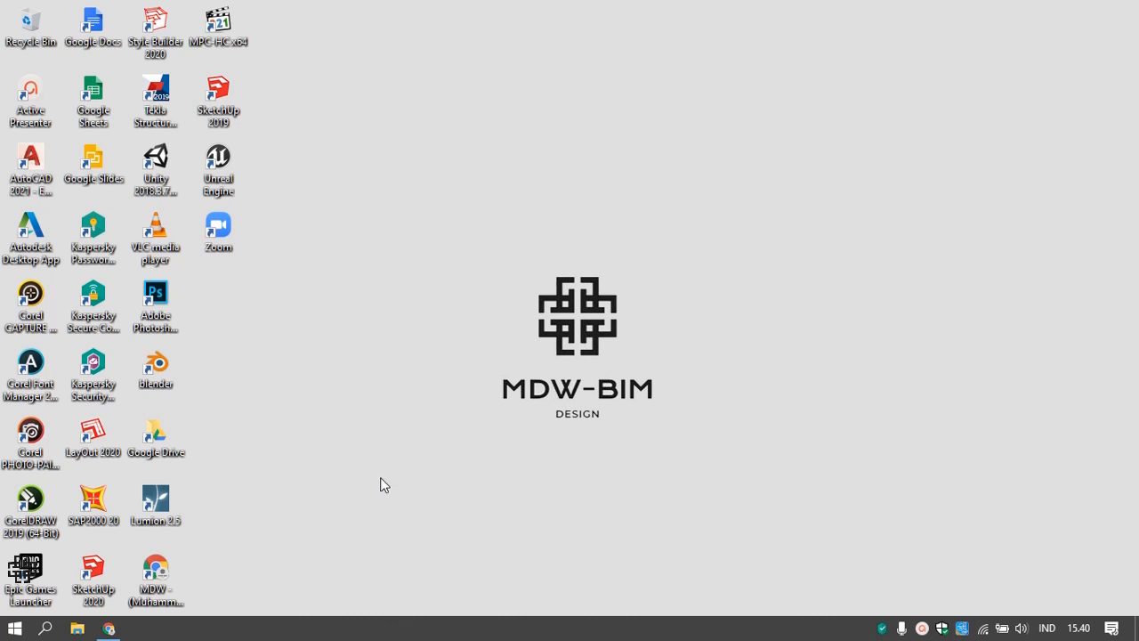
# - Launch SketchUp 2020 with a selected graphics processor and create a model from the Simple Inches template
pyautogui.click(96, 569)
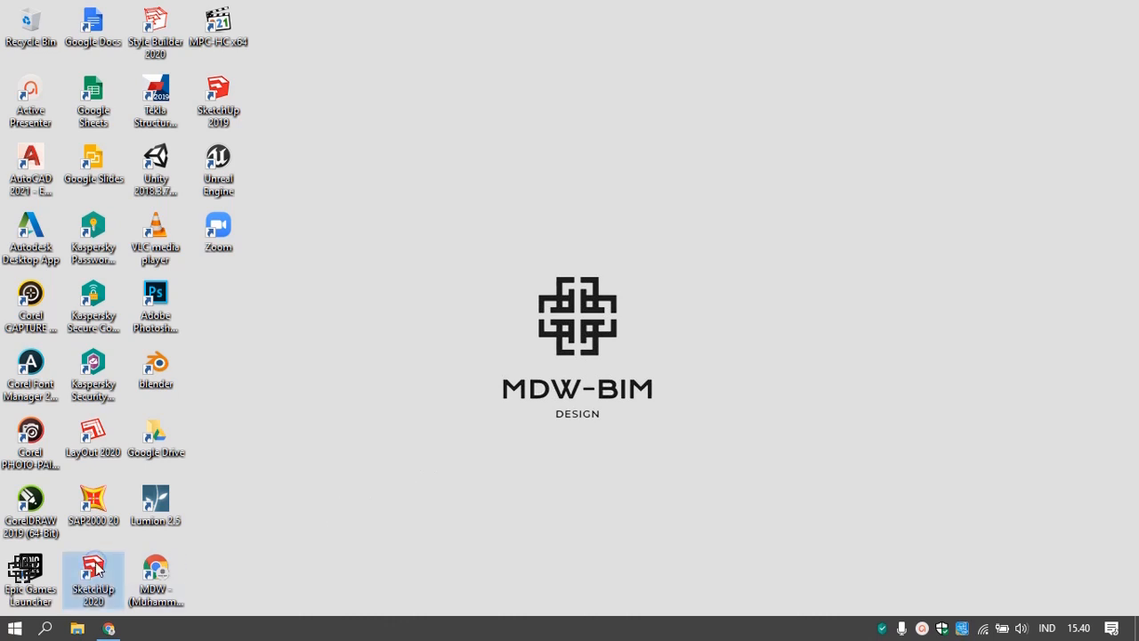
pyautogui.rightClick(96, 568)
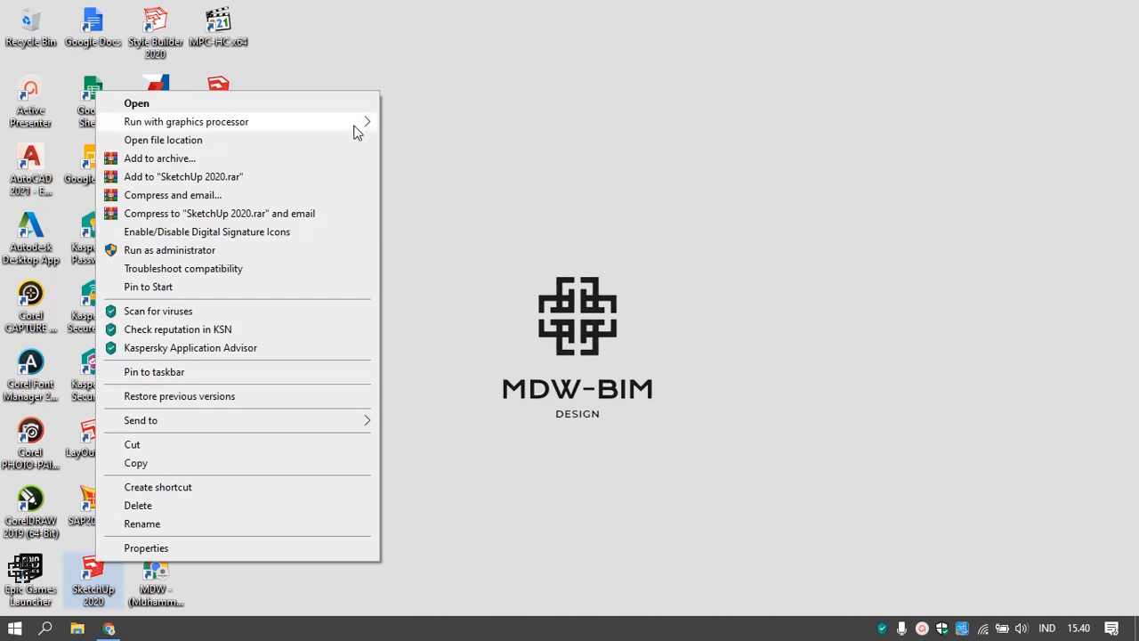
pyautogui.moveTo(354, 126)
pyautogui.click(463, 121)
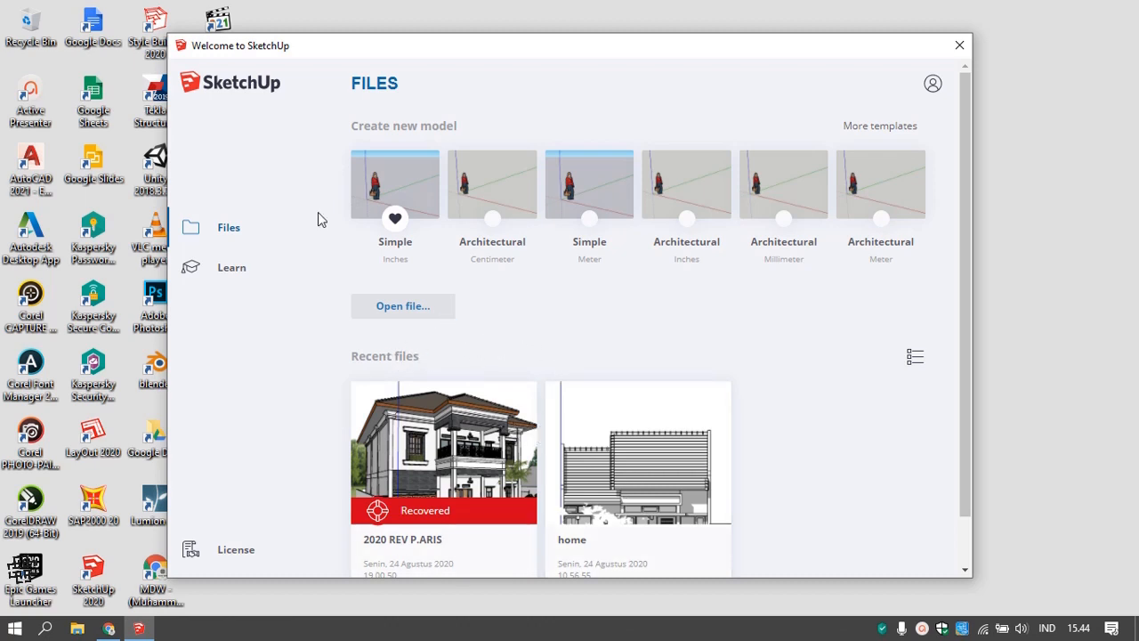
pyautogui.click(384, 179)
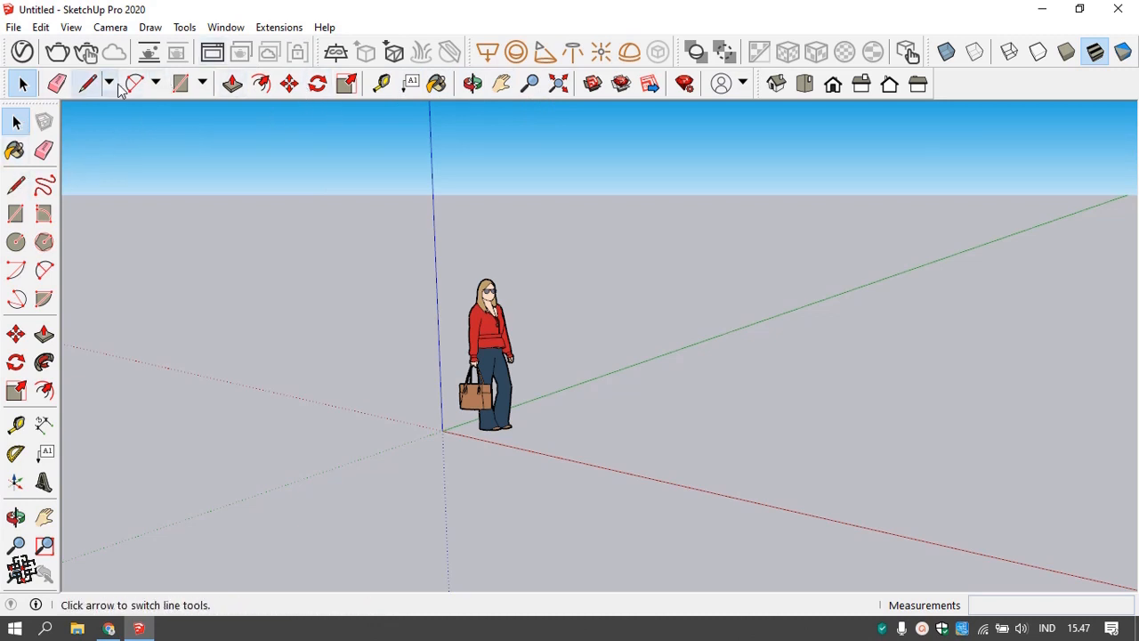
# - Undock and close the Large Tool Set toolbar, and hide the Getting Started and Styles toolbars
pyautogui.moveTo(42, 105); pyautogui.dragTo(296, 226)
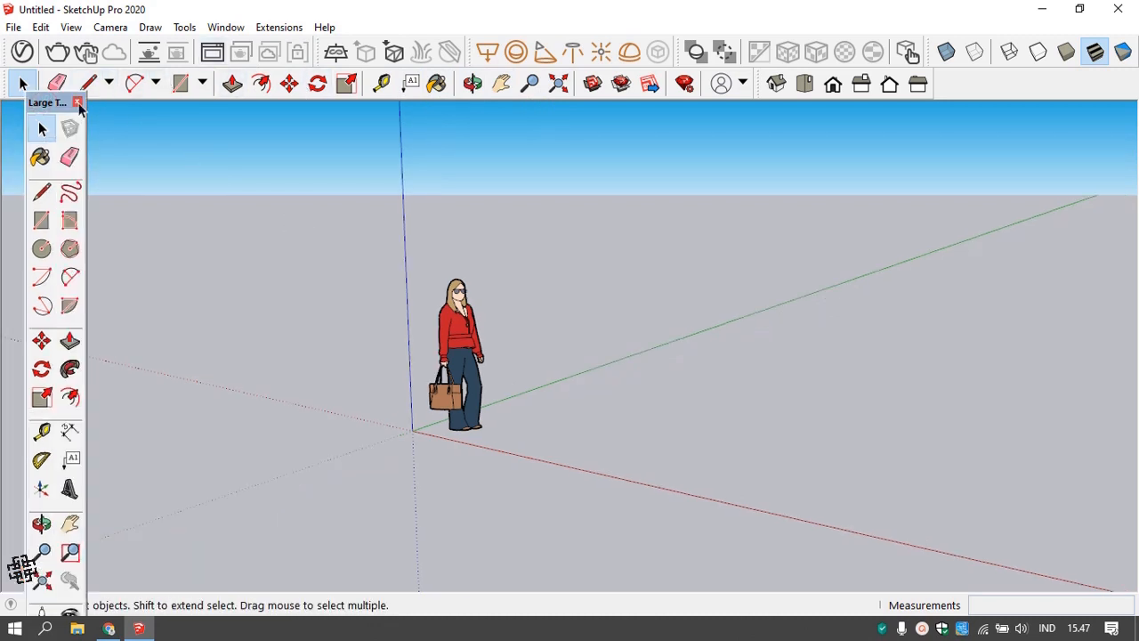
pyautogui.click(77, 102)
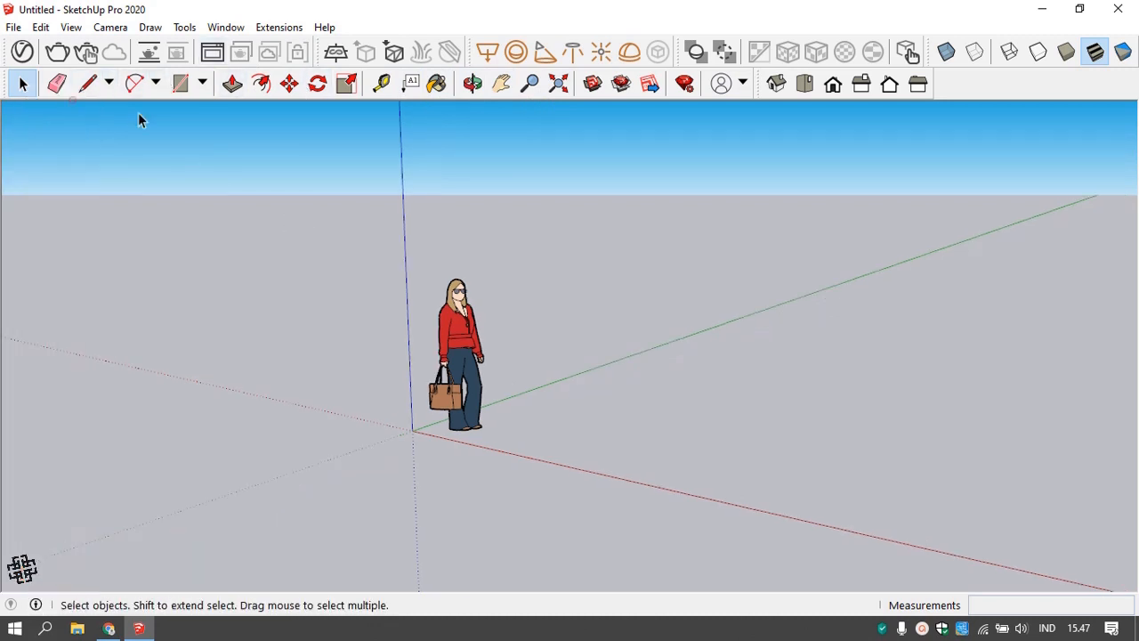
pyautogui.rightClick(972, 80)
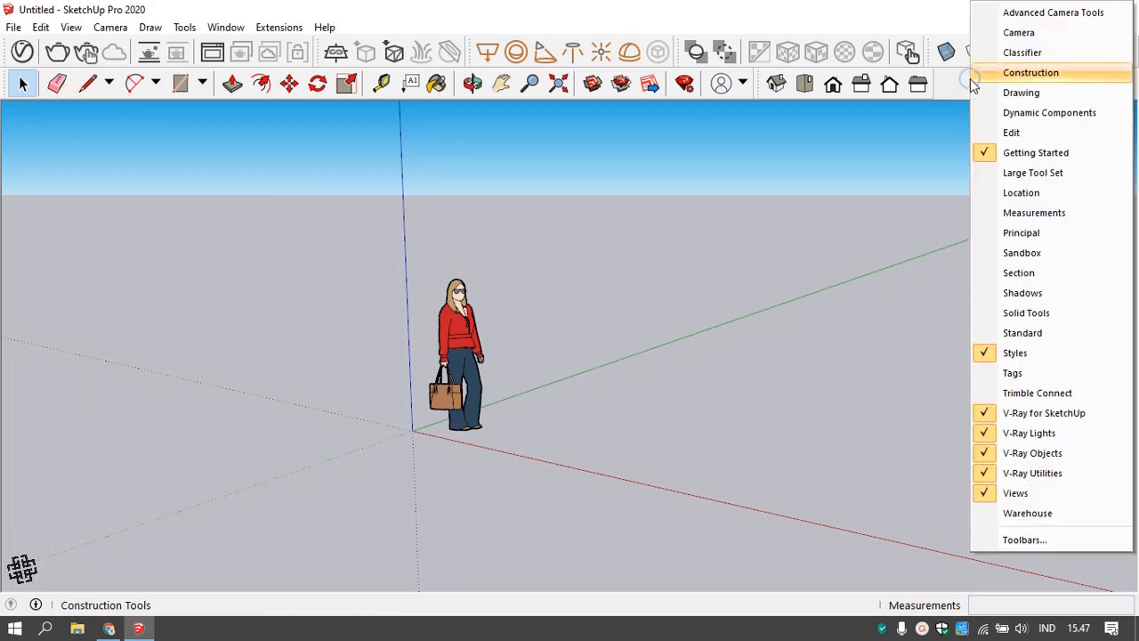
pyautogui.click(989, 149)
pyautogui.rightClick(973, 89)
pyautogui.click(1014, 353)
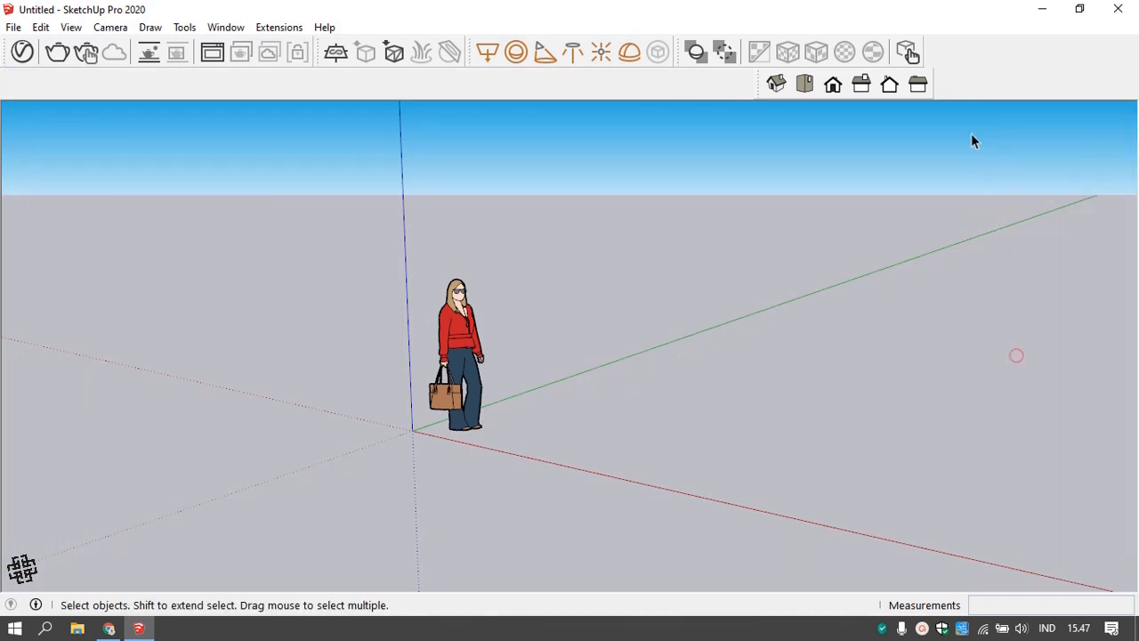
# - Hide the V-Ray for SketchUp and V-Ray Lights toolbars
pyautogui.rightClick(970, 61)
pyautogui.click(1032, 471)
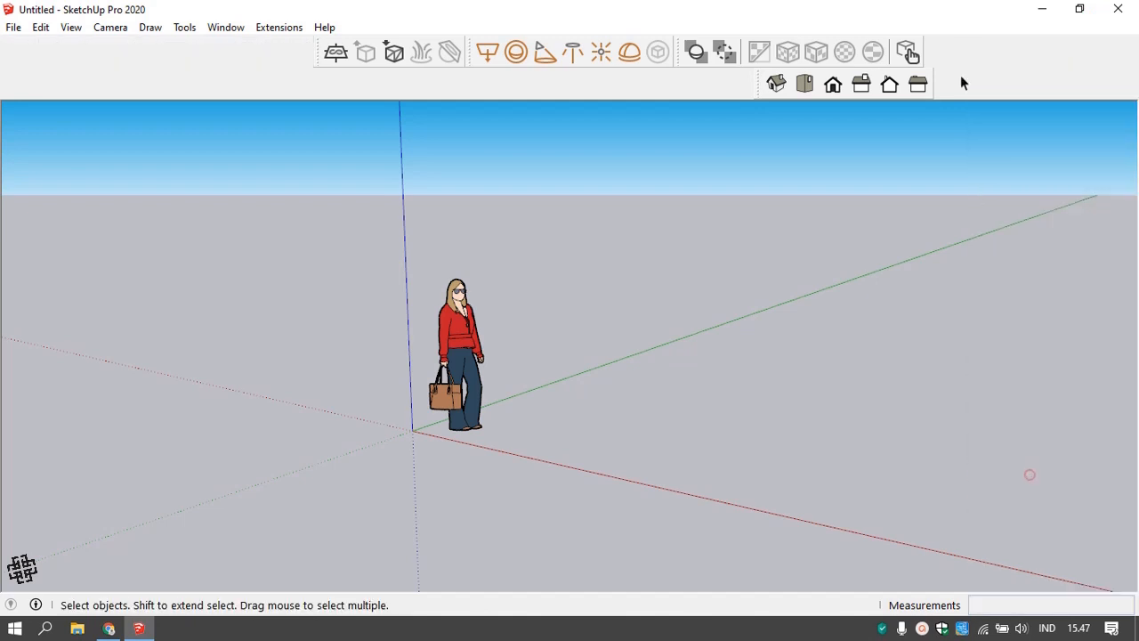
pyautogui.rightClick(961, 41)
pyautogui.click(1036, 453)
pyautogui.rightClick(983, 81)
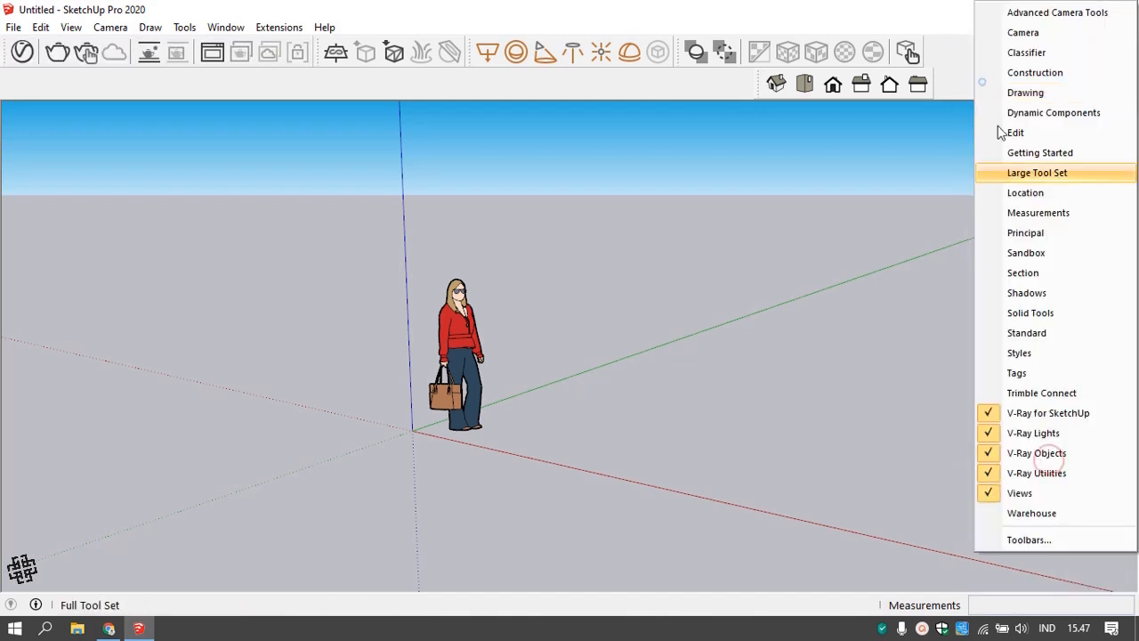
pyautogui.click(1043, 414)
pyautogui.rightClick(971, 69)
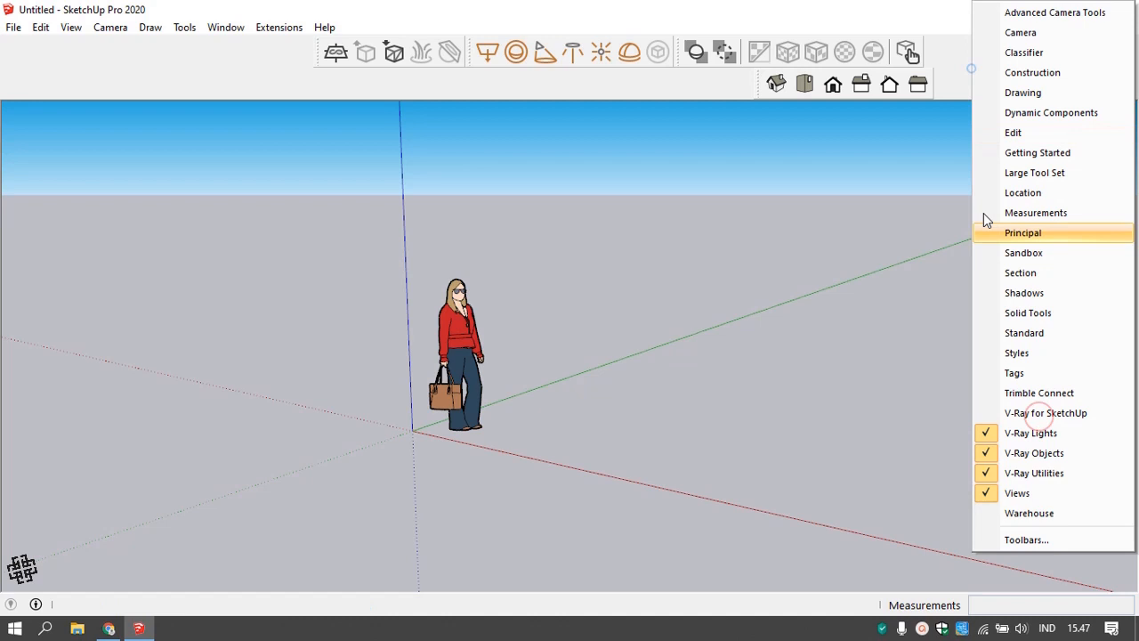
pyautogui.click(991, 431)
# - Hide the V-Ray Objects, V-Ray Utilities and Views toolbars so the drawing area has no toolbars
pyautogui.rightClick(962, 94)
pyautogui.click(991, 455)
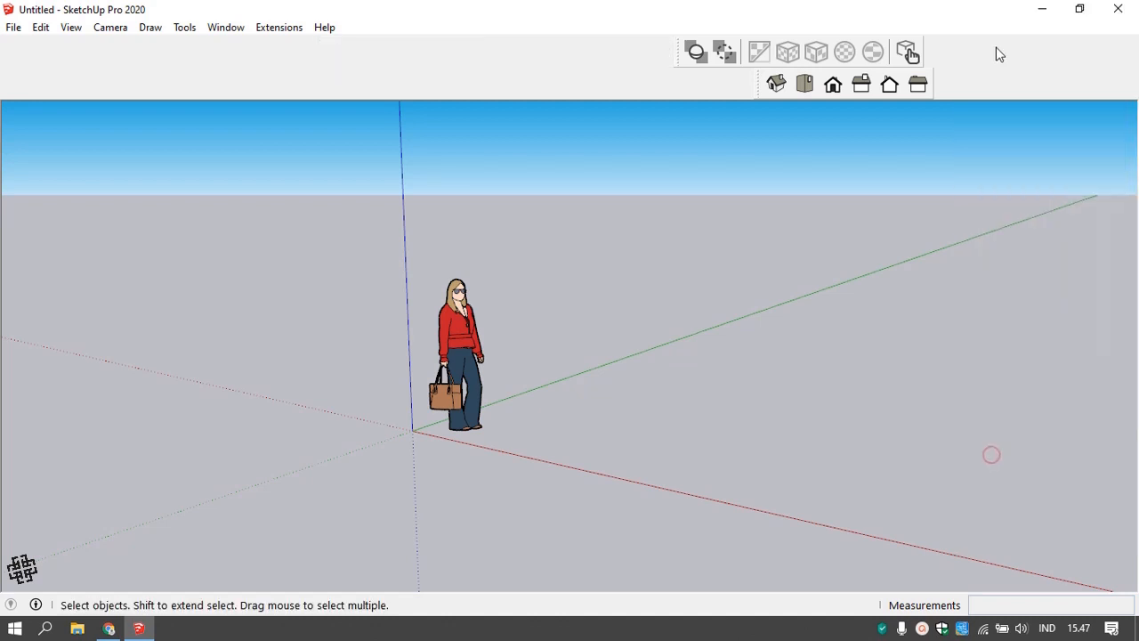
pyautogui.rightClick(995, 48)
pyautogui.click(992, 519)
pyautogui.rightClick(977, 53)
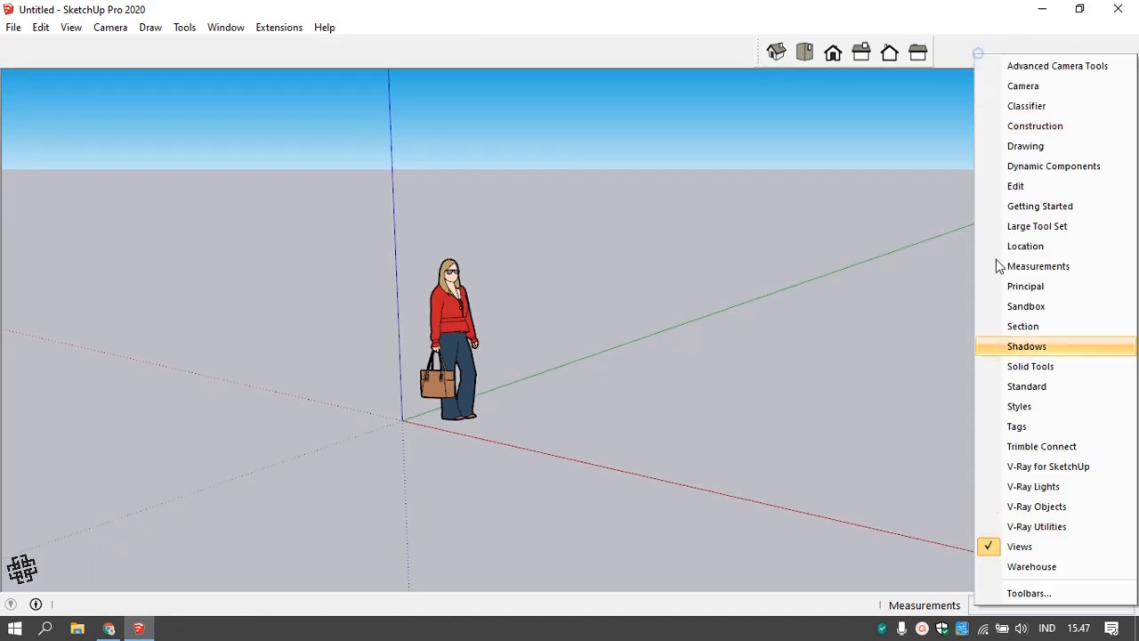
pyautogui.click(1005, 546)
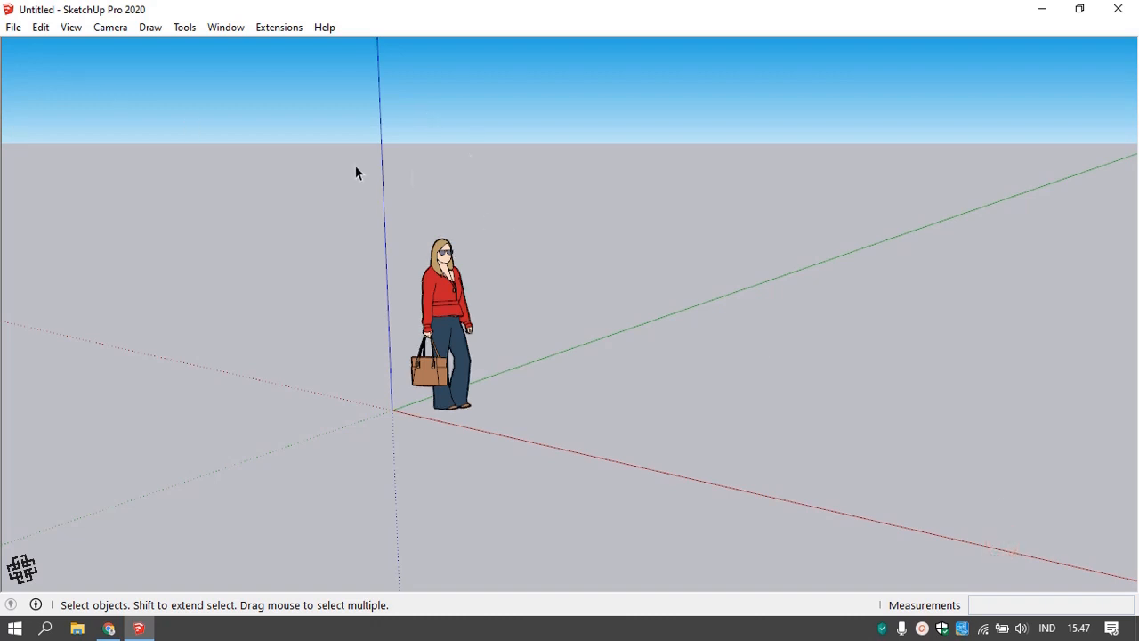
# - Open the Toolbars settings, reposition the dialog and show the list of available toolbars
pyautogui.click(184, 28)
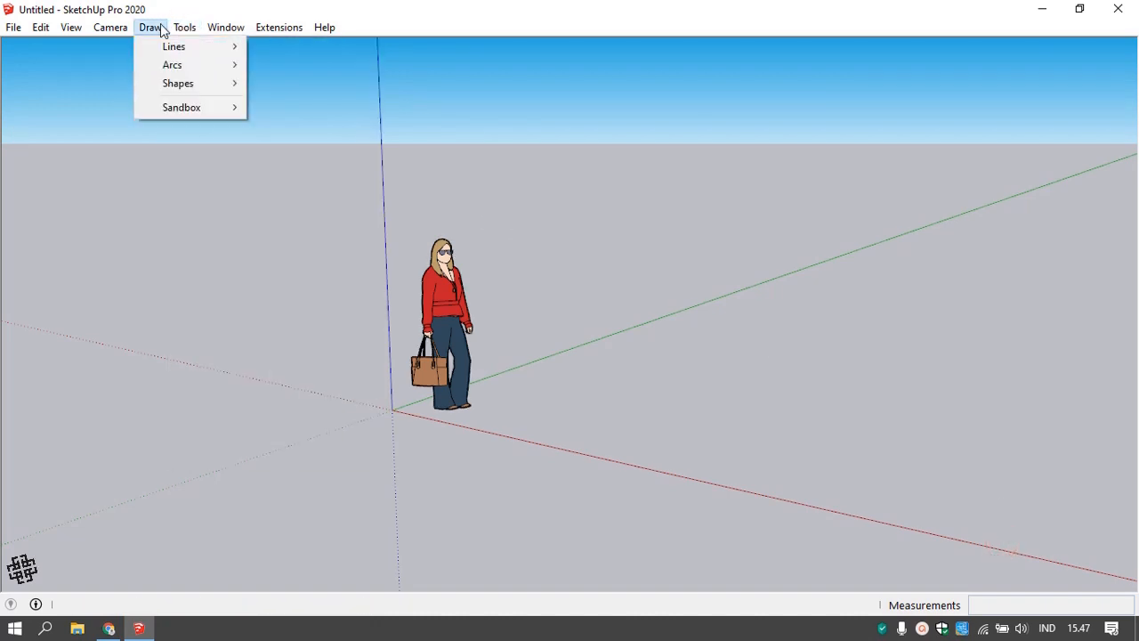
pyautogui.moveTo(105, 30)
pyautogui.moveTo(64, 29)
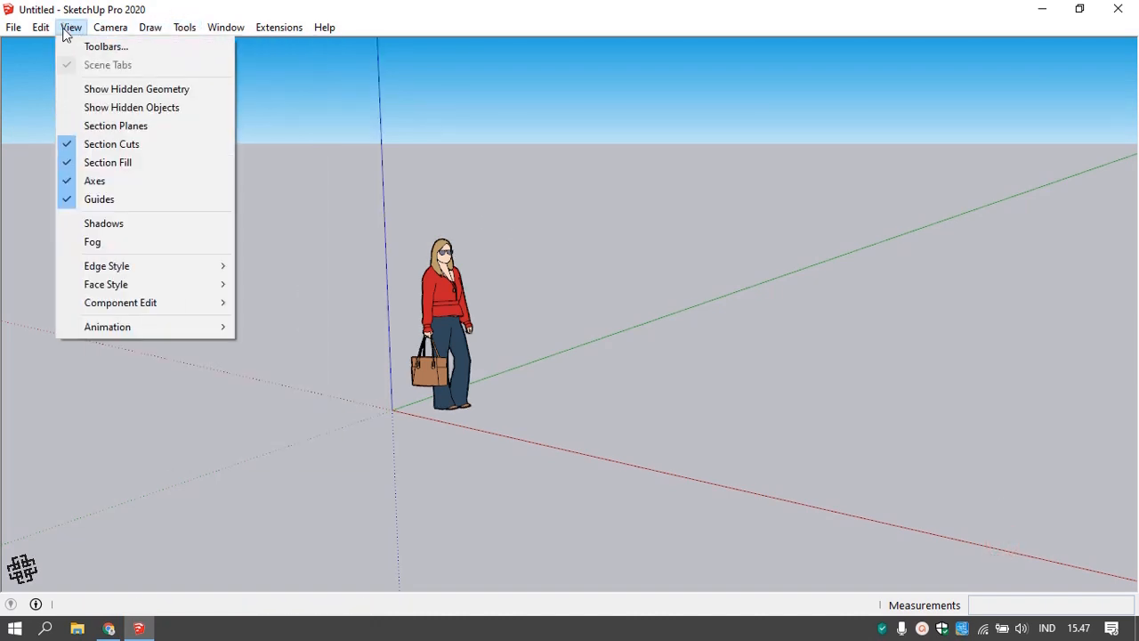
pyautogui.click(115, 52)
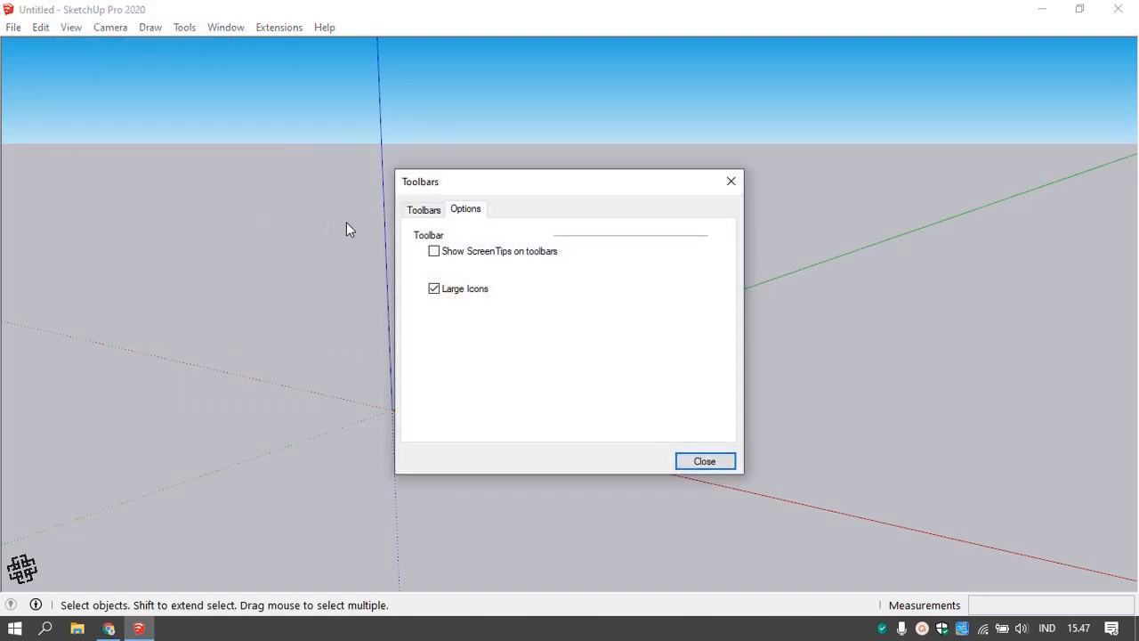
pyautogui.moveTo(523, 192); pyautogui.dragTo(573, 165)
pyautogui.click(485, 187)
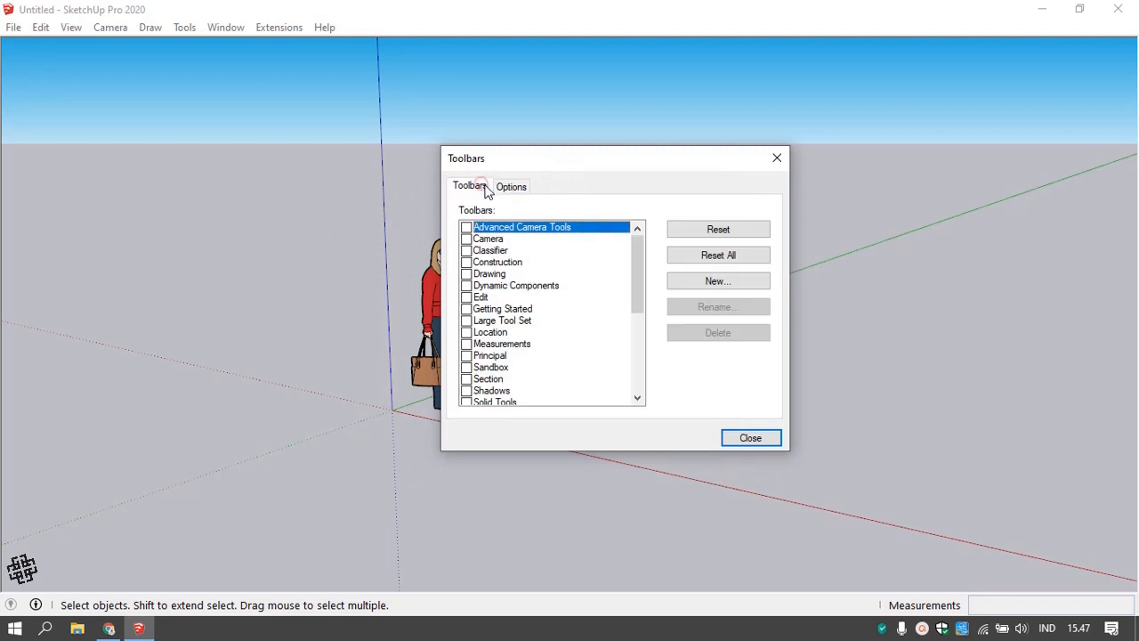
# - Enable the Large Tool Set toolbar and dock it vertically alongside the drawing area
pyautogui.scroll(-4, 521, 338)
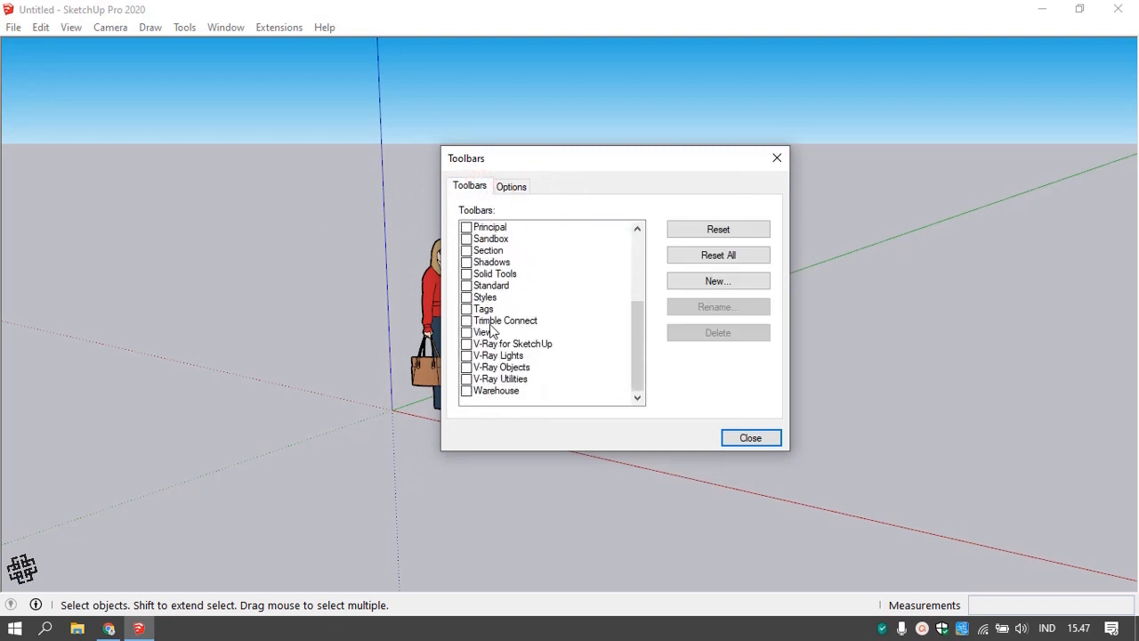
pyautogui.scroll(2, 500, 325)
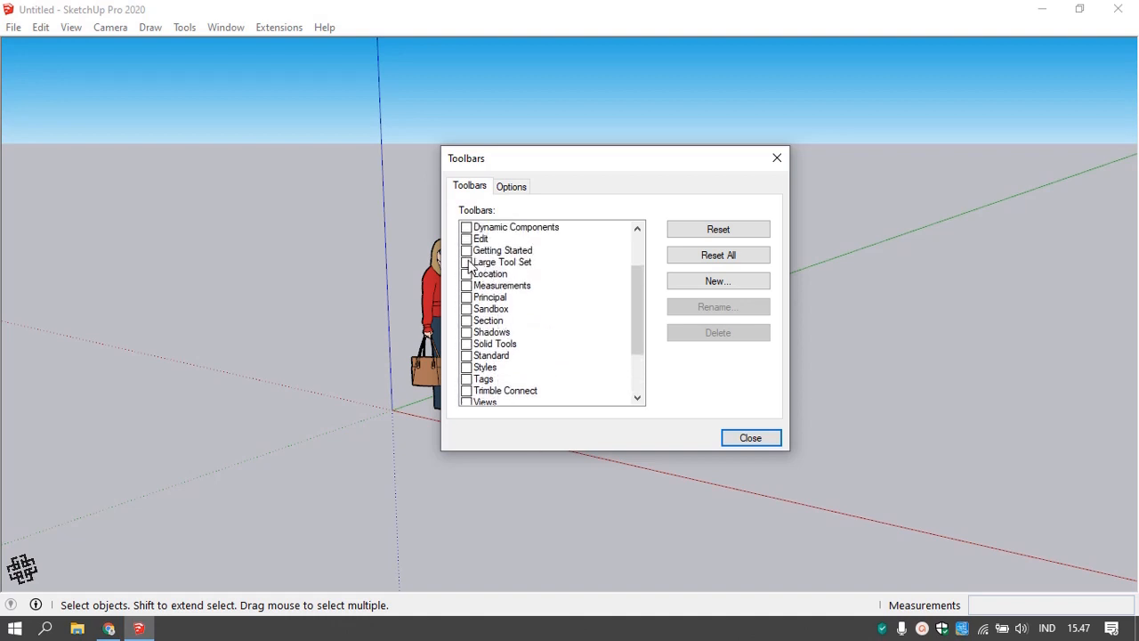
pyautogui.click(467, 262)
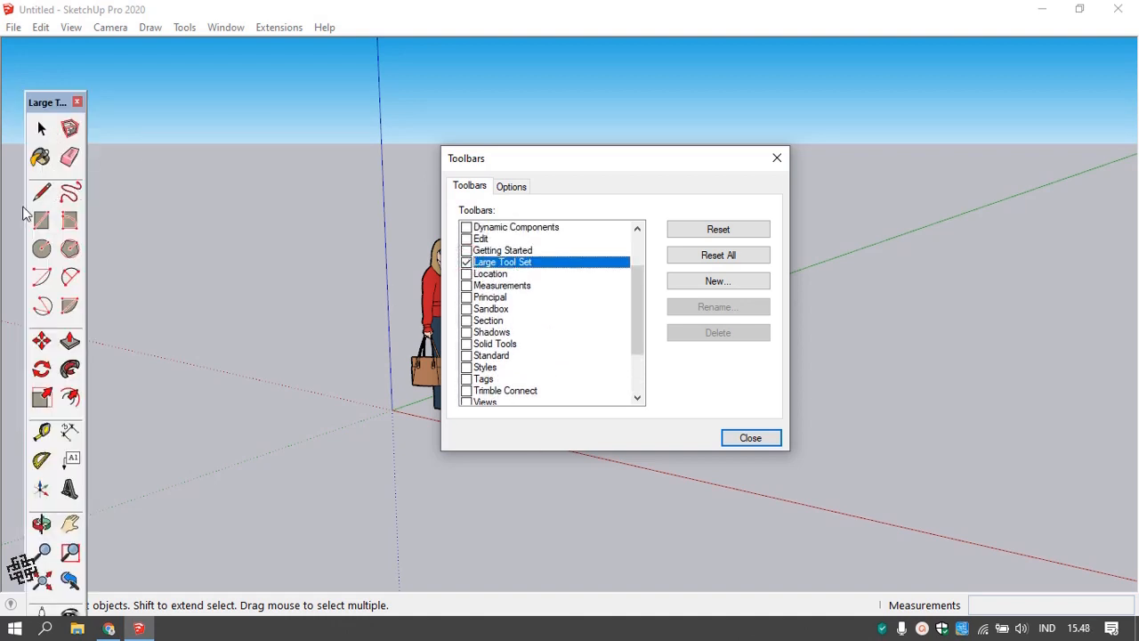
pyautogui.moveTo(51, 104); pyautogui.dragTo(13, 105)
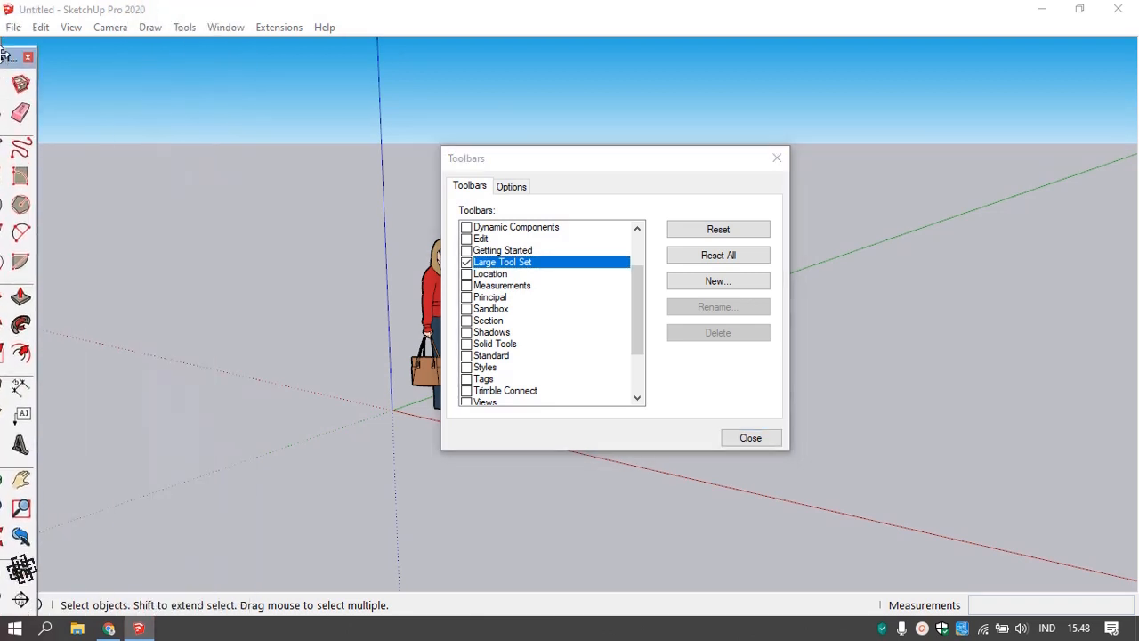
pyautogui.moveTo(21, 53)
pyautogui.mouseDown()
pyautogui.moveTo(139, 39)
pyautogui.moveTo(9, 40)
pyautogui.mouseUp()
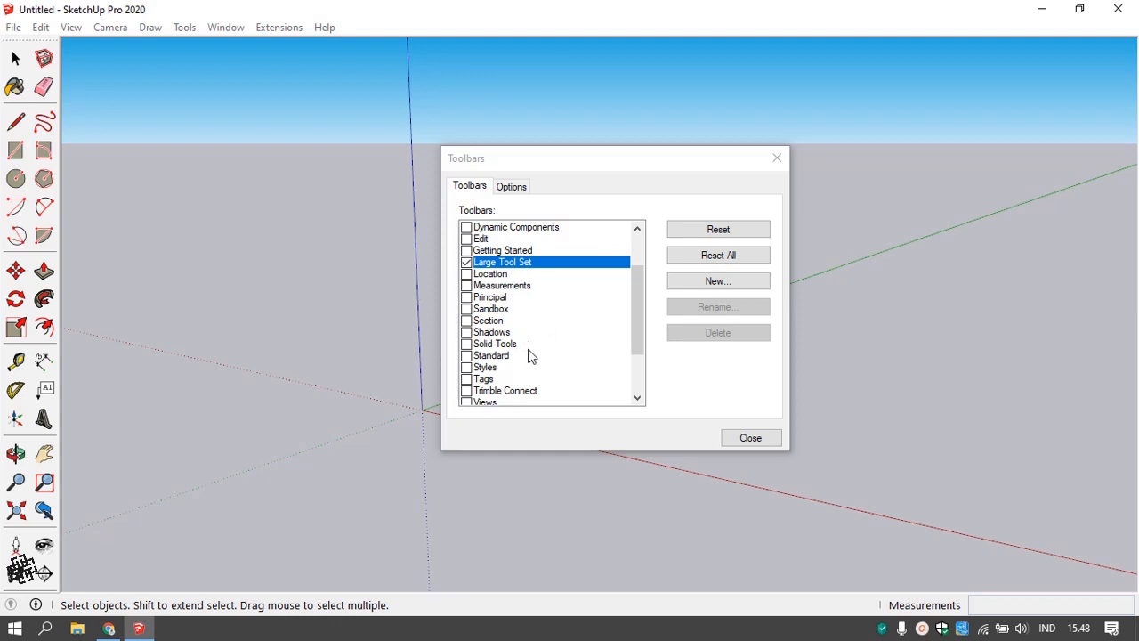
# - Enable and dock the Styles toolbar, and enable the V-Ray Utilities, V-Ray Objects, V-Ray Lights and V-Ray for SketchUp toolbars
pyautogui.click(466, 368)
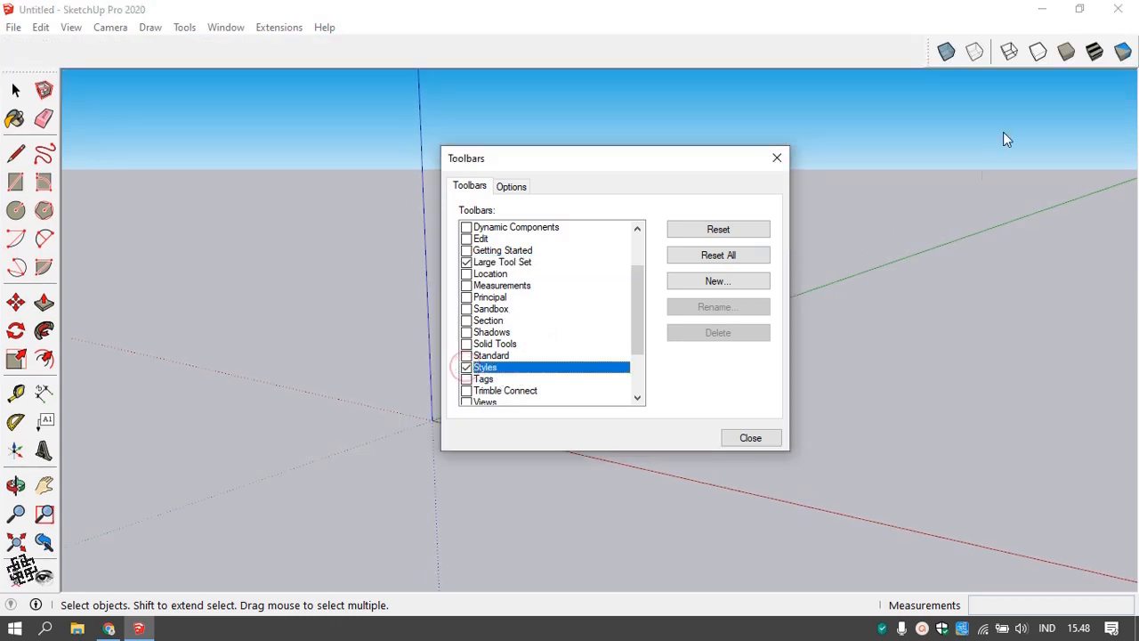
pyautogui.moveTo(932, 60); pyautogui.dragTo(10, 53)
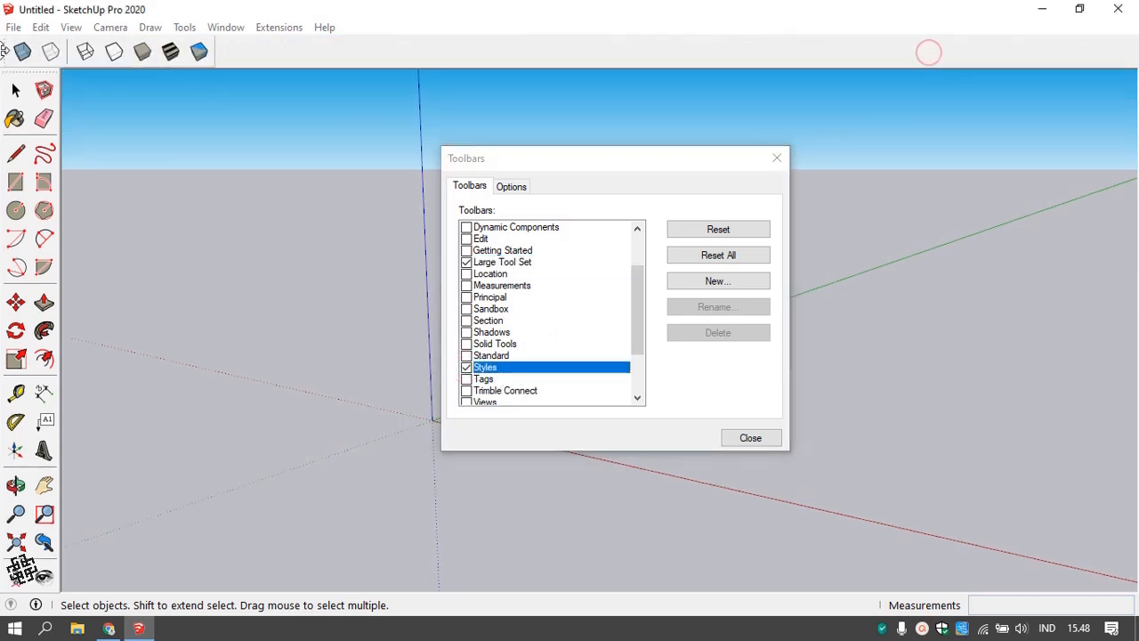
pyautogui.scroll(-2, 521, 380)
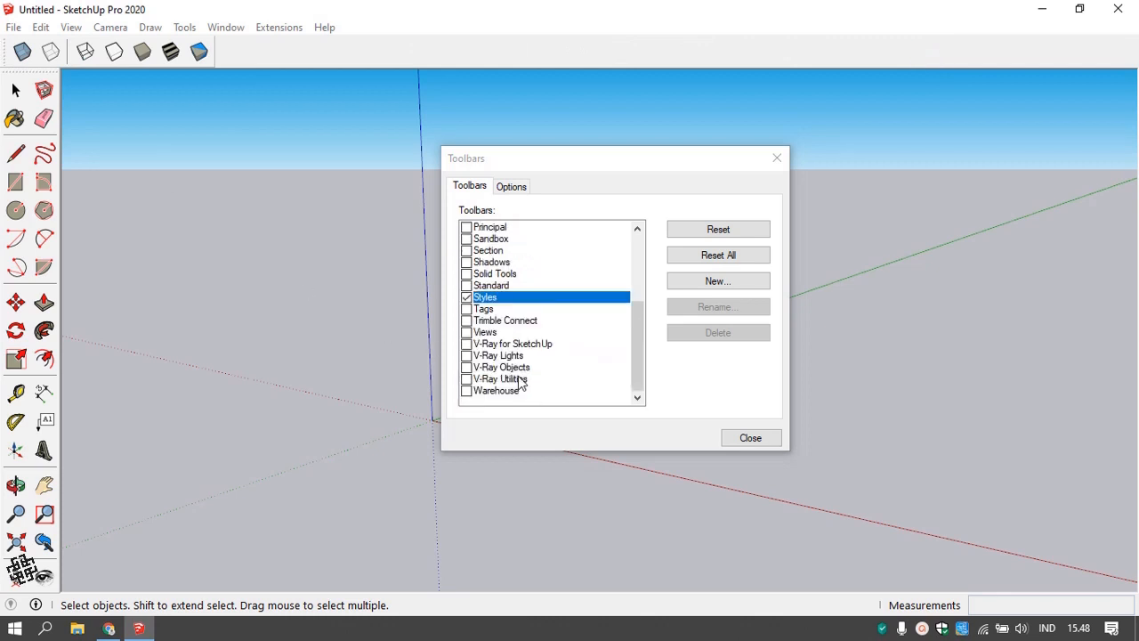
pyautogui.click(466, 379)
pyautogui.click(467, 367)
pyautogui.click(466, 356)
pyautogui.click(466, 343)
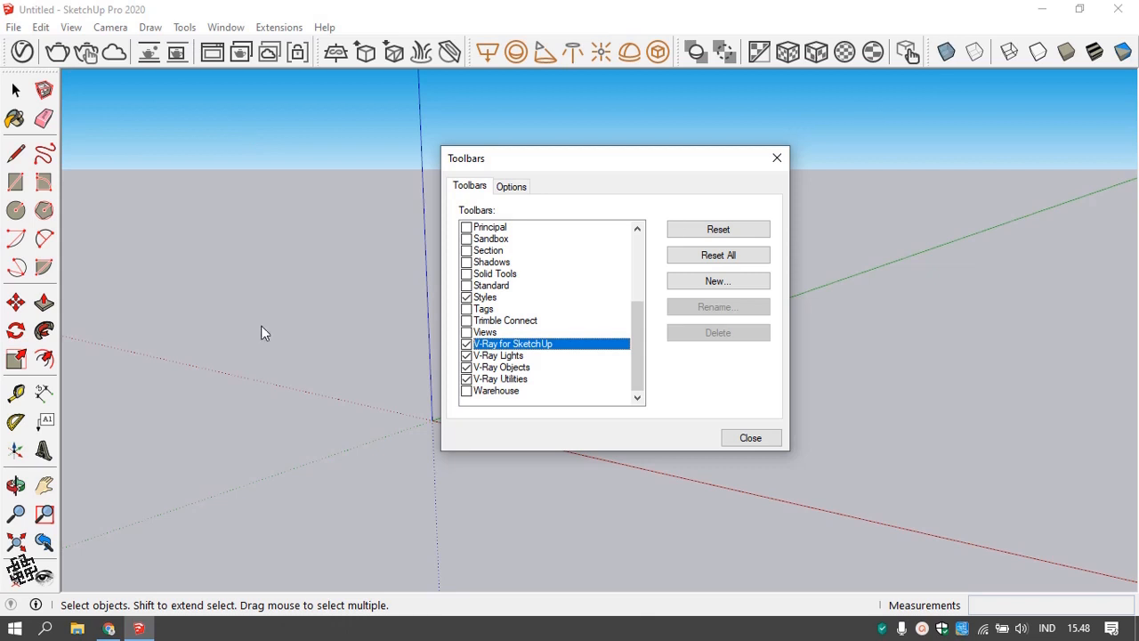
# - Enable the Shadows toolbar and dock it at the start of the second toolbar row
pyautogui.click(466, 262)
pyautogui.moveTo(350, 86); pyautogui.dragTo(19, 79)
# - Enable the Drawing toolbar briefly to preview it, and disable it again
pyautogui.scroll(1, 536, 354)
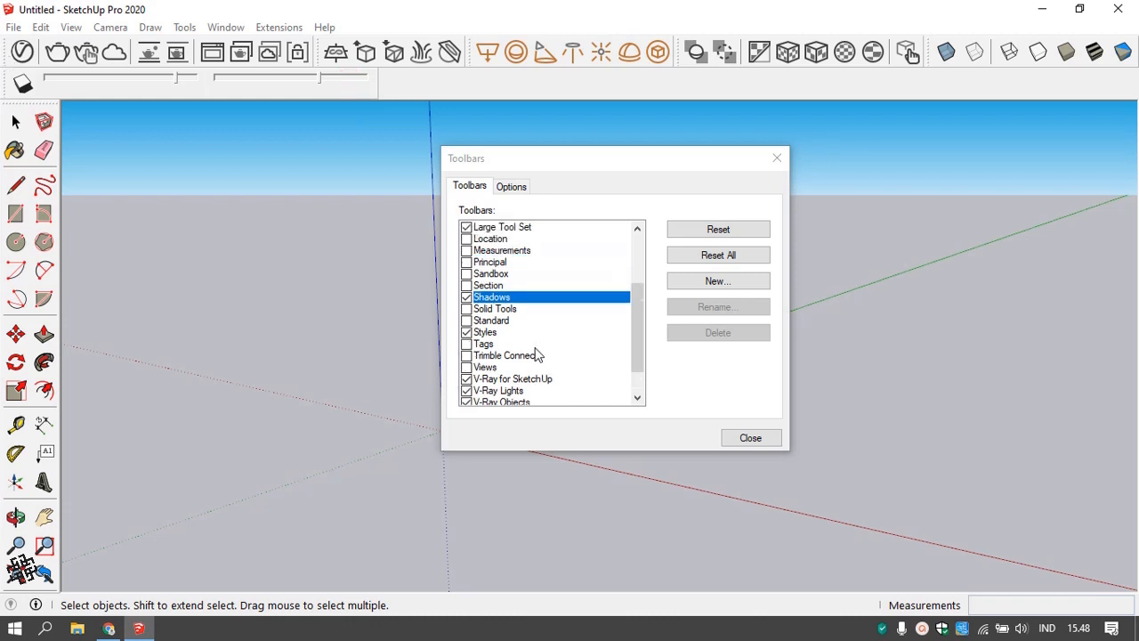
pyautogui.scroll(1, 534, 352)
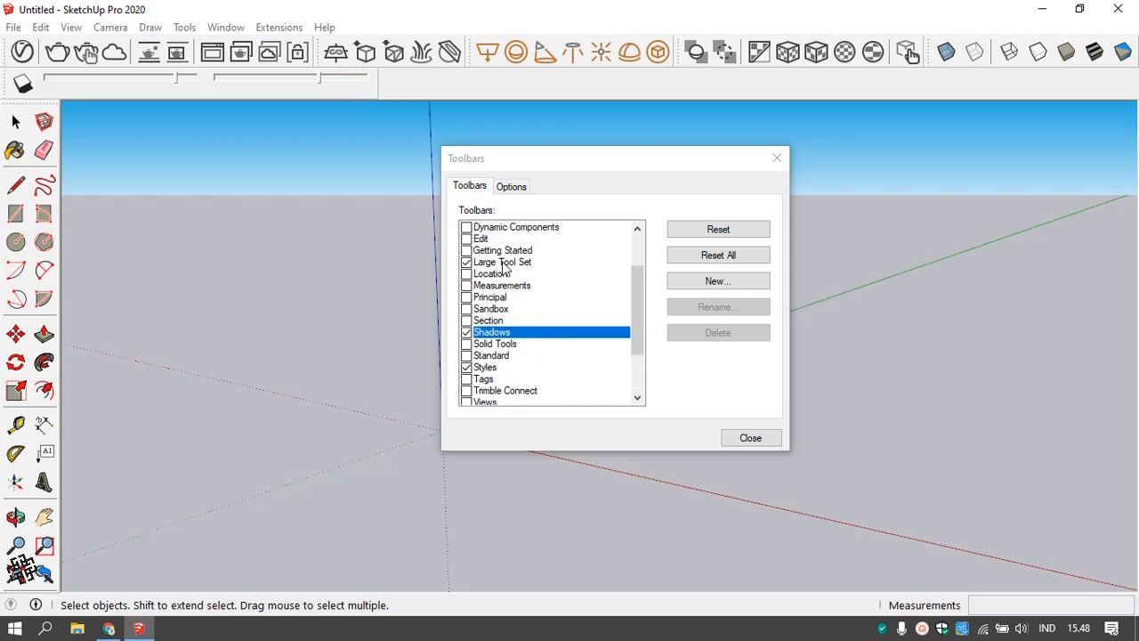
pyautogui.scroll(2, 498, 278)
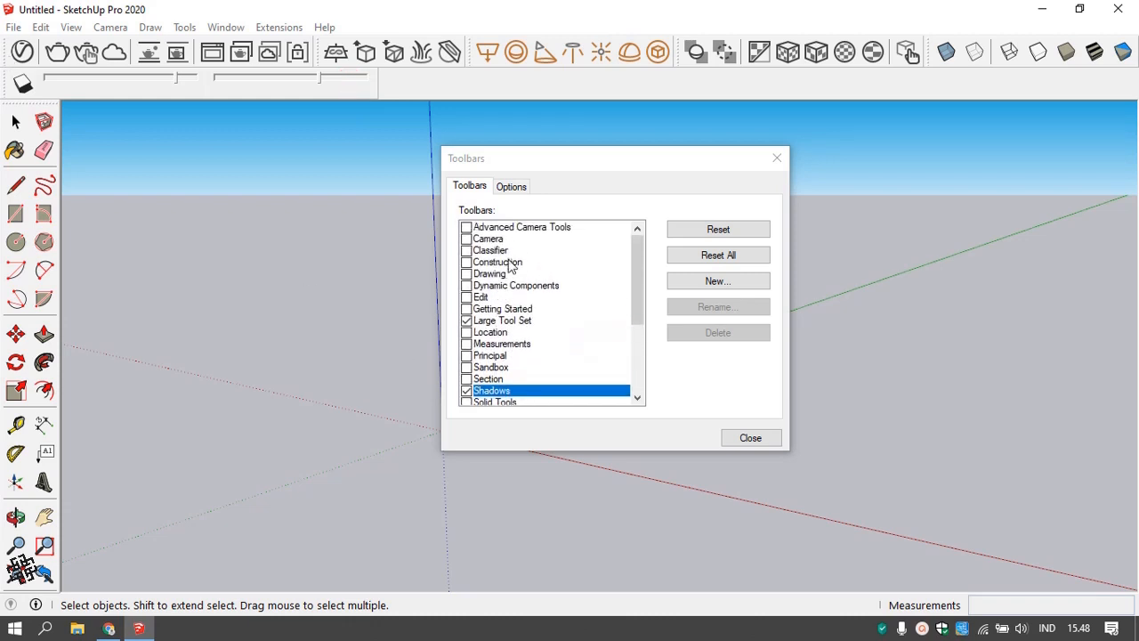
pyautogui.click(466, 274)
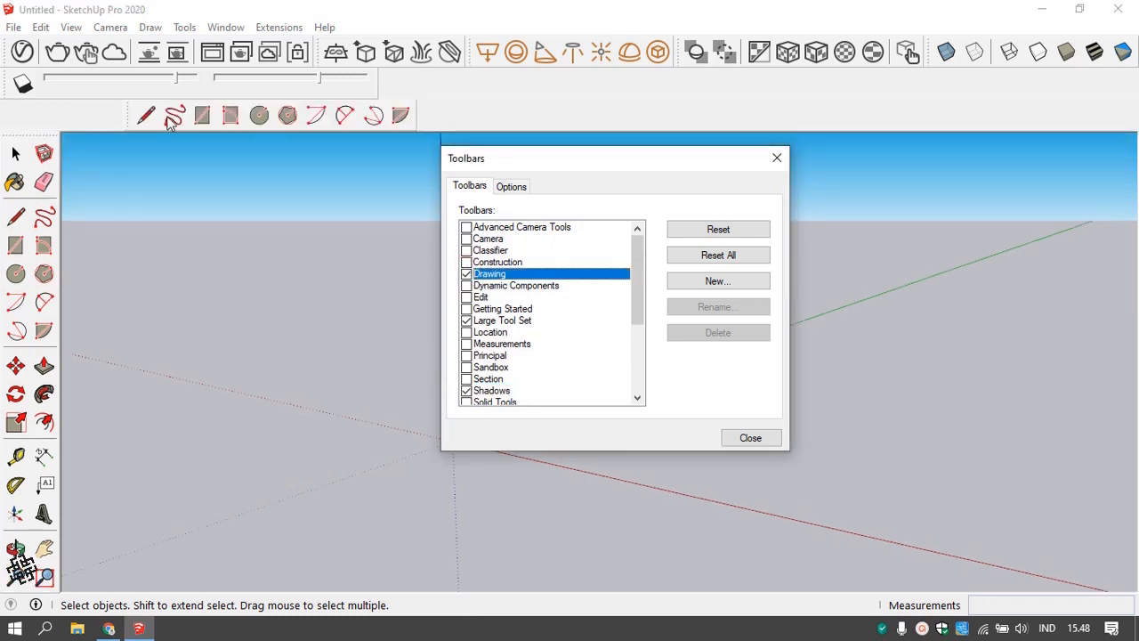
pyautogui.click(466, 274)
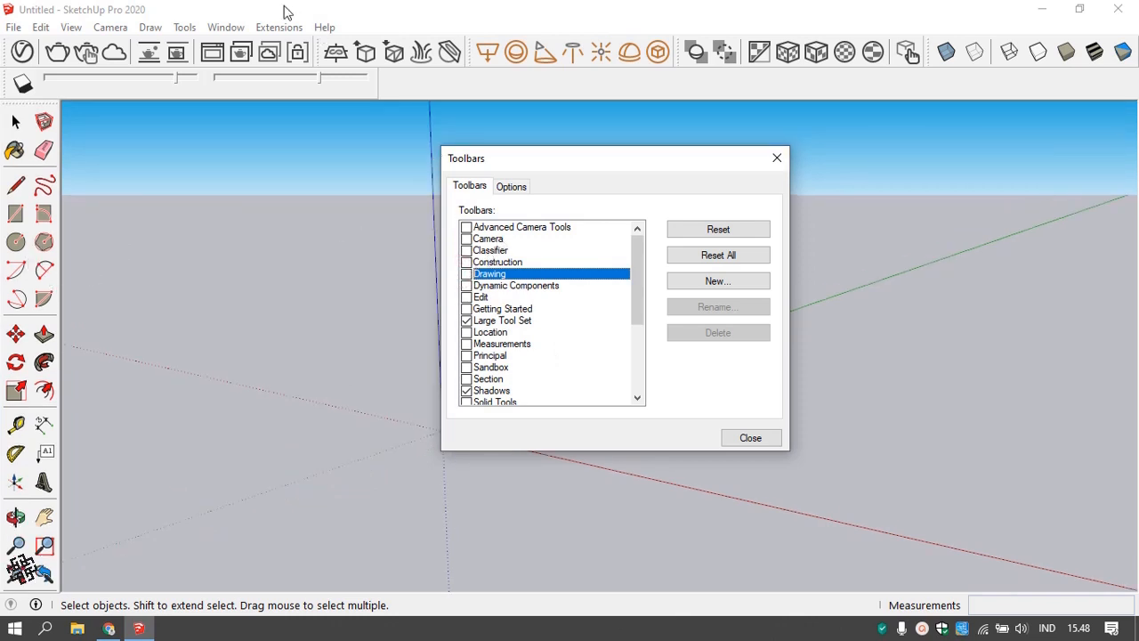
# - Close the toolbar settings, show the Default Tray, and set it to auto-hide beside the drawing area
pyautogui.click(332, 178)
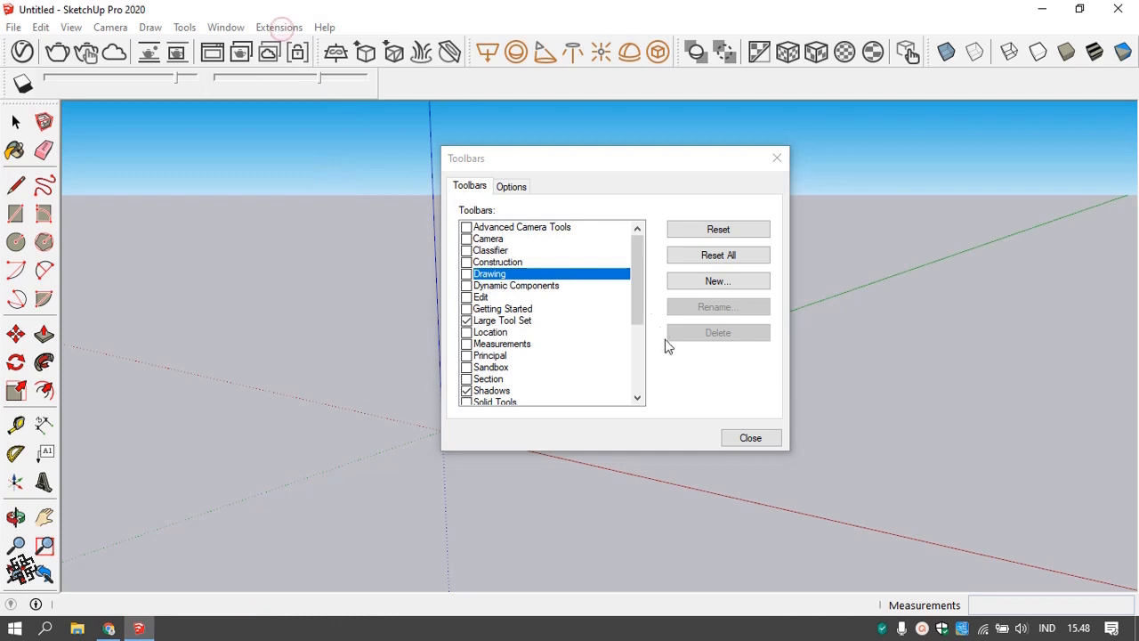
pyautogui.click(757, 441)
pyautogui.click(273, 32)
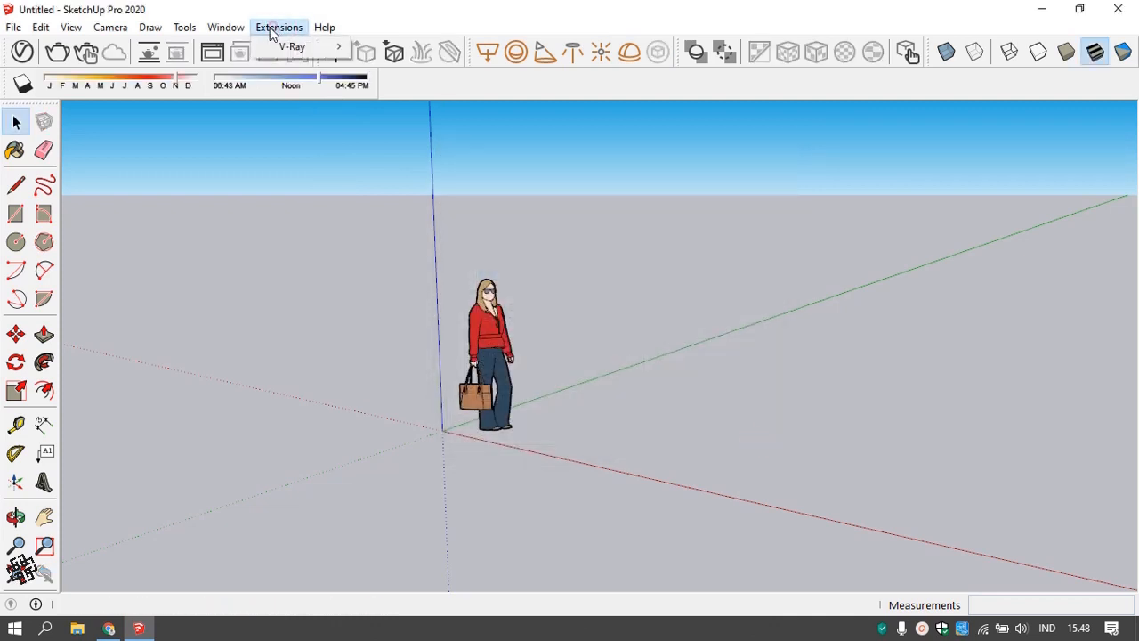
pyautogui.moveTo(228, 29)
pyautogui.moveTo(293, 48)
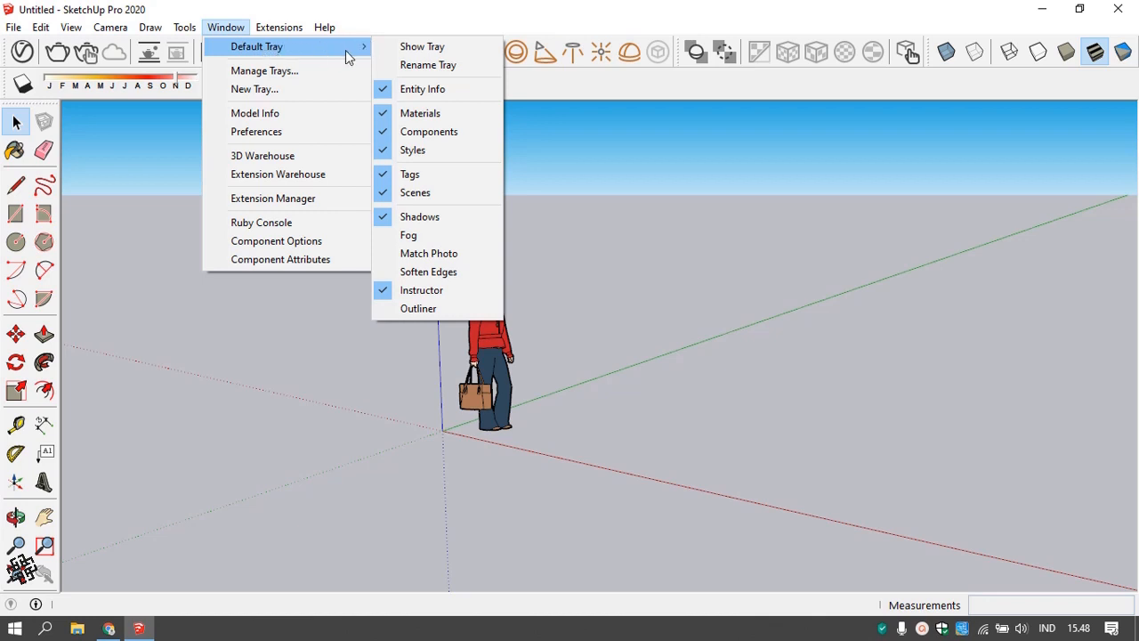
pyautogui.click(427, 49)
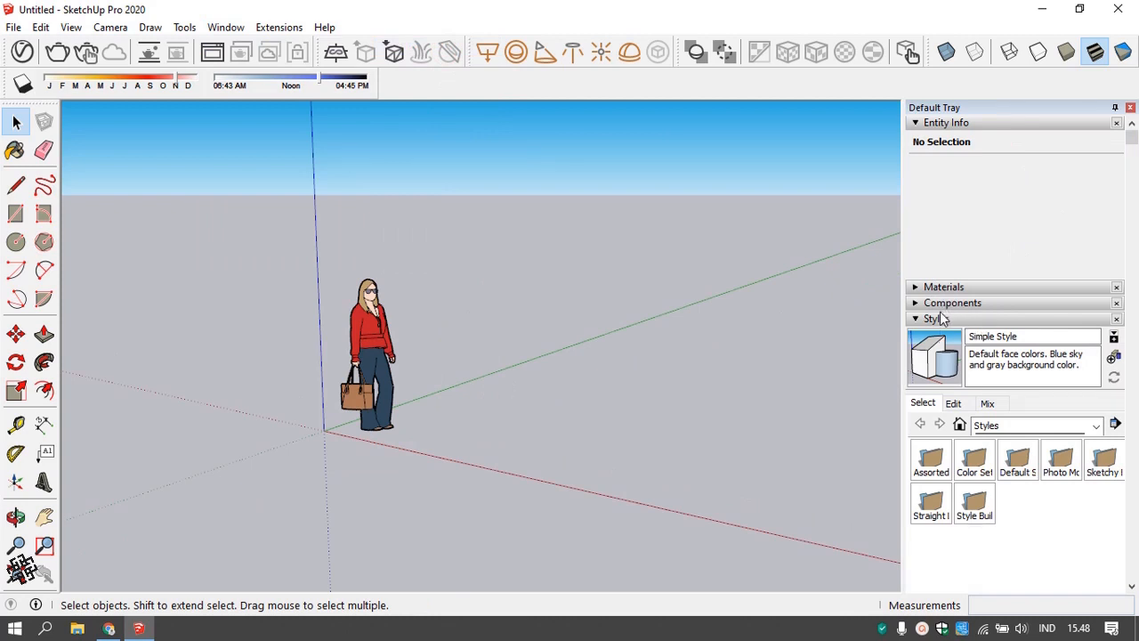
pyautogui.click(1117, 109)
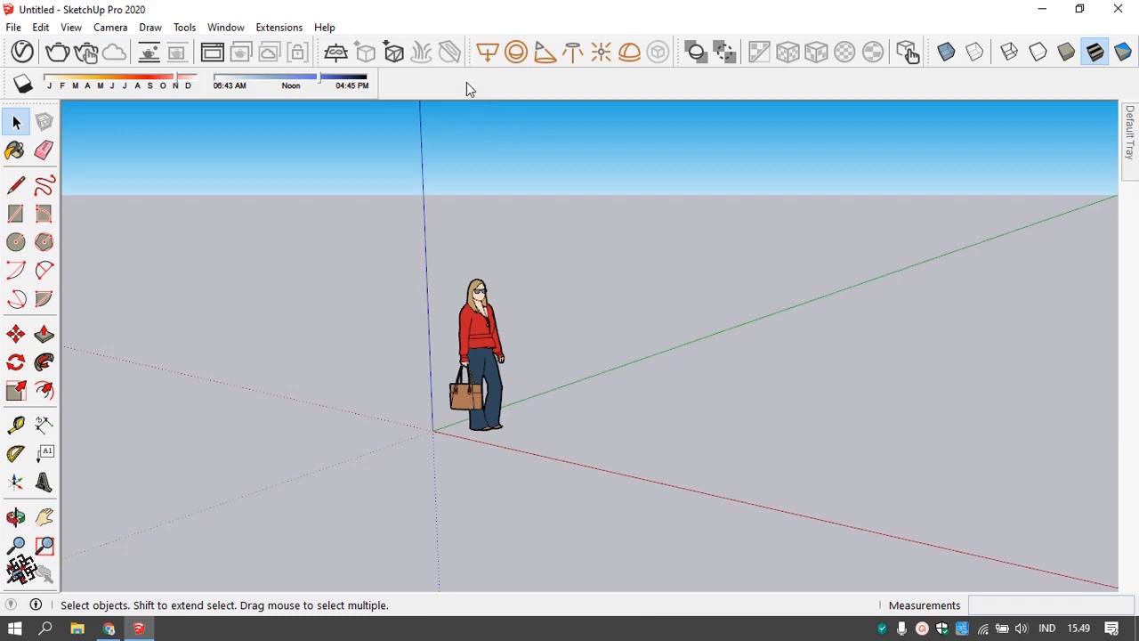
pyautogui.click(73, 28)
pyautogui.click(105, 46)
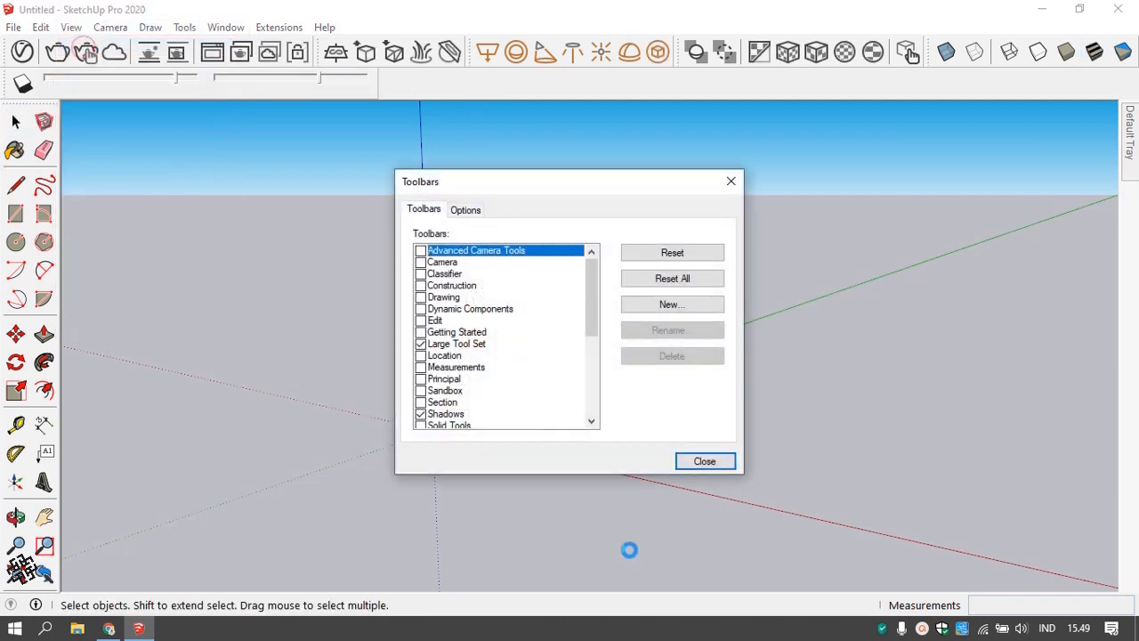
pyautogui.click(731, 181)
pyautogui.click(15, 28)
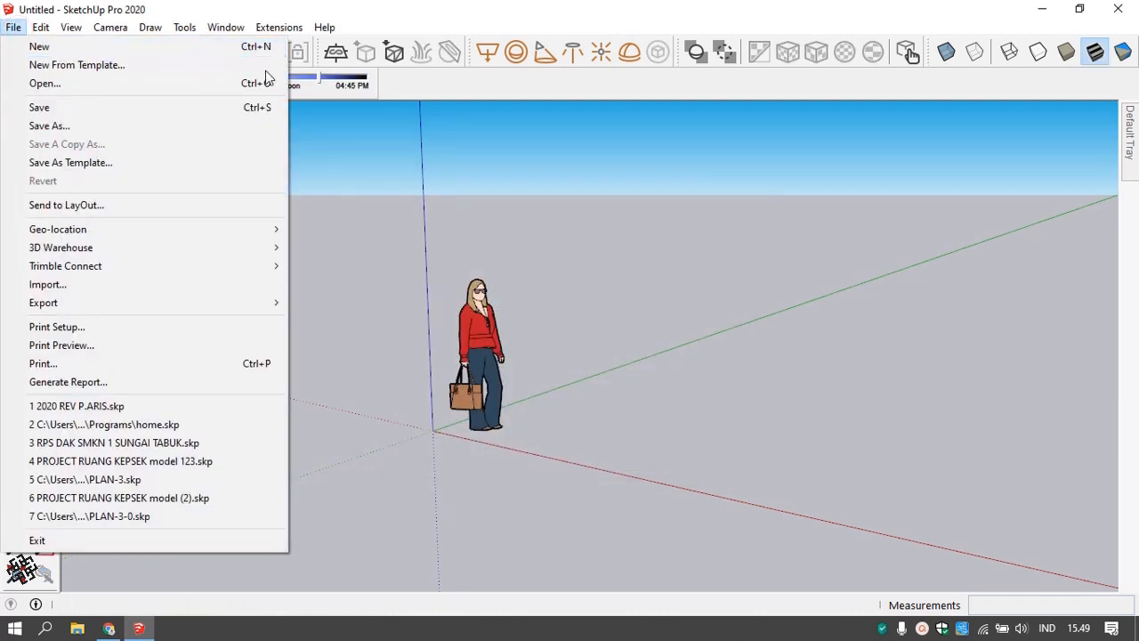
# - Turn off the Large Icons option in the toolbar settings and close them
pyautogui.rightClick(464, 83)
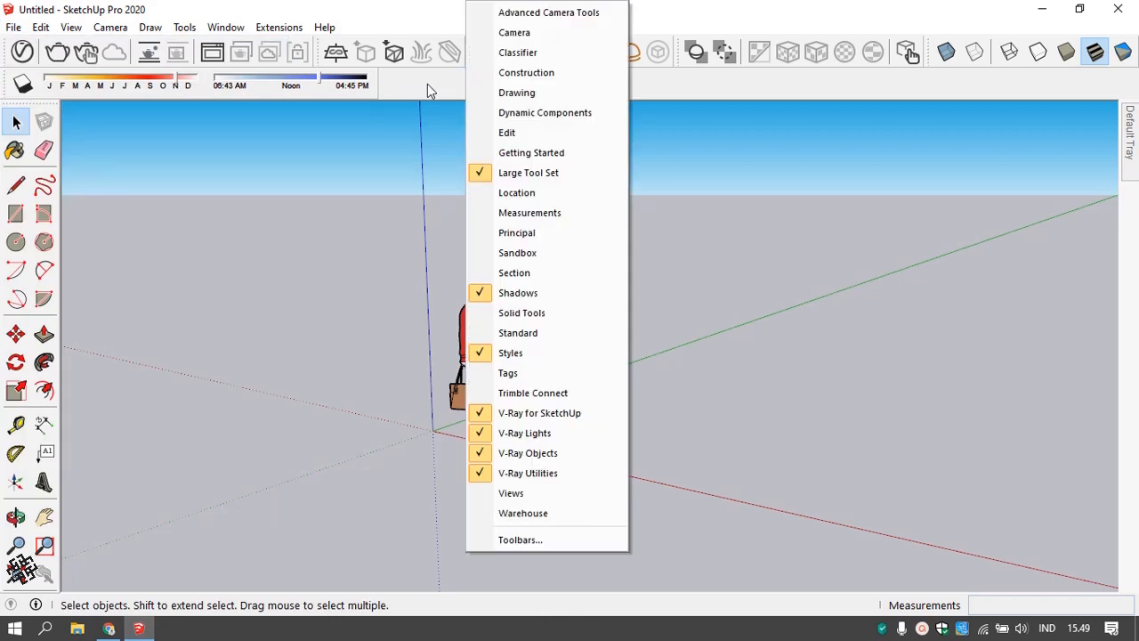
pyautogui.click(525, 539)
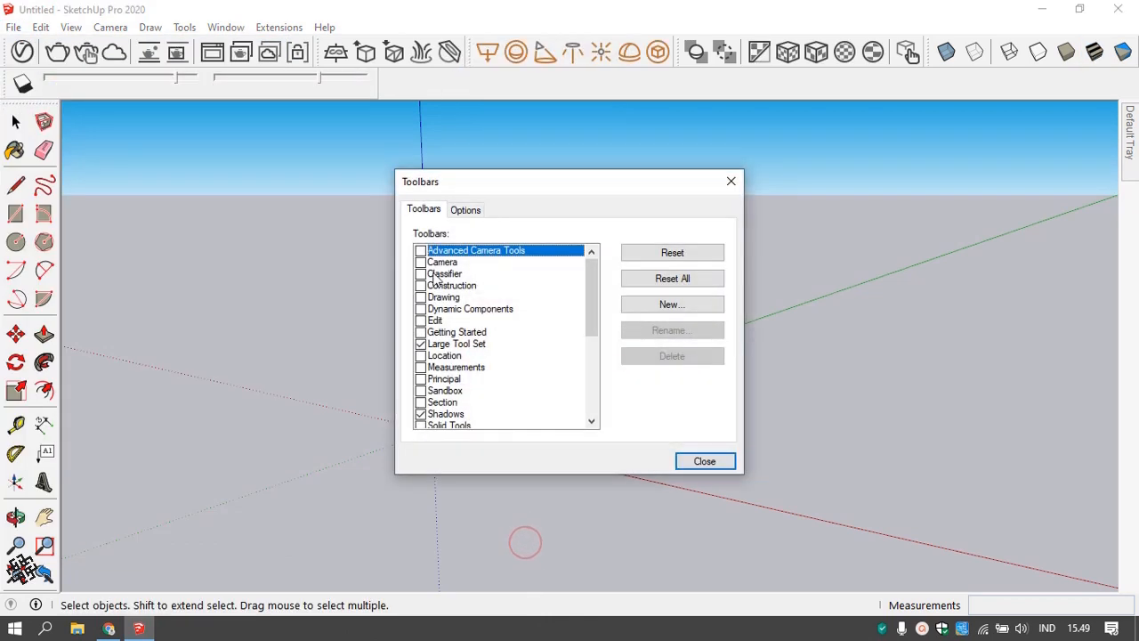
pyautogui.click(465, 210)
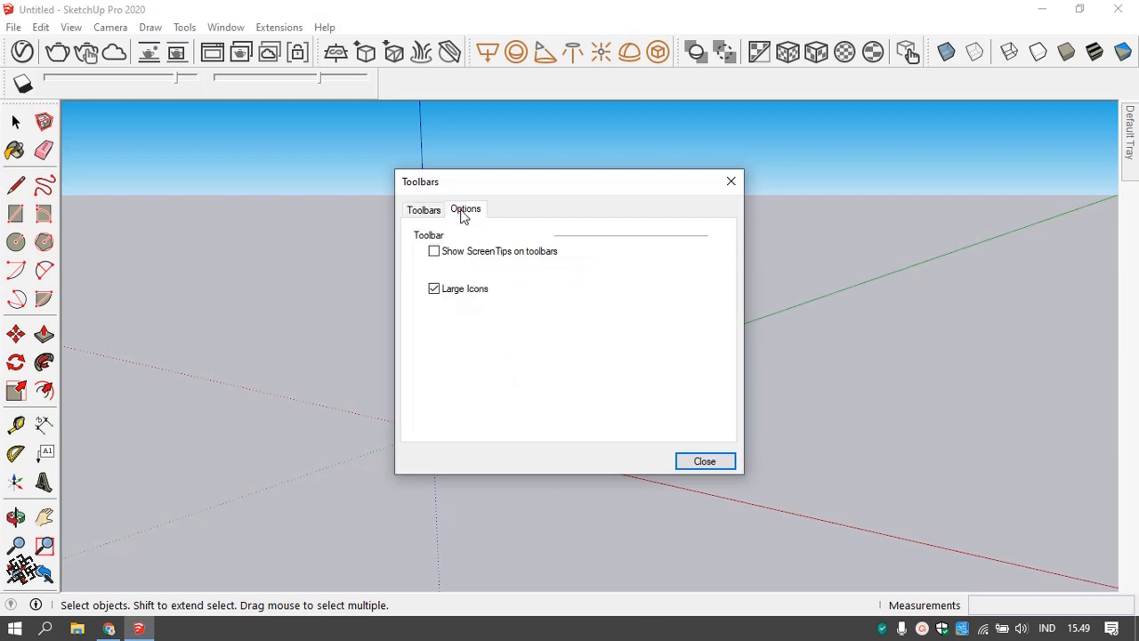
pyautogui.moveTo(536, 189); pyautogui.dragTo(675, 148)
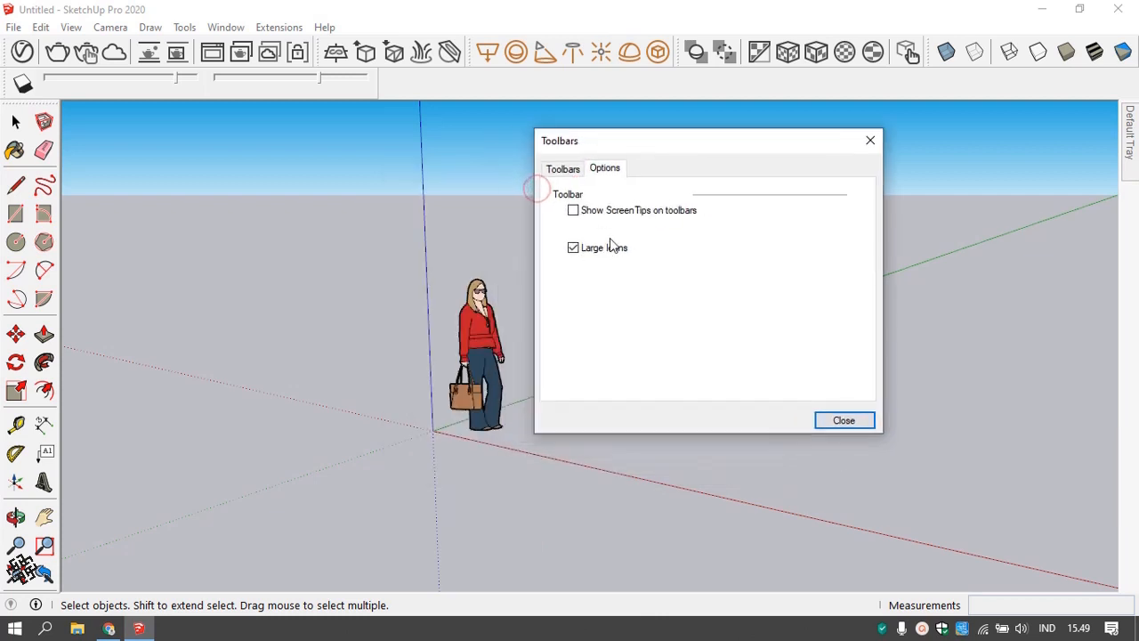
pyautogui.click(572, 248)
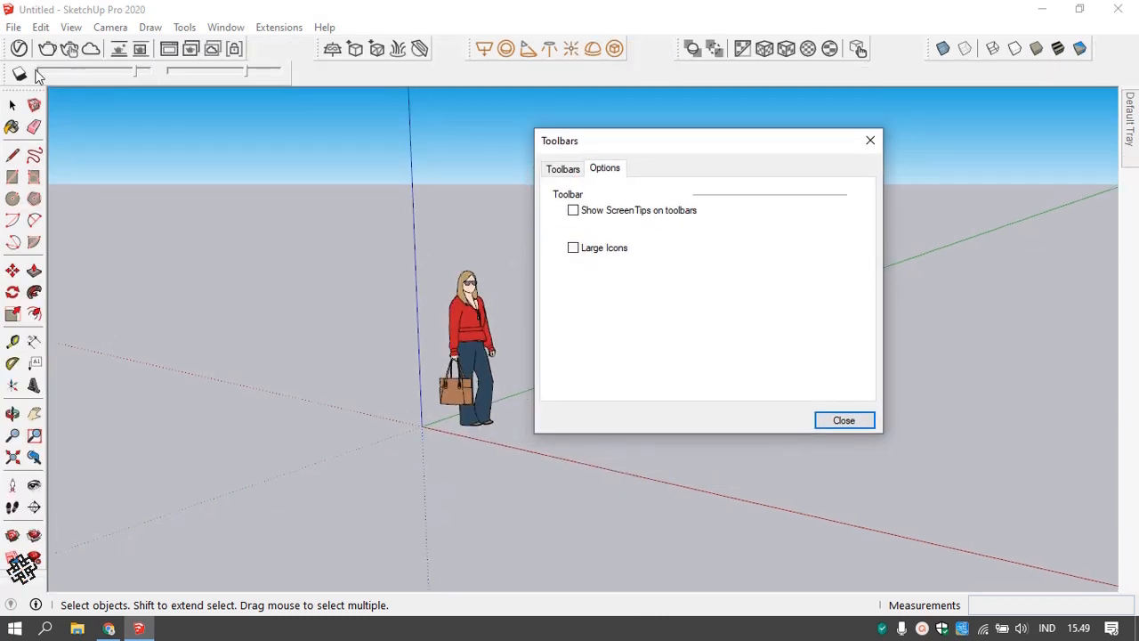
pyautogui.click(845, 420)
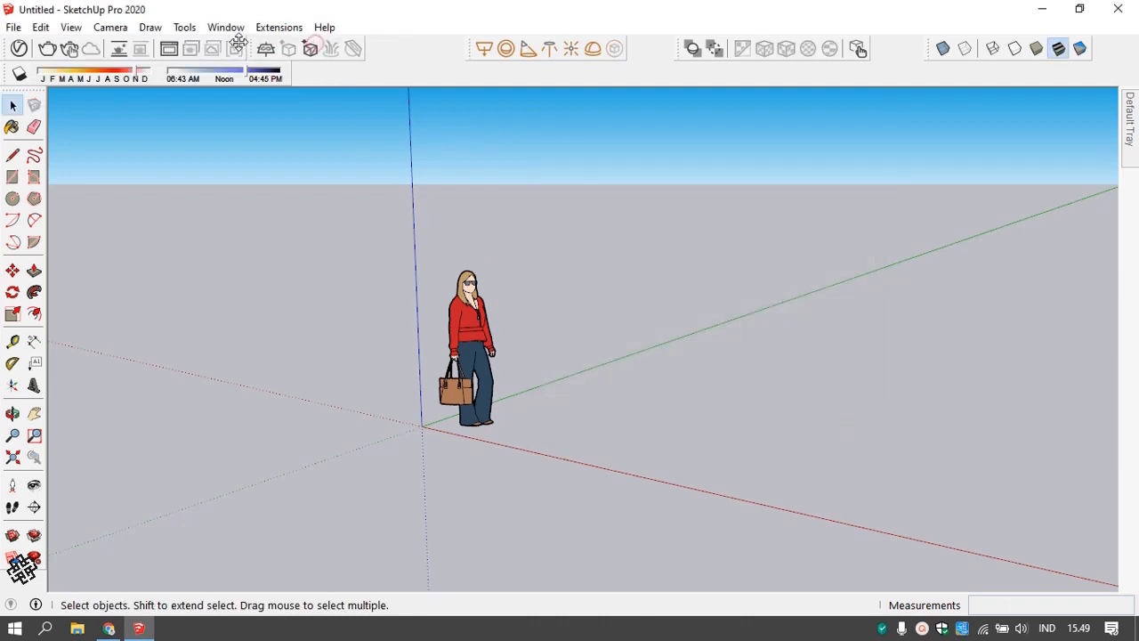
# - Arrange the V-Ray Lights, V-Ray Utilities, Styles and Shadows toolbars side by side in the first toolbar row
pyautogui.moveTo(475, 48); pyautogui.dragTo(367, 49)
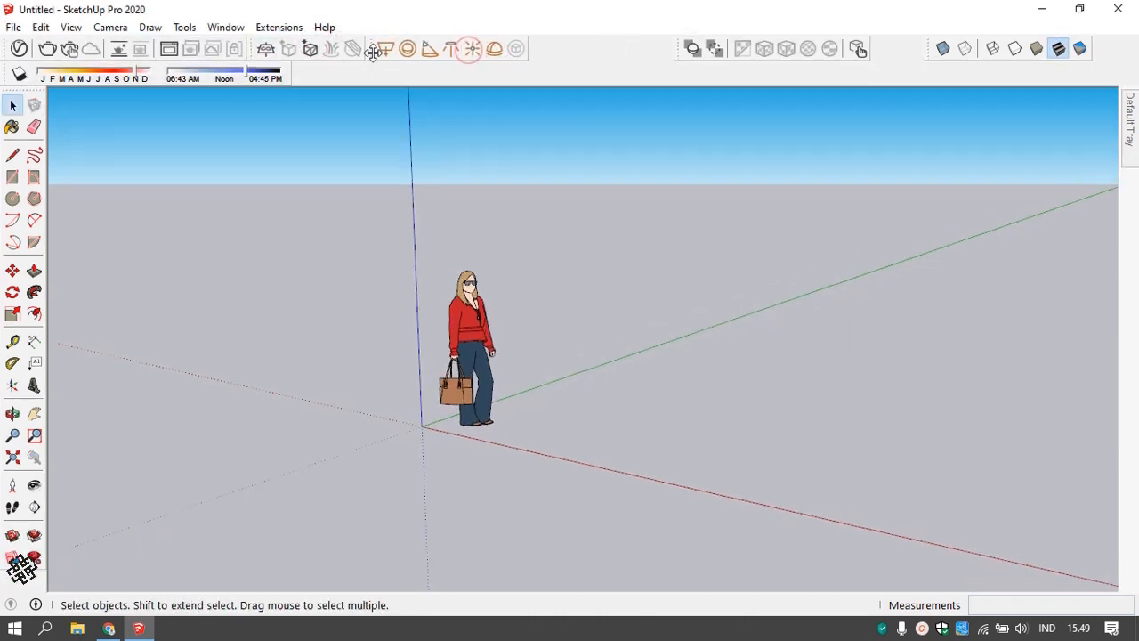
pyautogui.moveTo(677, 48); pyautogui.dragTo(481, 48)
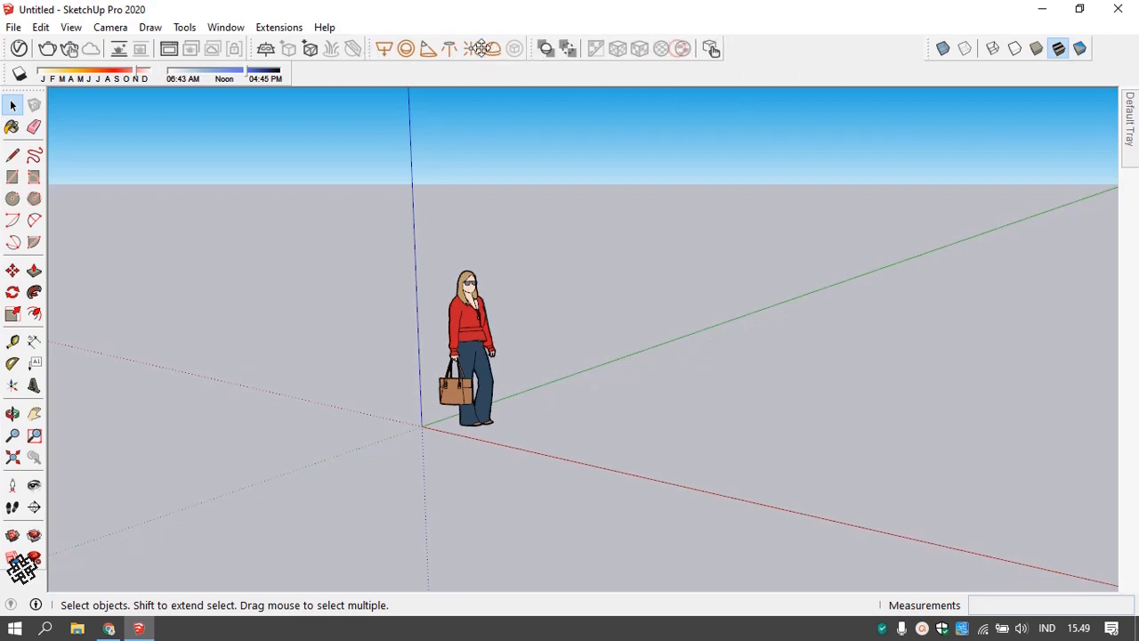
pyautogui.moveTo(928, 48); pyautogui.dragTo(693, 41)
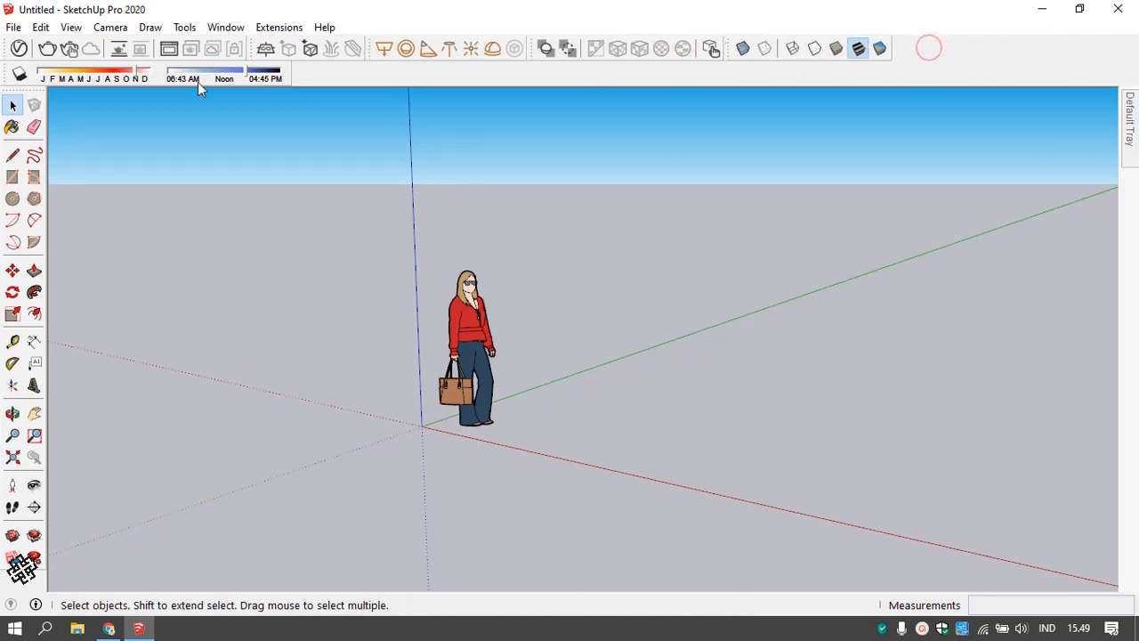
pyautogui.moveTo(7, 72); pyautogui.dragTo(974, 51)
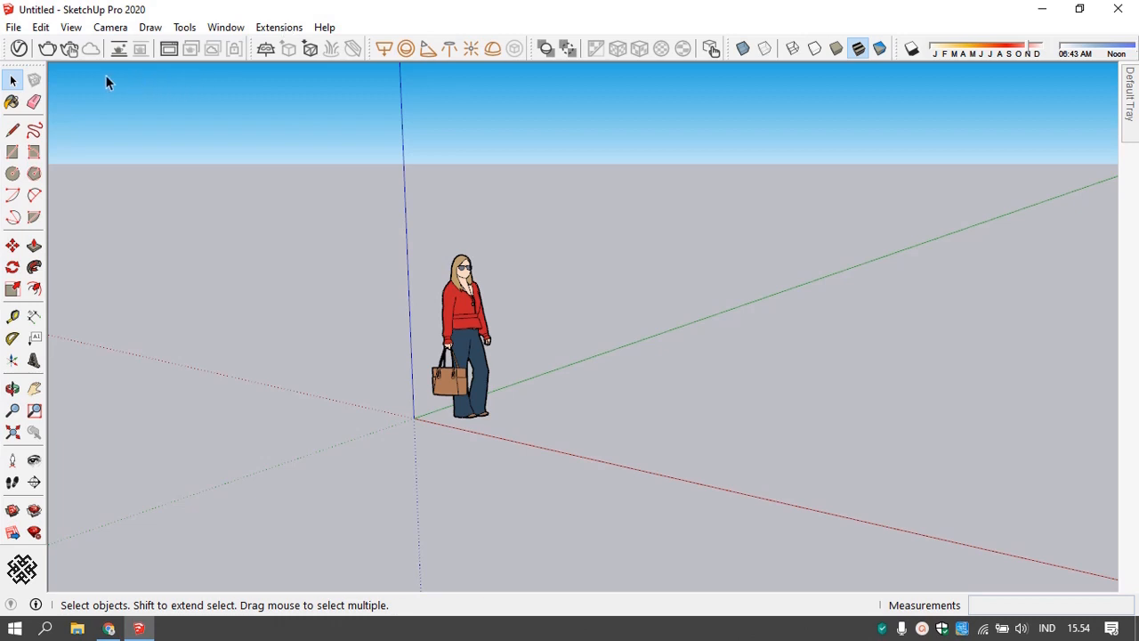
# - Set the model's measurement unit format to Decimal and its length unit to Centimeters
pyautogui.click(224, 28)
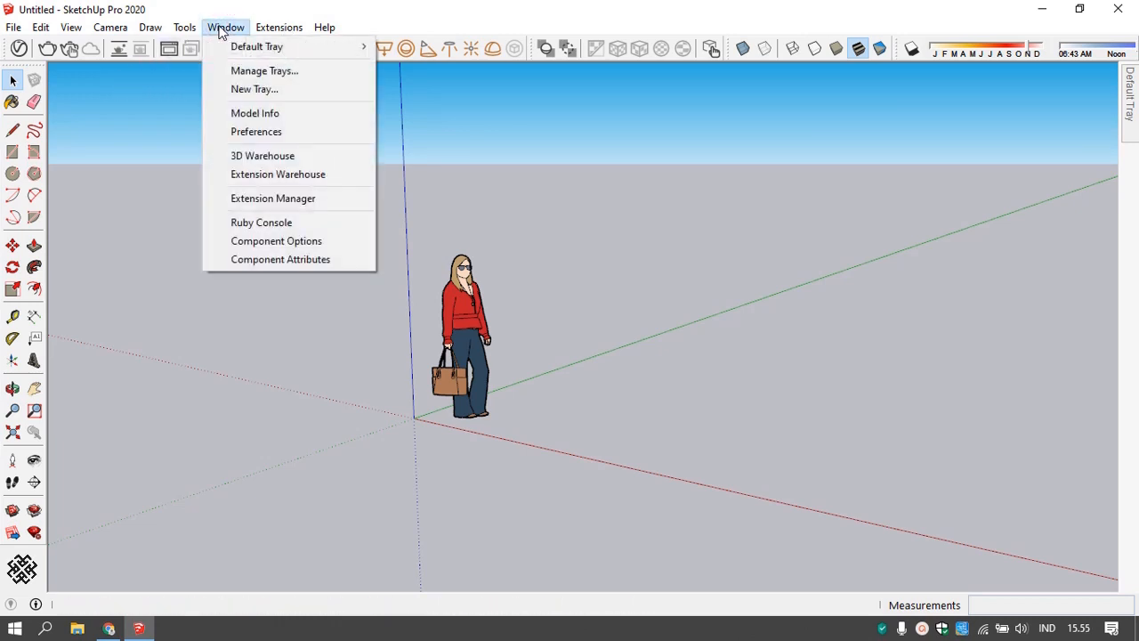
pyautogui.click(263, 115)
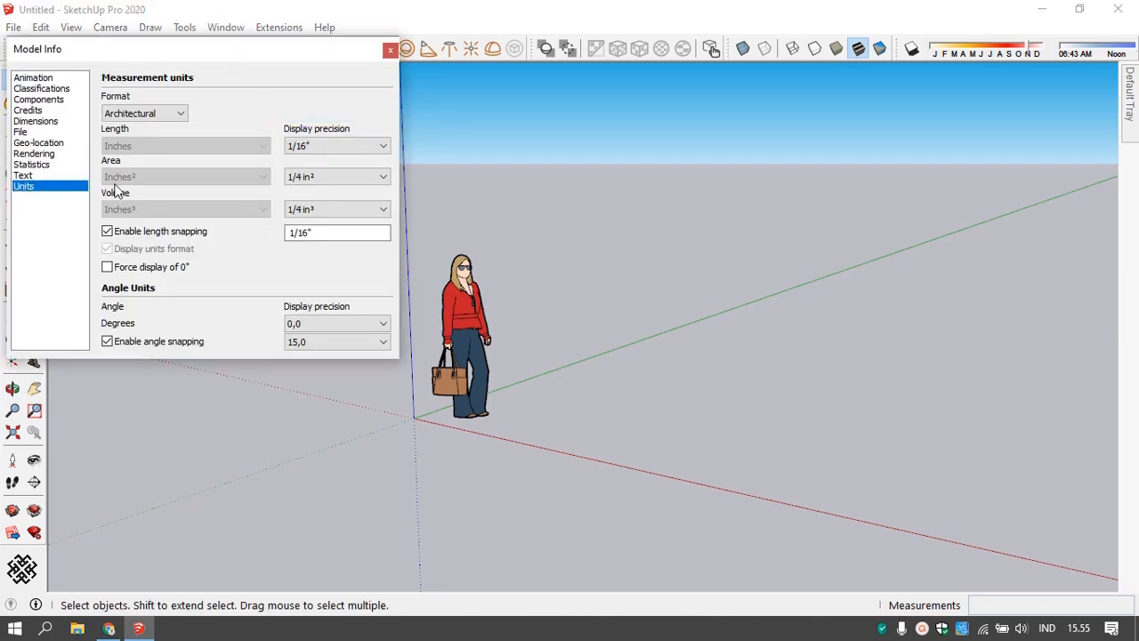
pyautogui.click(167, 113)
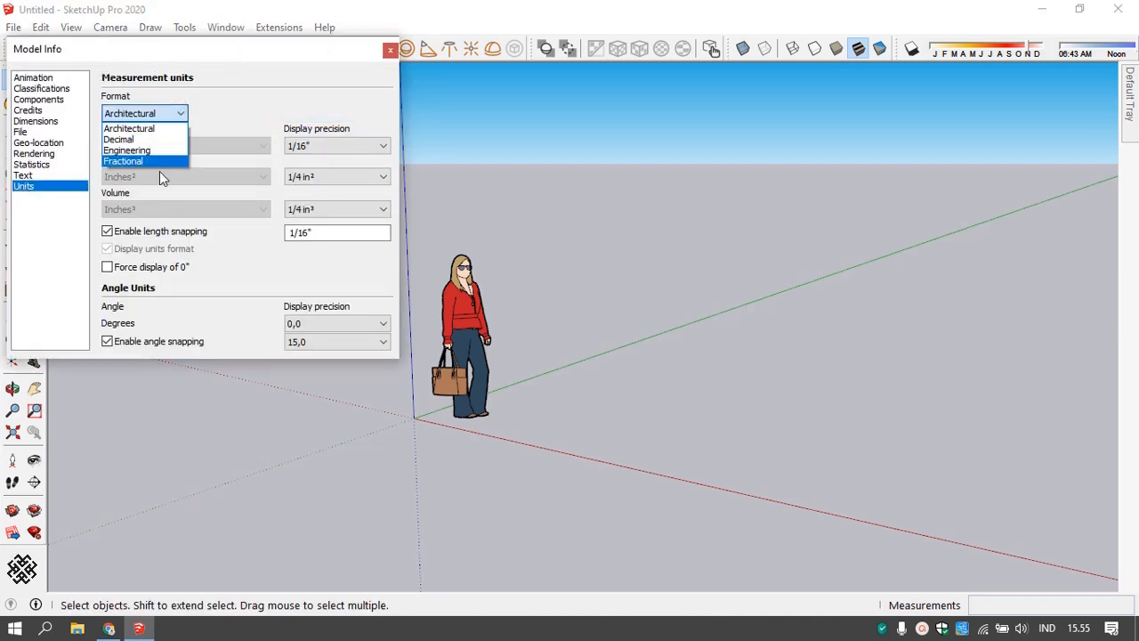
pyautogui.click(152, 130)
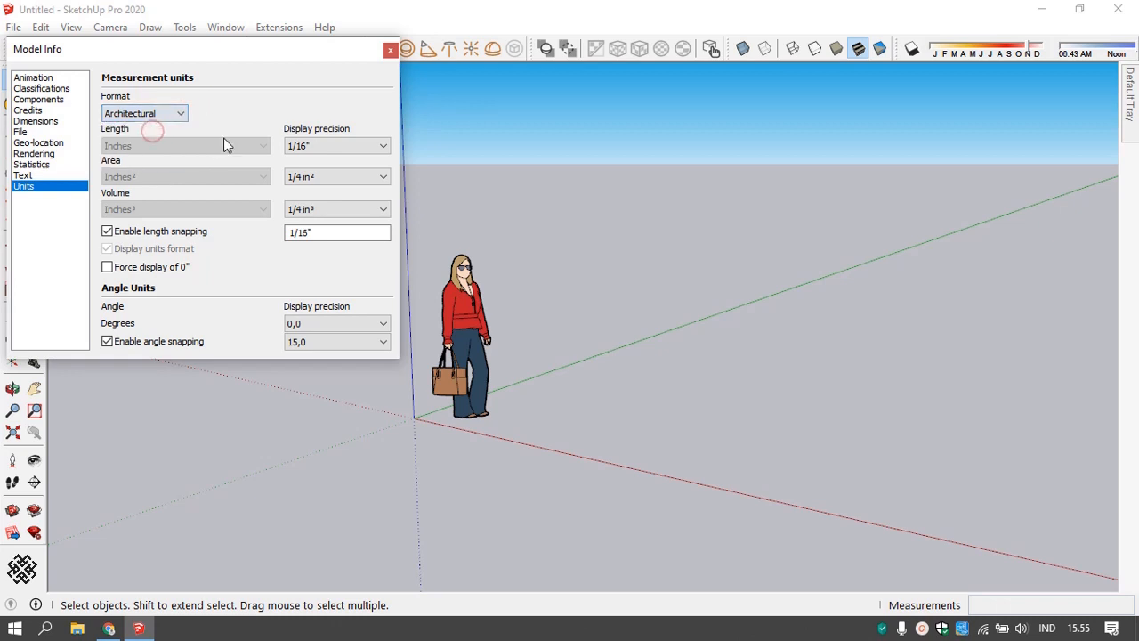
pyautogui.click(161, 114)
pyautogui.click(160, 135)
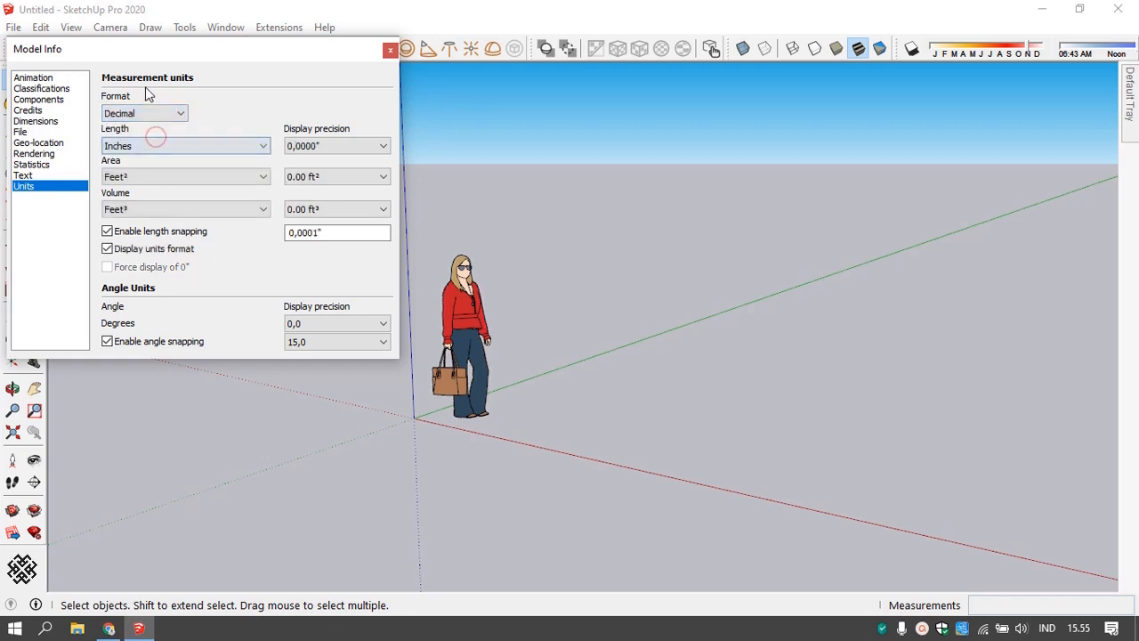
pyautogui.click(199, 156)
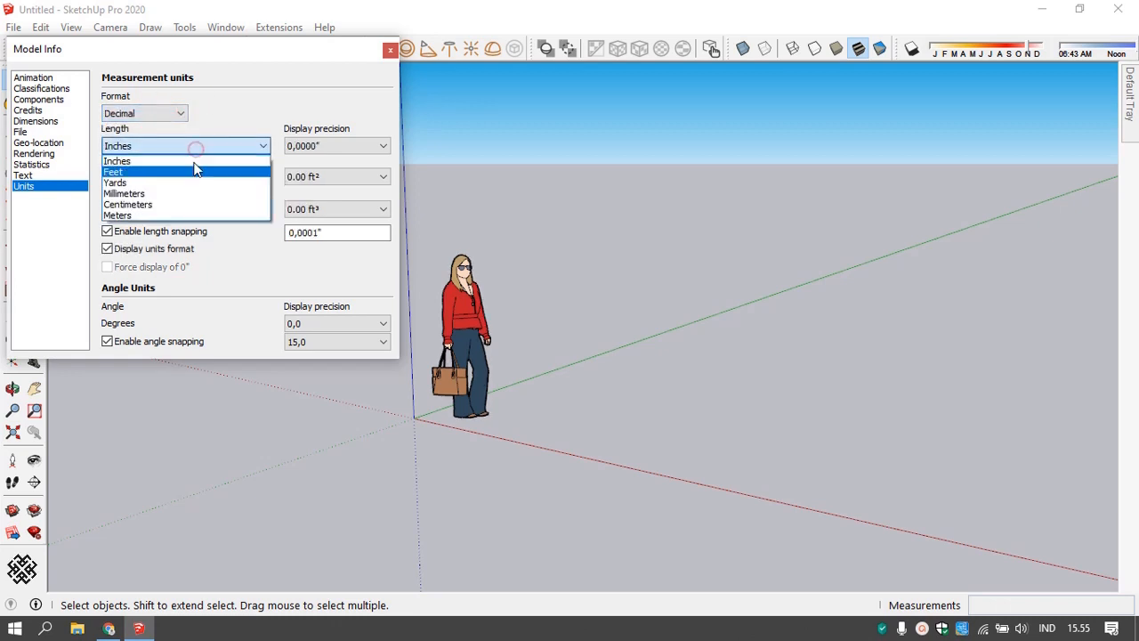
pyautogui.click(174, 203)
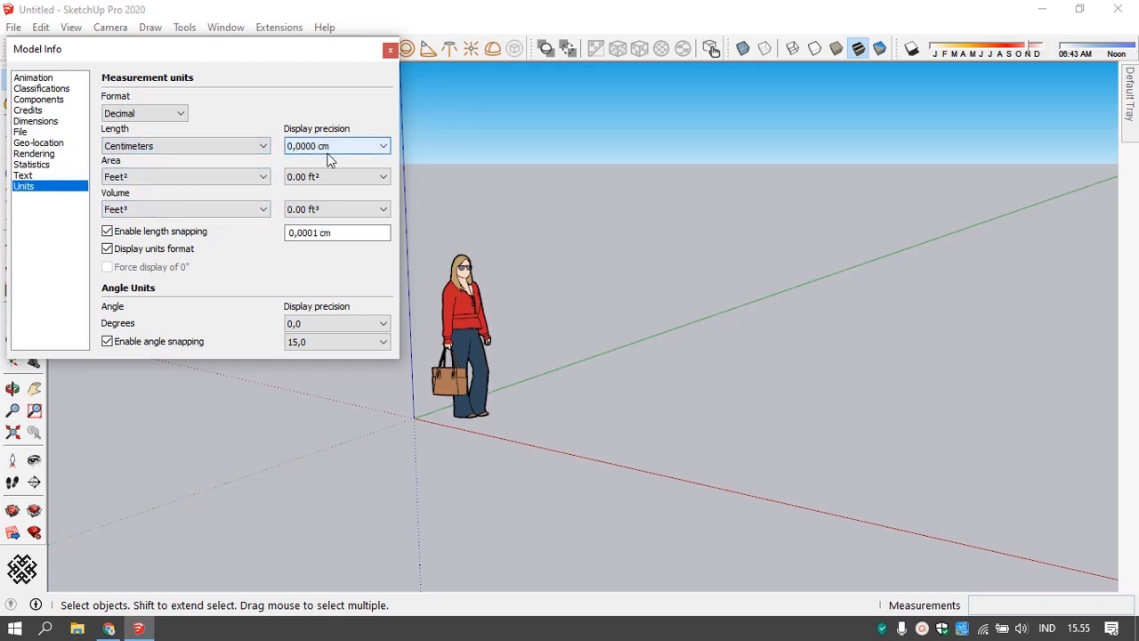
# - Set the model's area unit to Centimeters² and its volume unit to Centimeters³, and close the model settings
pyautogui.click(246, 177)
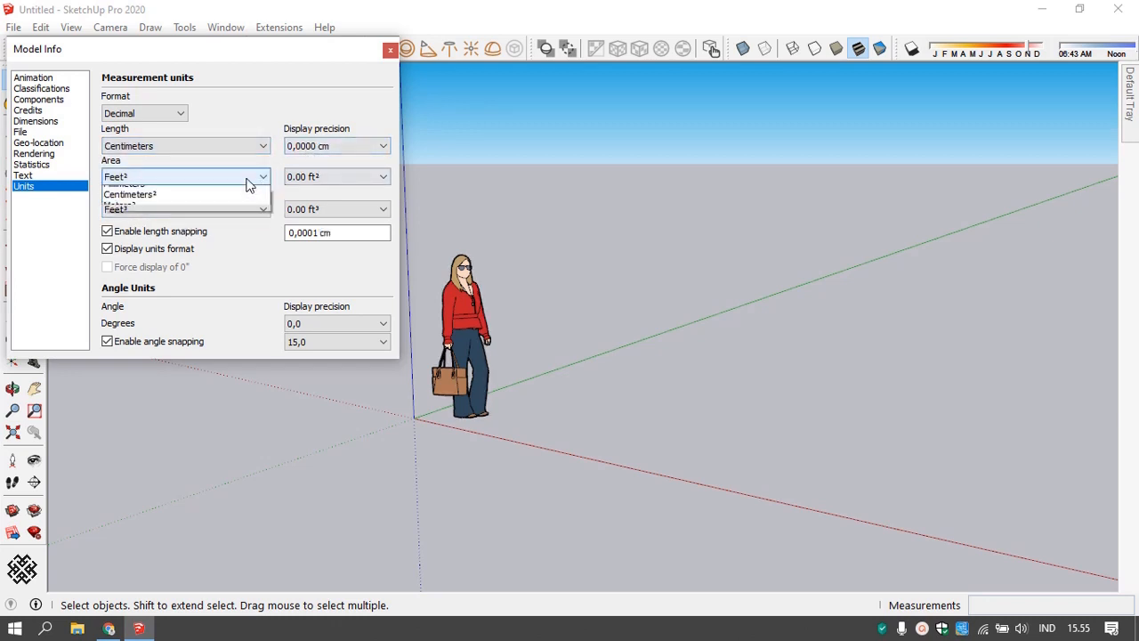
pyautogui.click(203, 235)
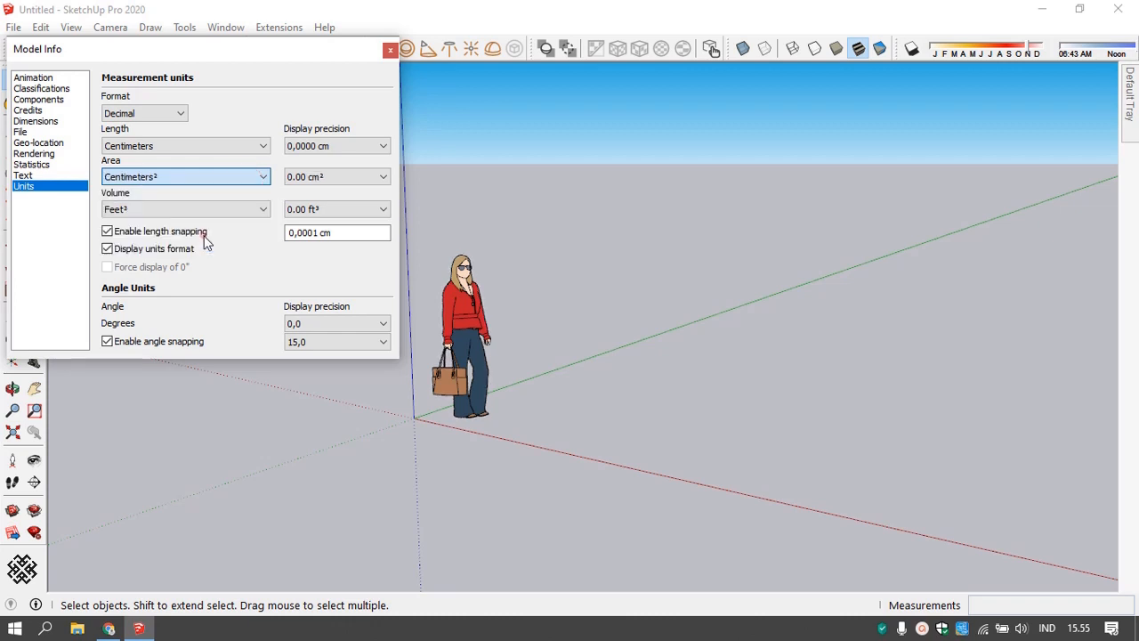
pyautogui.click(173, 210)
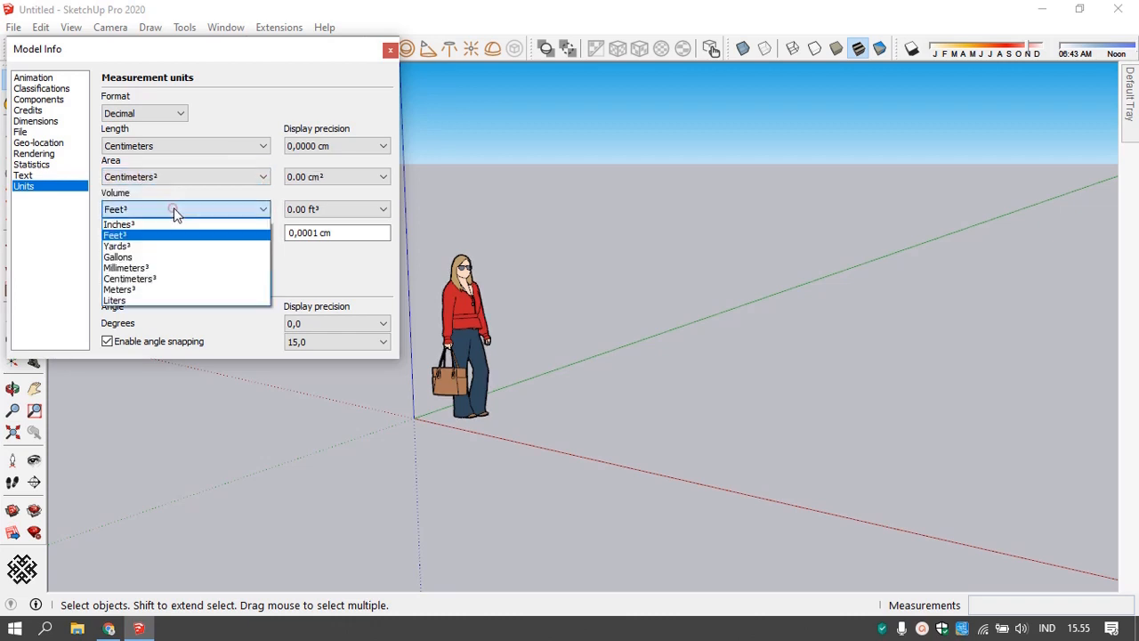
pyautogui.click(184, 285)
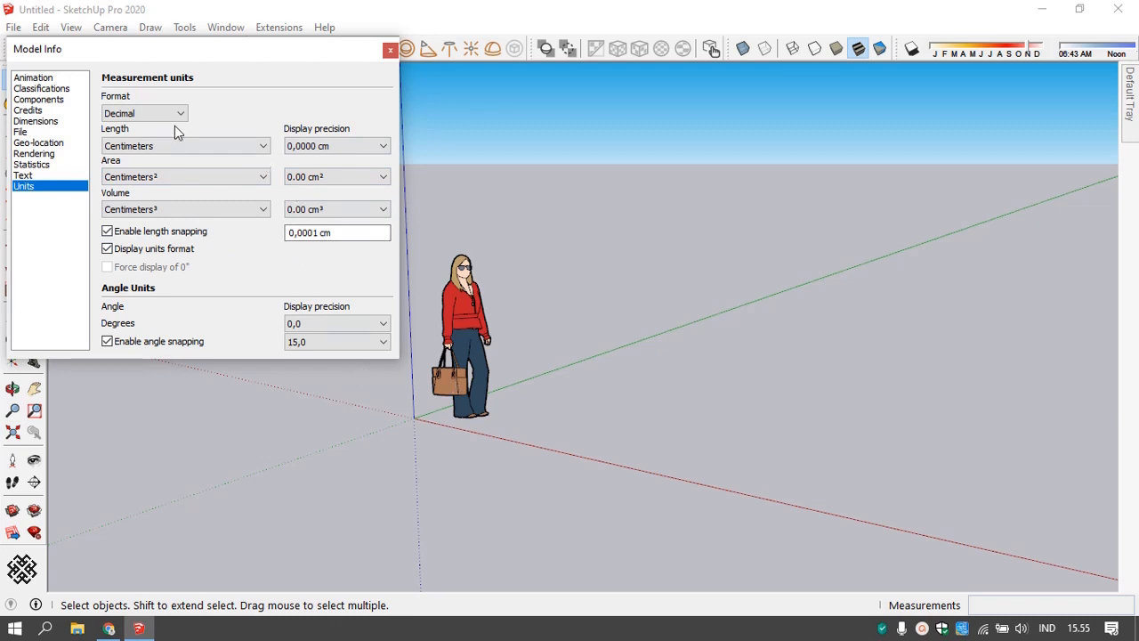
pyautogui.click(391, 52)
# - Reopen the model's Units settings to review the measurement format and units, and close them
pyautogui.click(225, 28)
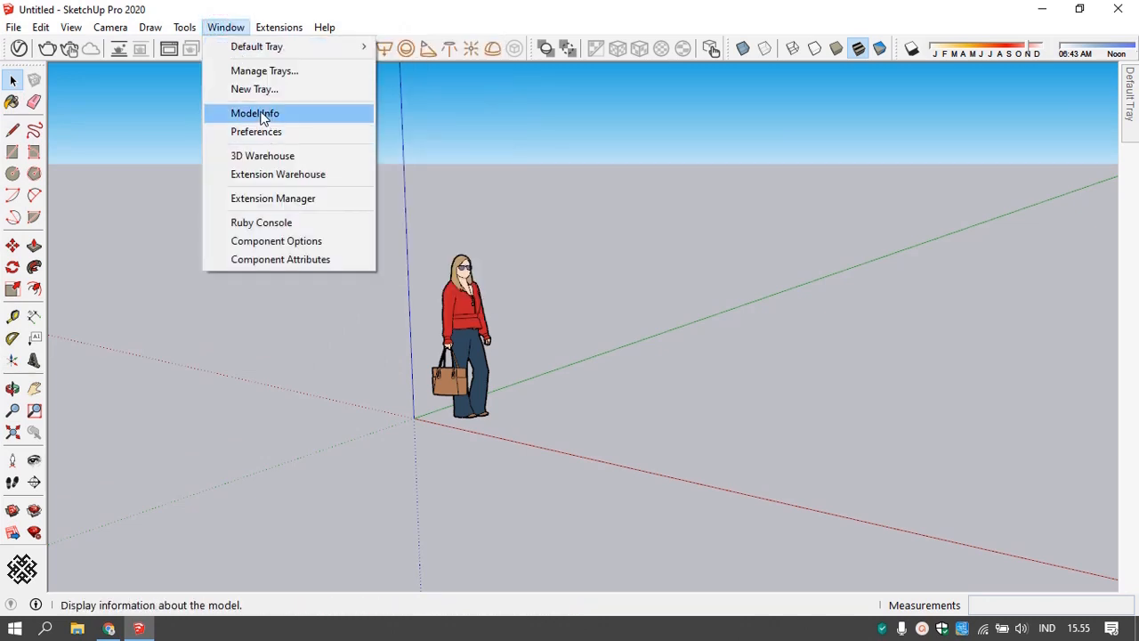
pyautogui.click(157, 130)
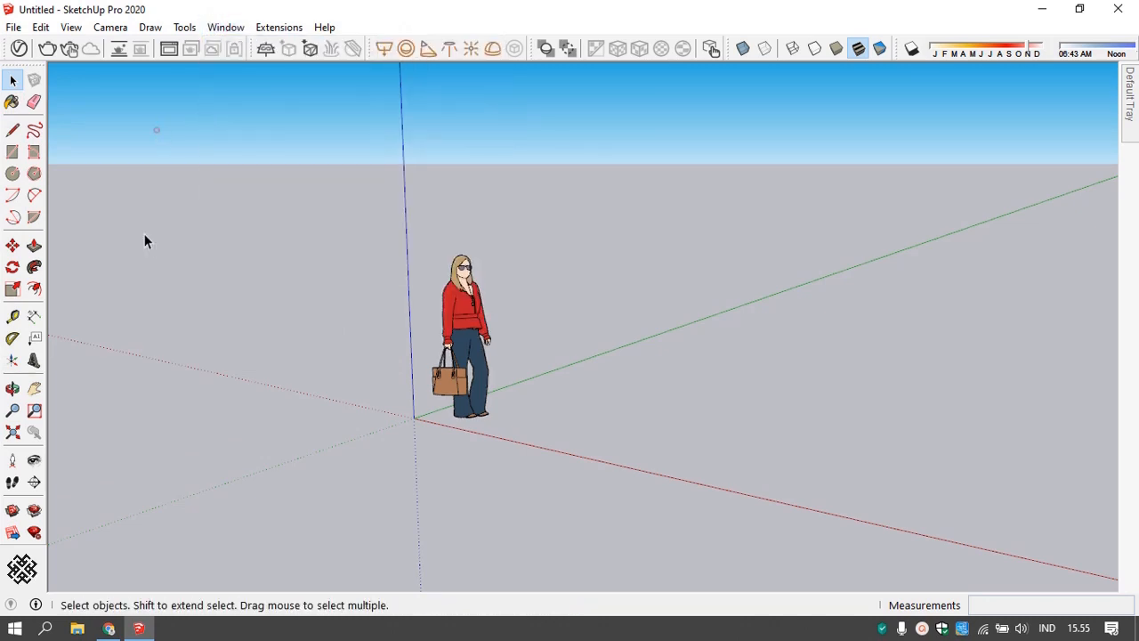
pyautogui.click(11, 606)
pyautogui.click(29, 191)
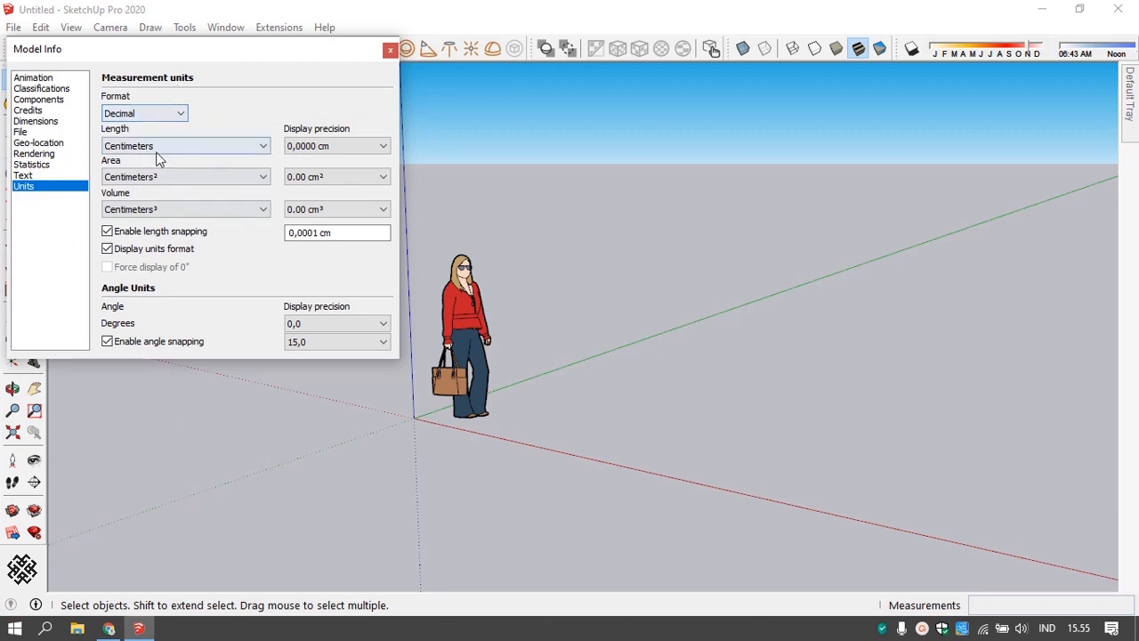
pyautogui.click(389, 50)
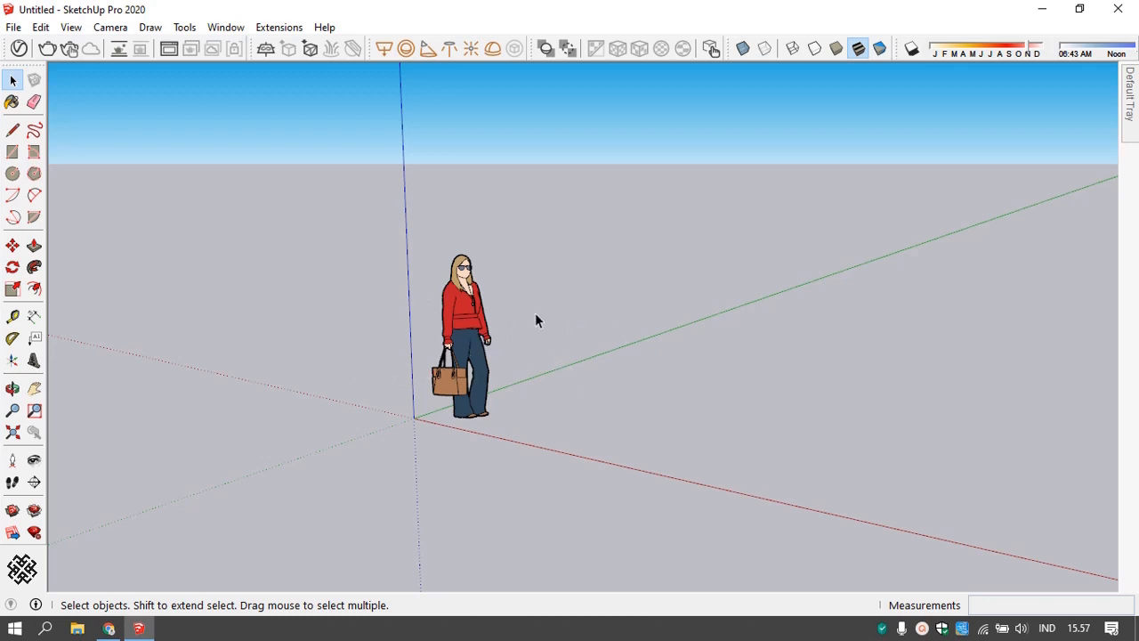
# - Zoom in on the standing figure's handbag and zoom back out to see the whole figure
pyautogui.scroll(-1, 529, 358)
pyautogui.scroll(2, 547, 331)
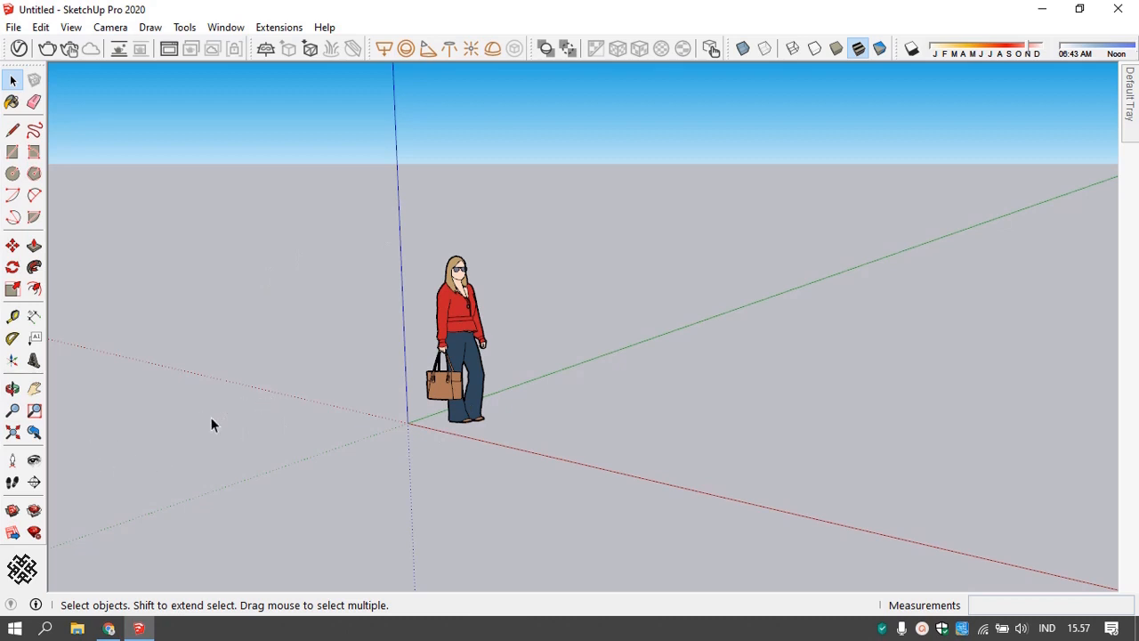
pyautogui.scroll(6, 436, 373)
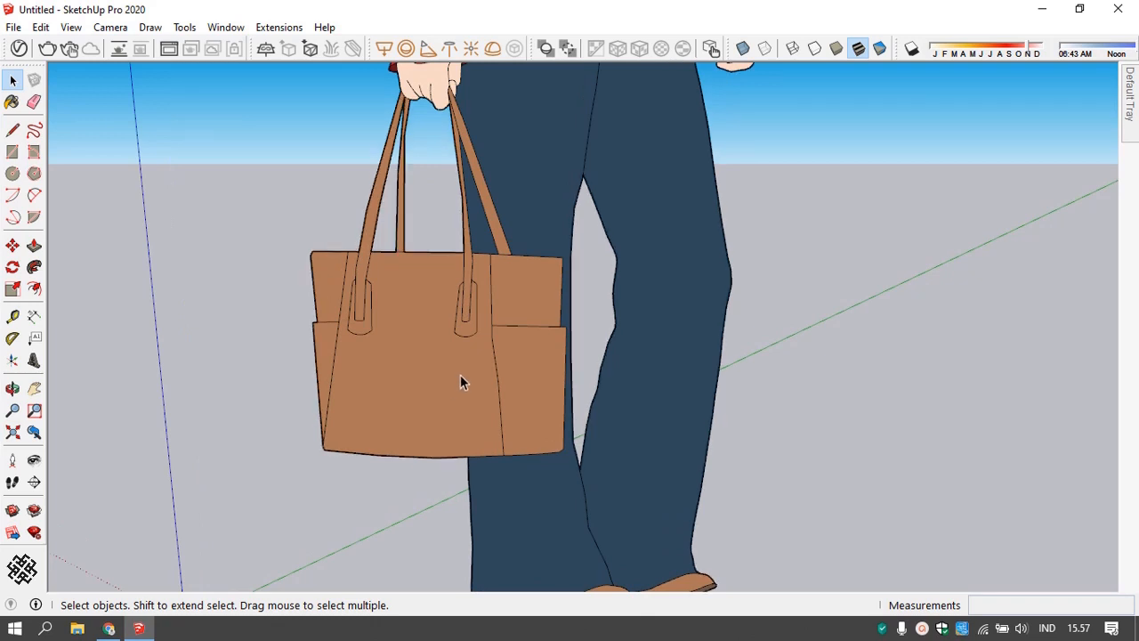
pyautogui.scroll(-6, 460, 374)
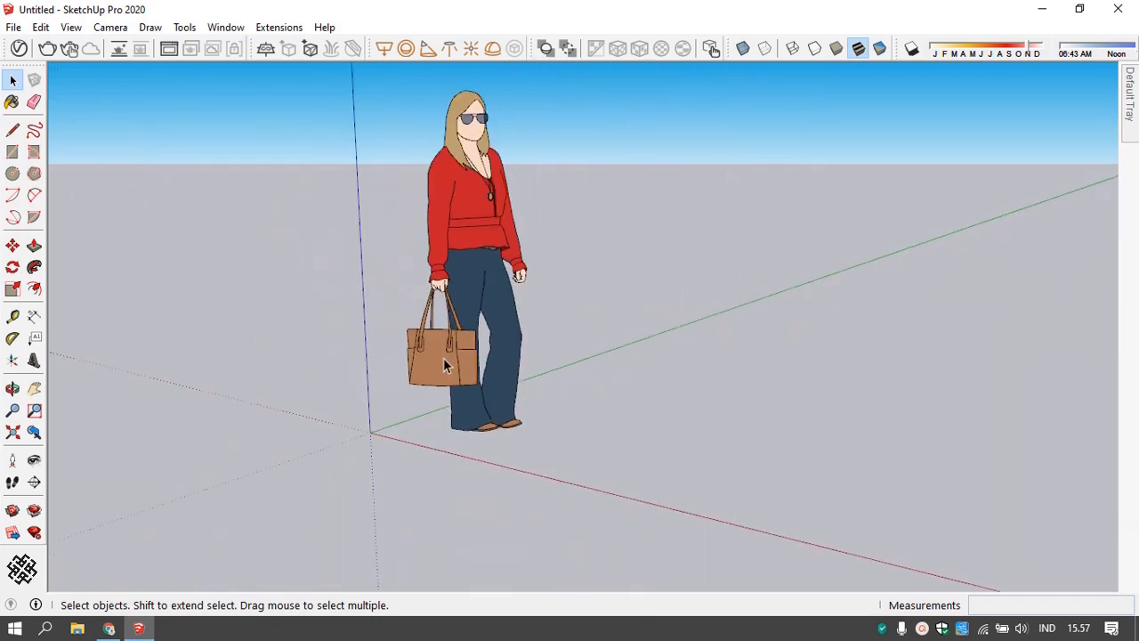
# - Zoom in and out around the figure's handbag, and fit the whole figure in the view with Zoom Extents
pyautogui.scroll(-1, 444, 358)
pyautogui.scroll(5, 443, 358)
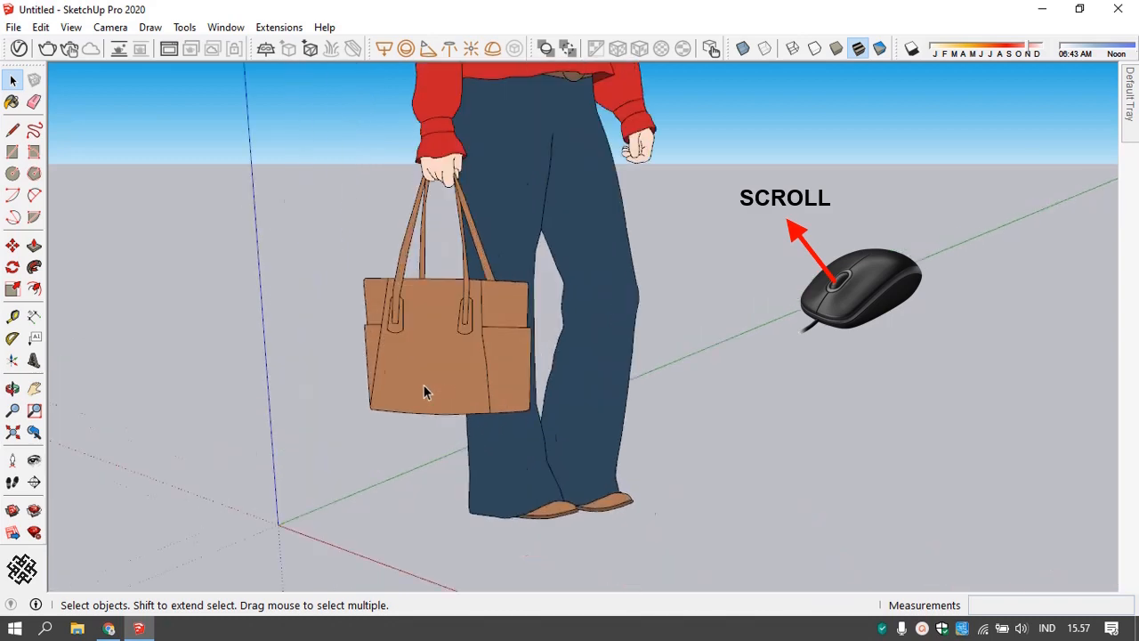
pyautogui.scroll(2, 424, 389)
pyautogui.scroll(-6, 420, 391)
pyautogui.scroll(2, 236, 425)
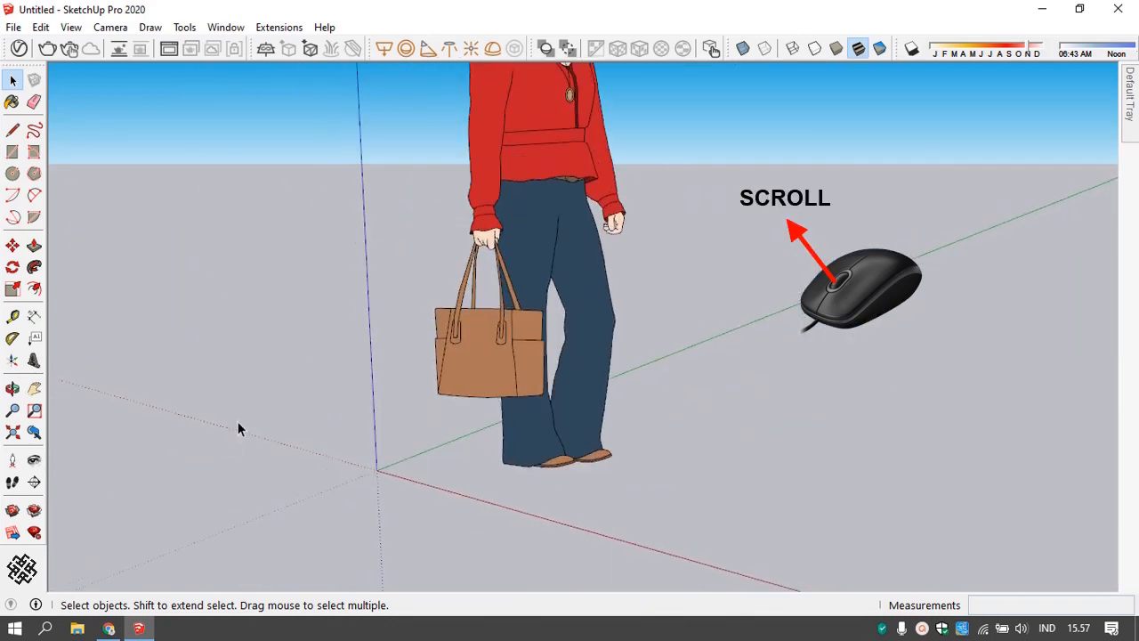
pyautogui.scroll(2, 139, 478)
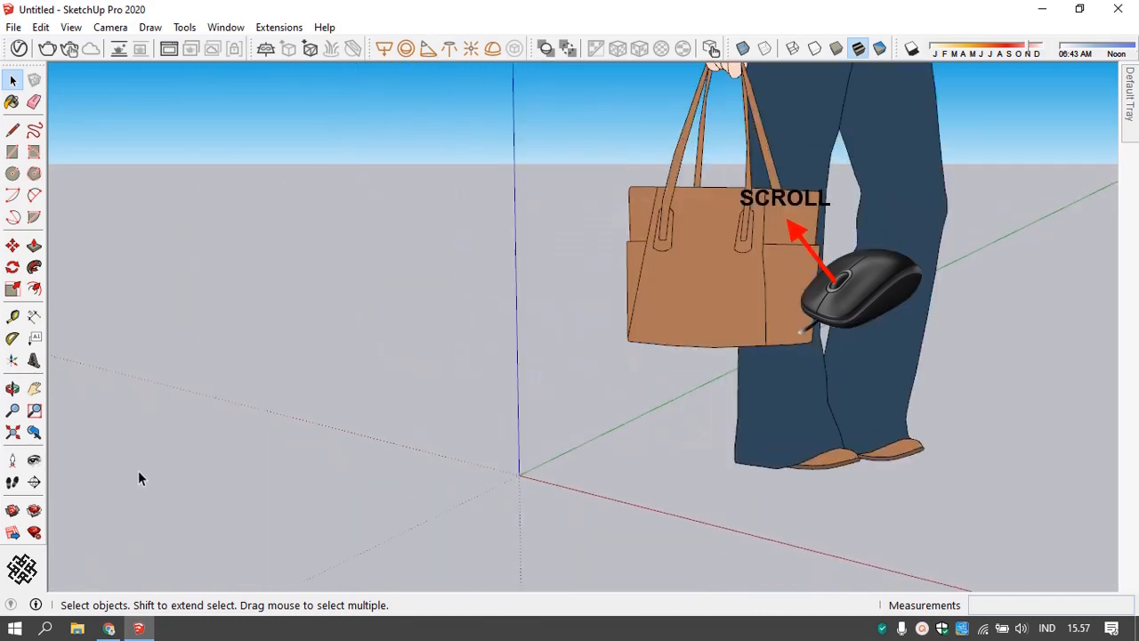
pyautogui.click(14, 433)
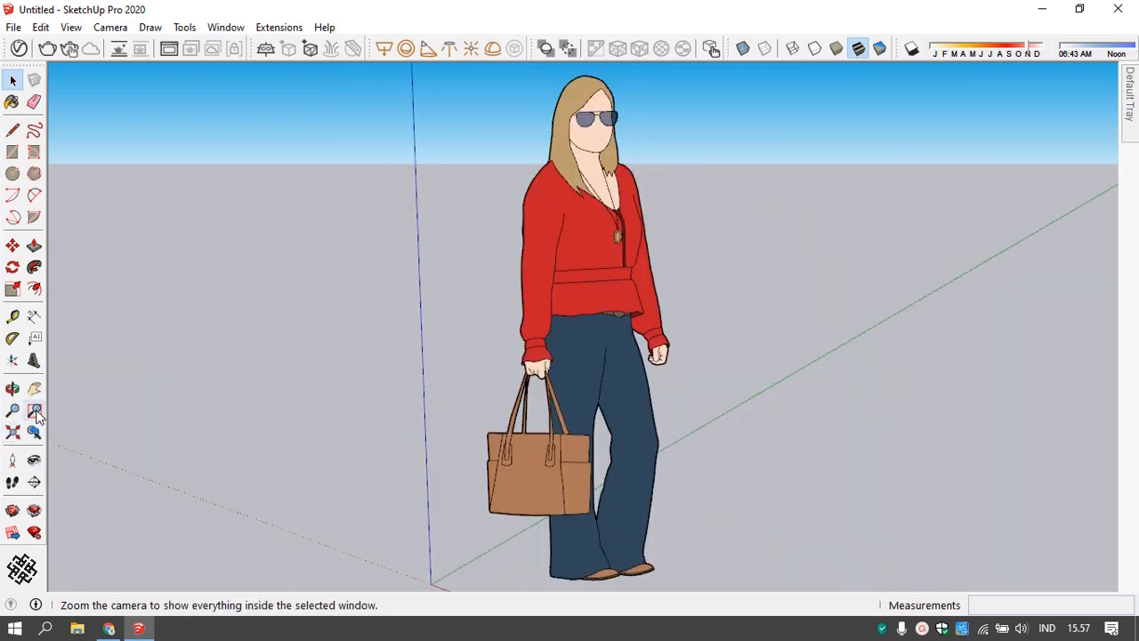
# - Zoom into a window framing the standing figure, select the figure, and restore the previous camera view
pyautogui.click(34, 410)
pyautogui.moveTo(738, 91); pyautogui.dragTo(275, 473)
pyautogui.press('space')
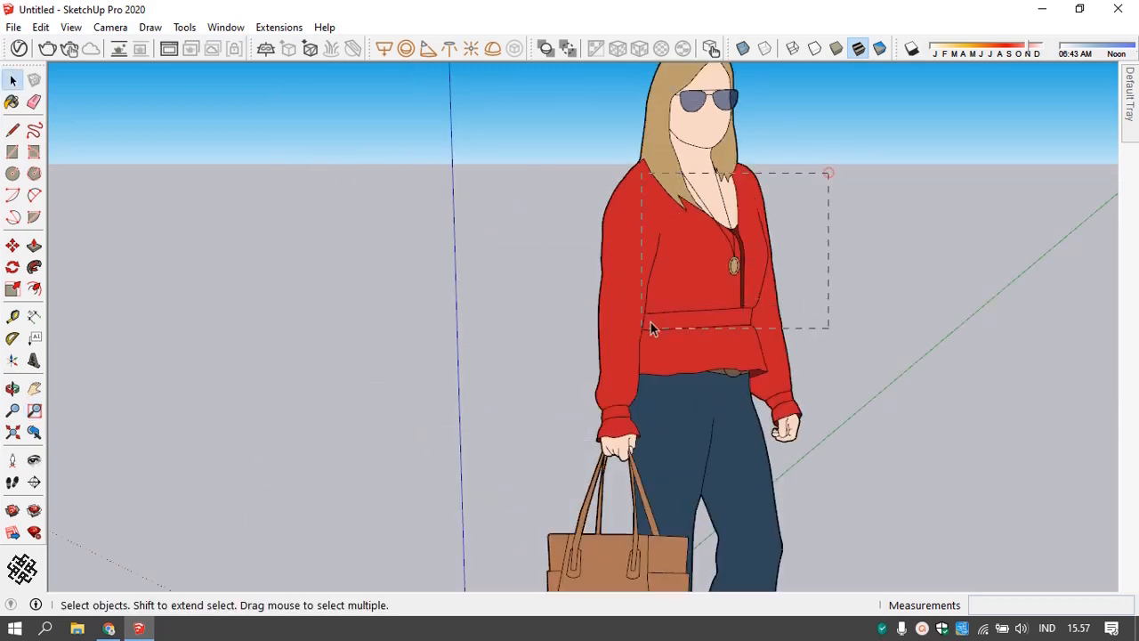
pyautogui.moveTo(651, 328); pyautogui.dragTo(568, 375)
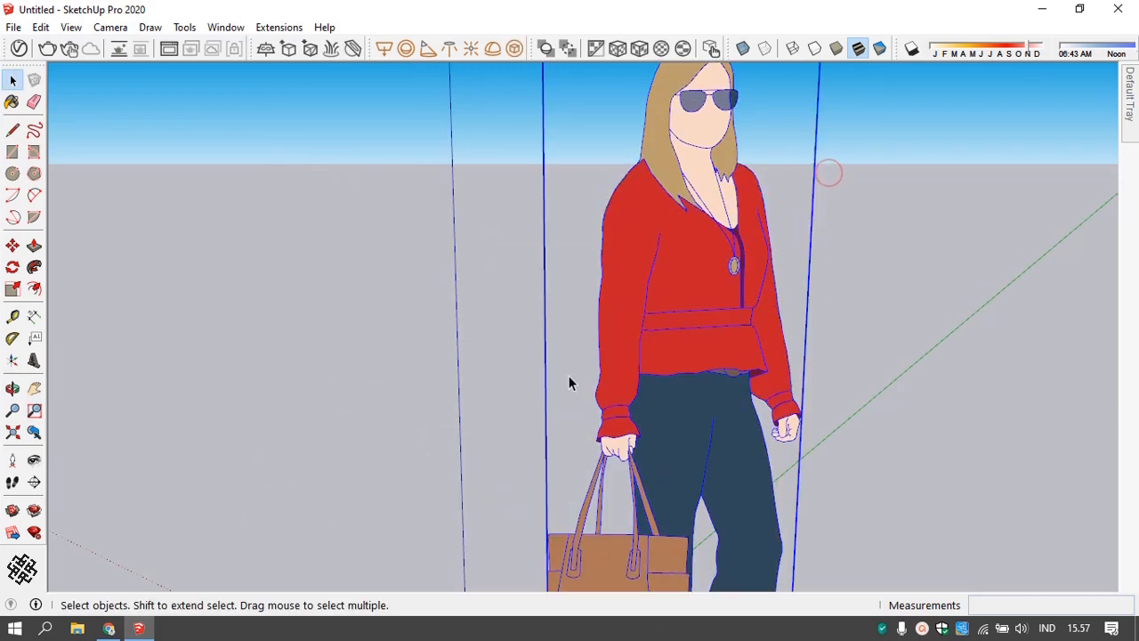
pyautogui.click(34, 432)
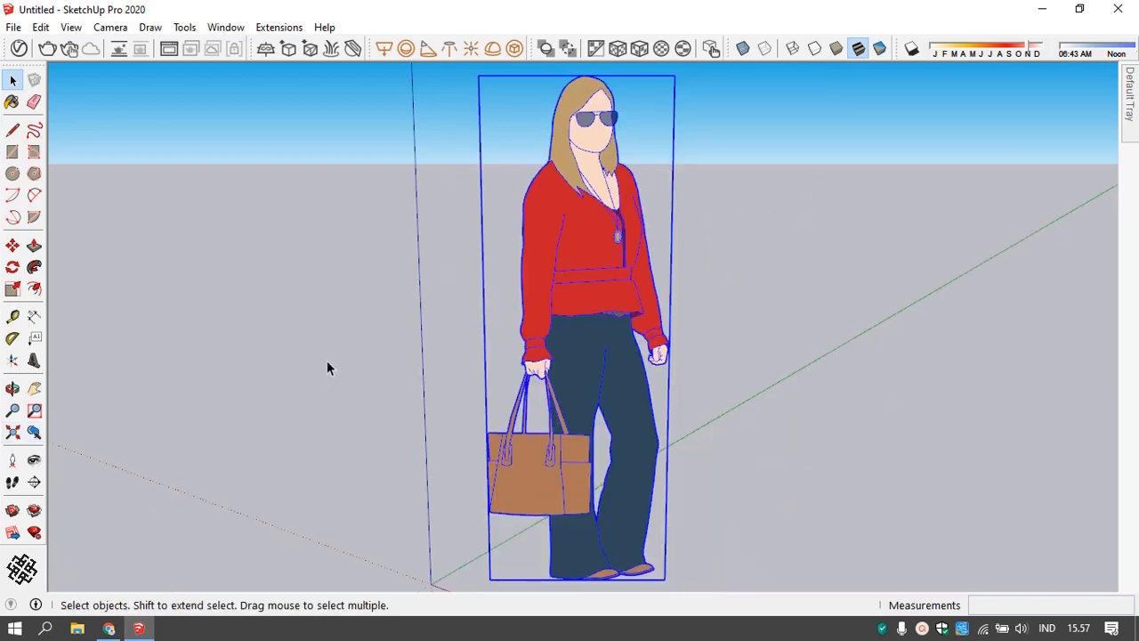
# - Zoom out from the figure and orbit the camera to look down on the ground from a higher angle
pyautogui.scroll(-5, 334, 350)
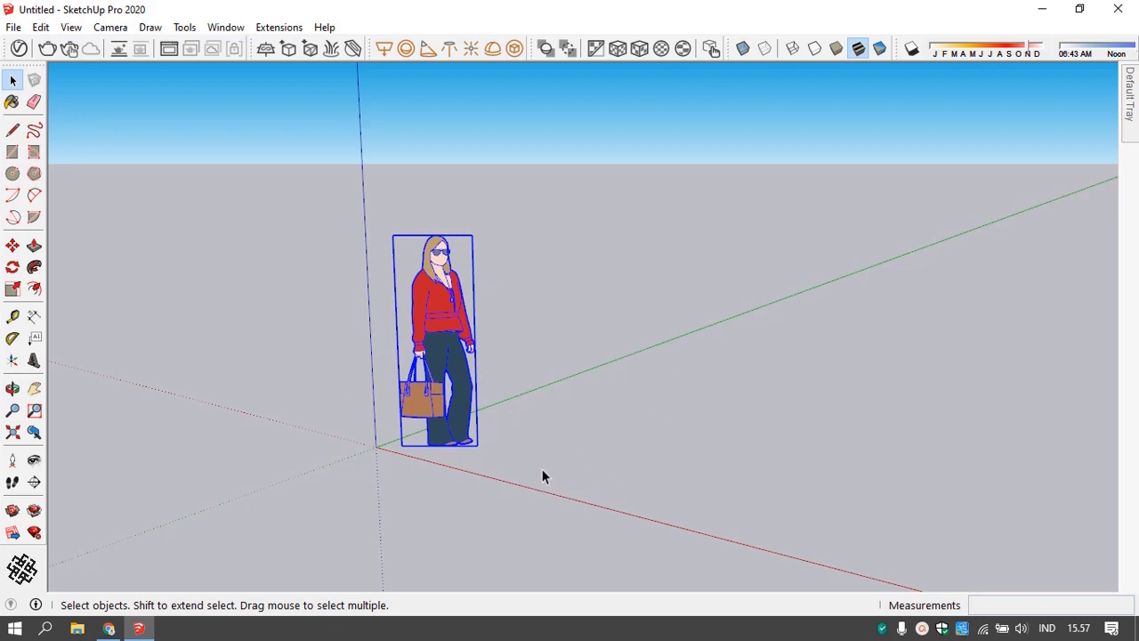
pyautogui.middleClick(563, 368)
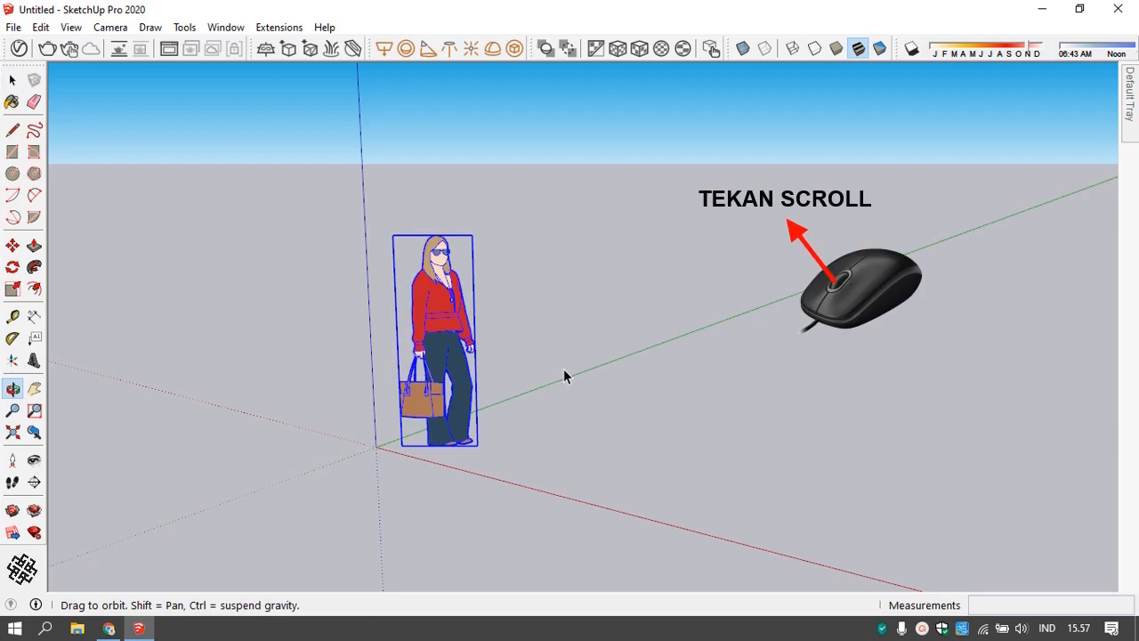
pyautogui.moveTo(563, 369); pyautogui.dragTo(619, 405, button='middle')
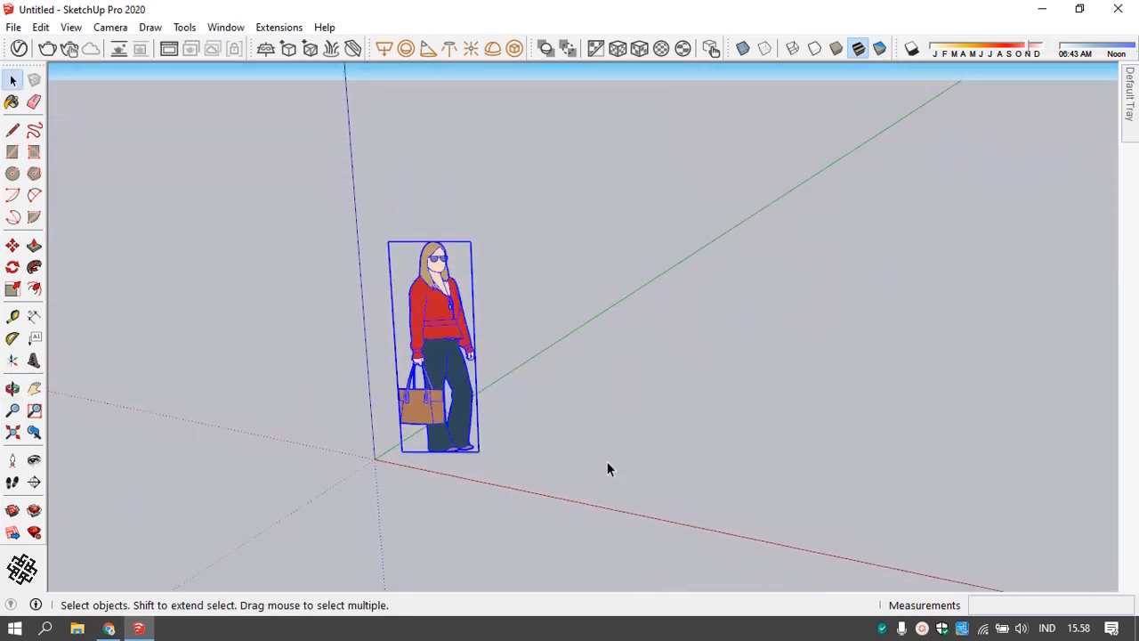
# - Draw a rectangle about 132 by 204 cm on the ground beside the figure and Push/Pull it up about 176 cm
pyautogui.press('r')
pyautogui.click(596, 454)
pyautogui.click(807, 393)
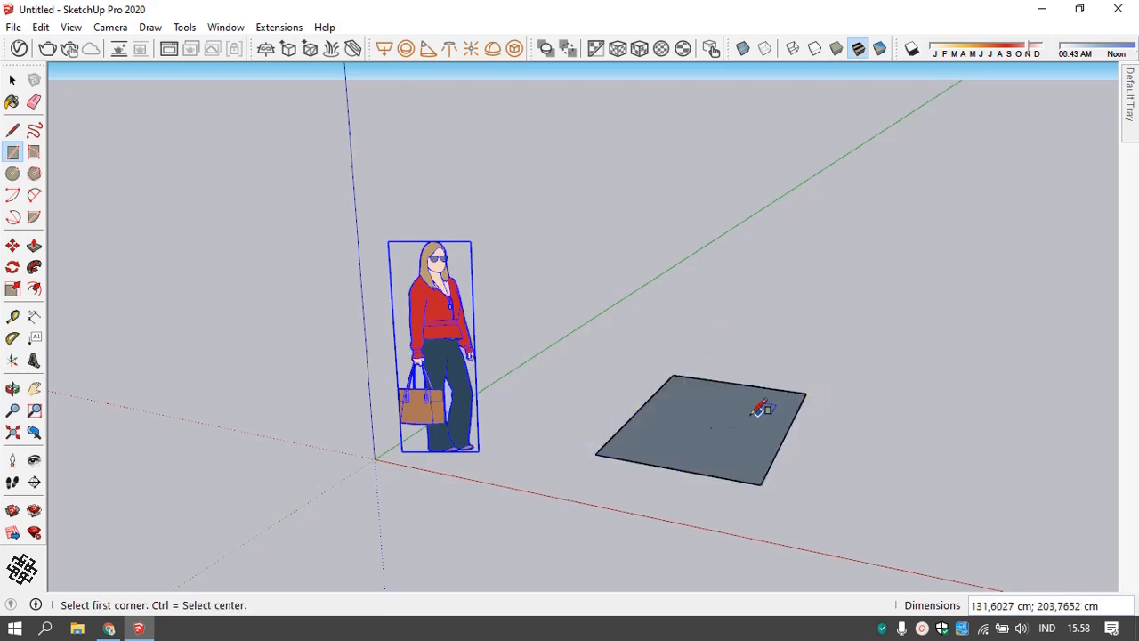
pyautogui.press('p')
pyautogui.click(700, 430)
pyautogui.click(697, 233)
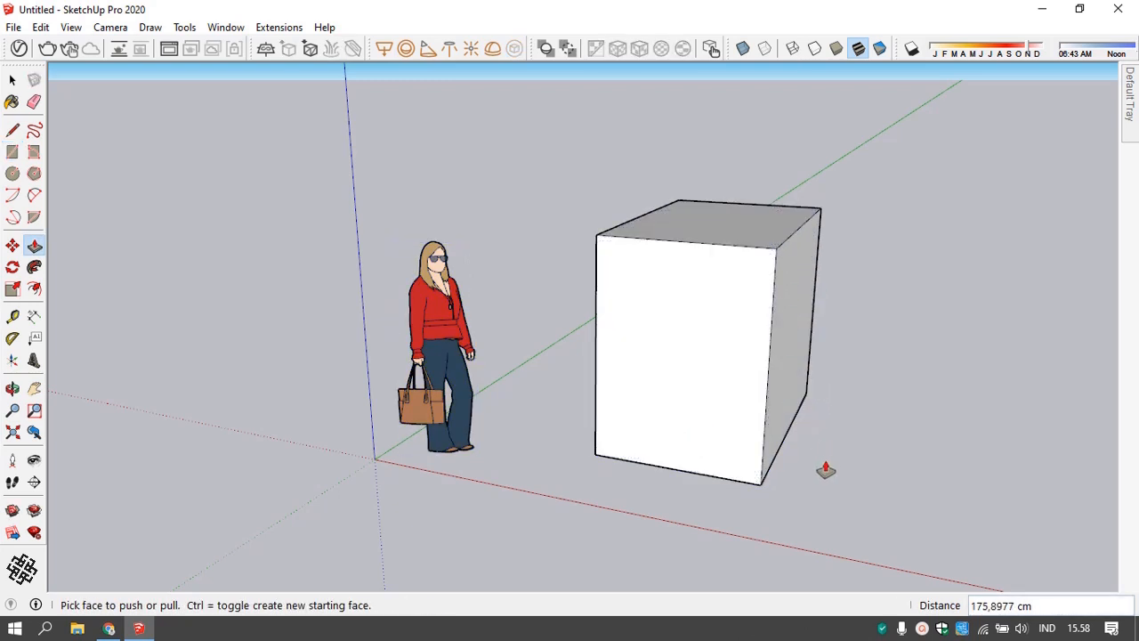
# - Orbit, pan and zoom around the box to examine its top and the side facing away from the original view
pyautogui.scroll(2, 824, 480)
pyautogui.scroll(-1, 852, 515)
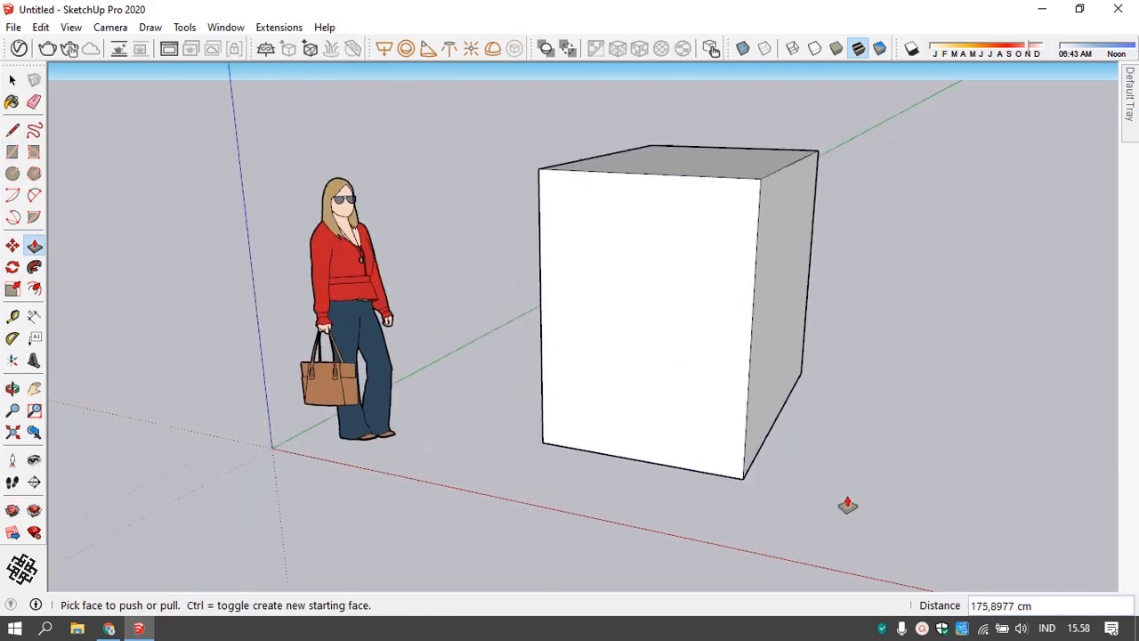
pyautogui.moveTo(847, 504); pyautogui.dragTo(1071, 330, button='middle')
pyautogui.moveTo(844, 346); pyautogui.dragTo(481, 311, button='middle')
pyautogui.scroll(3, 462, 302)
pyautogui.keyDown('shift'); pyautogui.moveTo(279, 99); pyautogui.dragTo(511, 243, button='middle'); pyautogui.keyUp('shift')
pyautogui.scroll(2, 747, 338)
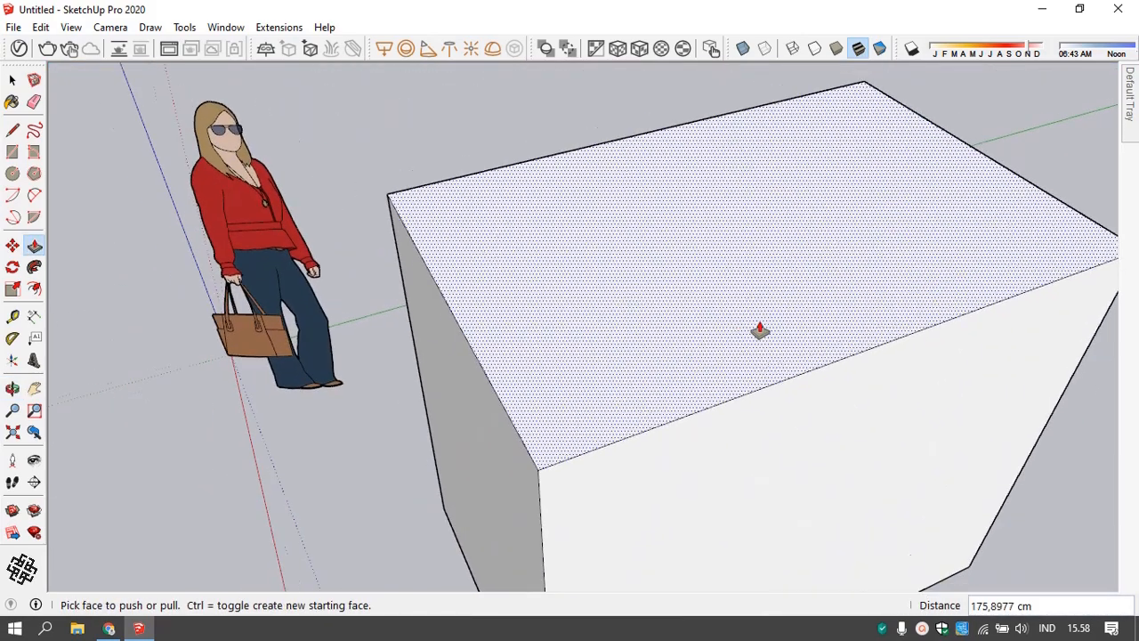
pyautogui.scroll(-1, 760, 331)
pyautogui.keyDown('shift'); pyautogui.moveTo(760, 330); pyautogui.dragTo(418, 343, button='middle'); pyautogui.keyUp('shift')
pyautogui.moveTo(719, 415); pyautogui.dragTo(699, 429, button='middle')
pyautogui.moveTo(166, 351); pyautogui.dragTo(204, 328, button='middle')
pyautogui.scroll(4, 638, 262)
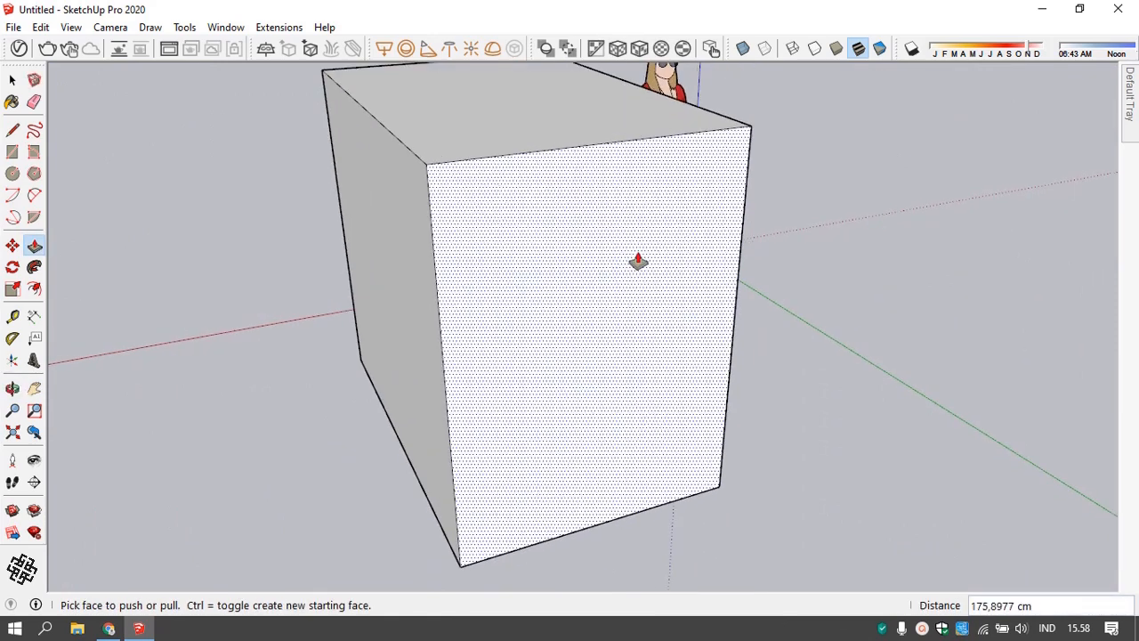
# - Zoom in and out on the box to inspect it near and far from behind
pyautogui.scroll(-2, 606, 270)
pyautogui.scroll(3, 595, 285)
pyautogui.scroll(-2, 594, 286)
pyautogui.scroll(-2, 594, 286)
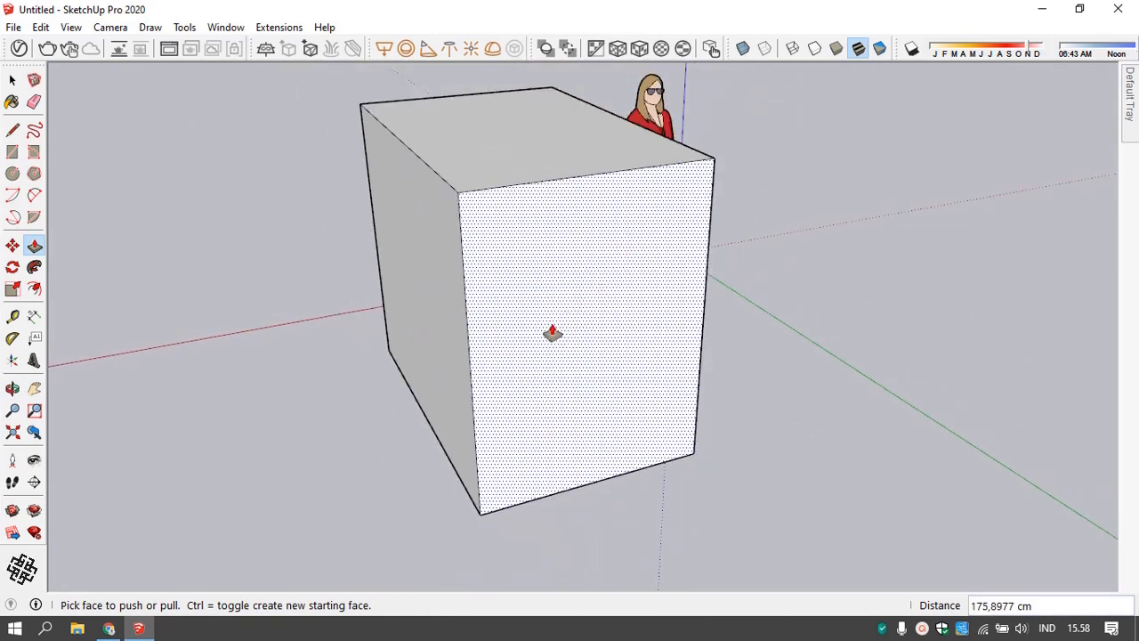
pyautogui.scroll(1, 541, 333)
pyautogui.scroll(-2, 409, 347)
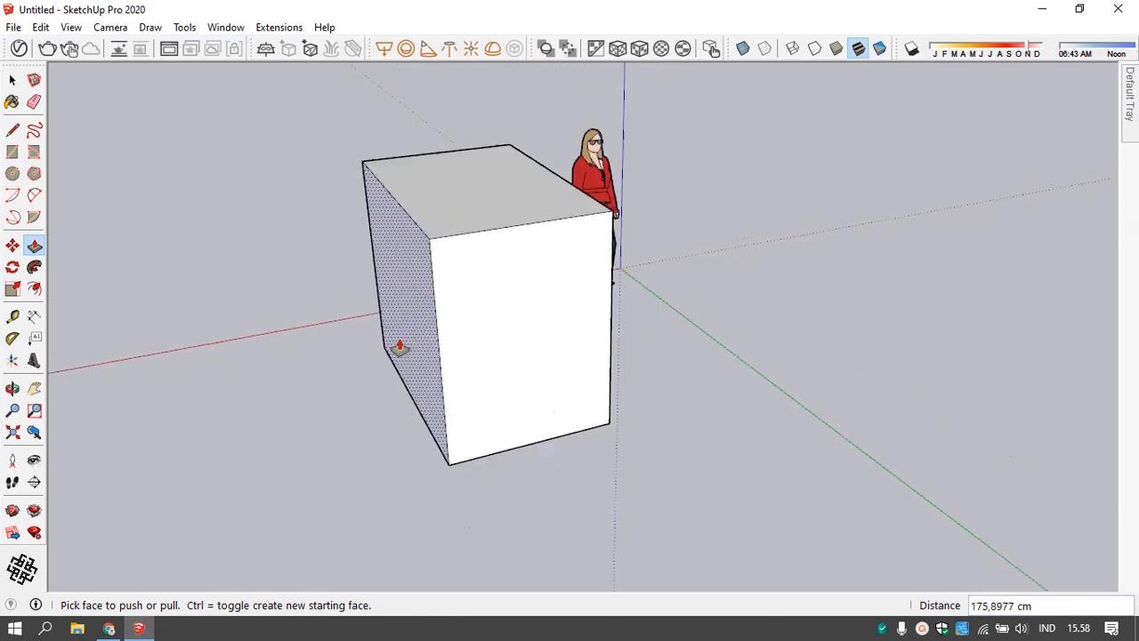
# - Select the whole box beside the figure and delete it
pyautogui.moveTo(399, 347); pyautogui.dragTo(1015, 356, button='middle')
pyautogui.press('space')
pyautogui.moveTo(904, 197); pyautogui.dragTo(533, 576)
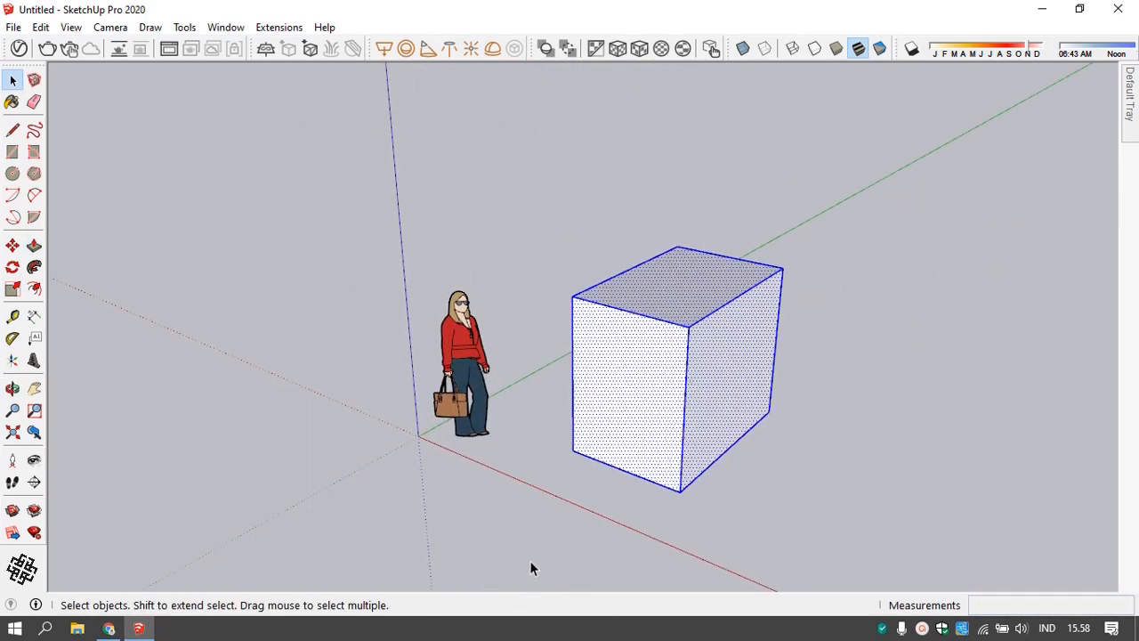
pyautogui.press('Delete')
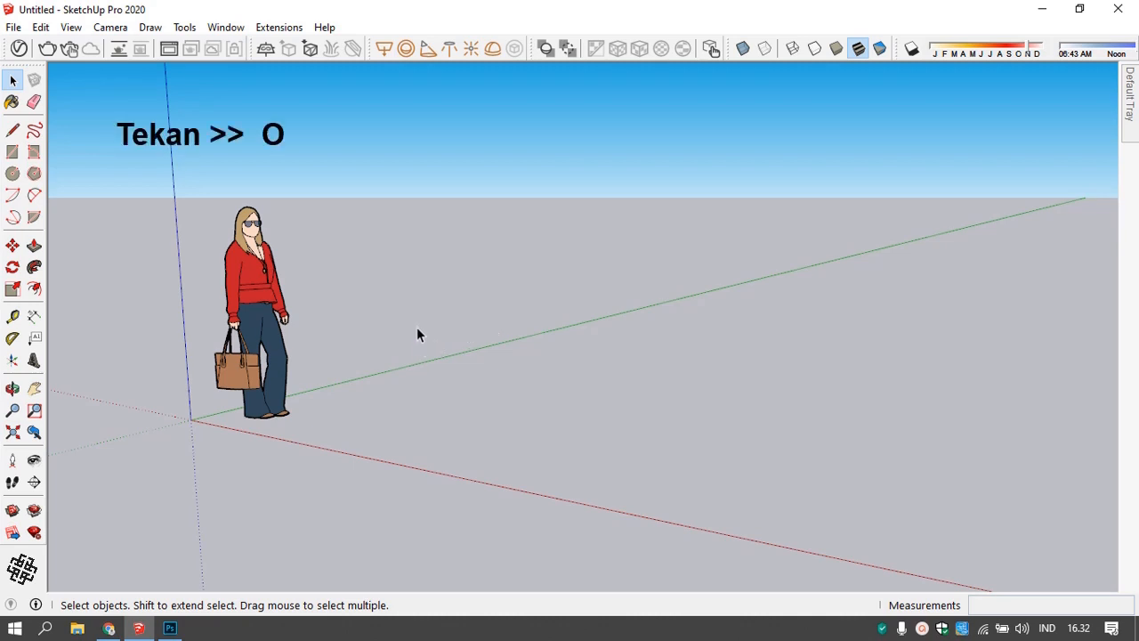
# - Orbit the view upward around the figure with the Orbit tool, pan it sideways, and return to the Select tool
pyautogui.press('o')
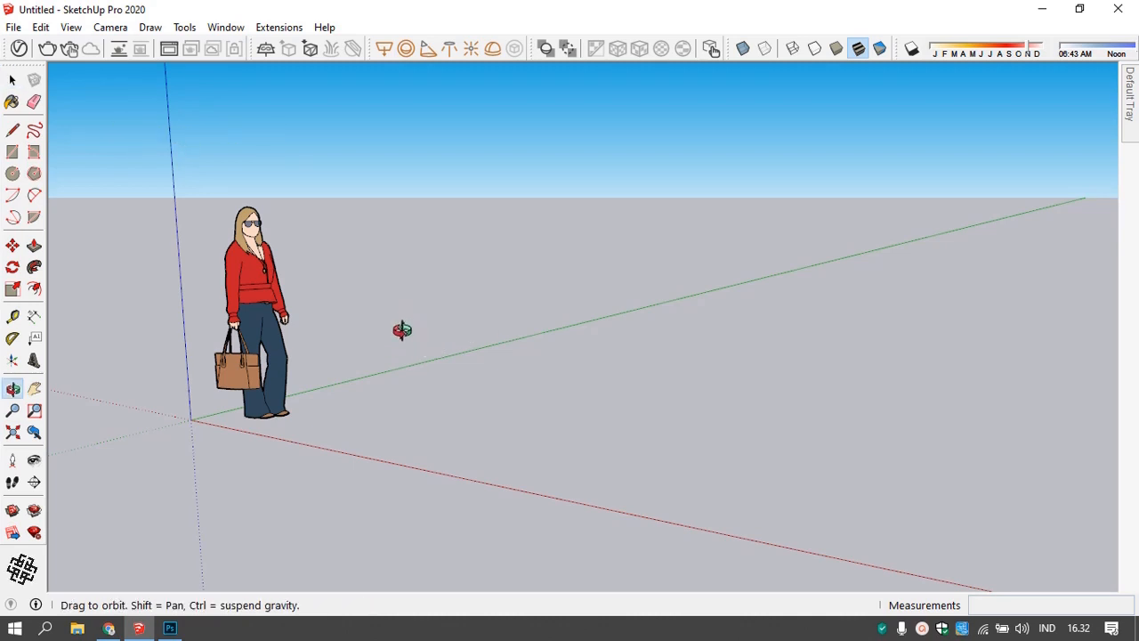
pyautogui.moveTo(406, 333); pyautogui.dragTo(409, 383)
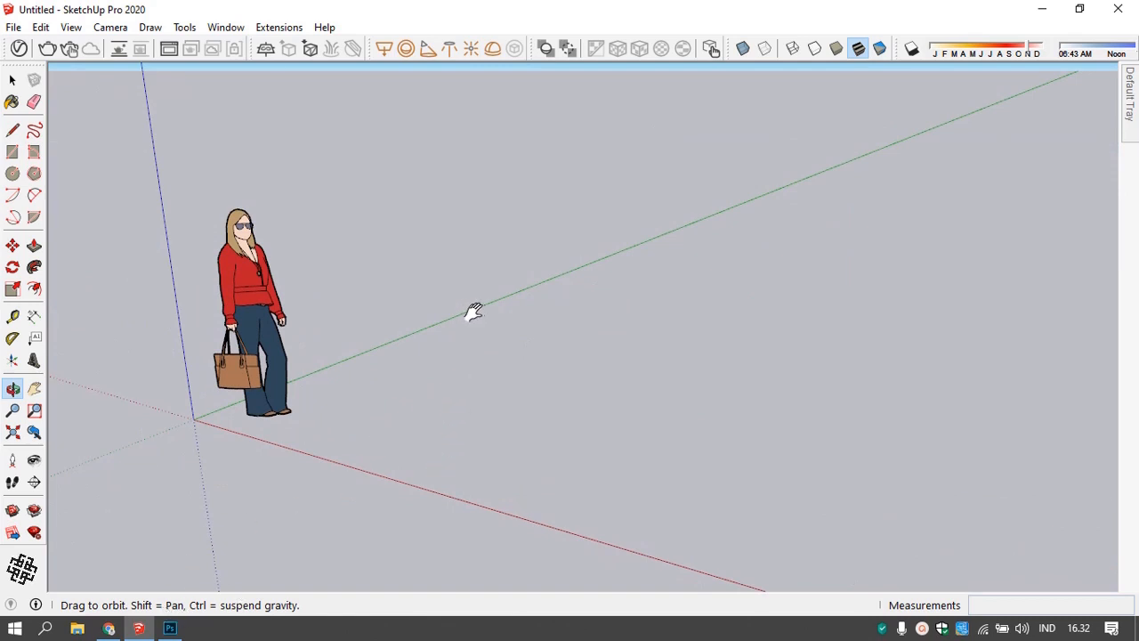
pyautogui.keyDown('shift'); pyautogui.moveTo(456, 305); pyautogui.dragTo(534, 308); pyautogui.keyUp('shift')
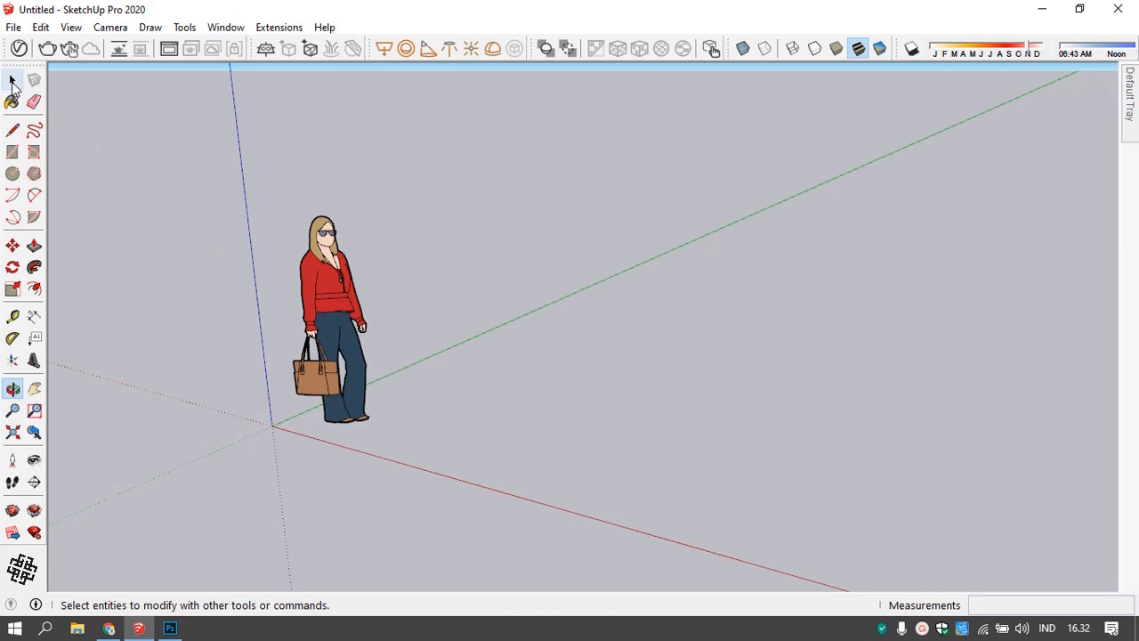
pyautogui.click(13, 81)
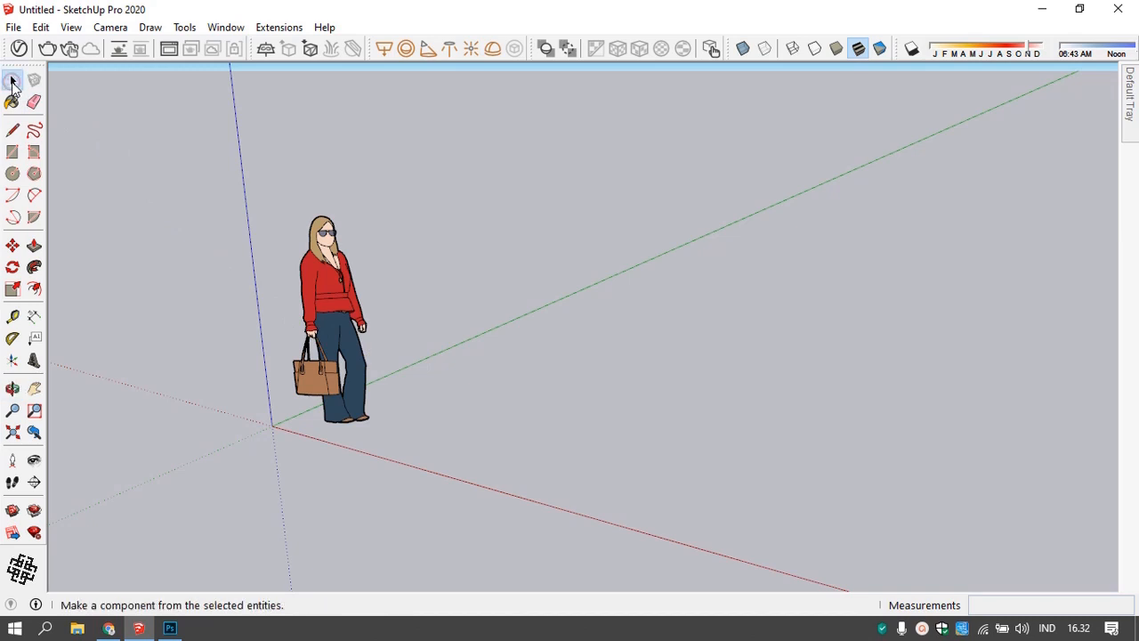
pyautogui.press('o')
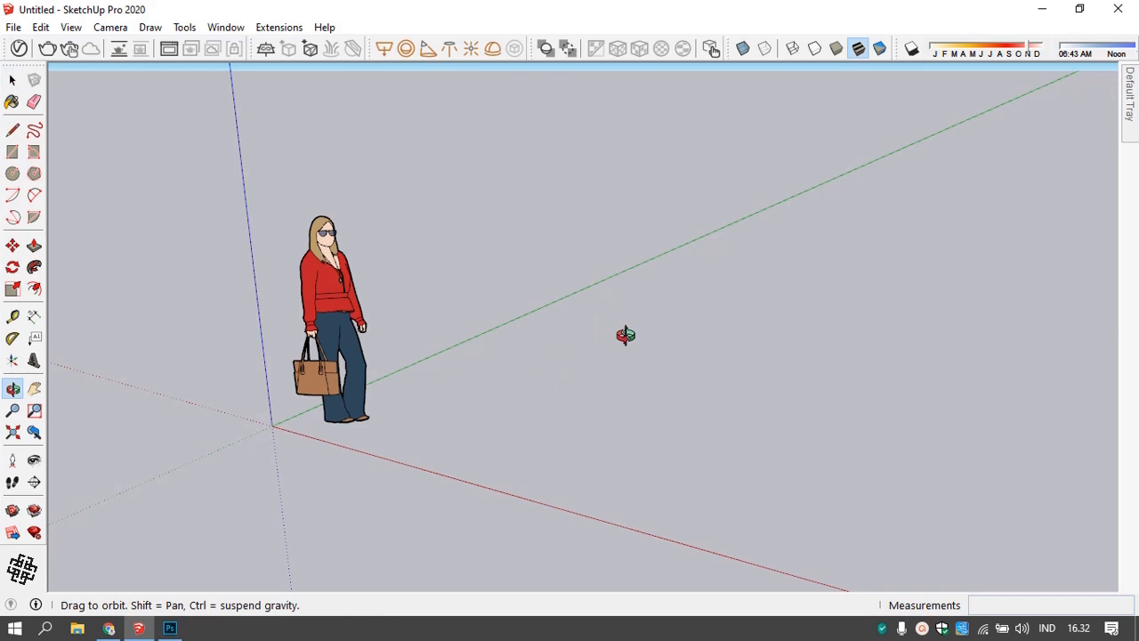
pyautogui.press('space')
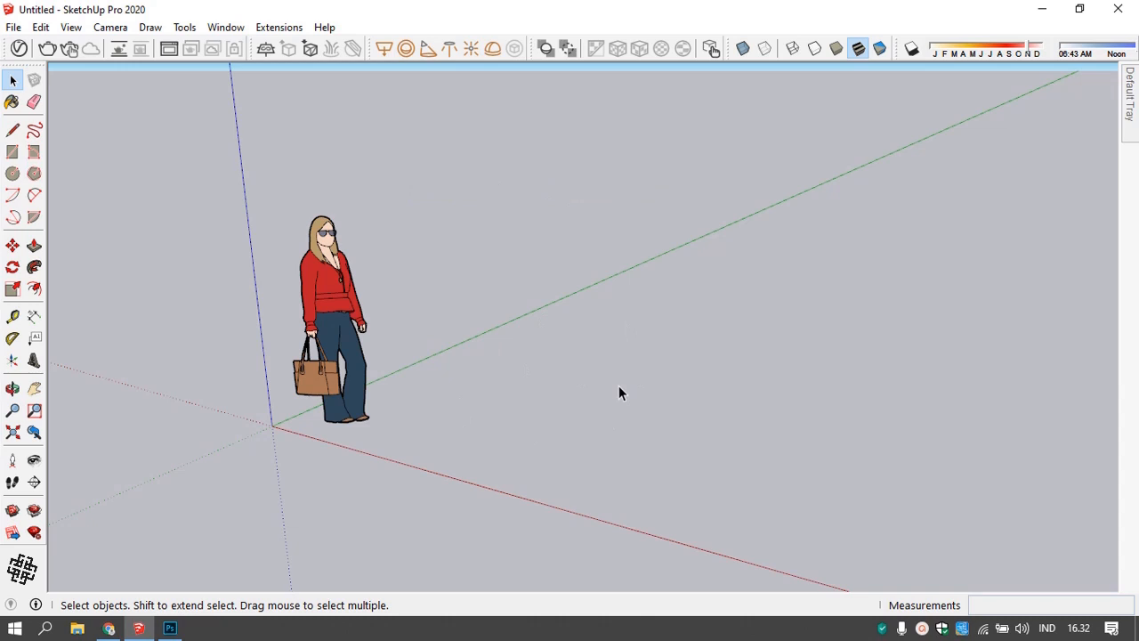
# - Move the view around the figure with the Pan tool, return to the Select tool, and zoom out
pyautogui.click(35, 392)
pyautogui.moveTo(614, 300)
pyautogui.mouseDown()
pyautogui.moveTo(524, 338)
pyautogui.moveTo(676, 283)
pyautogui.moveTo(605, 308)
pyautogui.mouseUp()
pyautogui.press('space')
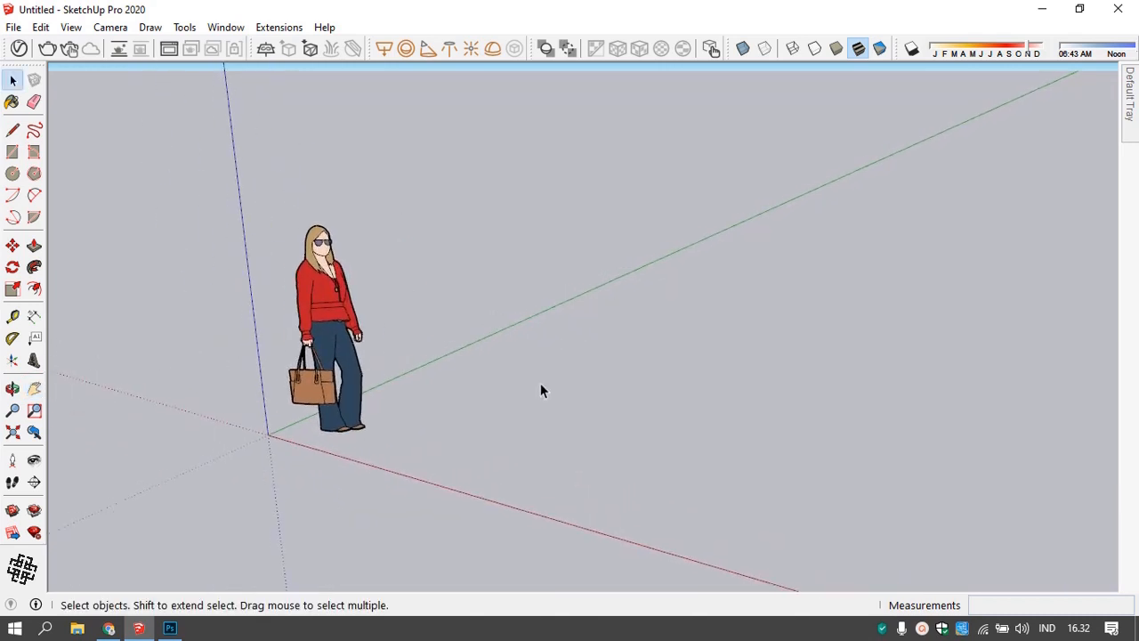
pyautogui.press('h')
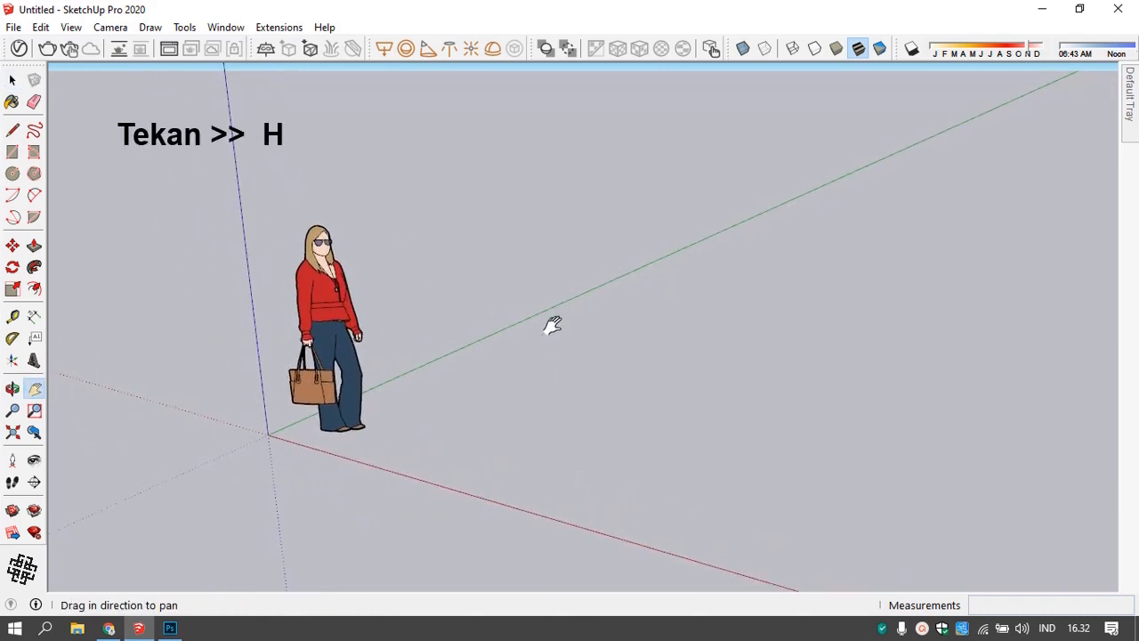
pyautogui.moveTo(555, 330); pyautogui.dragTo(607, 418)
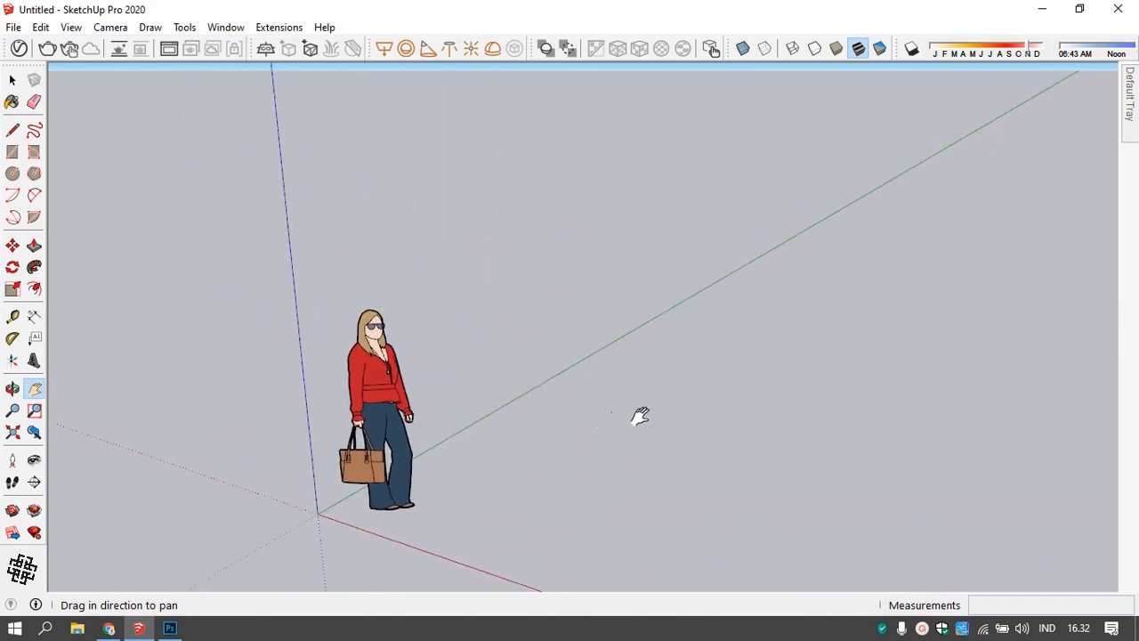
pyautogui.press('space')
pyautogui.scroll(-5, 525, 384)
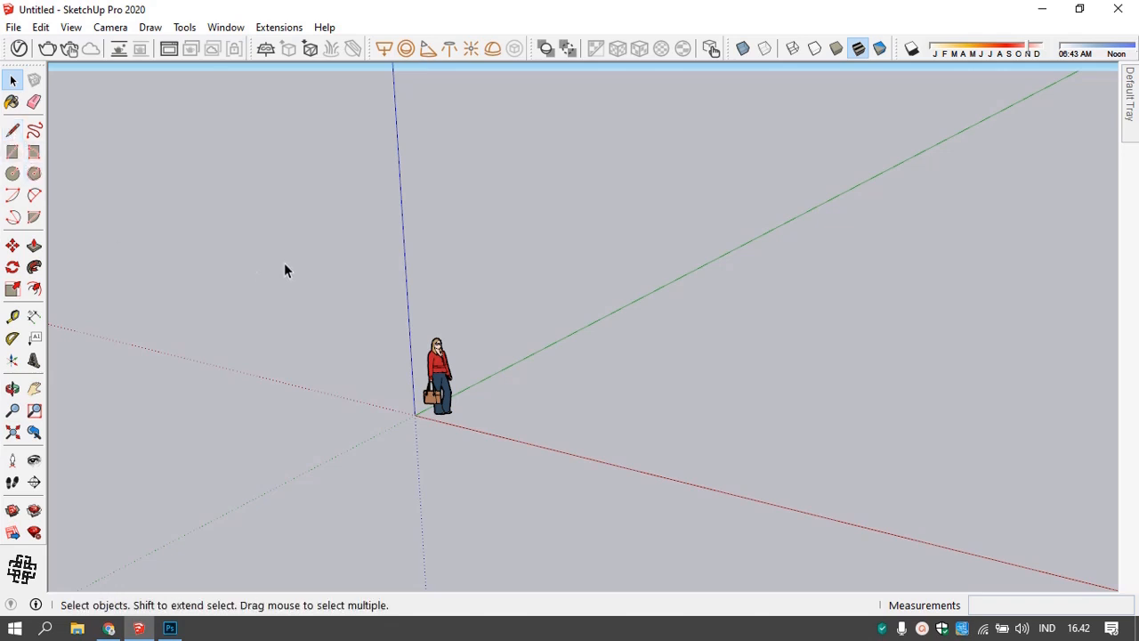
# - Draw a closed irregular six-sided outline with the Line tool on the open area beside the figure
pyautogui.press('l')
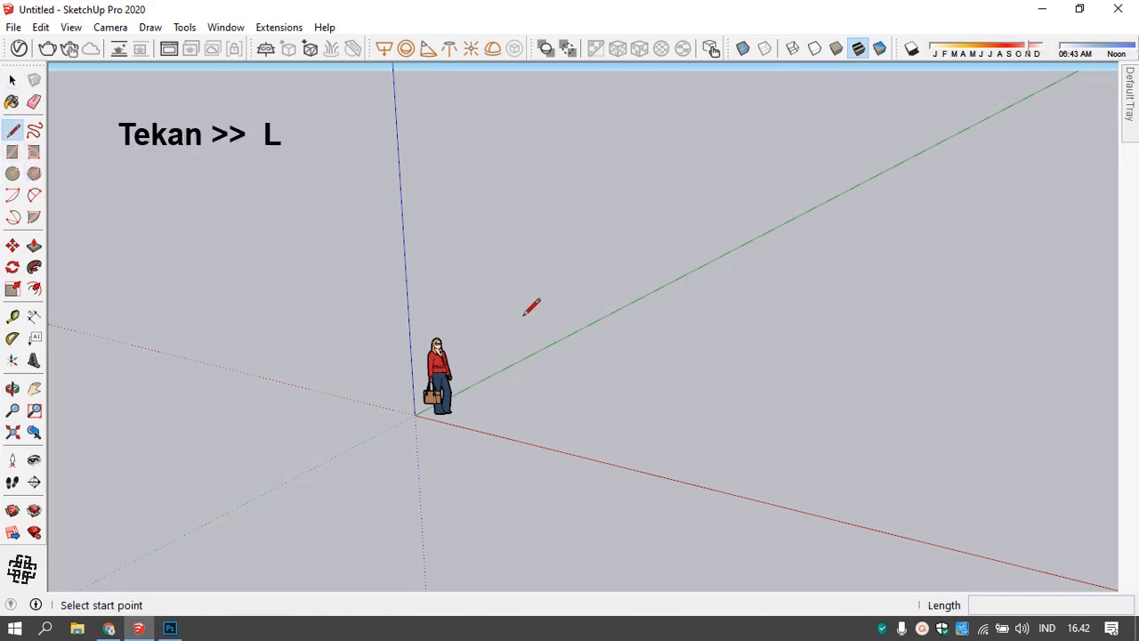
pyautogui.click(583, 367)
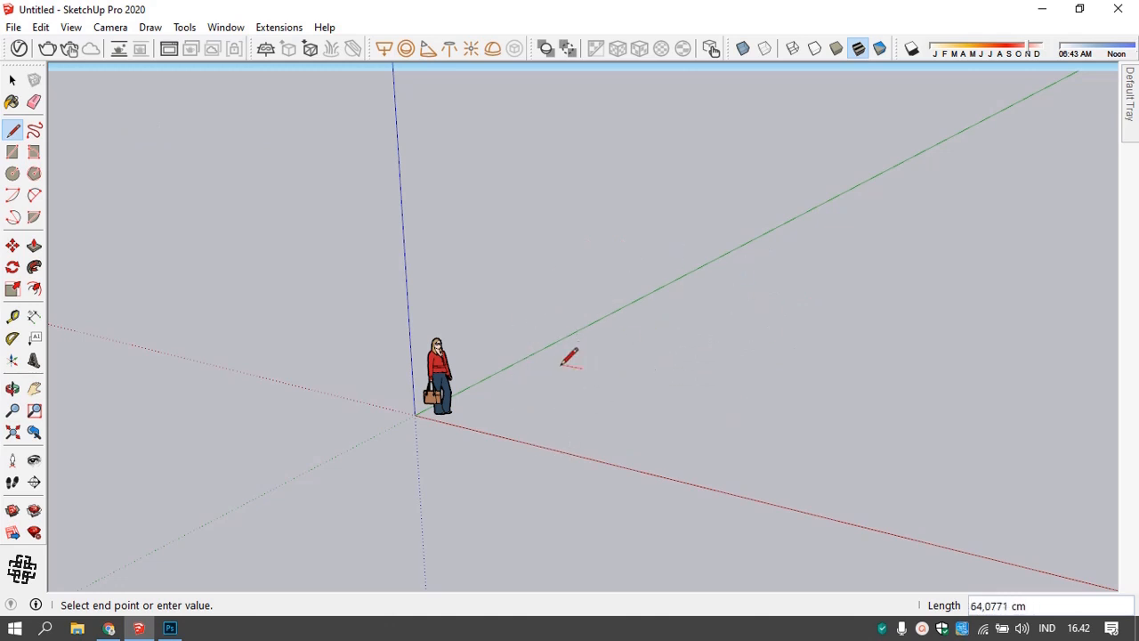
pyautogui.click(635, 410)
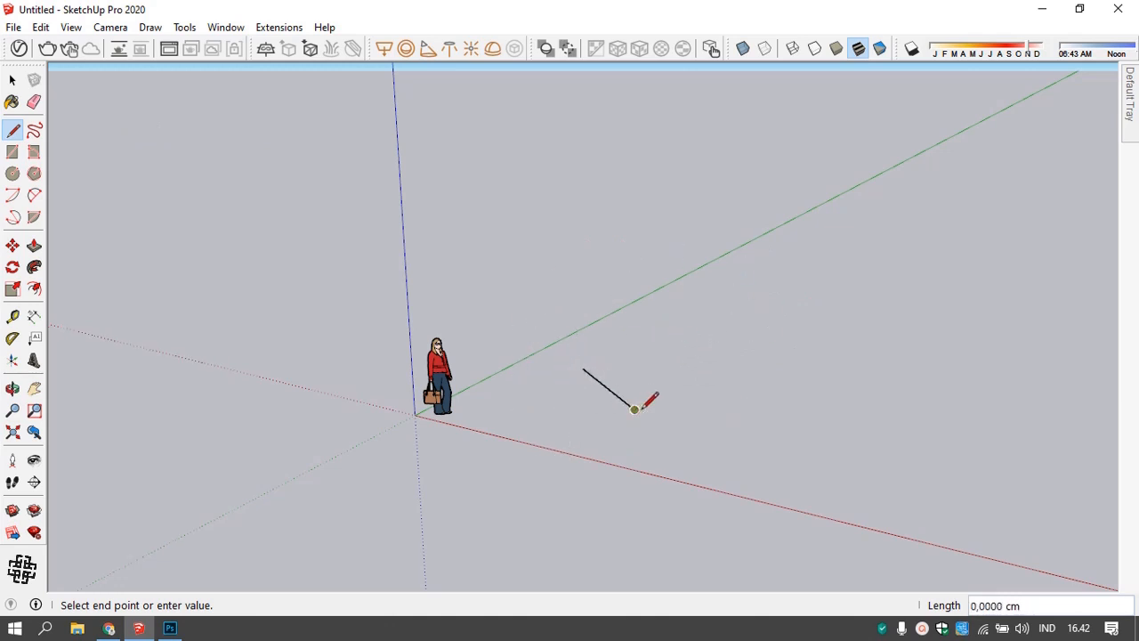
pyautogui.click(755, 402)
pyautogui.click(759, 328)
pyautogui.click(689, 317)
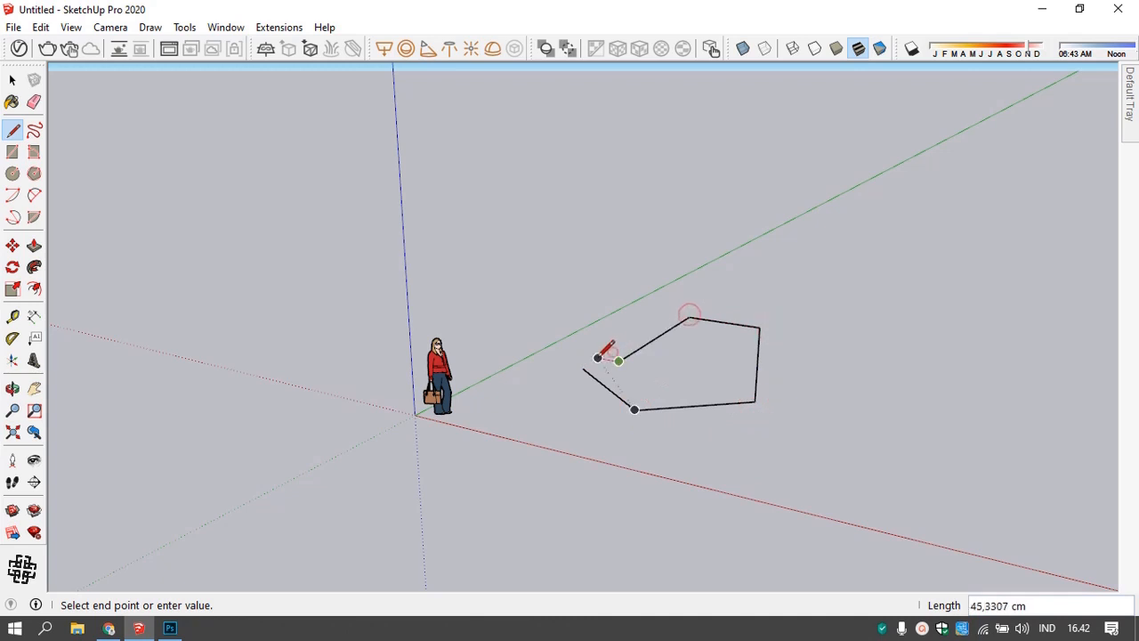
pyautogui.click(621, 359)
pyautogui.click(583, 369)
# - Select all edges of the irregular outline and delete them
pyautogui.press('space')
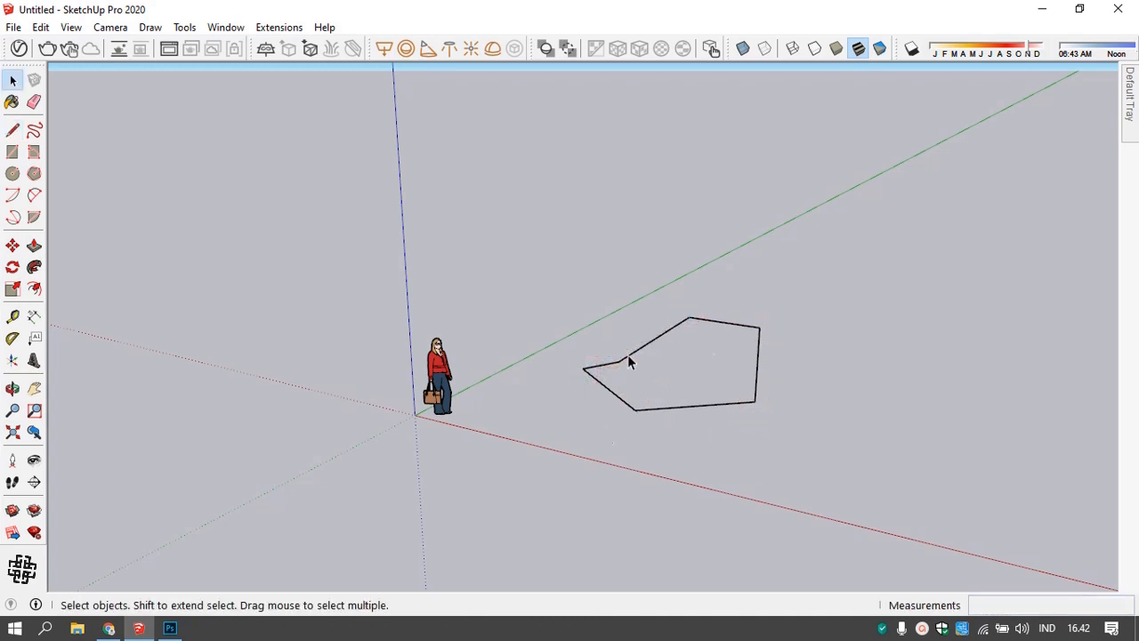
pyautogui.moveTo(846, 272); pyautogui.dragTo(546, 450)
pyautogui.press('Delete')
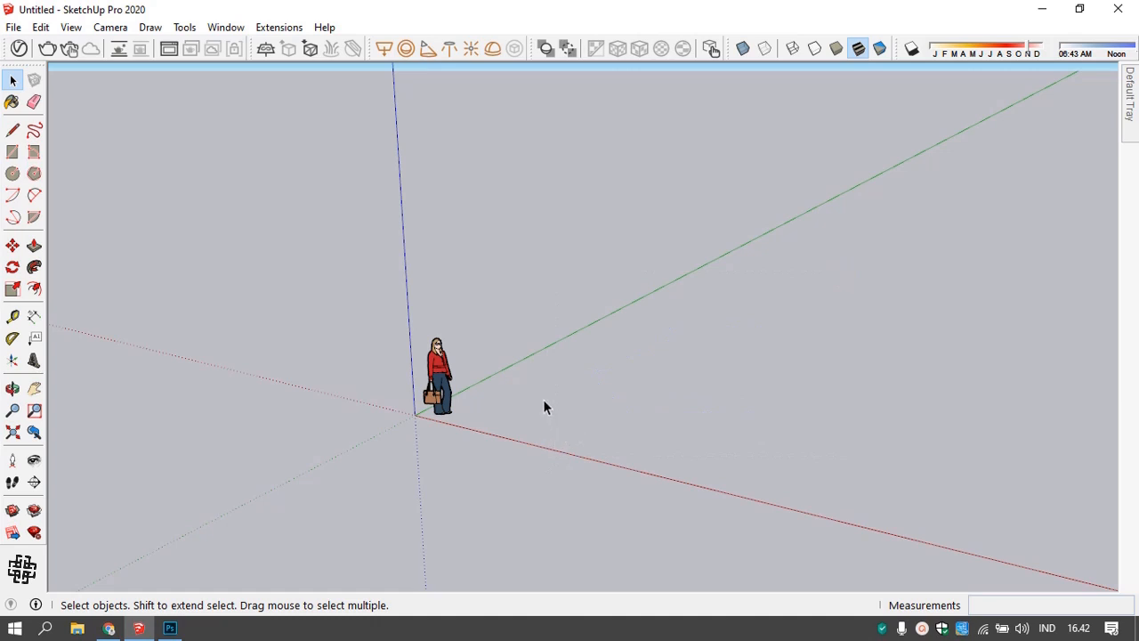
# - Draw a 100 cm line along the red axis beside the figure, first trying the red, green and blue axis locks on its direction
pyautogui.press('l')
pyautogui.click(513, 397)
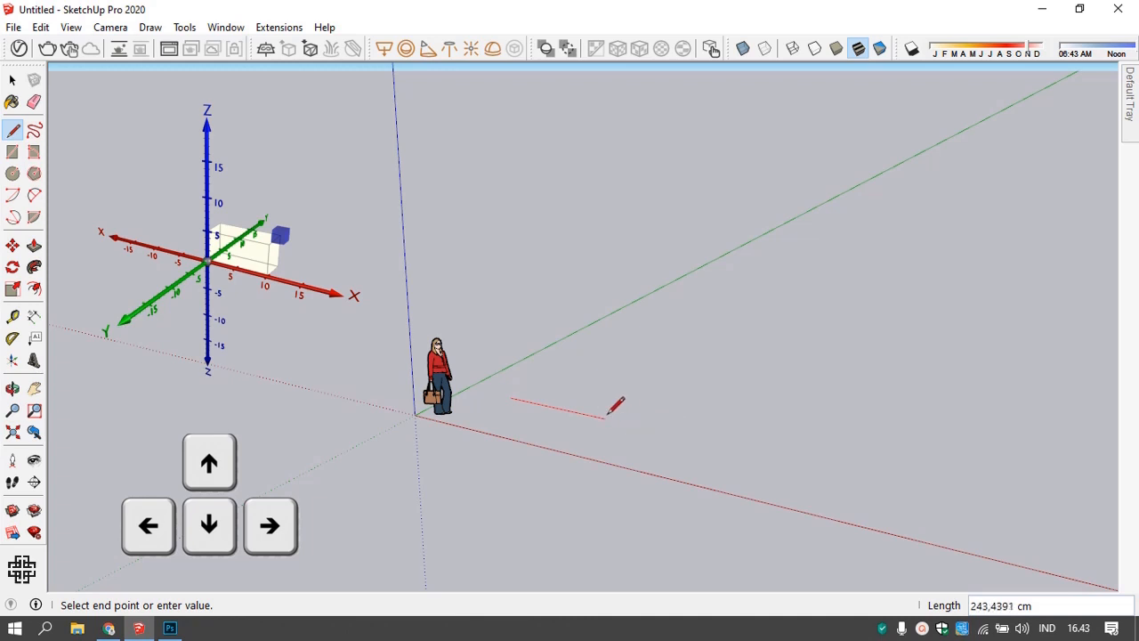
pyautogui.press('Right')
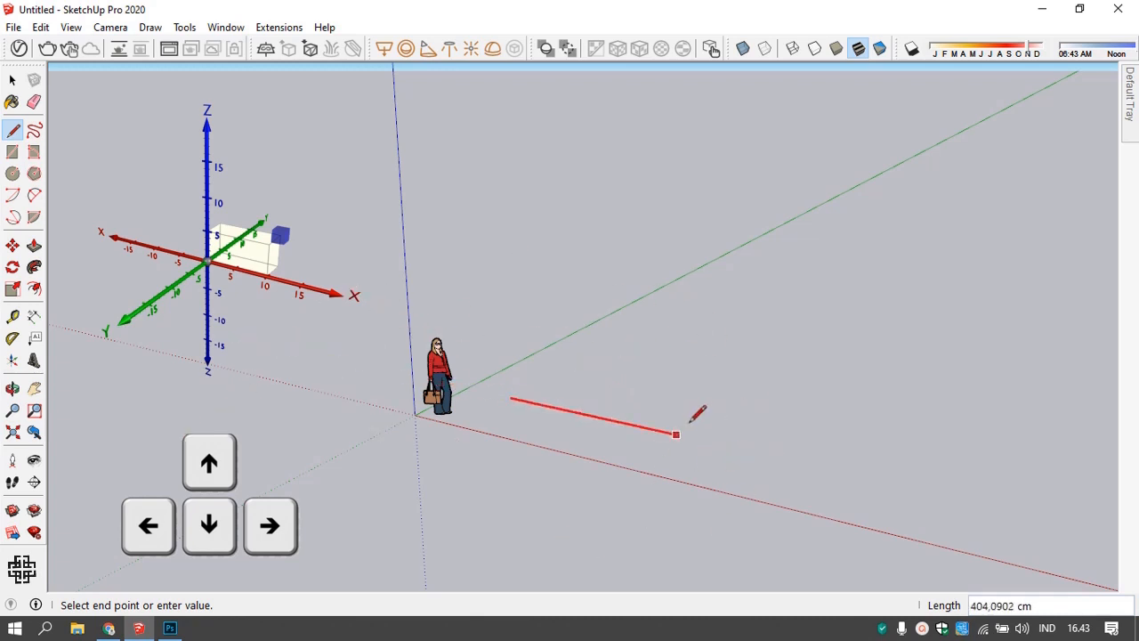
pyautogui.press('Left')
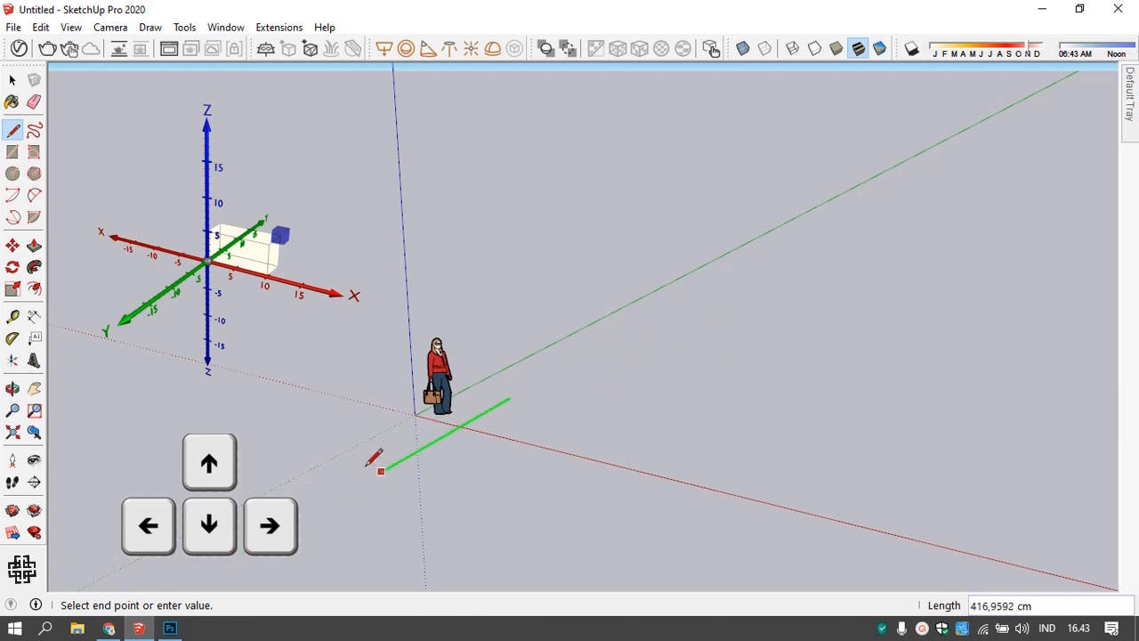
pyautogui.press('Up')
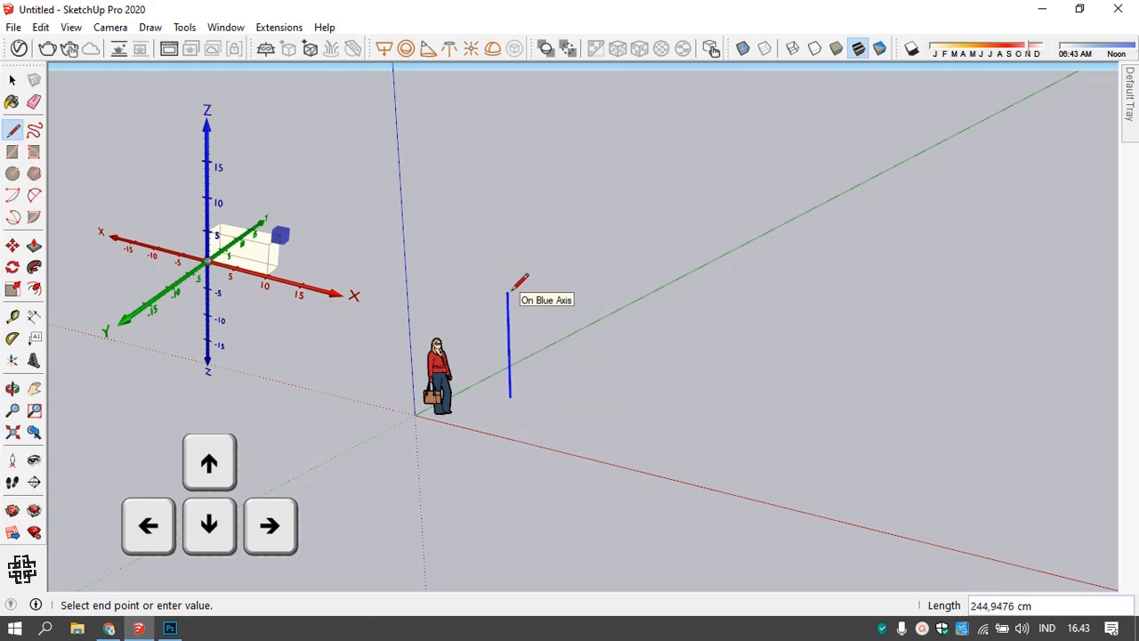
pyautogui.press('Right')
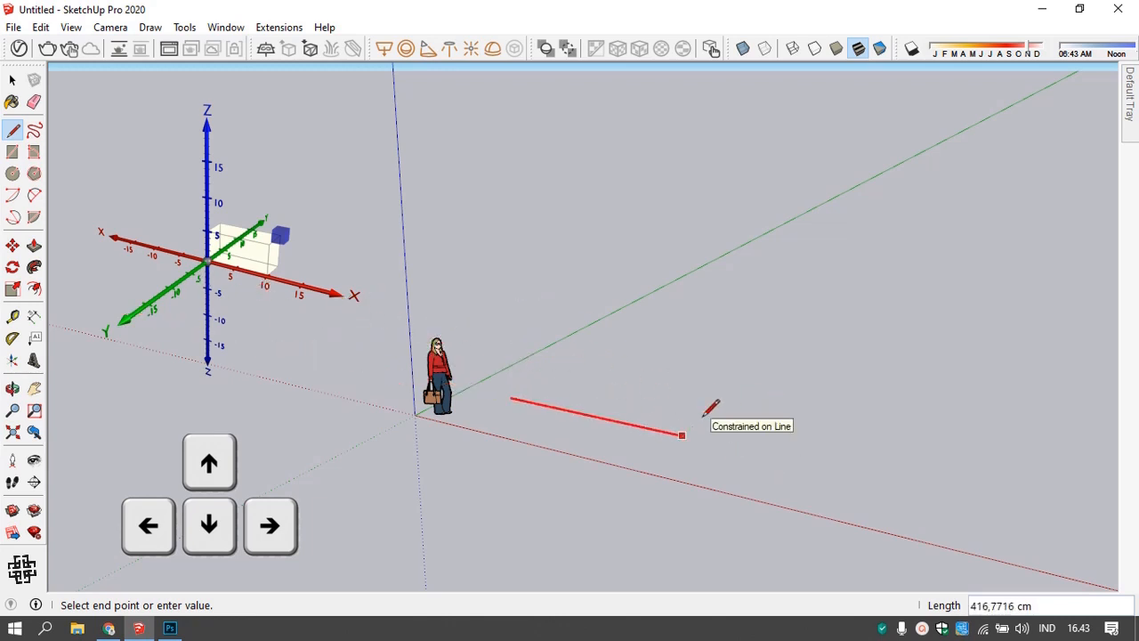
pyautogui.write('100')
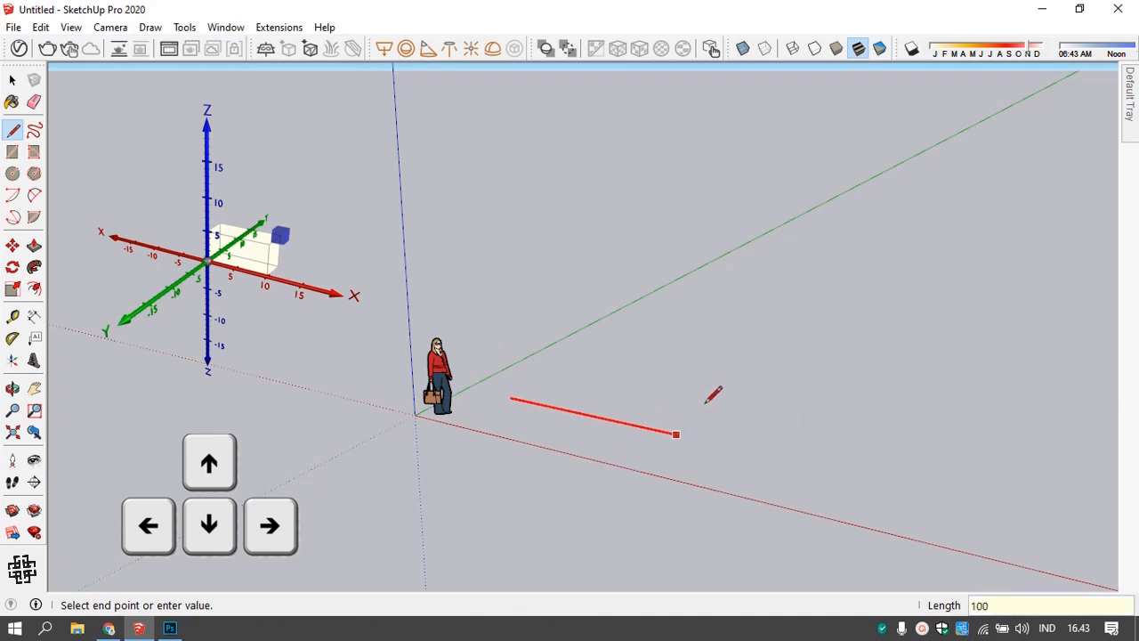
pyautogui.press('Return')
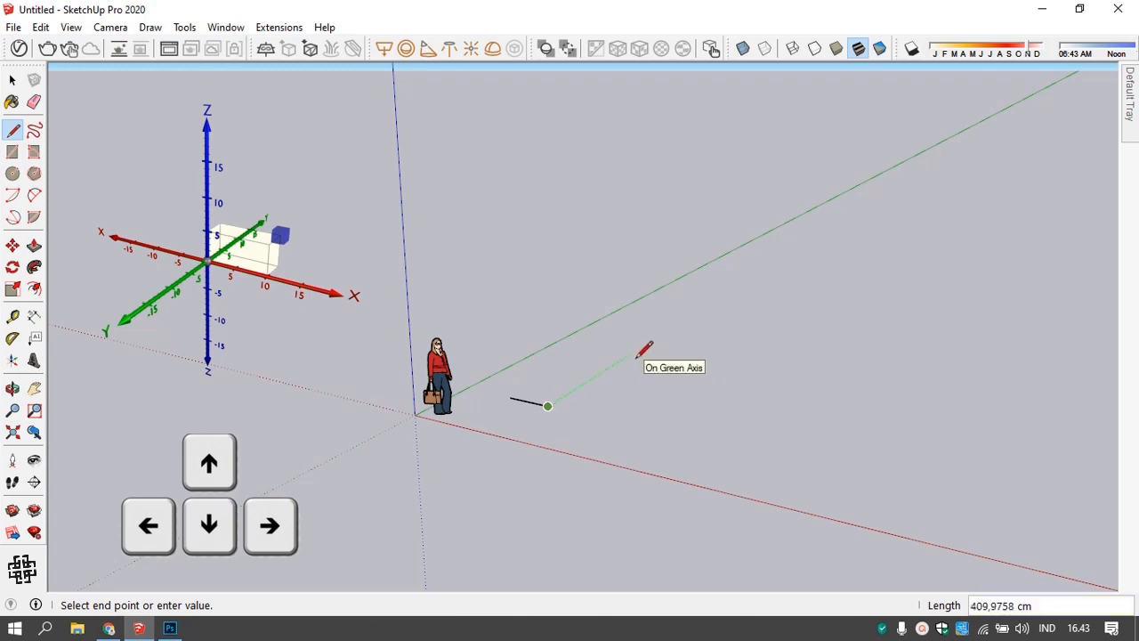
# - Complete the 100 cm square with a 100 cm edge along green, a 100 cm edge back along red, and a closing edge
pyautogui.press('Left')
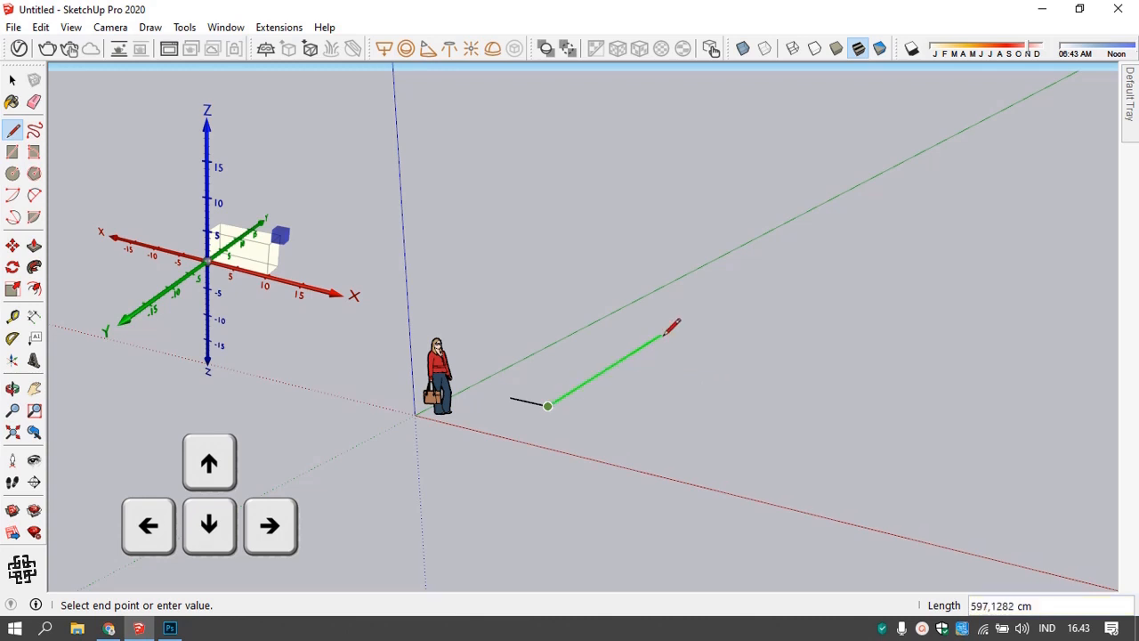
pyautogui.write('100')
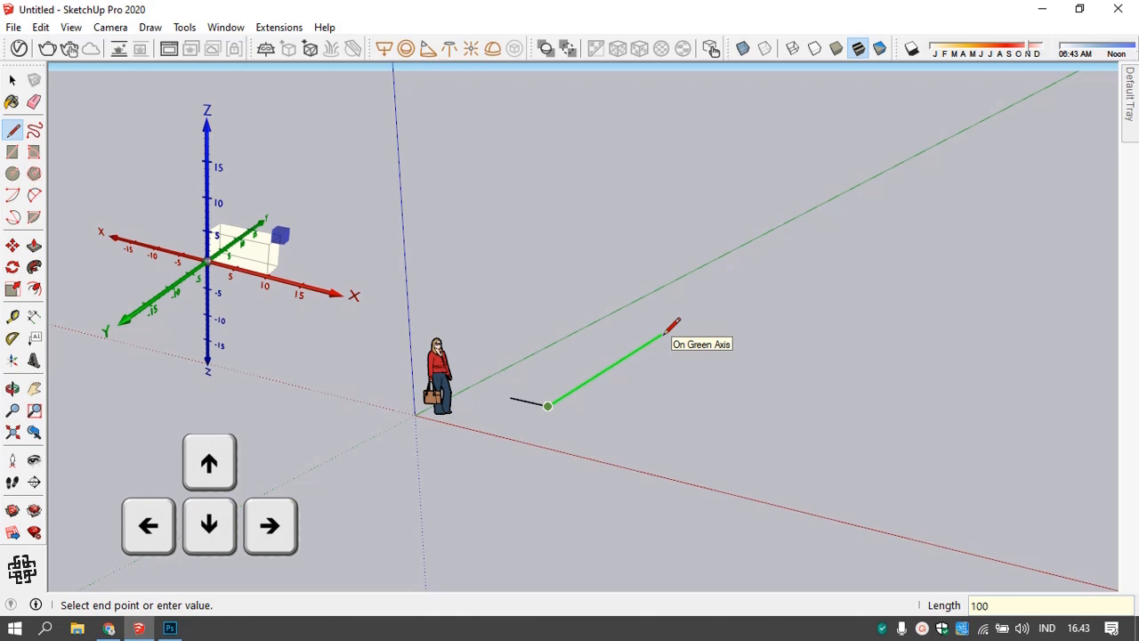
pyautogui.press('Return')
pyautogui.scroll(2, 558, 379)
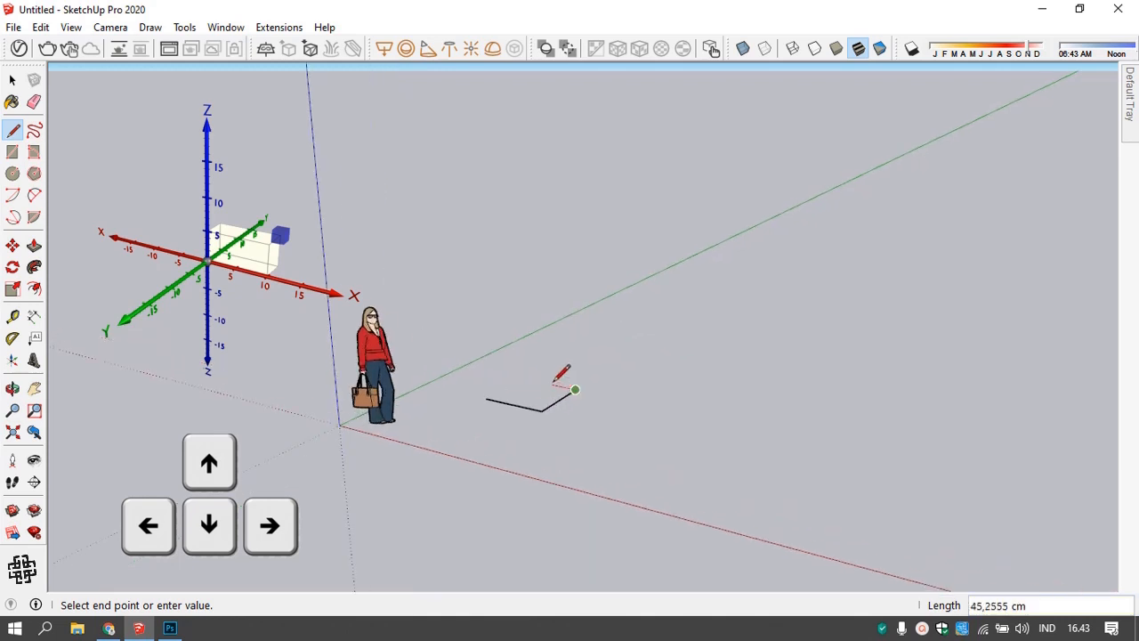
pyautogui.moveTo(558, 380)
pyautogui.mouseDown(button='middle')
pyautogui.moveTo(549, 496)
pyautogui.moveTo(508, 323)
pyautogui.mouseUp(button='middle')
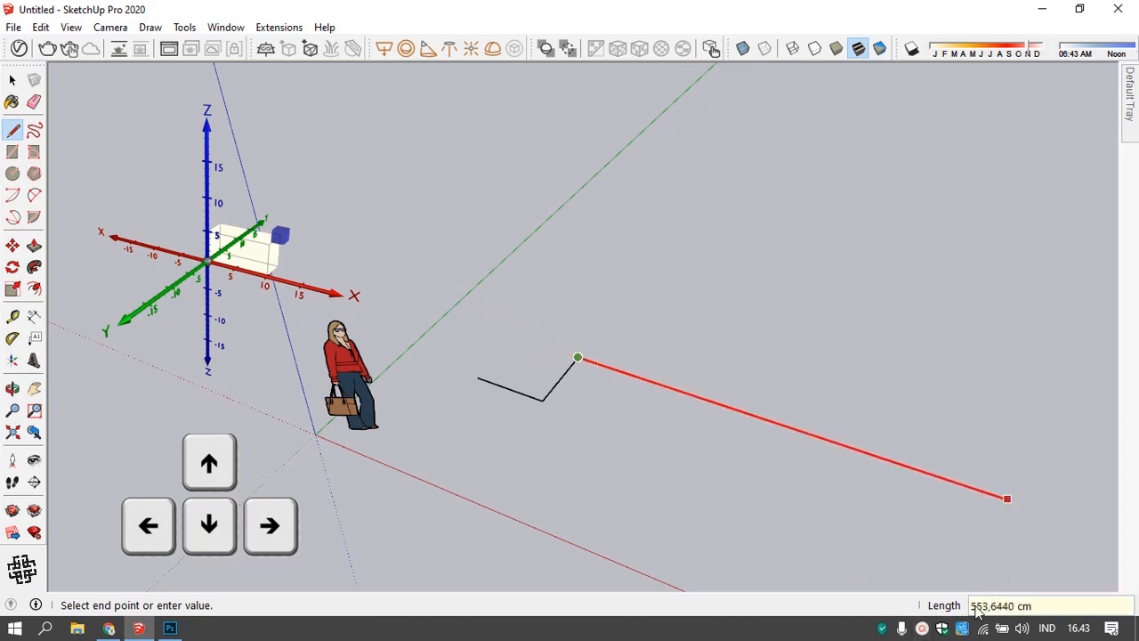
pyautogui.write('100')
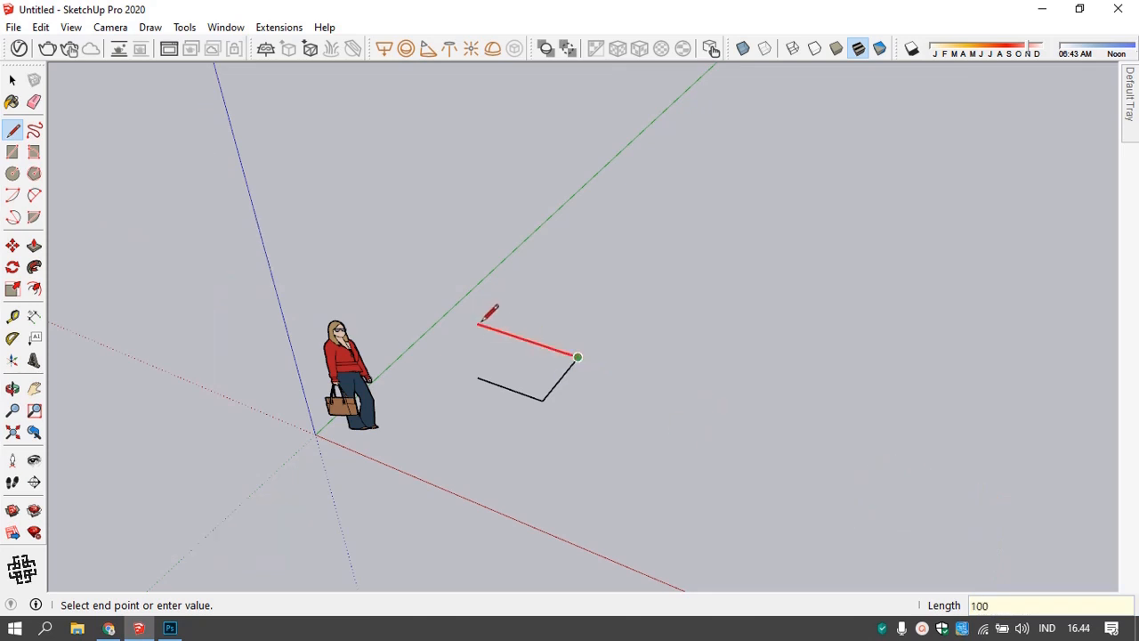
pyautogui.press('Return')
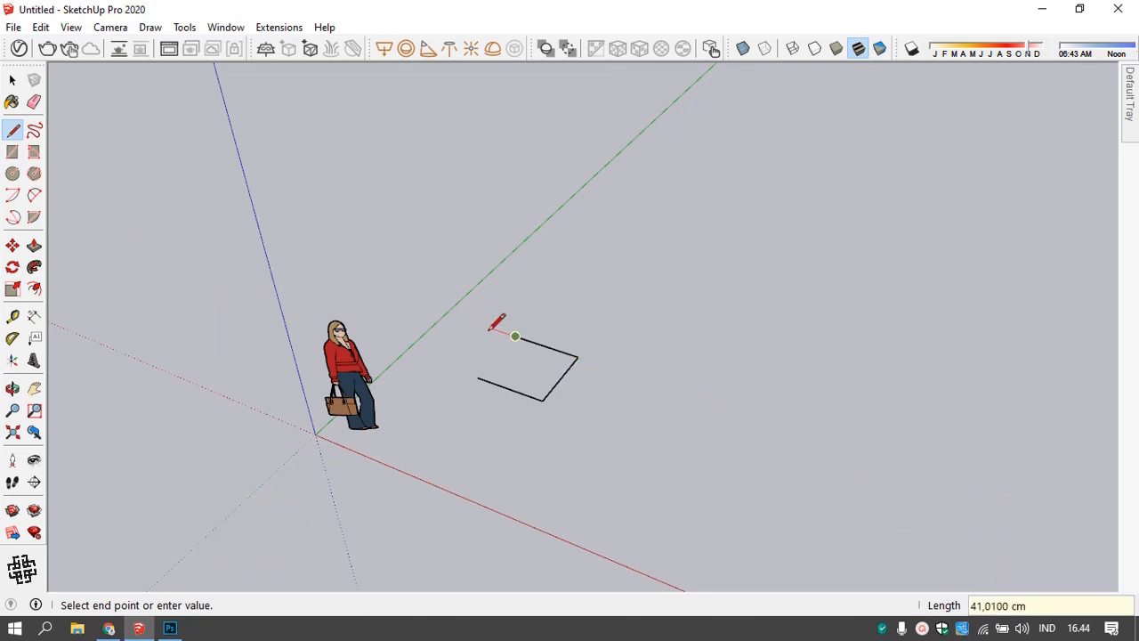
pyautogui.click(477, 376)
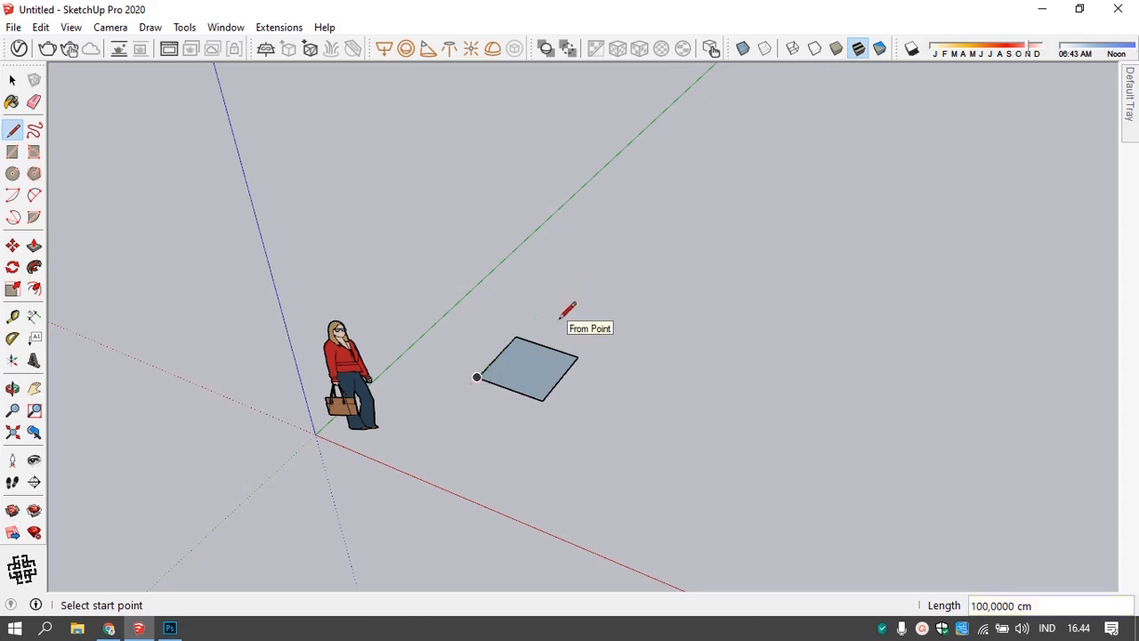
pyautogui.press('space')
pyautogui.moveTo(522, 371)
pyautogui.mouseDown(button='middle')
pyautogui.moveTo(571, 457)
pyautogui.moveTo(549, 390)
pyautogui.moveTo(592, 285)
pyautogui.moveTo(401, 395)
pyautogui.moveTo(633, 419)
pyautogui.moveTo(545, 385)
pyautogui.mouseUp(button='middle')
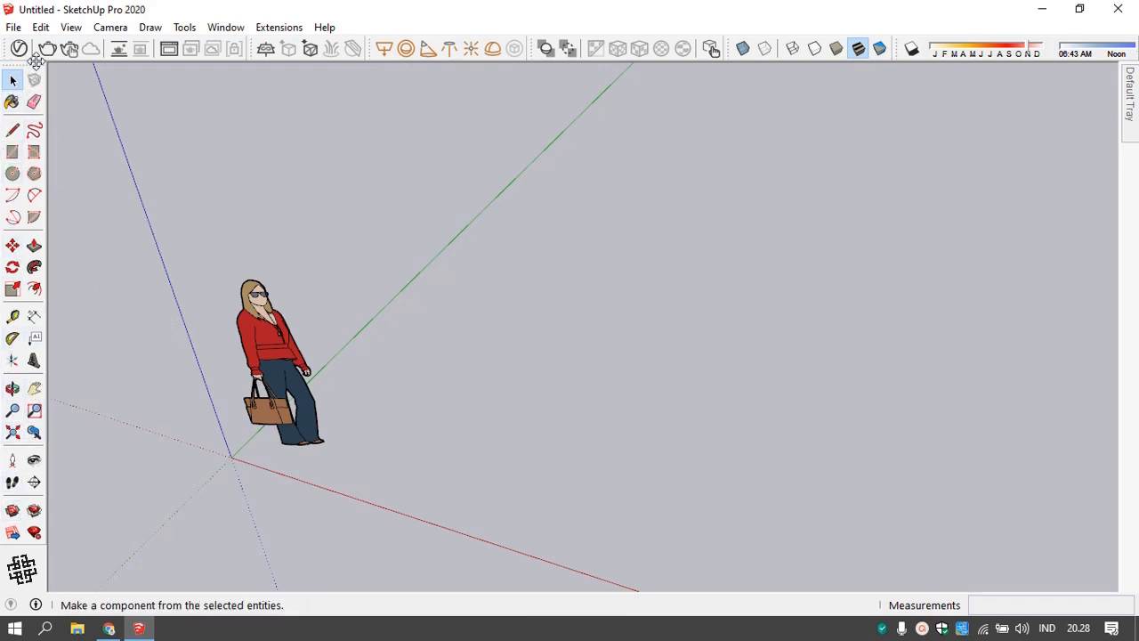
# - Undock the Large Tool Set toolbar into the drawing area and dock it back in its original place
pyautogui.moveTo(32, 68); pyautogui.dragTo(272, 169)
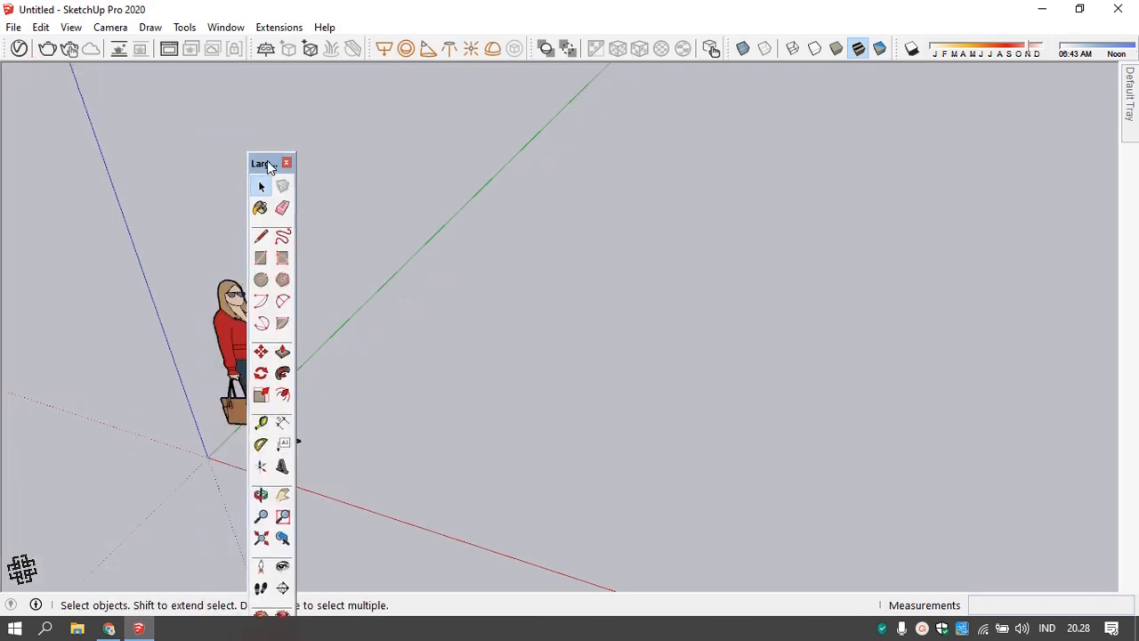
pyautogui.moveTo(265, 163); pyautogui.dragTo(10, 71)
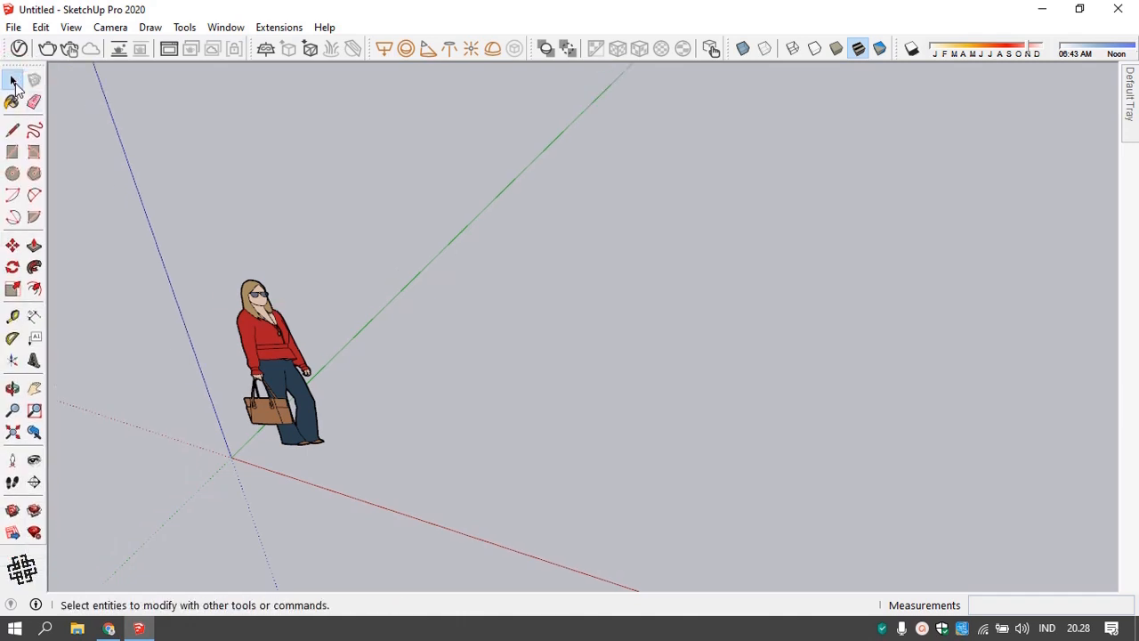
# - Draw a closed 150 cm square beside the figure with the Line tool, its edges following the red and green axes
pyautogui.moveTo(368, 344); pyautogui.dragTo(346, 402, button='middle')
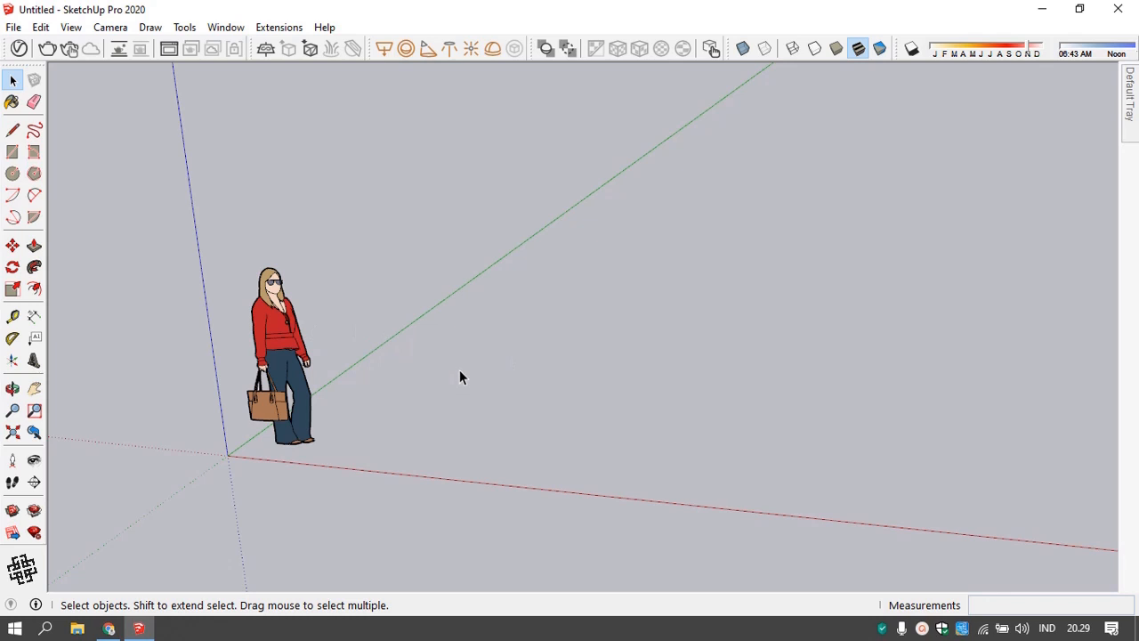
pyautogui.moveTo(480, 388)
pyautogui.mouseDown(button='middle')
pyautogui.moveTo(401, 335)
pyautogui.moveTo(496, 341)
pyautogui.moveTo(478, 338)
pyautogui.moveTo(484, 349)
pyautogui.mouseUp(button='middle')
pyautogui.press('o')
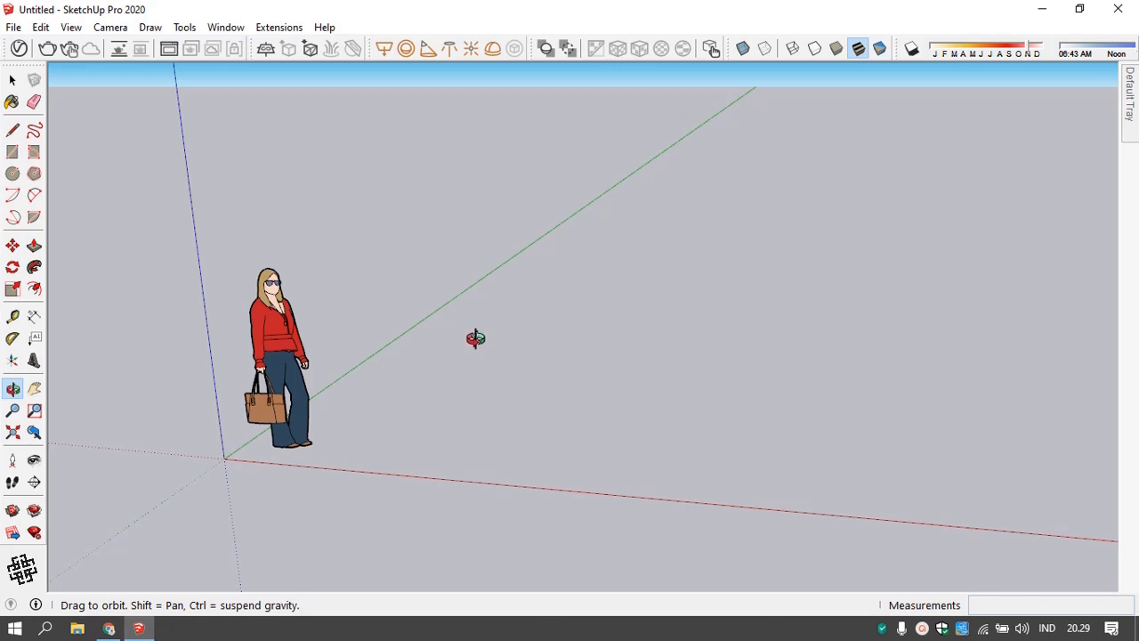
pyautogui.press('space')
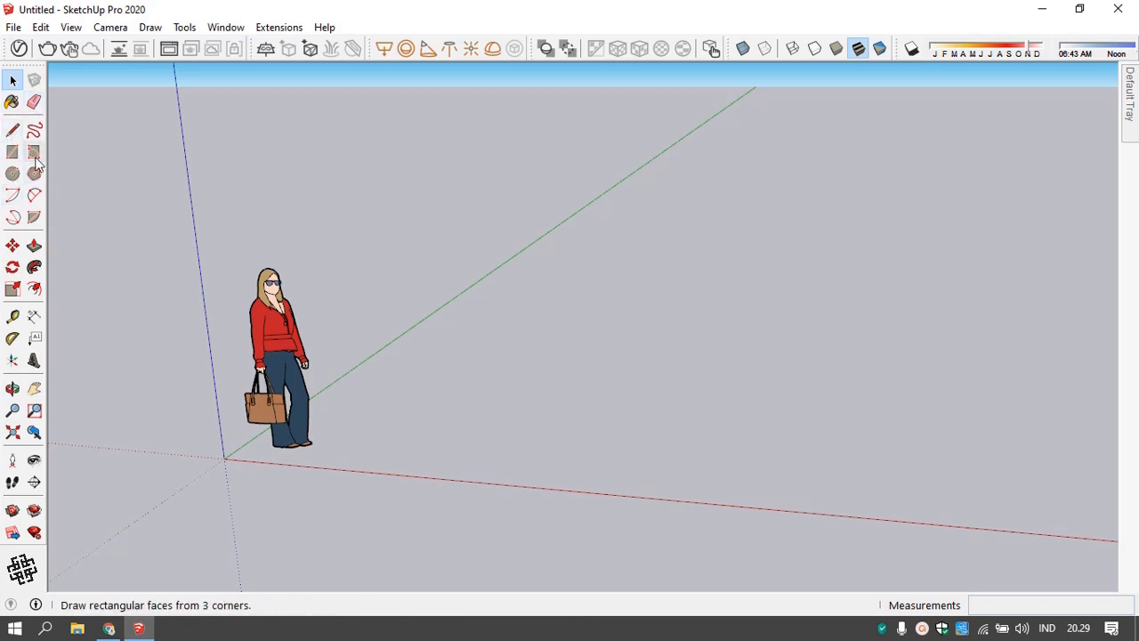
pyautogui.click(12, 132)
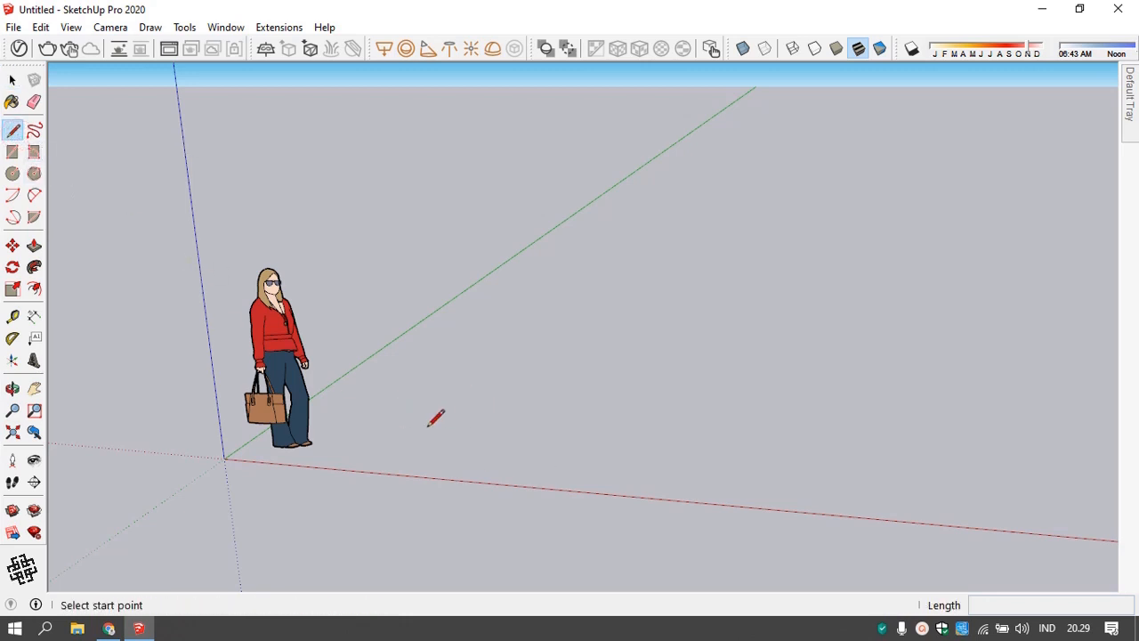
pyautogui.click(396, 417)
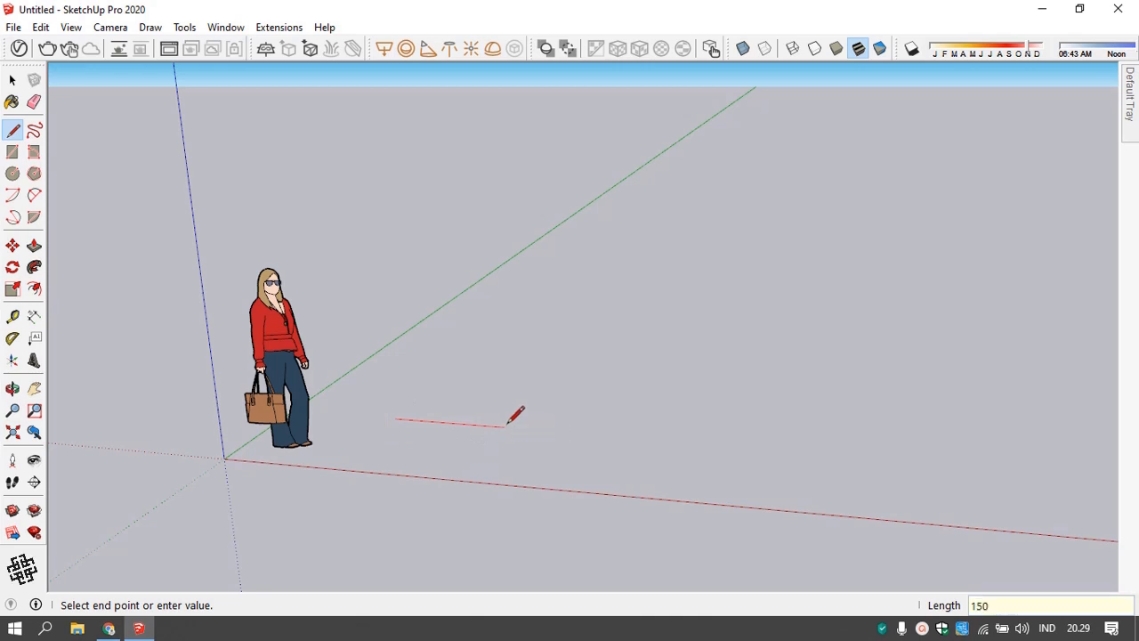
pyautogui.press('Return')
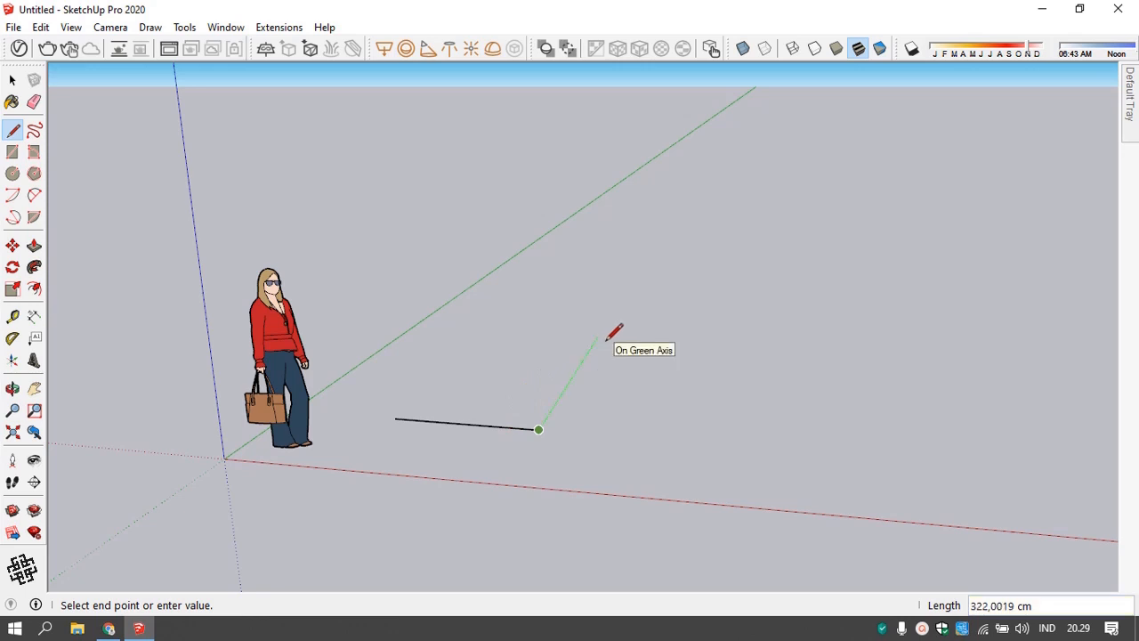
pyautogui.write('150')
pyautogui.press('Return')
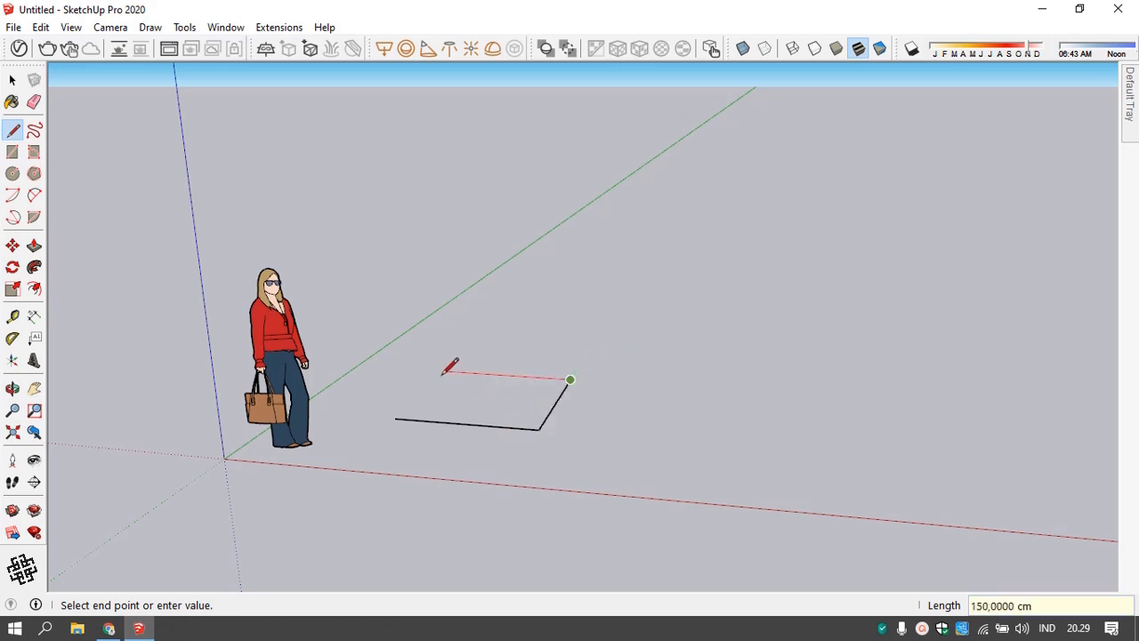
pyautogui.write('150')
pyautogui.press('Return')
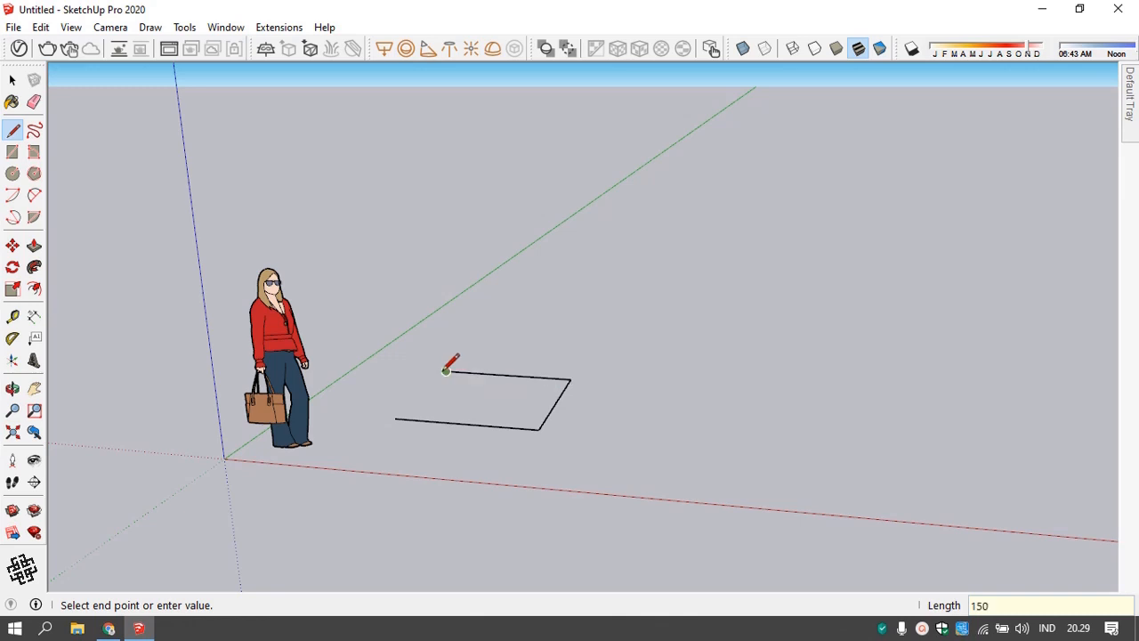
pyautogui.click(395, 418)
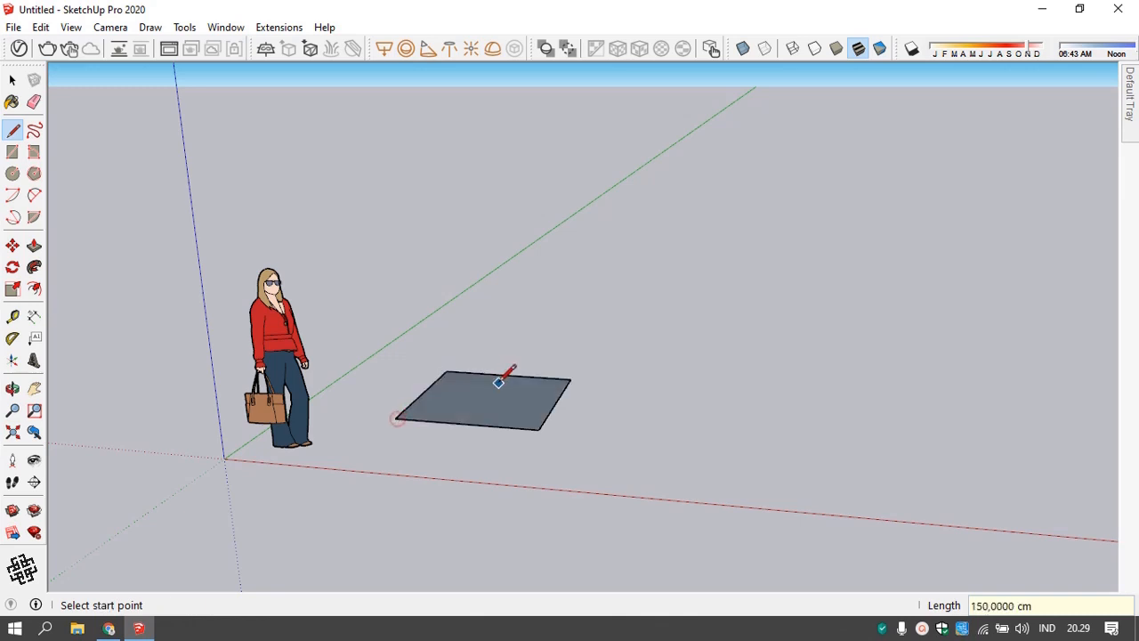
pyautogui.press('space')
# - Examine the square's face up close, from above and from underneath, to compare the colours of its two sides
pyautogui.moveTo(494, 396); pyautogui.dragTo(464, 461, button='middle')
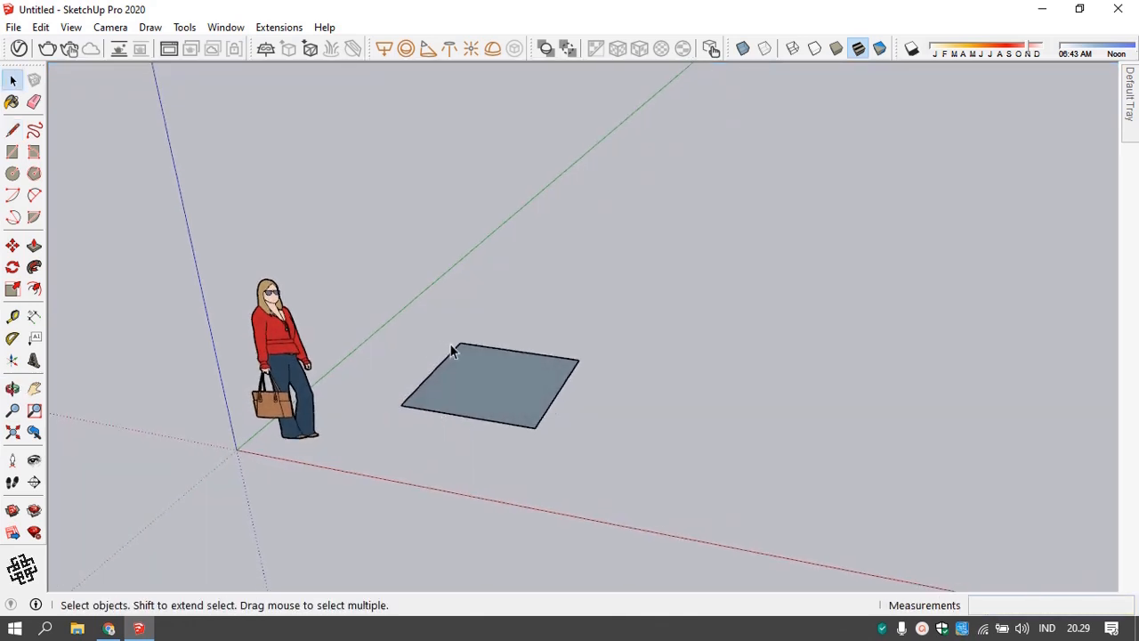
pyautogui.scroll(3, 452, 351)
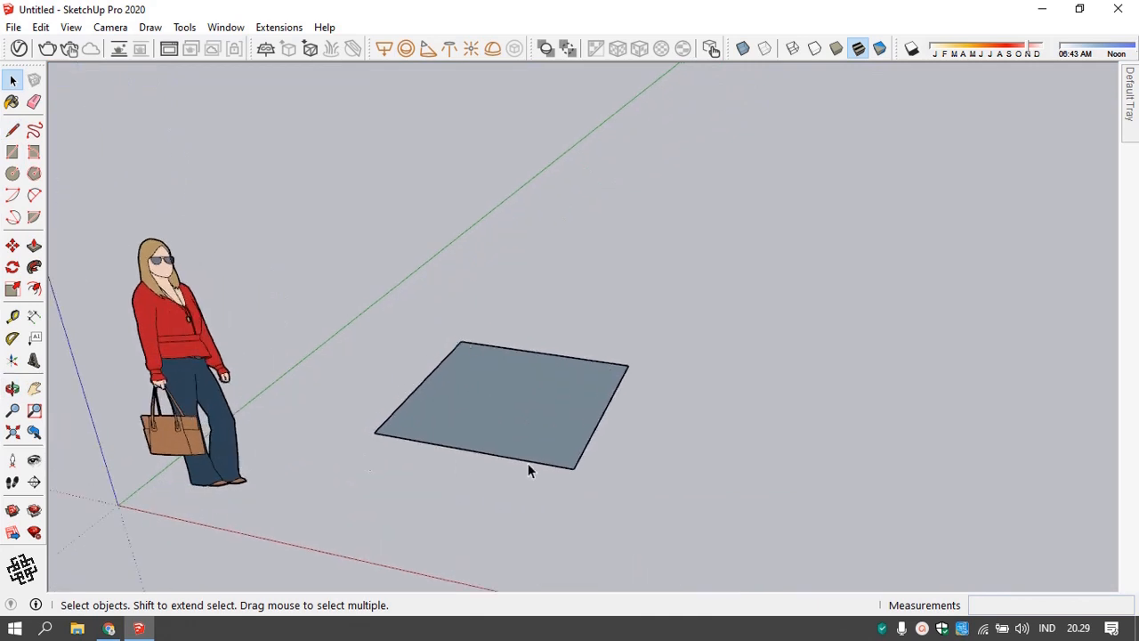
pyautogui.scroll(4, 476, 405)
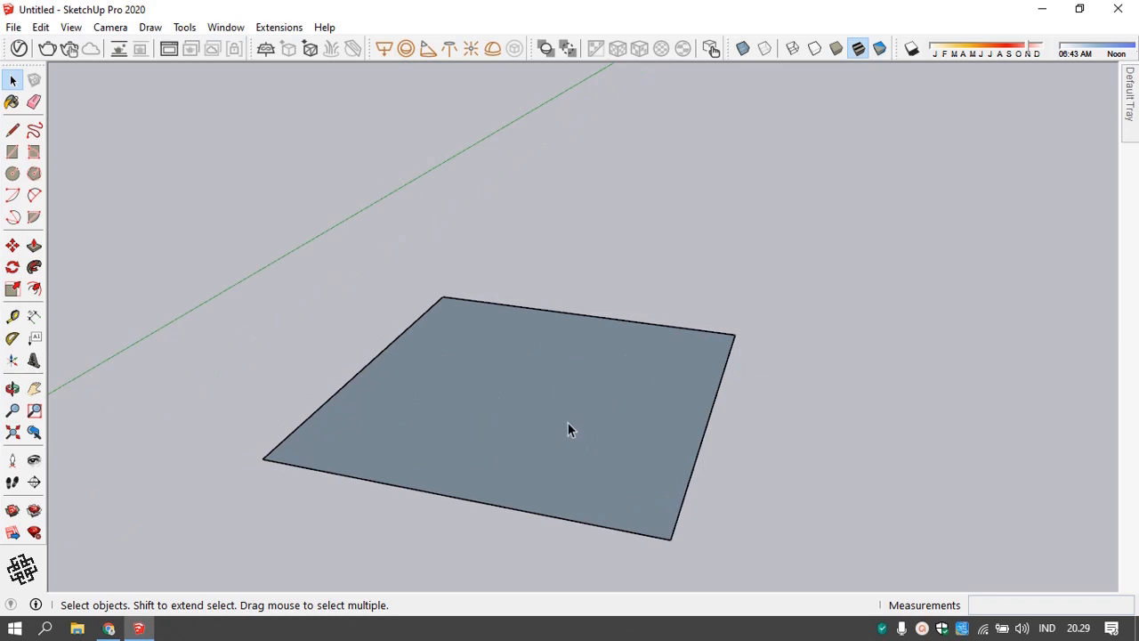
pyautogui.moveTo(573, 452); pyautogui.dragTo(501, 610, button='middle')
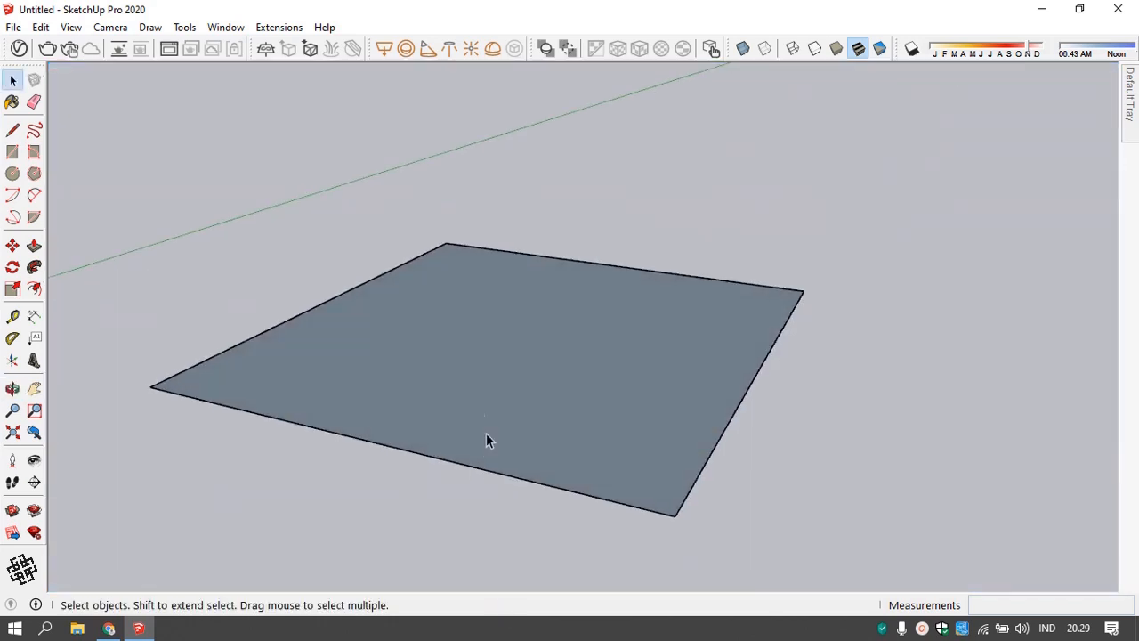
pyautogui.moveTo(531, 355); pyautogui.dragTo(518, 171, button='middle')
pyautogui.click(13, 80)
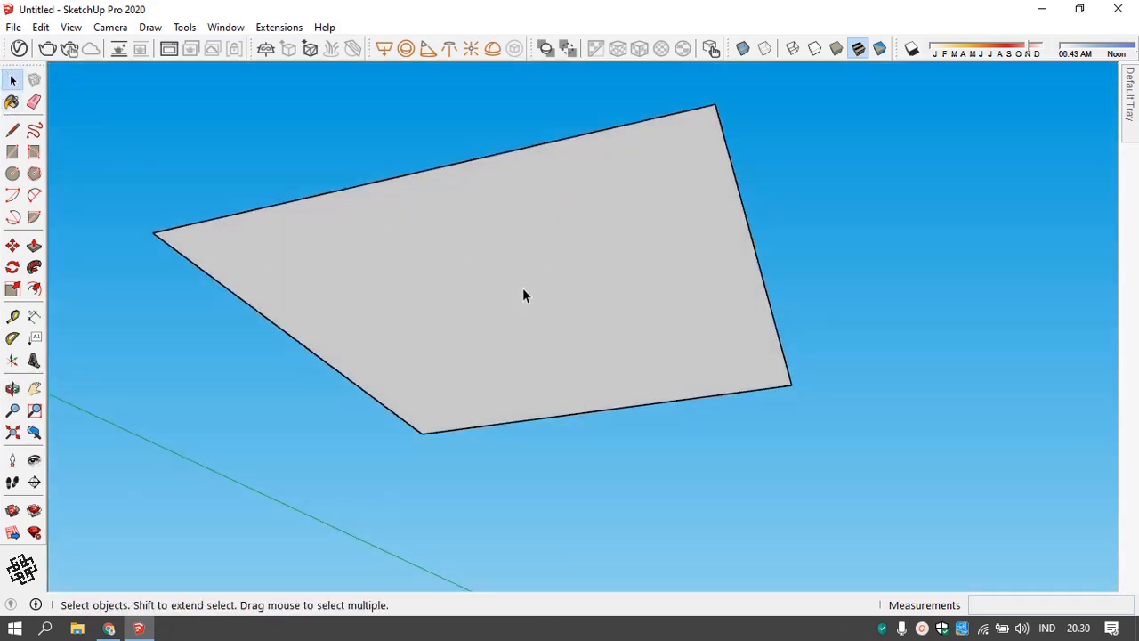
pyautogui.moveTo(472, 364); pyautogui.dragTo(471, 578, button='middle')
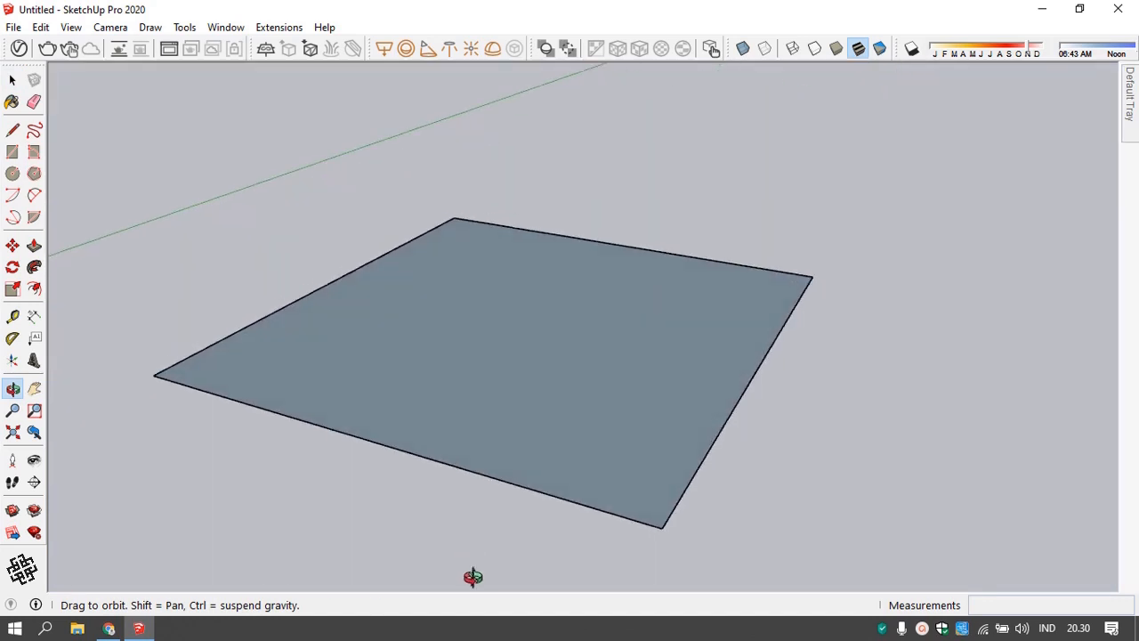
# - Reverse the square's face so its white front side points upward
pyautogui.rightClick(505, 353)
pyautogui.rightClick(390, 342)
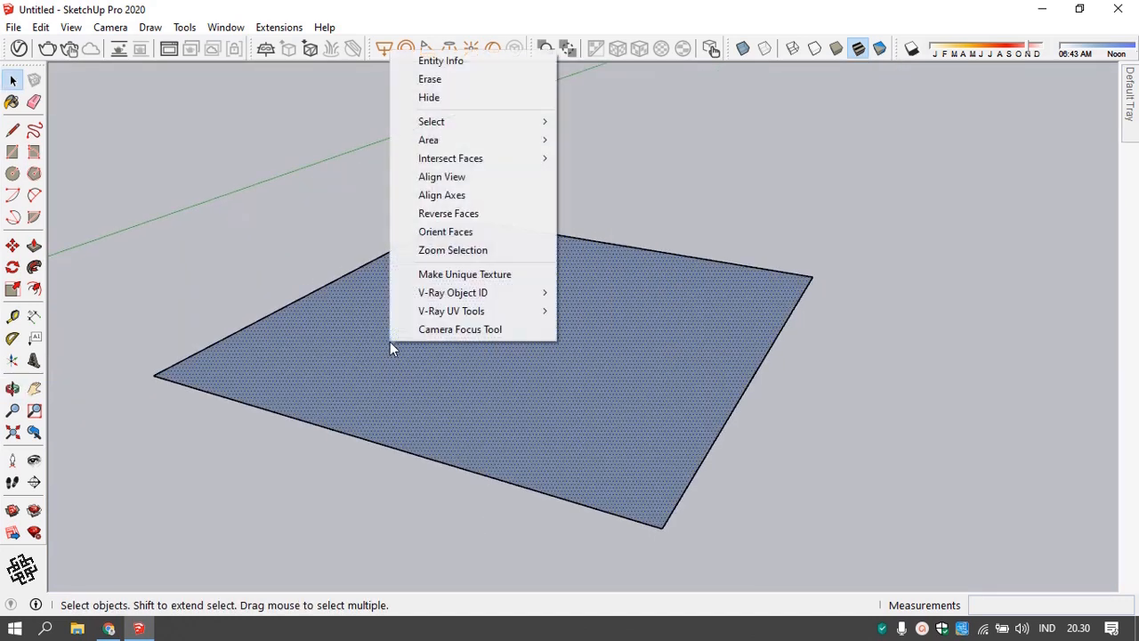
pyautogui.click(454, 217)
pyautogui.moveTo(458, 381); pyautogui.dragTo(456, 467, button='middle')
pyautogui.scroll(1, 512, 339)
pyautogui.scroll(-2, 512, 339)
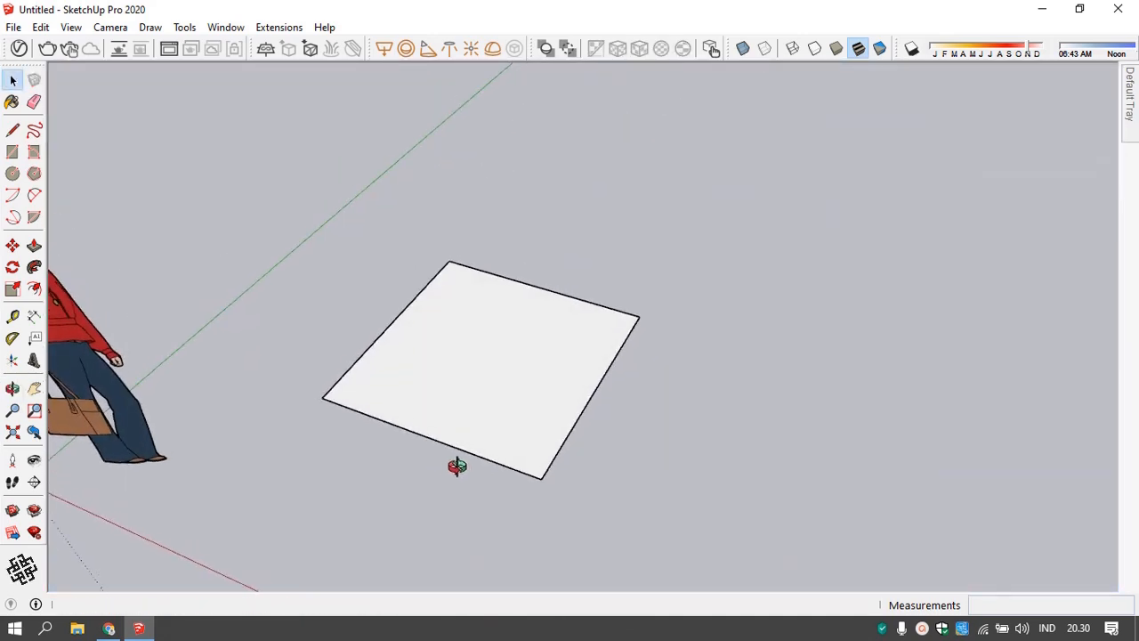
pyautogui.press('l')
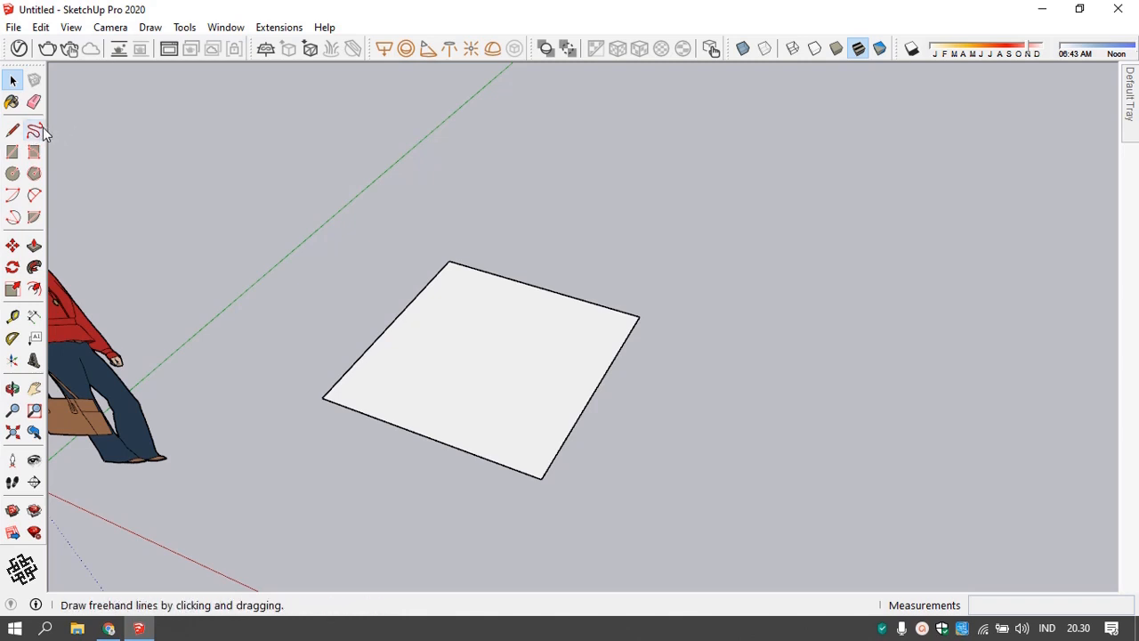
# - Draw a closed lobed Freehand shape beside the white square and a second, open curved Freehand outline behind it
pyautogui.click(36, 131)
pyautogui.scroll(-3, 600, 308)
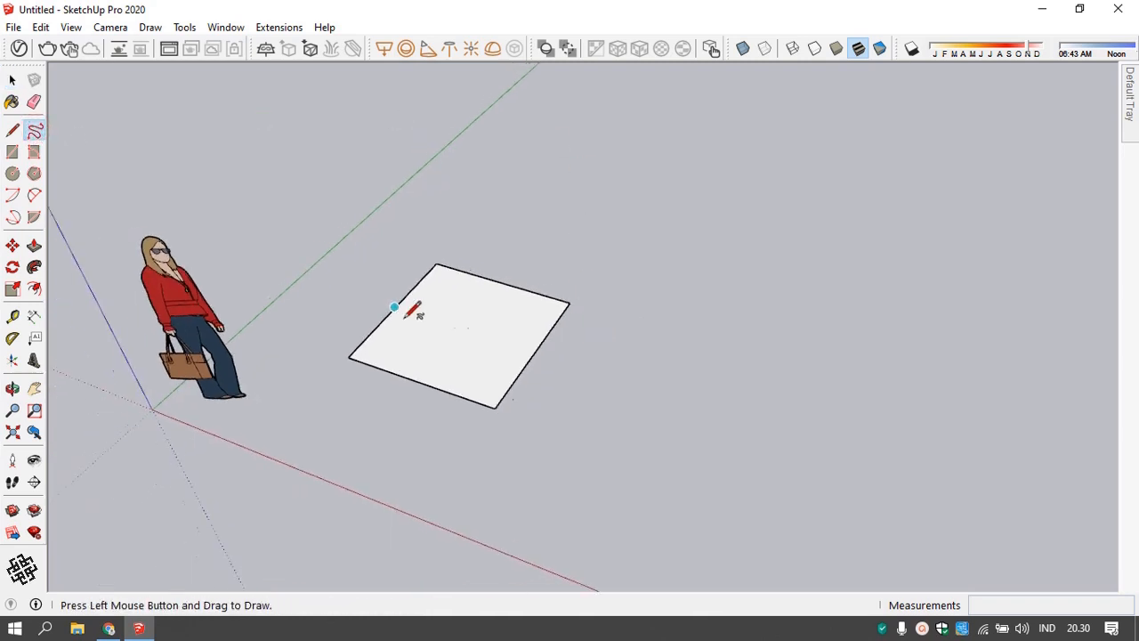
pyautogui.scroll(-2, 578, 392)
pyautogui.moveTo(573, 418)
pyautogui.mouseDown()
pyautogui.moveTo(681, 411)
pyautogui.moveTo(650, 317)
pyautogui.moveTo(728, 324)
pyautogui.moveTo(776, 391)
pyautogui.moveTo(861, 438)
pyautogui.moveTo(648, 516)
pyautogui.moveTo(590, 442)
pyautogui.moveTo(593, 425)
pyautogui.mouseUp()
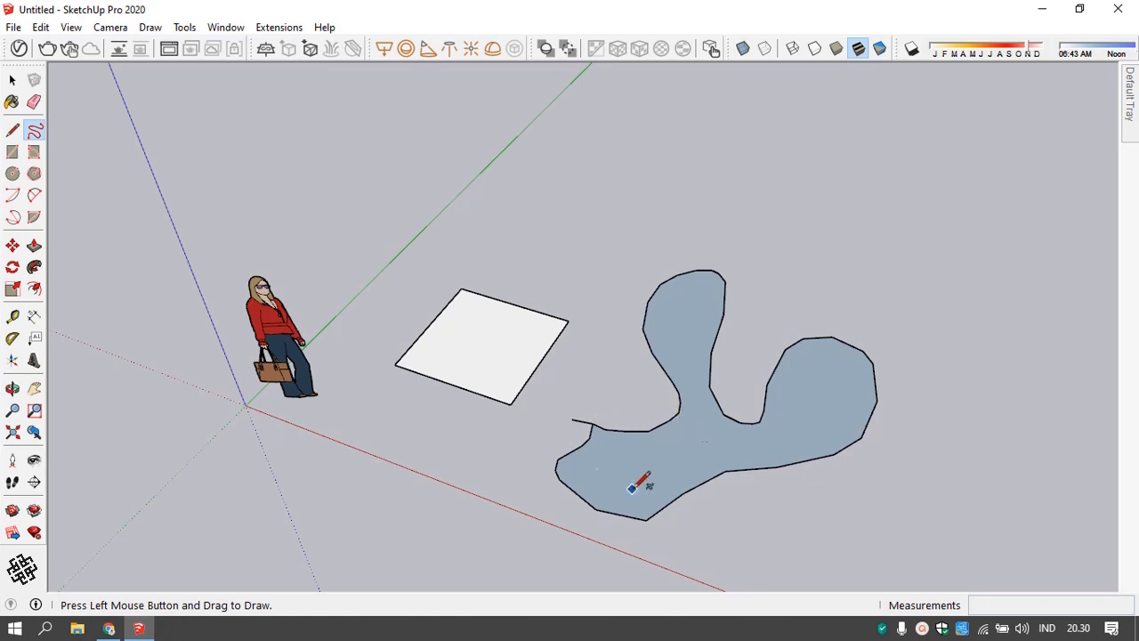
pyautogui.moveTo(657, 424)
pyautogui.mouseDown(button='middle')
pyautogui.moveTo(646, 427)
pyautogui.moveTo(653, 333)
pyautogui.mouseUp(button='middle')
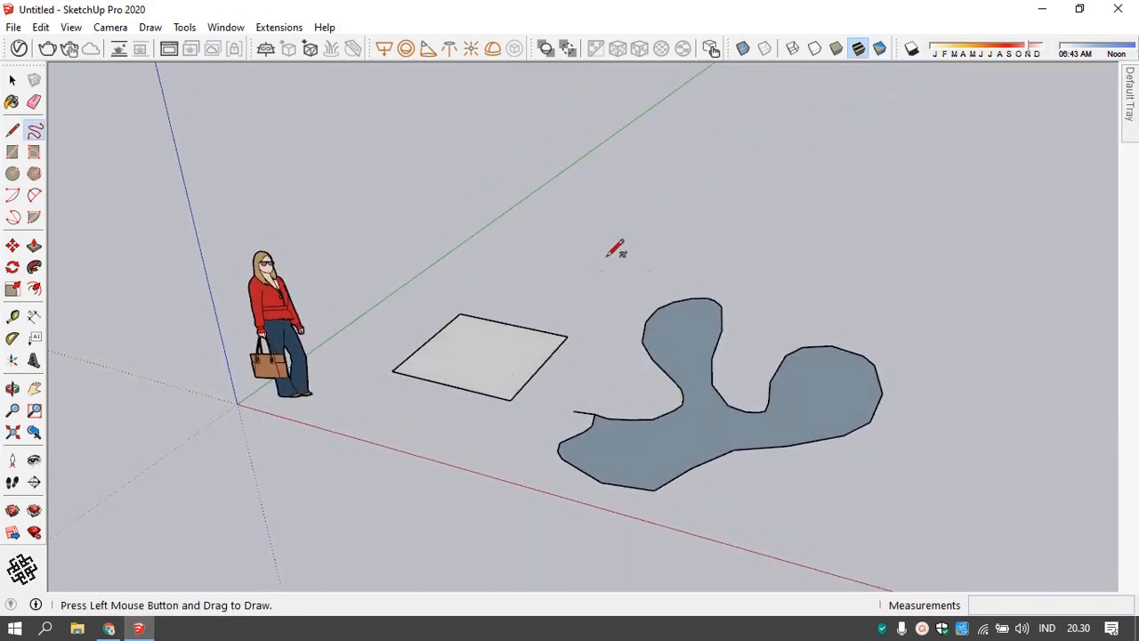
pyautogui.moveTo(589, 310)
pyautogui.mouseDown()
pyautogui.moveTo(660, 158)
pyautogui.moveTo(713, 216)
pyautogui.moveTo(612, 298)
pyautogui.moveTo(587, 284)
pyautogui.mouseUp()
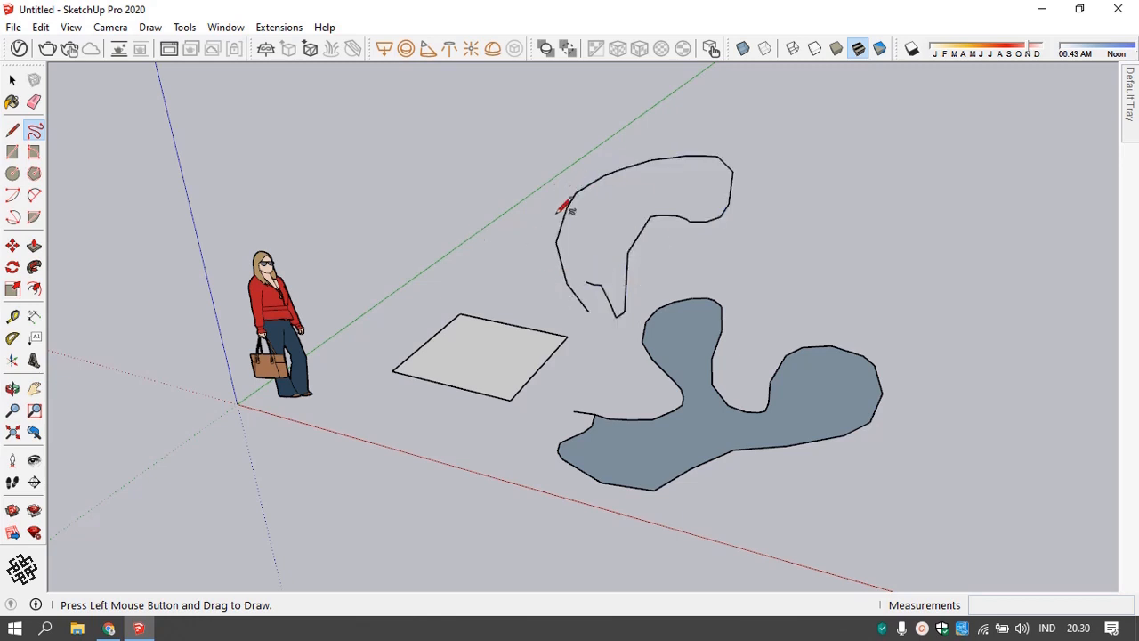
# - Erase the stray tail segment sticking out of the closed freehand shape's outline with the Eraser
pyautogui.press('space')
pyautogui.click(564, 258)
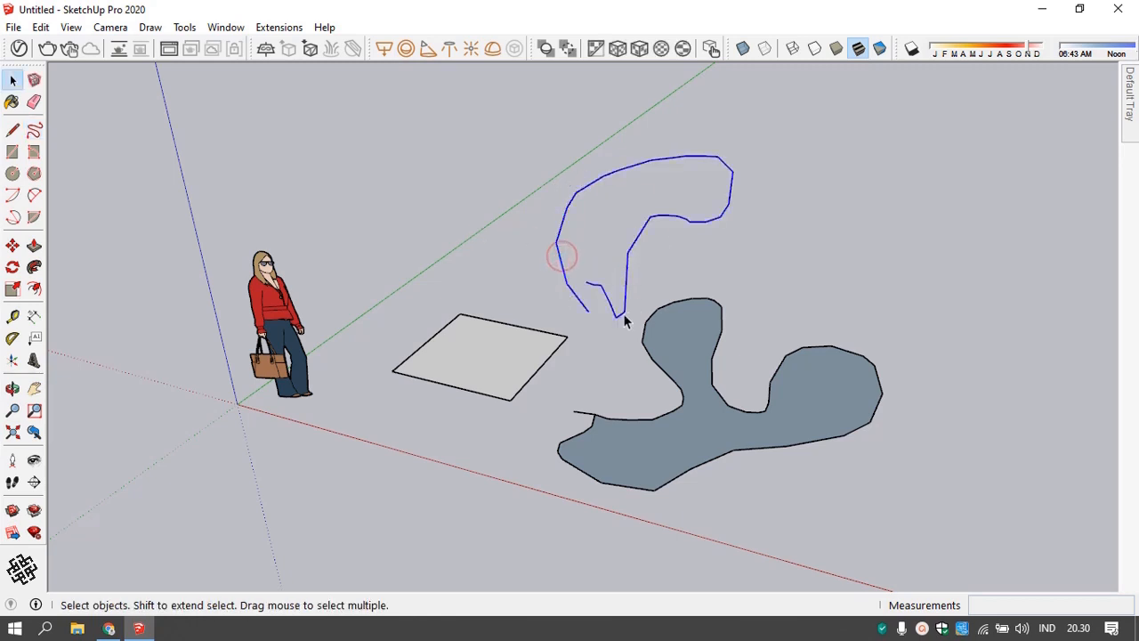
pyautogui.click(655, 318)
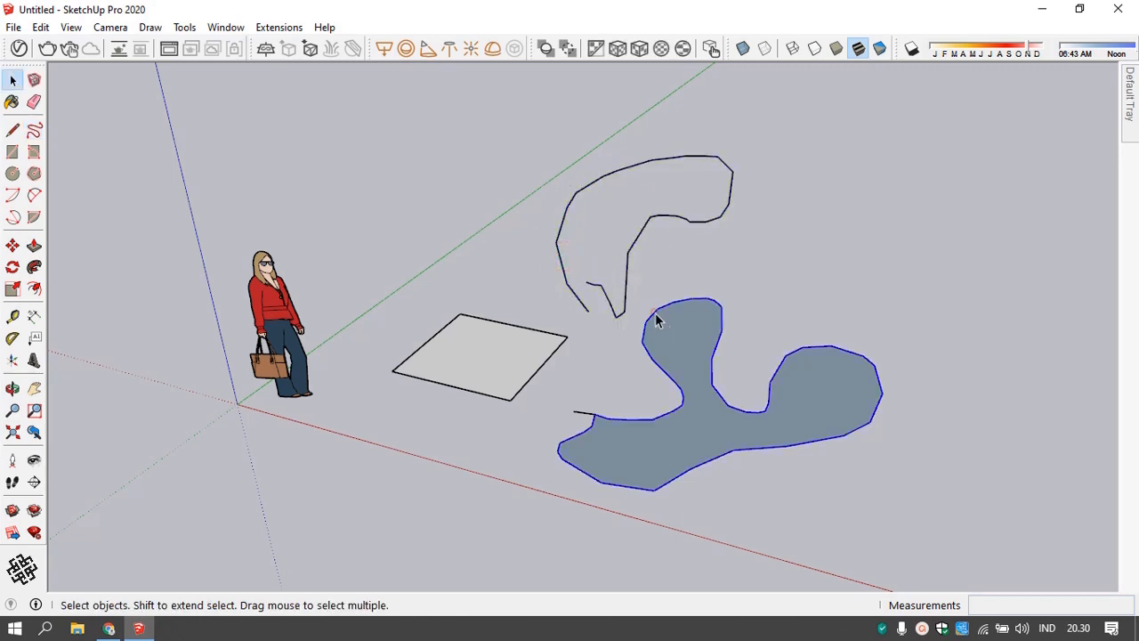
pyautogui.click(580, 414)
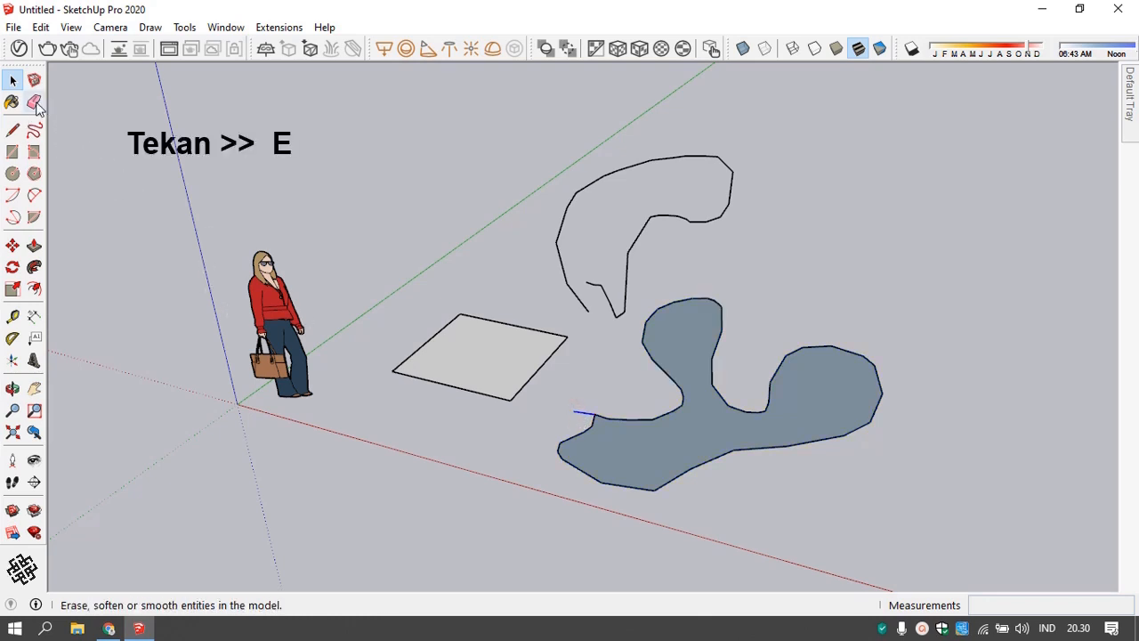
pyautogui.press('e')
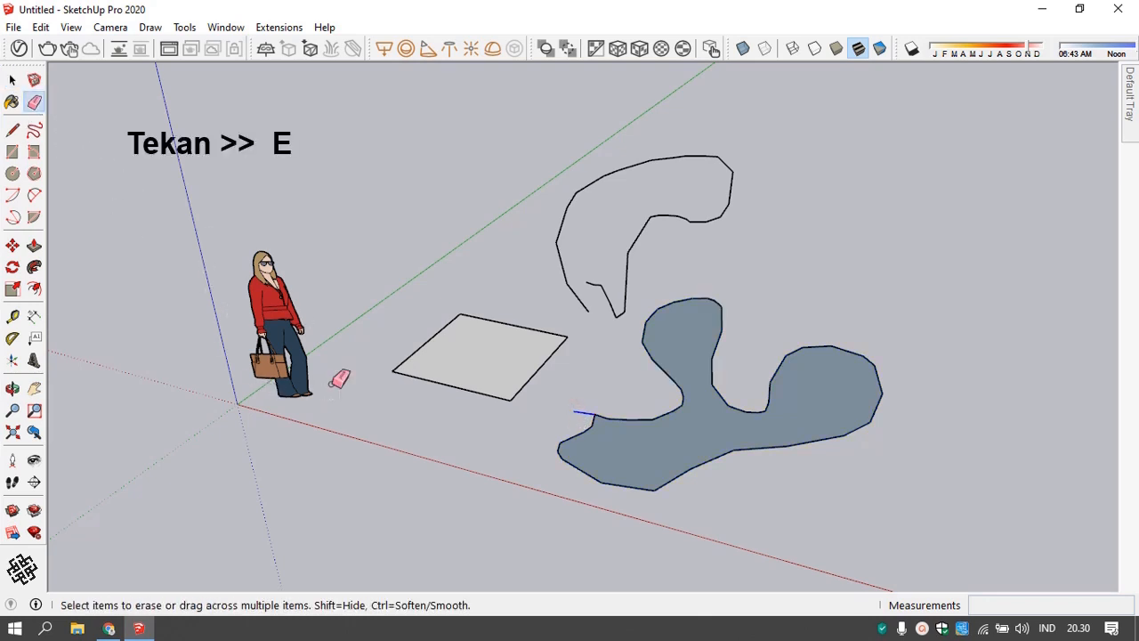
pyautogui.click(580, 412)
pyautogui.press('space')
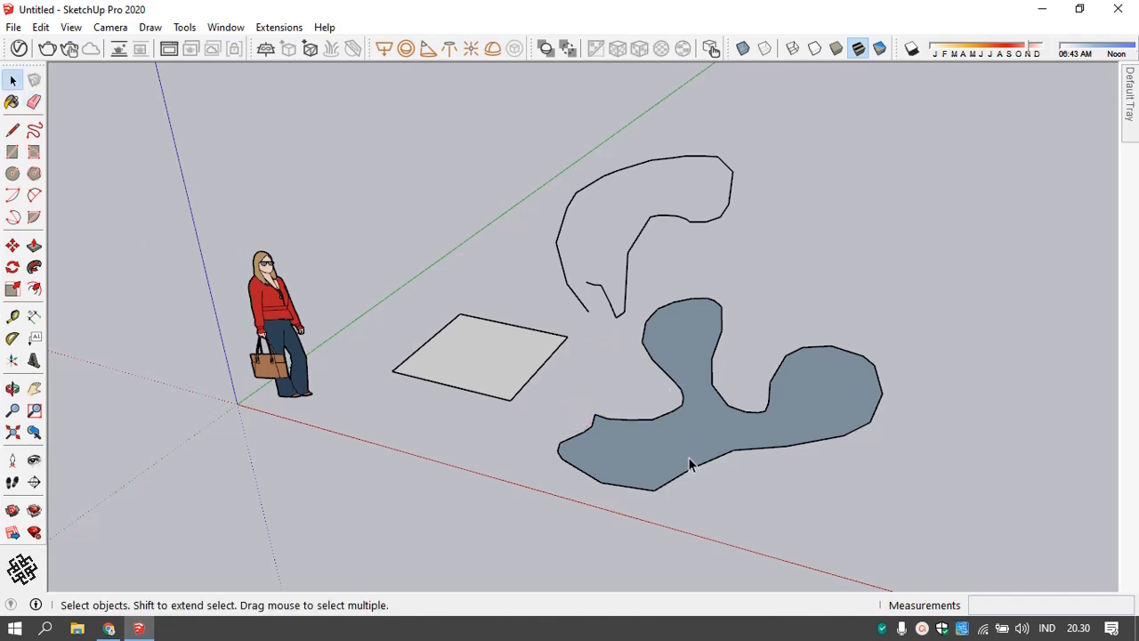
# - Draw a 200 by 200 cm square with the Rectangle tool on the ground beyond the freehand shapes, near the red axis
pyautogui.moveTo(690, 463); pyautogui.dragTo(664, 410, button='middle')
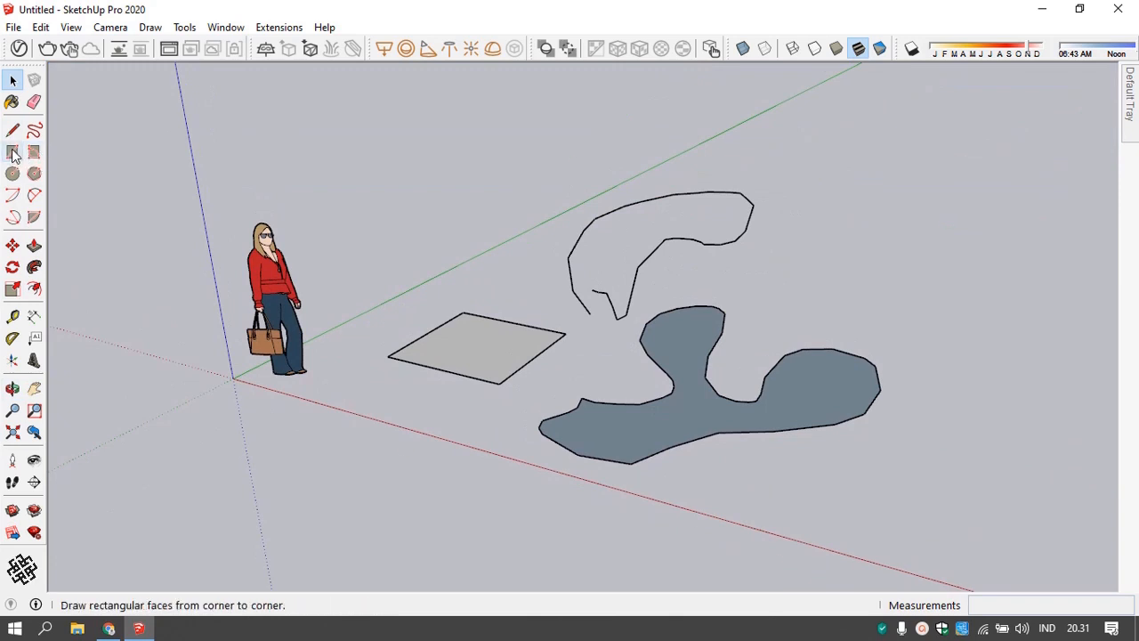
pyautogui.scroll(-3, 222, 277)
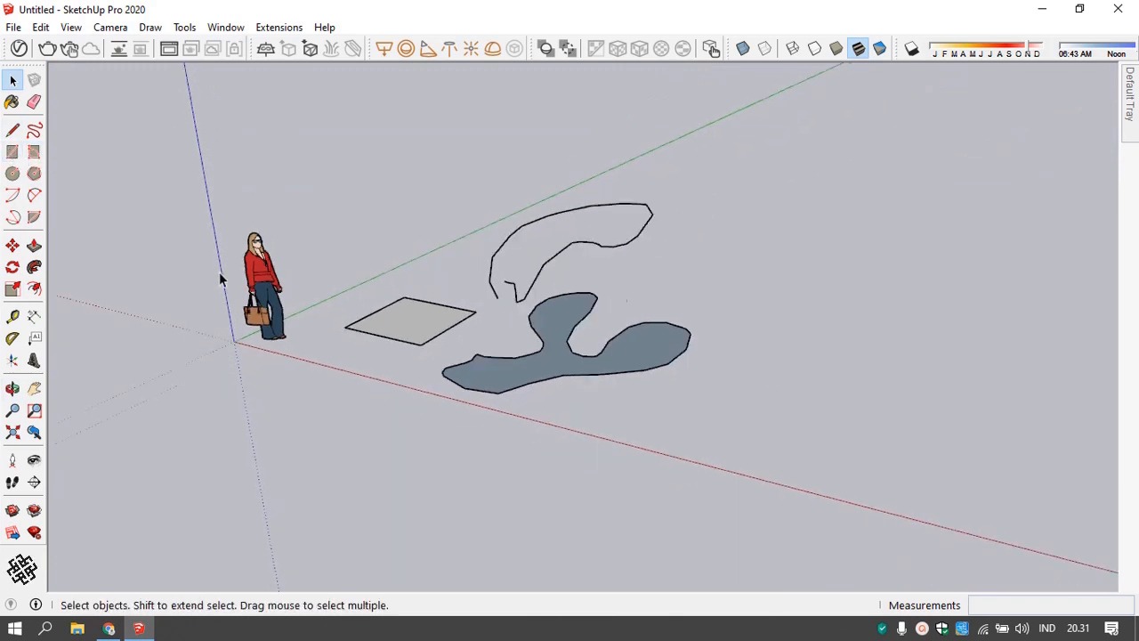
pyautogui.scroll(3, 585, 338)
pyautogui.keyDown('shift'); pyautogui.moveTo(815, 309); pyautogui.dragTo(649, 287, button='middle'); pyautogui.keyUp('shift')
pyautogui.scroll(-2, 635, 305)
pyautogui.scroll(2, 635, 299)
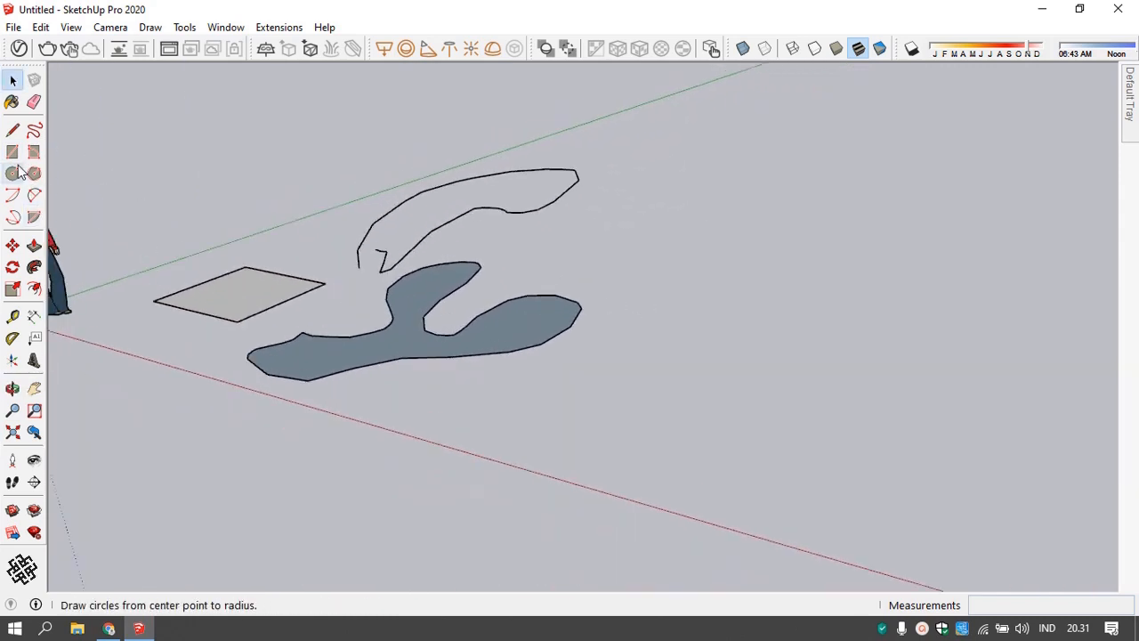
pyautogui.press('r')
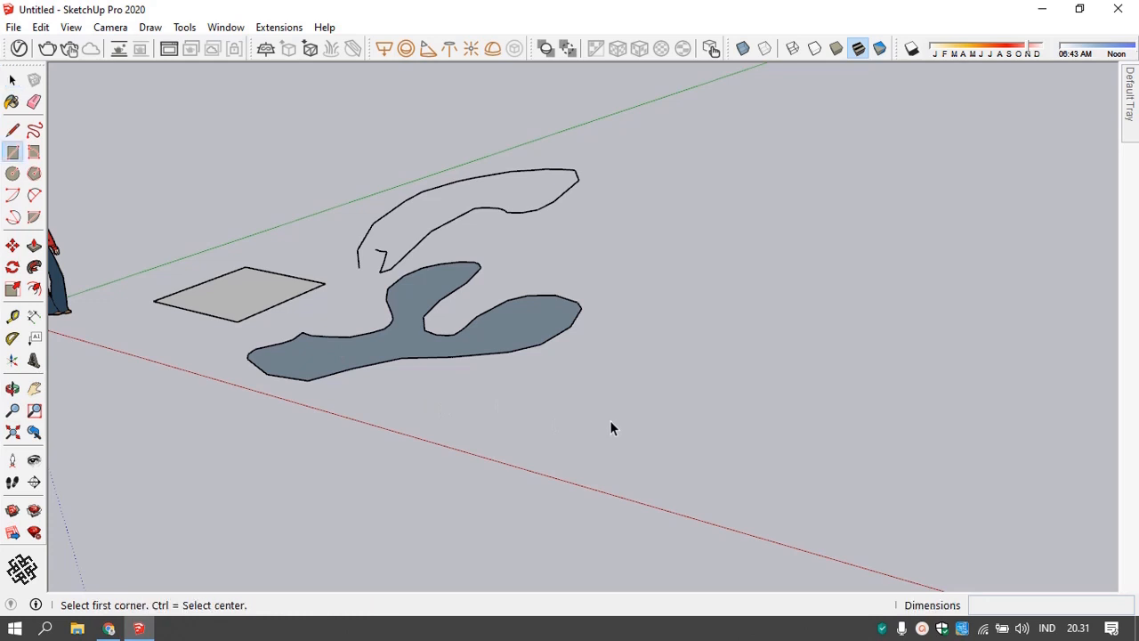
pyautogui.click(576, 451)
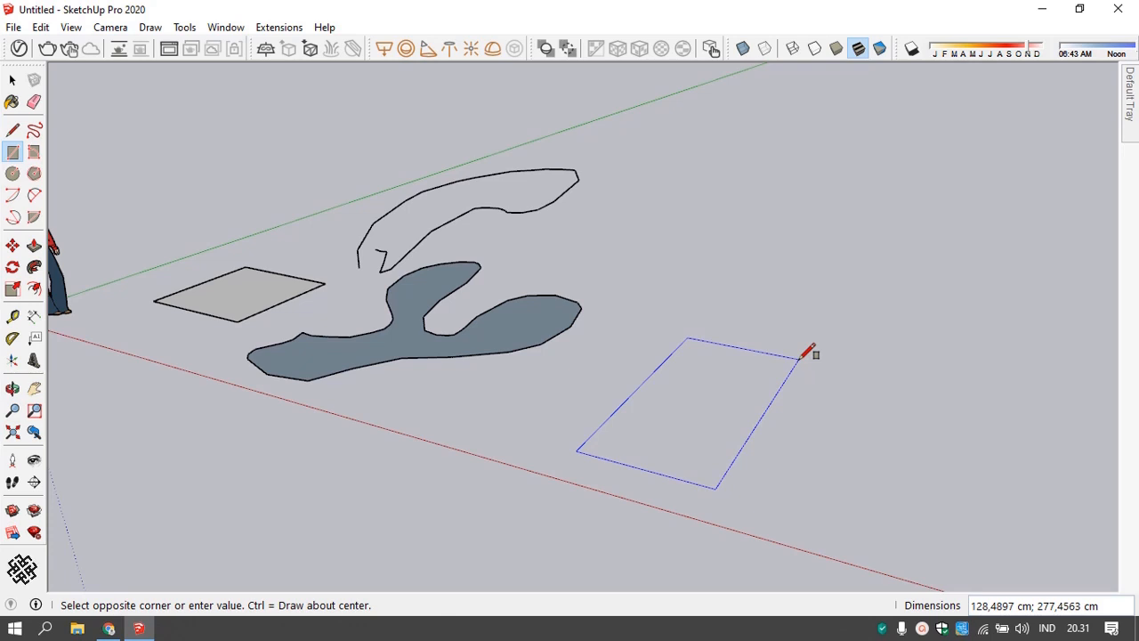
pyautogui.write('200')
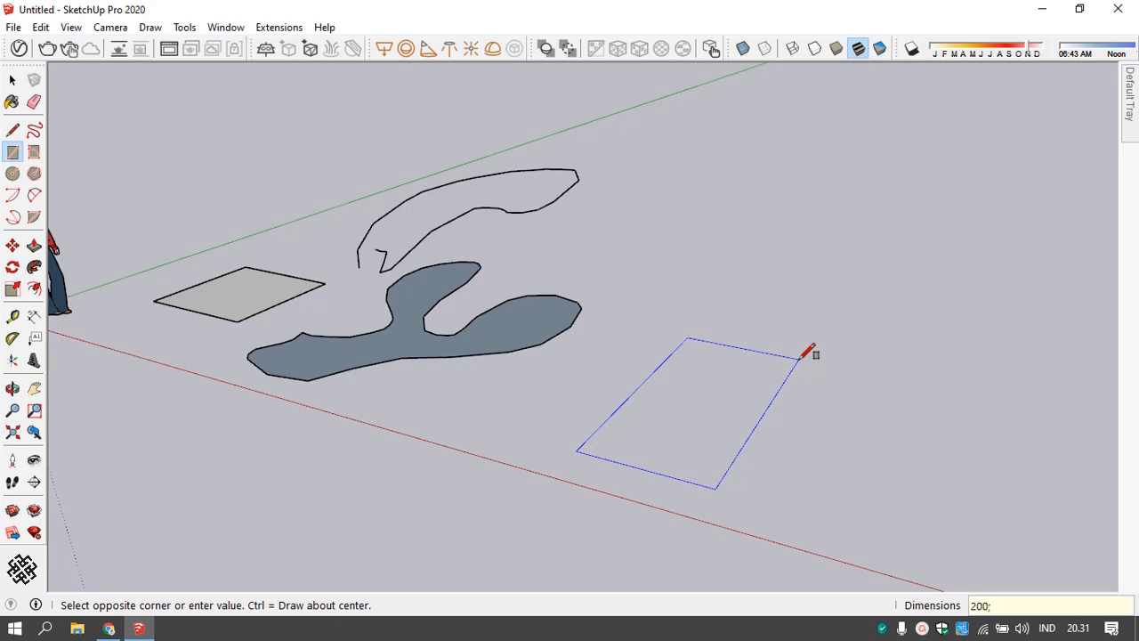
pyautogui.write(';200')
pyautogui.press('Return')
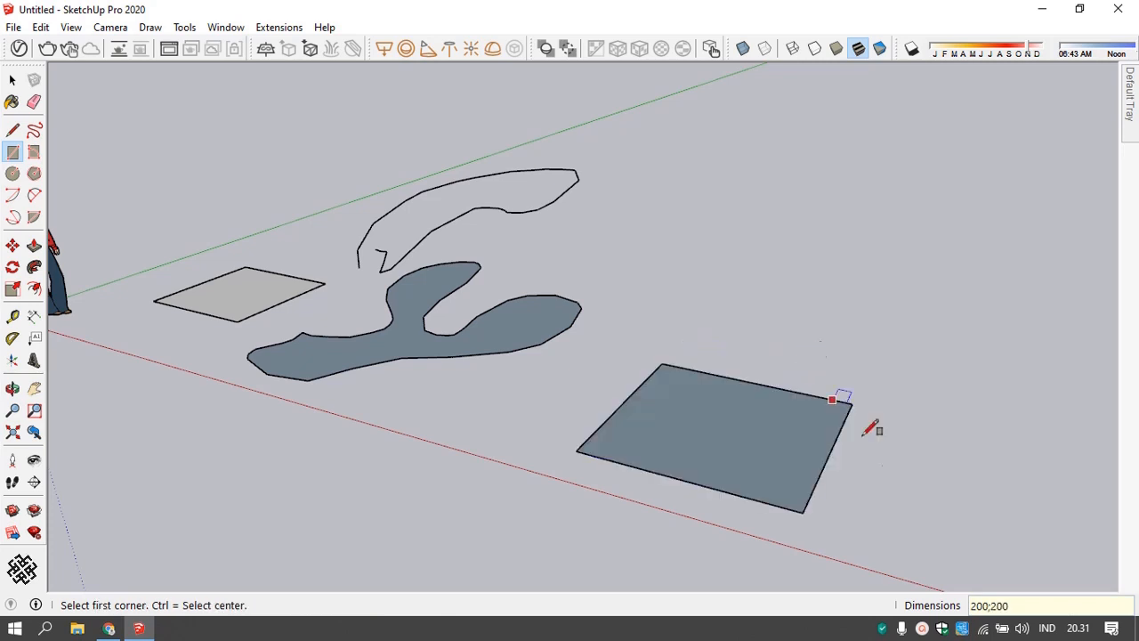
# - Reverse the faces of the 200 cm square and the closed freehand shape together so their front sides point upward
pyautogui.moveTo(852, 501); pyautogui.dragTo(797, 529, button='middle')
pyautogui.press('space')
pyautogui.click(727, 495)
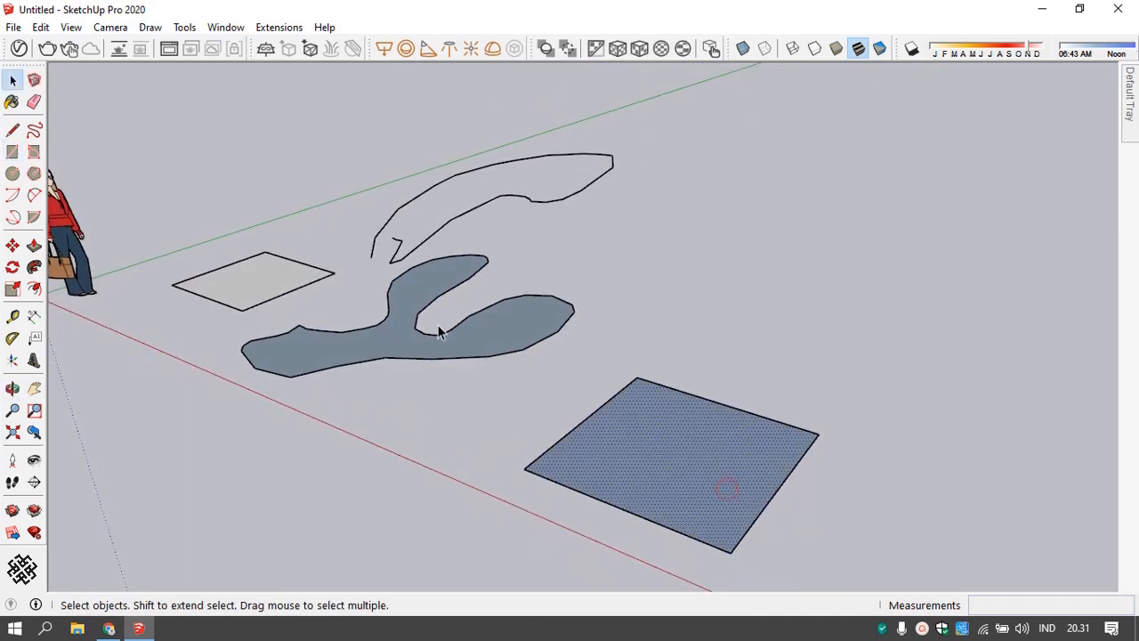
pyautogui.keyDown('shift'); pyautogui.click(503, 340); pyautogui.keyUp('shift')
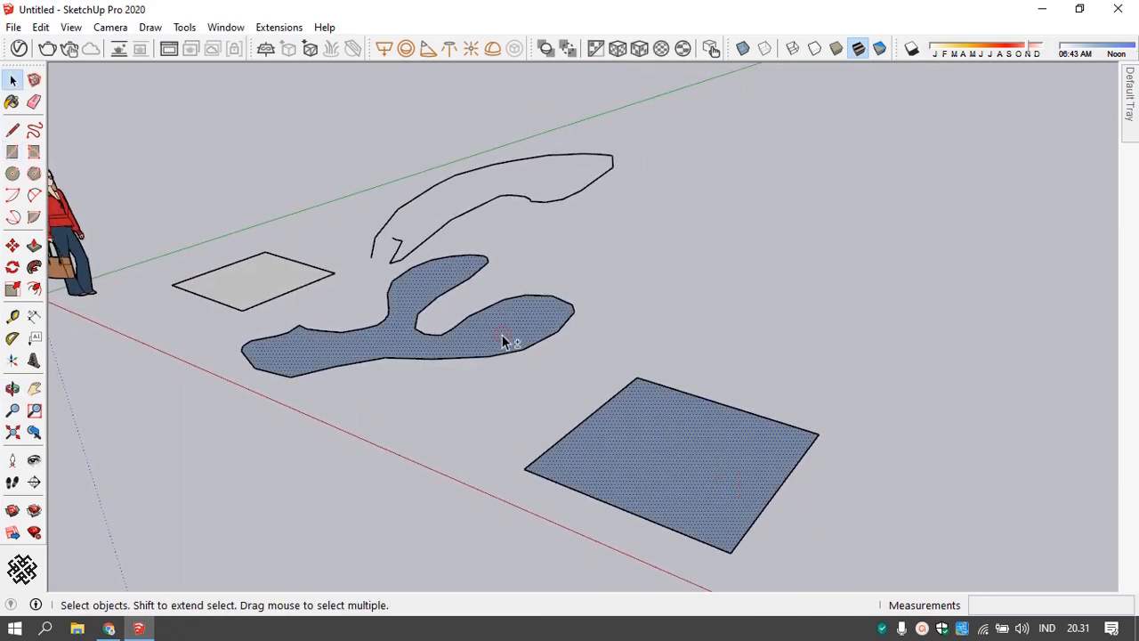
pyautogui.click(716, 470)
pyautogui.keyDown('shift'); pyautogui.click(505, 326); pyautogui.keyUp('shift')
pyautogui.rightClick(505, 325)
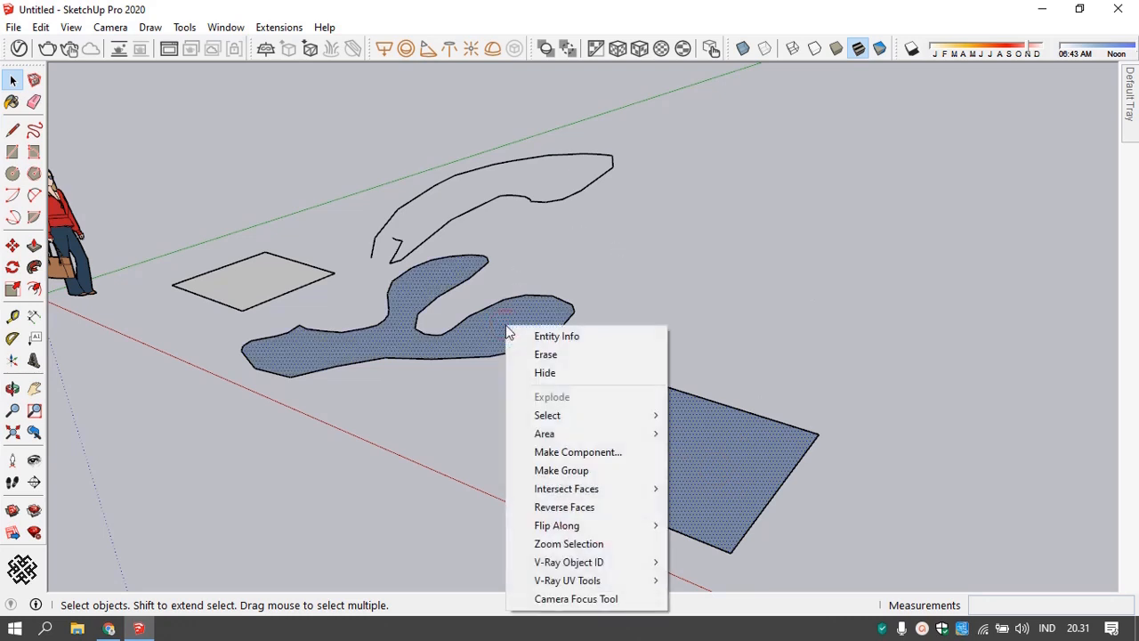
pyautogui.click(582, 506)
pyautogui.click(709, 308)
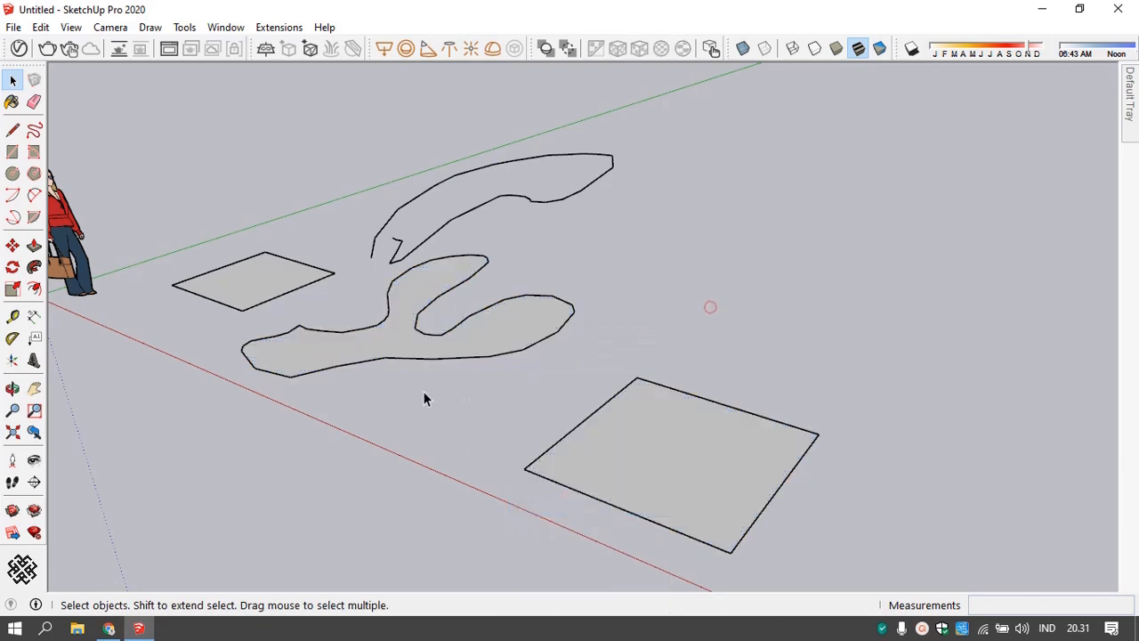
pyautogui.moveTo(424, 394); pyautogui.dragTo(538, 341, button='middle')
pyautogui.scroll(-1, 537, 341)
pyautogui.moveTo(509, 380); pyautogui.dragTo(437, 412, button='middle')
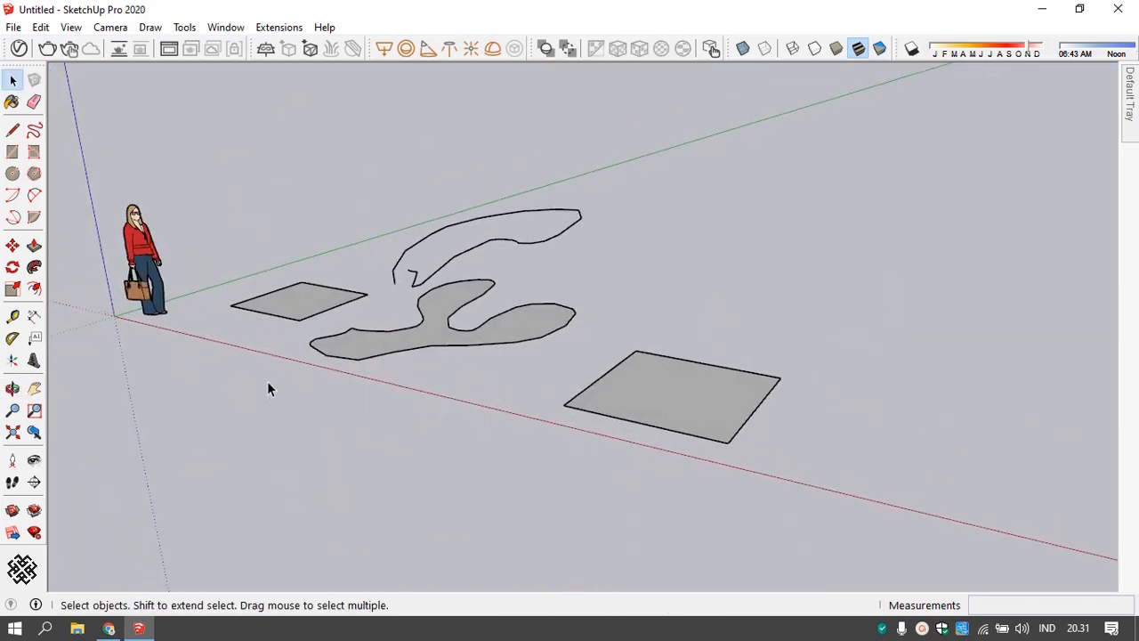
pyautogui.rightClick(37, 154)
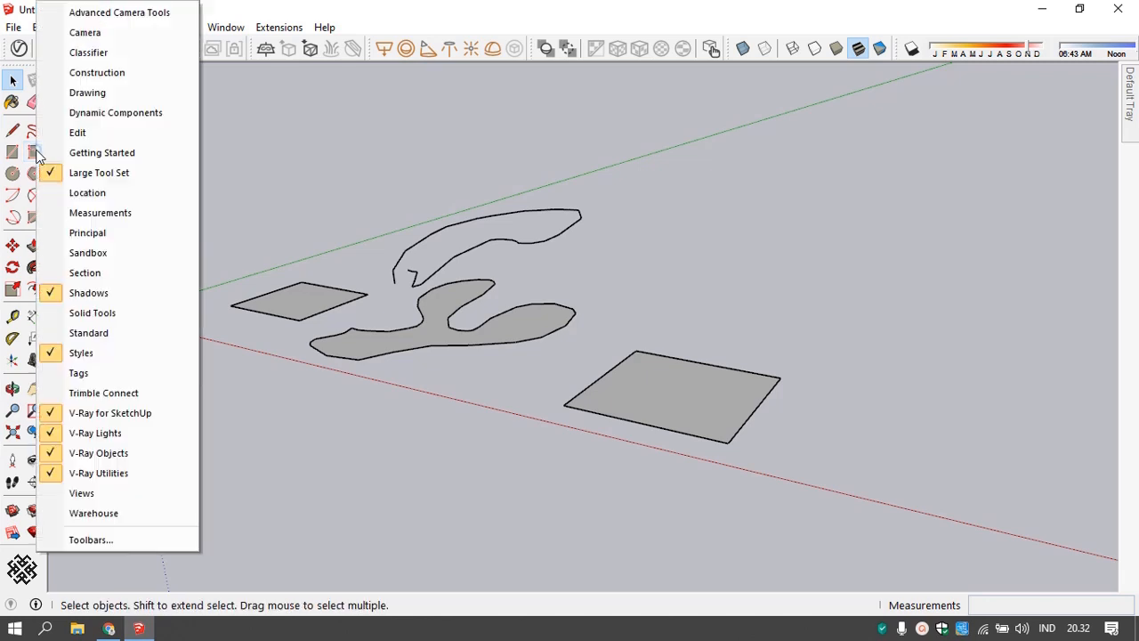
pyautogui.click(29, 156)
pyautogui.click(33, 152)
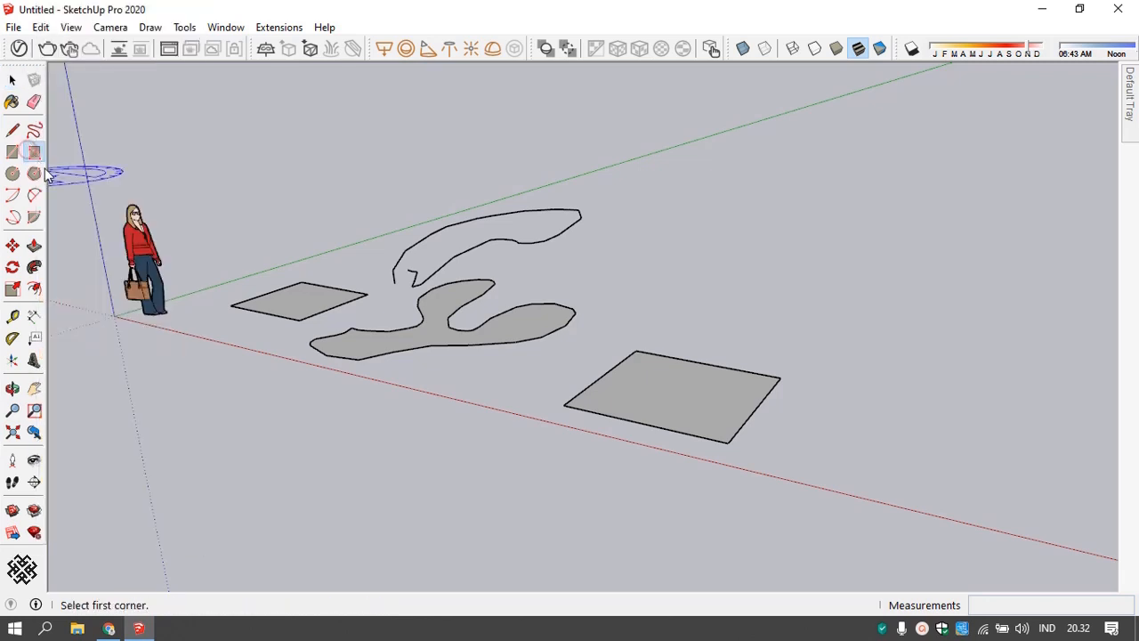
pyautogui.scroll(-5, 306, 386)
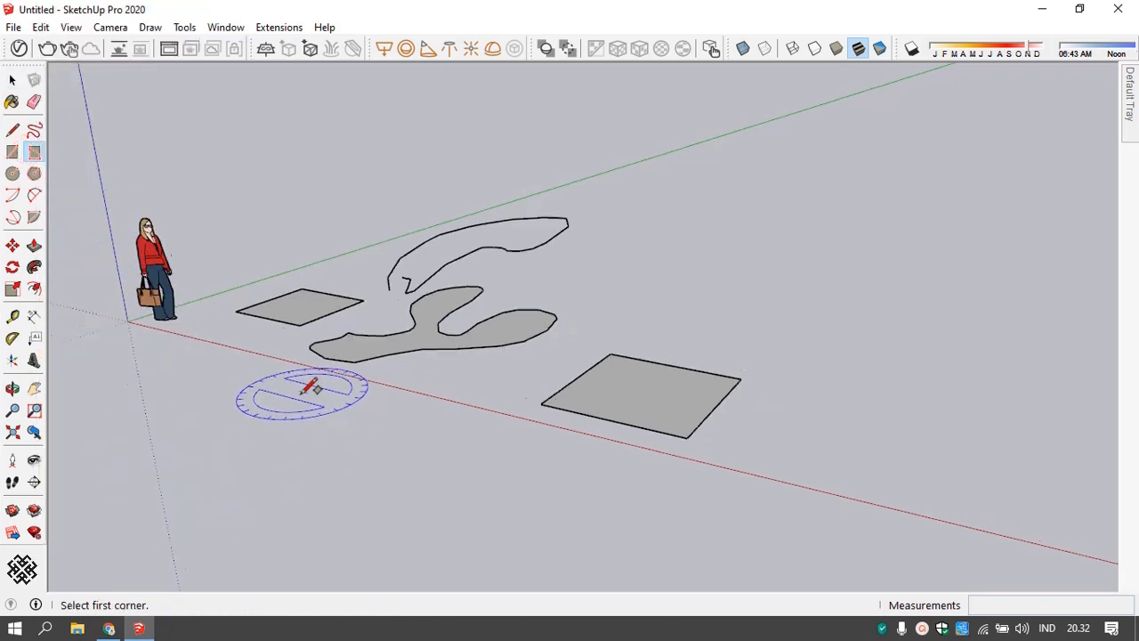
pyautogui.click(611, 442)
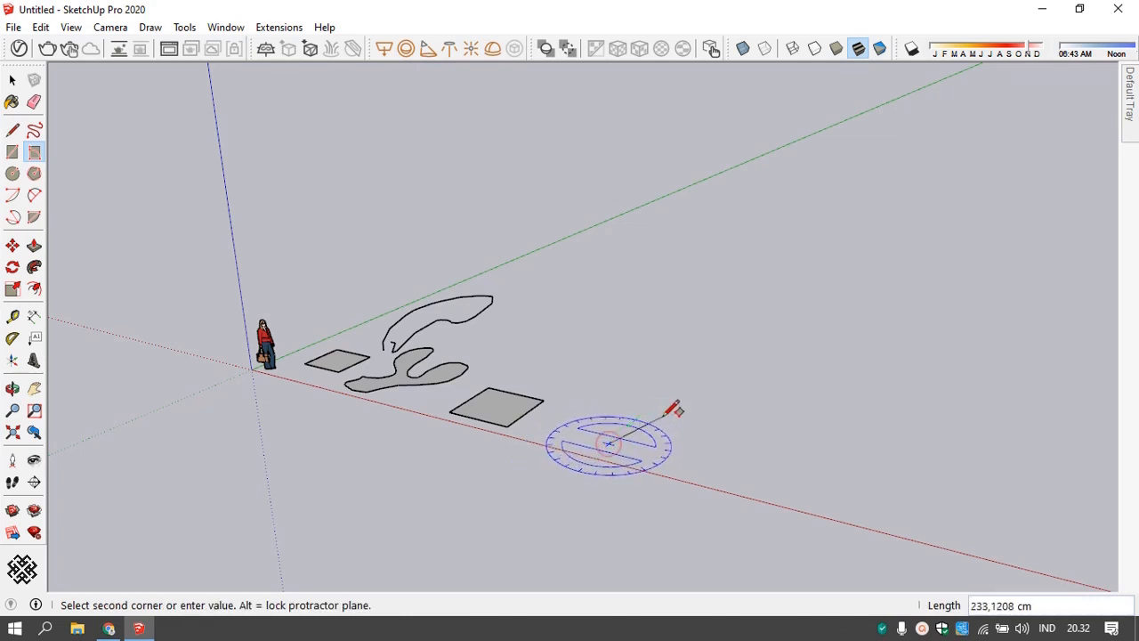
pyautogui.click(664, 395)
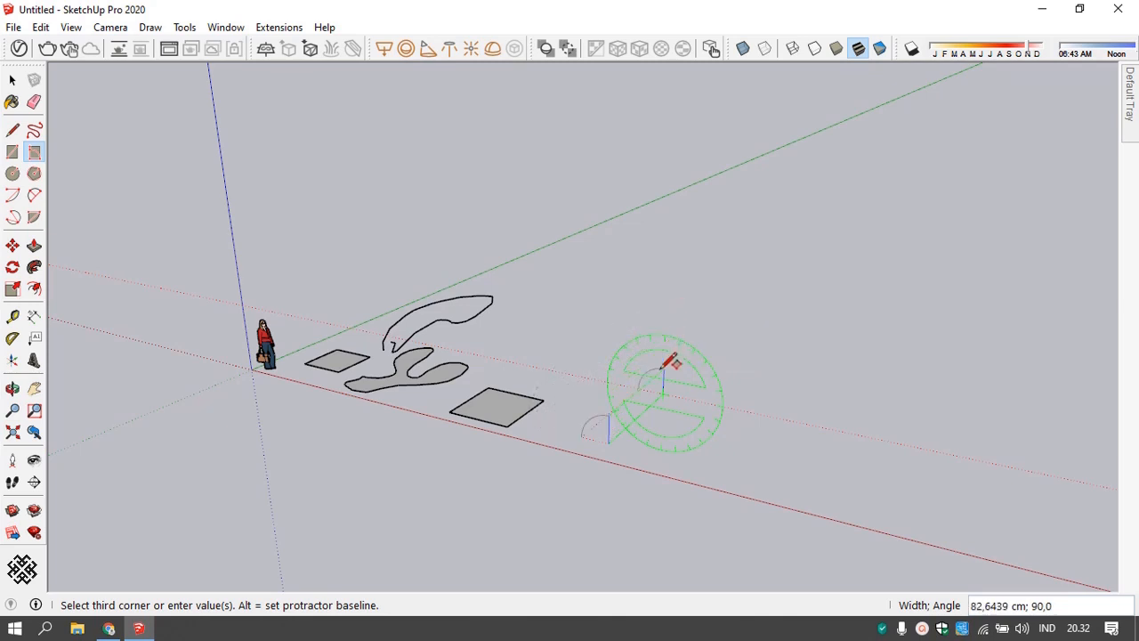
pyautogui.press('Escape')
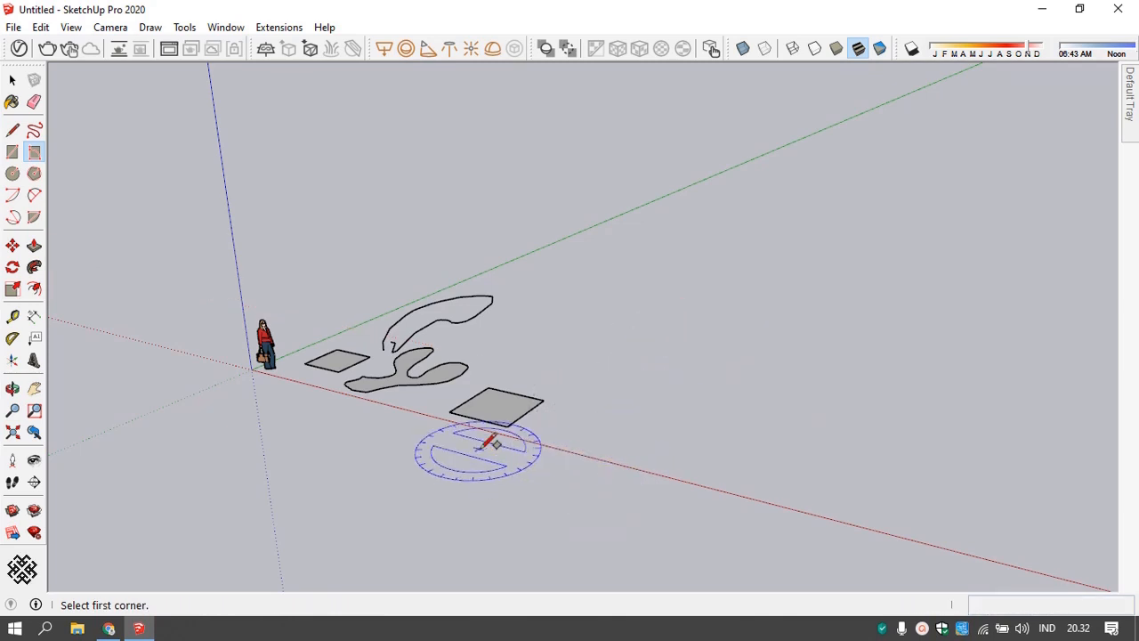
# - Draw a Rotated Rectangle beyond the 200 cm square, with a 200 cm base along the green axis, 200 cm width and a 45° tilt
pyautogui.click(625, 444)
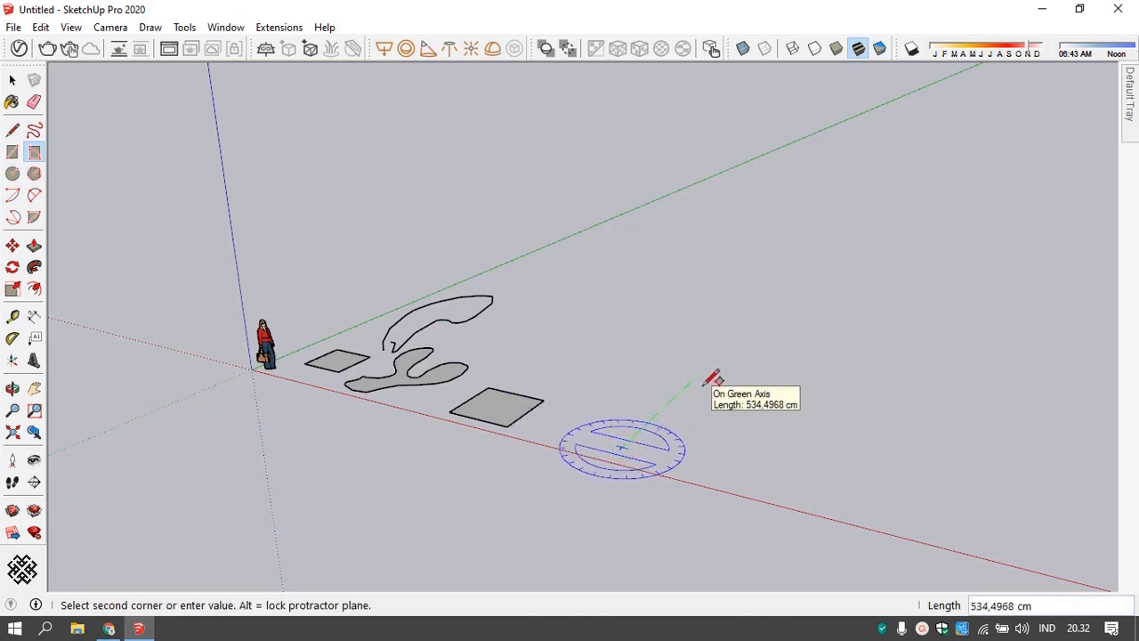
pyautogui.press('Return')
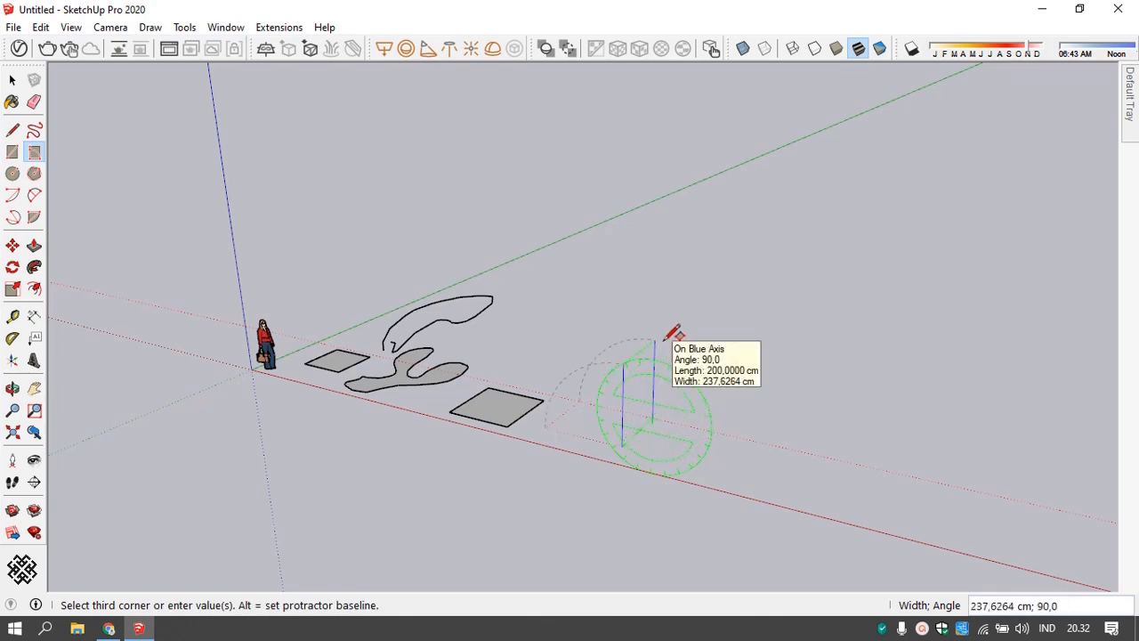
pyautogui.write('200;')
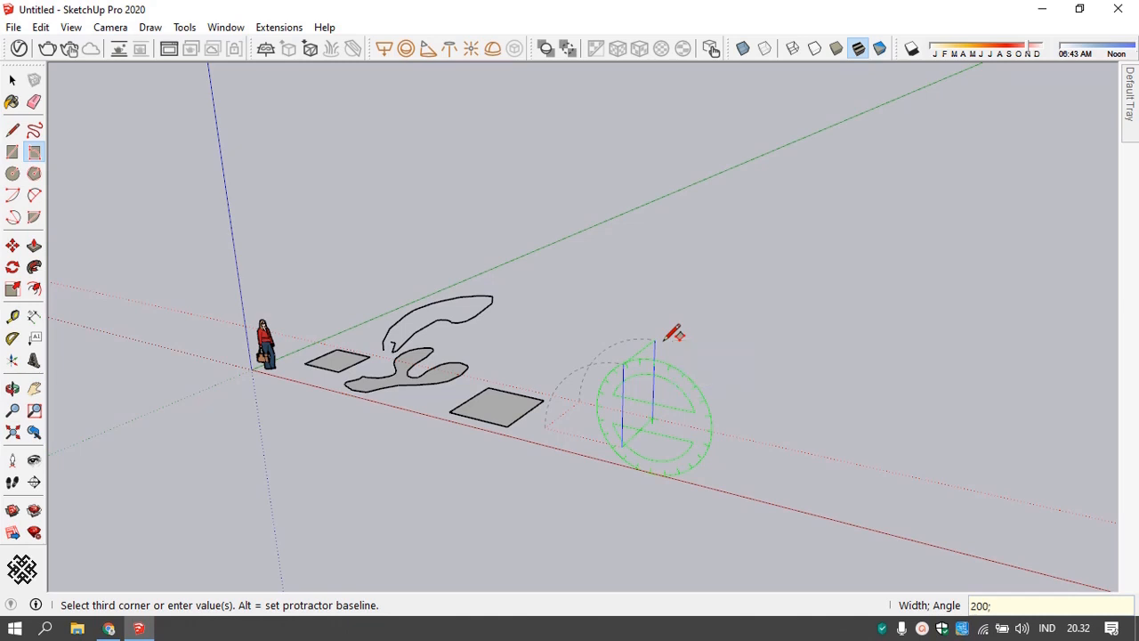
pyautogui.write('45')
pyautogui.press('Return')
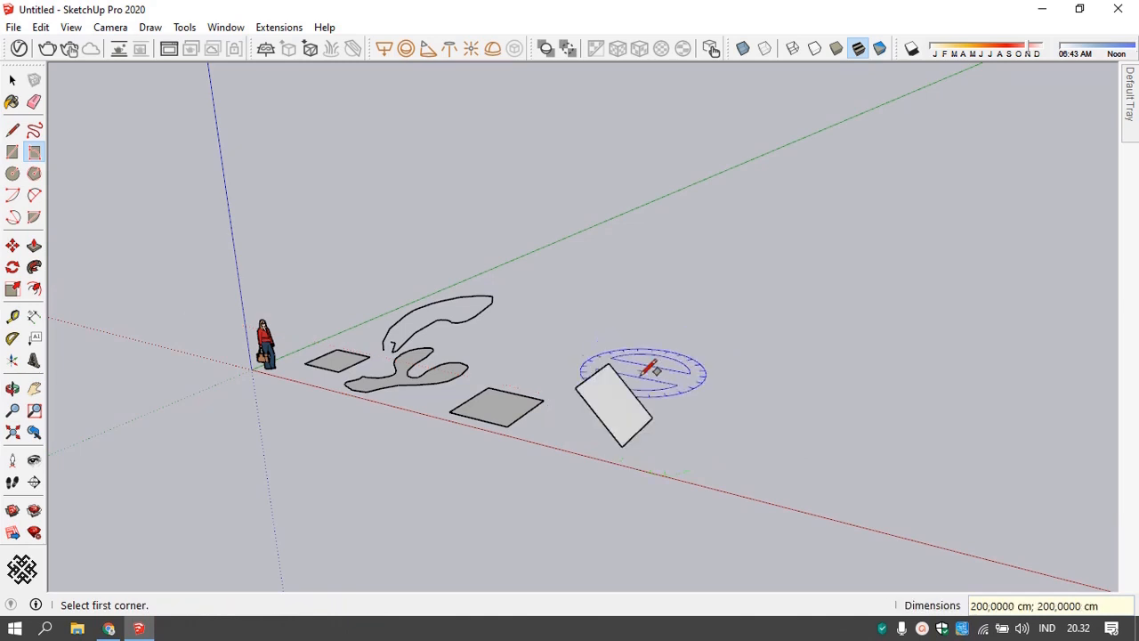
pyautogui.scroll(4, 643, 368)
pyautogui.moveTo(590, 431)
pyautogui.mouseDown(button='middle')
pyautogui.moveTo(700, 428)
pyautogui.moveTo(781, 374)
pyautogui.moveTo(684, 422)
pyautogui.moveTo(503, 437)
pyautogui.moveTo(687, 412)
pyautogui.moveTo(654, 427)
pyautogui.mouseUp(button='middle')
pyautogui.click(33, 152)
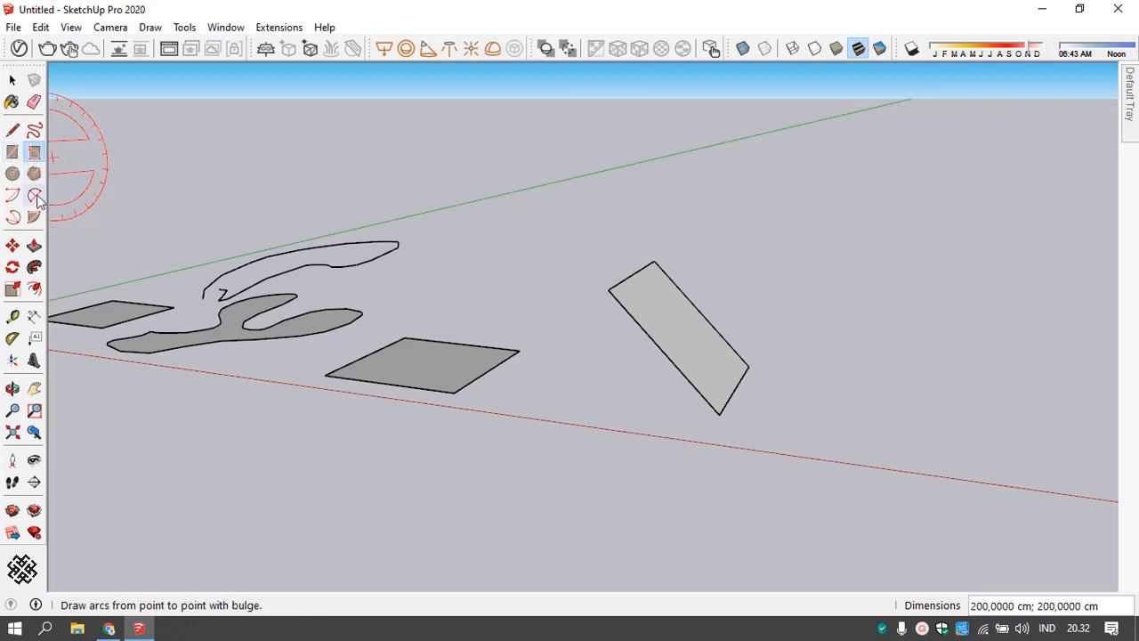
# - Draw a circle with a 150 cm radius on the ground beyond the rotated rectangle, near the red axis
pyautogui.scroll(-5, 336, 283)
pyautogui.moveTo(337, 283); pyautogui.dragTo(287, 356, button='middle')
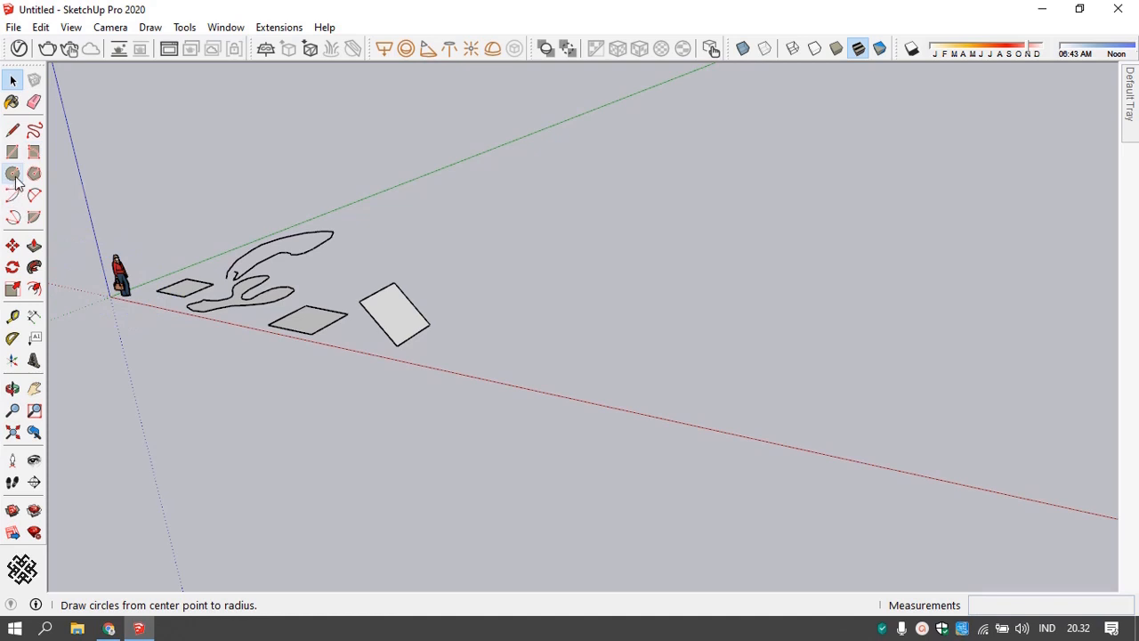
pyautogui.press('c')
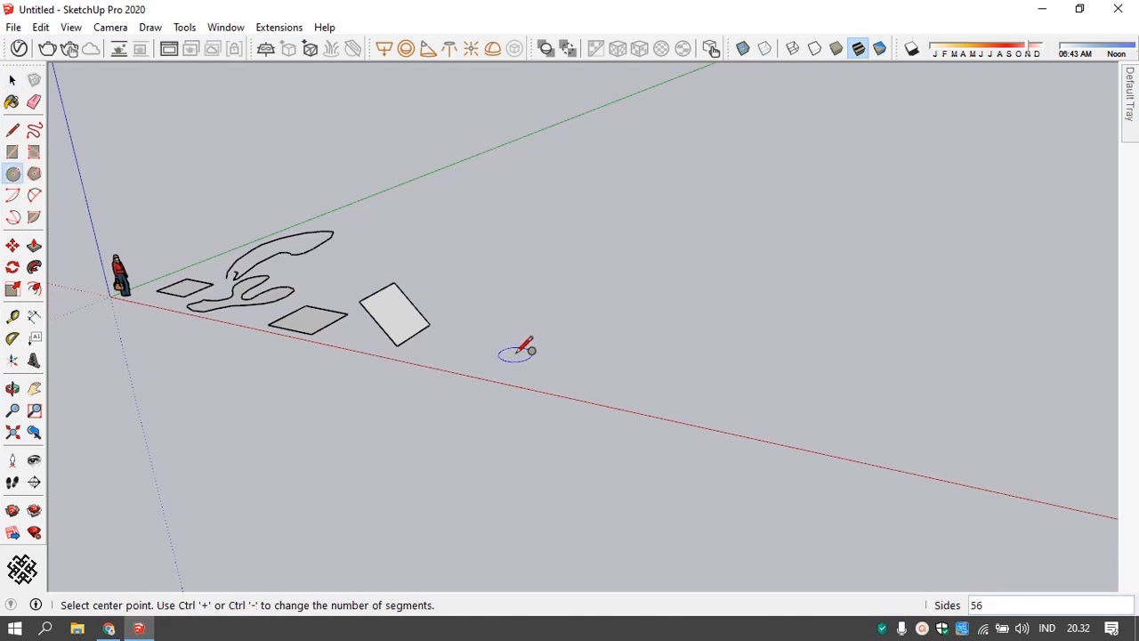
pyautogui.click(515, 354)
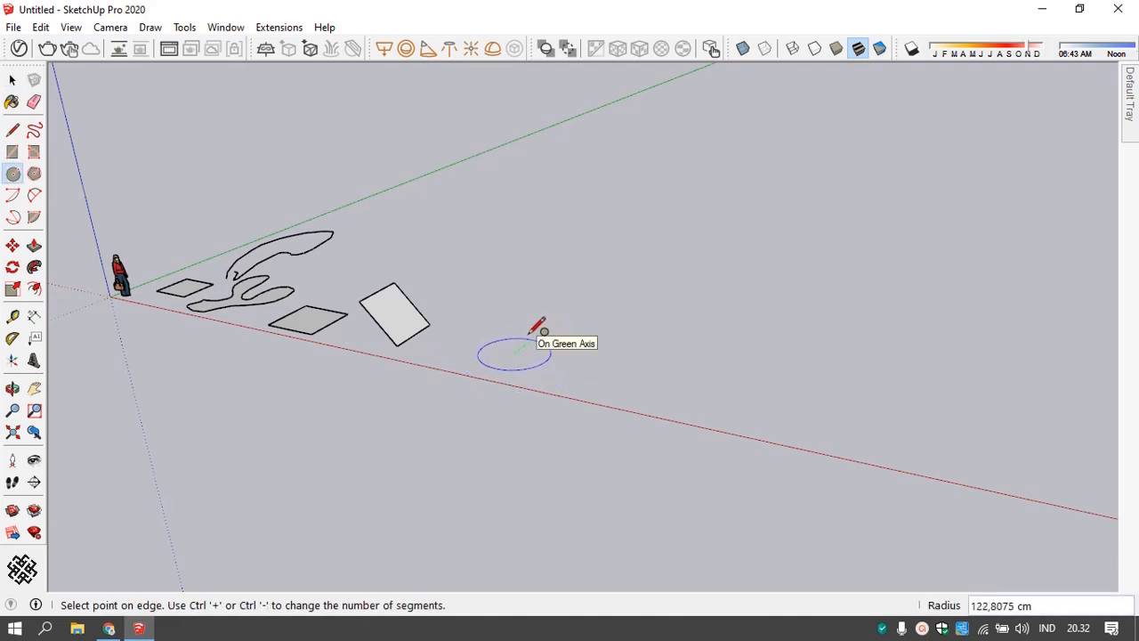
pyautogui.write('150')
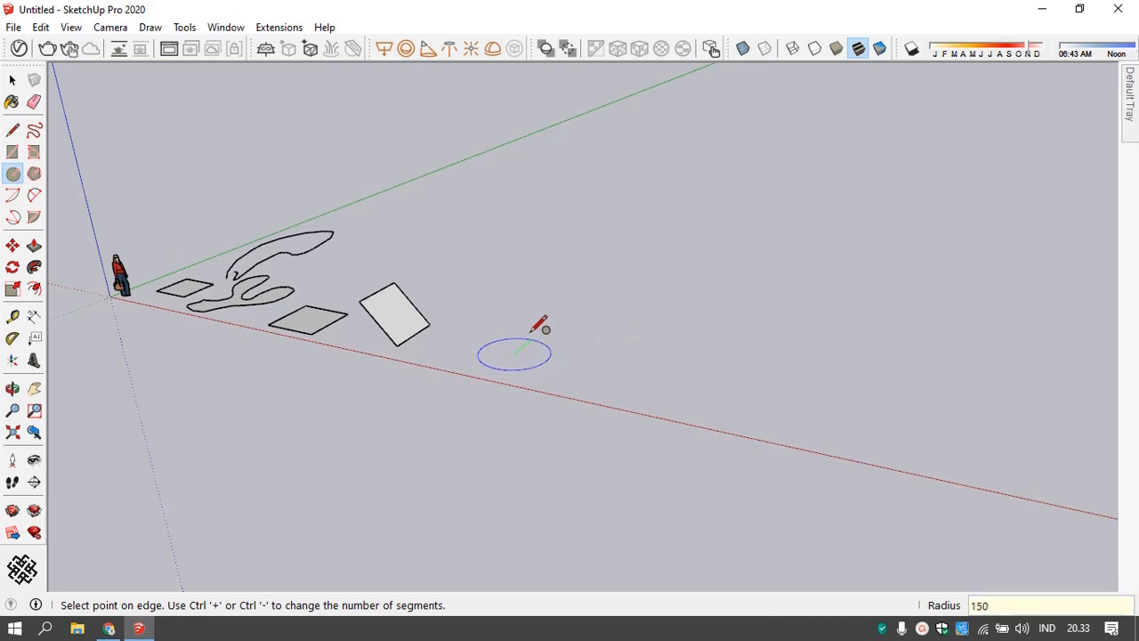
pyautogui.press('Return')
# - Reverse the circle's face so its front side points upward
pyautogui.moveTo(552, 330); pyautogui.dragTo(526, 465, button='middle')
pyautogui.press('space')
pyautogui.click(512, 401)
pyautogui.rightClick(512, 400)
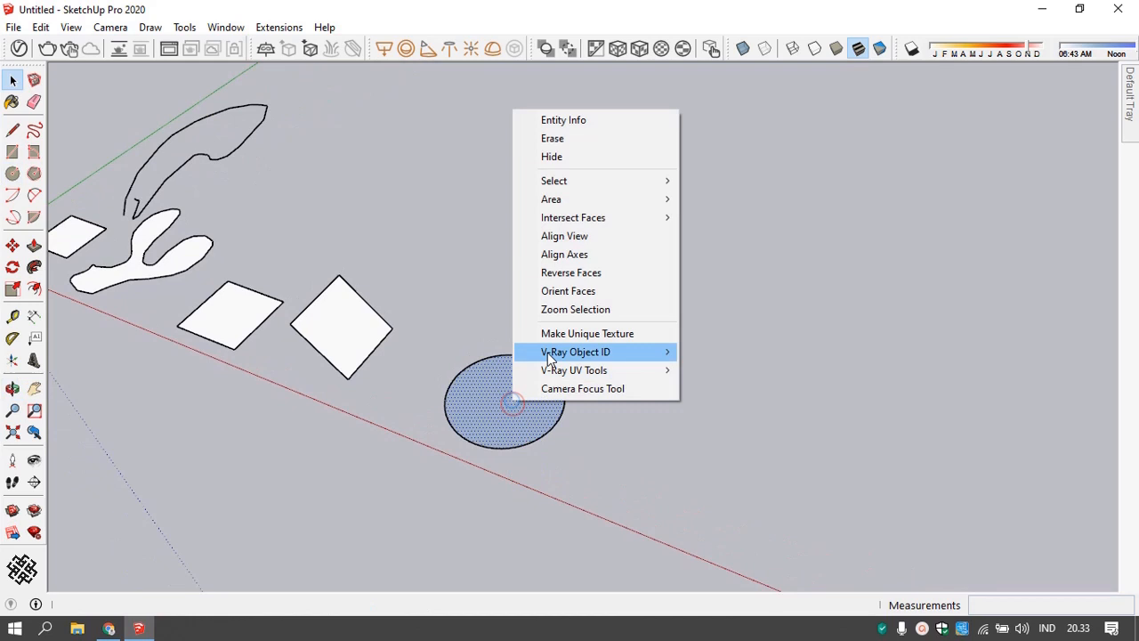
pyautogui.click(570, 274)
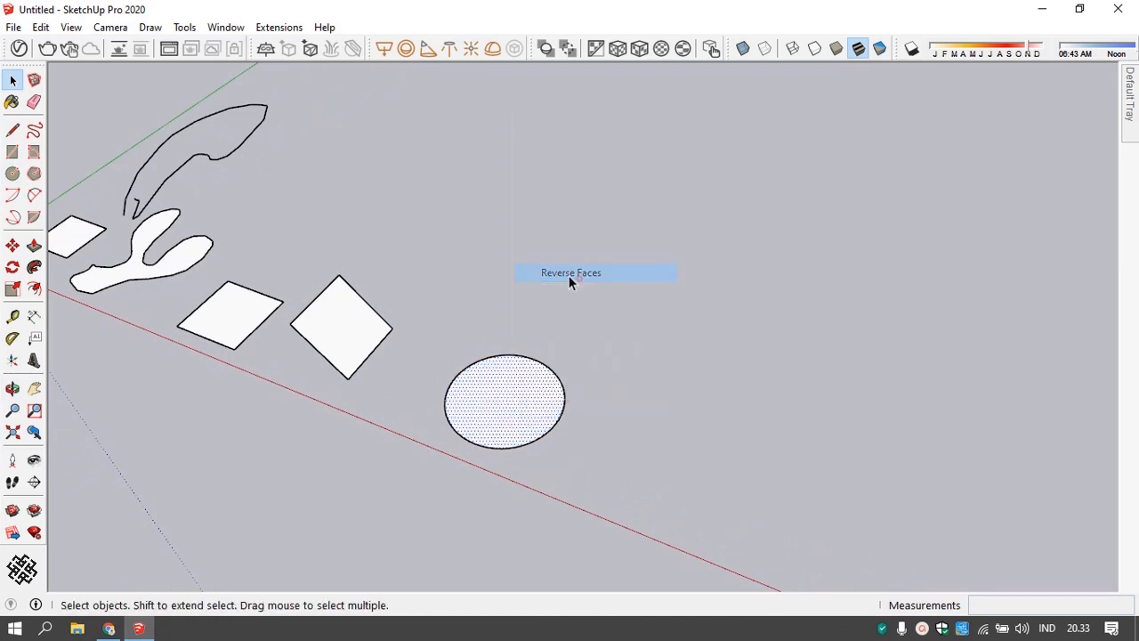
pyautogui.click(34, 175)
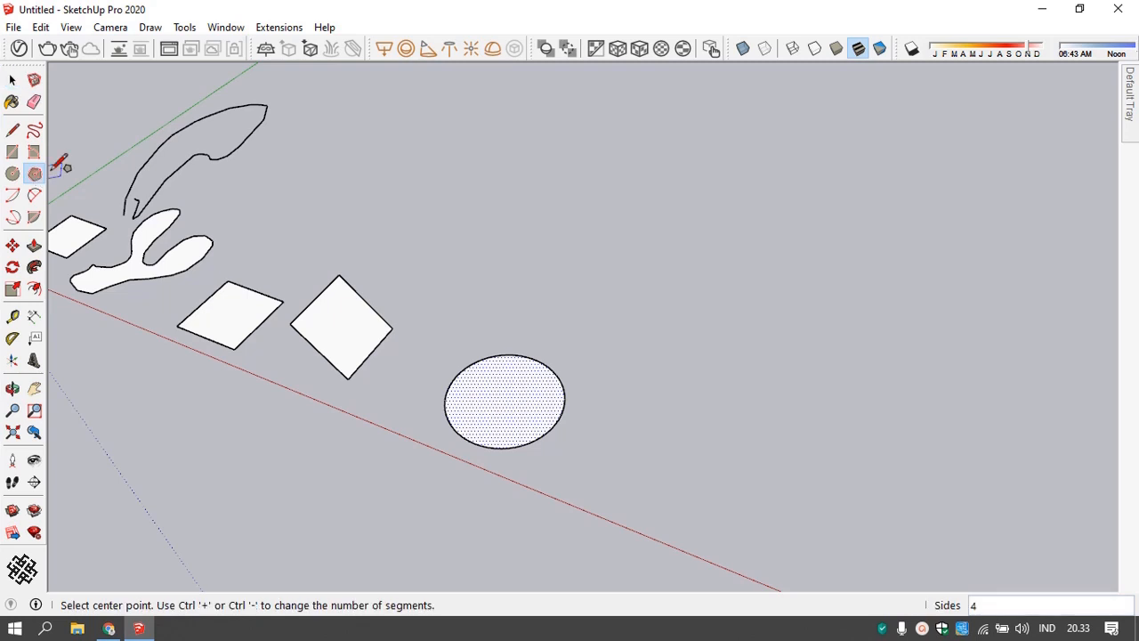
pyautogui.click(464, 272)
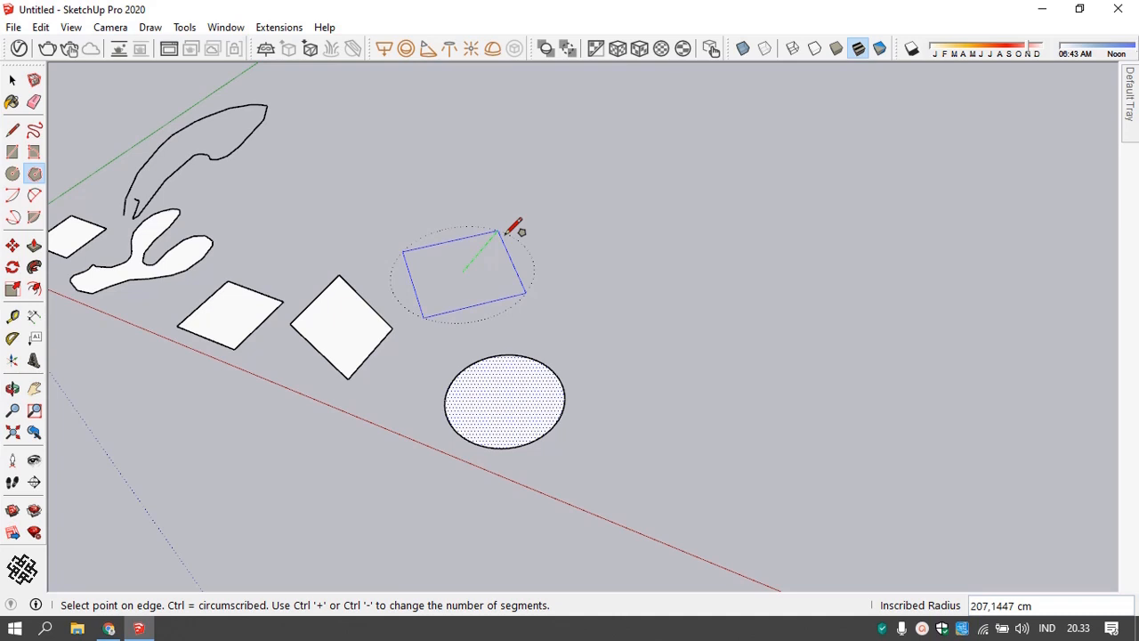
pyautogui.press('Escape')
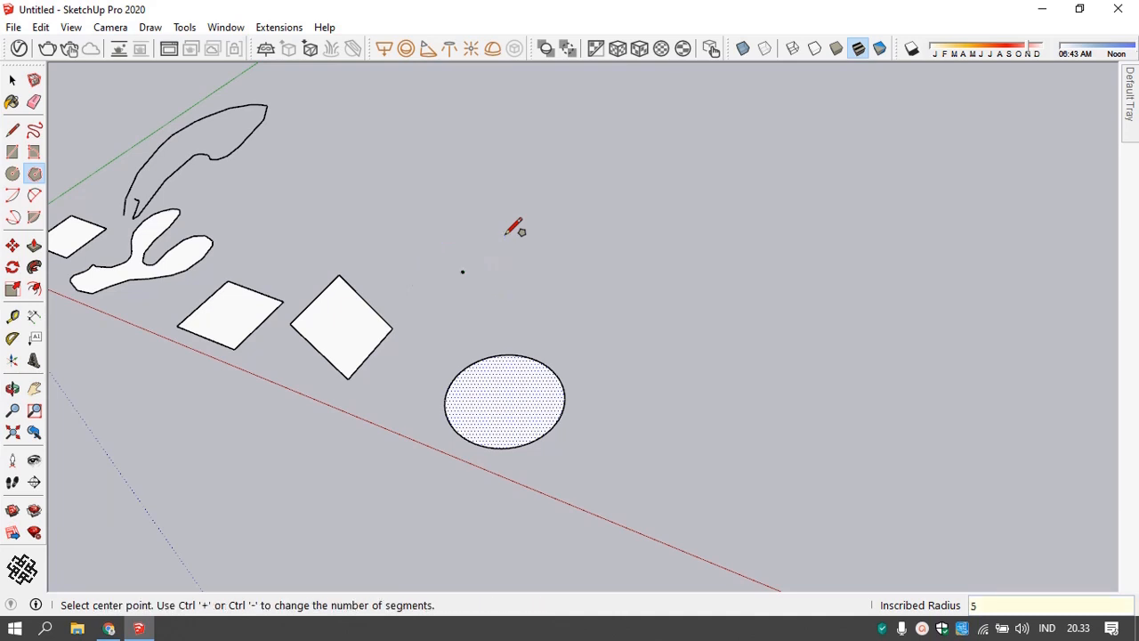
pyautogui.press('space')
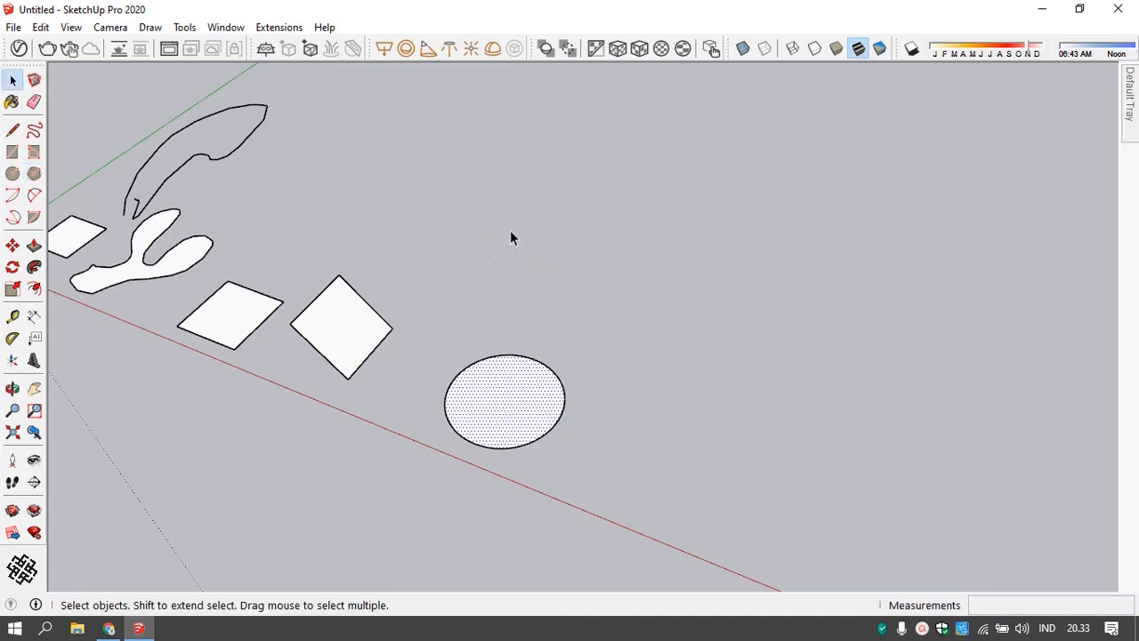
# - Draw a 3-sided polygon with an inscribed radius of about 125 cm between the rotated rectangle and the circle, trying higher side counts first
pyautogui.click(34, 173)
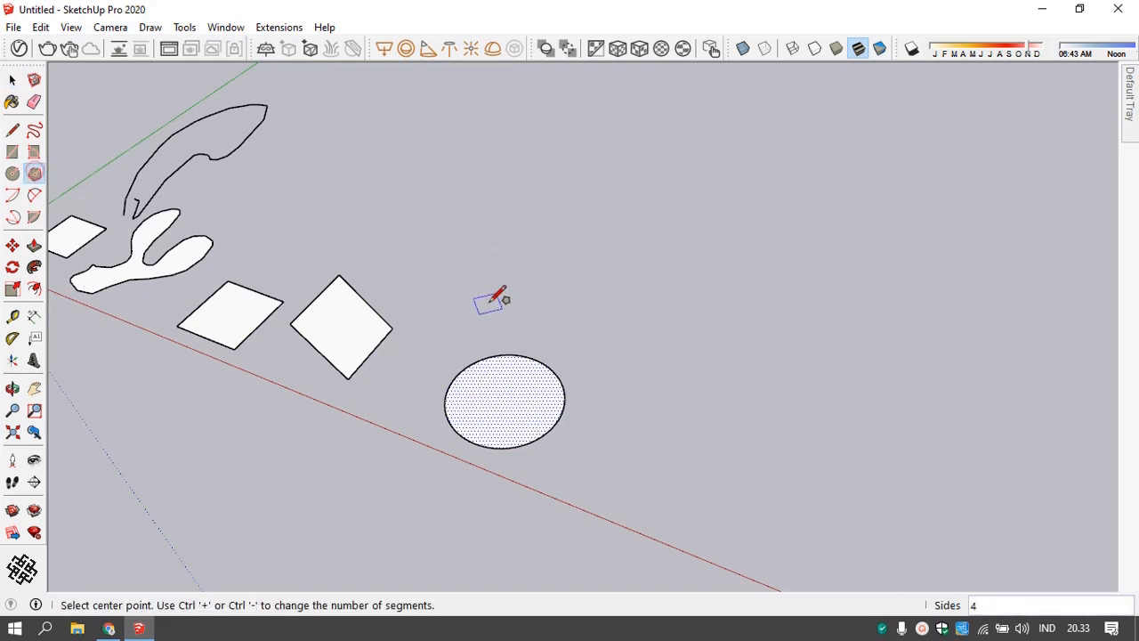
pyautogui.click(454, 292)
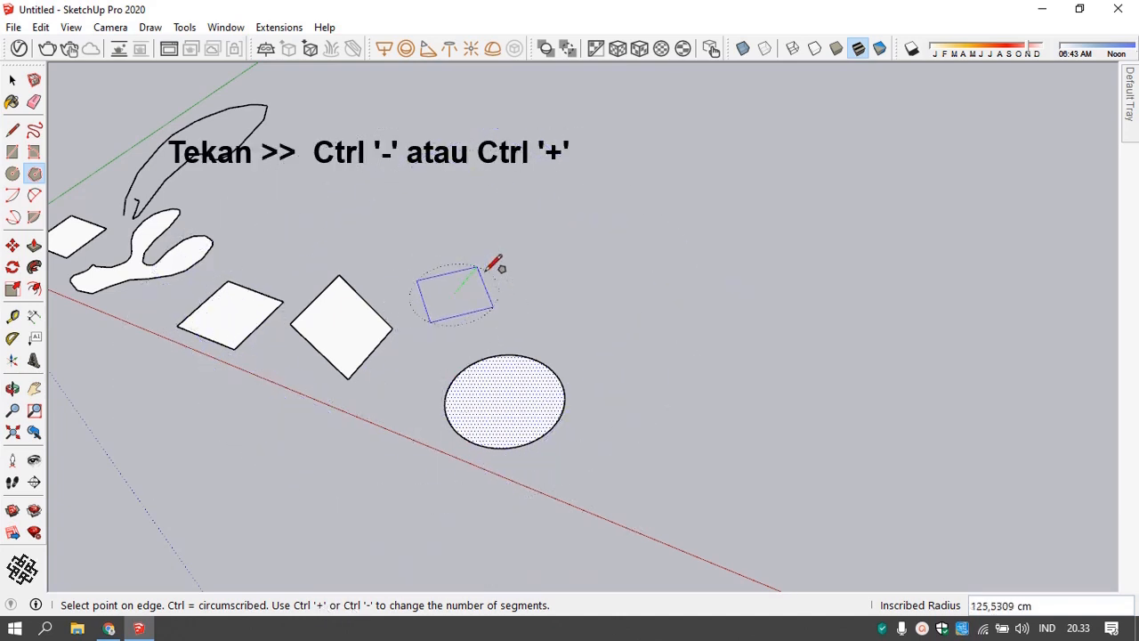
pyautogui.hotkey('ctrl', '+')
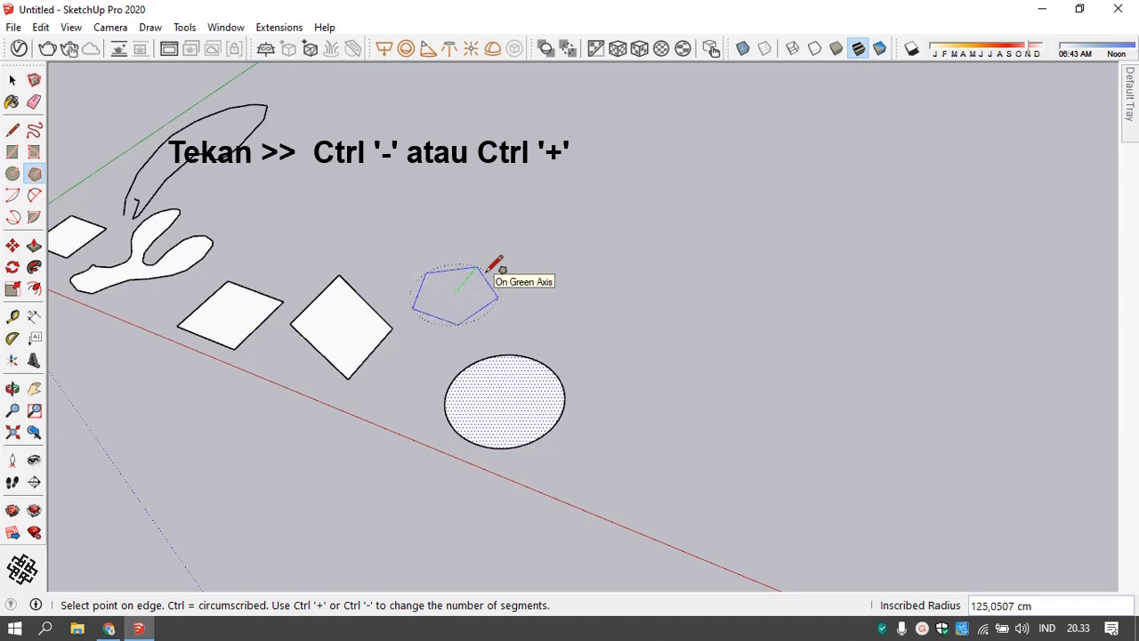
pyautogui.hotkey('ctrl', '+')
pyautogui.hotkey('ctrl', '+')
pyautogui.hotkey('ctrl', '+')
pyautogui.hotkey('ctrl', '+')
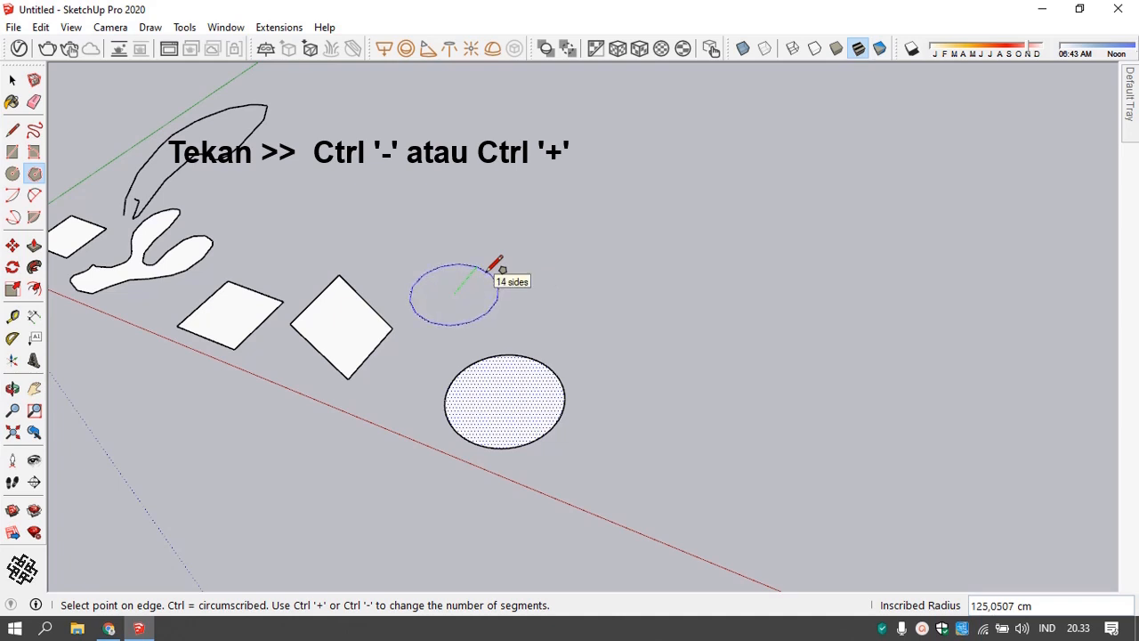
pyautogui.hotkey('ctrl', '-')
pyautogui.hotkey('ctrl', '-')
pyautogui.hotkey('ctrl', '-')
pyautogui.hotkey('ctrl', '-')
pyautogui.hotkey('ctrl', '-')
pyautogui.hotkey('ctrl', '-')
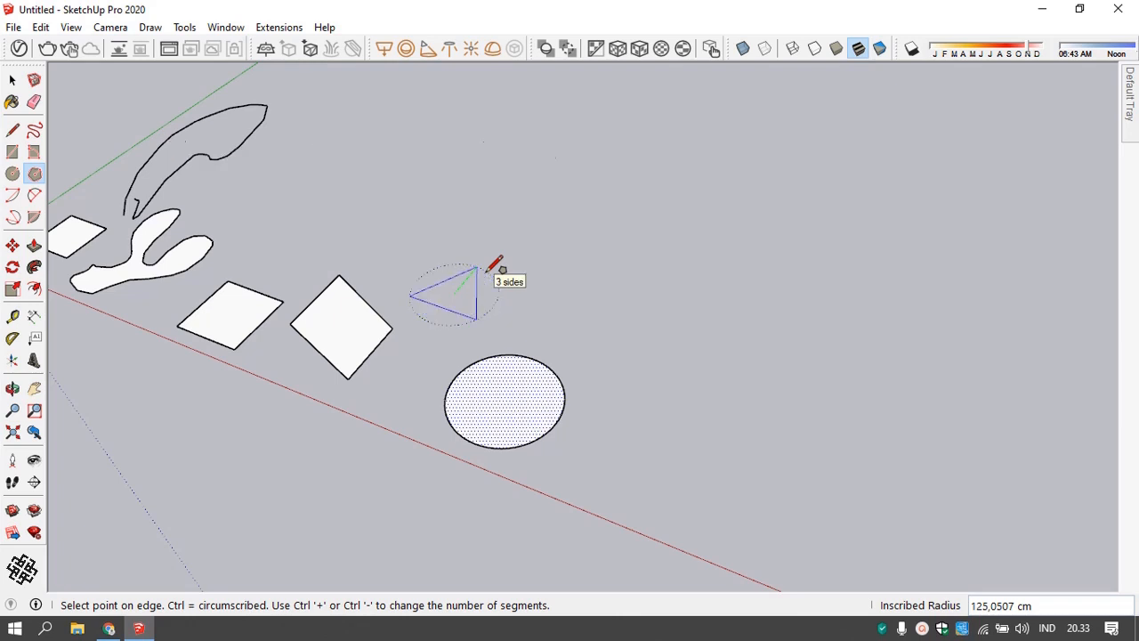
pyautogui.click(488, 269)
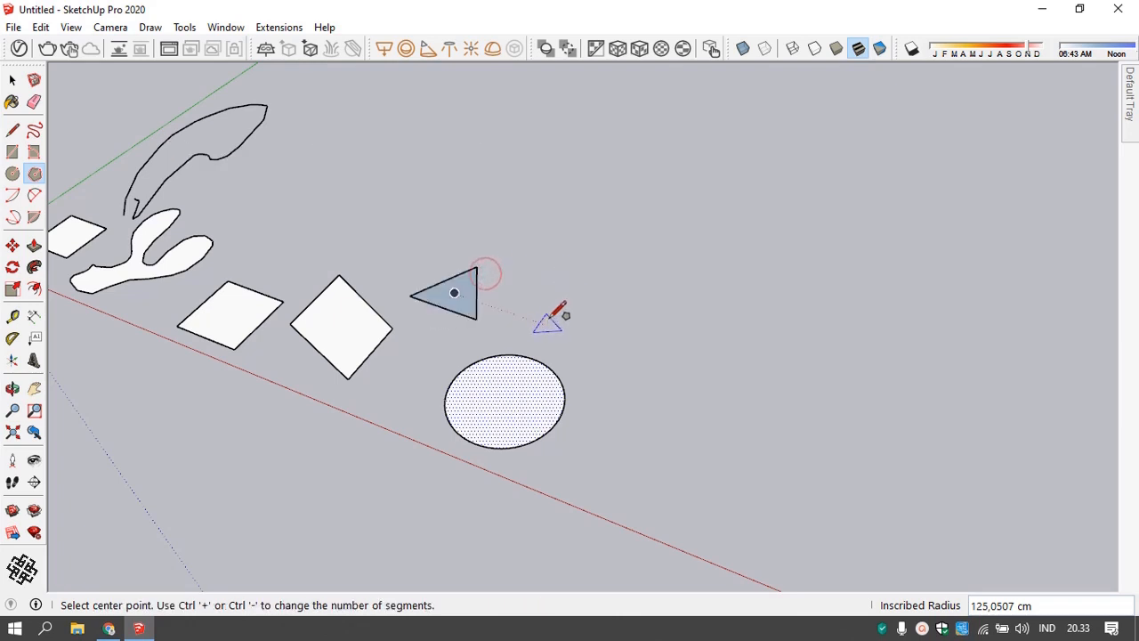
# - Draw a 4-sided polygon of about 145 cm inscribed radius beside the triangle and a 5-sided one of about 193 cm beside the circle
pyautogui.click(564, 294)
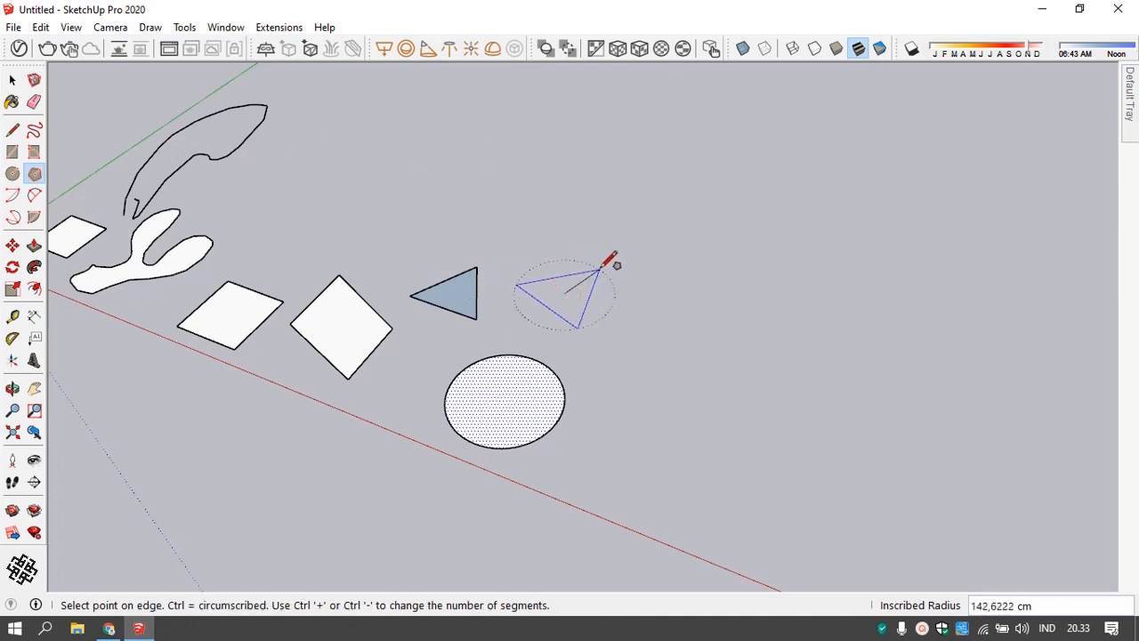
pyautogui.hotkey('ctrl', '+')
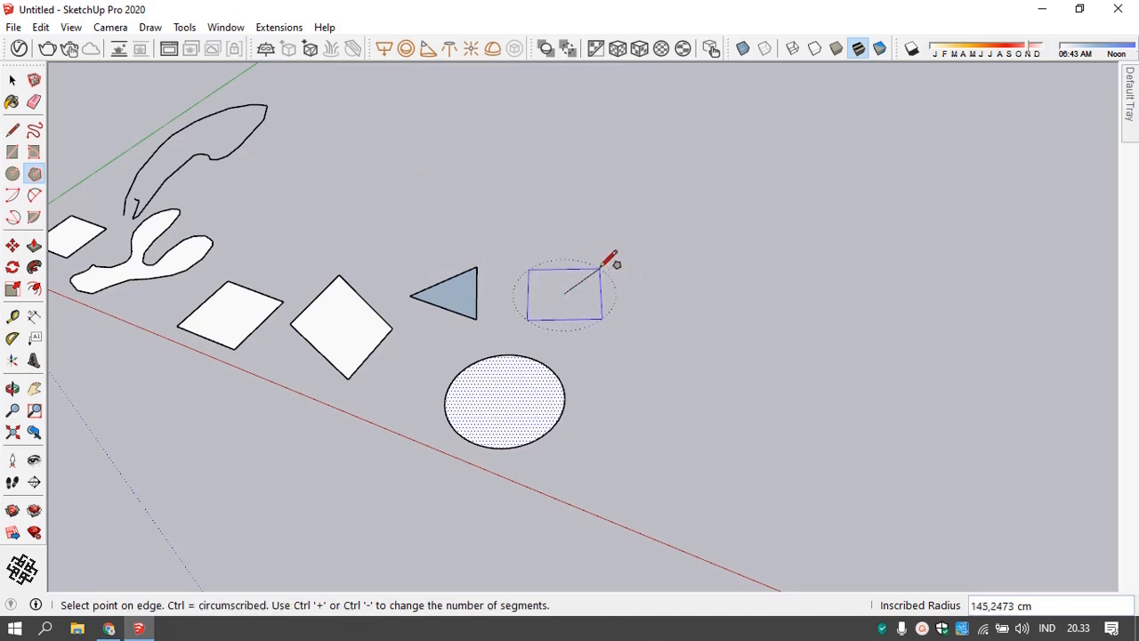
pyautogui.click(600, 268)
pyautogui.click(650, 397)
pyautogui.hotkey('ctrl', '+')
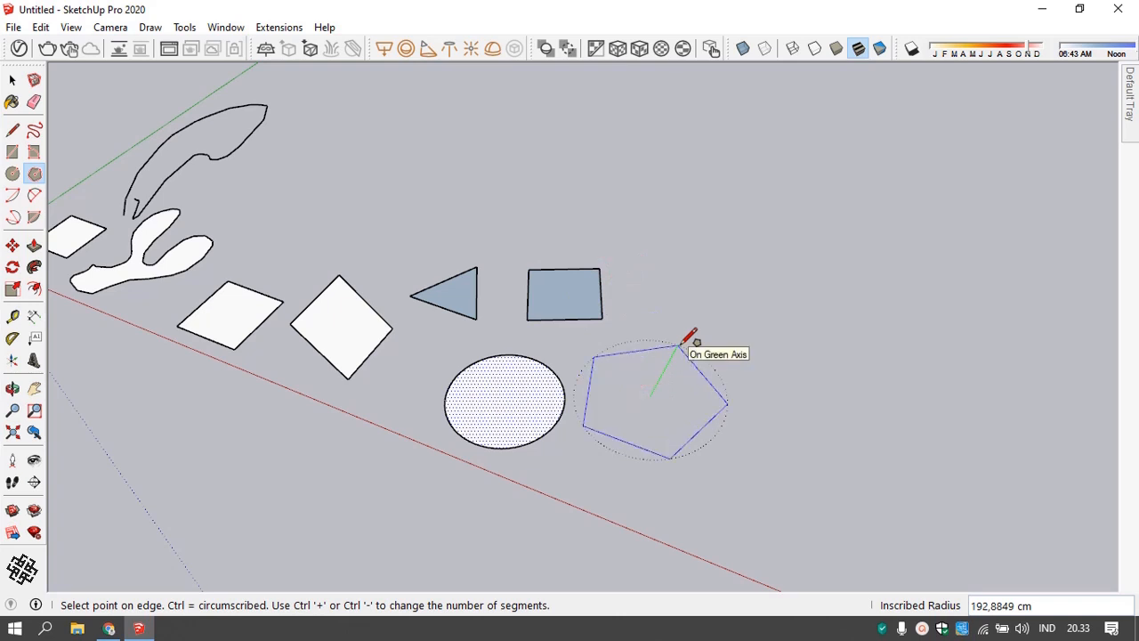
pyautogui.click(680, 346)
# - Draw a 6-sided polygon of about 162 cm circumscribed radius beyond the 4-sided one and a 7-sided one of about 156 cm behind the triangle
pyautogui.click(712, 283)
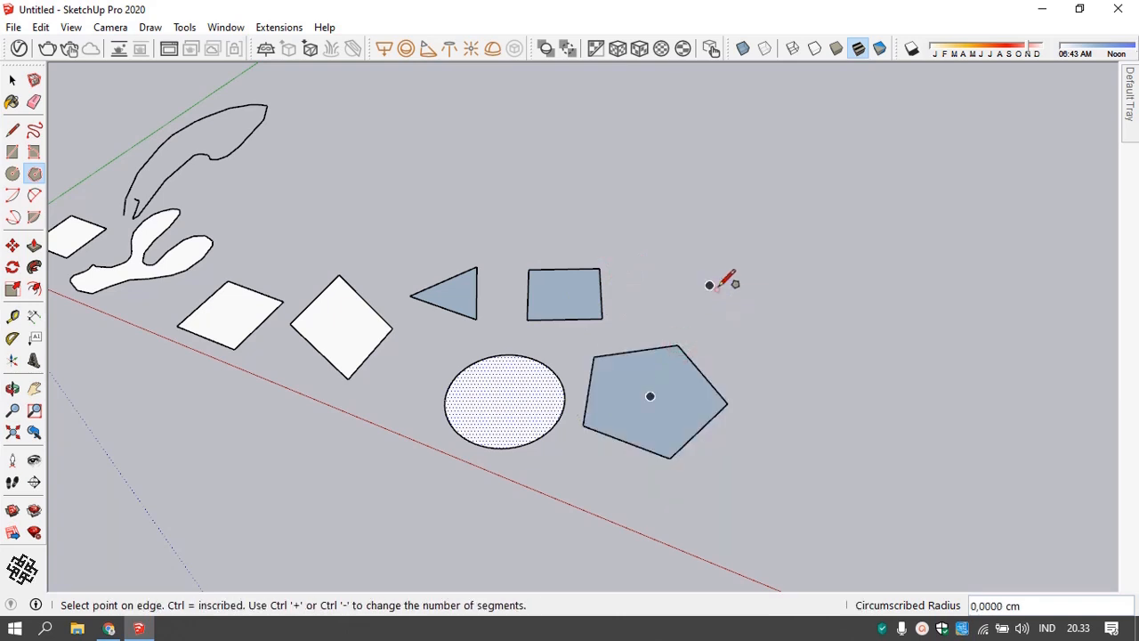
pyautogui.hotkey('ctrl', '+')
pyautogui.click(745, 252)
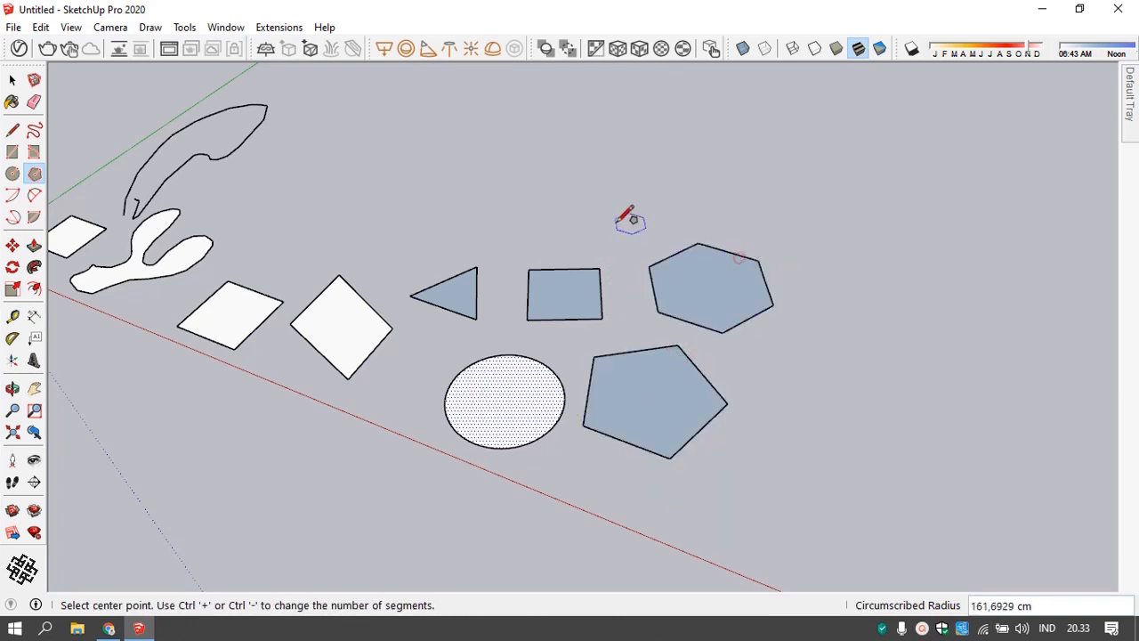
pyautogui.click(511, 223)
pyautogui.hotkey('ctrl', '+')
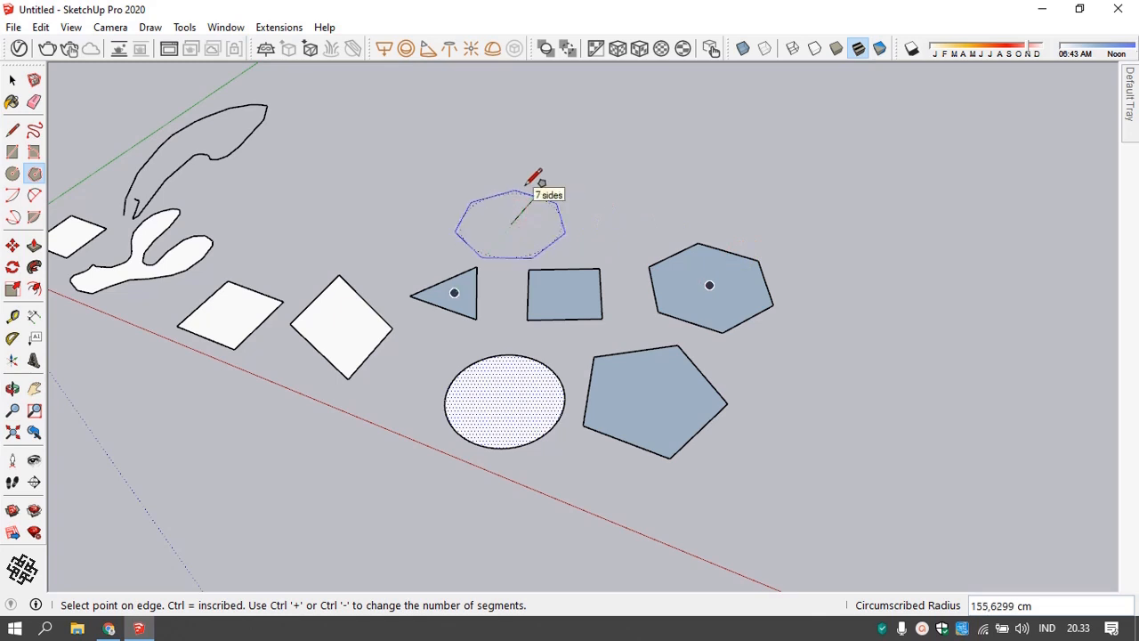
pyautogui.click(530, 187)
pyautogui.press('space')
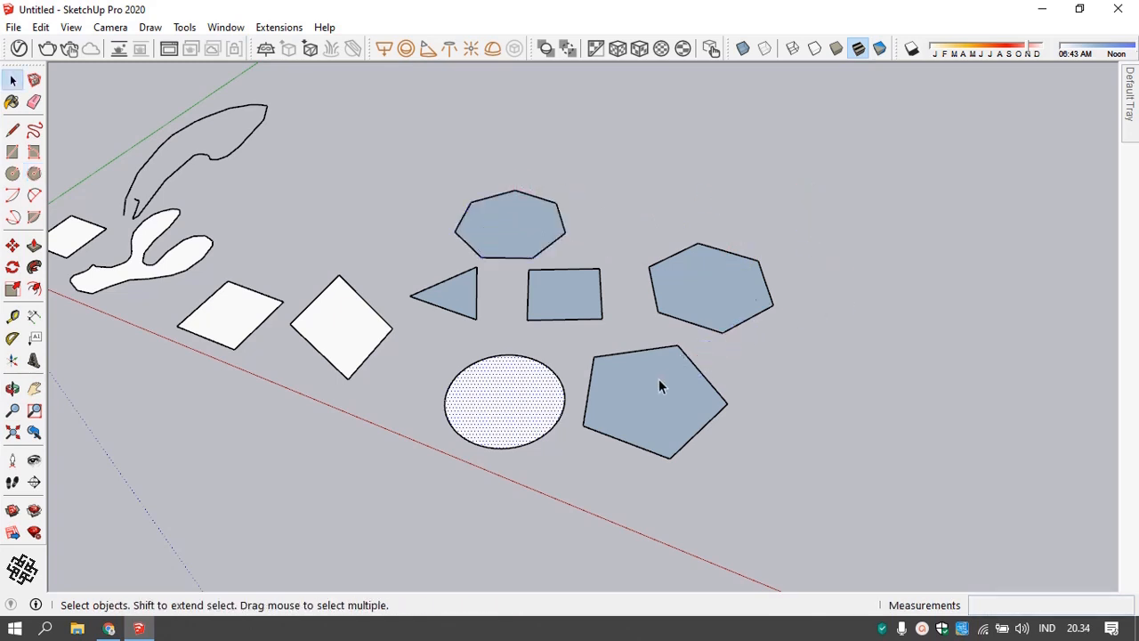
# - Reverse the faces of all five polygons together so their front sides point upward, and clear the selection
pyautogui.click(660, 381)
pyautogui.keyDown('shift'); pyautogui.click(691, 284); pyautogui.keyUp('shift')
pyautogui.keyDown('shift'); pyautogui.click(576, 283); pyautogui.keyUp('shift')
pyautogui.keyDown('shift'); pyautogui.click(454, 291); pyautogui.keyUp('shift')
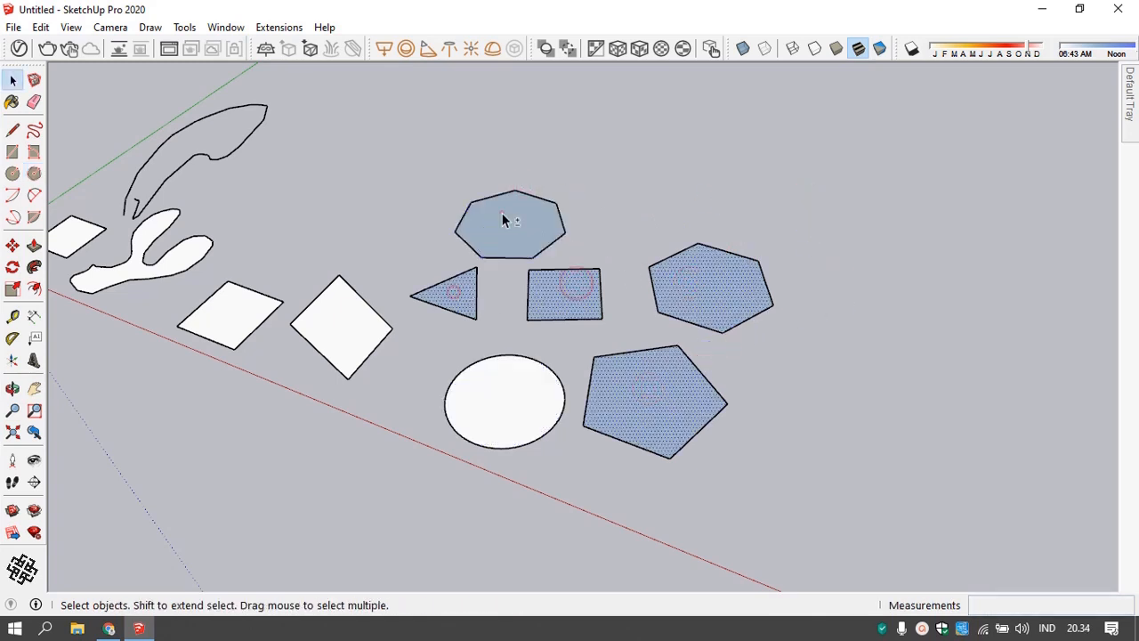
pyautogui.keyDown('shift'); pyautogui.click(503, 213); pyautogui.keyUp('shift')
pyautogui.rightClick(504, 215)
pyautogui.click(583, 395)
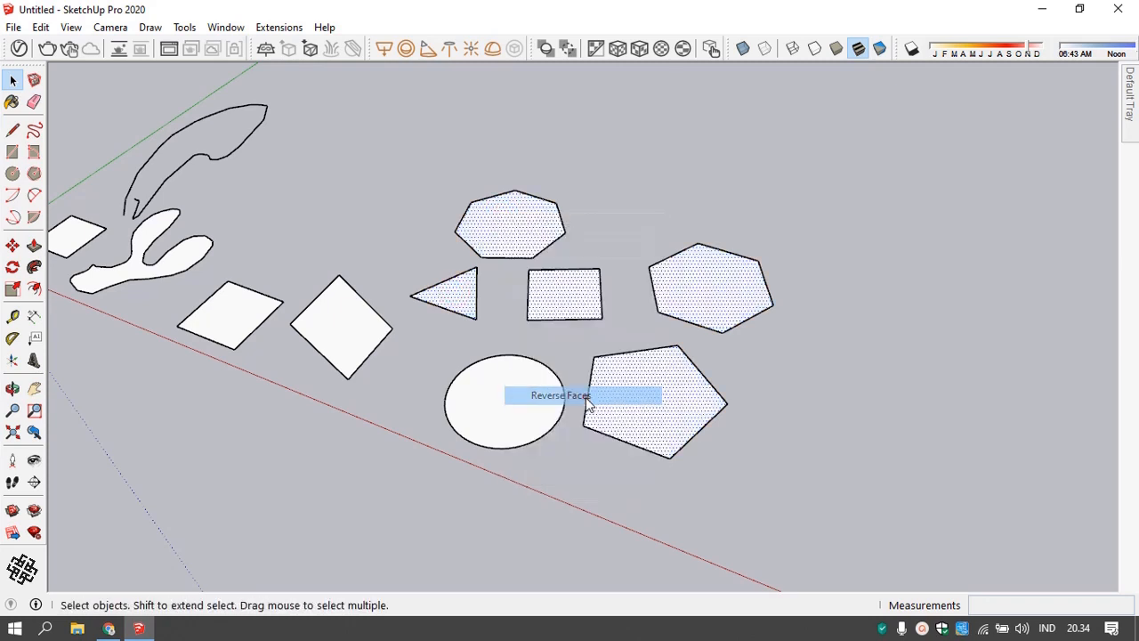
pyautogui.click(398, 212)
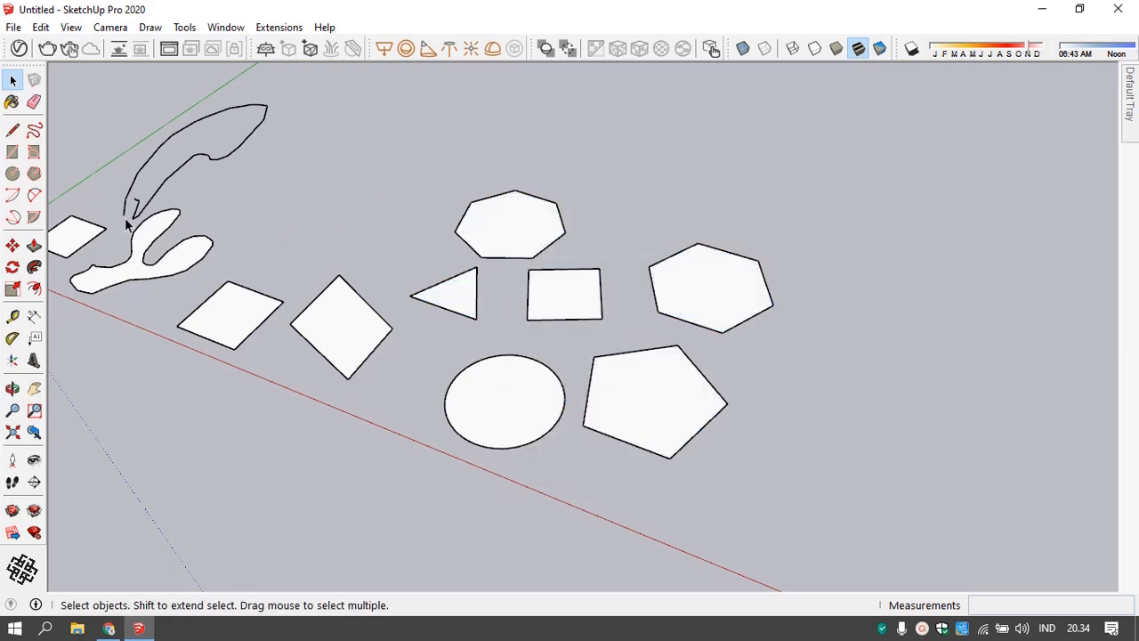
# - Draw an arc of about 78° from a center point with the Arc tool on the ground beyond the pentagon
pyautogui.click(12, 199)
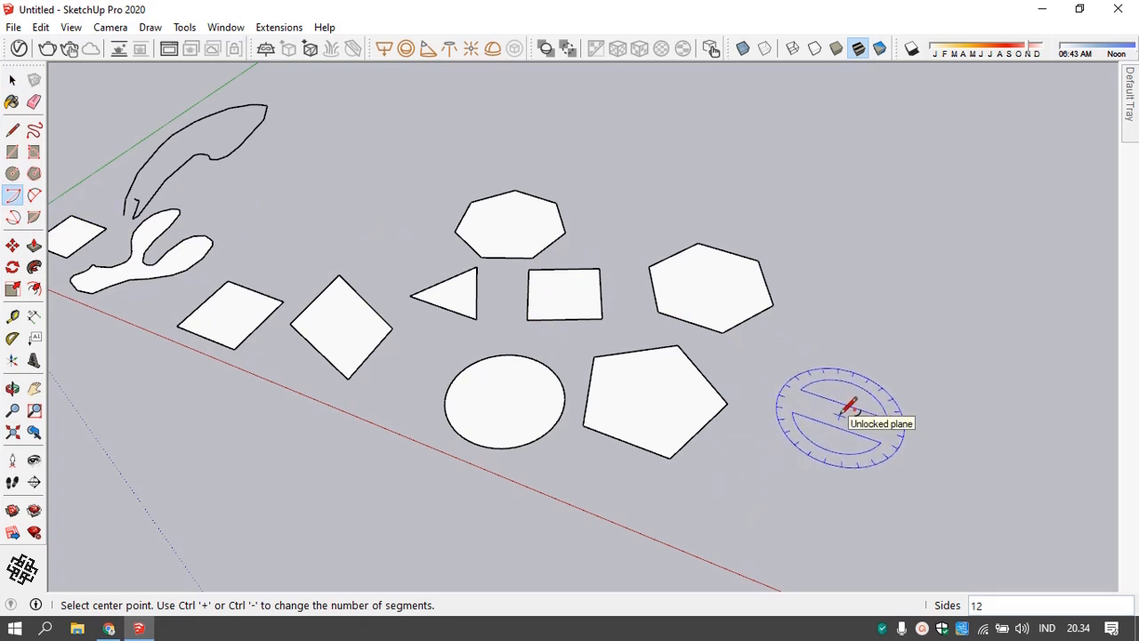
pyautogui.click(810, 414)
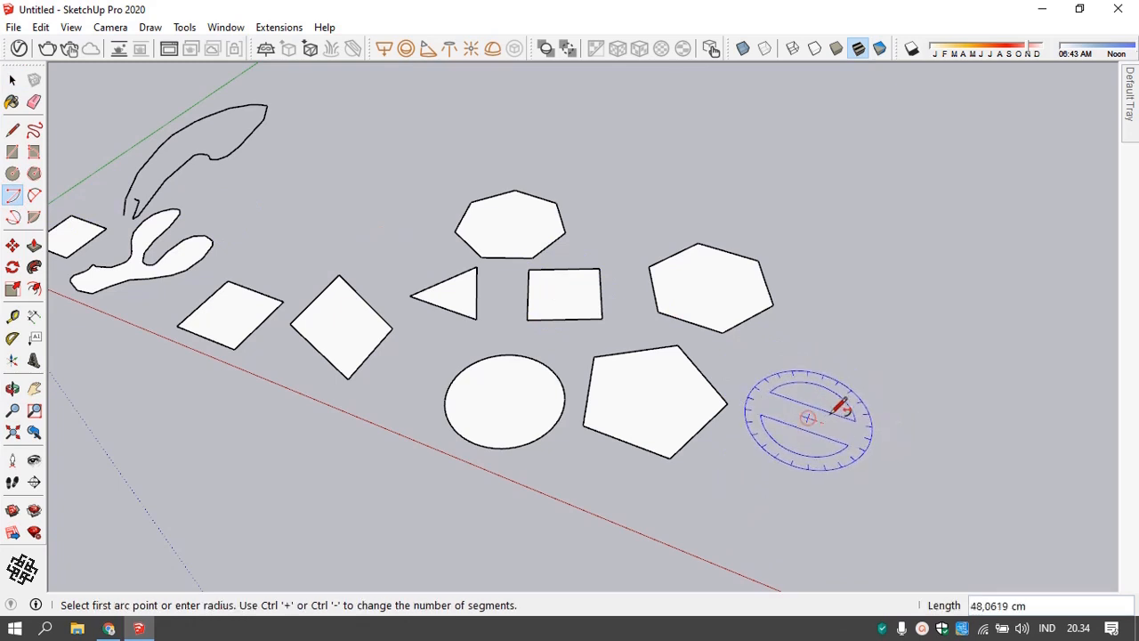
pyautogui.click(932, 456)
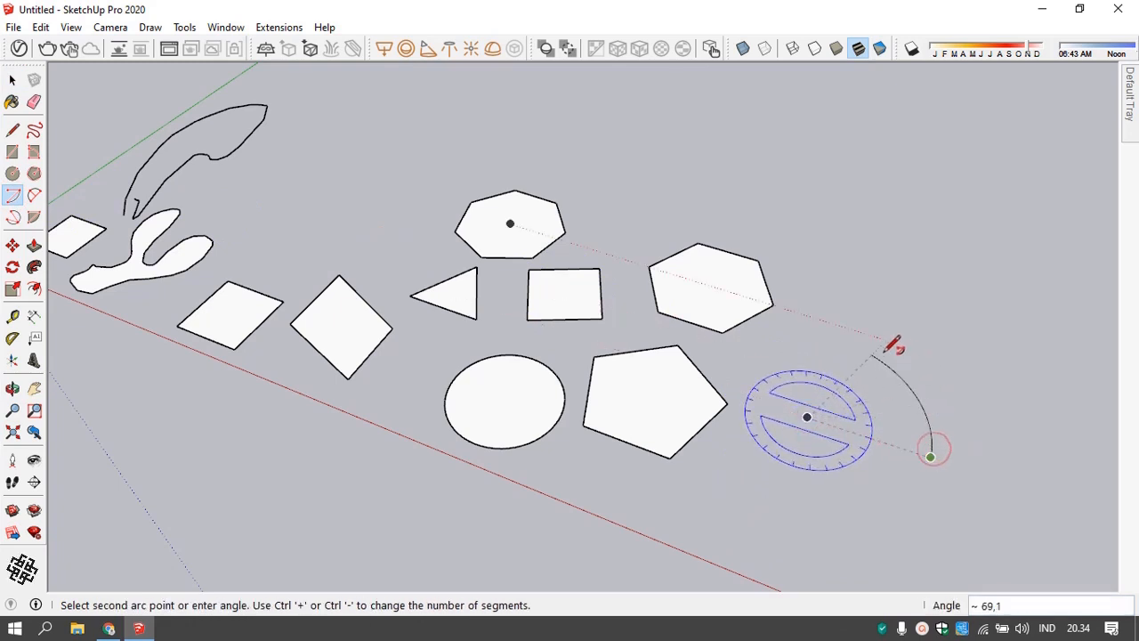
pyautogui.click(858, 346)
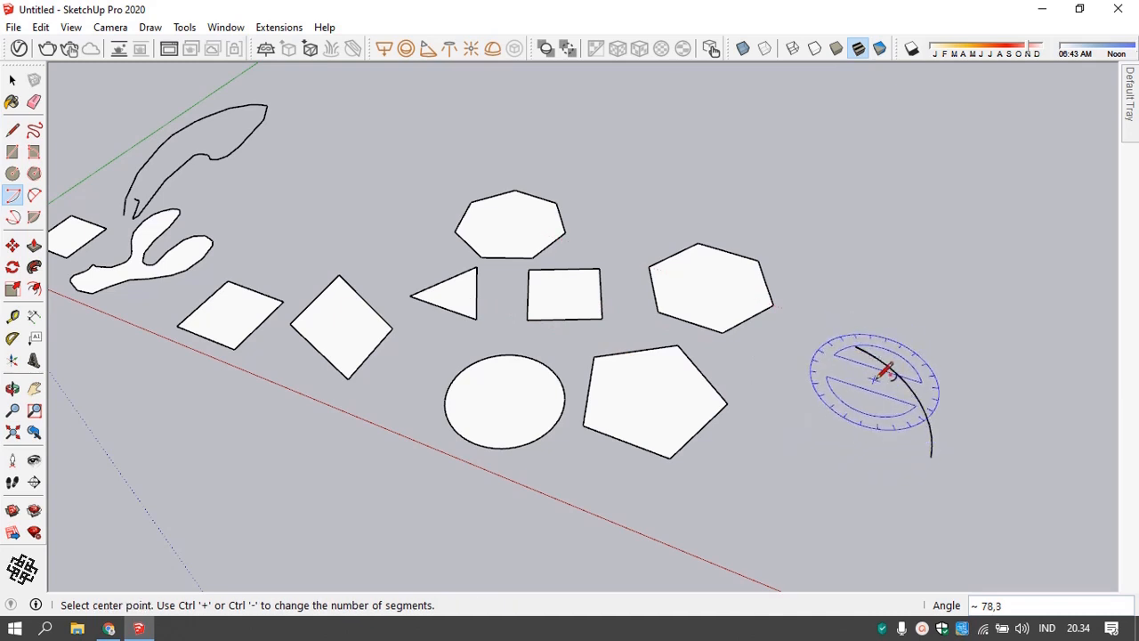
pyautogui.press('space')
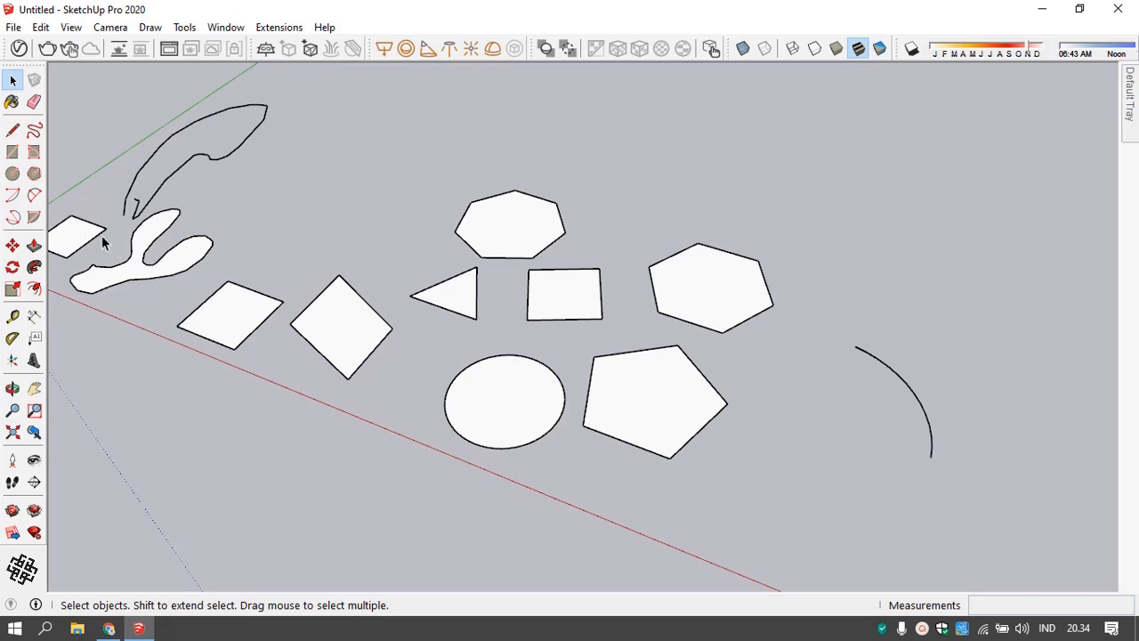
# - Draw a 2 Point Arc with a bulge of about 125 cm on the ground beside the open freehand outline
pyautogui.click(34, 196)
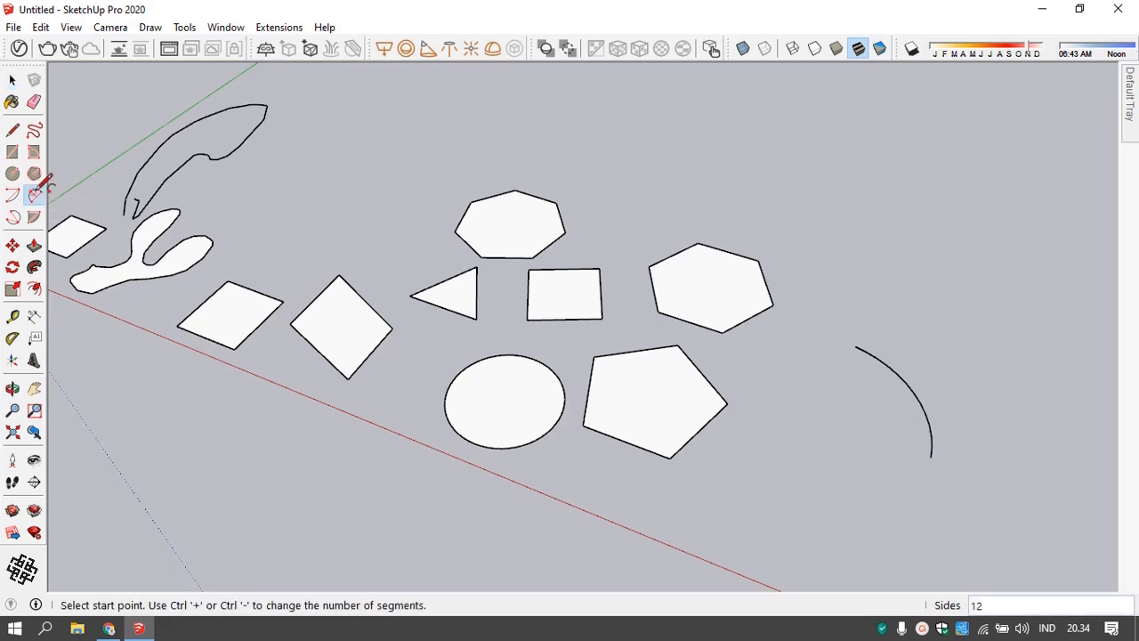
pyautogui.click(286, 212)
pyautogui.click(334, 169)
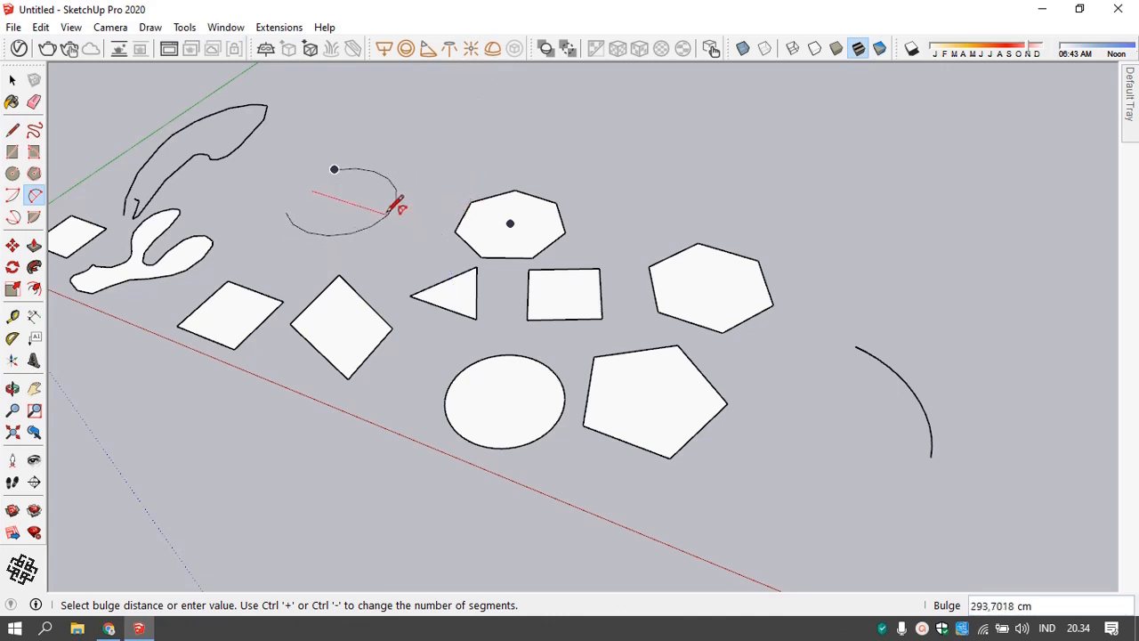
pyautogui.click(340, 203)
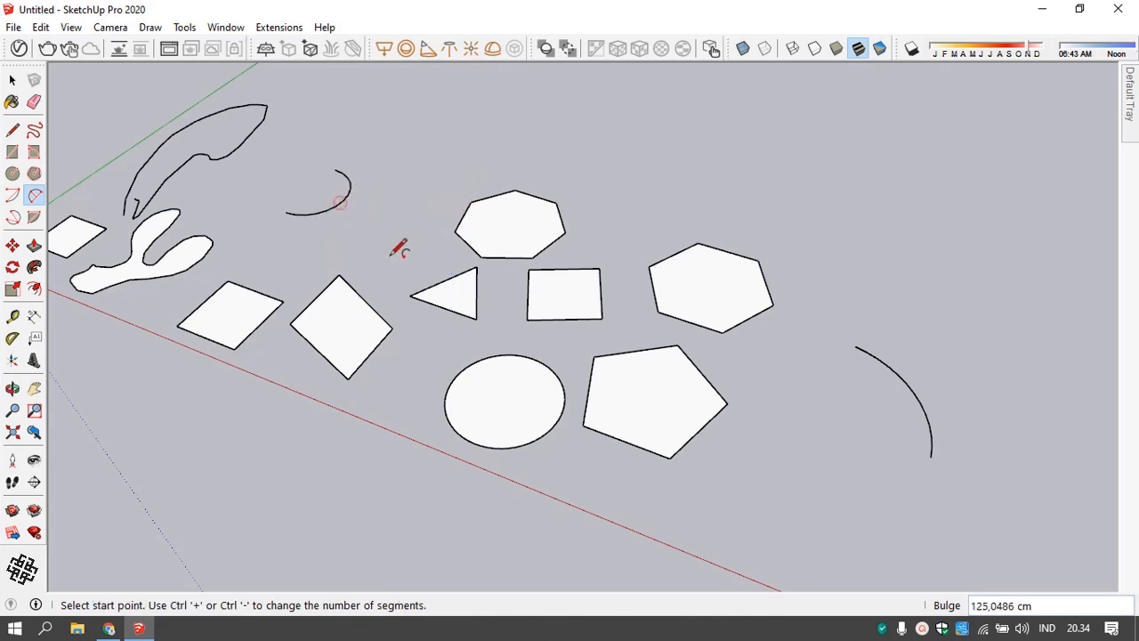
# - Draw a 3 Point Arc of about 282° on the ground between the pentagon and the red axis
pyautogui.click(13, 221)
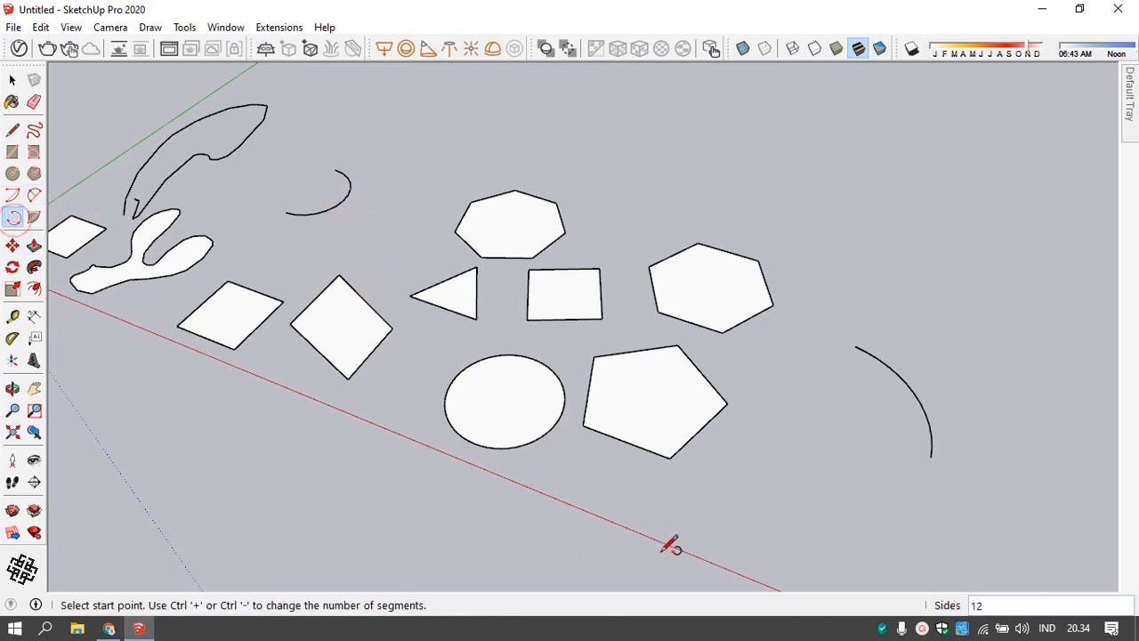
pyautogui.click(725, 528)
pyautogui.click(799, 449)
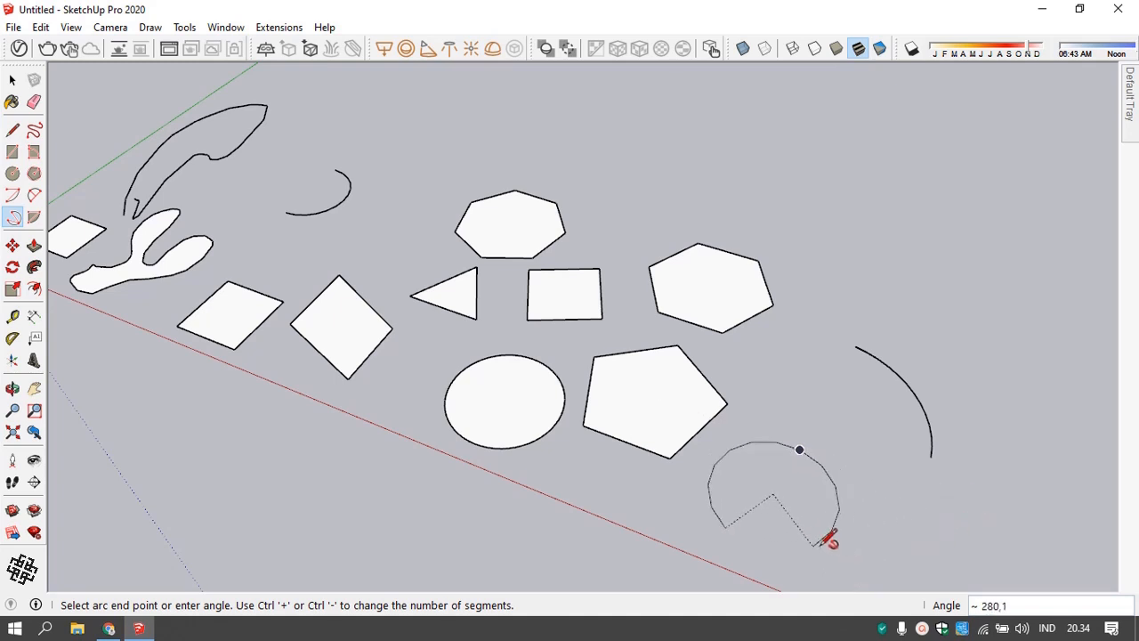
pyautogui.click(812, 545)
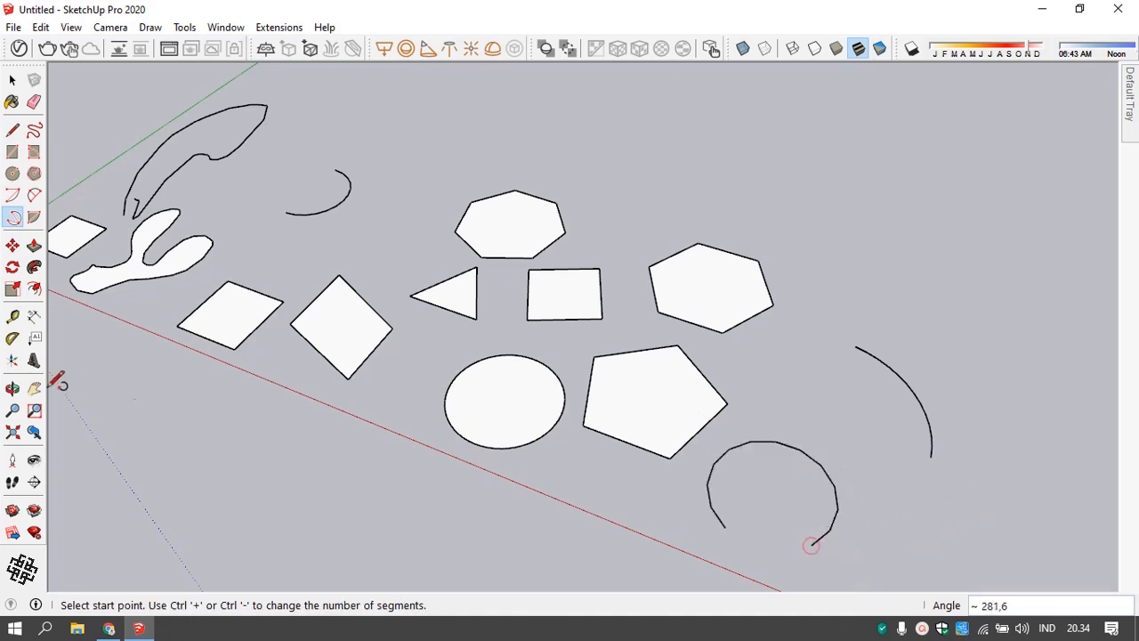
# - Draw a pie-shaped sector with the Pie tool on the ground beyond the hexagon
pyautogui.click(34, 217)
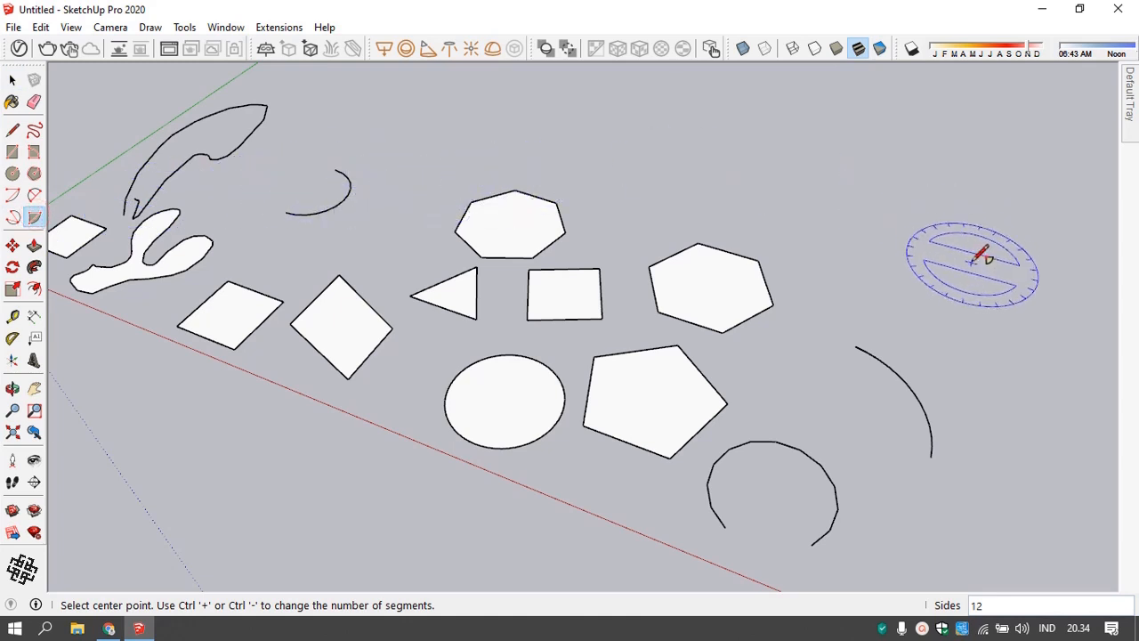
pyautogui.click(940, 281)
pyautogui.click(1040, 293)
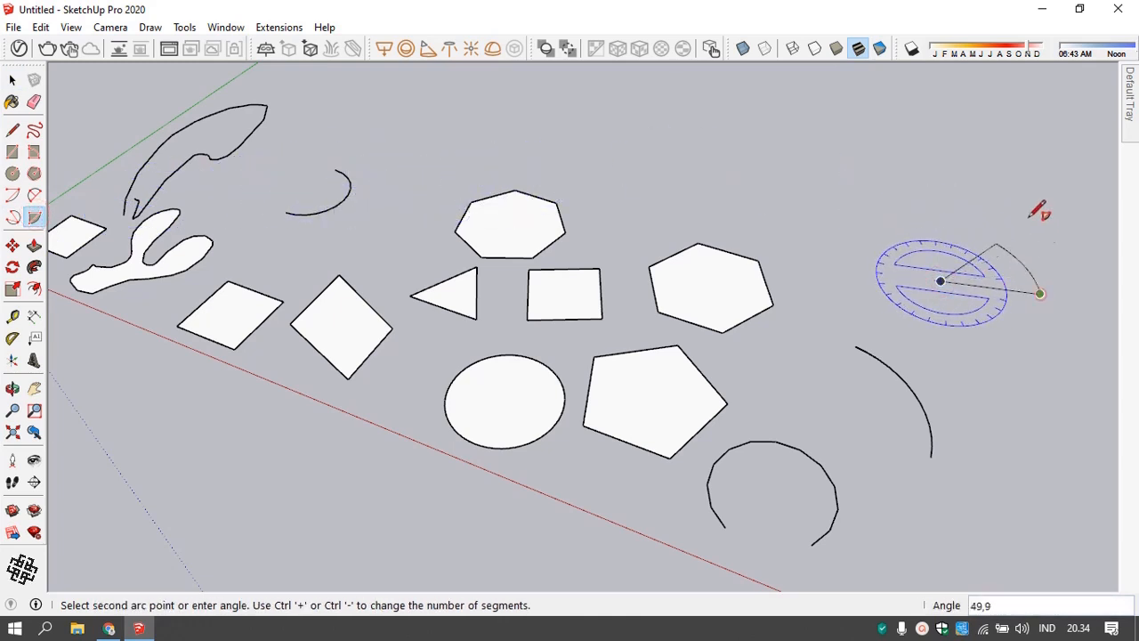
pyautogui.click(888, 222)
pyautogui.press('space')
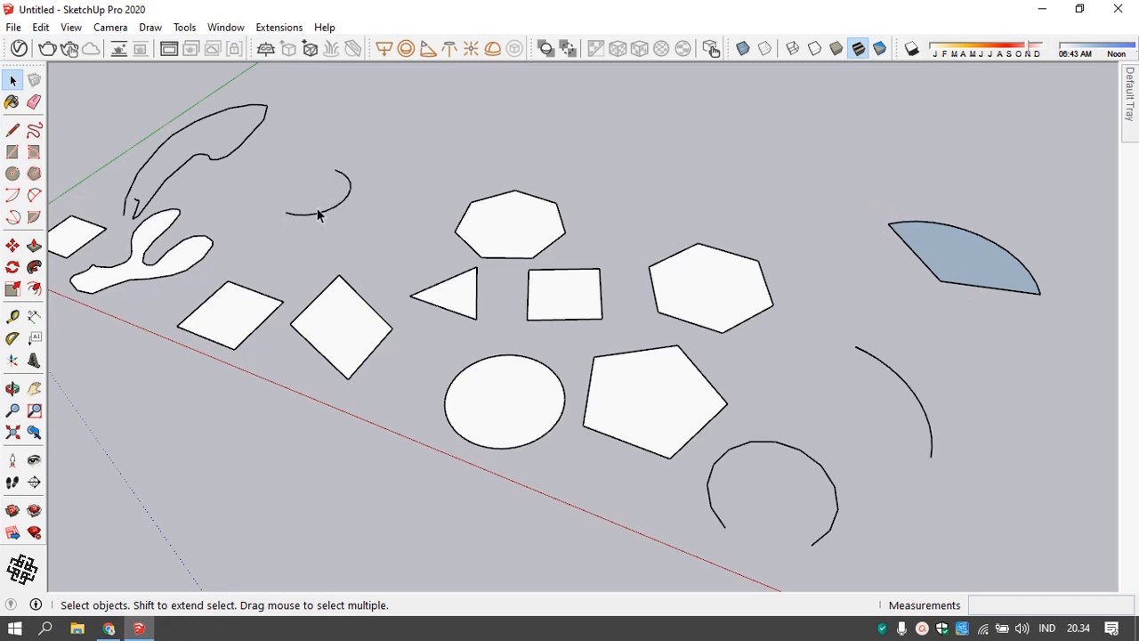
# - Draw a 180° pie on the ground behind the heptagon
pyautogui.click(34, 216)
pyautogui.click(429, 152)
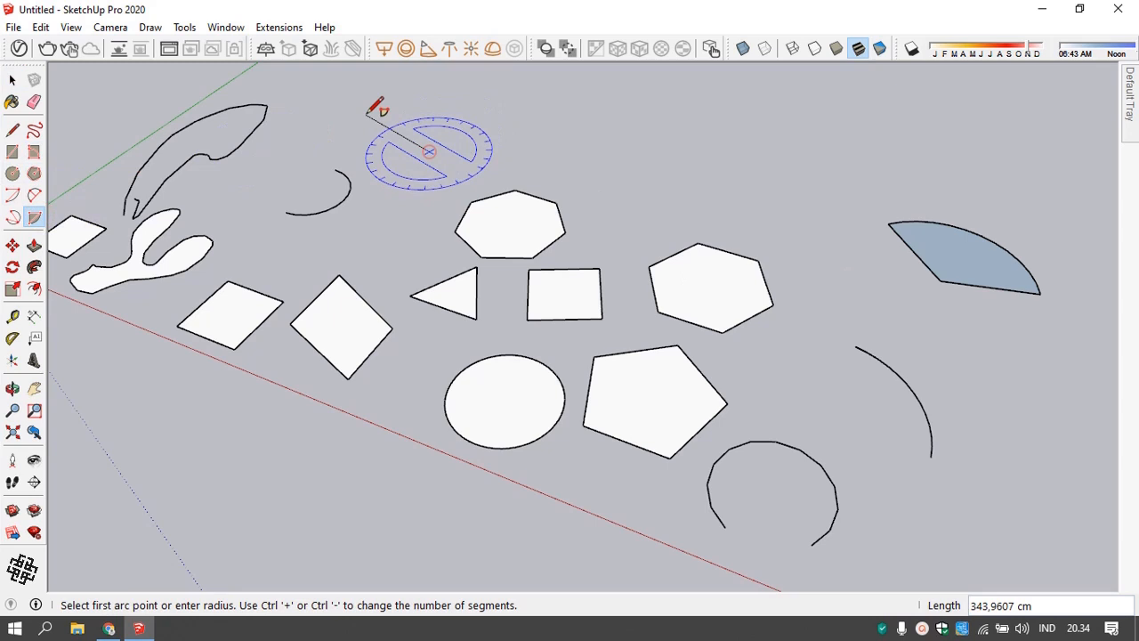
pyautogui.click(296, 113)
pyautogui.click(551, 177)
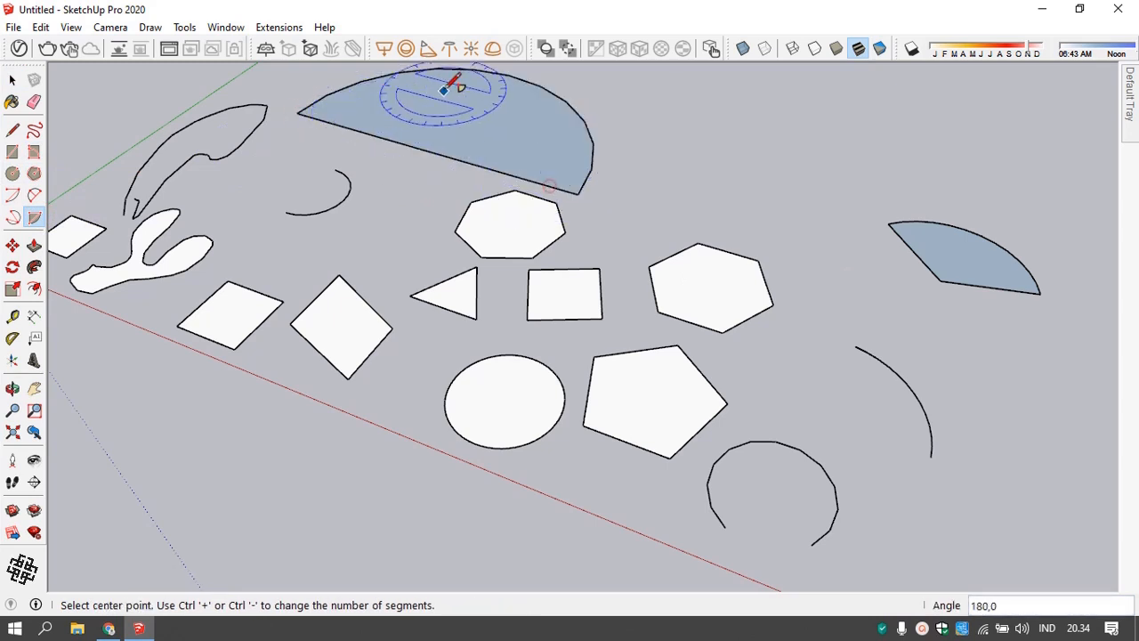
pyautogui.press('space')
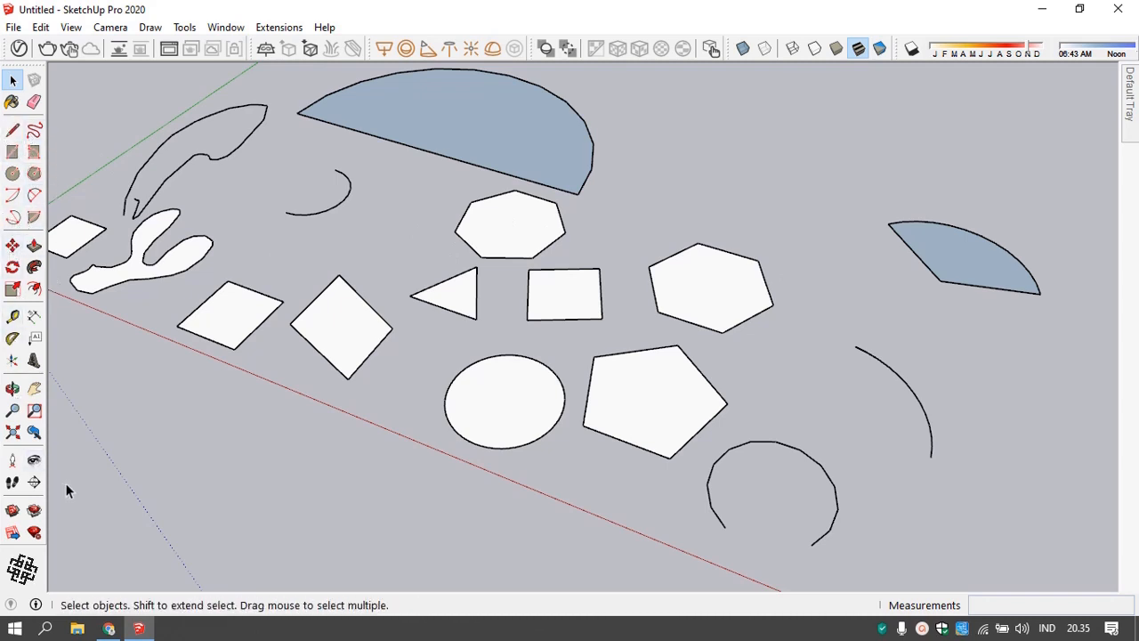
# - Show the Drawing toolbar and undock it as a floating palette over the model
pyautogui.rightClick(23, 485)
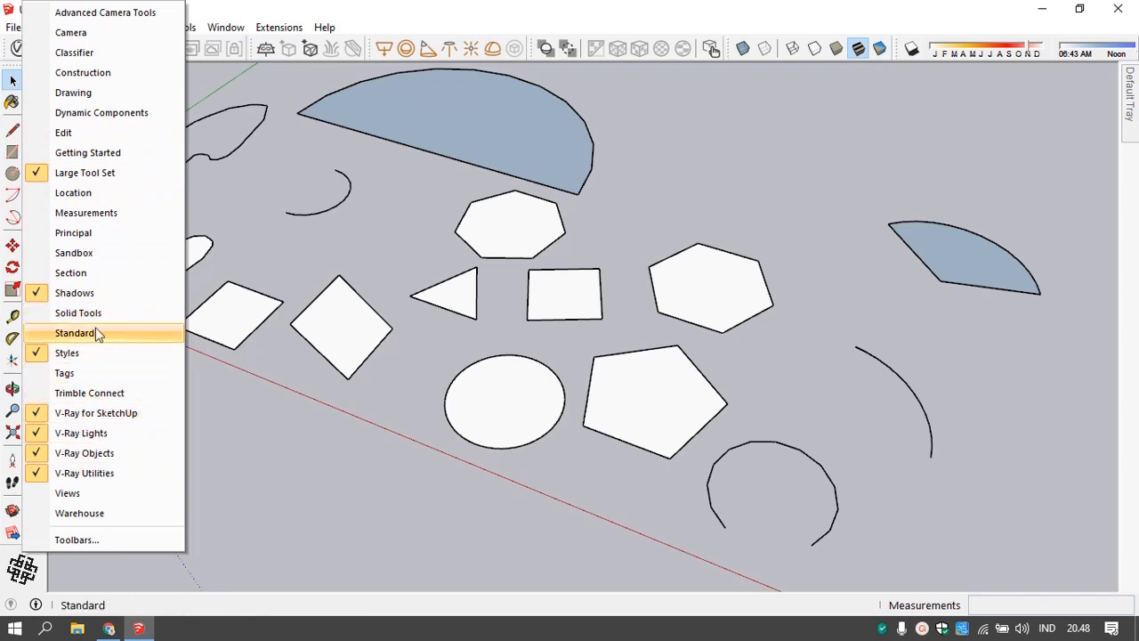
pyautogui.click(72, 92)
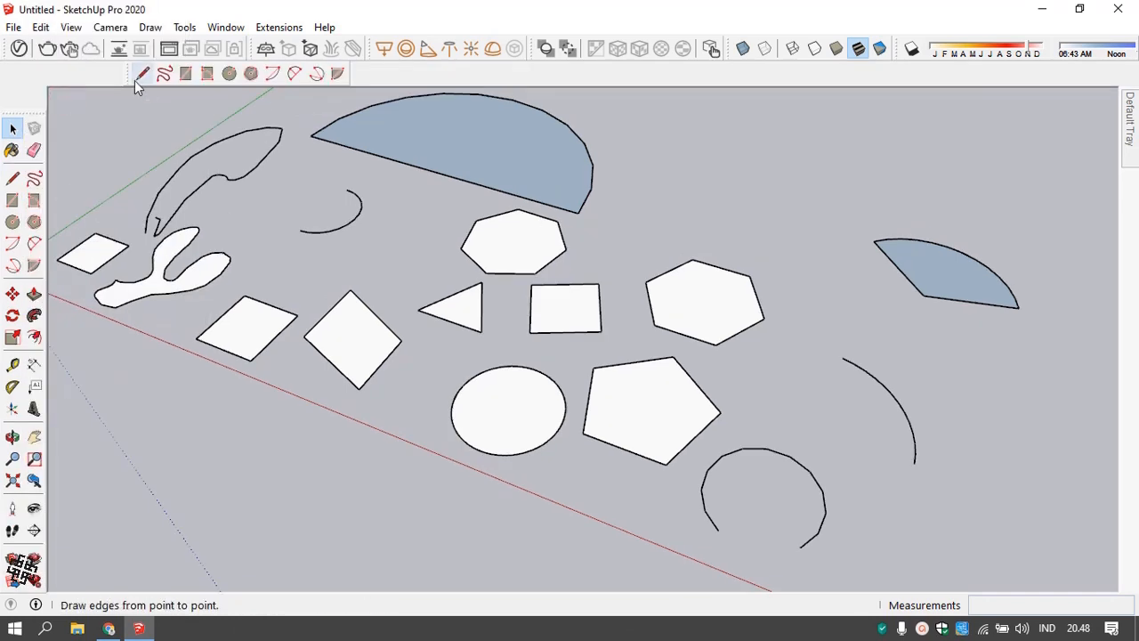
pyautogui.moveTo(140, 139)
pyautogui.mouseDown()
pyautogui.moveTo(116, 166)
pyautogui.moveTo(135, 151)
pyautogui.mouseUp()
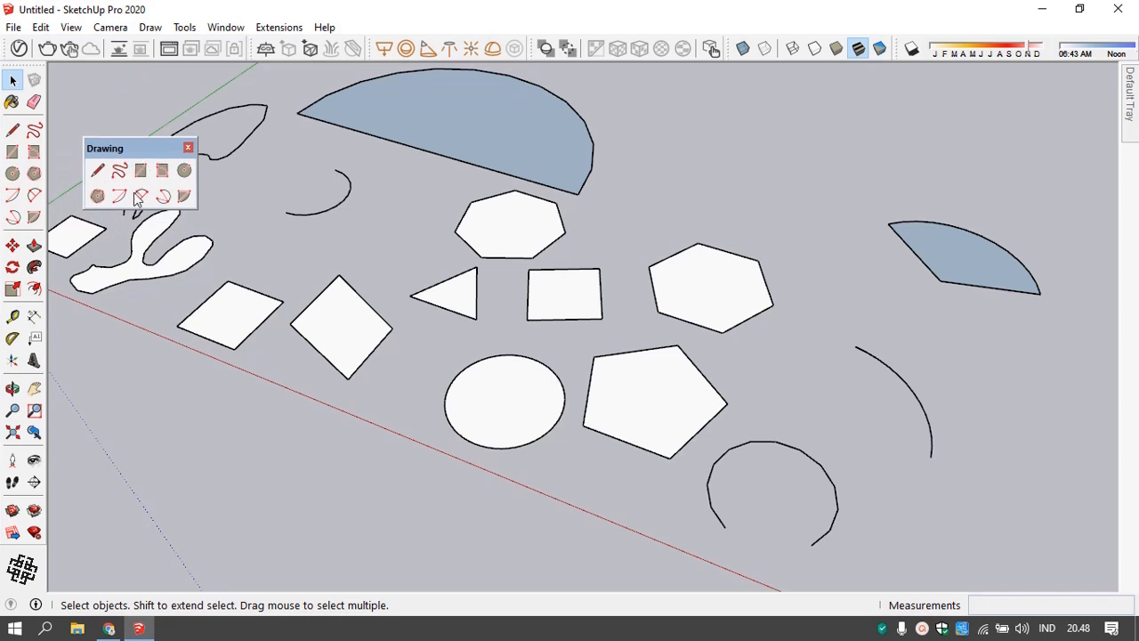
# - Show the Edit toolbar as a floating palette above the shapes and close the floating Drawing palette
pyautogui.rightClick(32, 252)
pyautogui.click(97, 151)
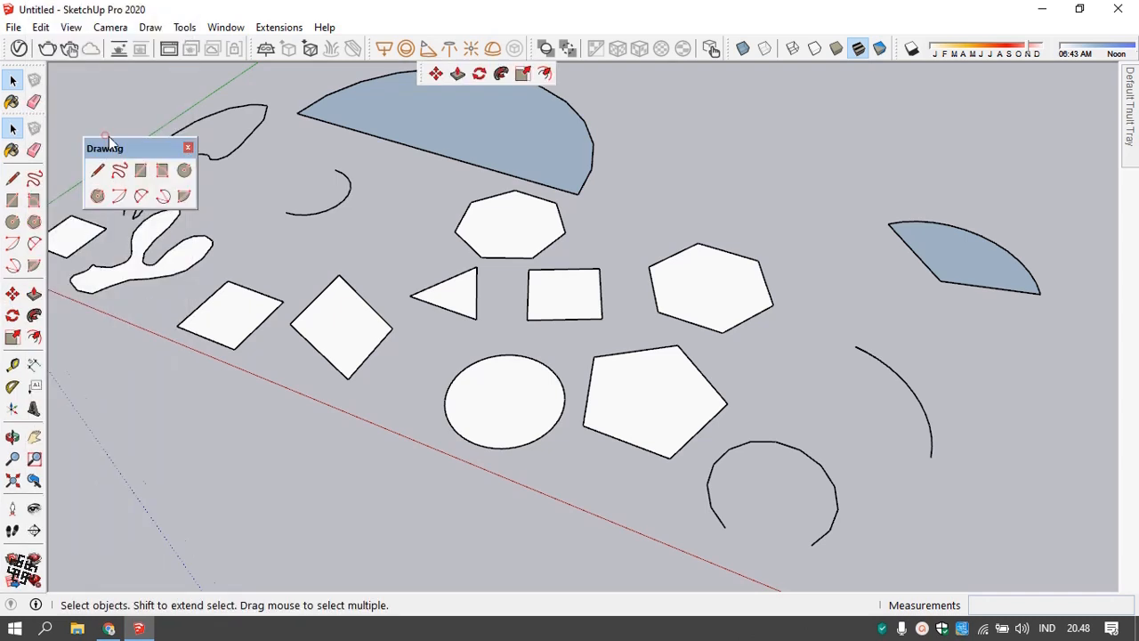
pyautogui.moveTo(422, 74)
pyautogui.mouseDown()
pyautogui.moveTo(347, 142)
pyautogui.moveTo(116, 224)
pyautogui.moveTo(129, 225)
pyautogui.mouseUp()
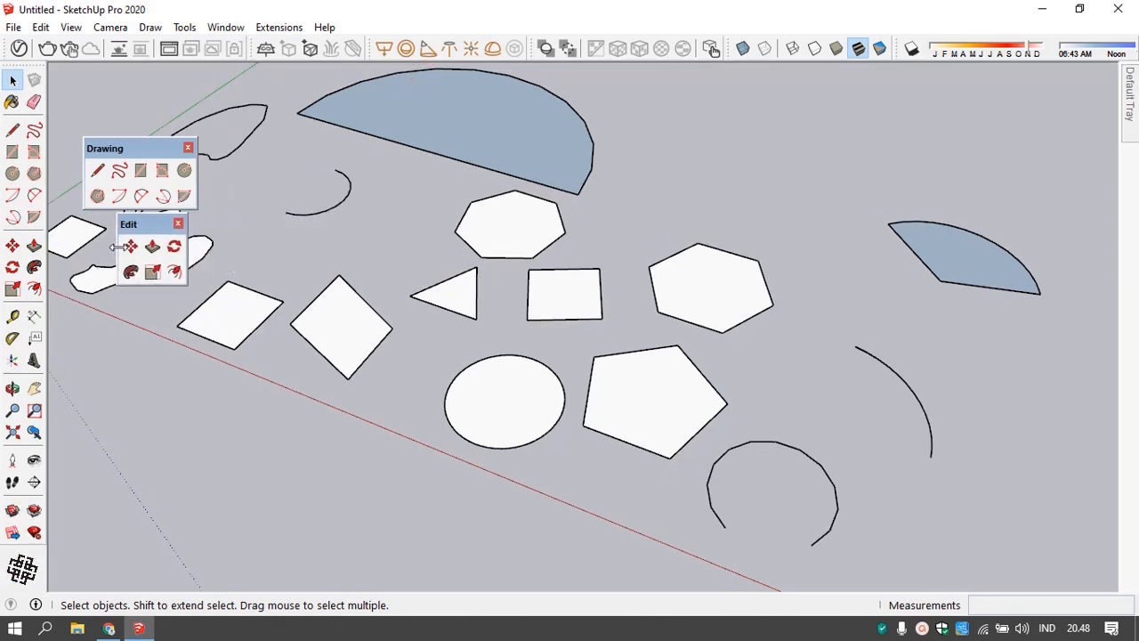
pyautogui.click(189, 148)
pyautogui.moveTo(147, 225)
pyautogui.mouseDown()
pyautogui.moveTo(507, 193)
pyautogui.moveTo(734, 142)
pyautogui.mouseUp()
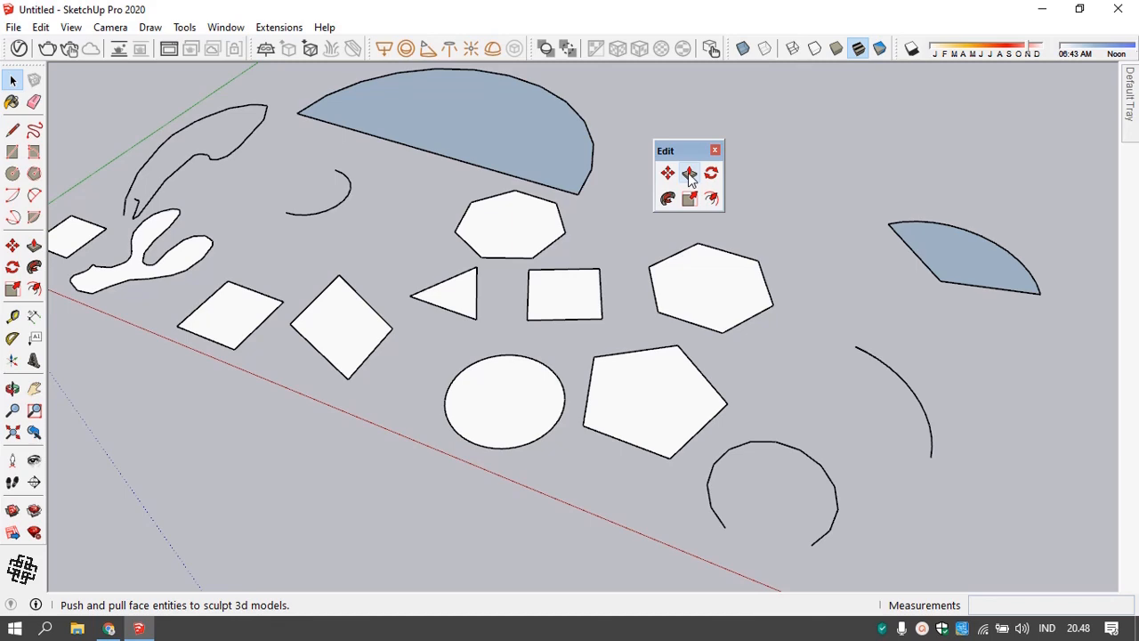
# - Pull the small rectangle nearest the origin up about 506 cm with Push/Pull
pyautogui.scroll(-5, 348, 412)
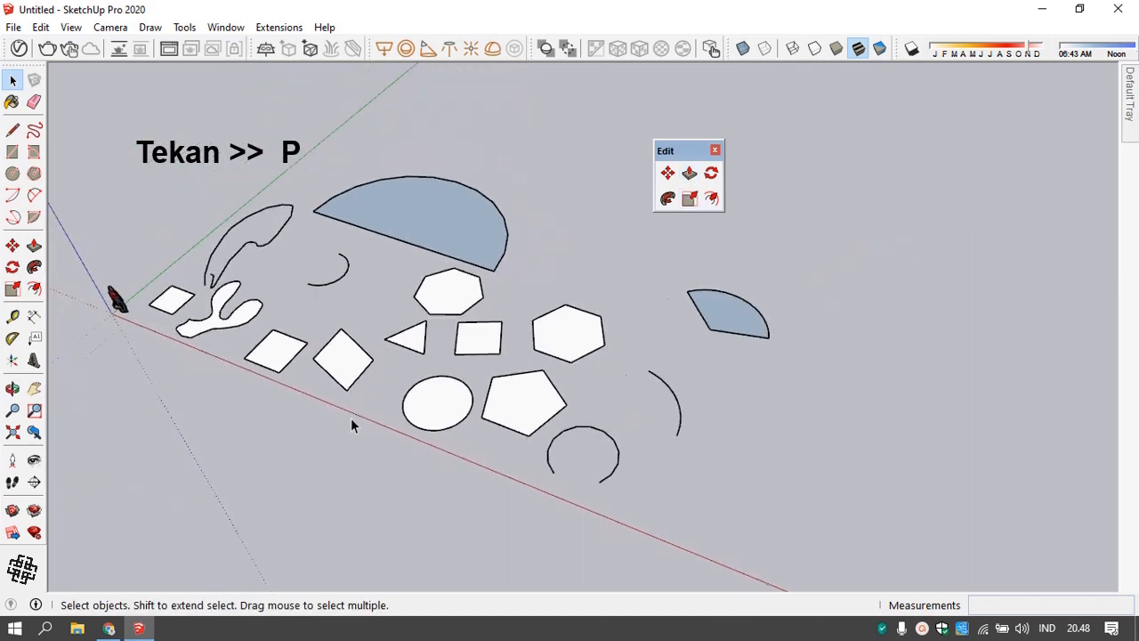
pyautogui.moveTo(350, 418); pyautogui.dragTo(407, 307, button='middle')
pyautogui.scroll(2, 267, 374)
pyautogui.moveTo(263, 375); pyautogui.dragTo(276, 463, button='middle')
pyautogui.keyDown('shift'); pyautogui.moveTo(276, 346); pyautogui.dragTo(531, 370, button='middle'); pyautogui.keyUp('shift')
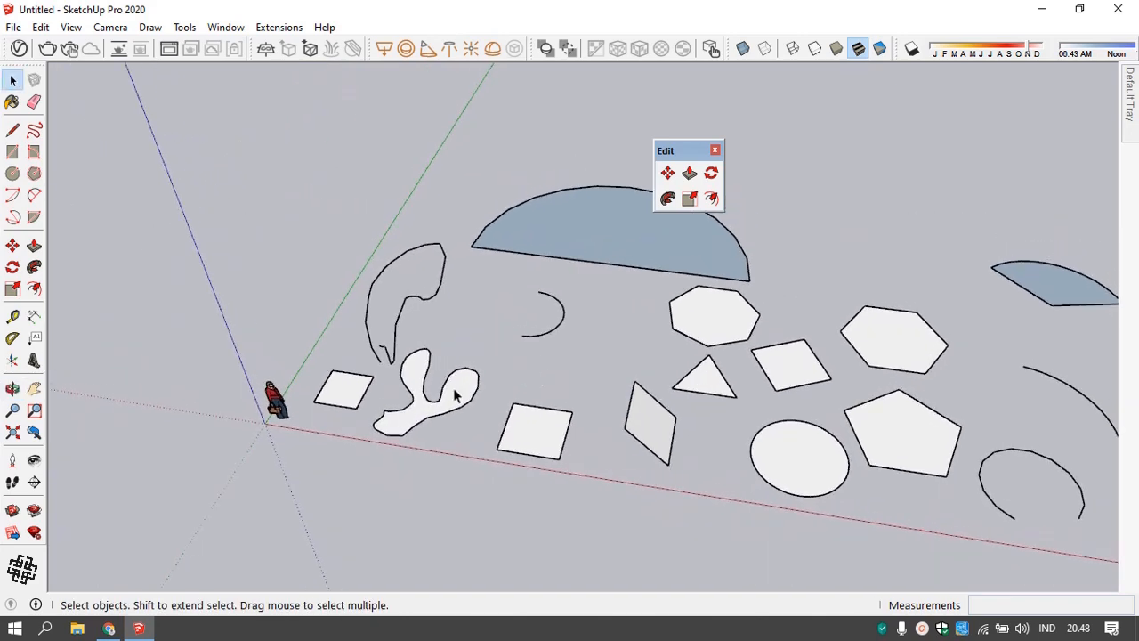
pyautogui.scroll(1, 335, 392)
pyautogui.keyDown('shift'); pyautogui.moveTo(337, 396); pyautogui.dragTo(343, 336, button='middle'); pyautogui.keyUp('shift')
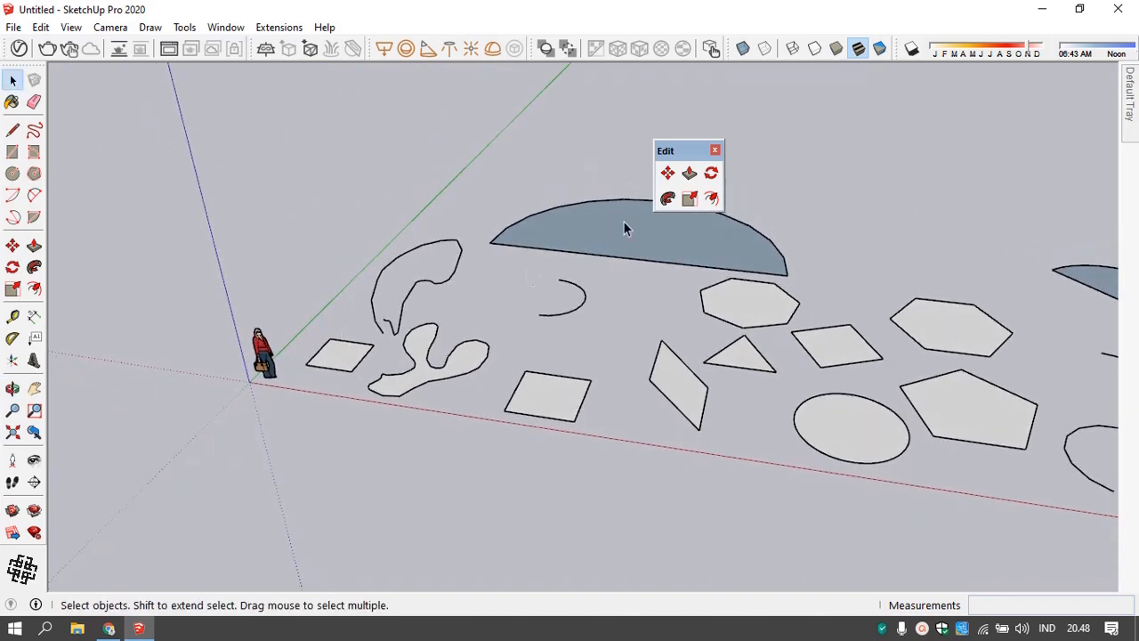
pyautogui.click(691, 173)
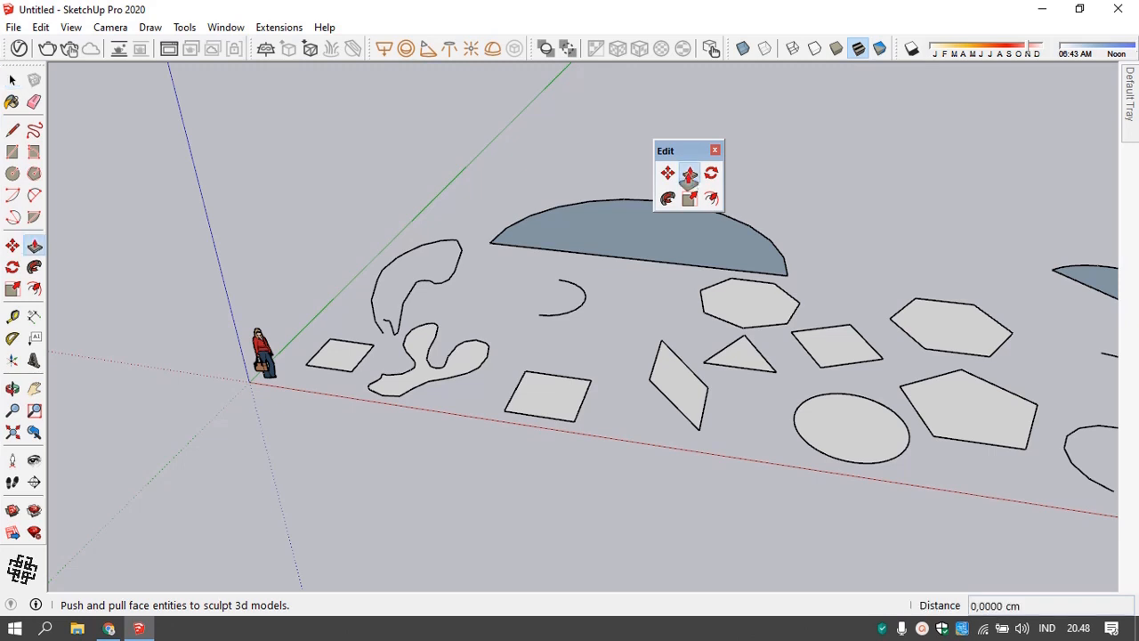
pyautogui.click(343, 355)
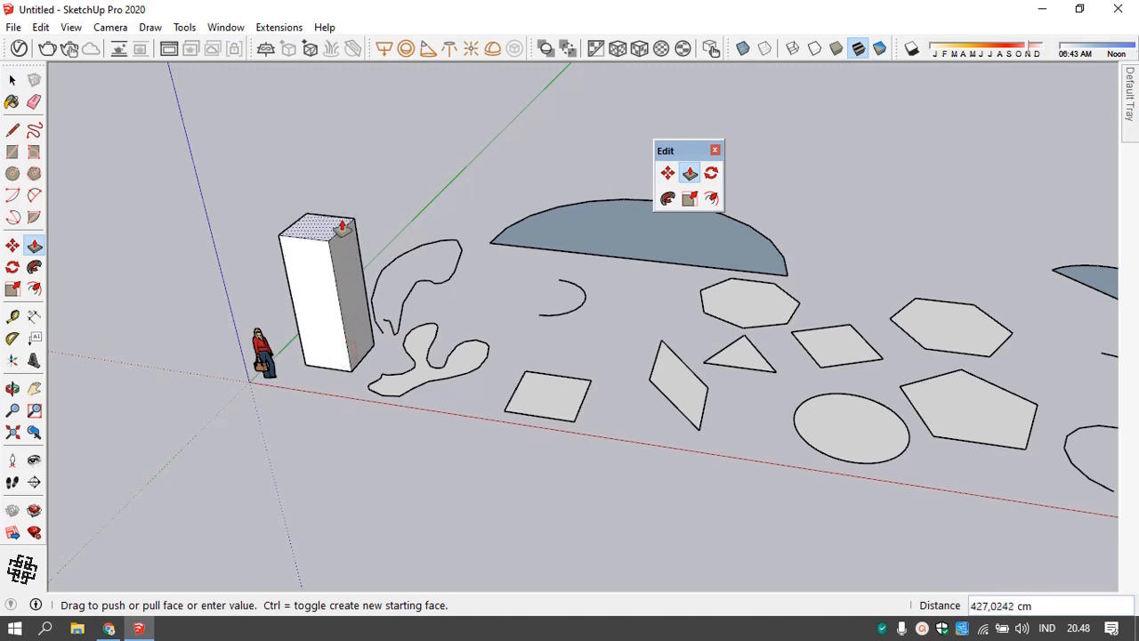
pyautogui.click(343, 196)
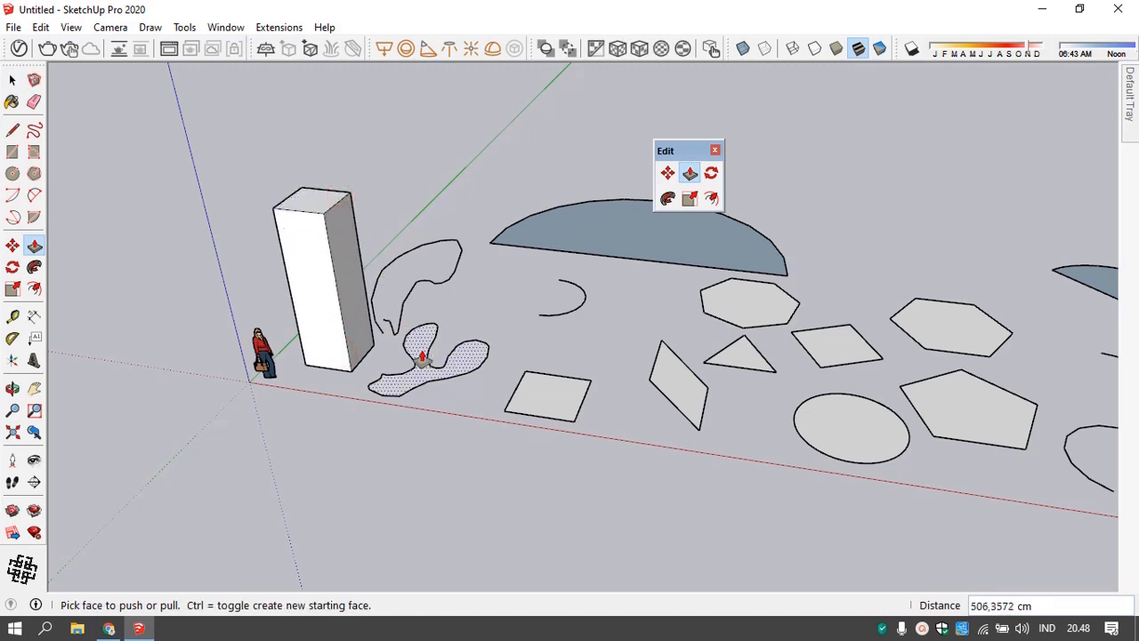
# - Pull the closed freehand shape up about 192 cm and extrude the flat rectangle beside it into a box
pyautogui.click(422, 354)
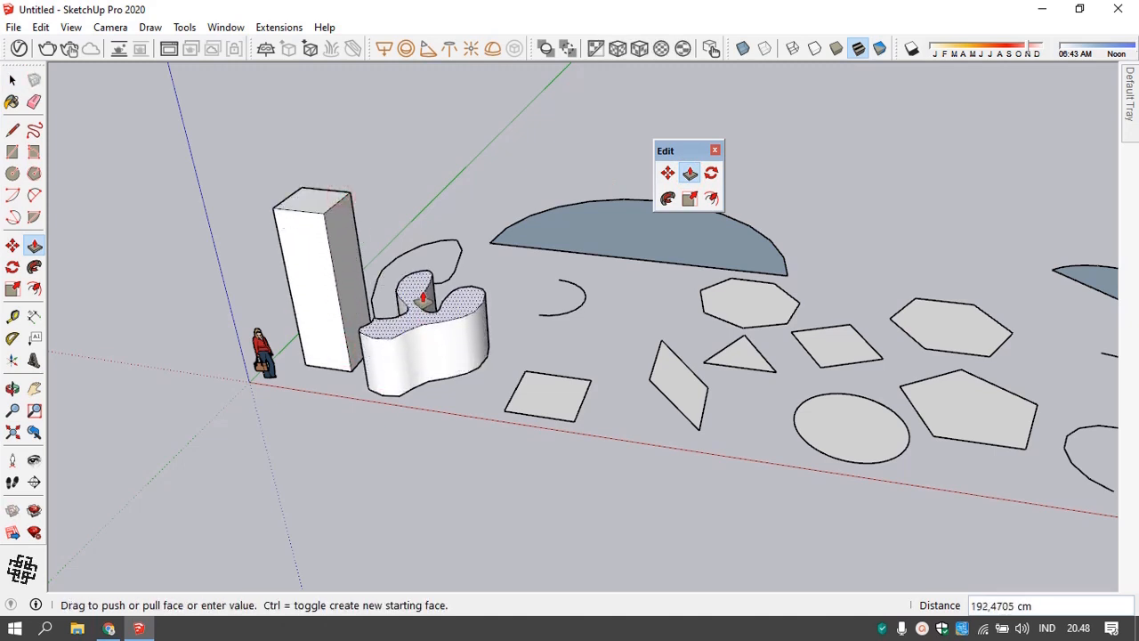
pyautogui.click(426, 298)
pyautogui.click(549, 413)
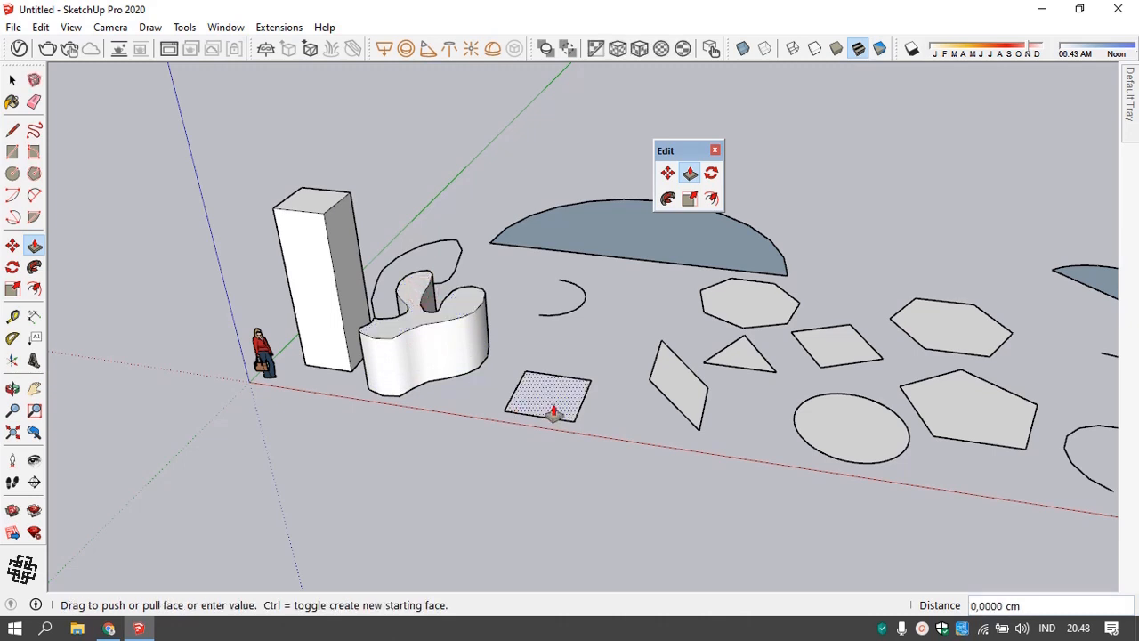
pyautogui.click(539, 402)
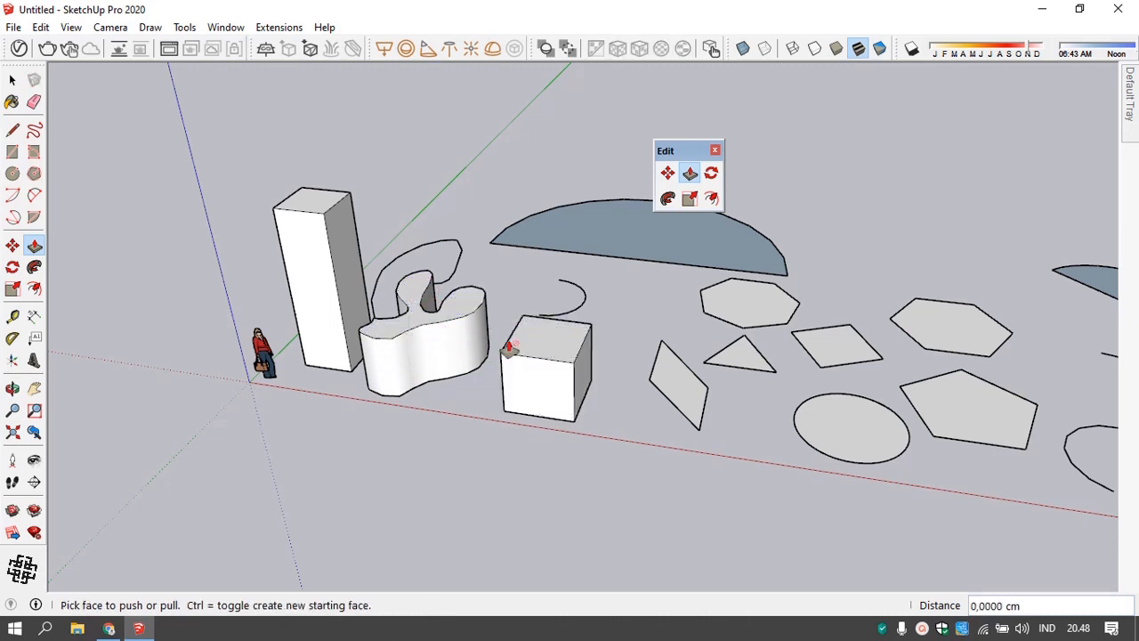
# - Push/Pull the tilted rectangle by 150 cm and apply the same distance to the heptagon
pyautogui.click(678, 394)
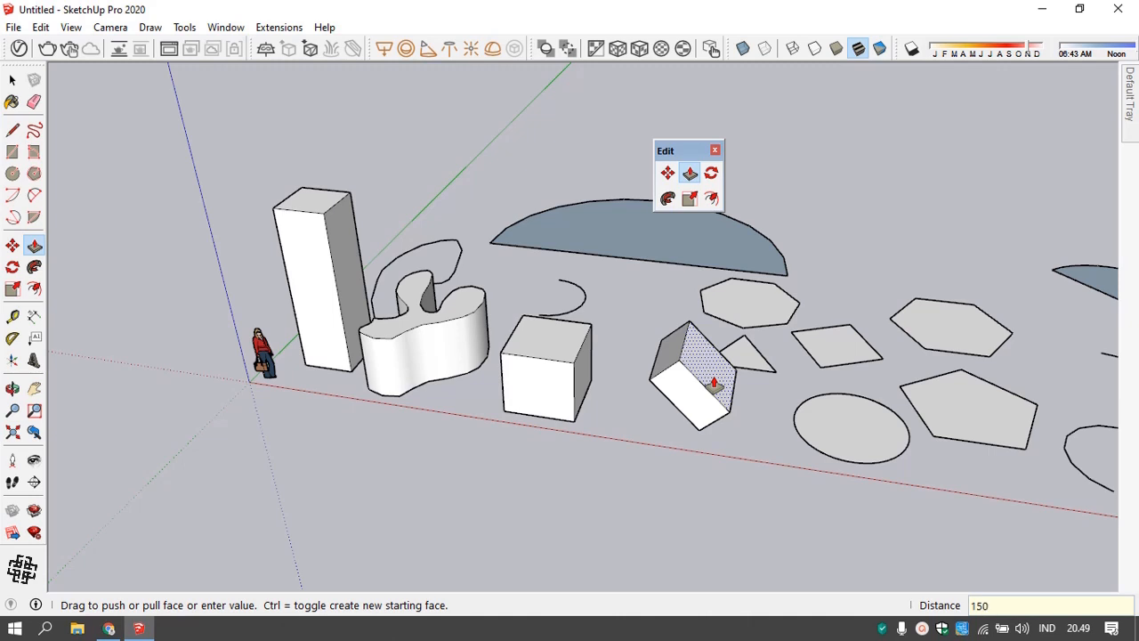
pyautogui.press('Return')
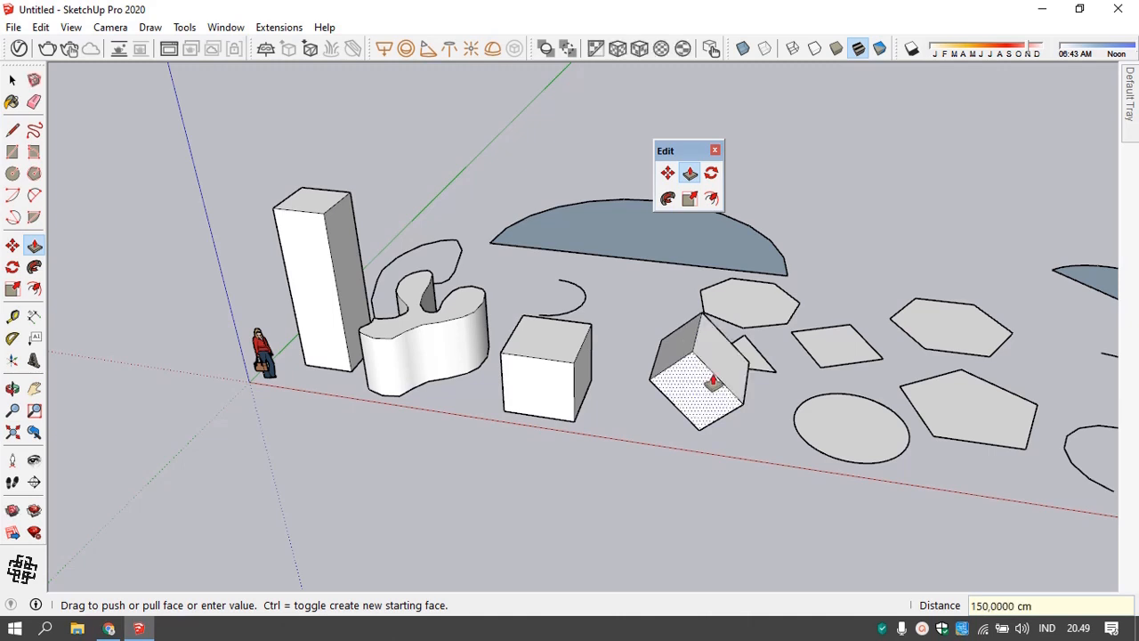
pyautogui.click(746, 313)
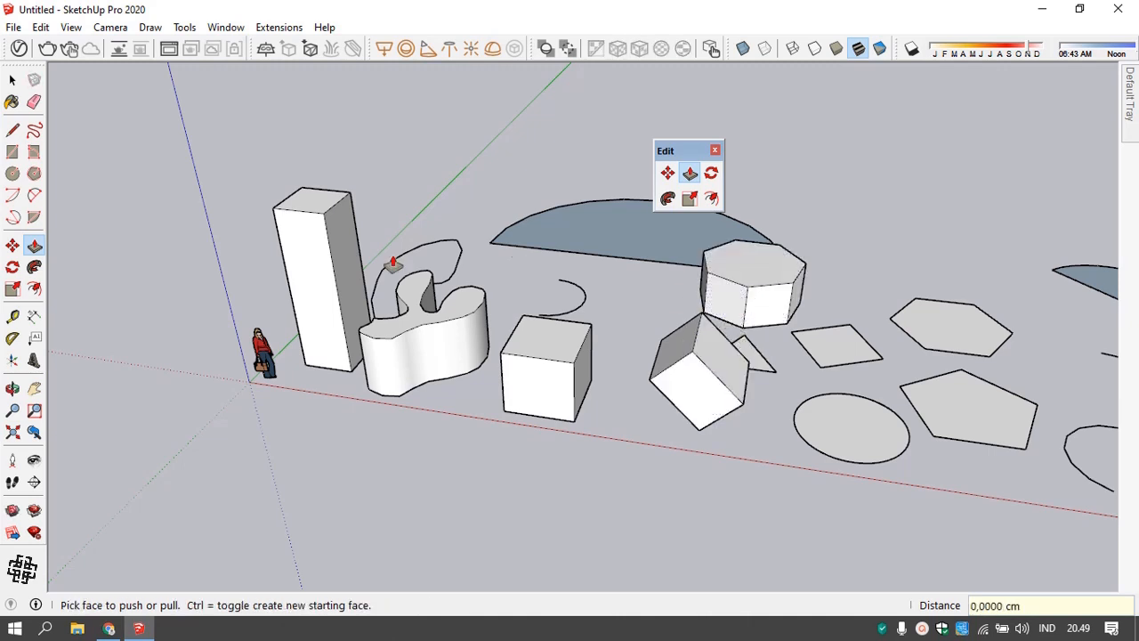
# - Check the heptagonal prism's height and an edge of the tilted box with the Dimension tool, without placing any dimension
pyautogui.click(32, 322)
pyautogui.click(742, 327)
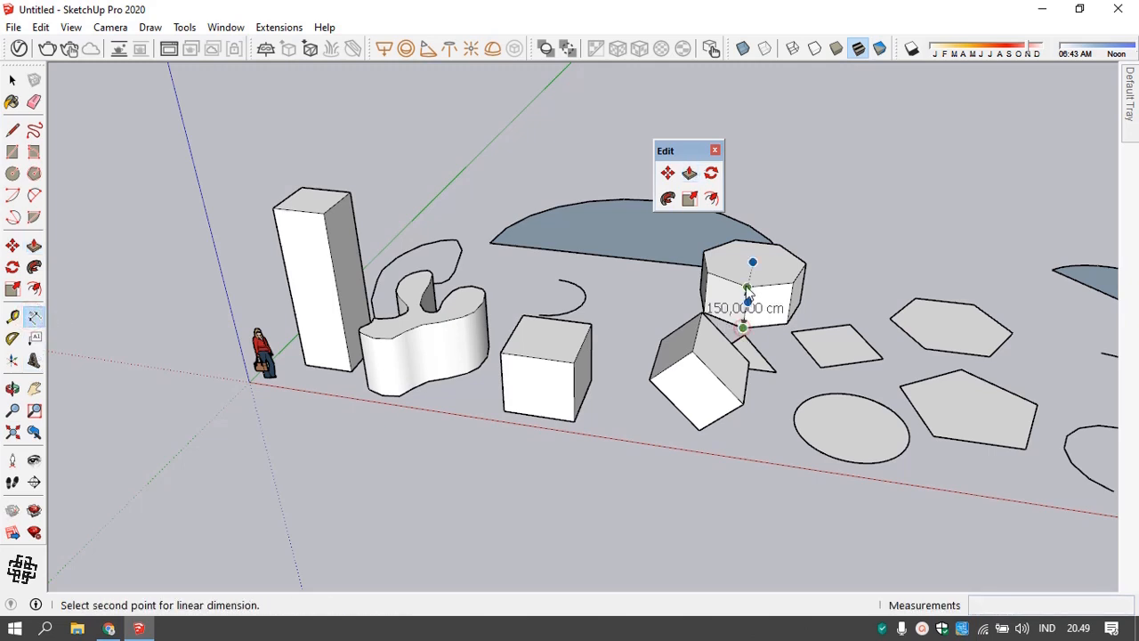
pyautogui.press('Escape')
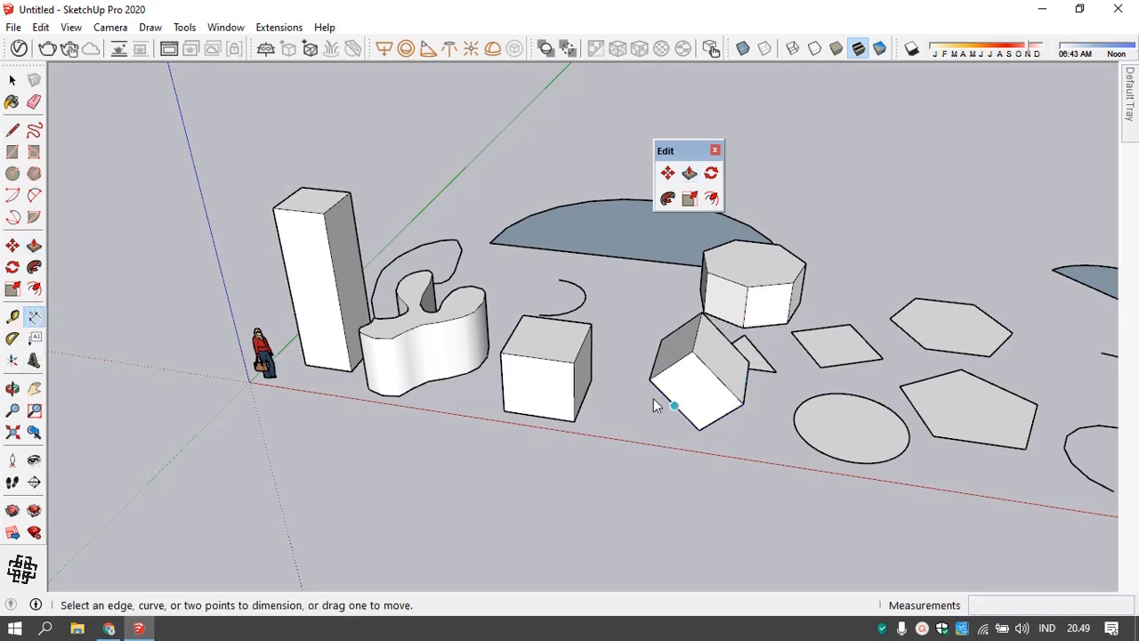
pyautogui.click(698, 429)
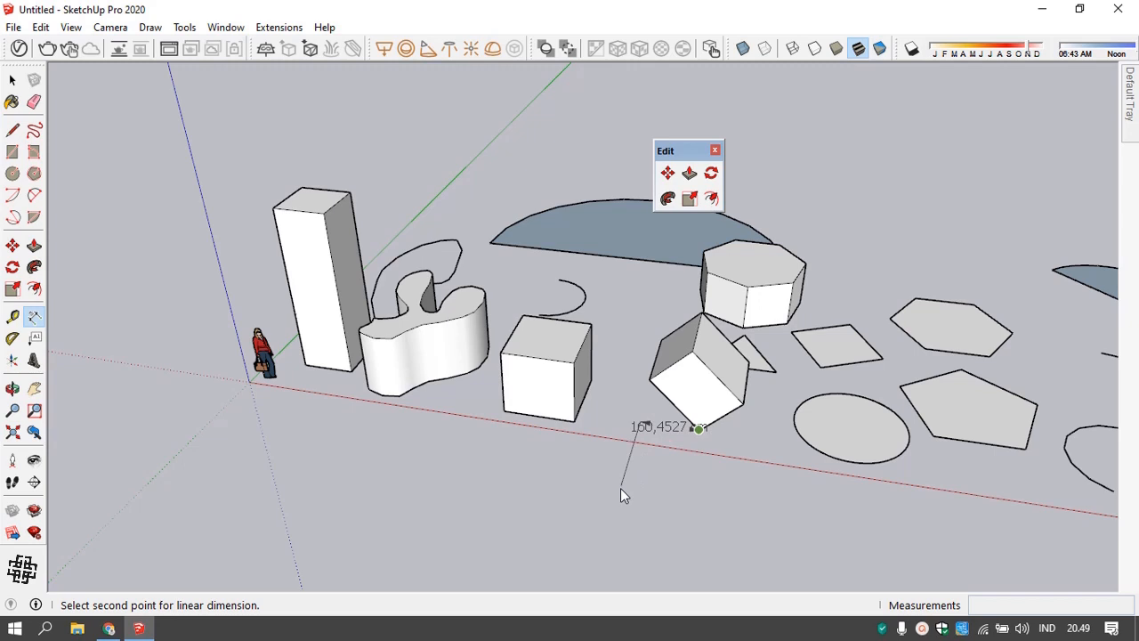
pyautogui.press('space')
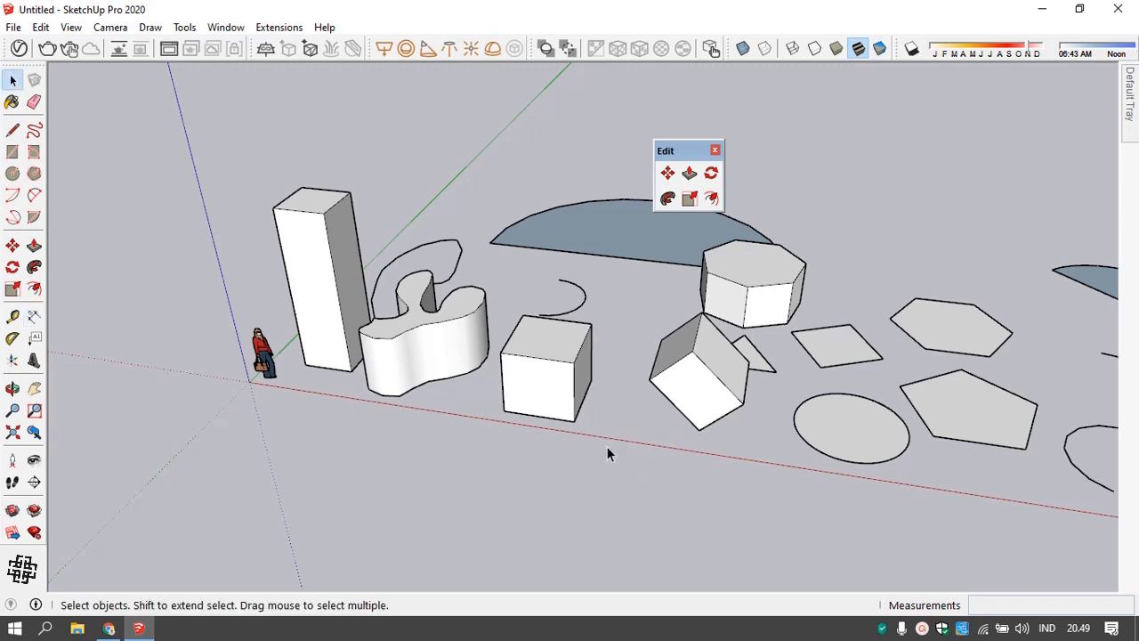
# - Repeat the 150 cm Push/Pull on the triangle, 4-sided polygon, hexagon, pentagon, circle, pie sector and half-circle
pyautogui.click(690, 175)
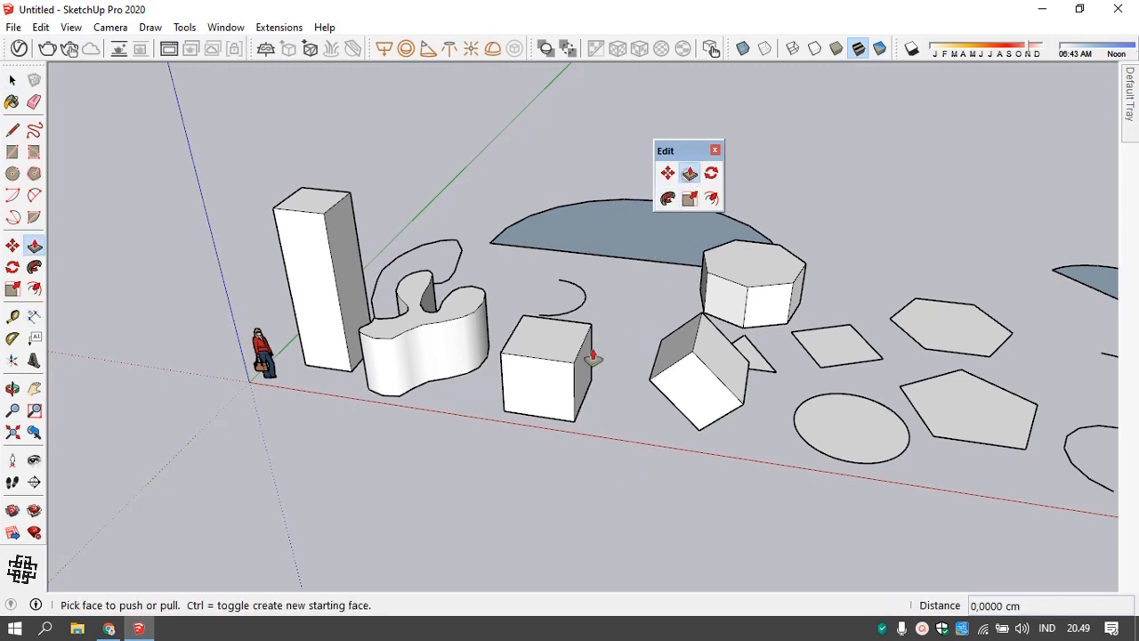
pyautogui.scroll(-2, 590, 356)
pyautogui.doubleClick(706, 360)
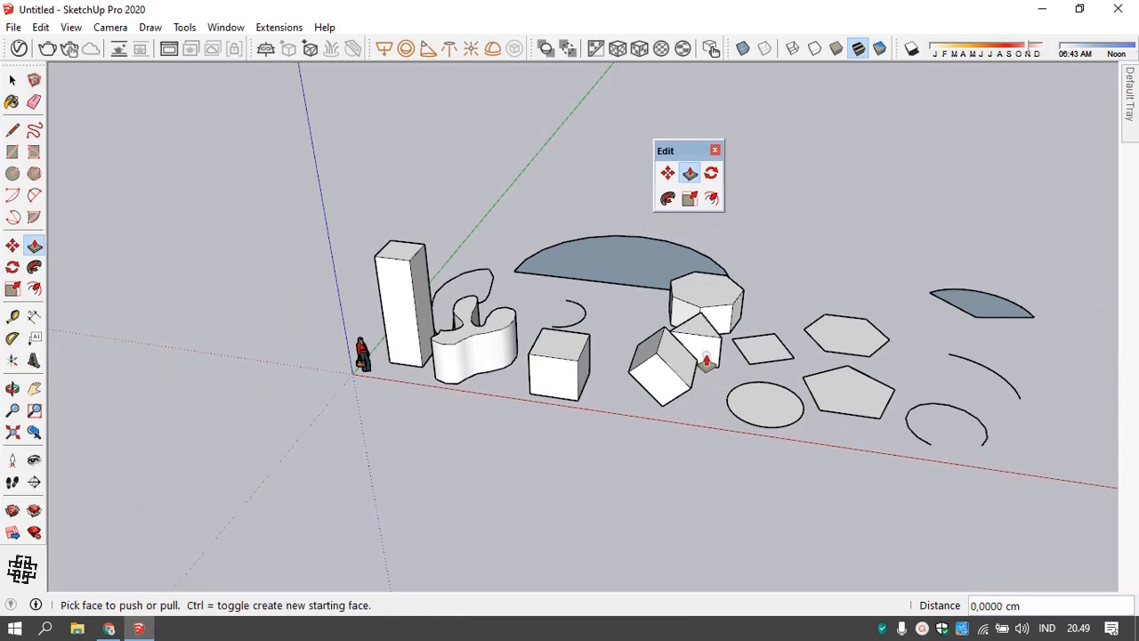
pyautogui.doubleClick(752, 350)
pyautogui.doubleClick(833, 331)
pyautogui.doubleClick(848, 405)
pyautogui.doubleClick(764, 410)
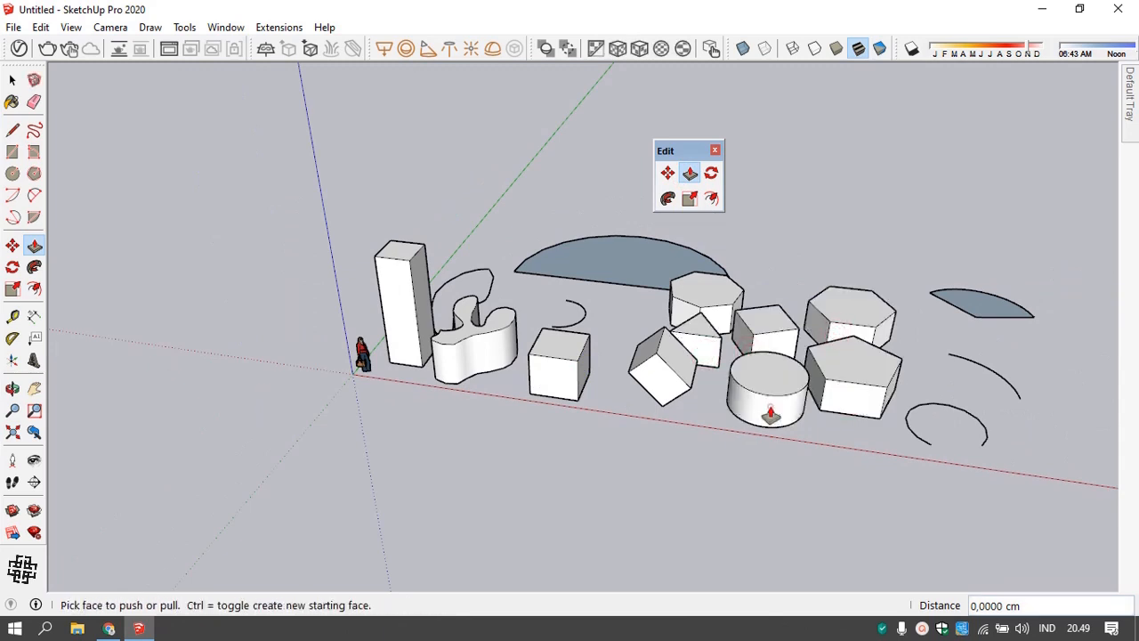
pyautogui.doubleClick(997, 303)
pyautogui.doubleClick(646, 272)
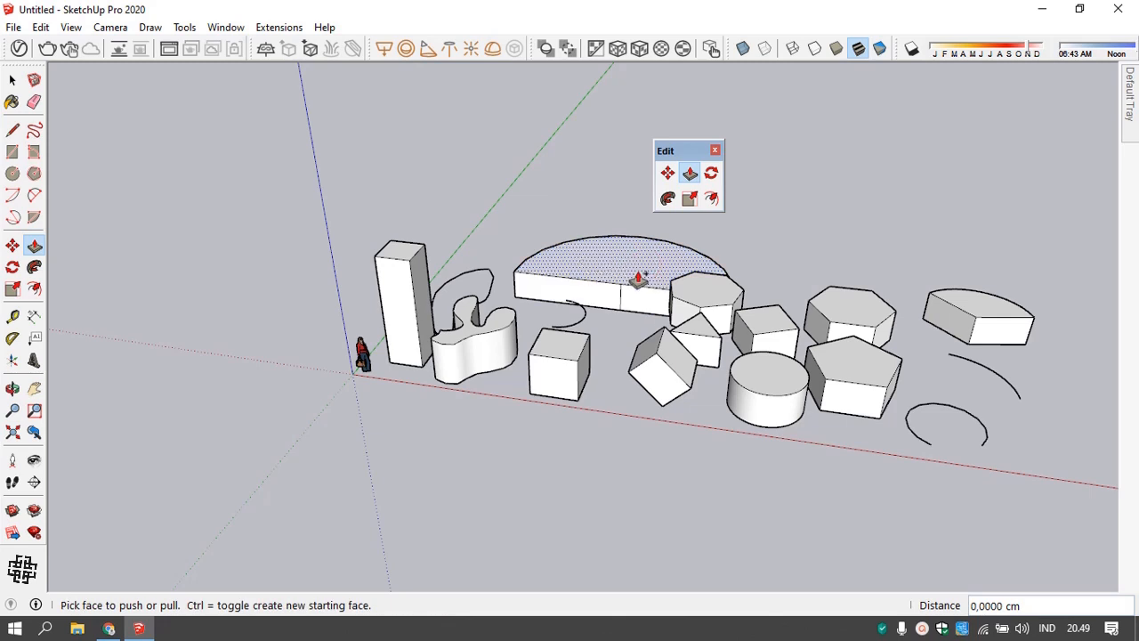
# - Undo the pie sector and half-circle extrusions, then reapply the 150 cm Push/Pull twice to each shape
pyautogui.hotkey('ctrl', 'z')
pyautogui.hotkey('ctrl', 'z')
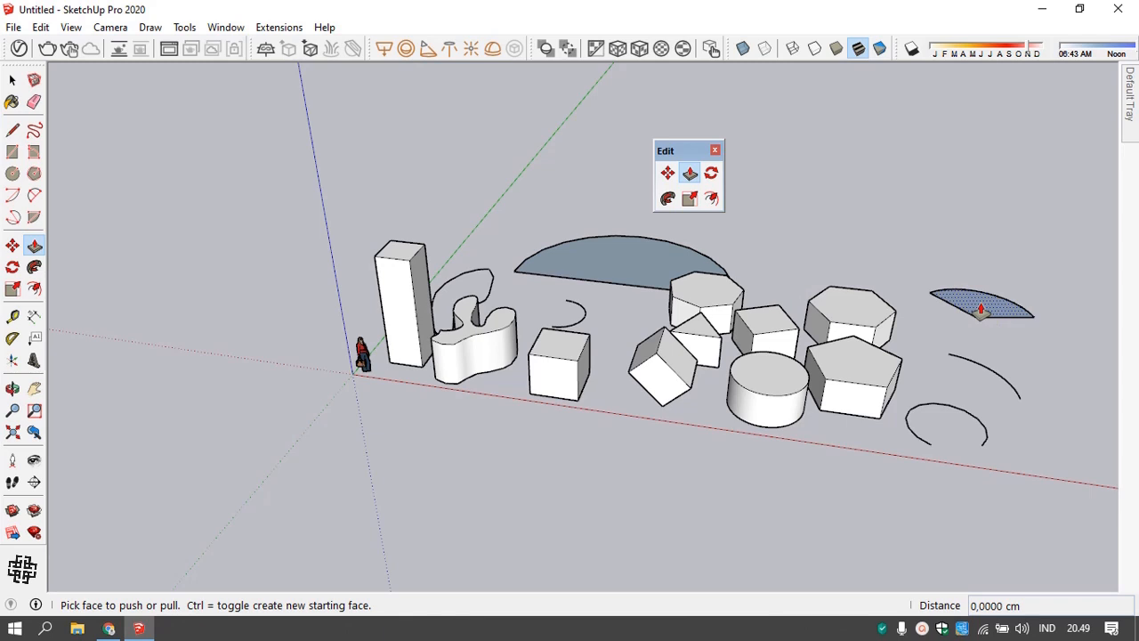
pyautogui.doubleClick(985, 304)
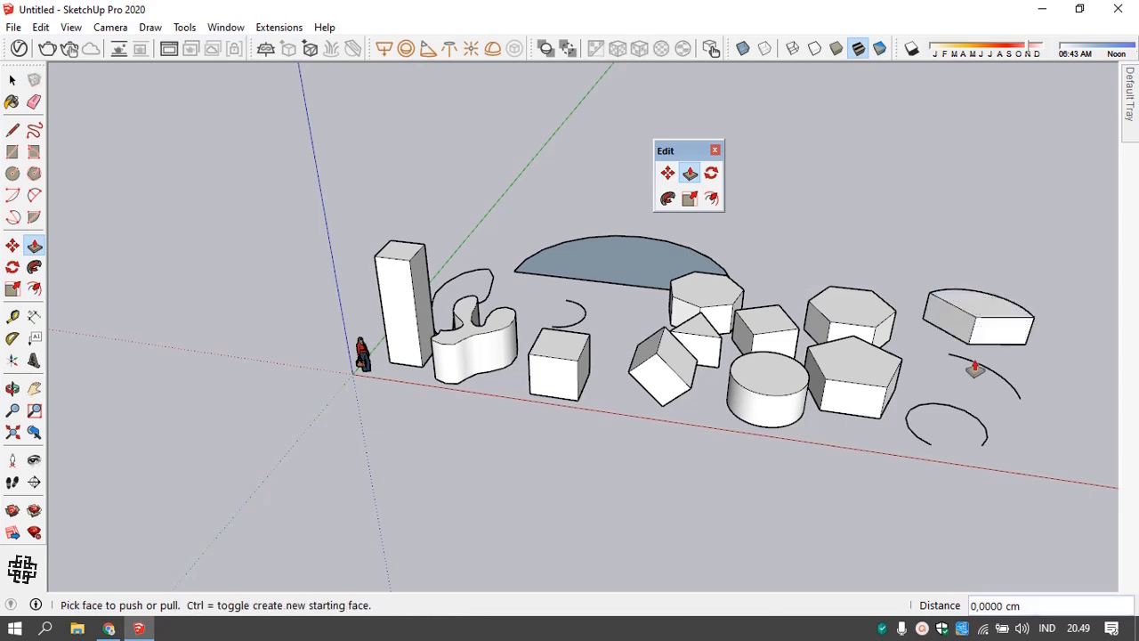
pyautogui.doubleClick(618, 278)
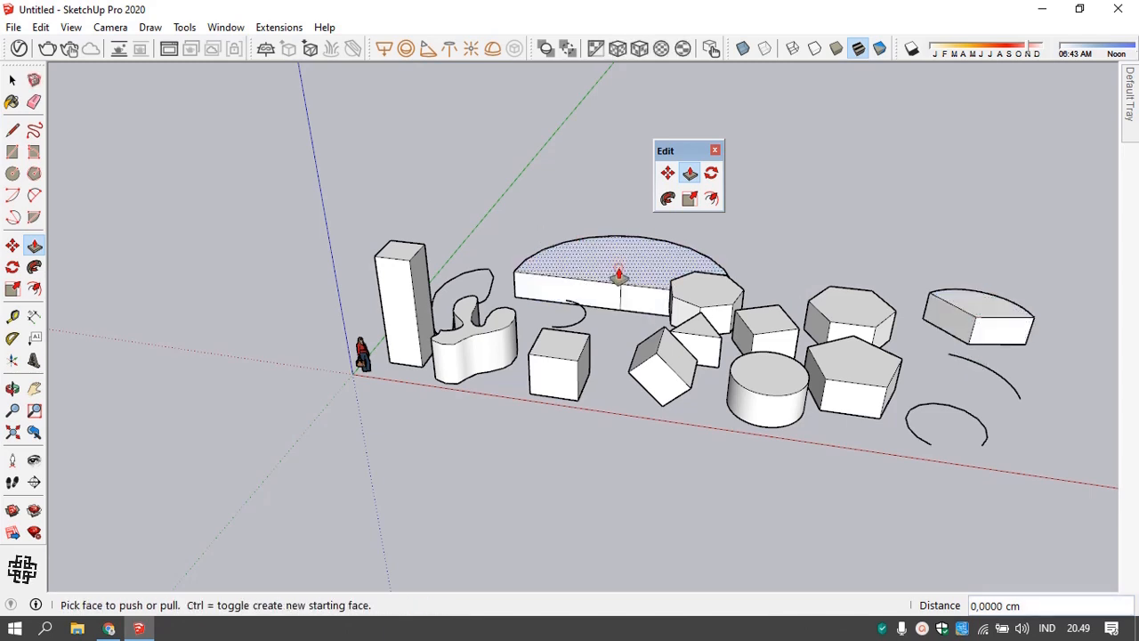
pyautogui.doubleClick(635, 267)
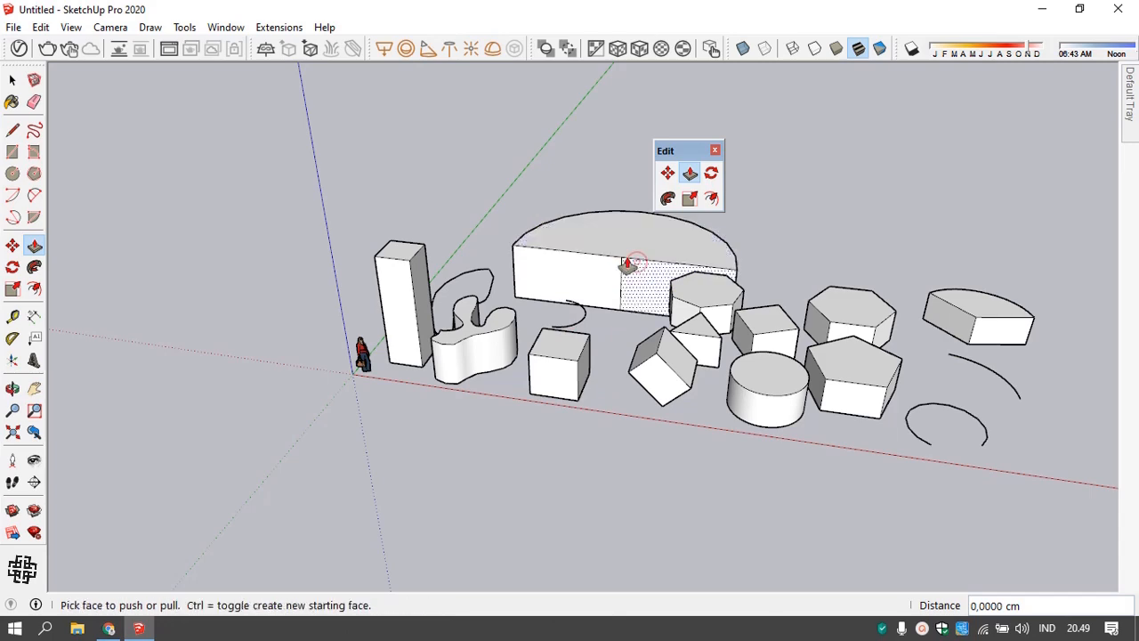
pyautogui.moveTo(999, 322); pyautogui.dragTo(974, 291, button='middle')
pyautogui.click(1052, 459)
pyautogui.scroll(-2, 670, 237)
pyautogui.moveTo(589, 267); pyautogui.dragTo(656, 310, button='middle')
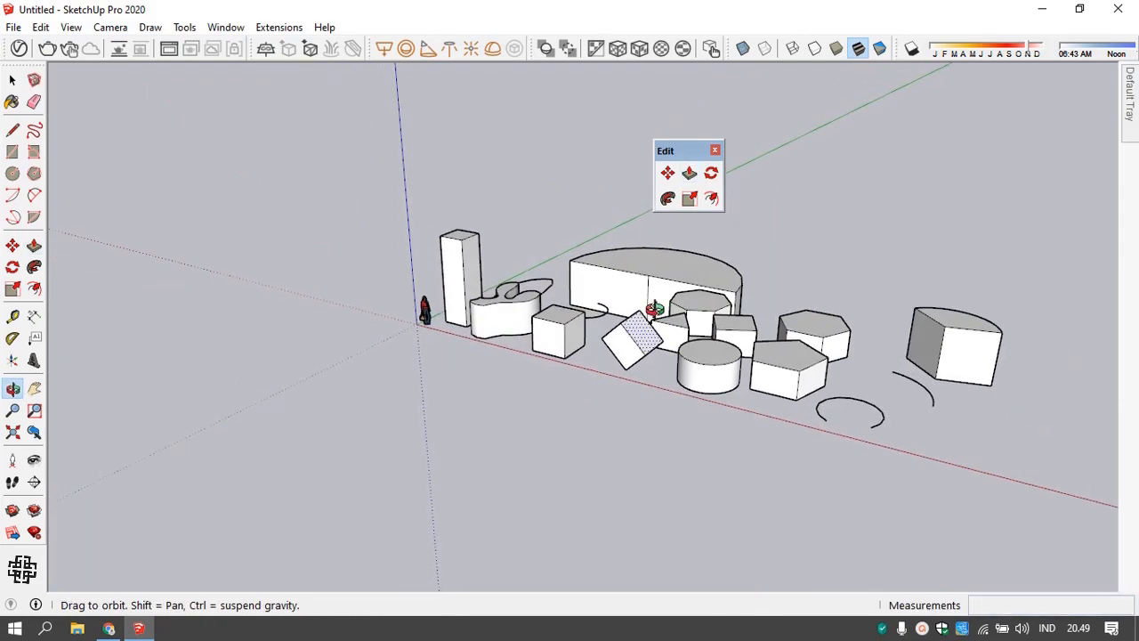
pyautogui.scroll(3, 722, 389)
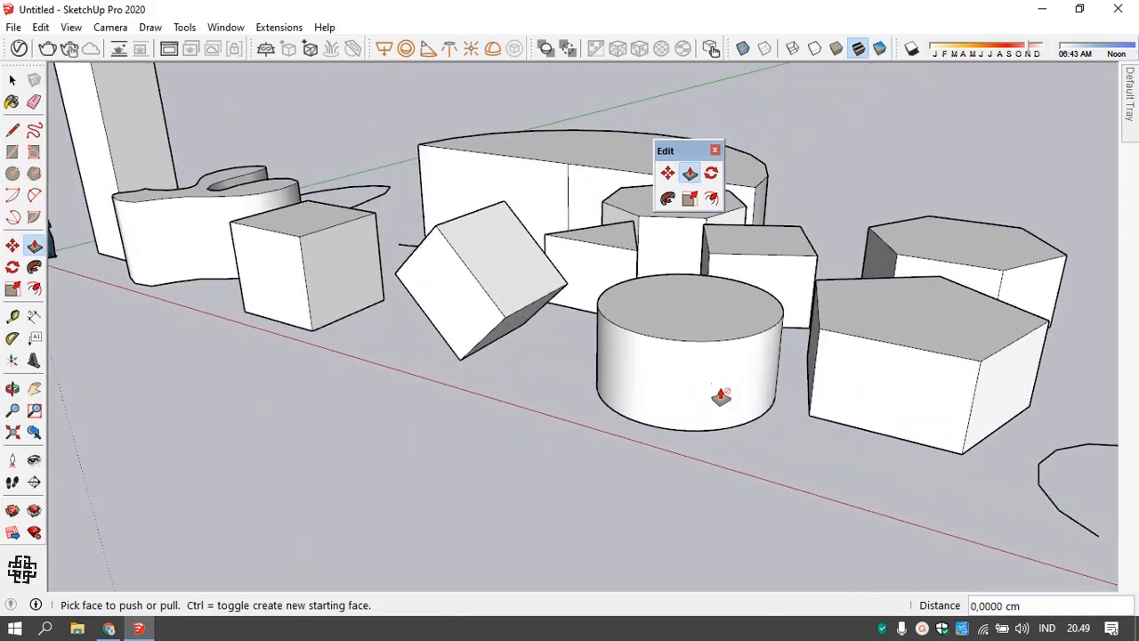
pyautogui.moveTo(722, 389); pyautogui.dragTo(557, 383, button='middle')
pyautogui.scroll(-2, 557, 384)
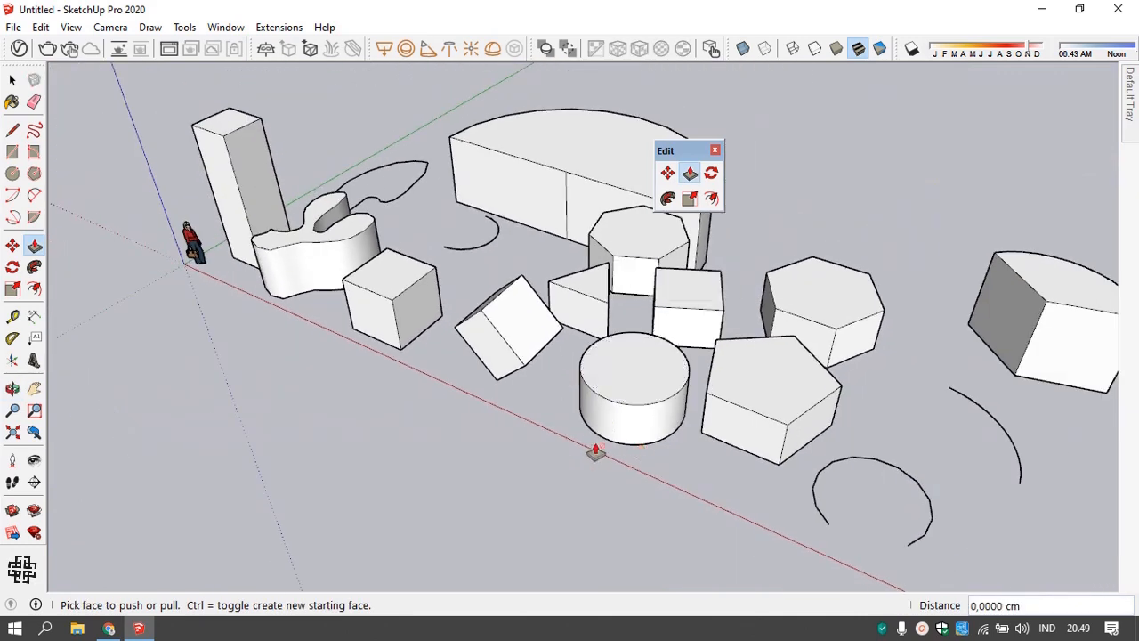
pyautogui.scroll(-2, 587, 400)
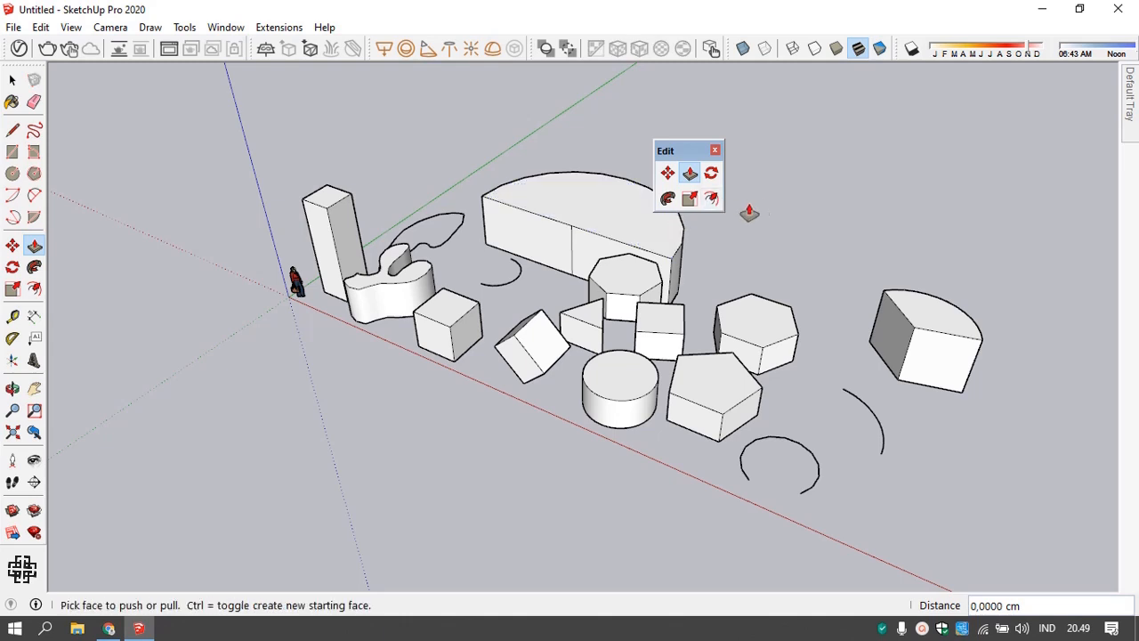
# - Select individual faces and edges of the cylinder and the pentagonal prism one at a time to compare what each selection picks up
pyautogui.press('space')
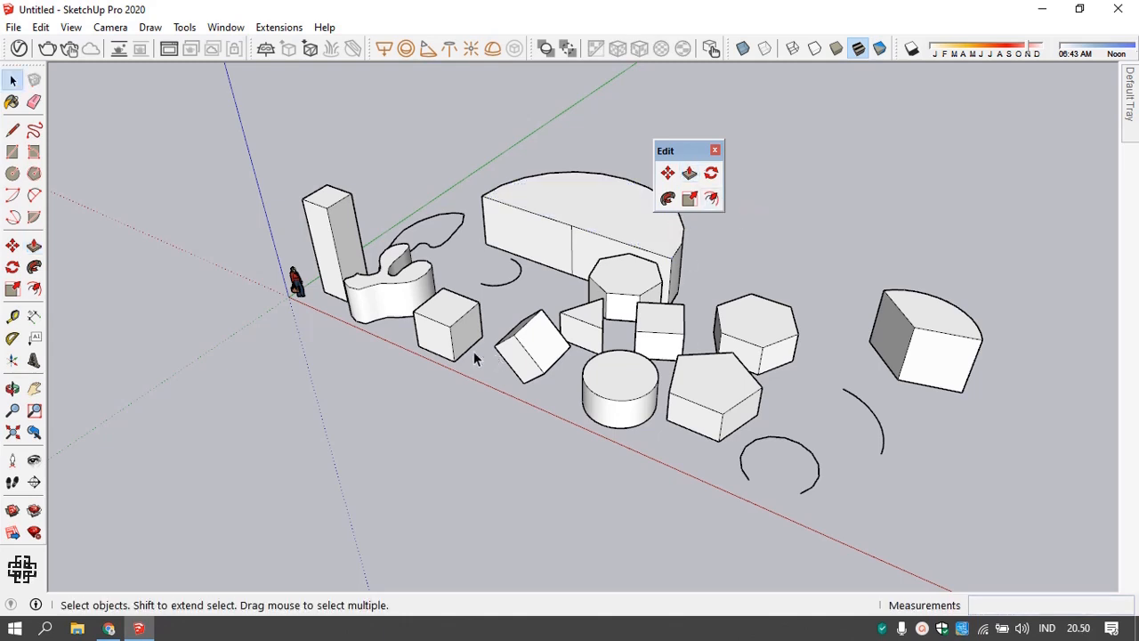
pyautogui.scroll(-3, 445, 343)
pyautogui.scroll(3, 587, 391)
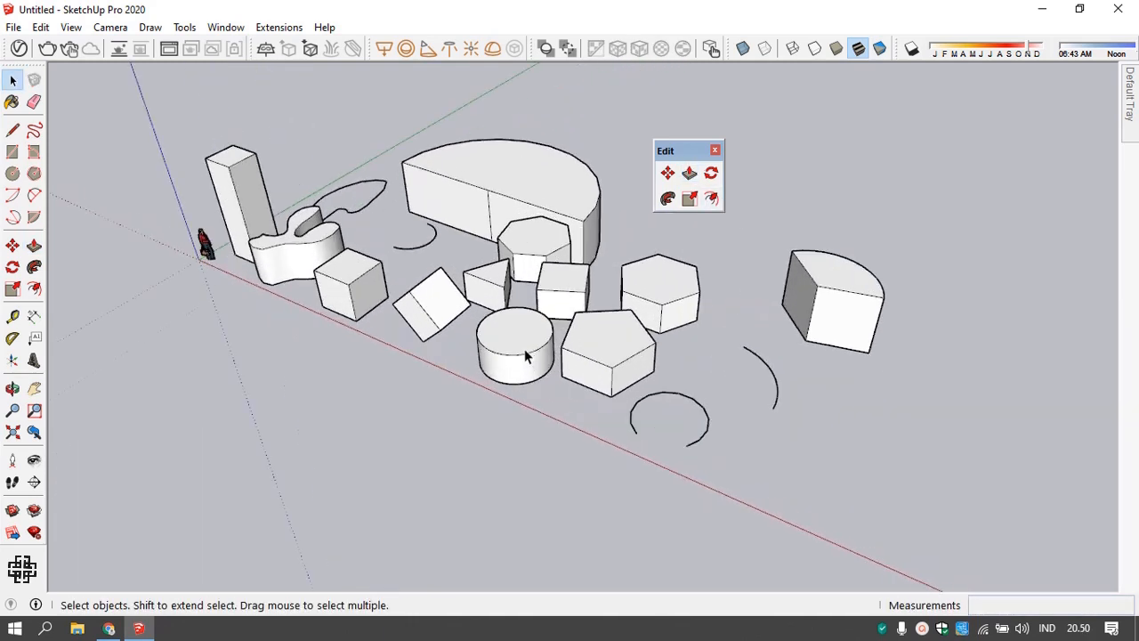
pyautogui.click(529, 345)
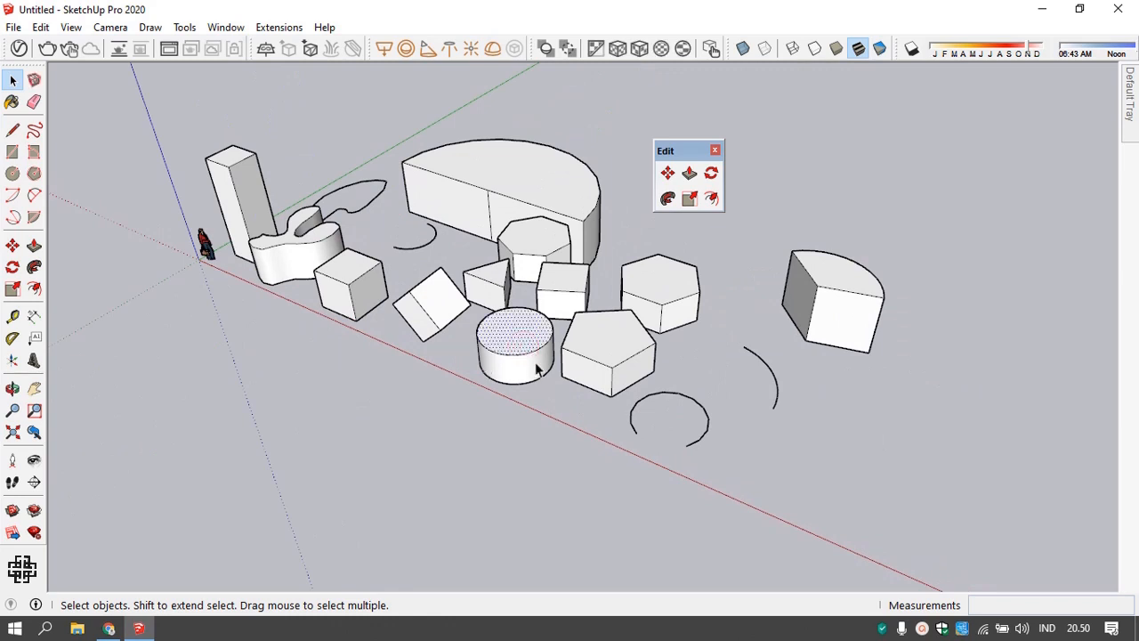
pyautogui.scroll(2, 507, 355)
pyautogui.click(513, 355)
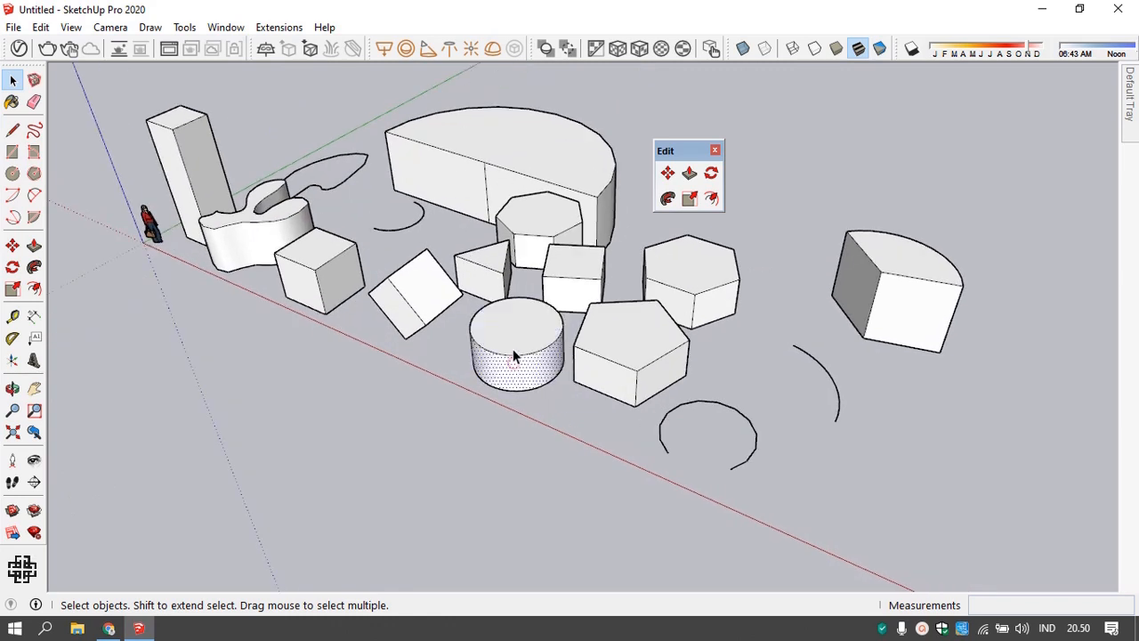
pyautogui.click(524, 360)
pyautogui.click(518, 331)
pyautogui.click(519, 369)
pyautogui.click(519, 345)
pyautogui.click(658, 336)
pyautogui.click(656, 377)
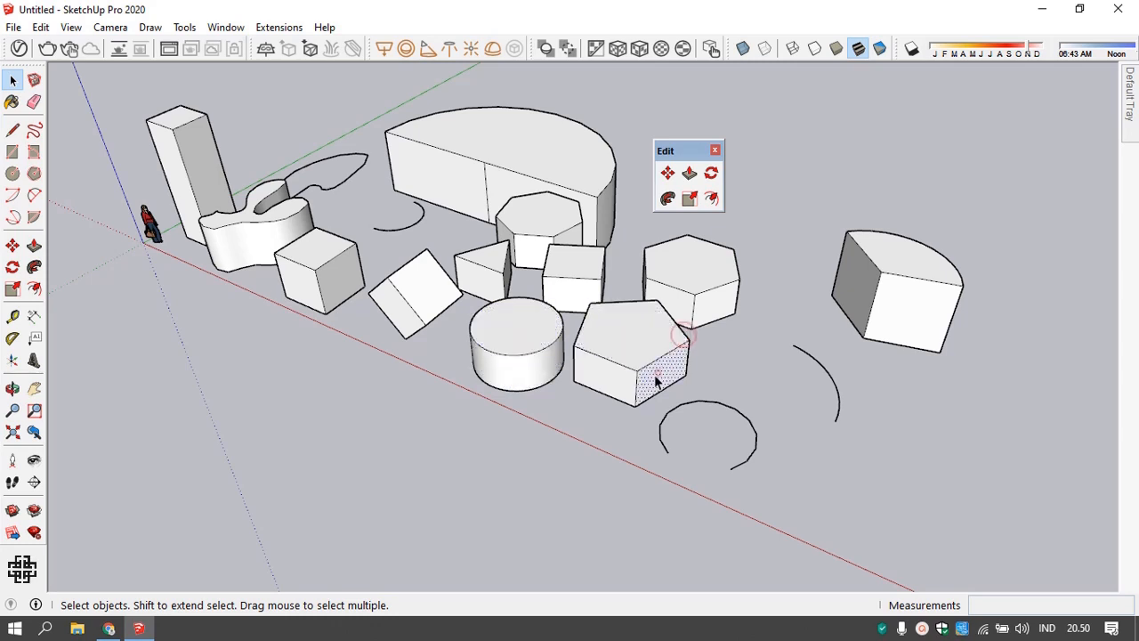
pyautogui.click(618, 363)
pyautogui.click(619, 365)
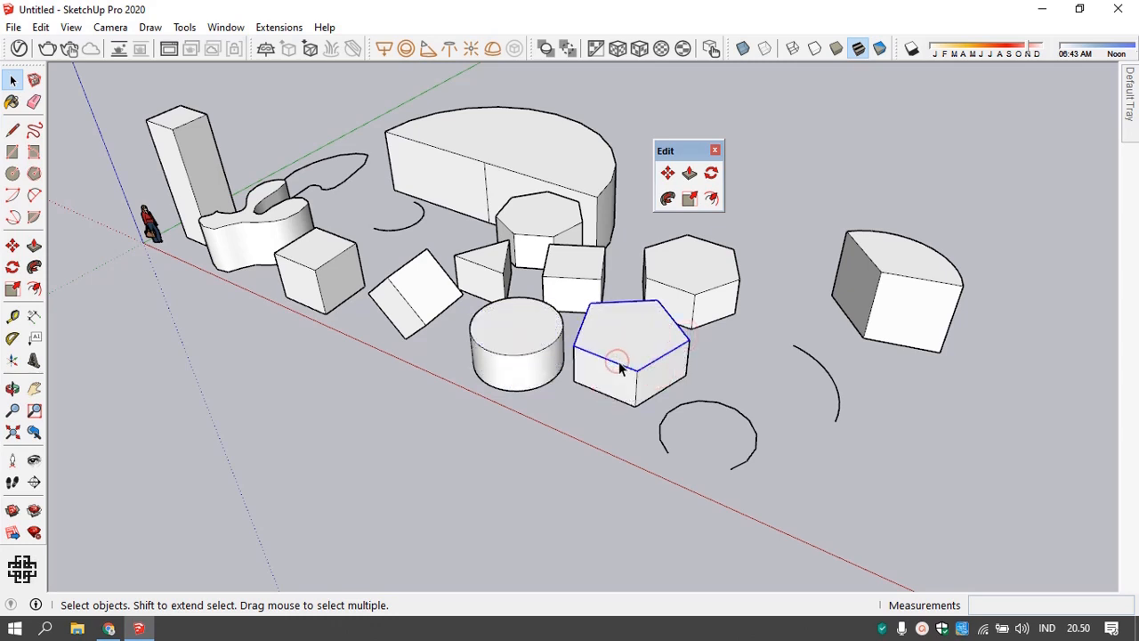
pyautogui.click(637, 383)
pyautogui.click(664, 381)
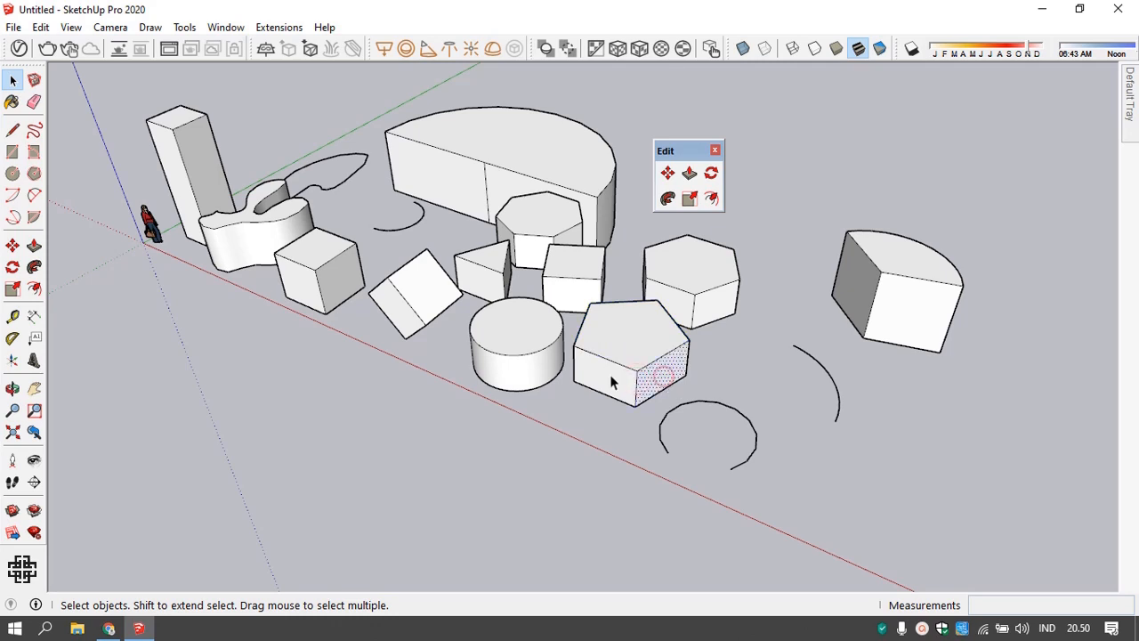
pyautogui.click(525, 349)
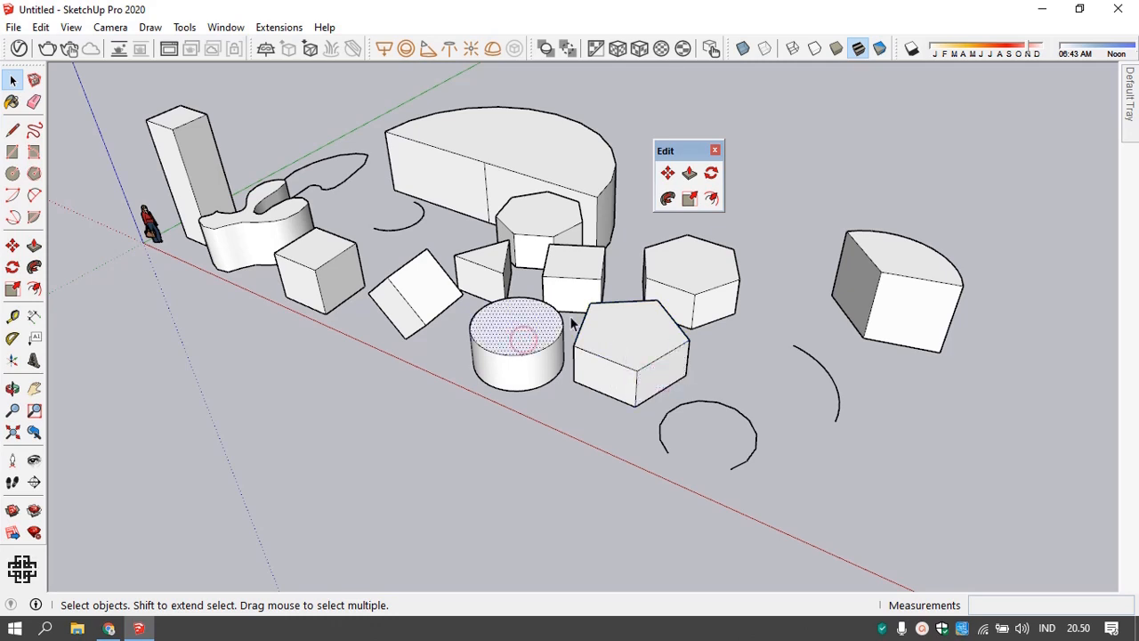
# - Select the entire cylinder with all connected geometry and place a copy of it along the red axis, beyond the open arcs
pyautogui.tripleClick(505, 348)
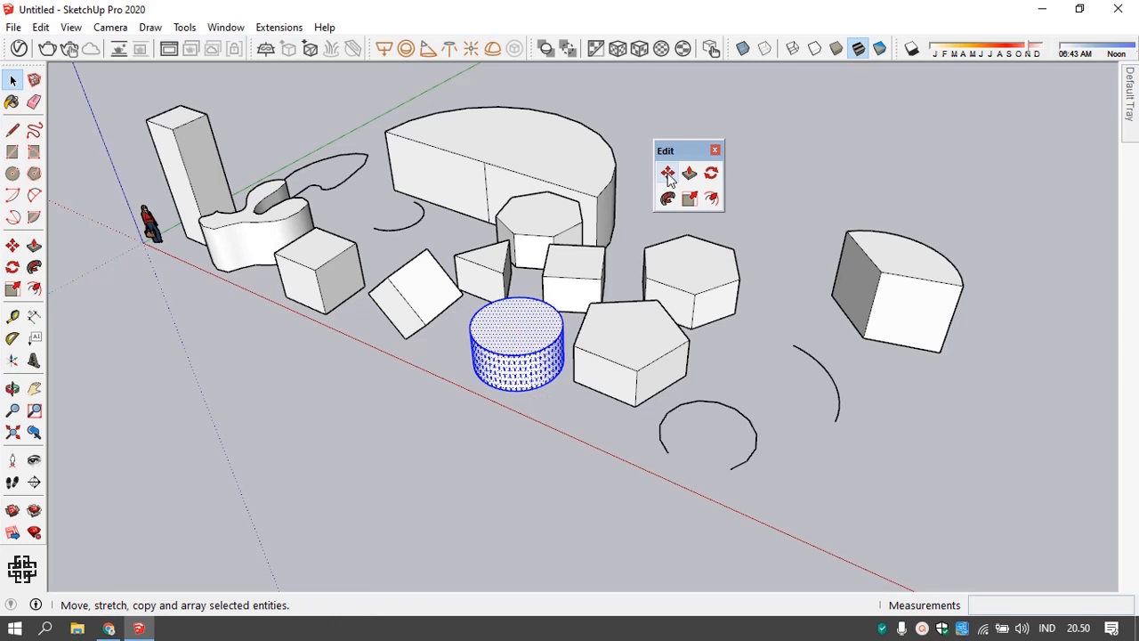
pyautogui.press('m')
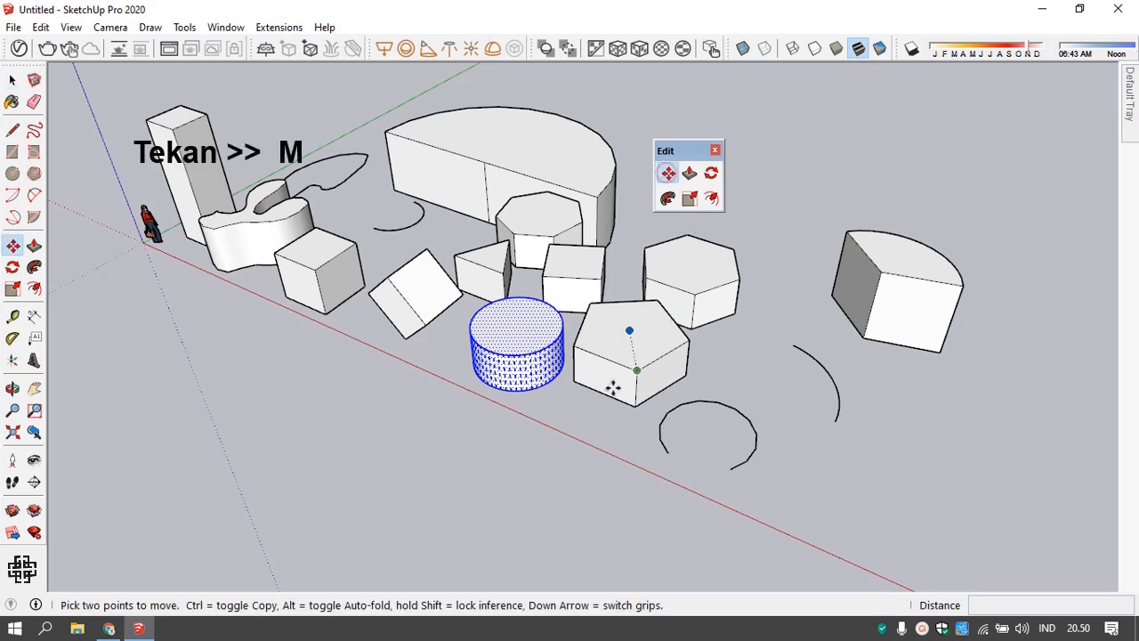
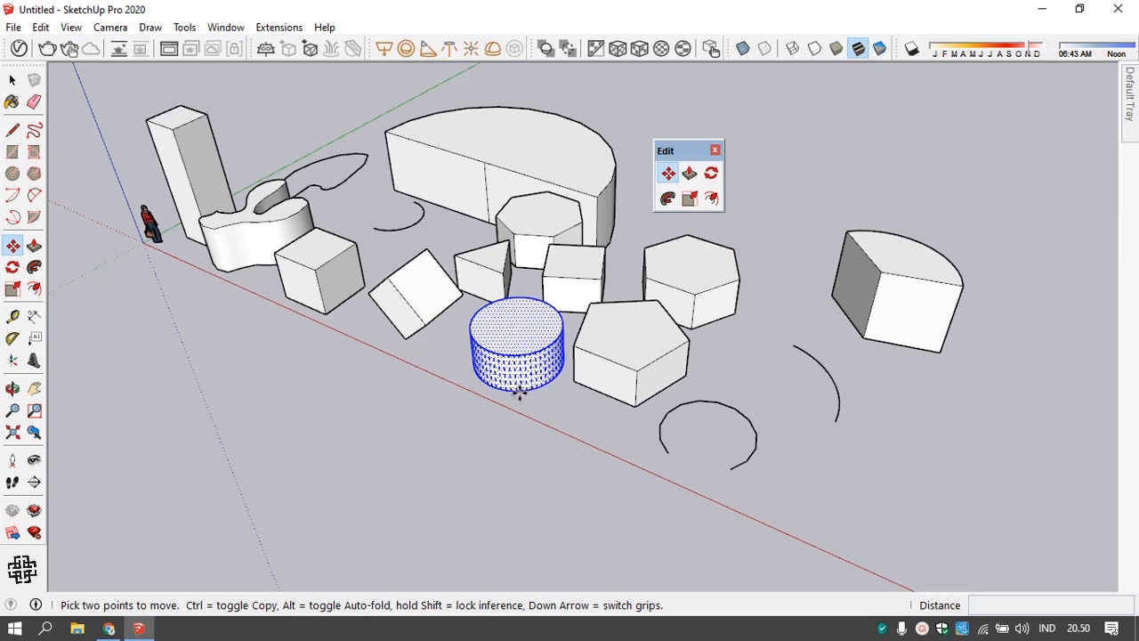
pyautogui.click(520, 394)
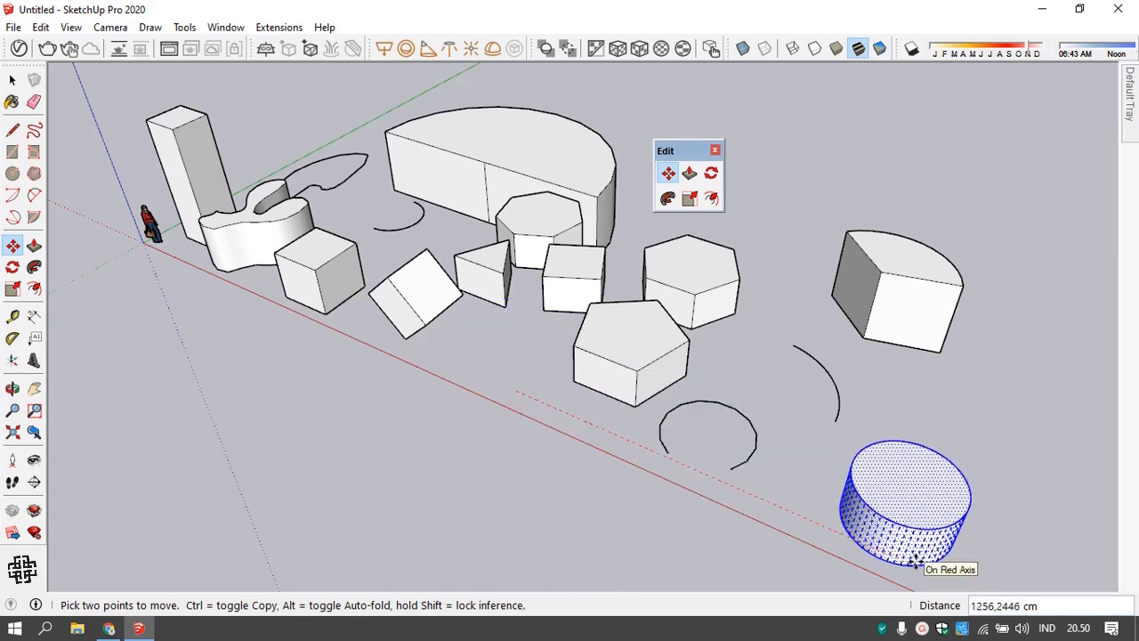
pyautogui.press('ctrl')
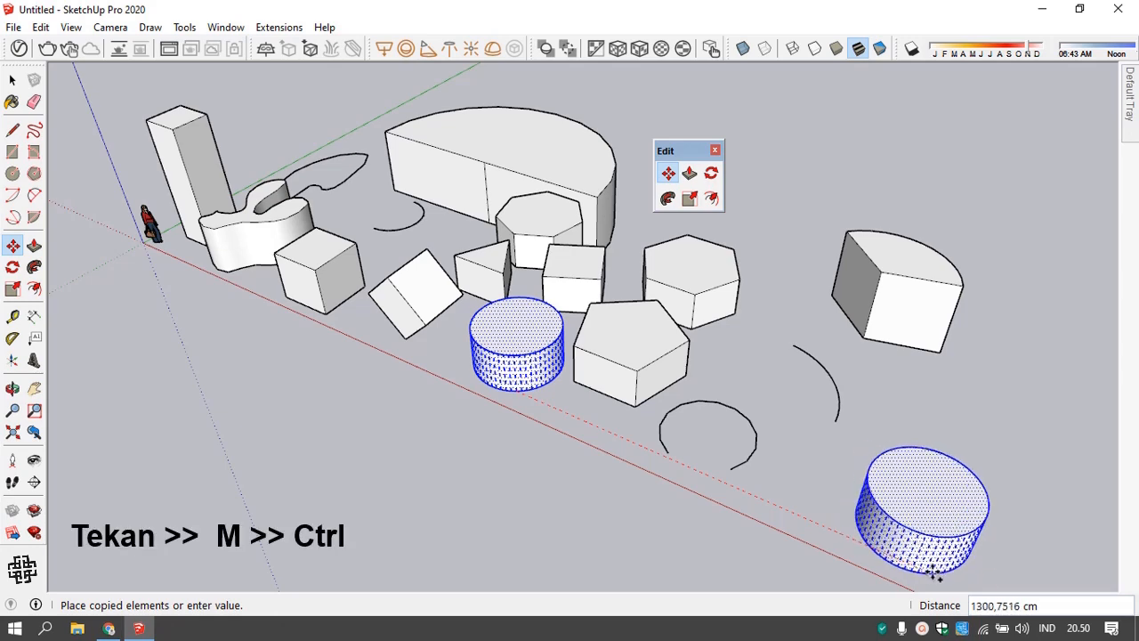
pyautogui.click(890, 539)
# - Examine the copied cylinder from several angles and clear the selection
pyautogui.scroll(-5, 712, 467)
pyautogui.moveTo(712, 467)
pyautogui.mouseDown(button='middle')
pyautogui.moveTo(783, 453)
pyautogui.moveTo(579, 356)
pyautogui.mouseUp(button='middle')
pyautogui.scroll(3, 569, 374)
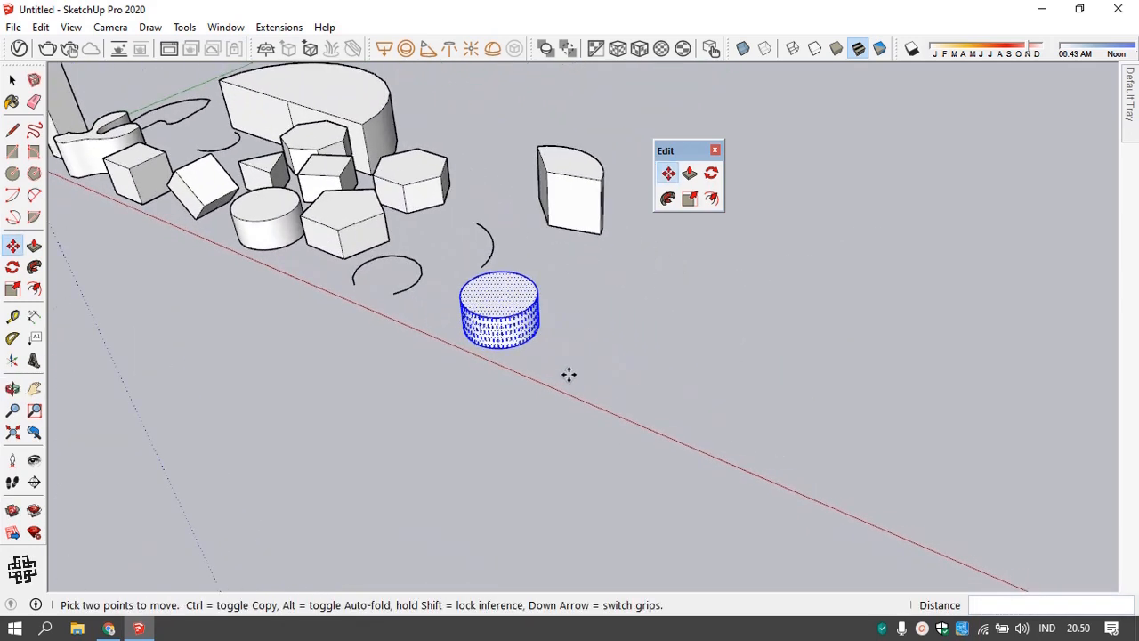
pyautogui.scroll(2, 502, 296)
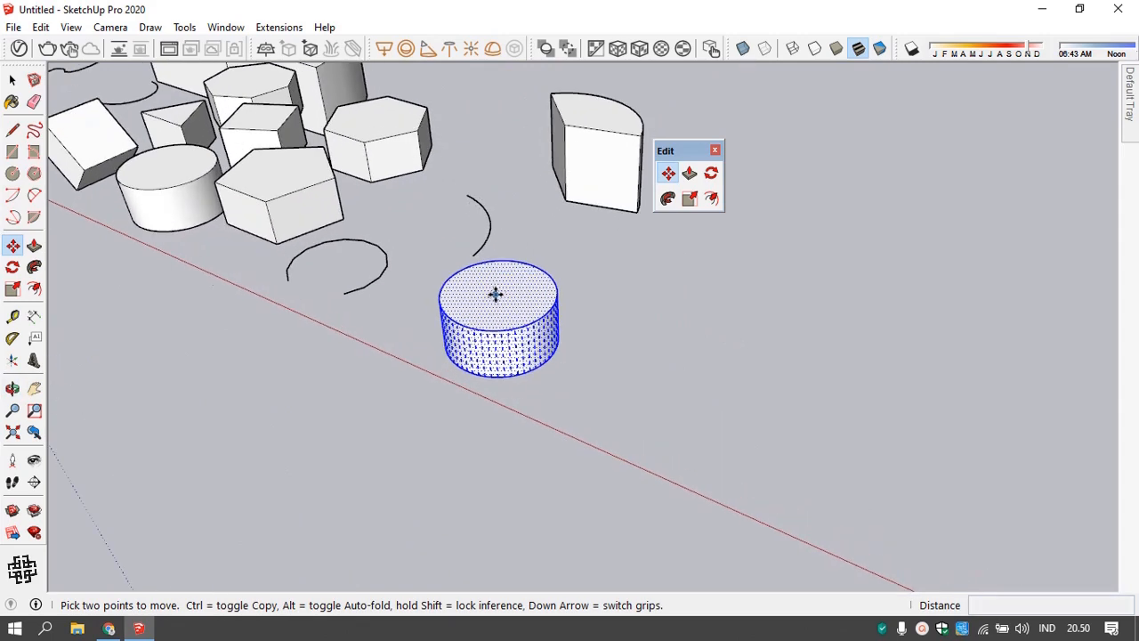
pyautogui.moveTo(496, 293); pyautogui.dragTo(500, 333, button='middle')
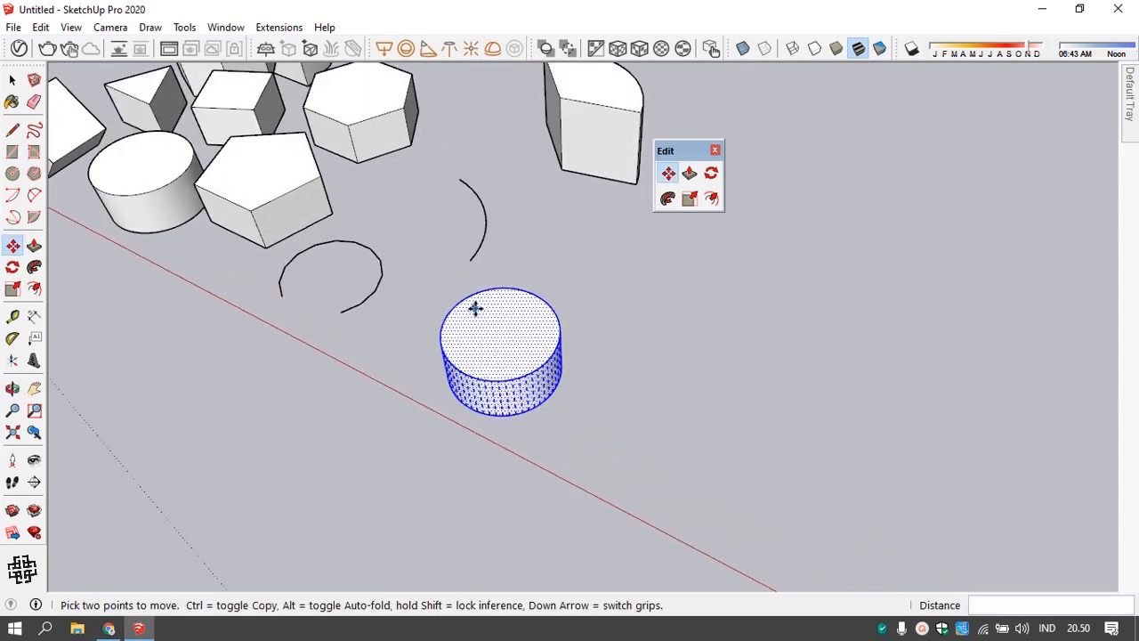
pyautogui.moveTo(515, 456); pyautogui.dragTo(529, 329, button='middle')
pyautogui.press('m')
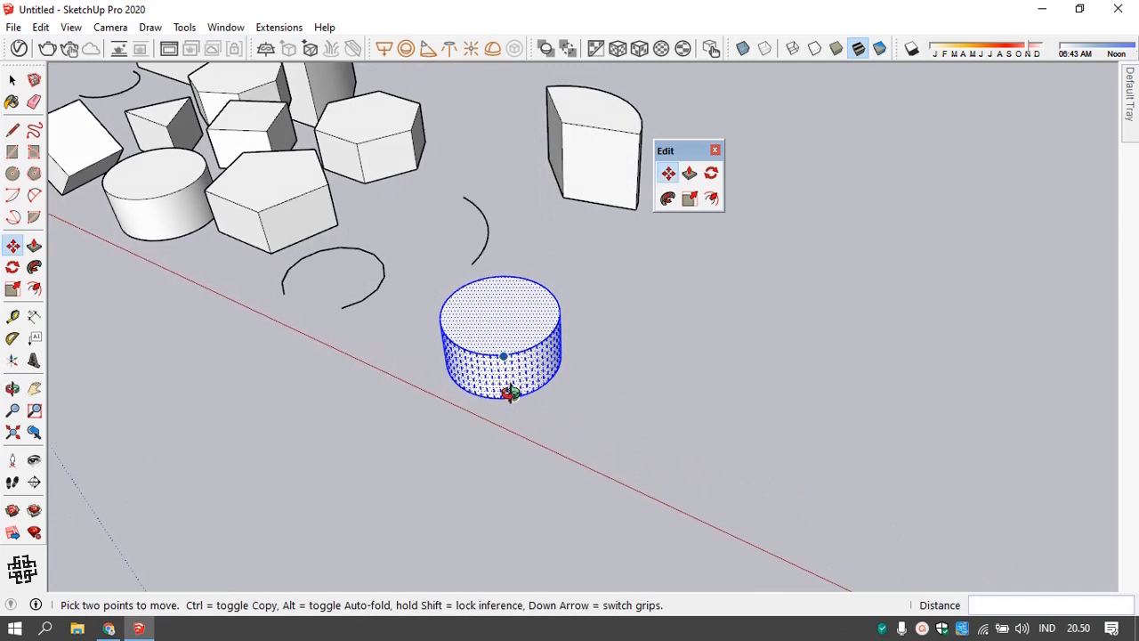
pyautogui.scroll(-2, 518, 397)
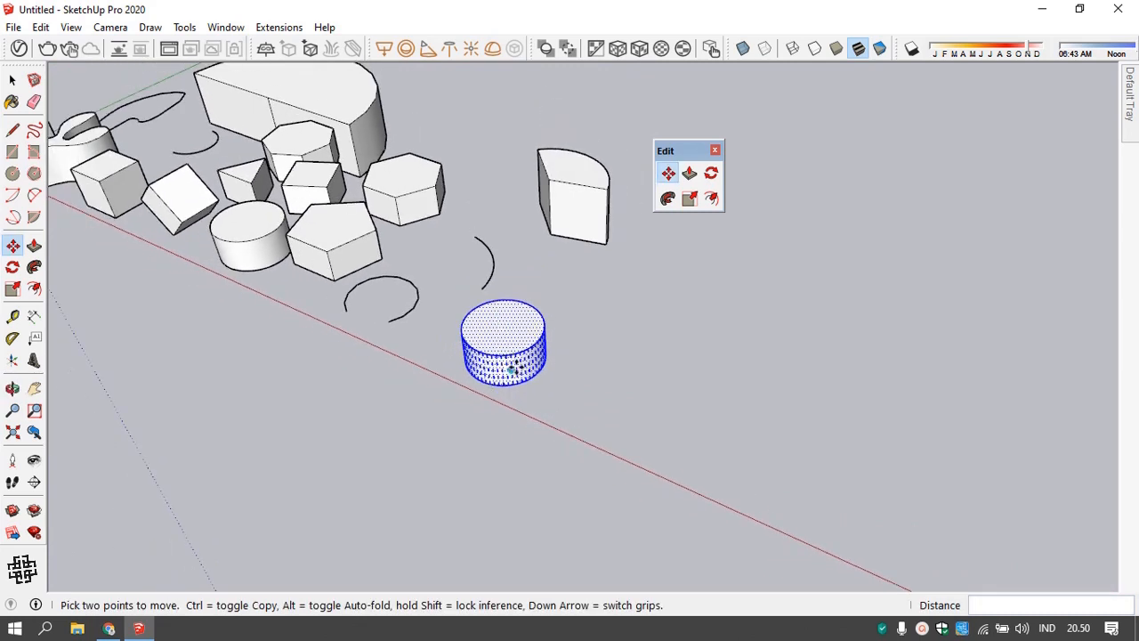
pyautogui.press('space')
pyautogui.click(617, 408)
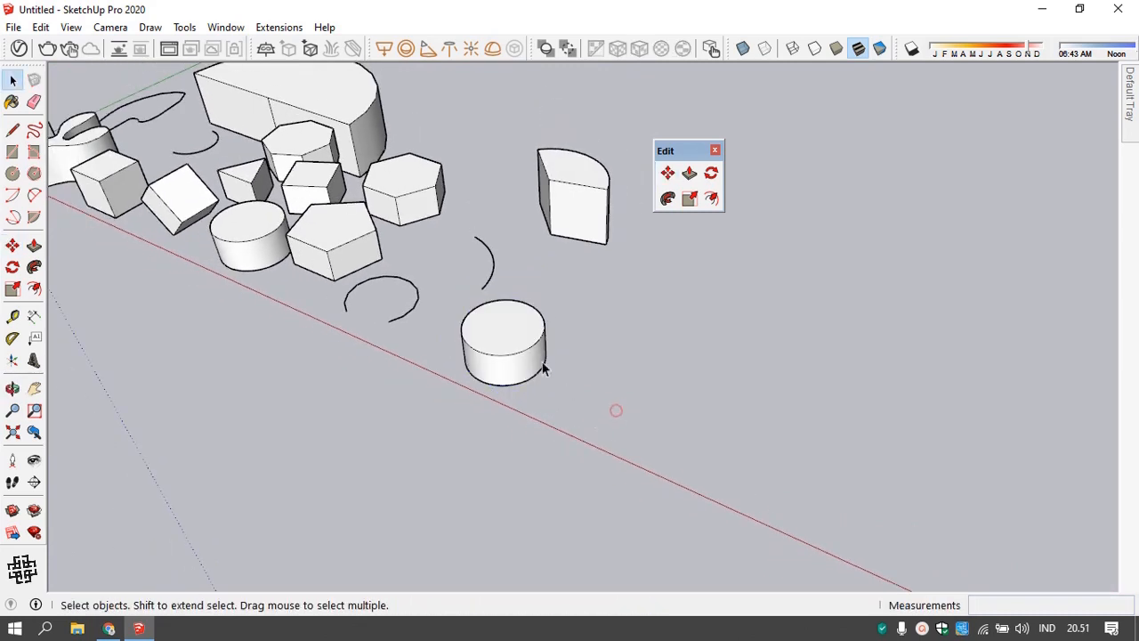
# - Draw a circle with a 5 cm radius on the ground beside the copied cylinder
pyautogui.scroll(3, 643, 397)
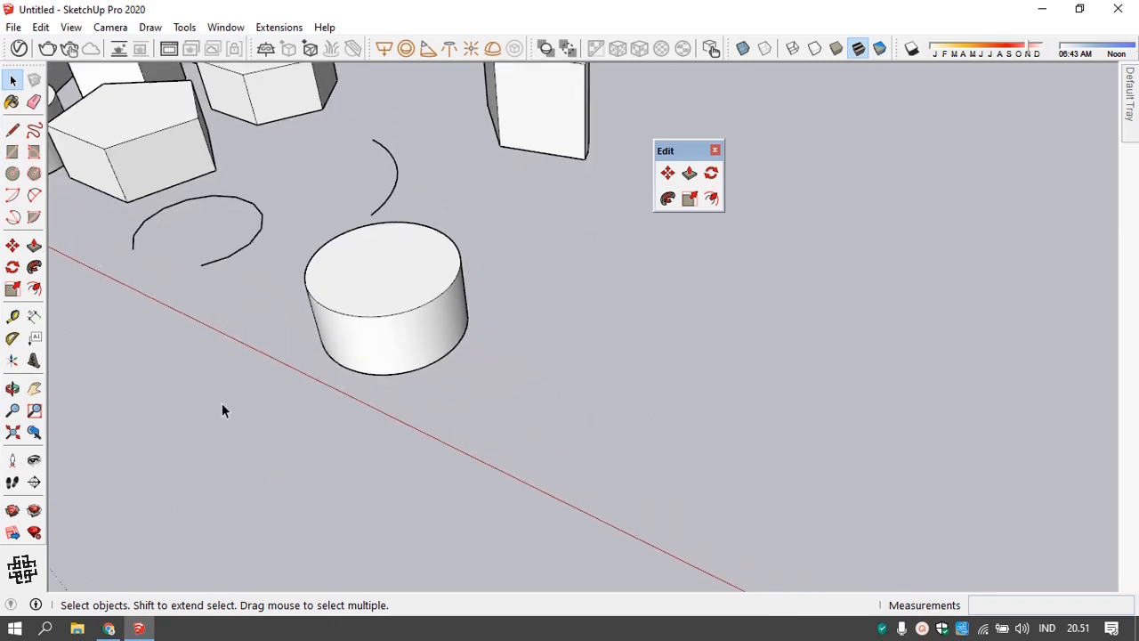
pyautogui.press('c')
pyautogui.click(541, 406)
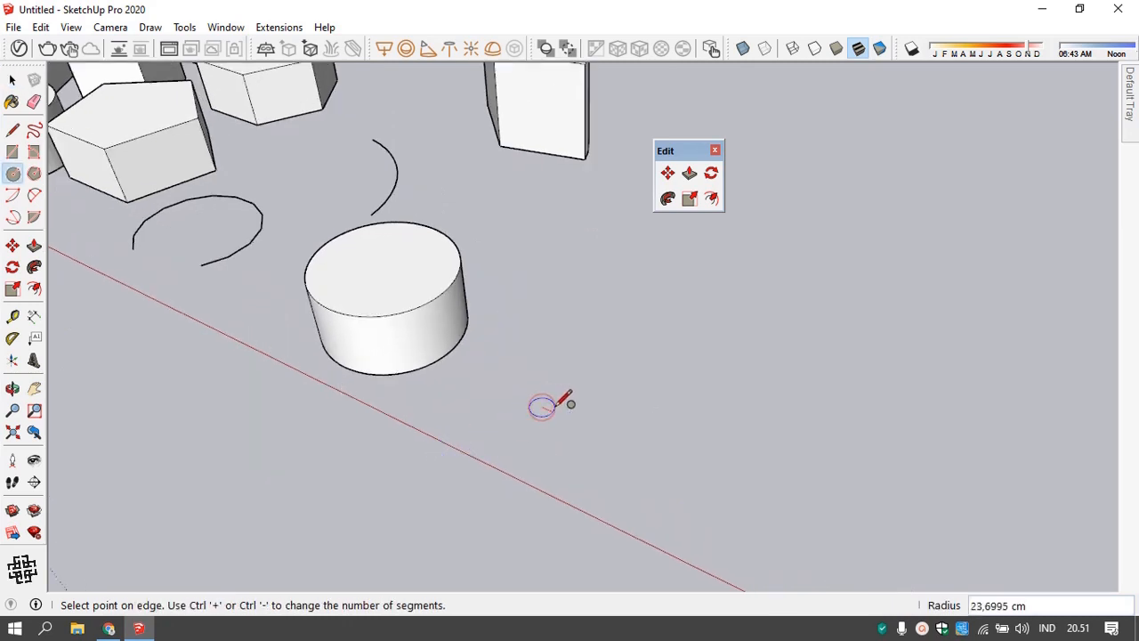
pyautogui.write('5')
pyautogui.press('Return')
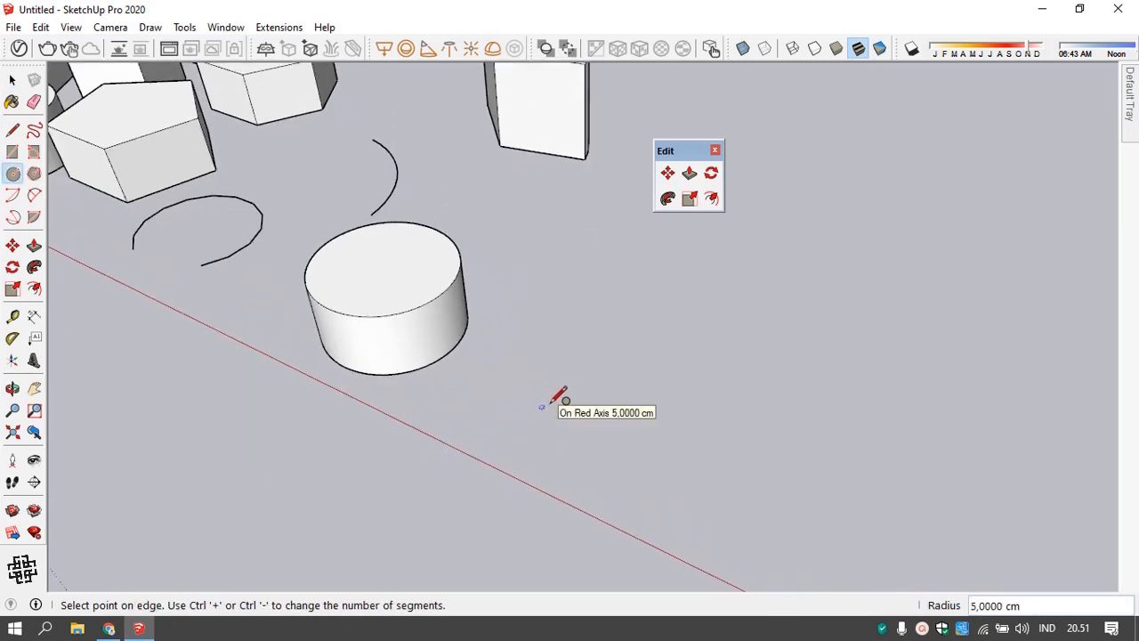
pyautogui.press('c')
pyautogui.scroll(5, 556, 401)
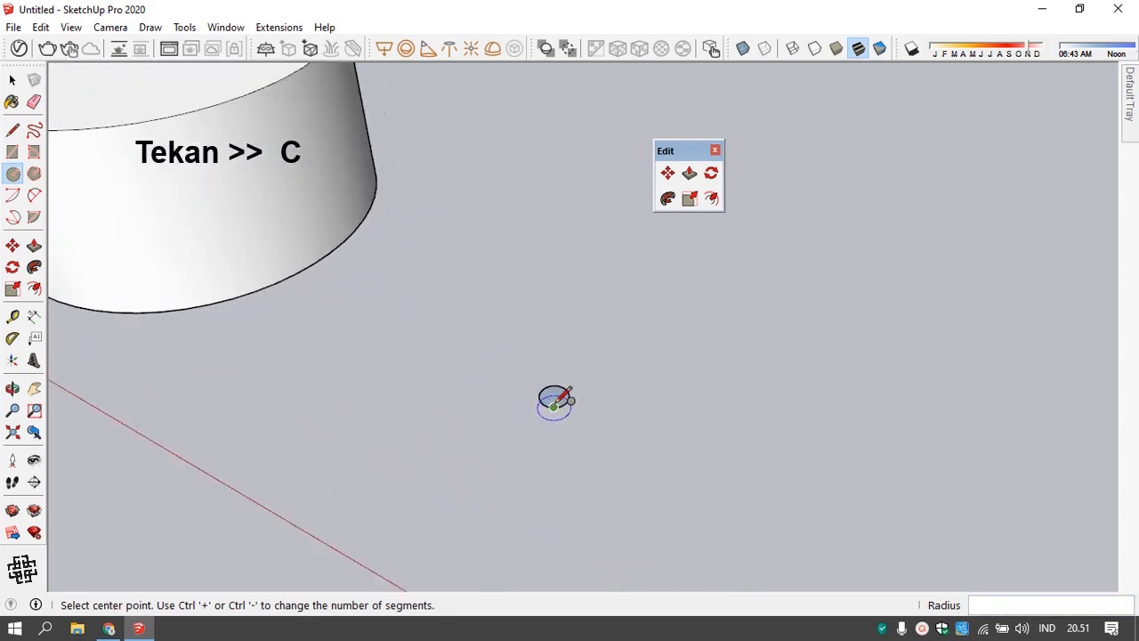
pyautogui.scroll(1, 555, 401)
pyautogui.press('space')
# - Extrude the small circle 200 cm upward with Push/Pull and select the whole resulting pole
pyautogui.press('p')
pyautogui.click(554, 398)
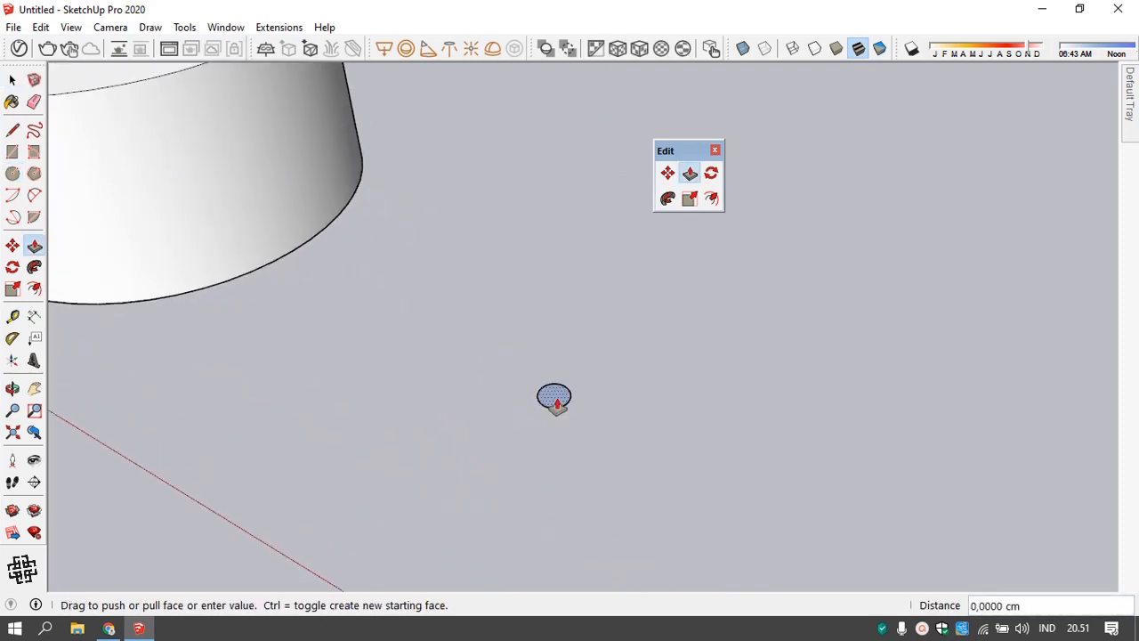
pyautogui.scroll(-1, 549, 127)
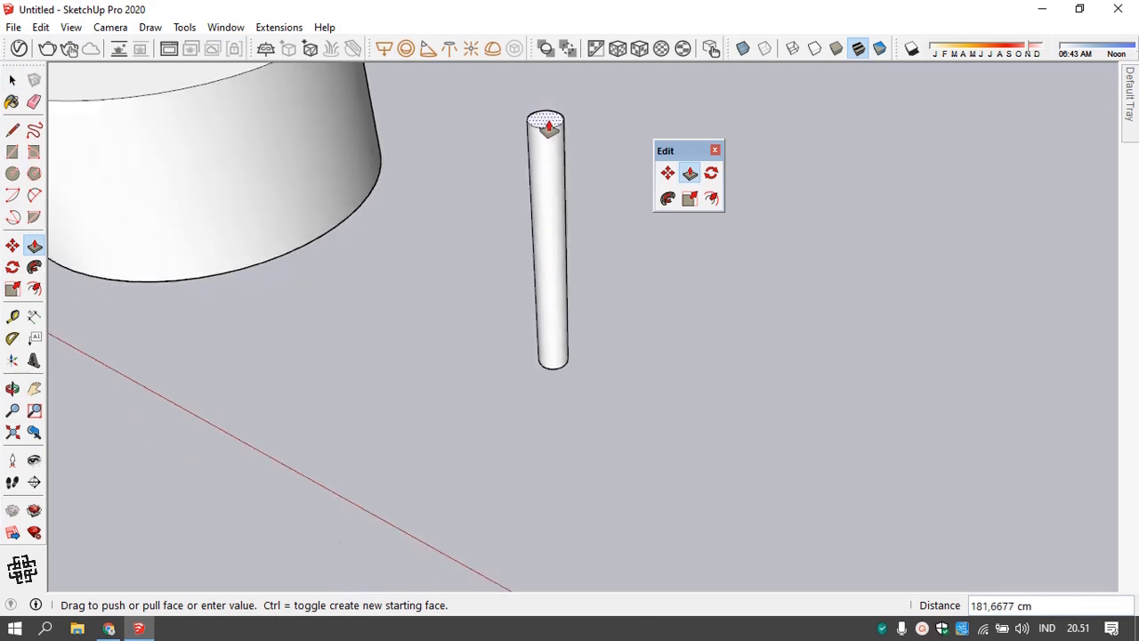
pyautogui.scroll(-1, 548, 129)
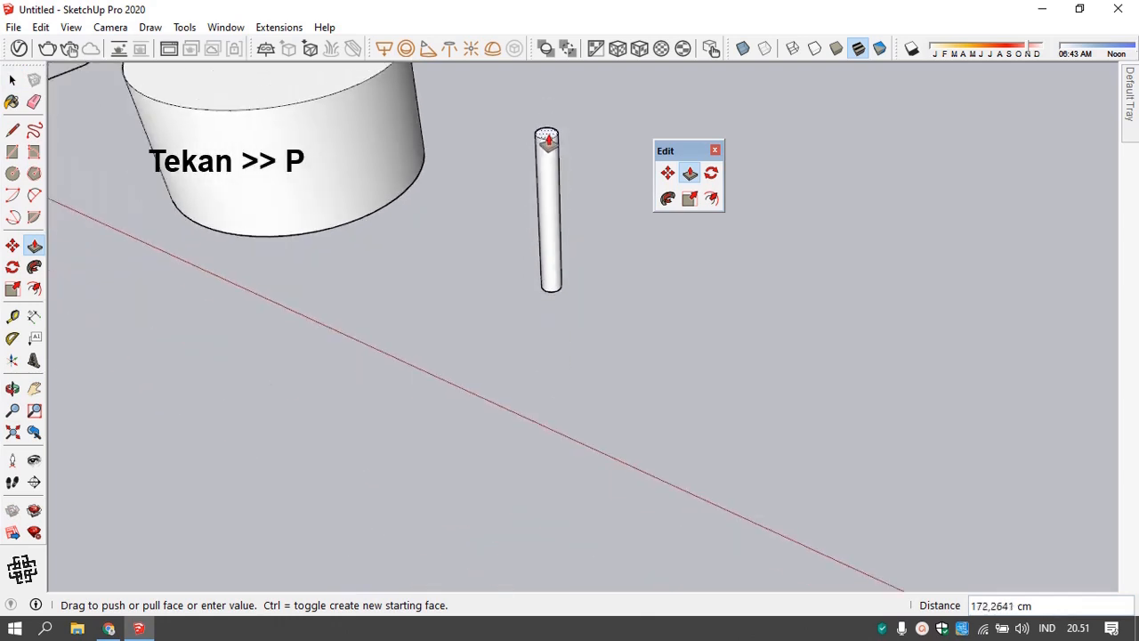
pyautogui.write('200')
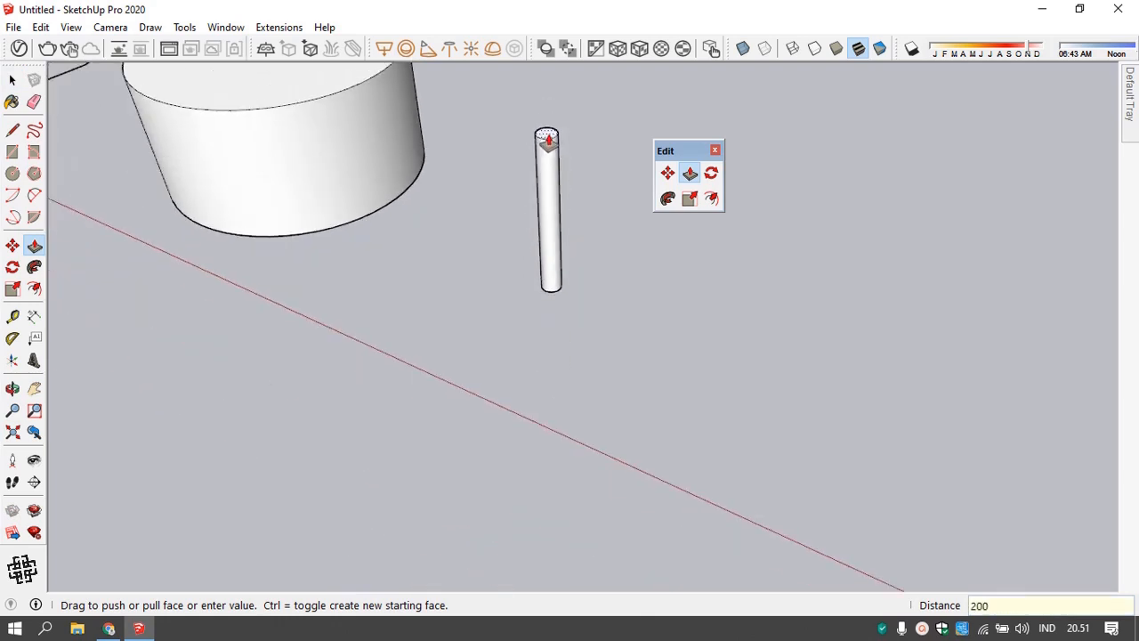
pyautogui.press('Return')
pyautogui.press('space')
pyautogui.scroll(-2, 544, 312)
pyautogui.moveTo(544, 317); pyautogui.dragTo(550, 278, button='middle')
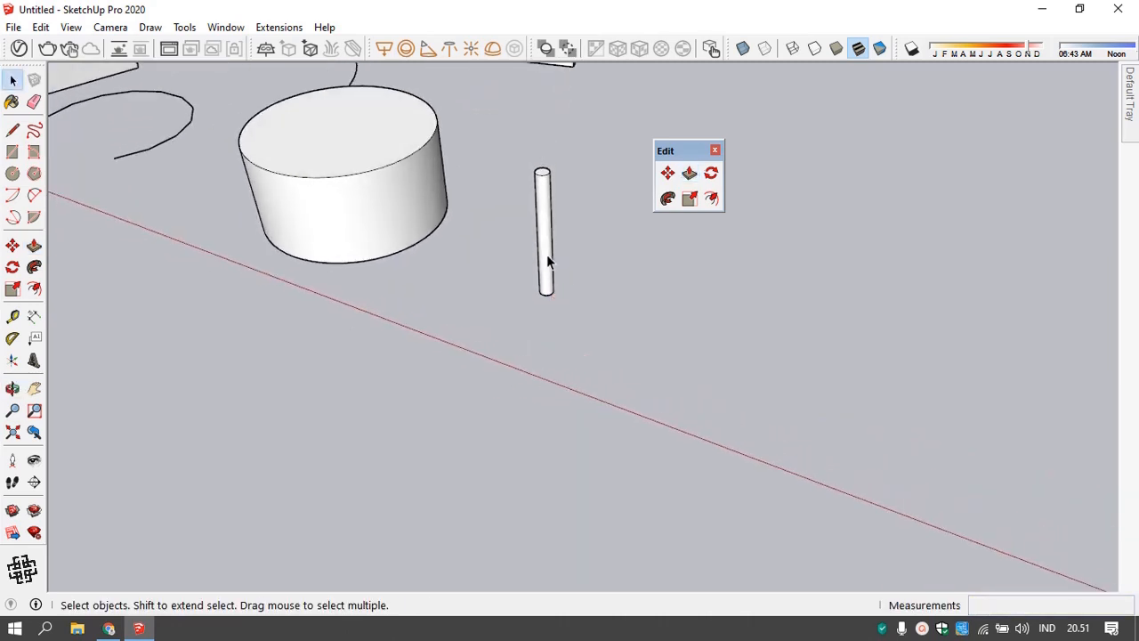
pyautogui.moveTo(517, 133); pyautogui.dragTo(575, 368)
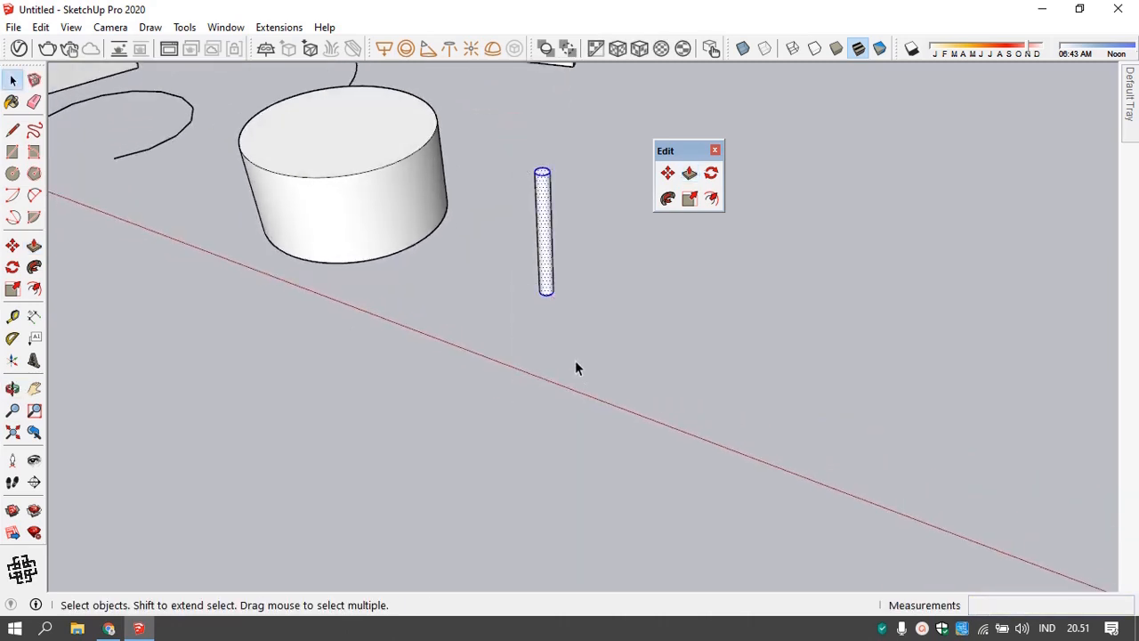
# - Try moving the selected pole 500 cm along the red axis without making a copy, and undo the move
pyautogui.press('m')
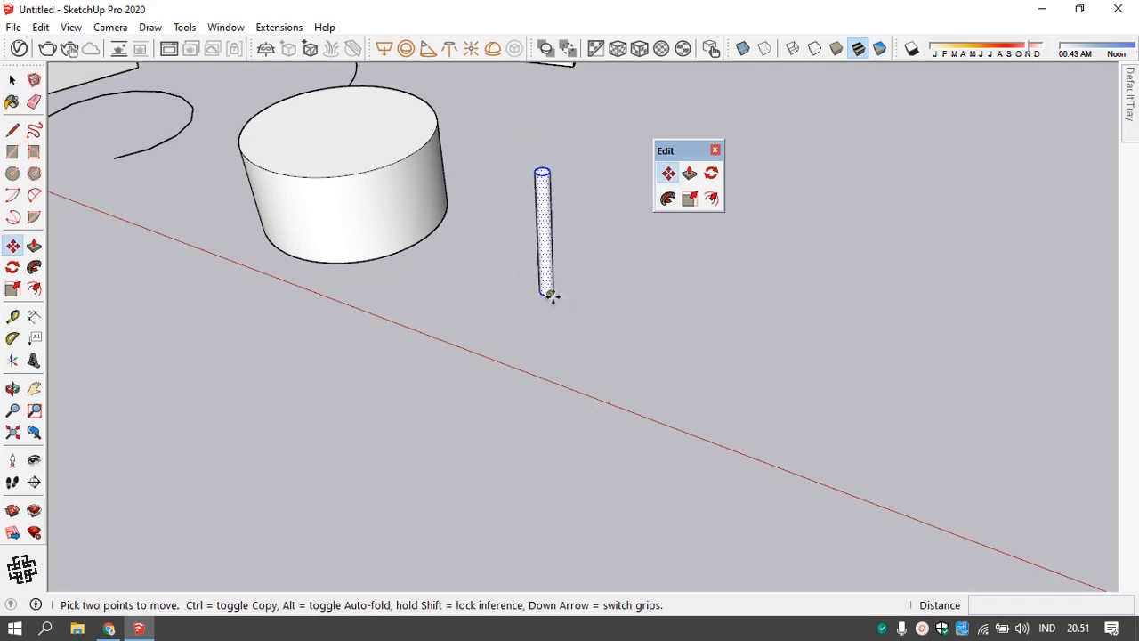
pyautogui.click(549, 296)
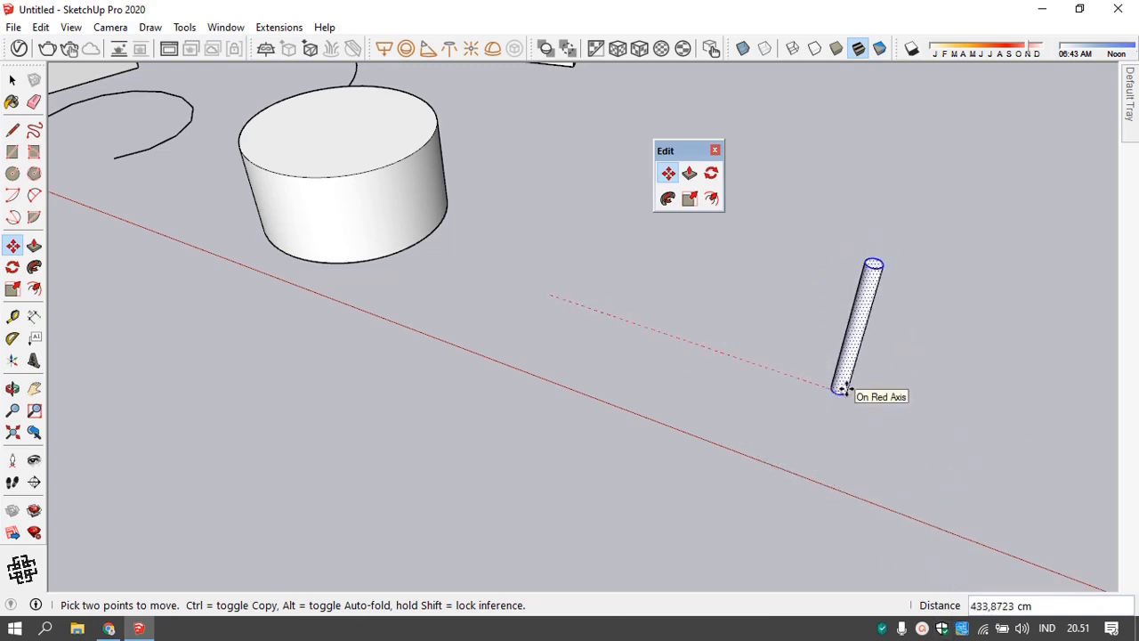
pyautogui.write('500')
pyautogui.press('Return')
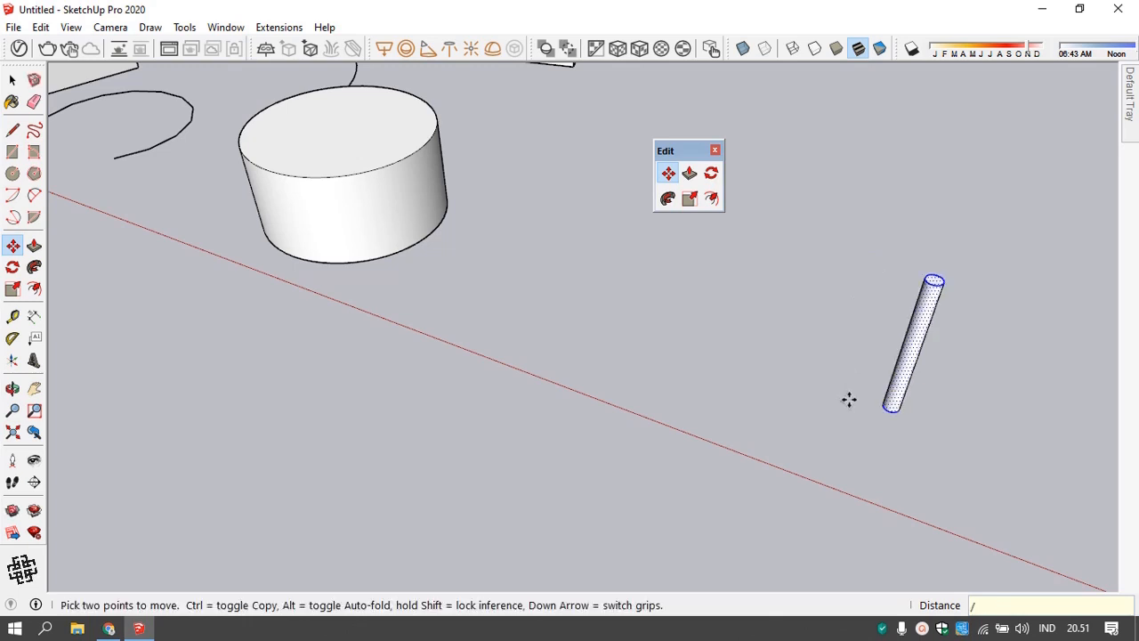
pyautogui.hotkey('ctrl', 'z')
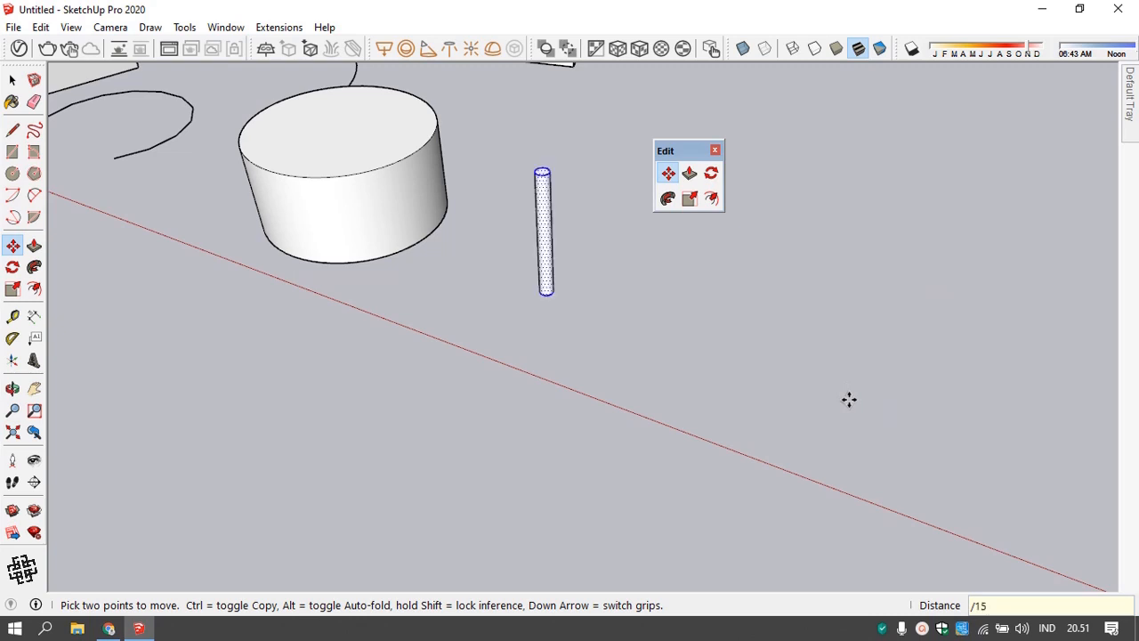
# - Copy the selected pole 500 cm along the red axis and divide the distance into 10 equal intervals with /10
pyautogui.scroll(-3, 667, 379)
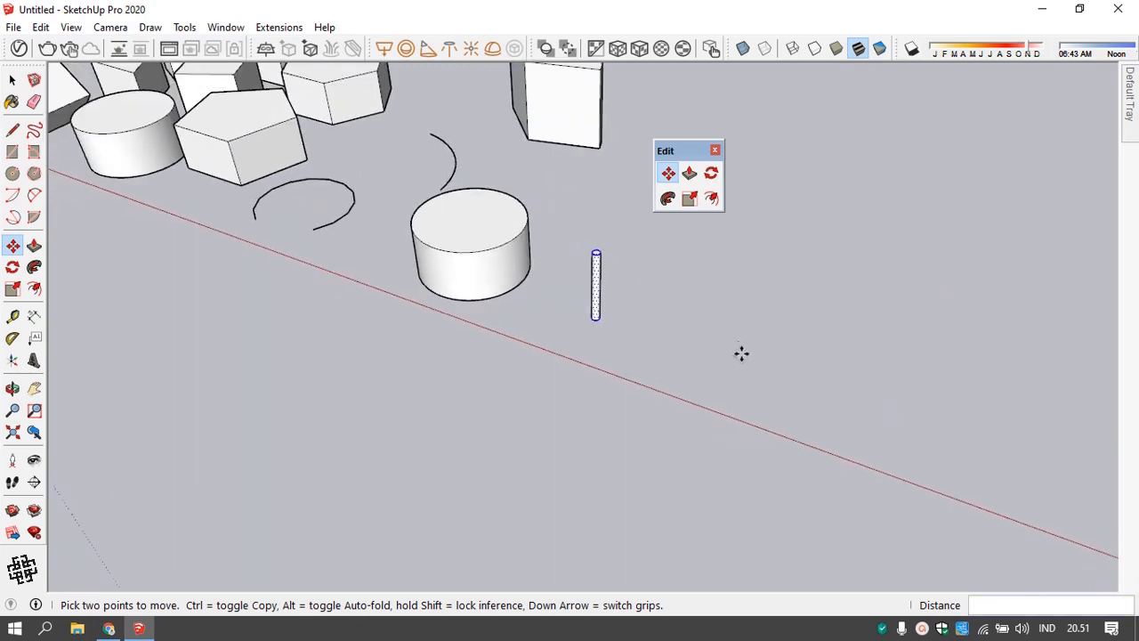
pyautogui.scroll(2, 742, 354)
pyautogui.click(527, 302)
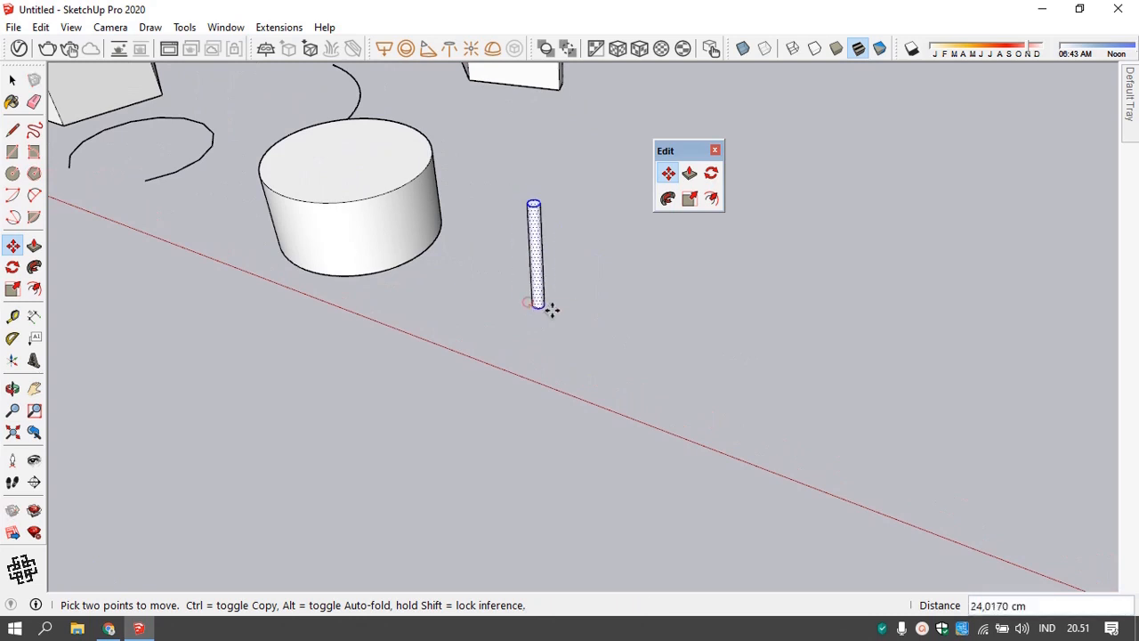
pyautogui.press('ctrl')
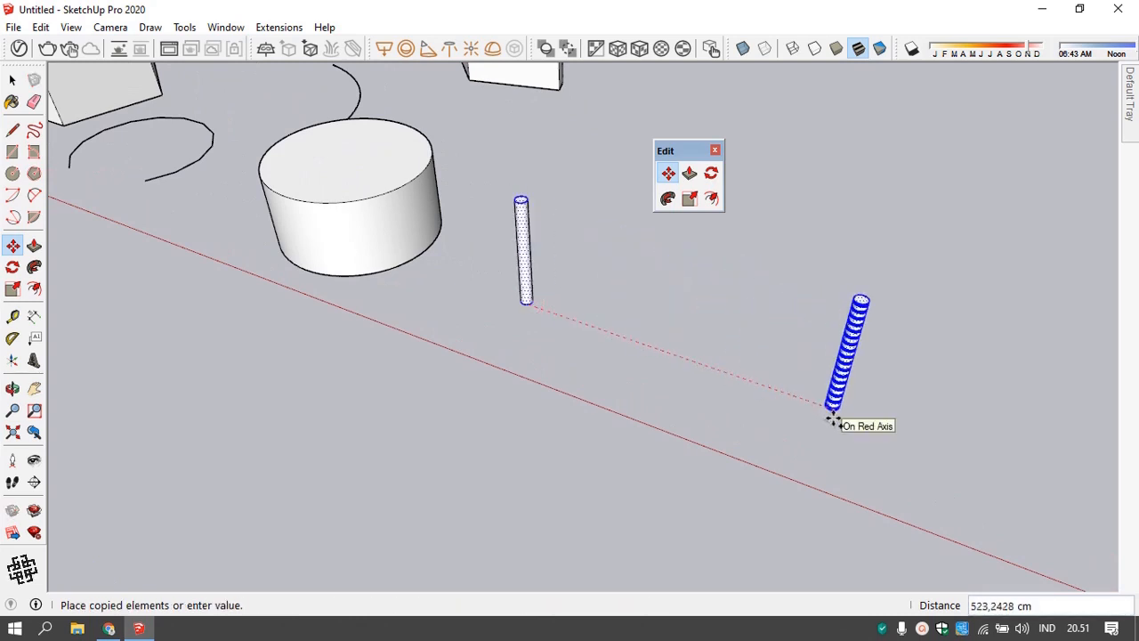
pyautogui.write('500')
pyautogui.press('Return')
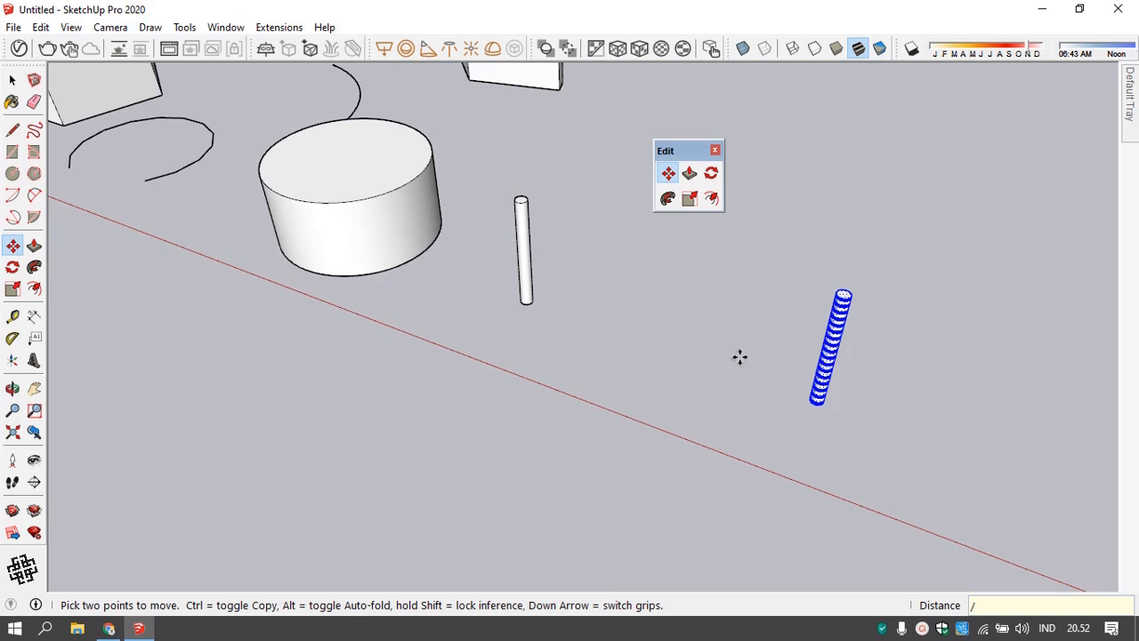
pyautogui.press('Return')
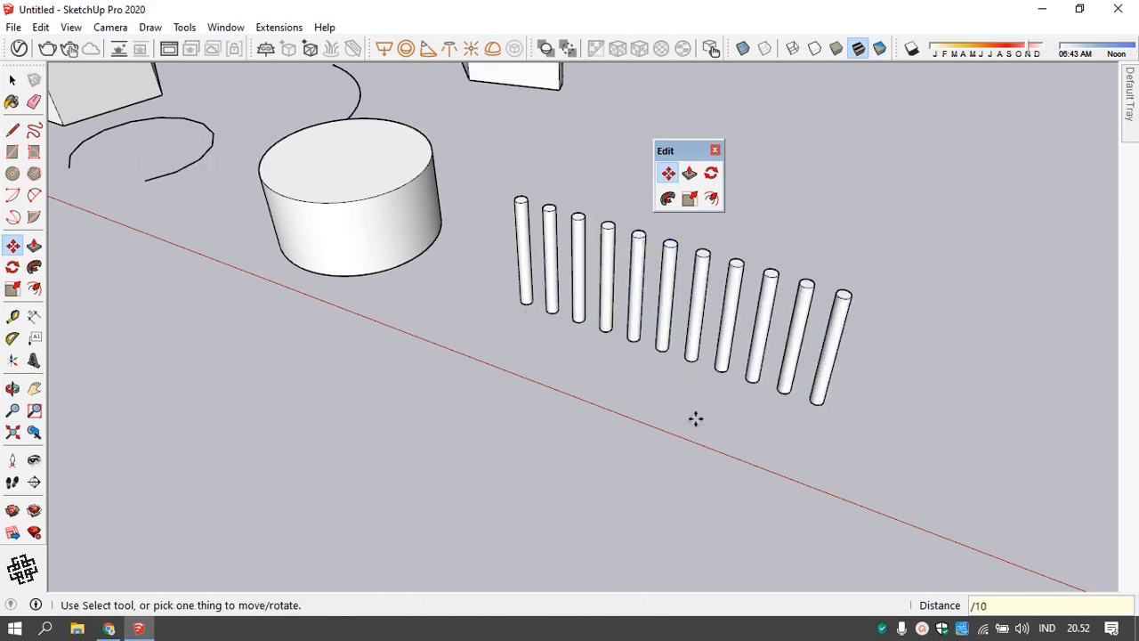
# - Try copying the last pole in the row 10 cm along the red axis, and undo the copy
pyautogui.scroll(-3, 538, 312)
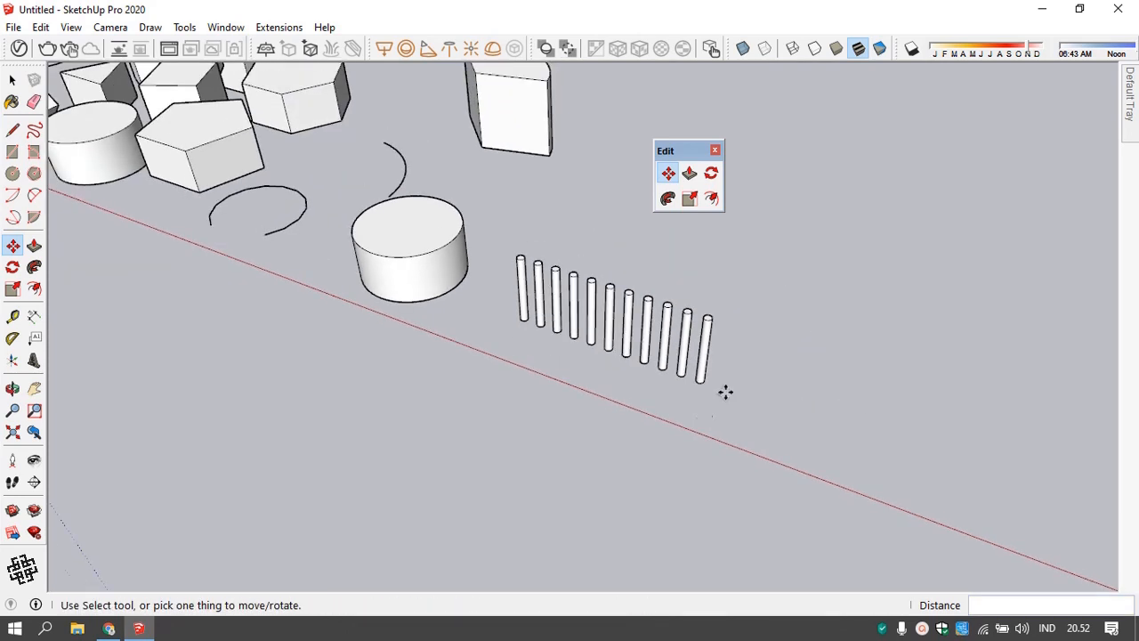
pyautogui.scroll(3, 725, 383)
pyautogui.scroll(2, 725, 383)
pyautogui.scroll(-4, 694, 394)
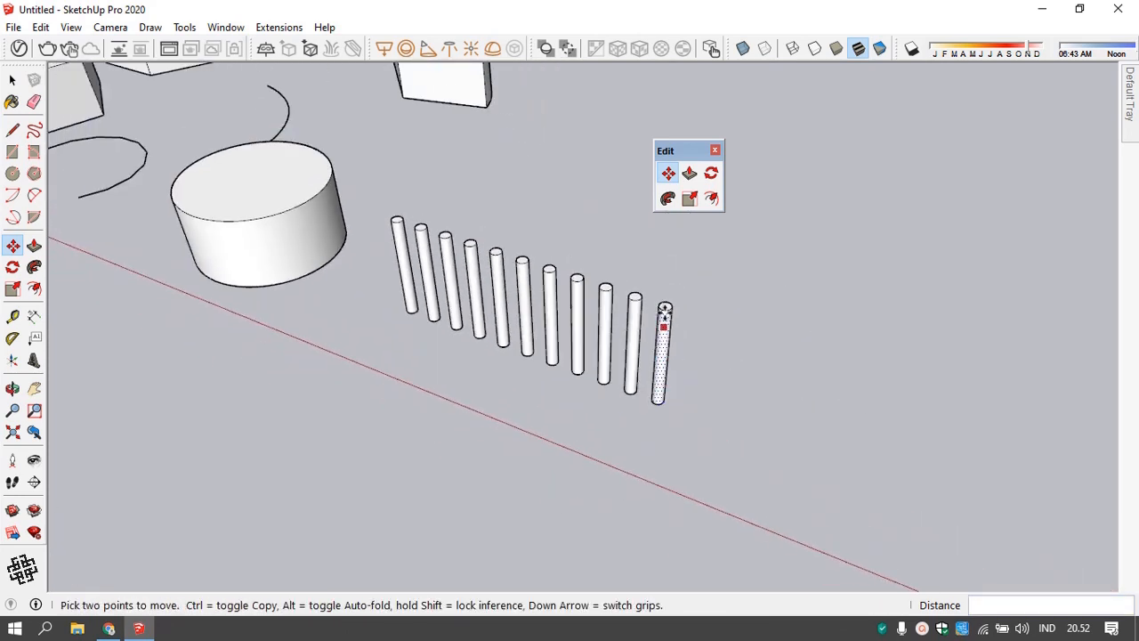
pyautogui.press('space')
pyautogui.moveTo(646, 279); pyautogui.dragTo(687, 462)
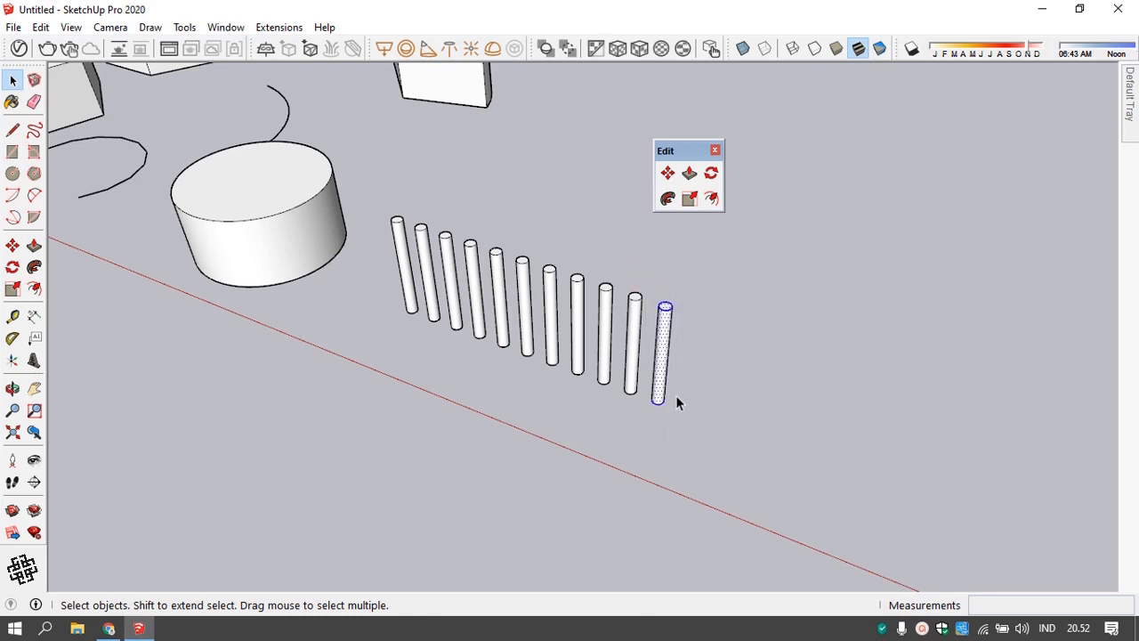
pyautogui.press('m')
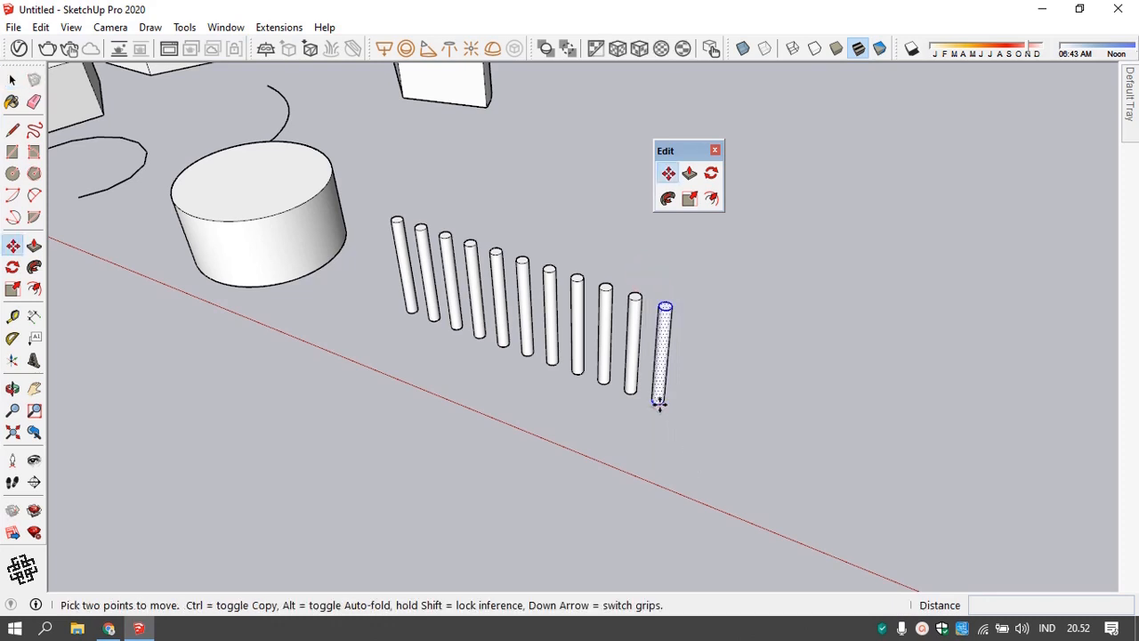
pyautogui.click(664, 406)
pyautogui.press('ctrl')
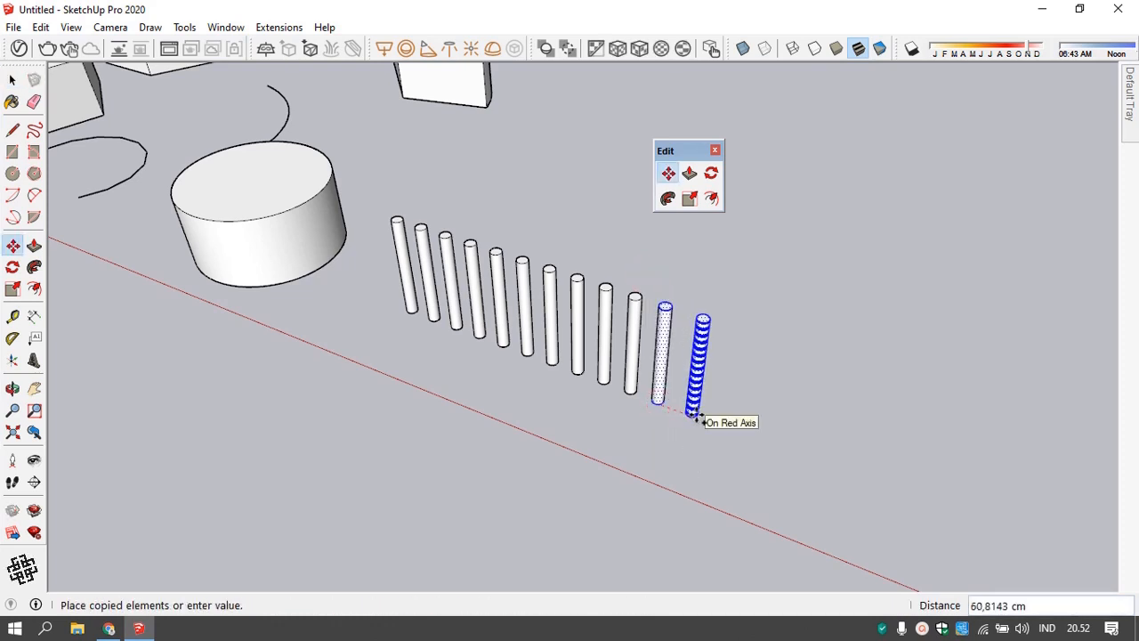
pyautogui.write('10')
pyautogui.press('Return')
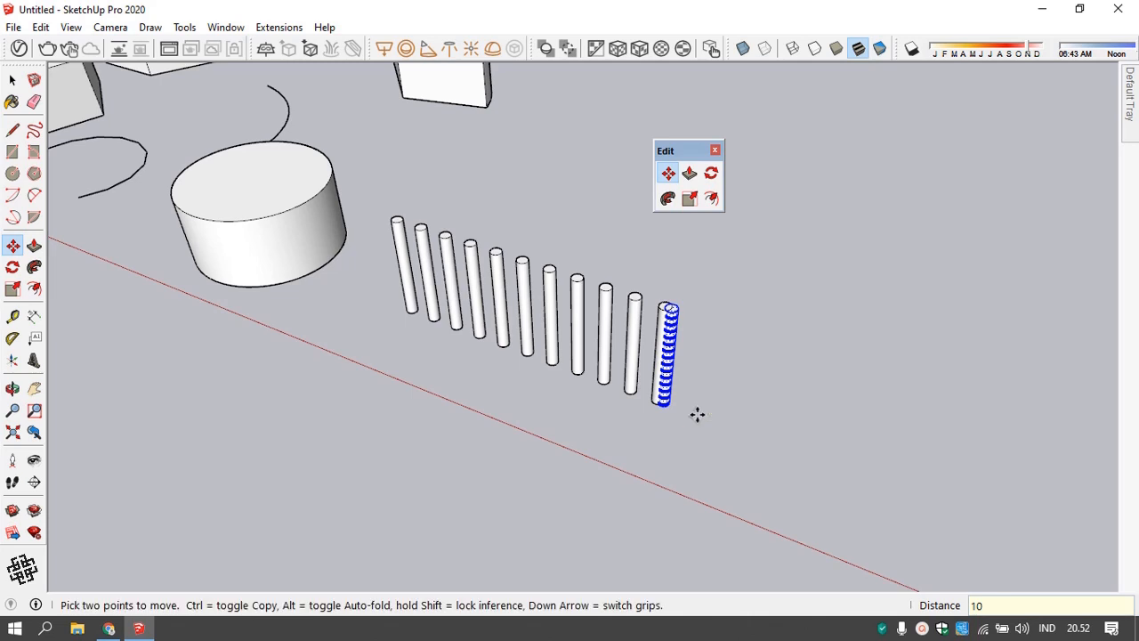
pyautogui.hotkey('ctrl', 't')
pyautogui.press('space')
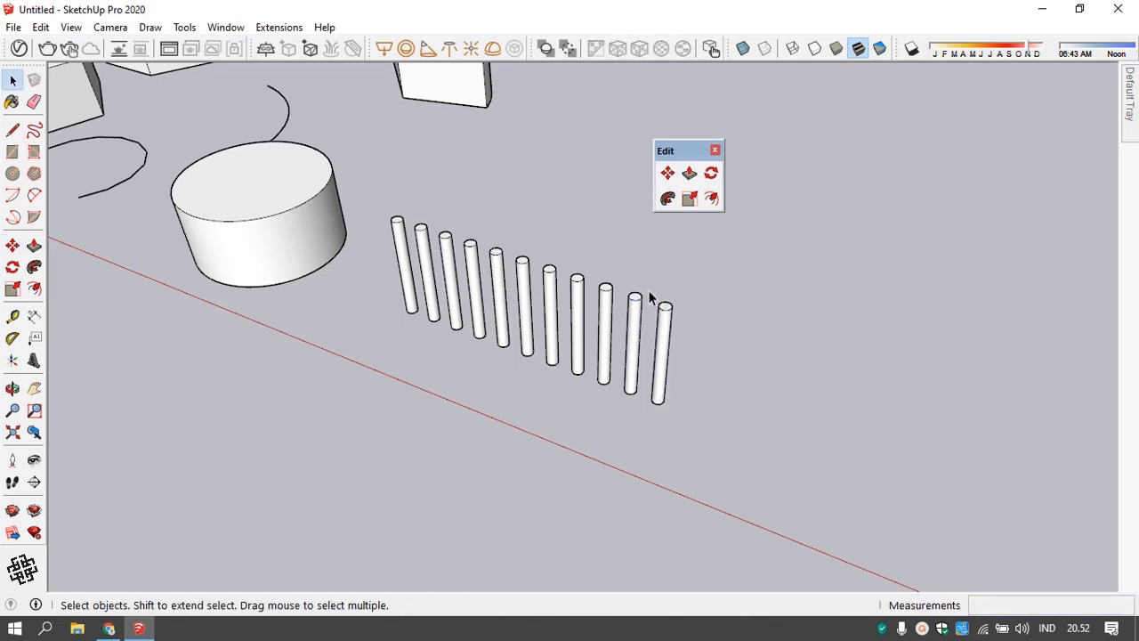
# - Copy the last pole in the row 50 cm along the red axis and multiply the copy with *15
pyautogui.moveTo(648, 291); pyautogui.dragTo(692, 449)
pyautogui.press('m')
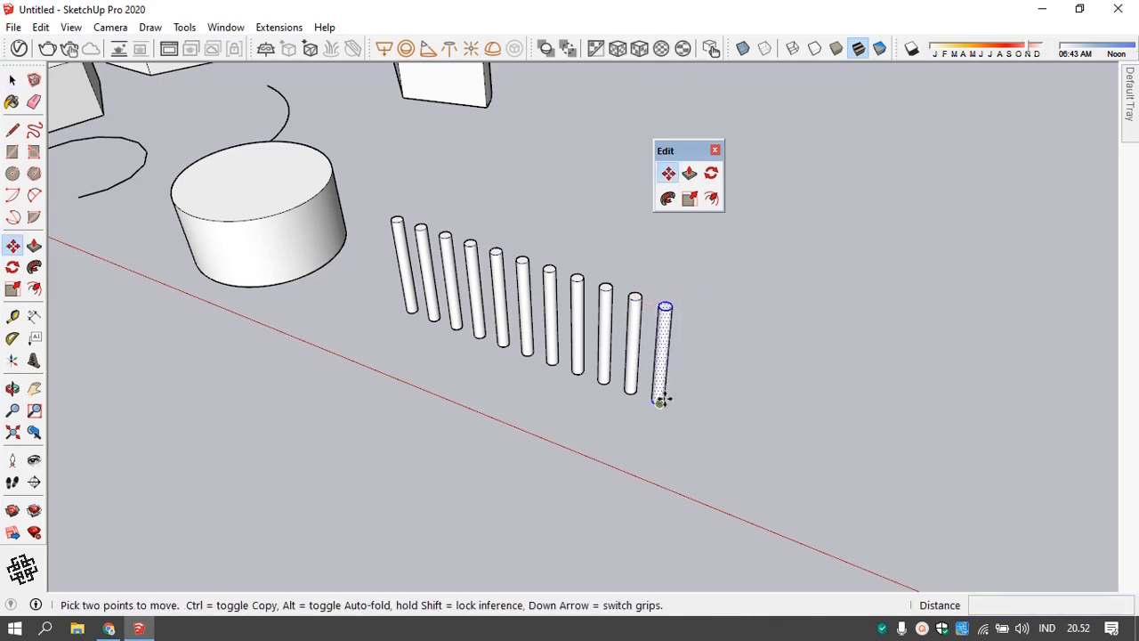
pyautogui.click(661, 401)
pyautogui.press('ctrl')
pyautogui.write('50')
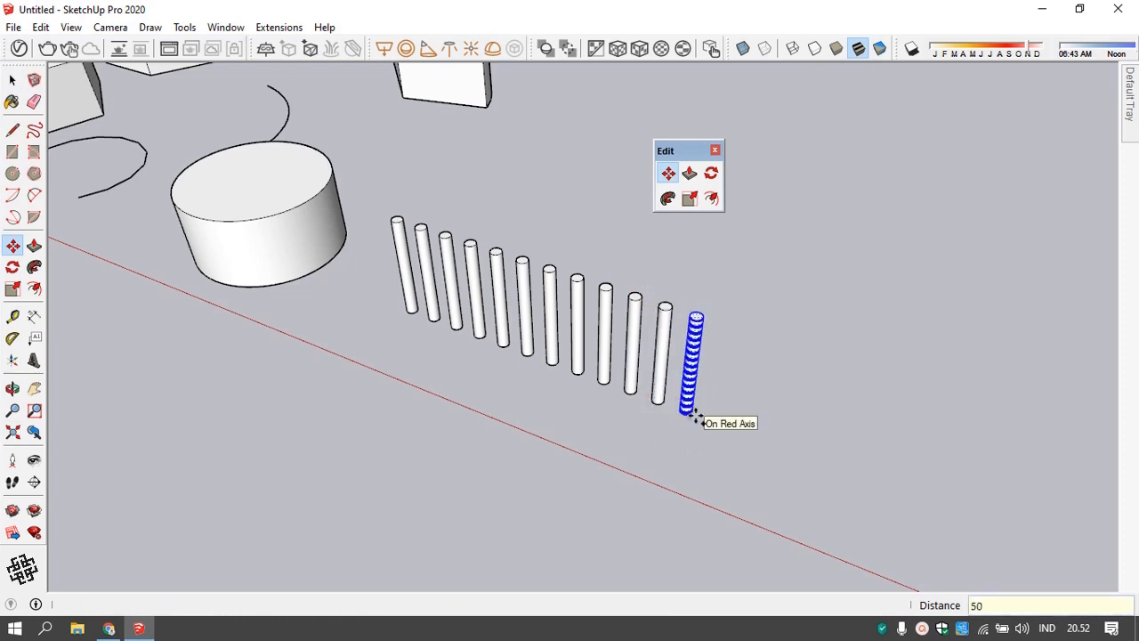
pyautogui.press('Return')
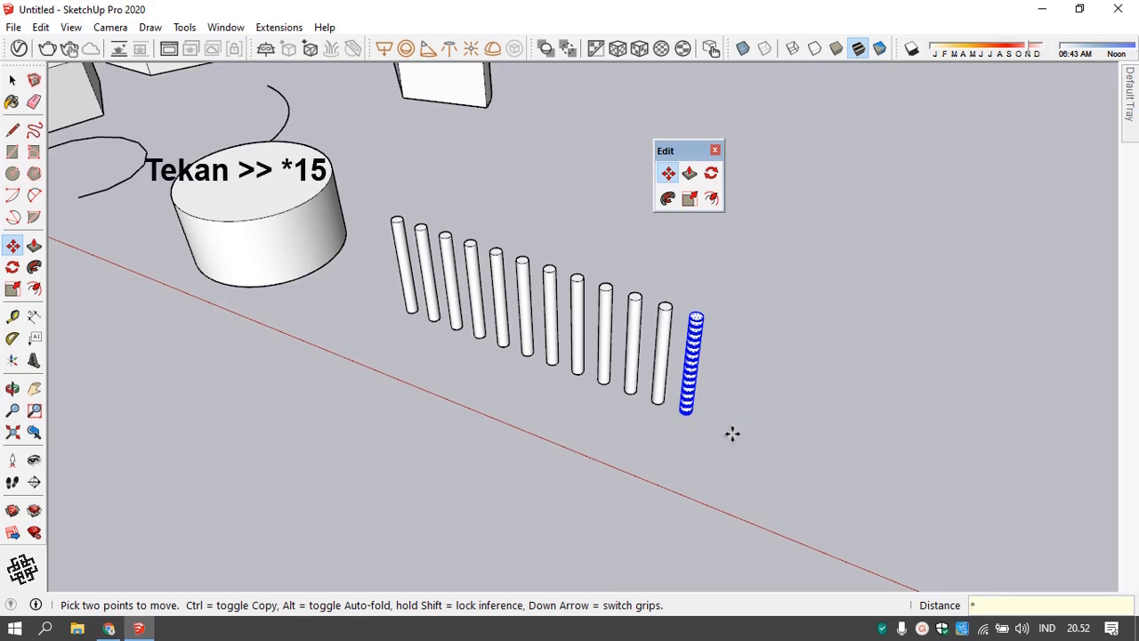
pyautogui.press('Return')
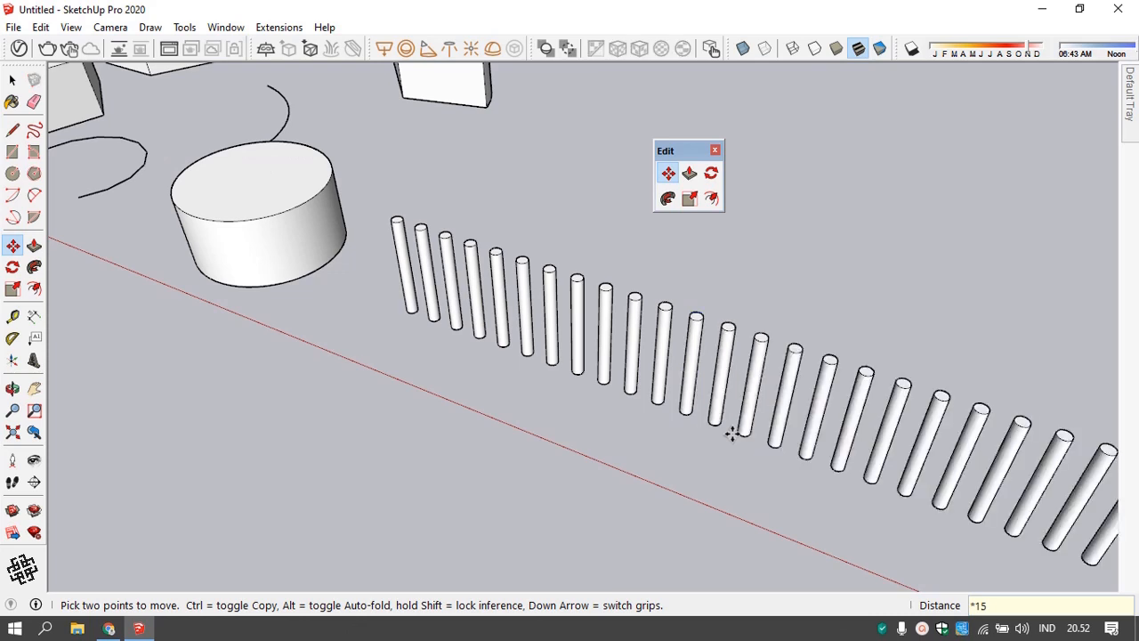
pyautogui.scroll(-2, 574, 235)
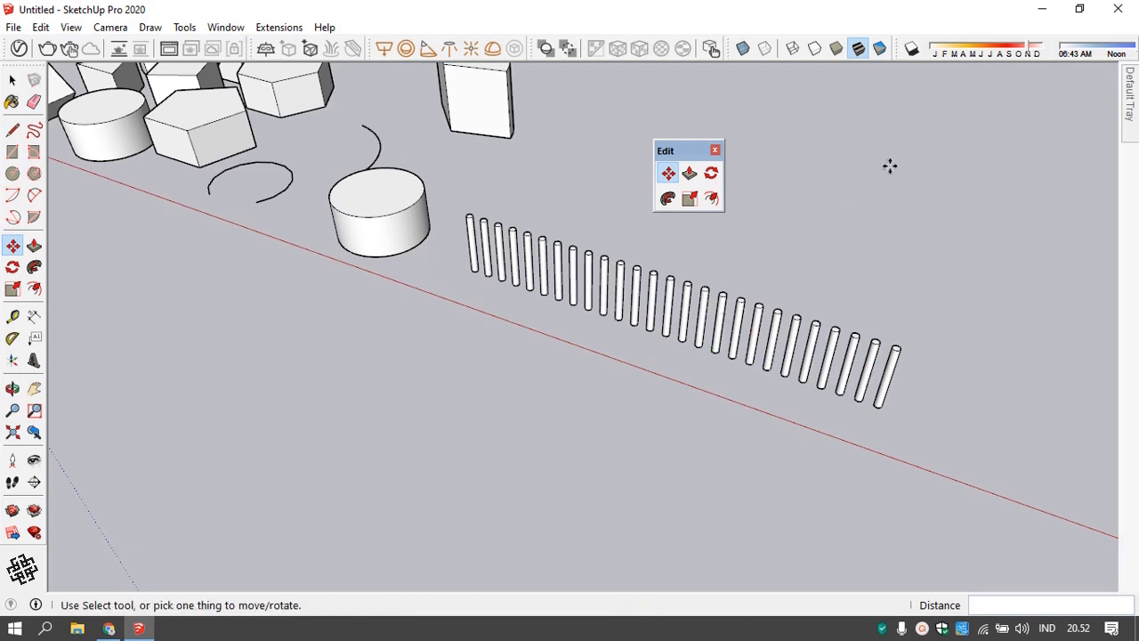
pyautogui.moveTo(824, 265); pyautogui.dragTo(863, 318, button='middle')
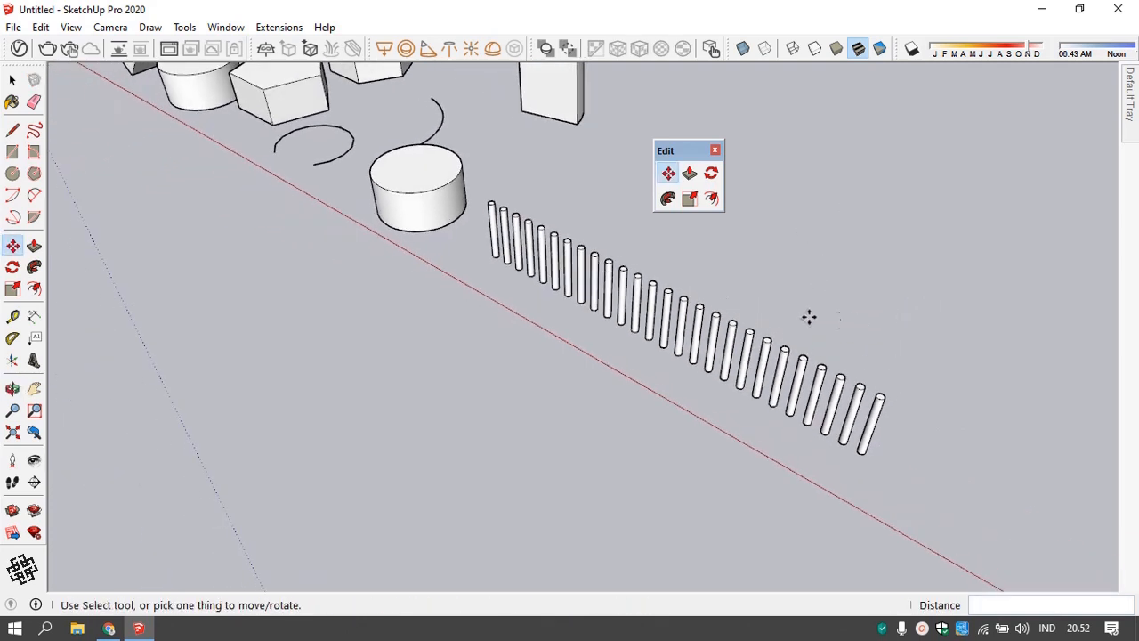
pyautogui.scroll(-1, 690, 216)
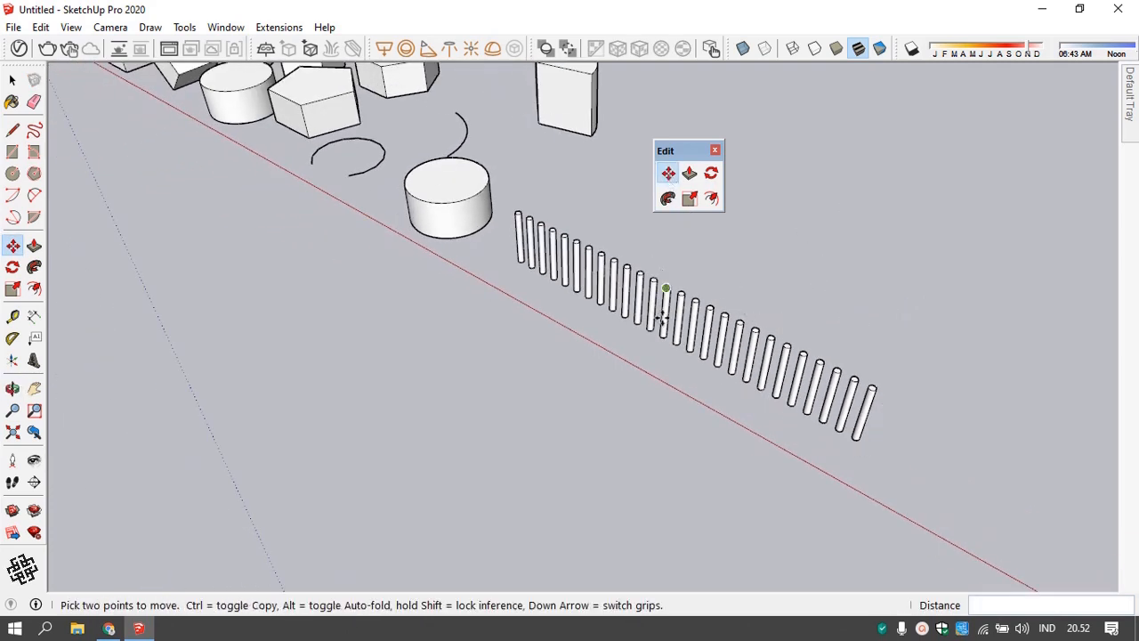
pyautogui.click(553, 276)
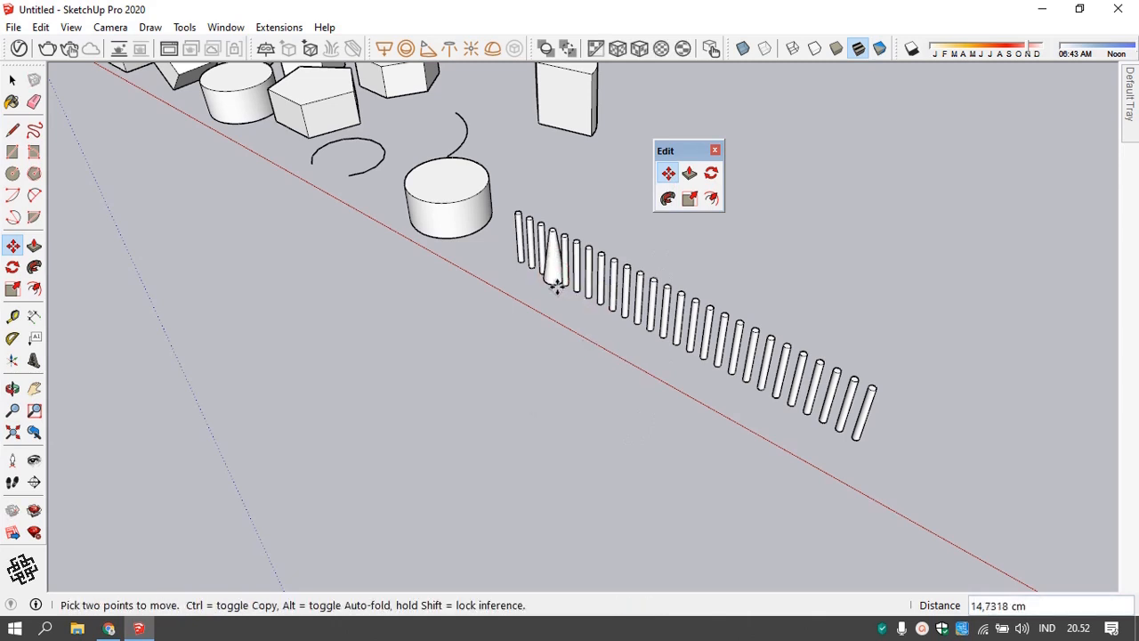
pyautogui.press('Escape')
pyautogui.press('space')
pyautogui.click(857, 445)
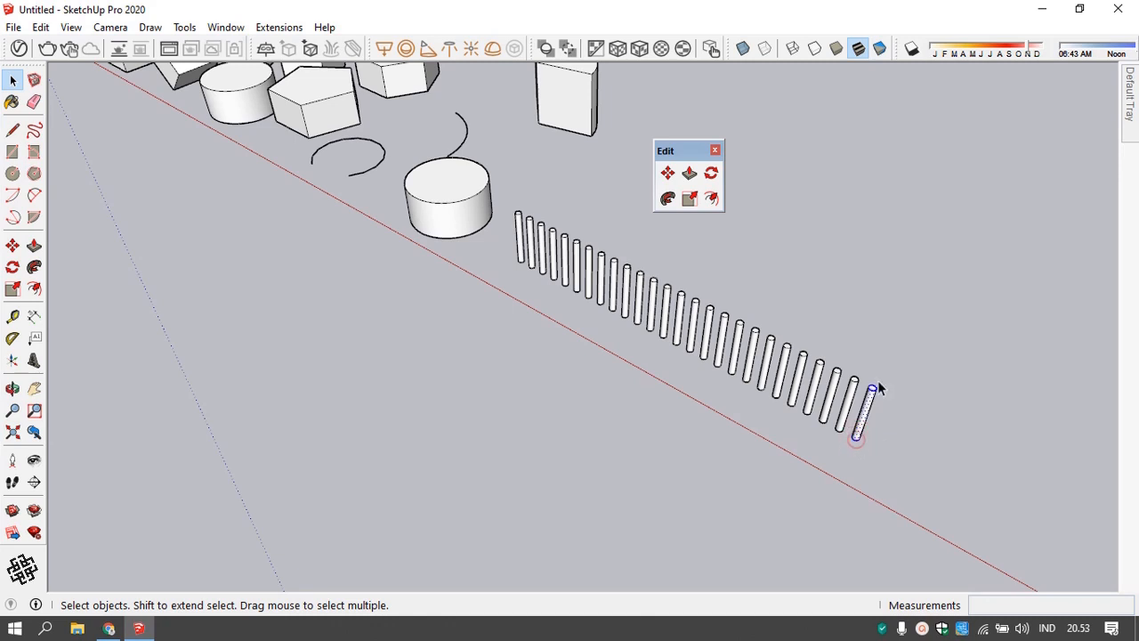
pyautogui.moveTo(888, 349); pyautogui.dragTo(851, 449)
pyautogui.press('m')
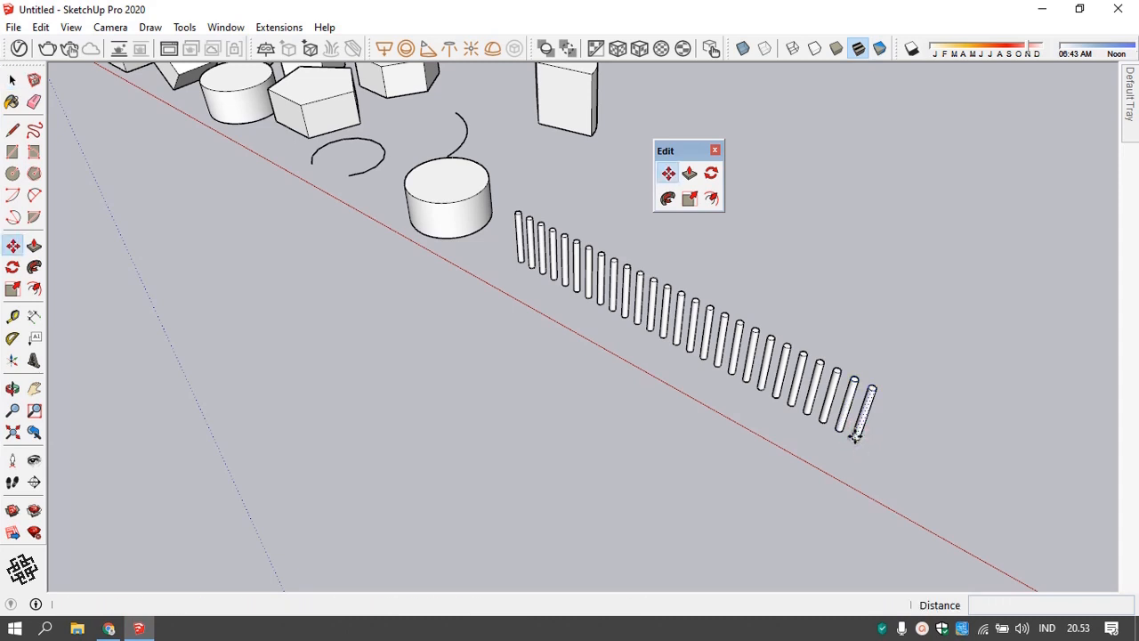
pyautogui.click(854, 436)
pyautogui.press('ctrl')
pyautogui.press('Escape')
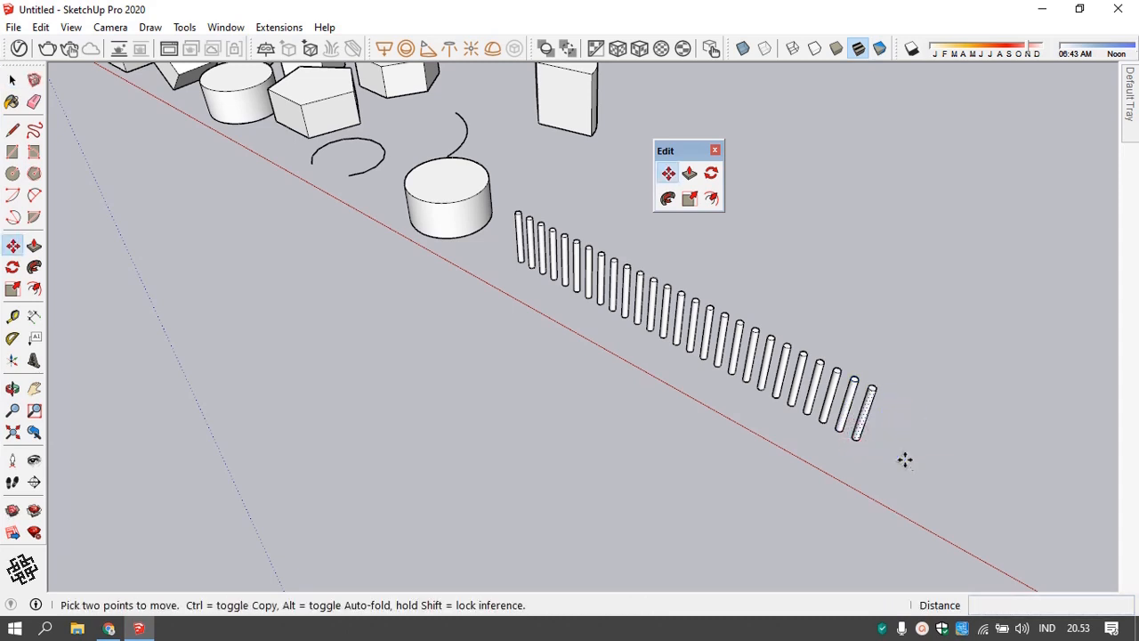
pyautogui.press('space')
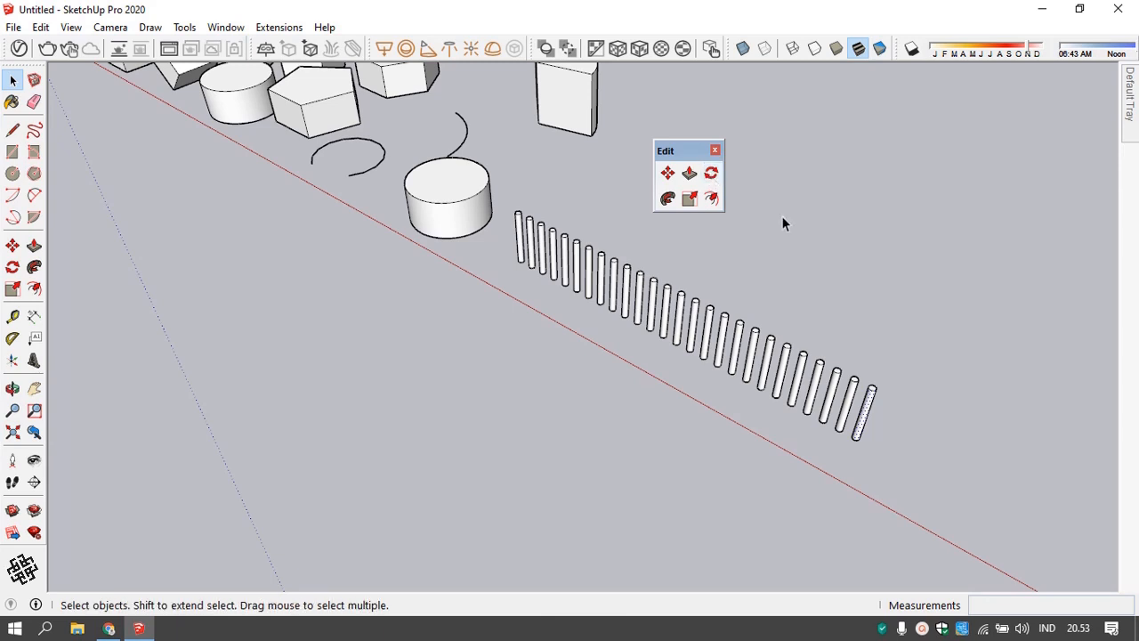
pyautogui.scroll(-5, 363, 430)
pyautogui.scroll(6, 592, 367)
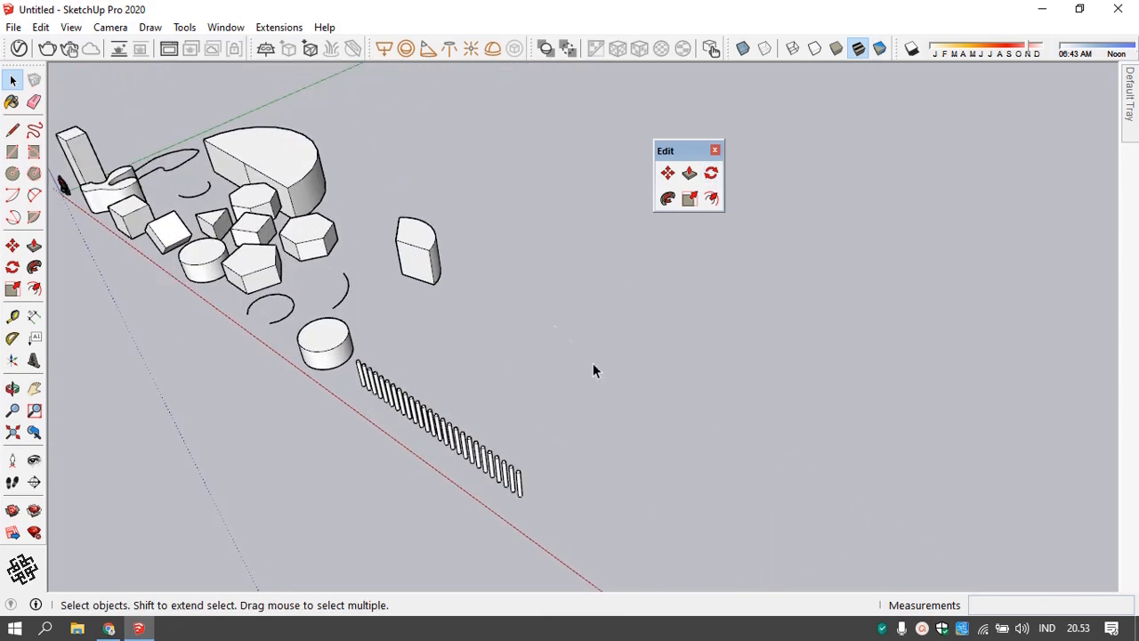
# - Draw a rectangle about 418 by 321 cm on the ground in the empty area beside the row of poles
pyautogui.press('r')
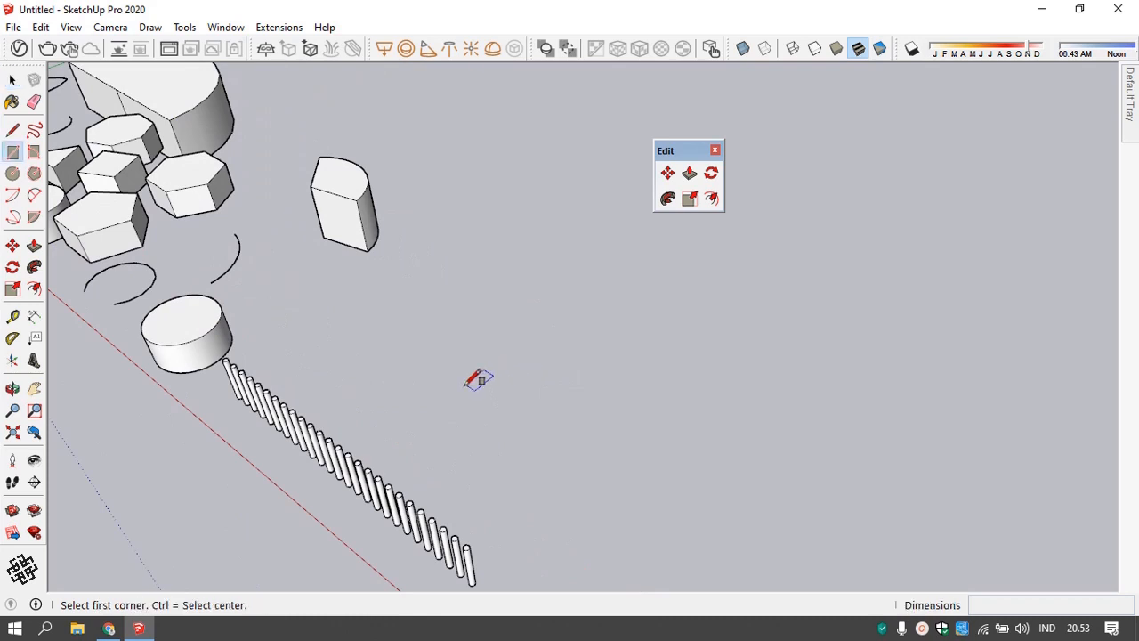
pyautogui.click(423, 406)
pyautogui.click(561, 408)
# - Draw a smaller rectangle over the large rectangle's corner farthest from the poles and delete that corner to leave an L-shaped face
pyautogui.click(501, 405)
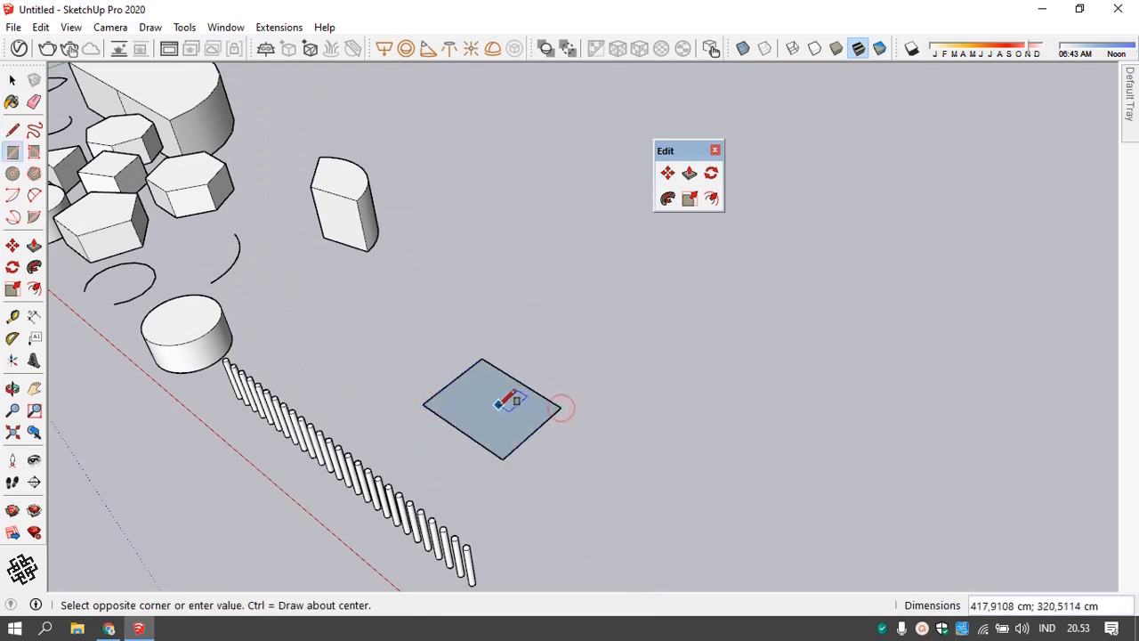
pyautogui.click(561, 407)
pyautogui.press('space')
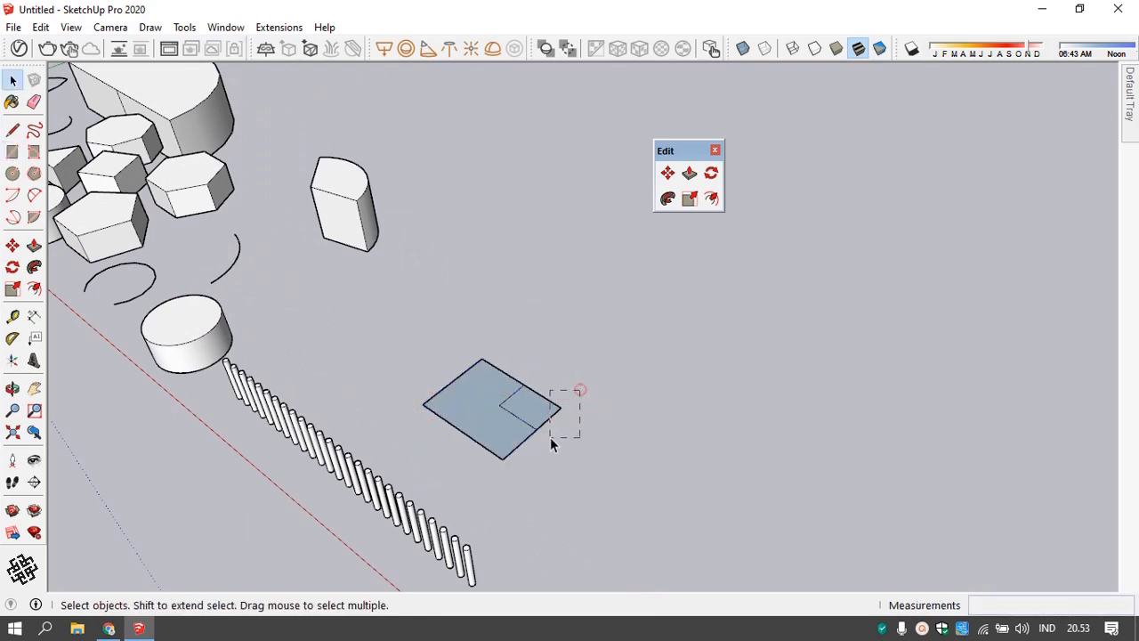
pyautogui.moveTo(550, 437); pyautogui.dragTo(483, 364)
pyautogui.press('Delete')
# - Push/Pull the L-shaped face upward about 292 cm into a solid block
pyautogui.click(489, 416)
pyautogui.press('p')
pyautogui.scroll(5, 494, 338)
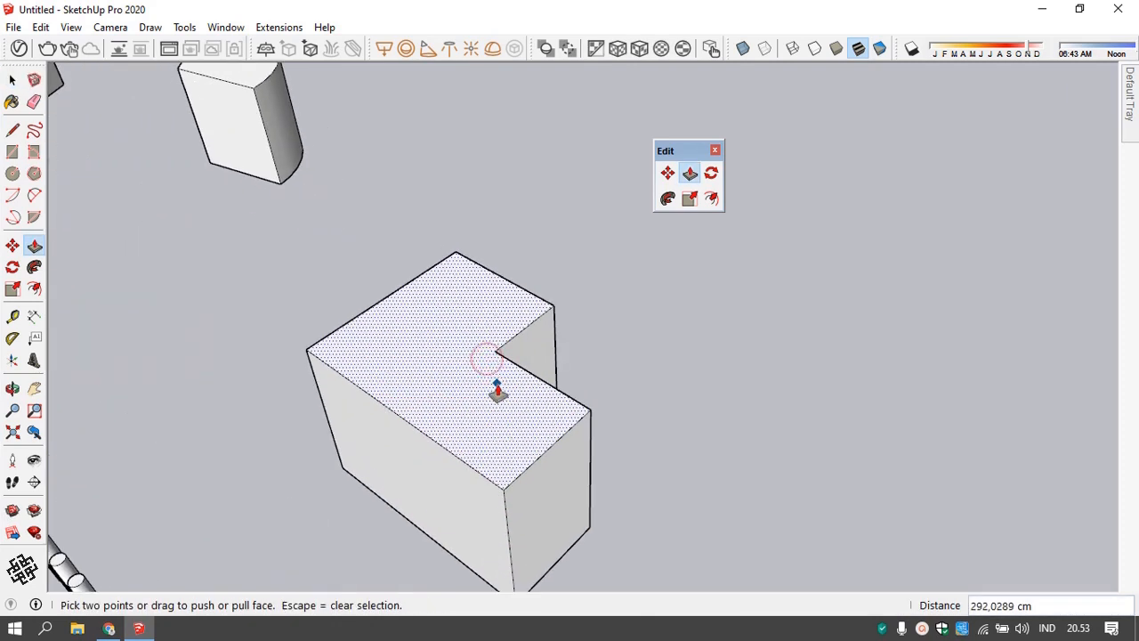
pyautogui.moveTo(497, 392); pyautogui.dragTo(521, 394, button='middle')
# - Start rotating the L-shaped block's top face, placing the rotation centre on its outer corner nearest the poles with the protractor aligned to the green axis
pyautogui.press('space')
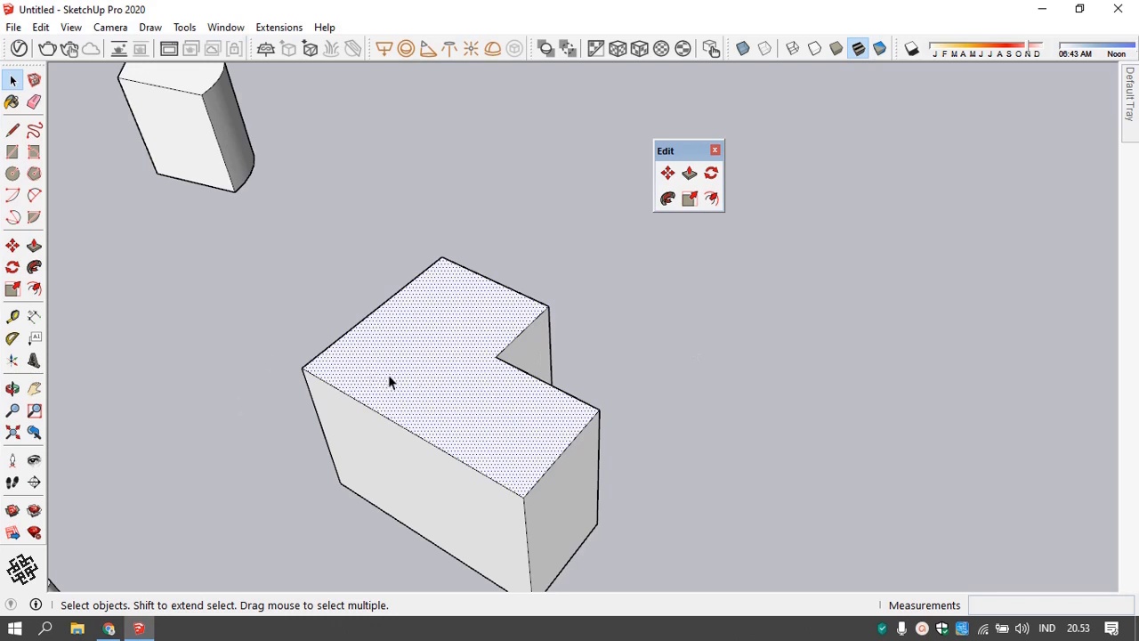
pyautogui.press('q')
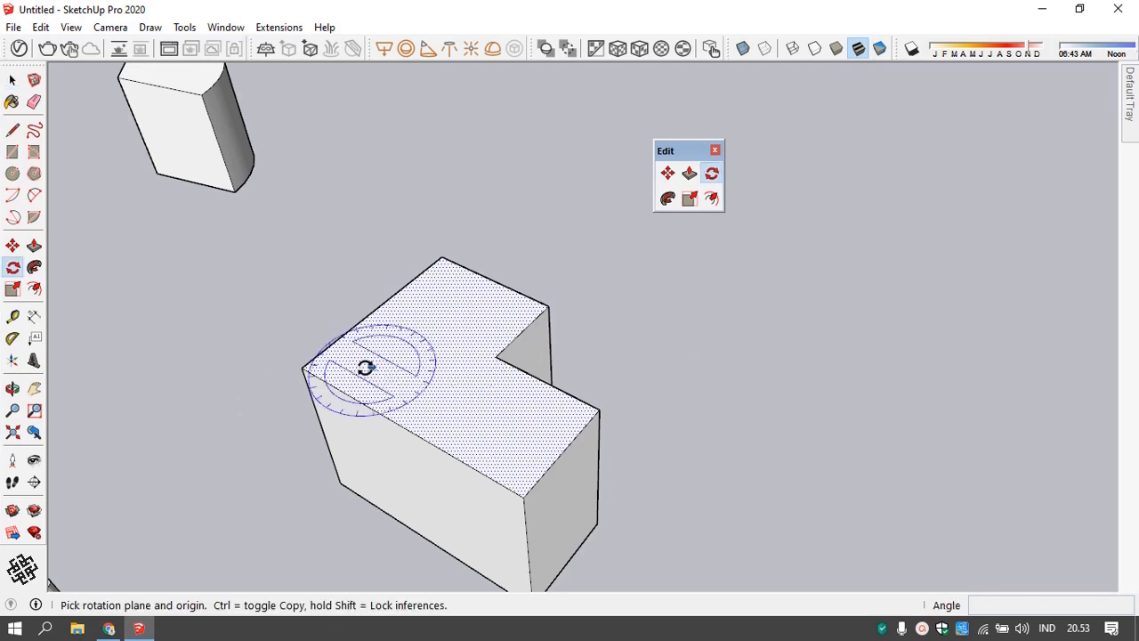
pyautogui.click(302, 369)
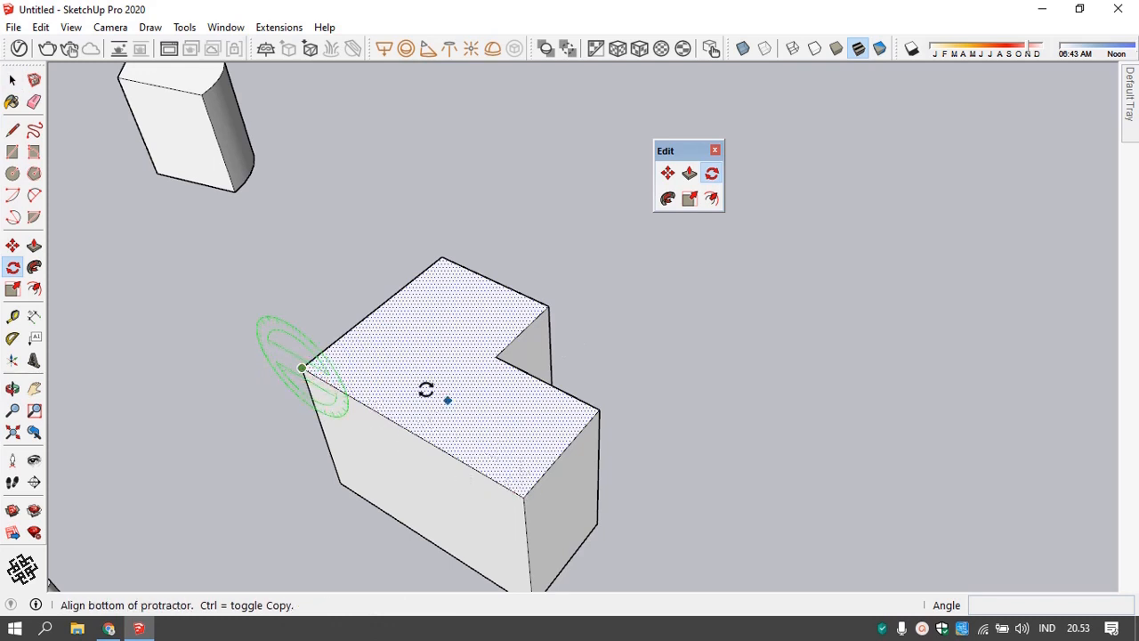
pyautogui.scroll(-2, 323, 369)
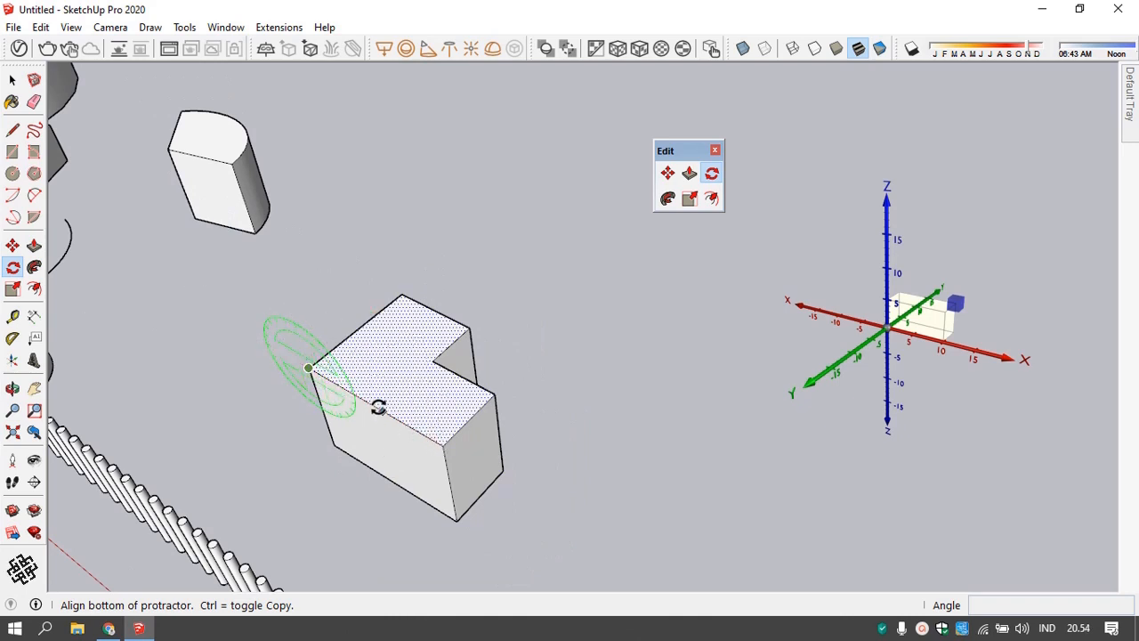
# - Try to rotate only the L-shaped block's top face, once in the green-axis vertical plane and once horizontally about its front corner
pyautogui.click(436, 445)
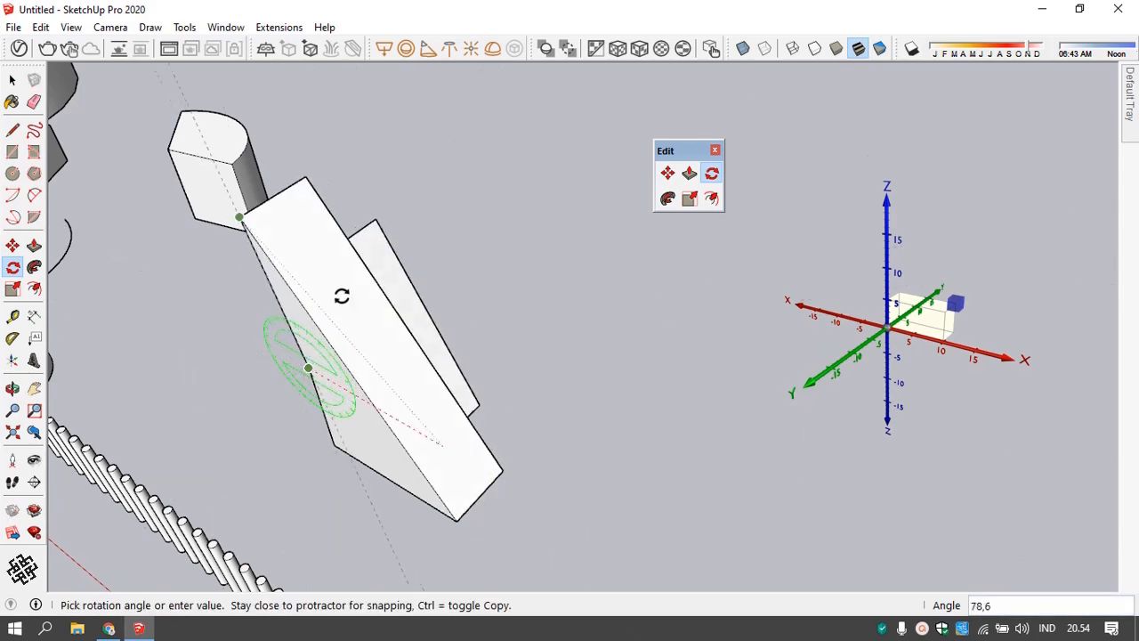
pyautogui.click(442, 445)
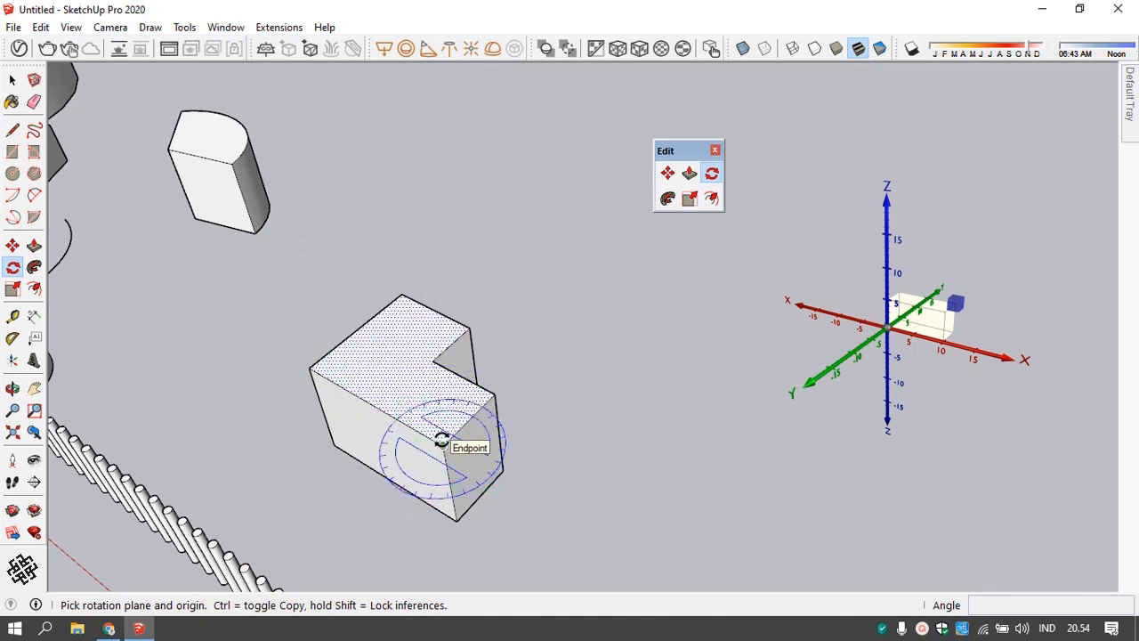
pyautogui.click(442, 445)
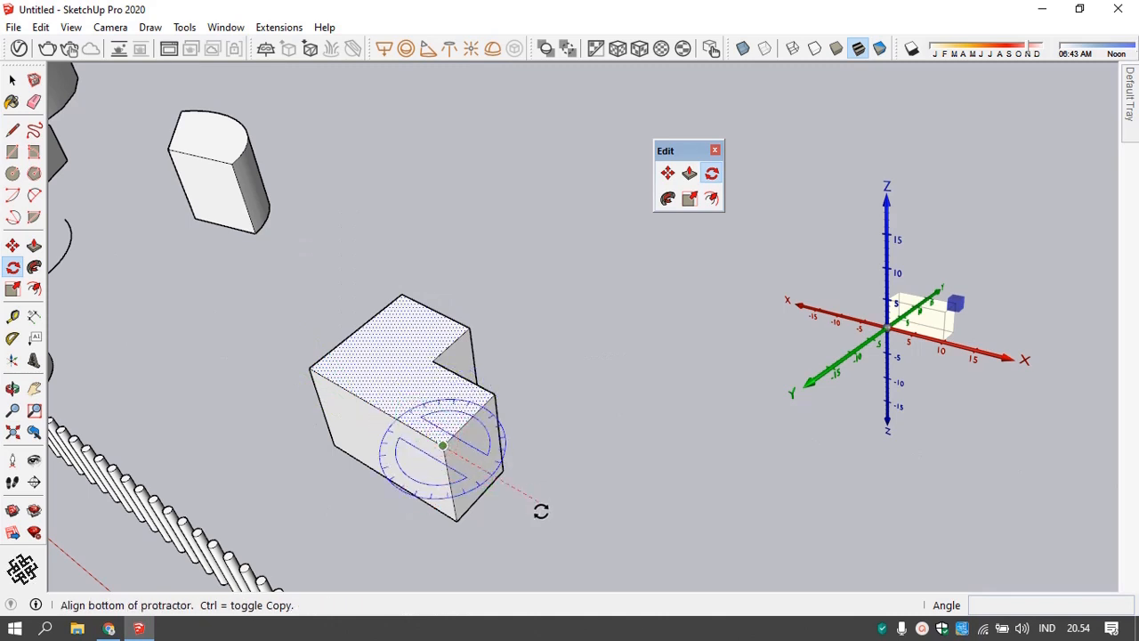
pyautogui.scroll(-5, 520, 474)
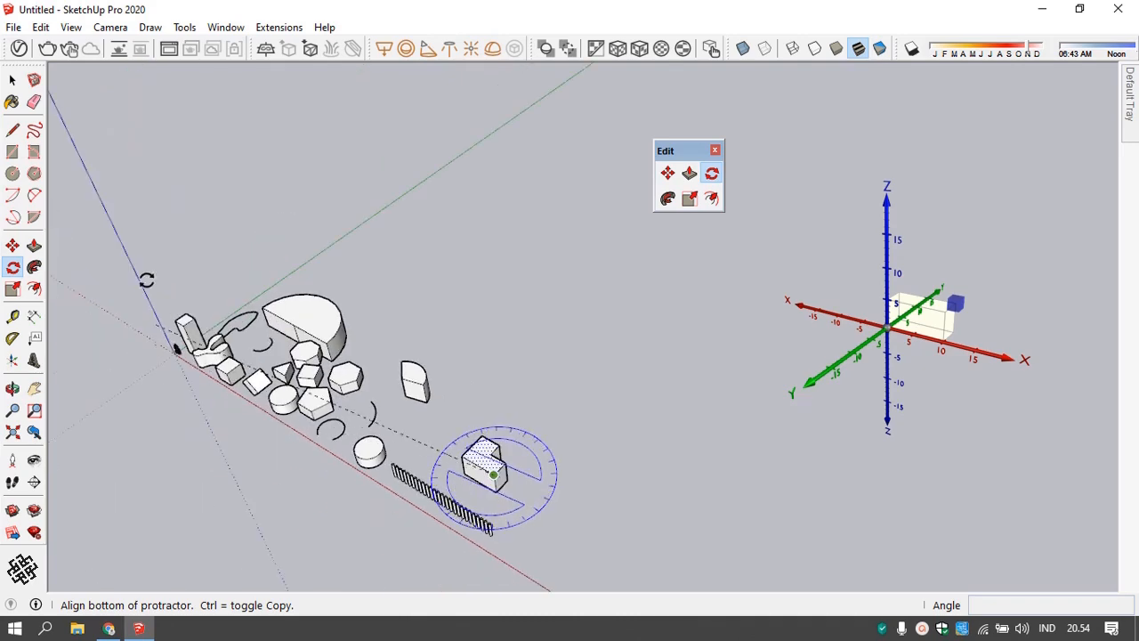
pyautogui.scroll(4, 501, 472)
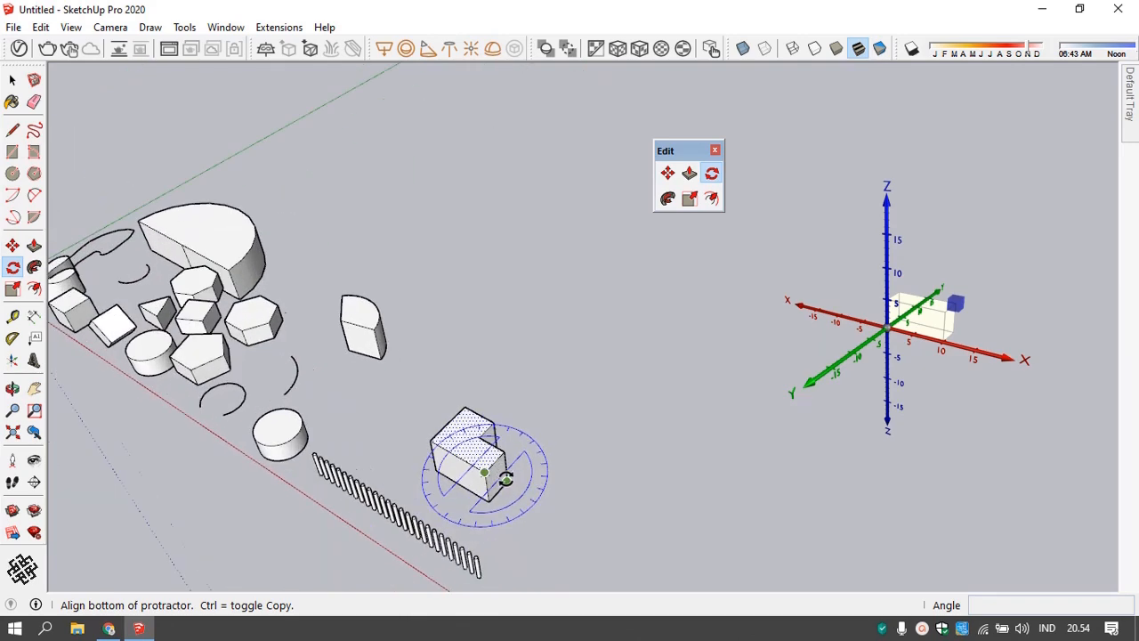
pyautogui.click(402, 425)
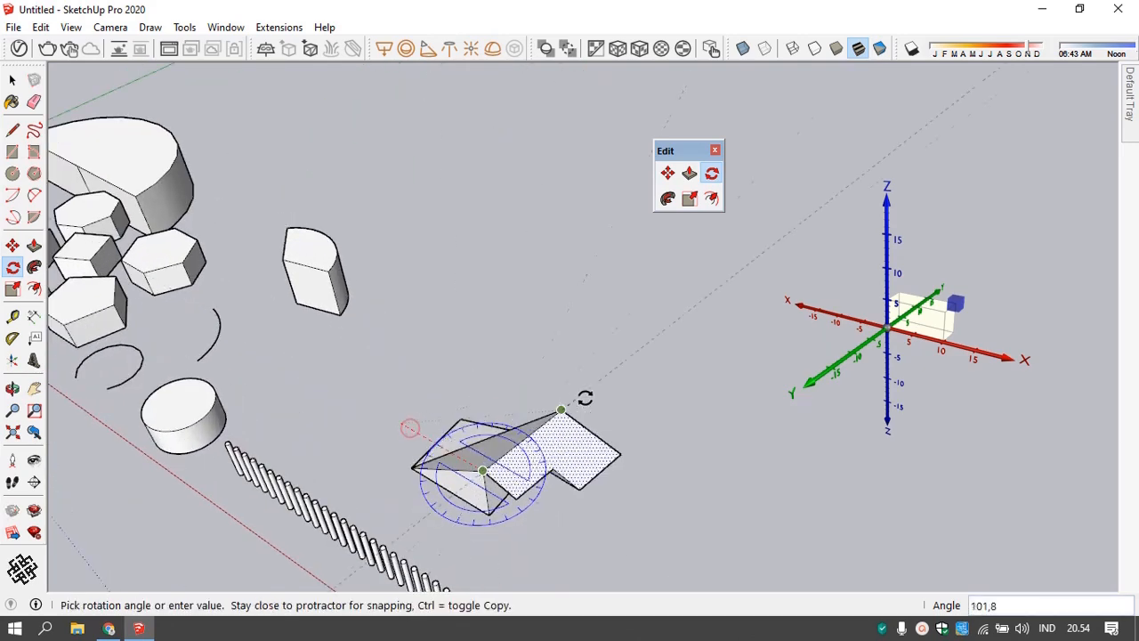
pyautogui.click(370, 379)
pyautogui.scroll(2, 481, 447)
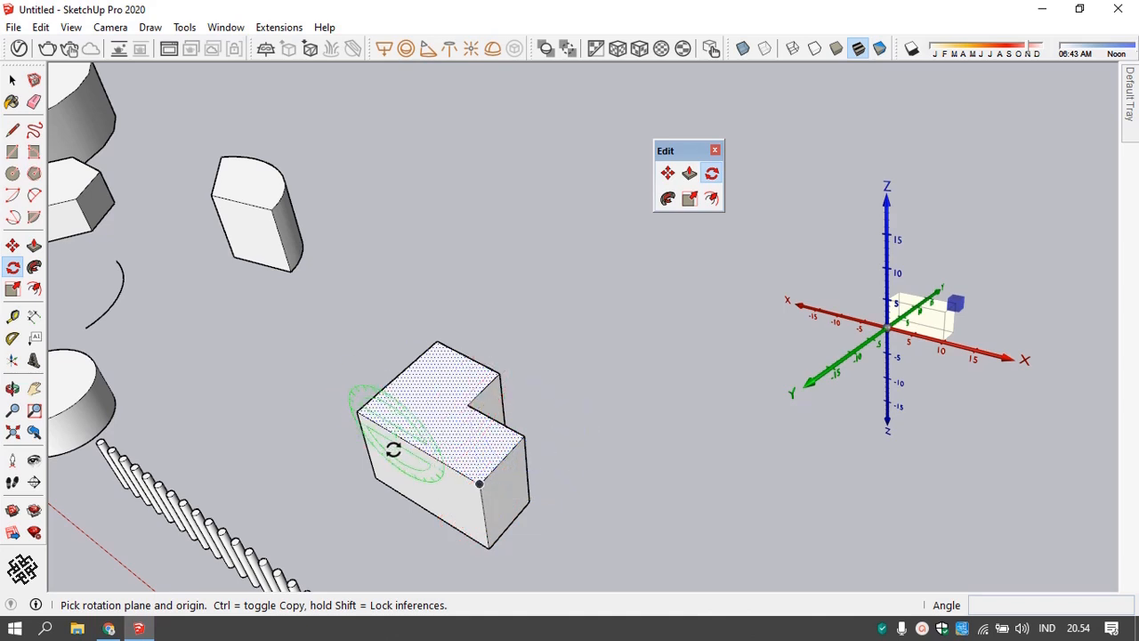
# - Try again to rotate the ungrouped top face of the L-shaped block horizontally about its front corner
pyautogui.press('space')
pyautogui.scroll(2, 459, 463)
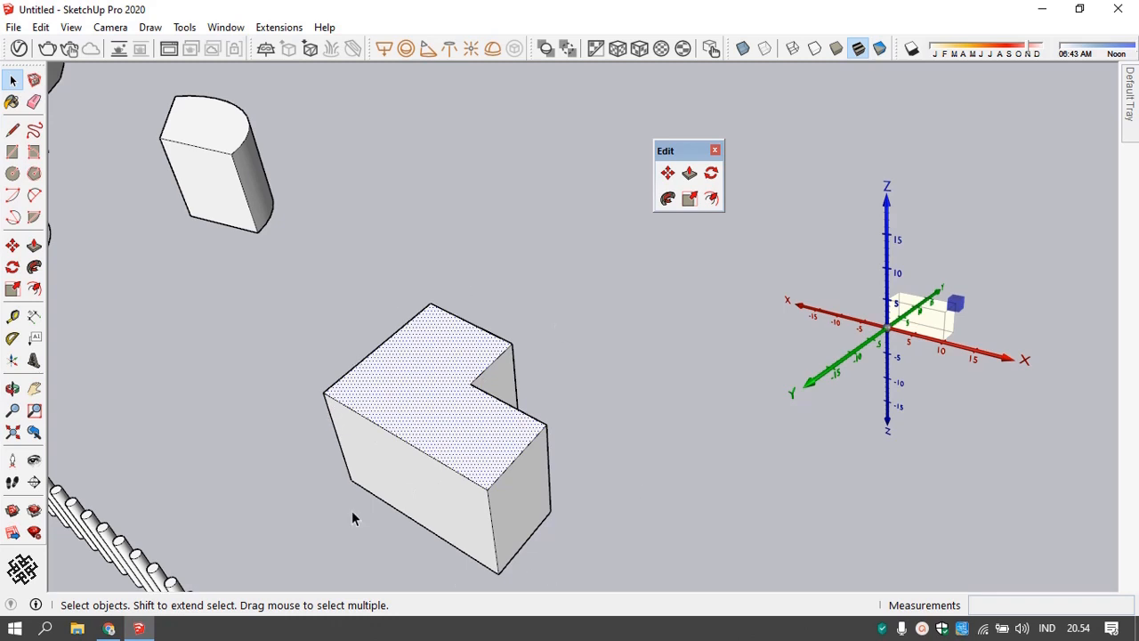
pyautogui.moveTo(561, 447); pyautogui.dragTo(526, 371, button='middle')
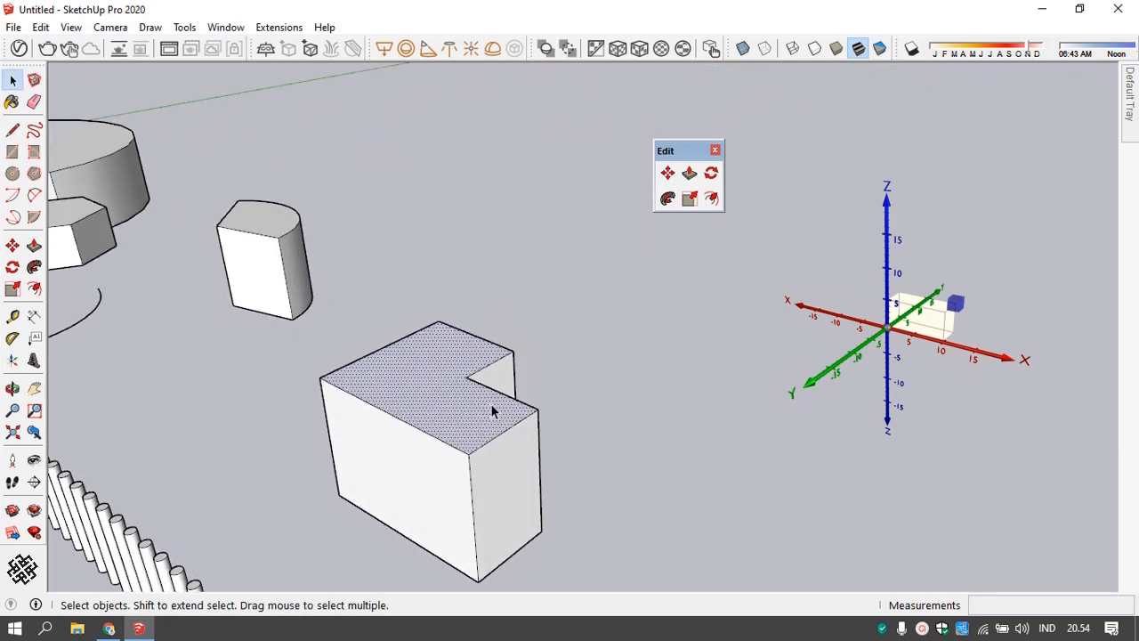
pyautogui.press('q')
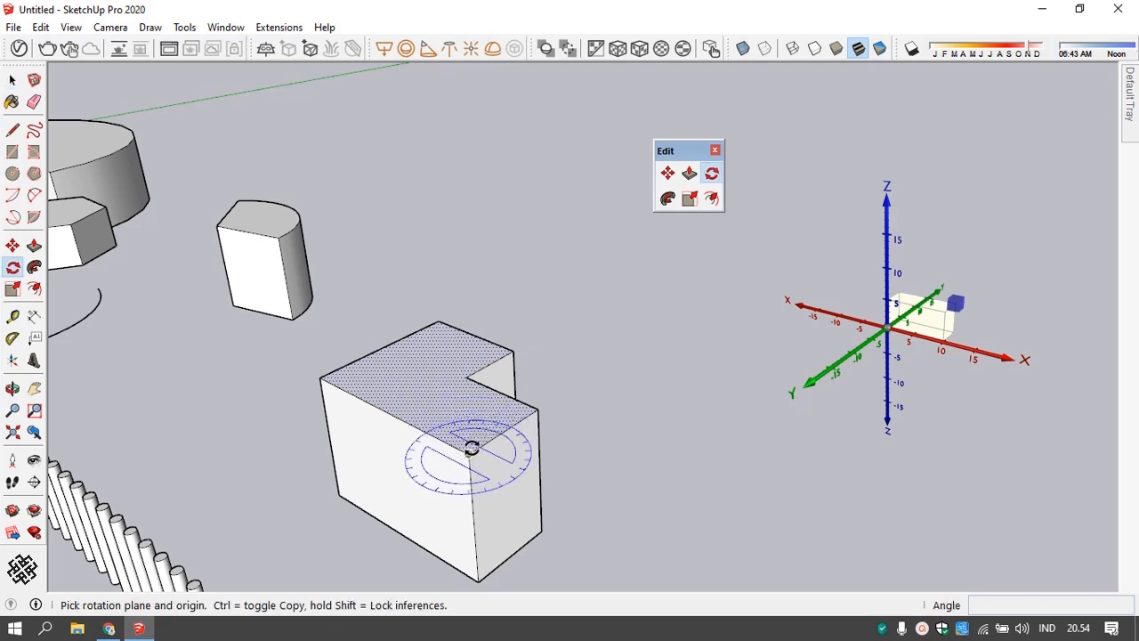
pyautogui.click(469, 453)
pyautogui.click(398, 418)
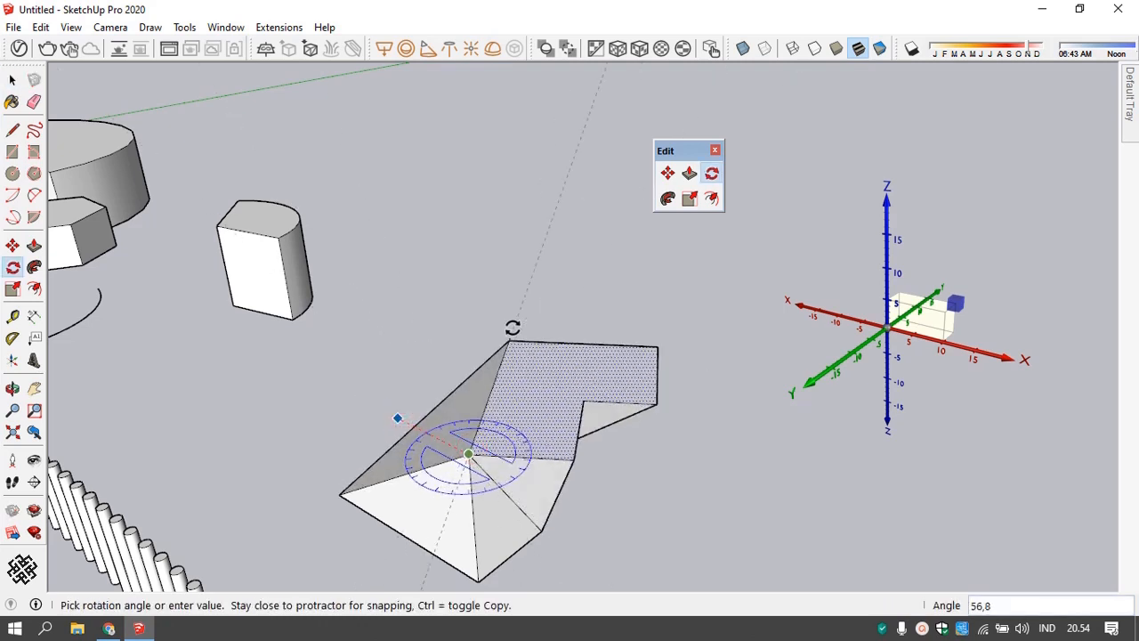
pyautogui.click(598, 362)
pyautogui.moveTo(597, 365); pyautogui.dragTo(575, 410, button='middle')
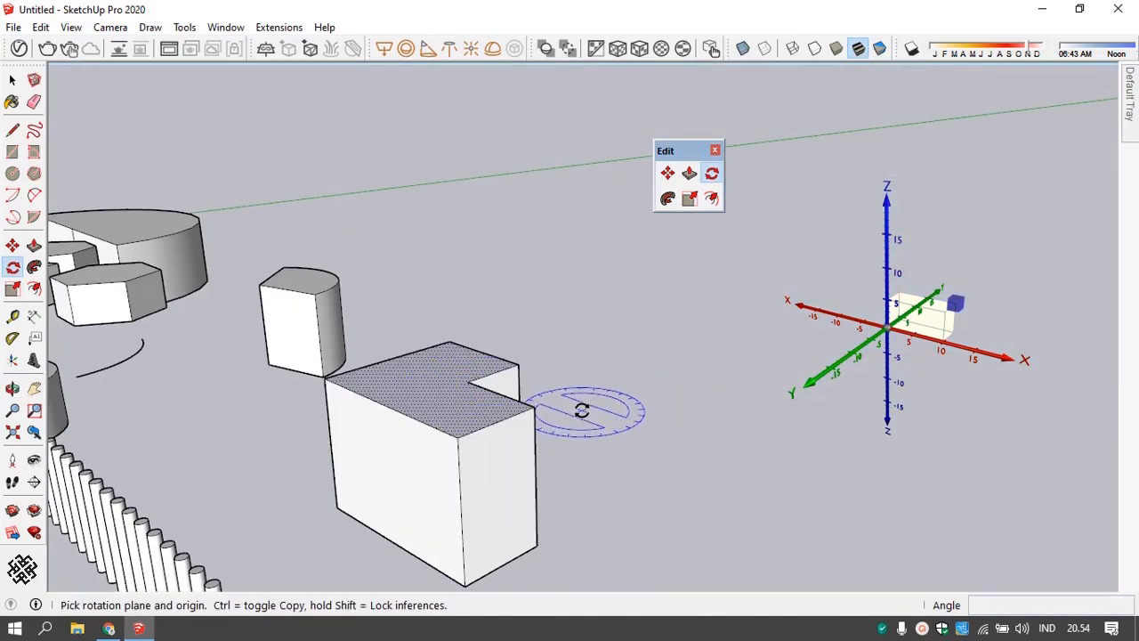
pyautogui.moveTo(373, 401); pyautogui.dragTo(451, 461, button='middle')
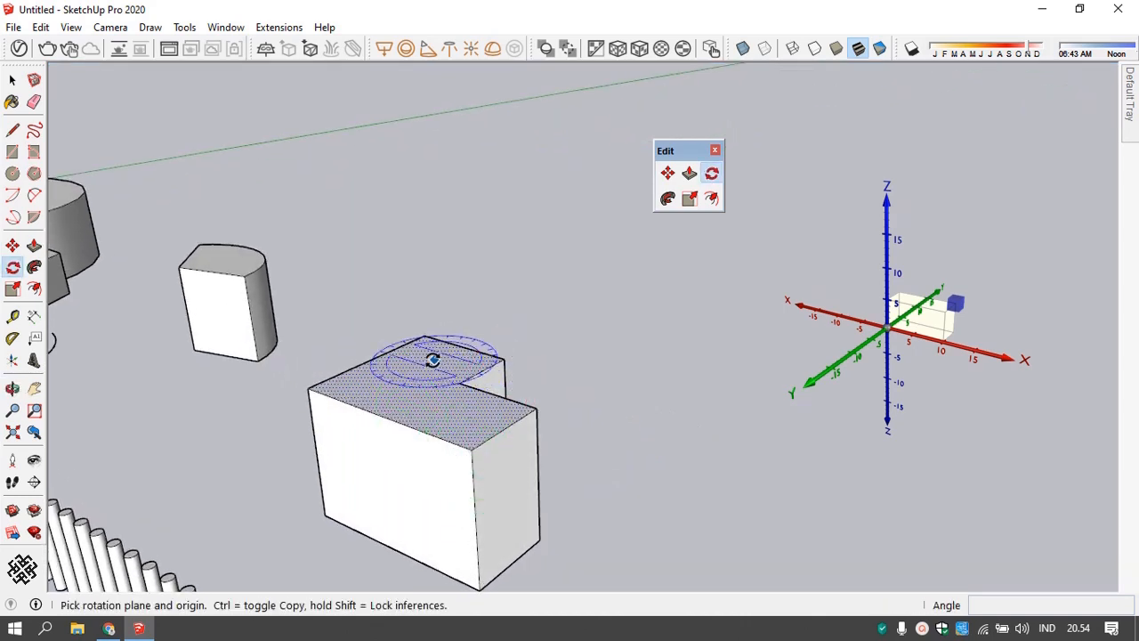
pyautogui.press('space')
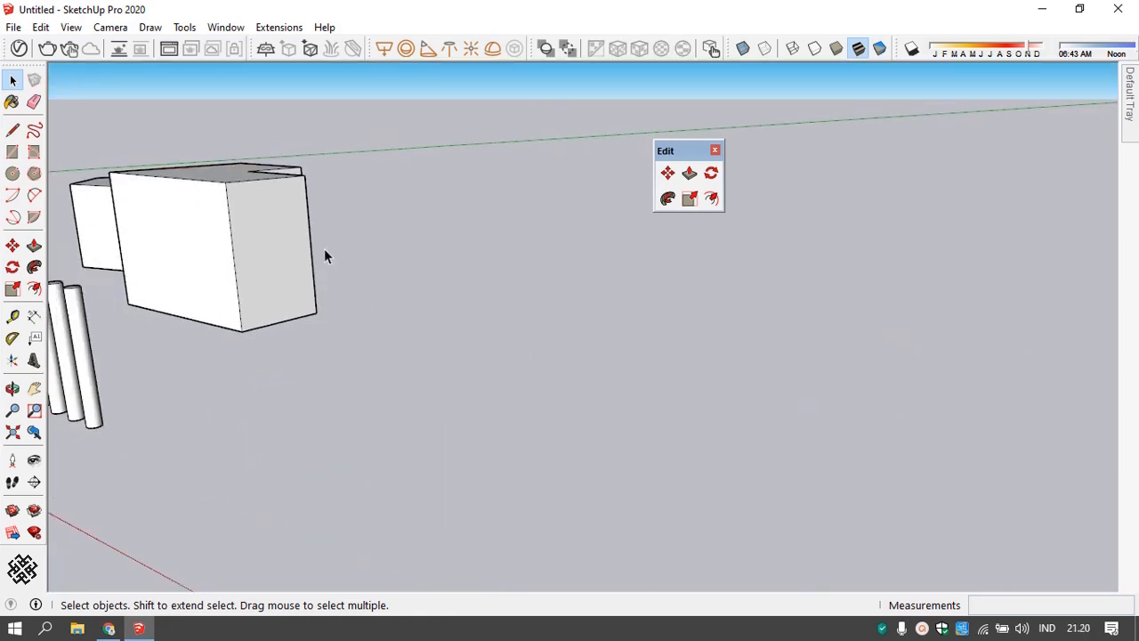
# - Select the entire L-shaped block and make it a group
pyautogui.moveTo(326, 254); pyautogui.dragTo(326, 341, button='middle')
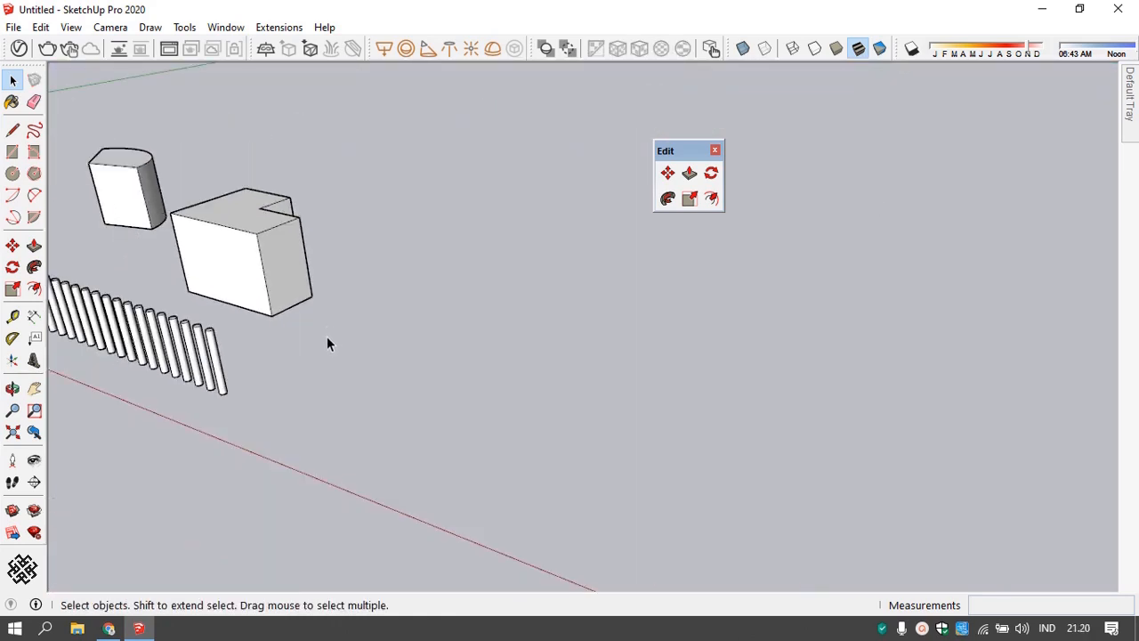
pyautogui.scroll(-2, 263, 240)
pyautogui.scroll(2, 263, 241)
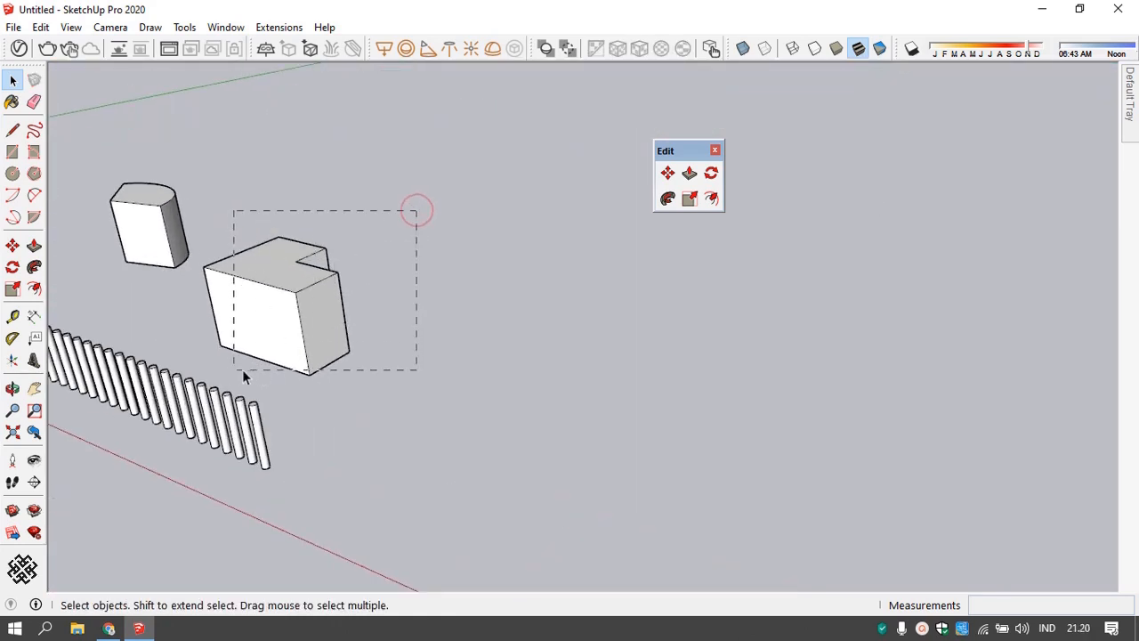
pyautogui.moveTo(200, 379); pyautogui.dragTo(258, 350)
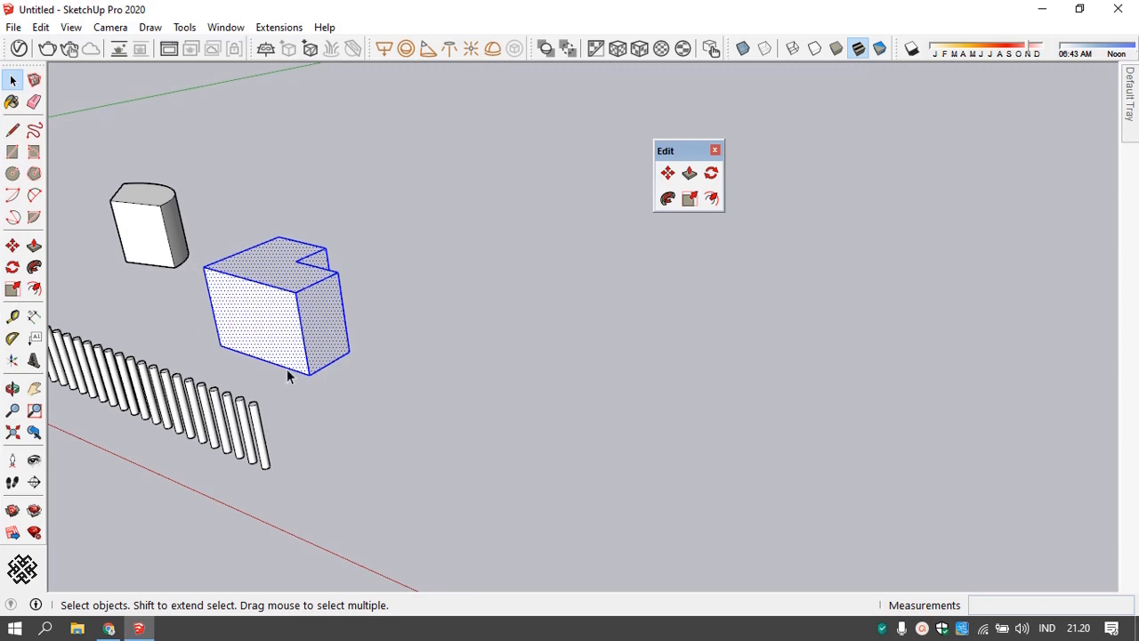
pyautogui.rightClick(278, 316)
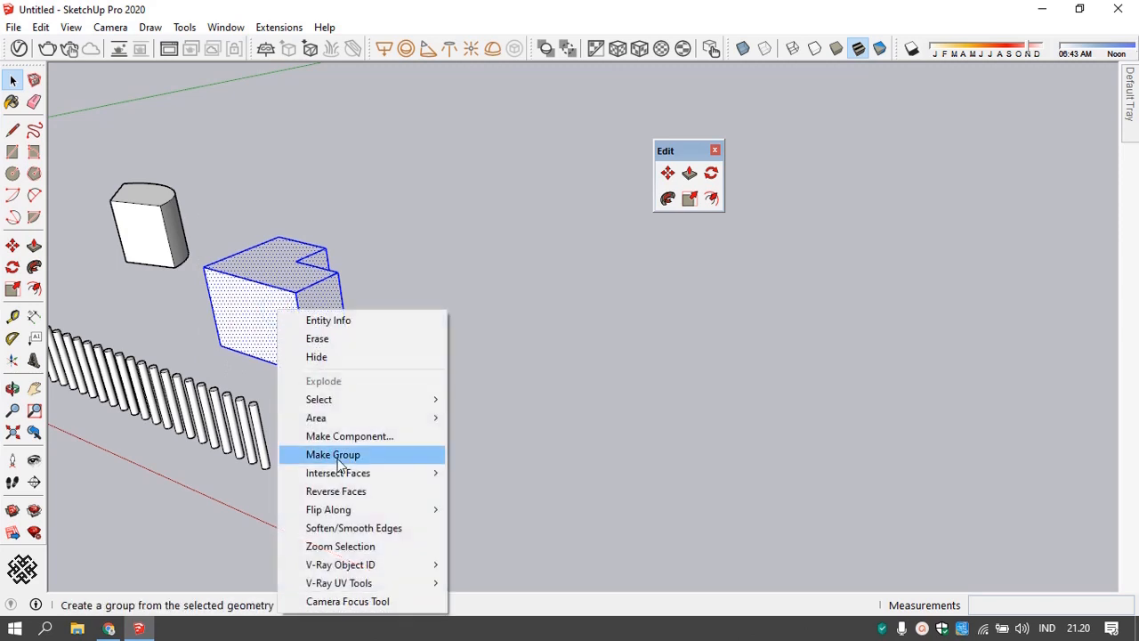
pyautogui.click(341, 455)
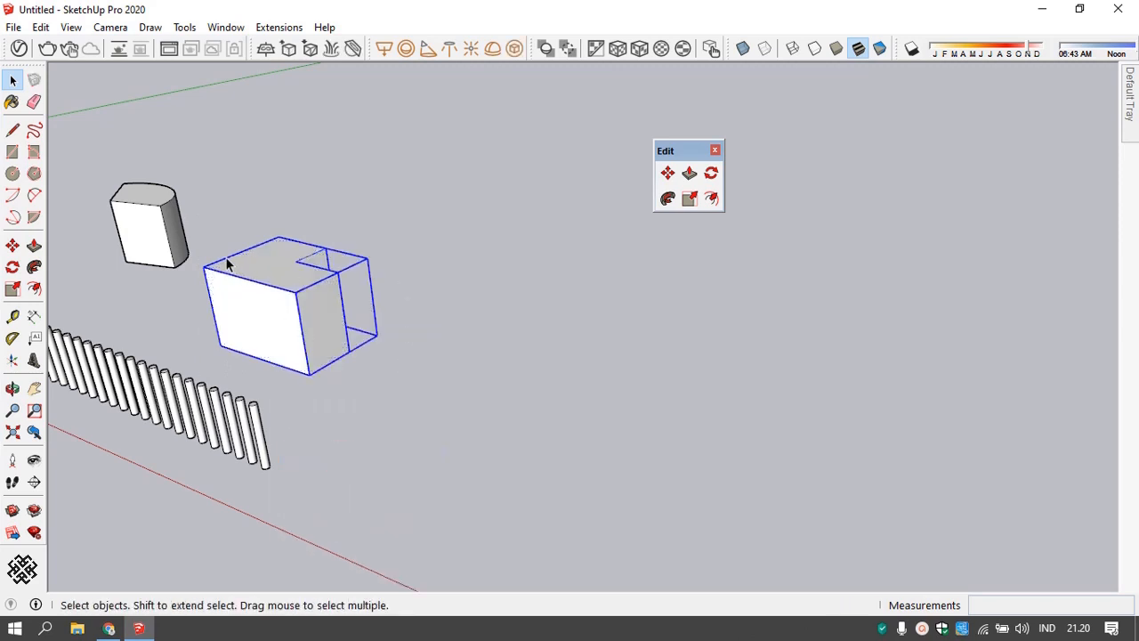
# - Rotate the L-shaped group 90° horizontally about its upper outer corner, using the long top edge as the reference
pyautogui.scroll(2, 227, 263)
pyautogui.press('q')
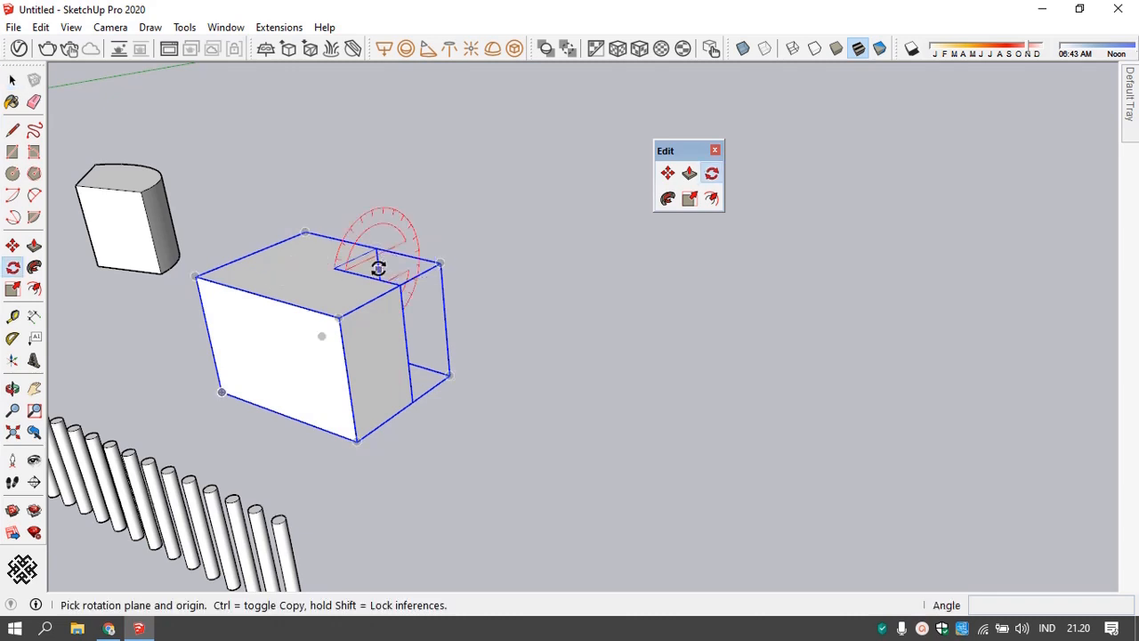
pyautogui.scroll(2, 300, 283)
pyautogui.moveTo(300, 282); pyautogui.dragTo(339, 328, button='middle')
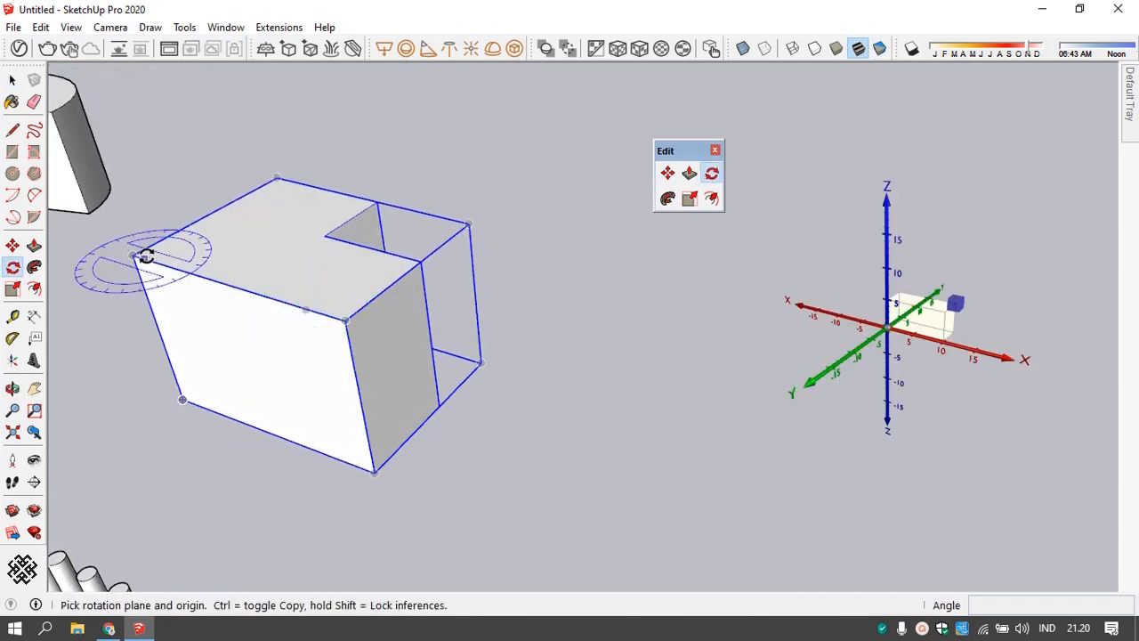
pyautogui.click(133, 255)
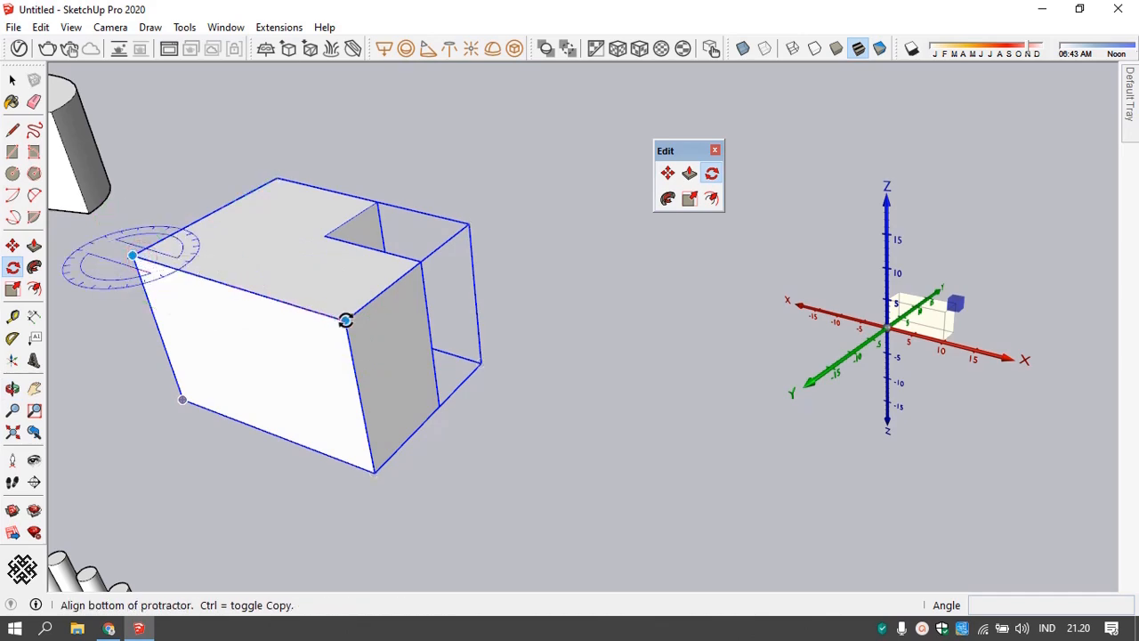
pyautogui.click(346, 320)
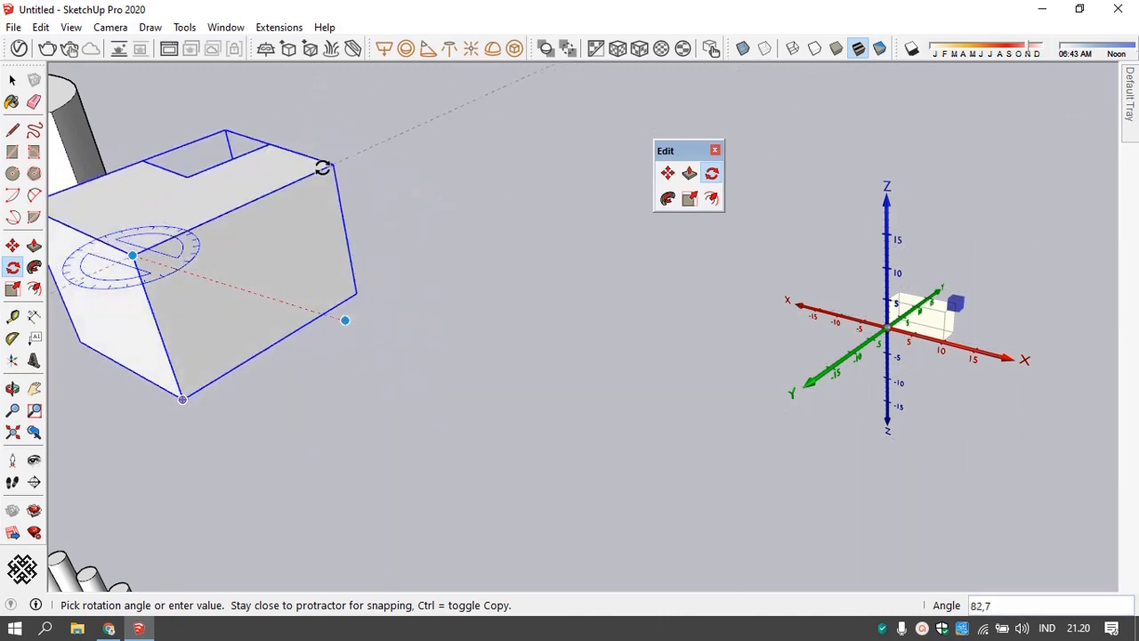
pyautogui.click(303, 158)
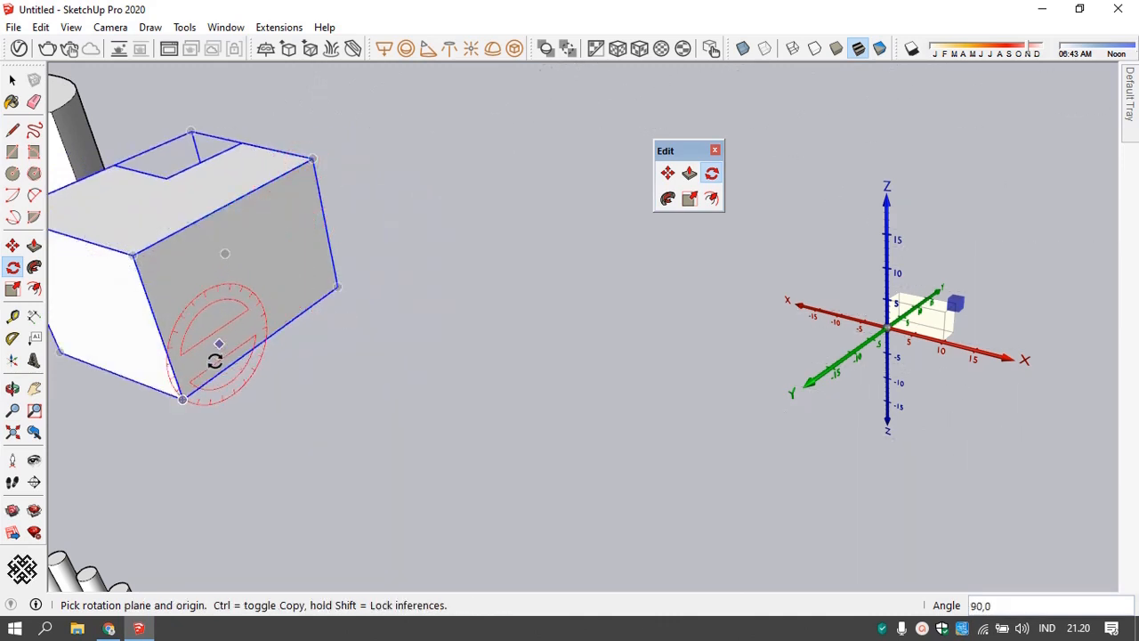
# - Copy the rotated L-shaped group about 784 cm to the side, away from the original
pyautogui.press('m')
pyautogui.click(183, 397)
pyautogui.press('ctrl')
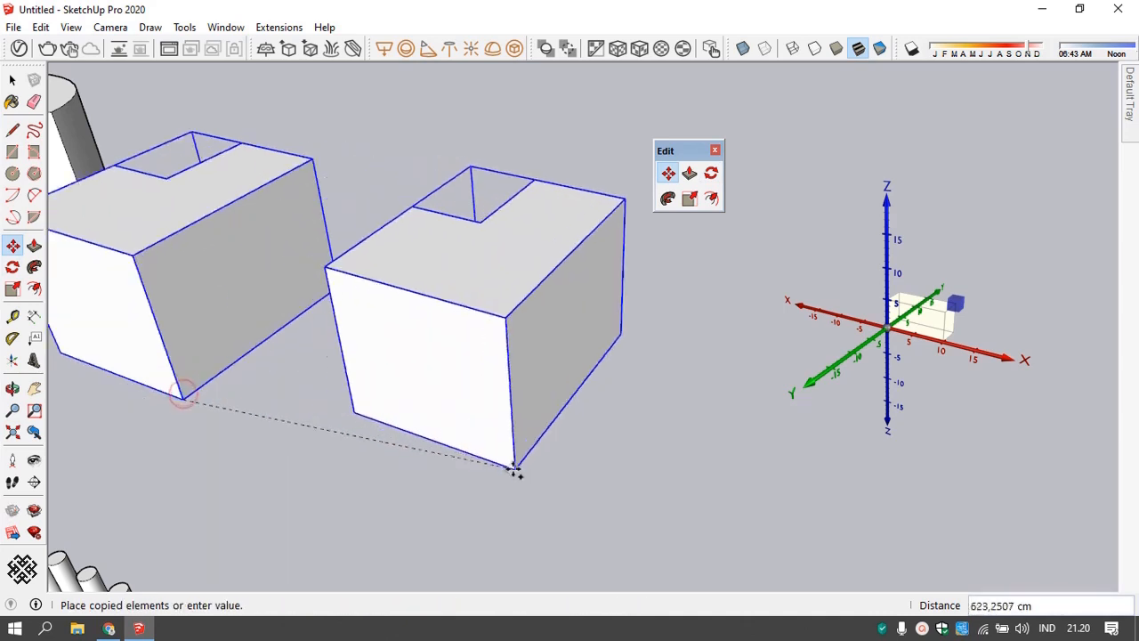
pyautogui.click(592, 534)
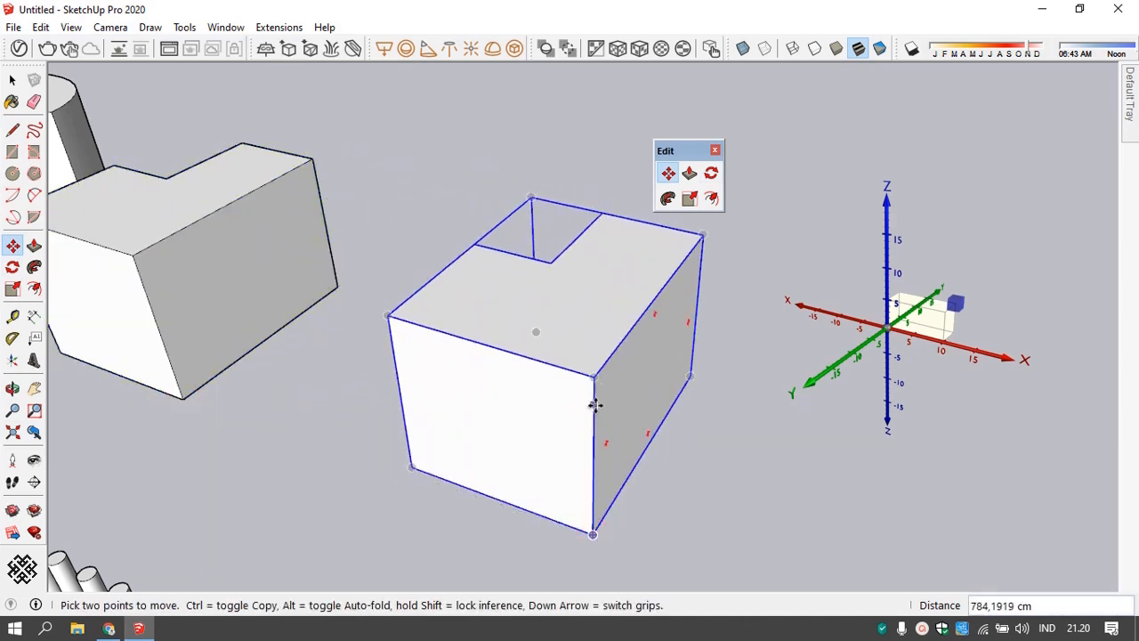
# - Rotate the copied group 90° in the green-axis vertical plane about its upper front corner so it stands upright
pyautogui.press('q')
pyautogui.moveTo(594, 374); pyautogui.dragTo(577, 369)
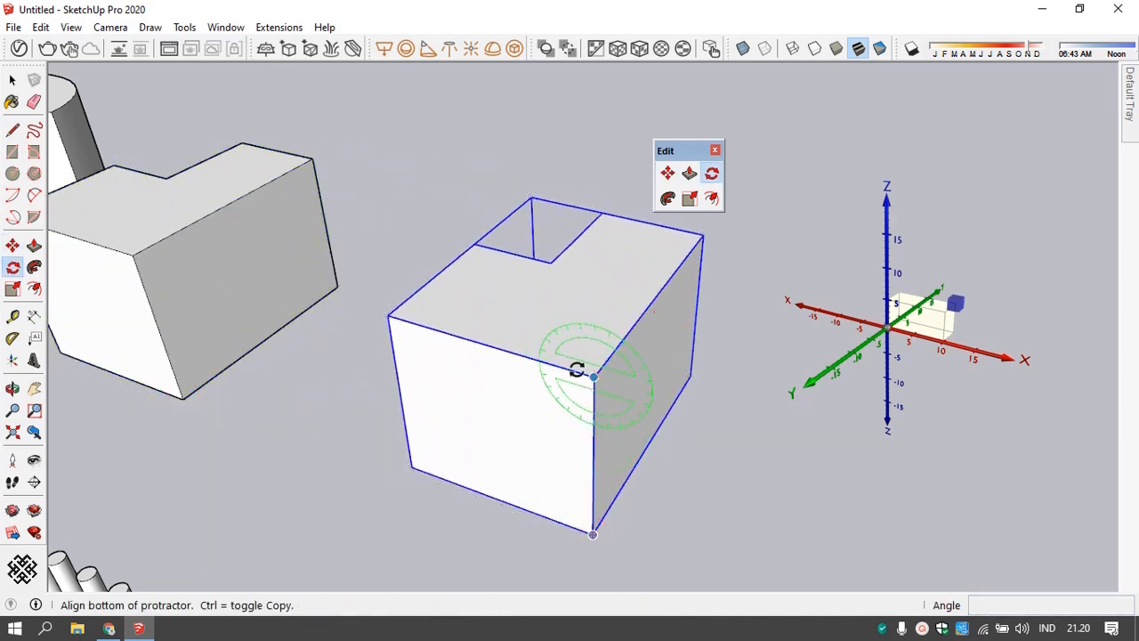
pyautogui.click(388, 315)
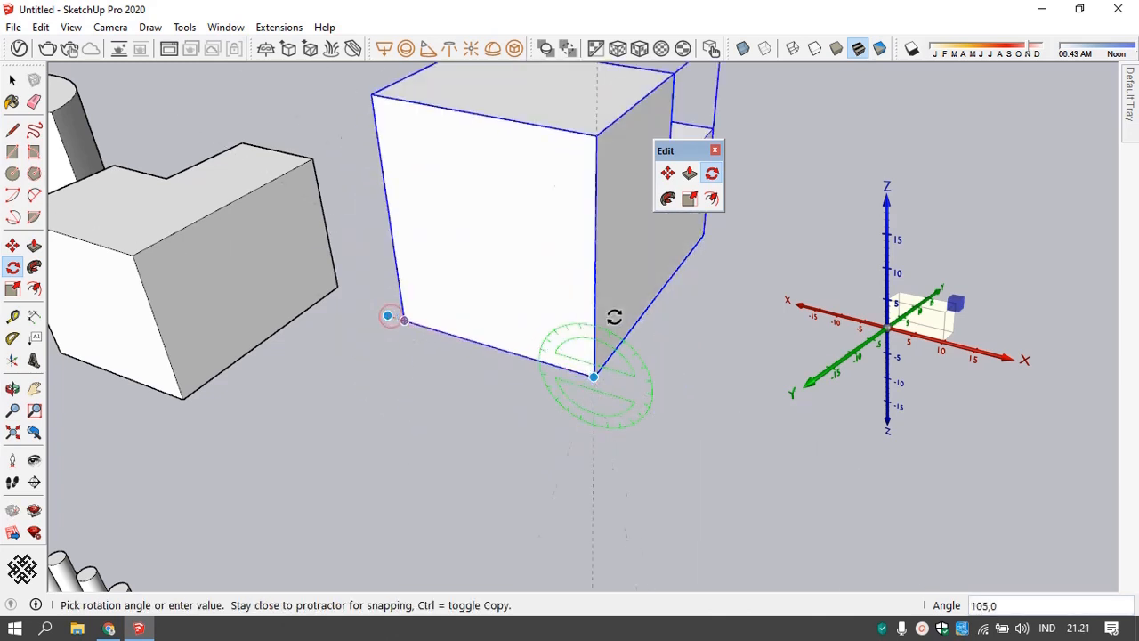
pyautogui.click(600, 261)
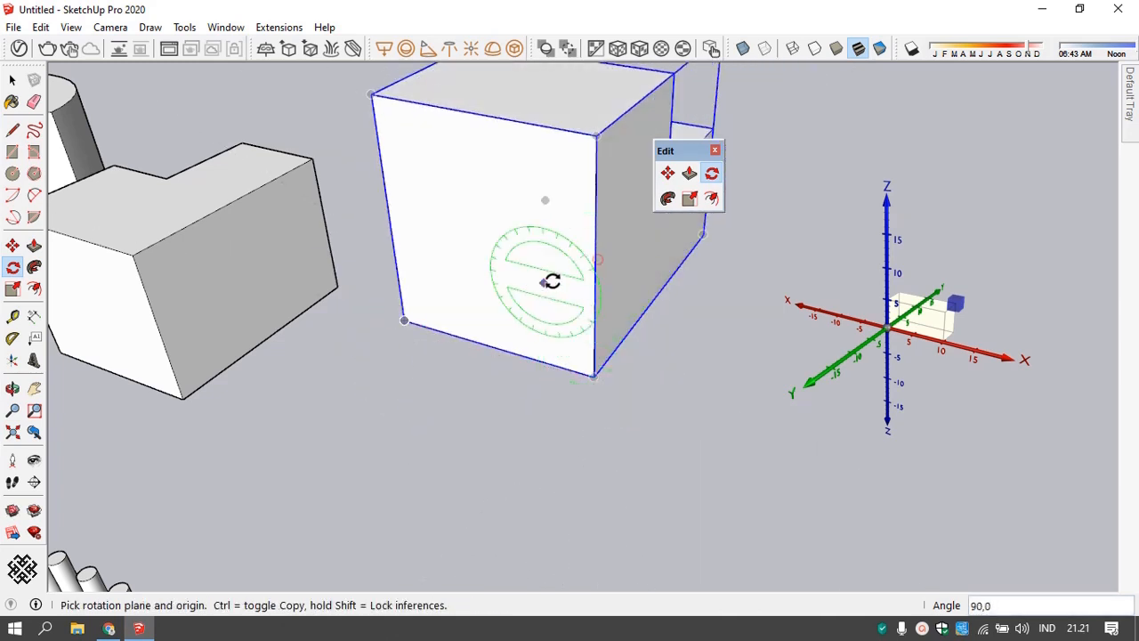
# - Copy the upright L-shaped group about 658 cm further along the row
pyautogui.scroll(-3, 447, 360)
pyautogui.scroll(-2, 447, 360)
pyautogui.press('m')
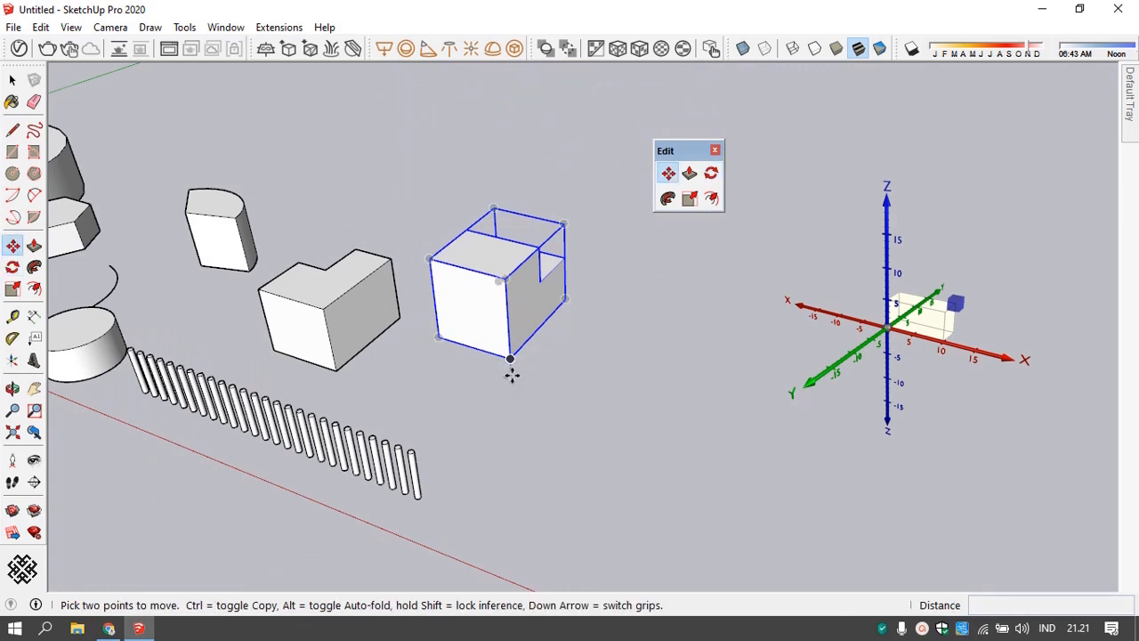
pyautogui.press('ctrl')
pyautogui.click(512, 356)
pyautogui.click(692, 408)
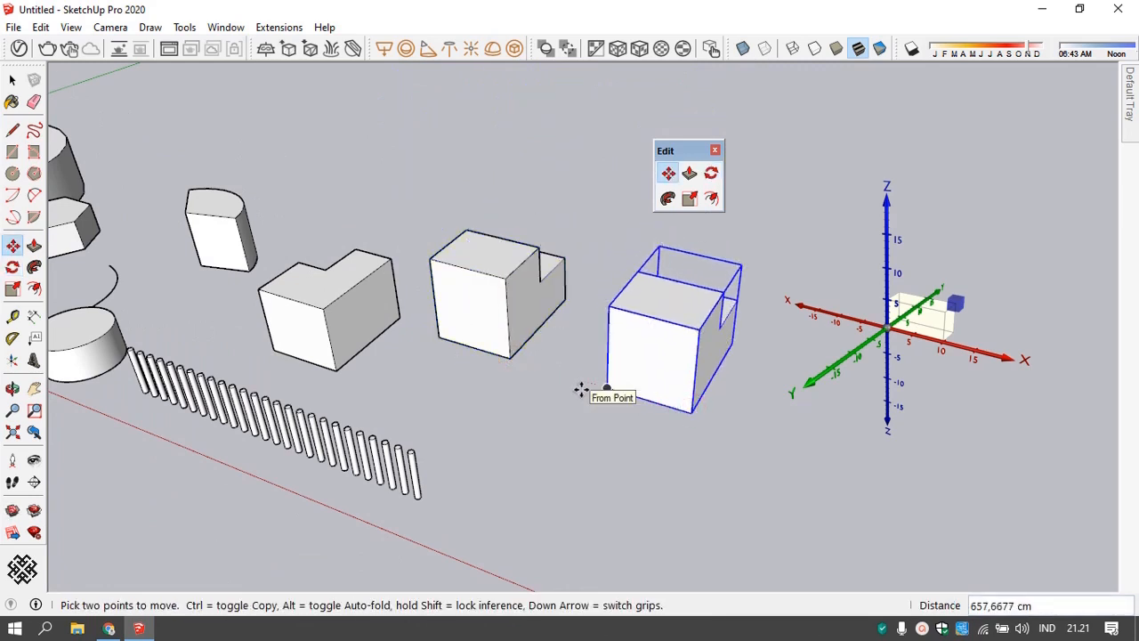
# - Rotate the newest L-shaped copy 90° in the red-axis vertical plane about its lower corner, using the long bottom edge as reference, and deselect it
pyautogui.moveTo(580, 392); pyautogui.dragTo(738, 399, button='middle')
pyautogui.press('q')
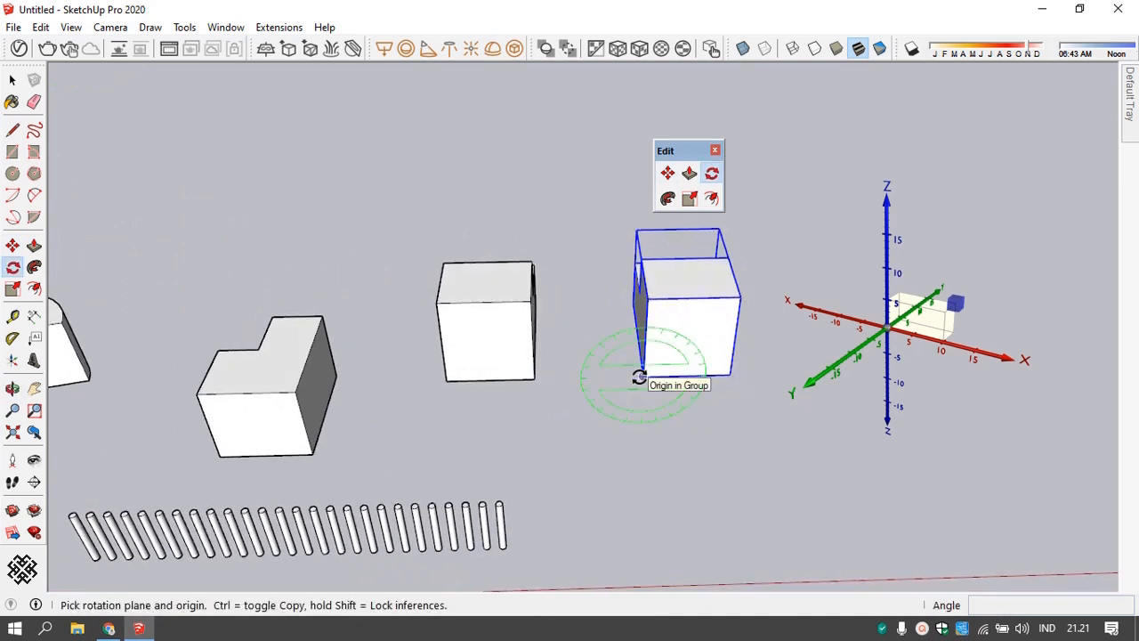
pyautogui.moveTo(633, 371); pyautogui.dragTo(715, 311, button='middle')
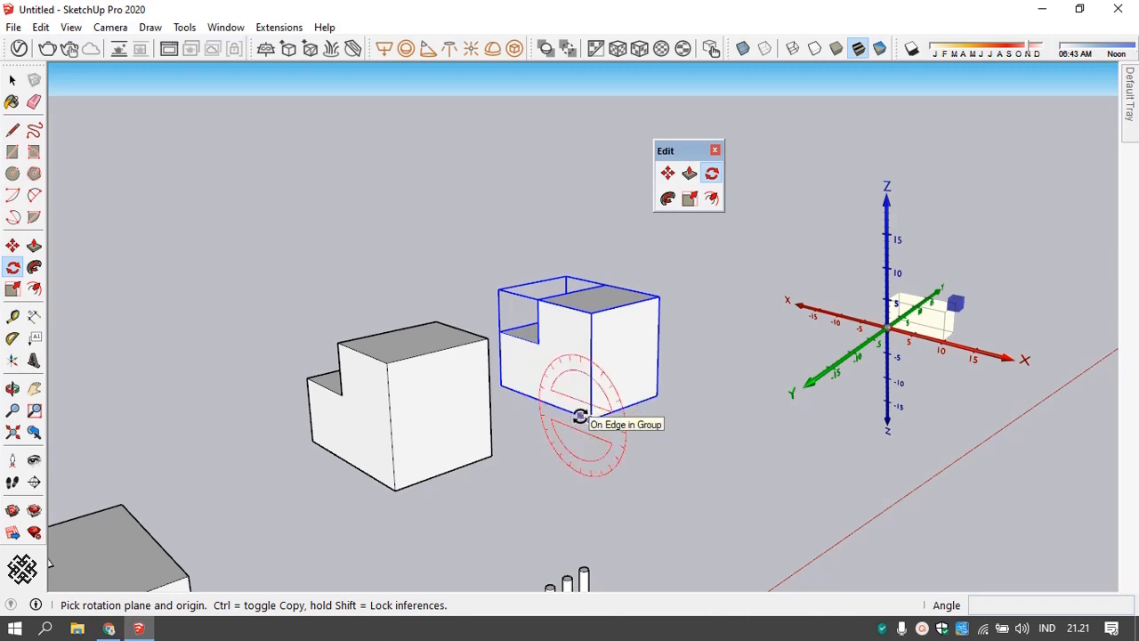
pyautogui.scroll(5, 580, 417)
pyautogui.moveTo(614, 428); pyautogui.dragTo(653, 407, button='middle')
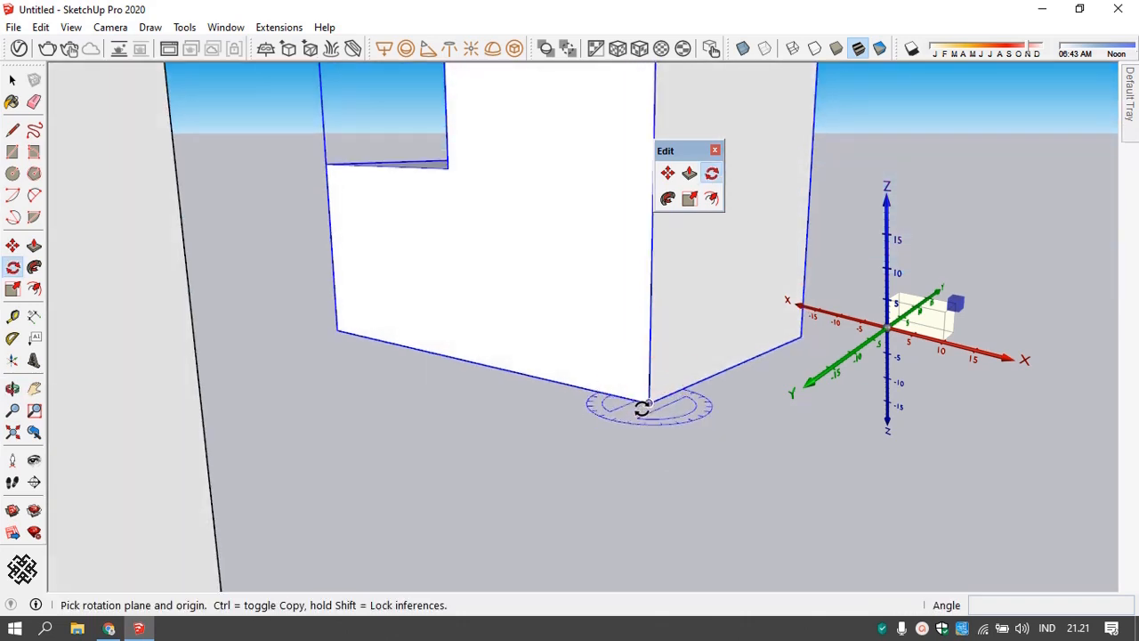
pyautogui.press('Right')
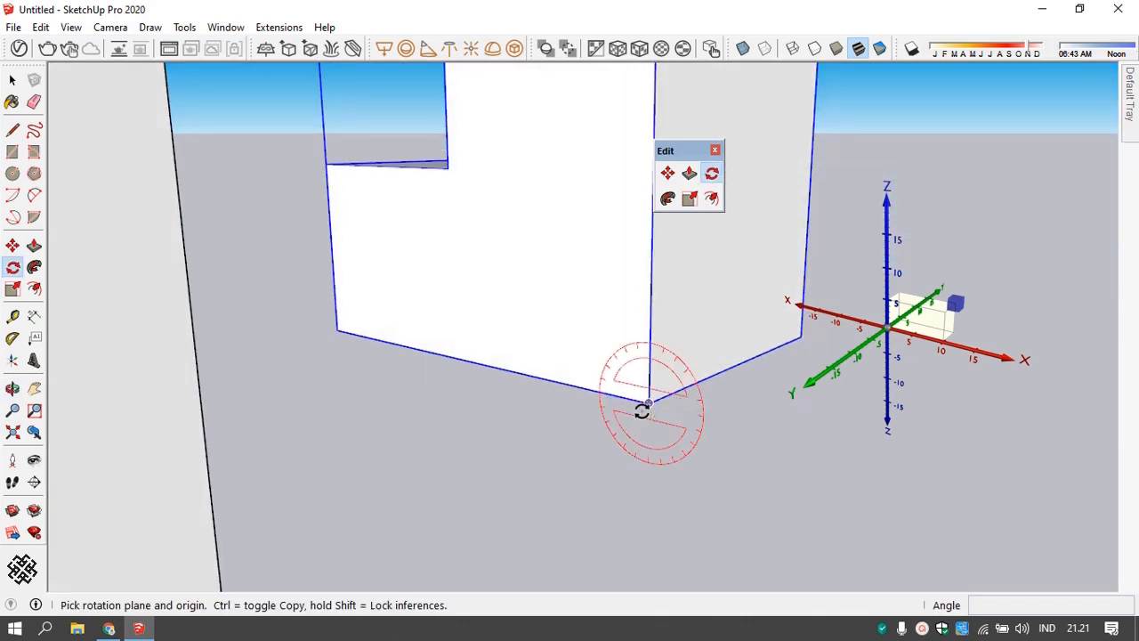
pyautogui.click(642, 412)
pyautogui.scroll(-5, 487, 388)
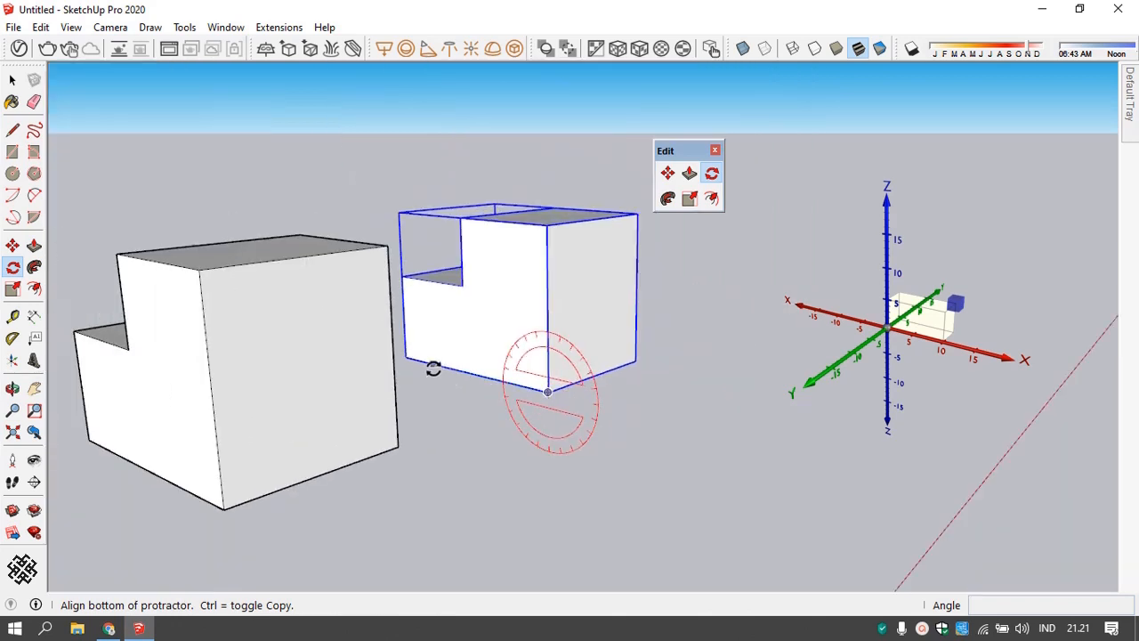
pyautogui.click(409, 359)
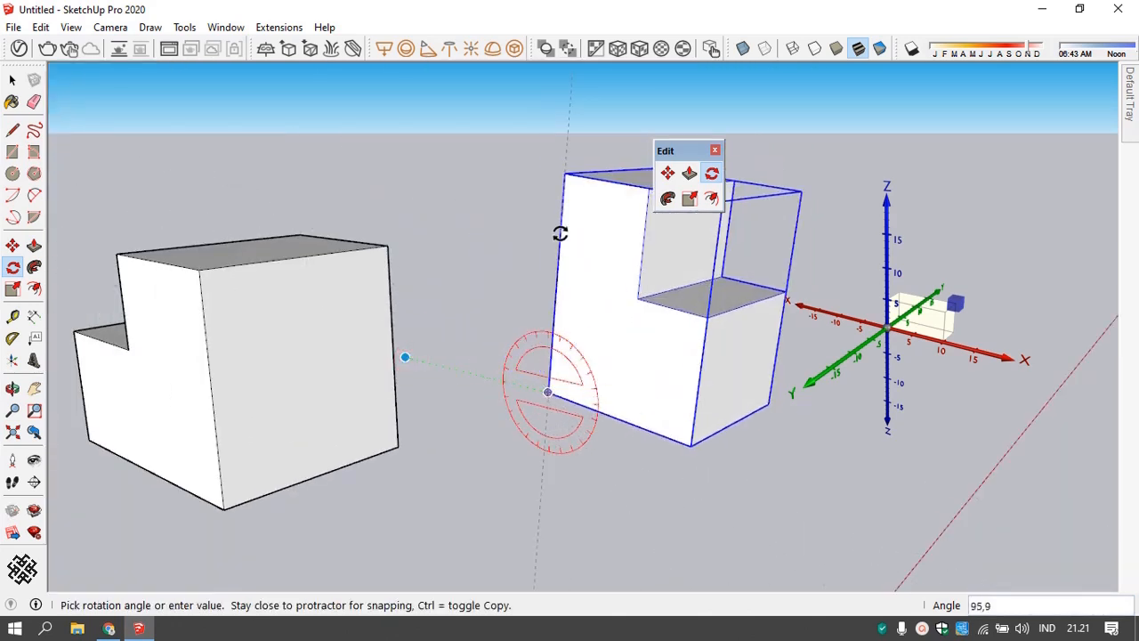
pyautogui.click(545, 187)
pyautogui.moveTo(493, 183); pyautogui.dragTo(809, 460, button='middle')
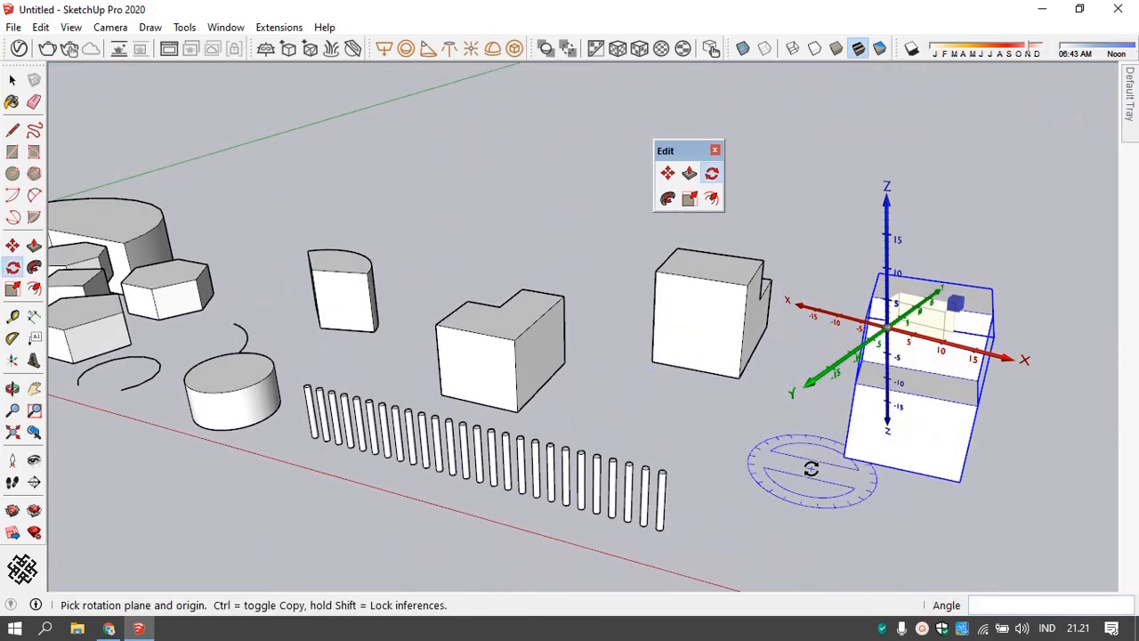
pyautogui.press('space')
pyautogui.click(763, 389)
pyautogui.scroll(-3, 629, 369)
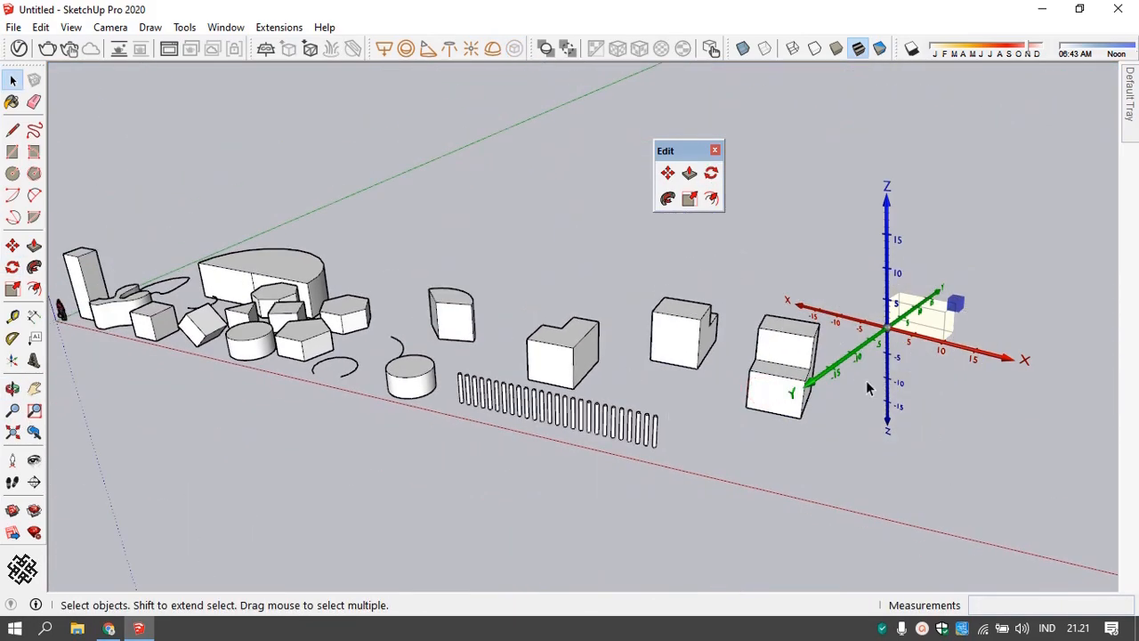
# - Rotate the first L-shaped group about 105° horizontally with the Move tool's rotation grip on its upper face
pyautogui.scroll(2, 868, 374)
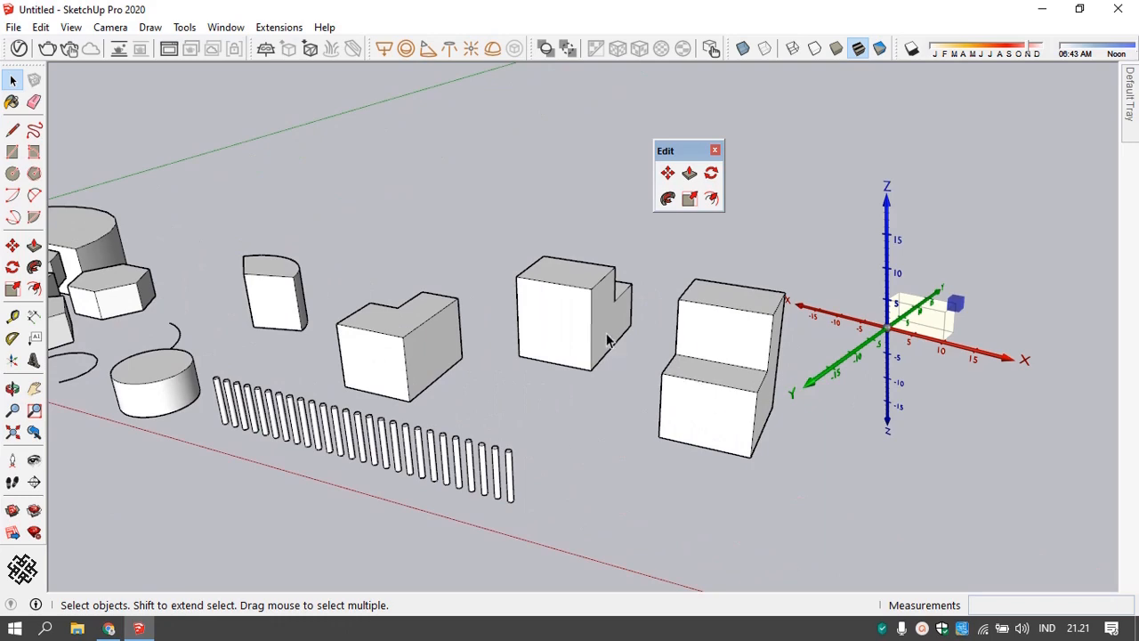
pyautogui.moveTo(608, 339); pyautogui.dragTo(586, 405, button='middle')
pyautogui.scroll(2, 383, 280)
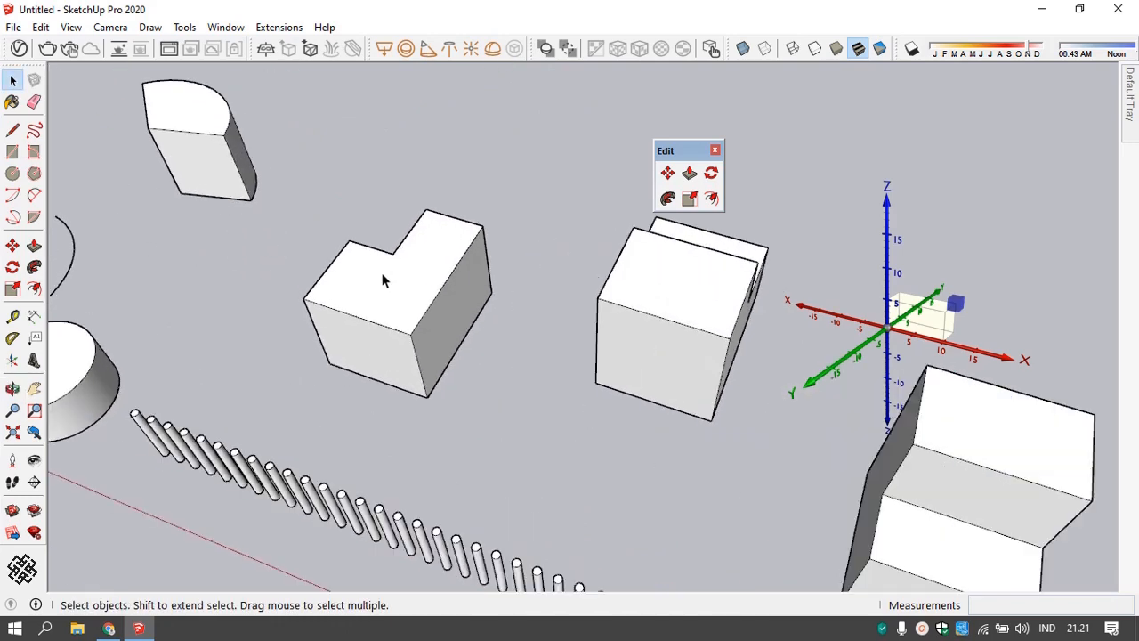
pyautogui.click(388, 283)
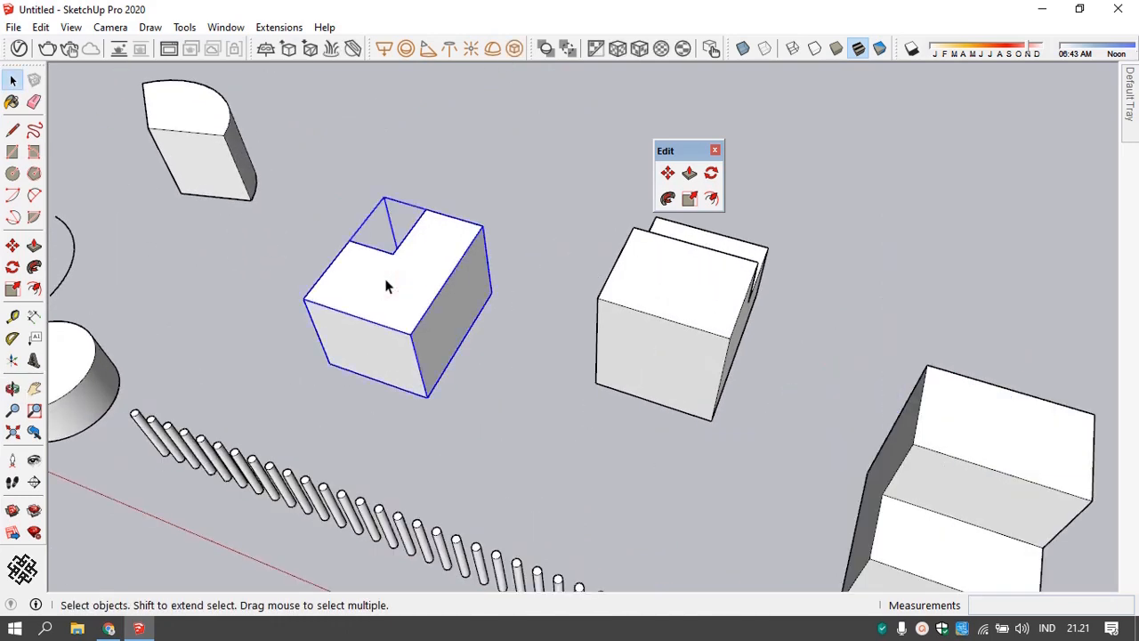
pyautogui.press('m')
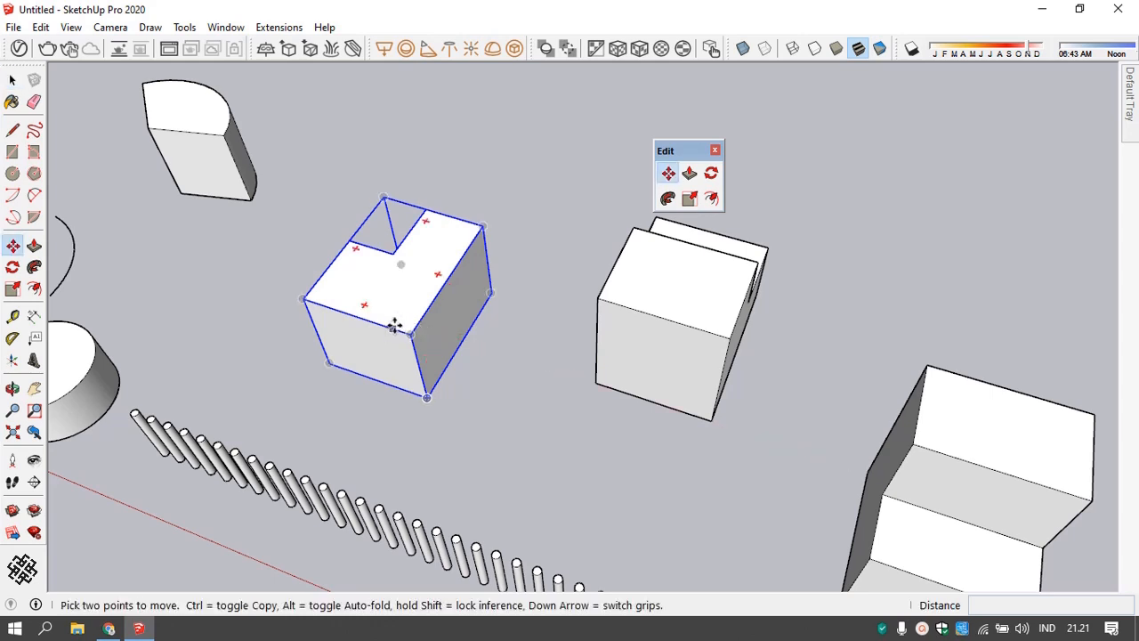
pyautogui.scroll(2, 378, 327)
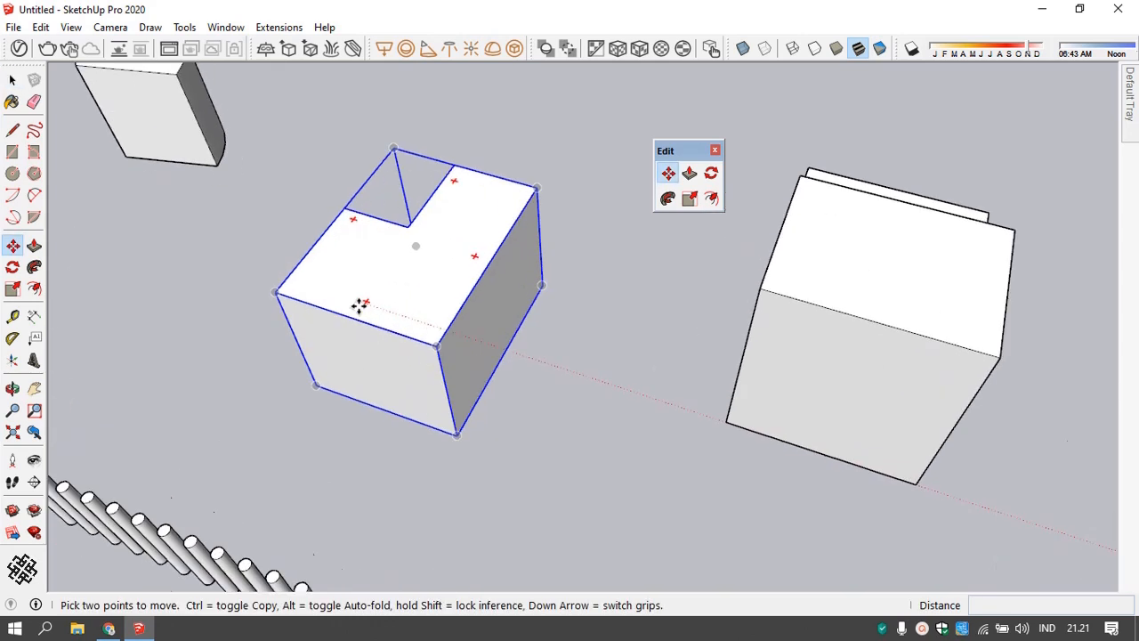
pyautogui.press('q')
pyautogui.click(369, 301)
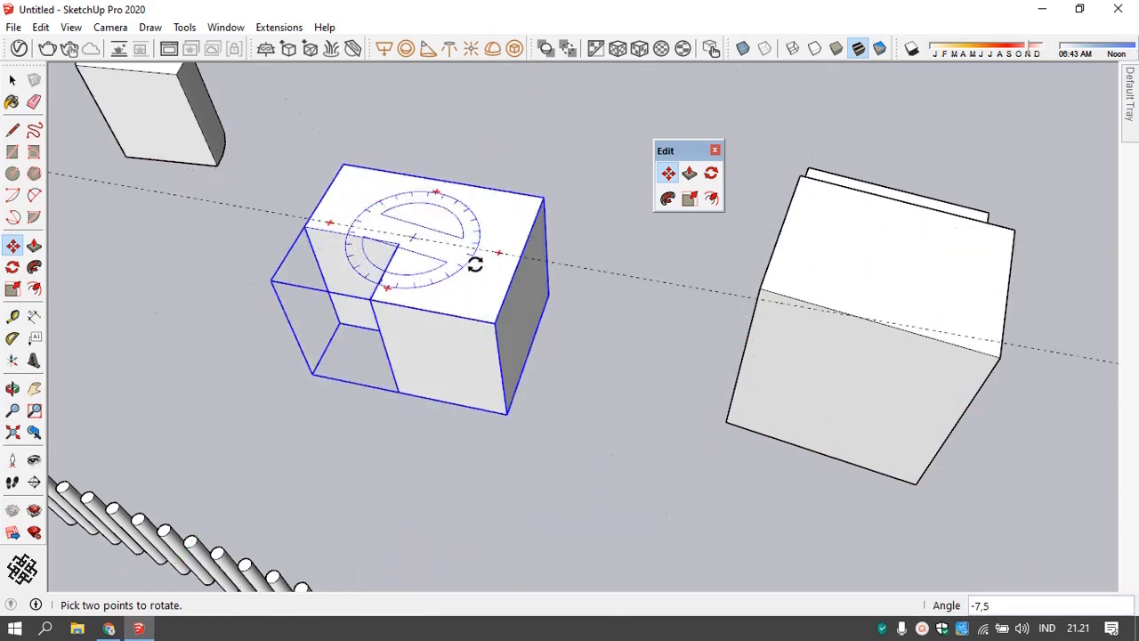
pyautogui.click(316, 312)
pyautogui.press('m')
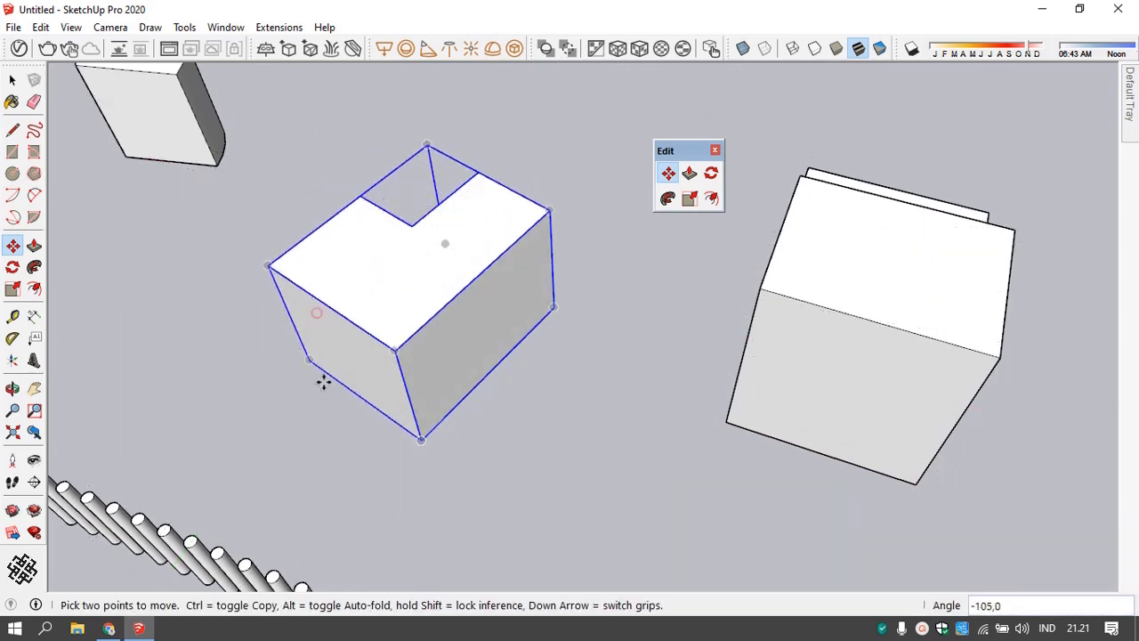
# - Rotate the first L-shaped group about 109° in the plane of its front face with the Move tool's rotation grip
pyautogui.moveTo(323, 379); pyautogui.dragTo(386, 369, button='middle')
pyautogui.press('q')
pyautogui.click(331, 414)
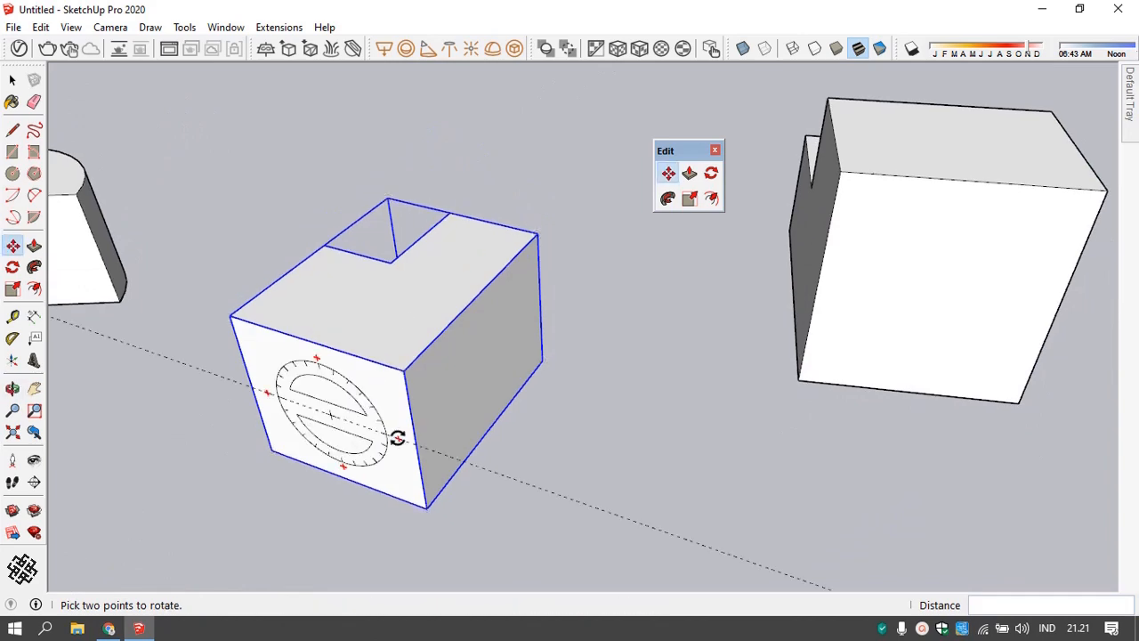
pyautogui.click(395, 437)
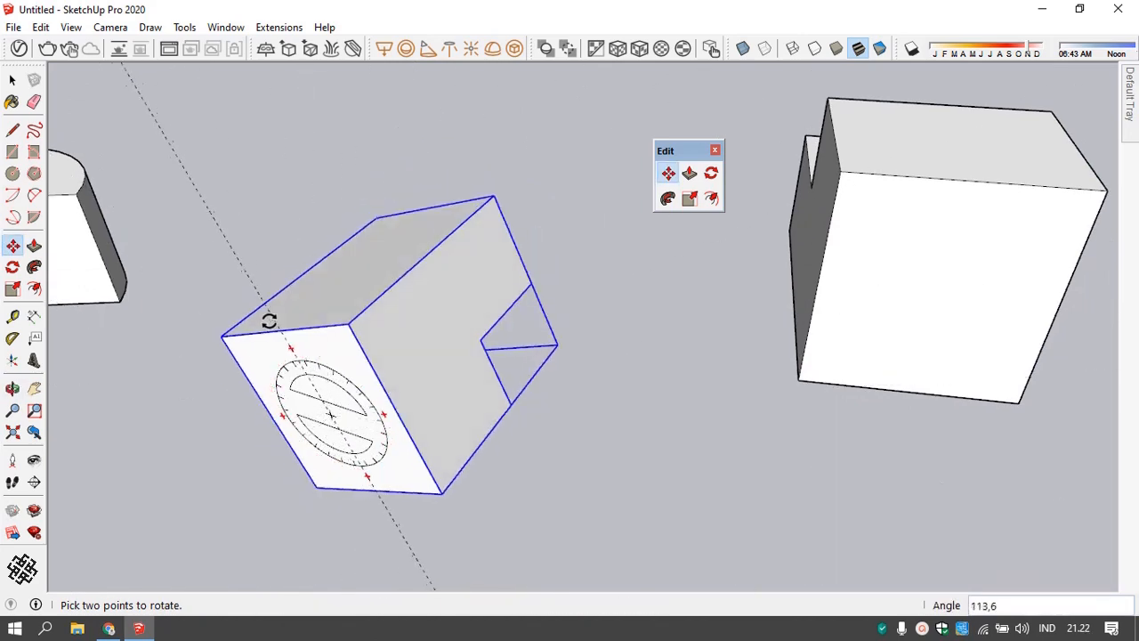
pyautogui.click(303, 481)
pyautogui.press('m')
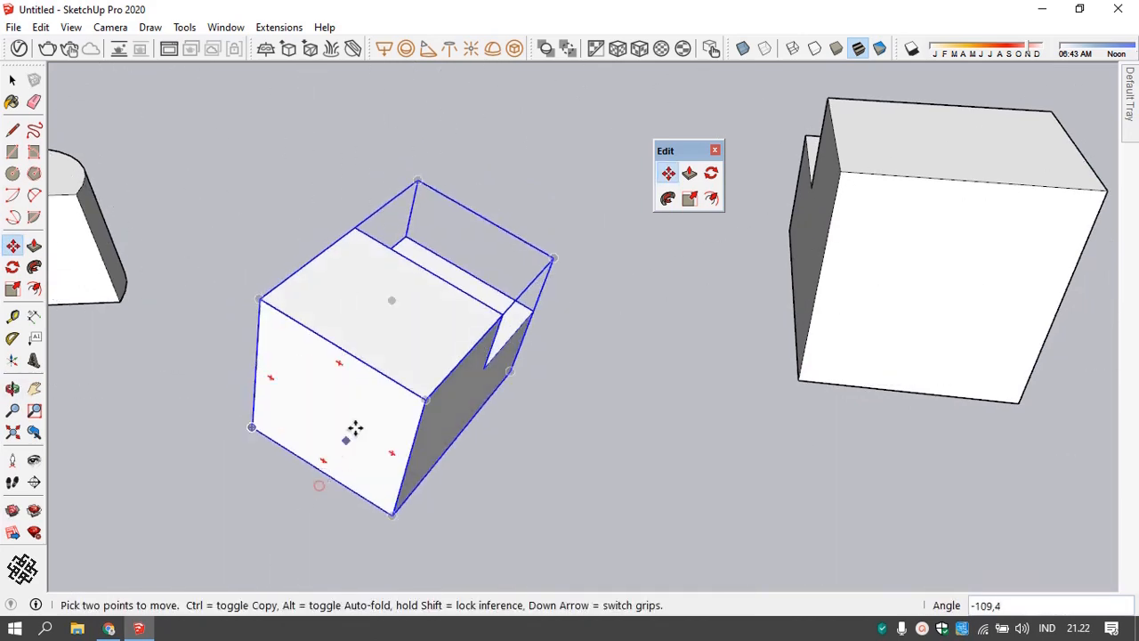
# - Rotate the tilted first group in the plane of its upper face so the L-shaped profile faces the front
pyautogui.click(360, 331)
pyautogui.click(305, 195)
pyautogui.scroll(-3, 298, 215)
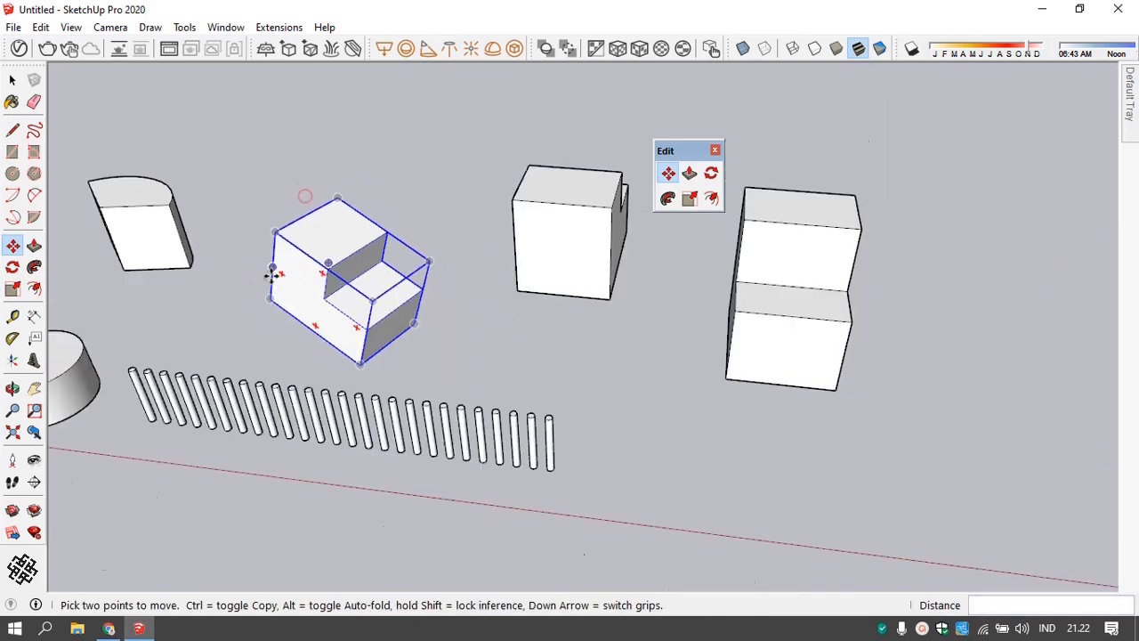
pyautogui.moveTo(272, 275); pyautogui.dragTo(451, 312, button='middle')
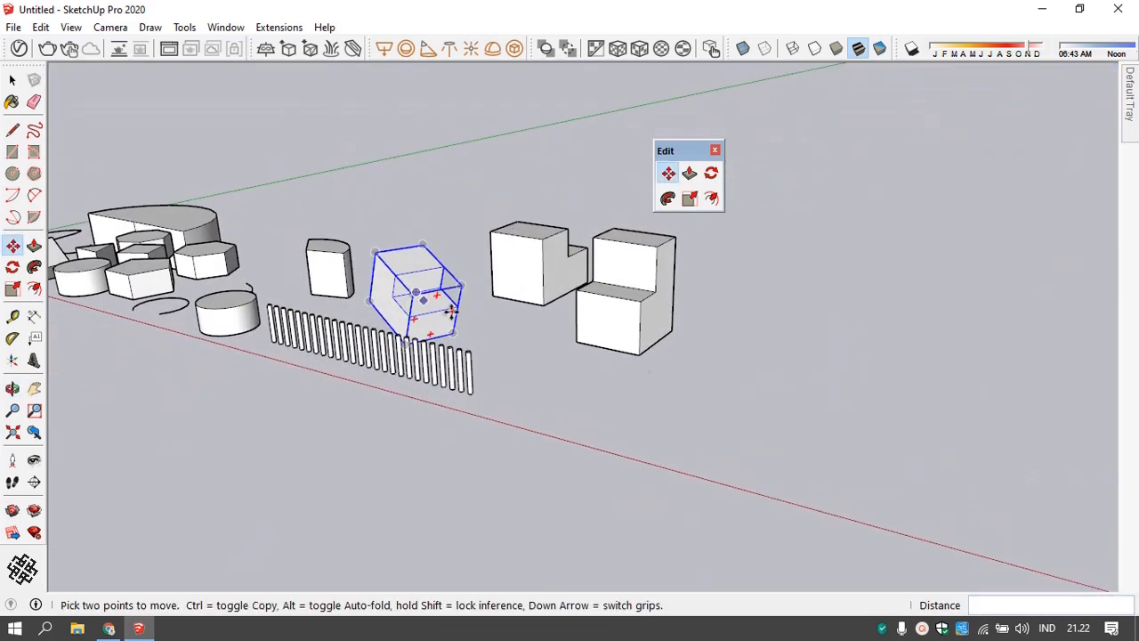
# - Rotate the farthest L-shaped group 90° around the green axis by its front-face grip, and move it about 379 cm along the red axis
pyautogui.press('space')
pyautogui.click(616, 329)
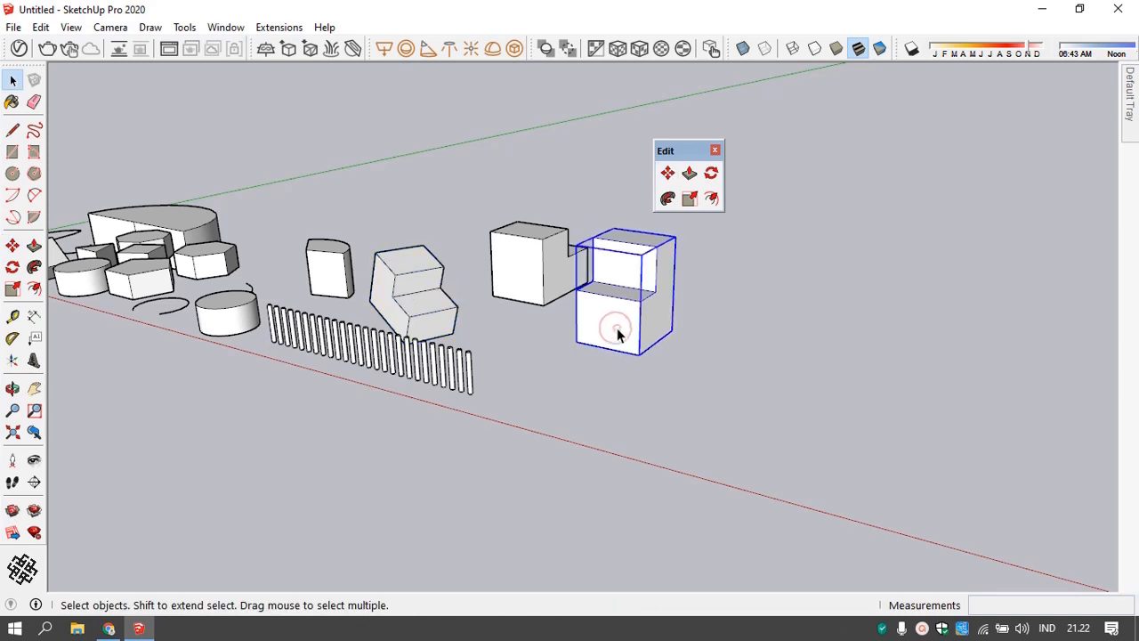
pyautogui.press('m')
pyautogui.press('q')
pyautogui.press('m')
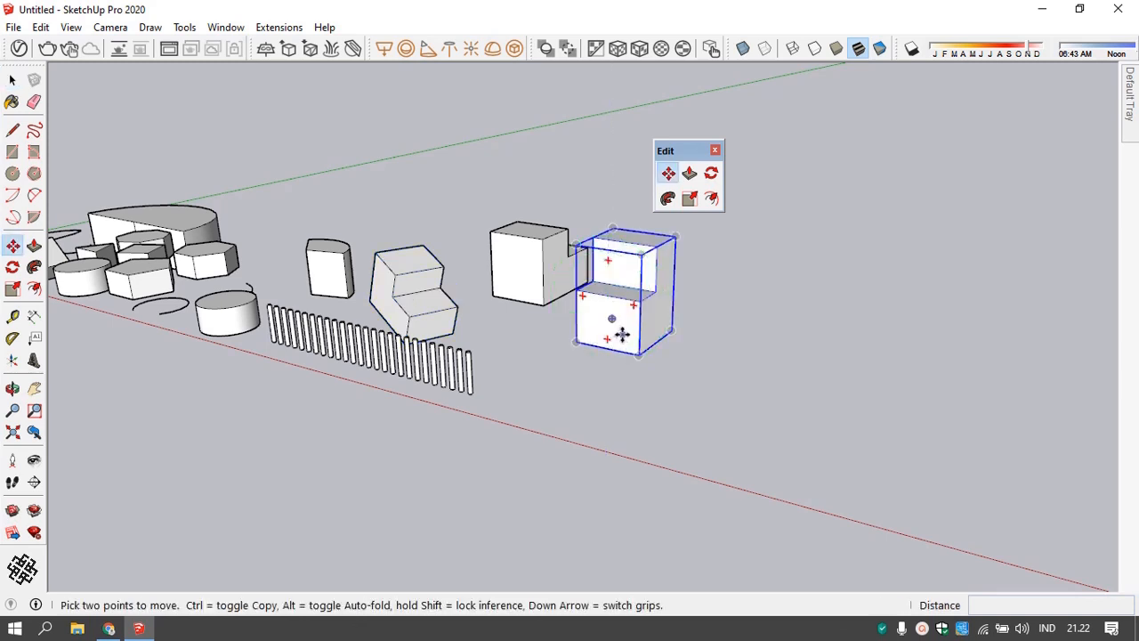
pyautogui.press('q')
pyautogui.click(633, 304)
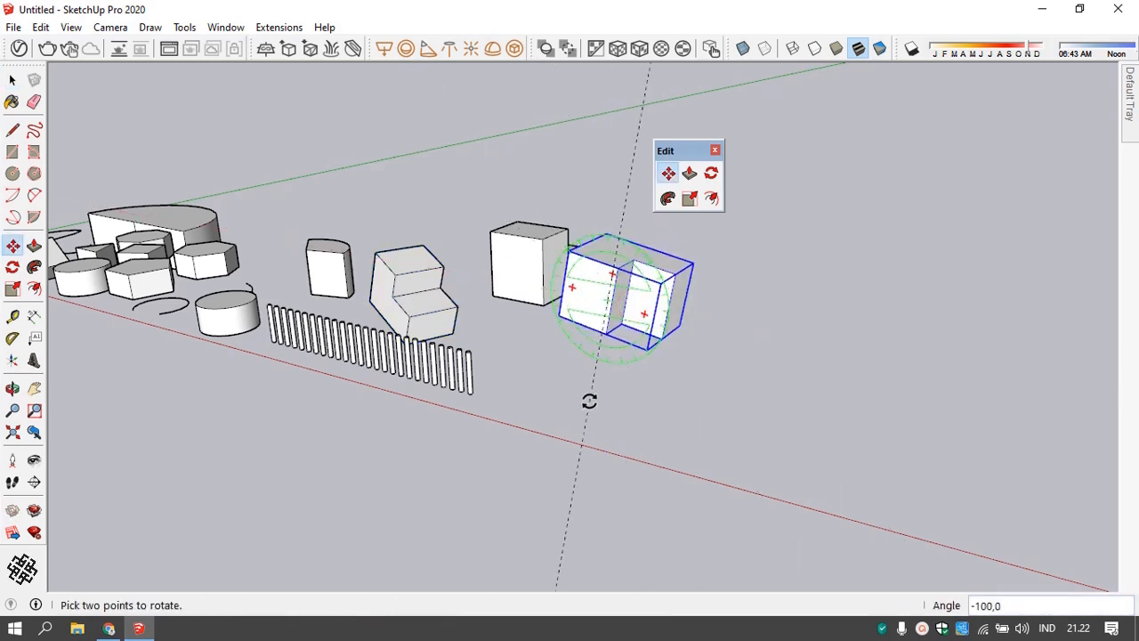
pyautogui.click(608, 432)
pyautogui.press('m')
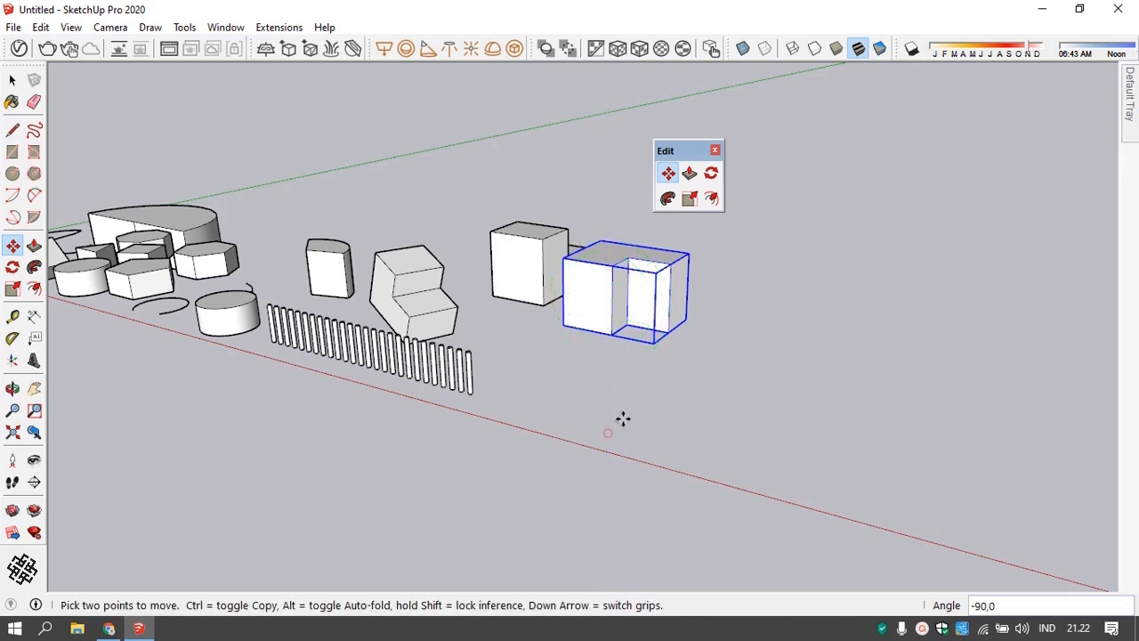
pyautogui.click(653, 346)
pyautogui.click(744, 370)
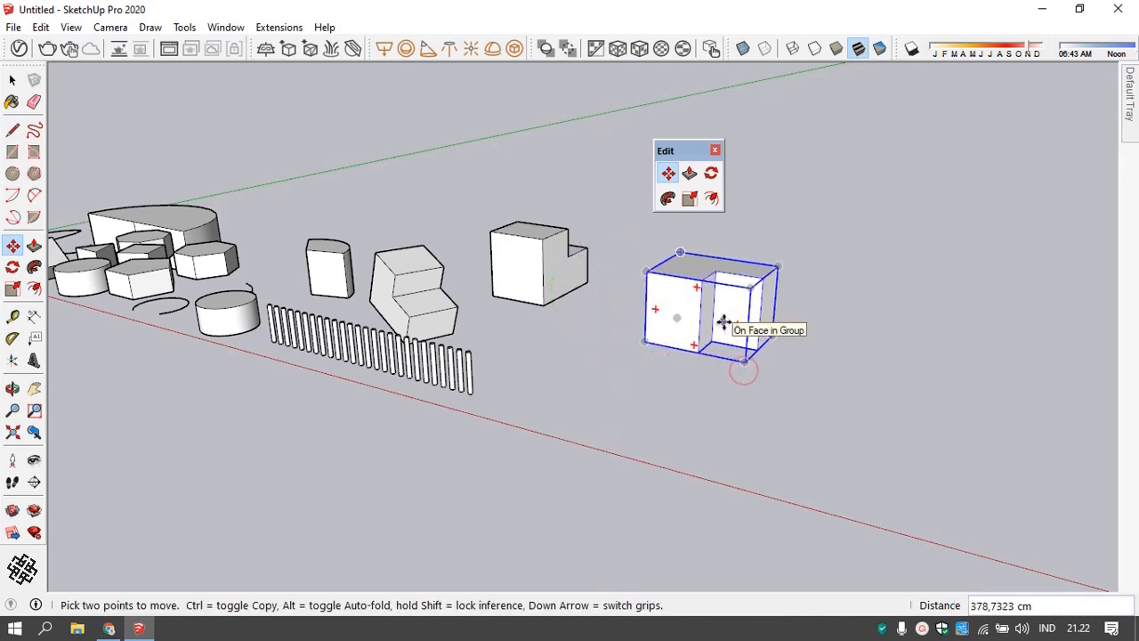
# - Rotate the moved group 90° downward in the green-axis vertical plane about its lower front corner with the Rotate tool
pyautogui.press('q')
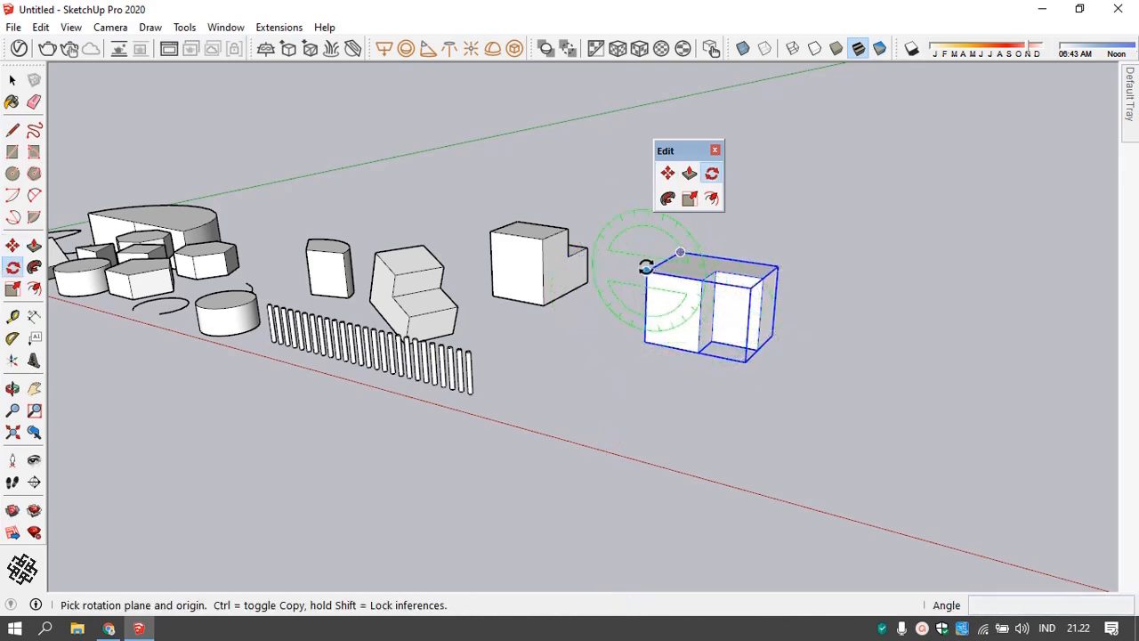
pyautogui.click(644, 341)
pyautogui.click(753, 365)
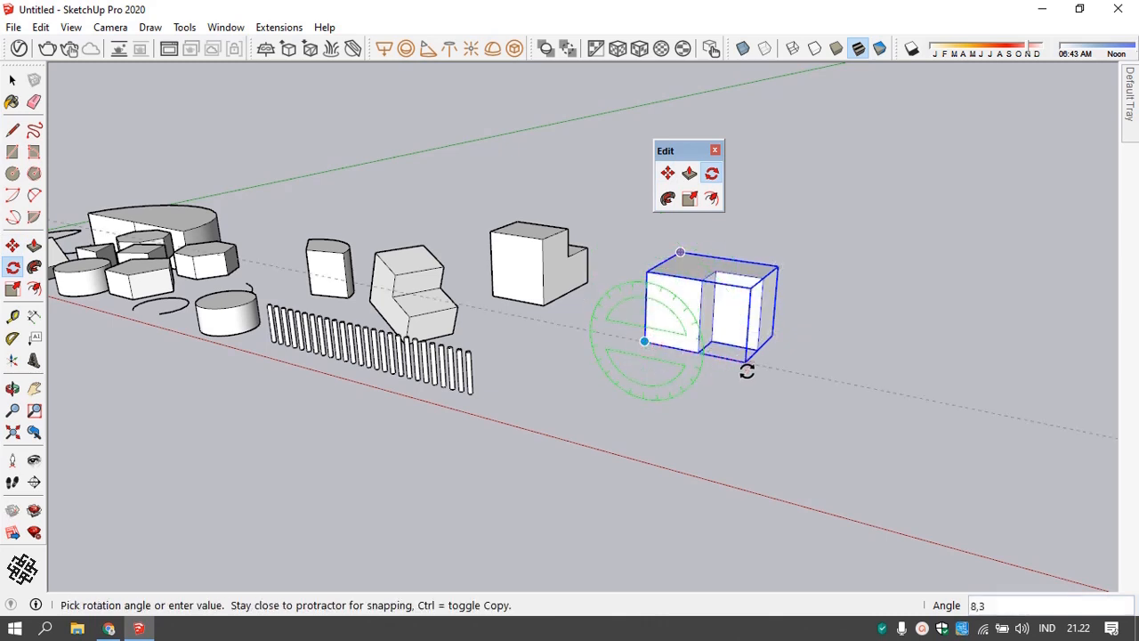
pyautogui.click(644, 432)
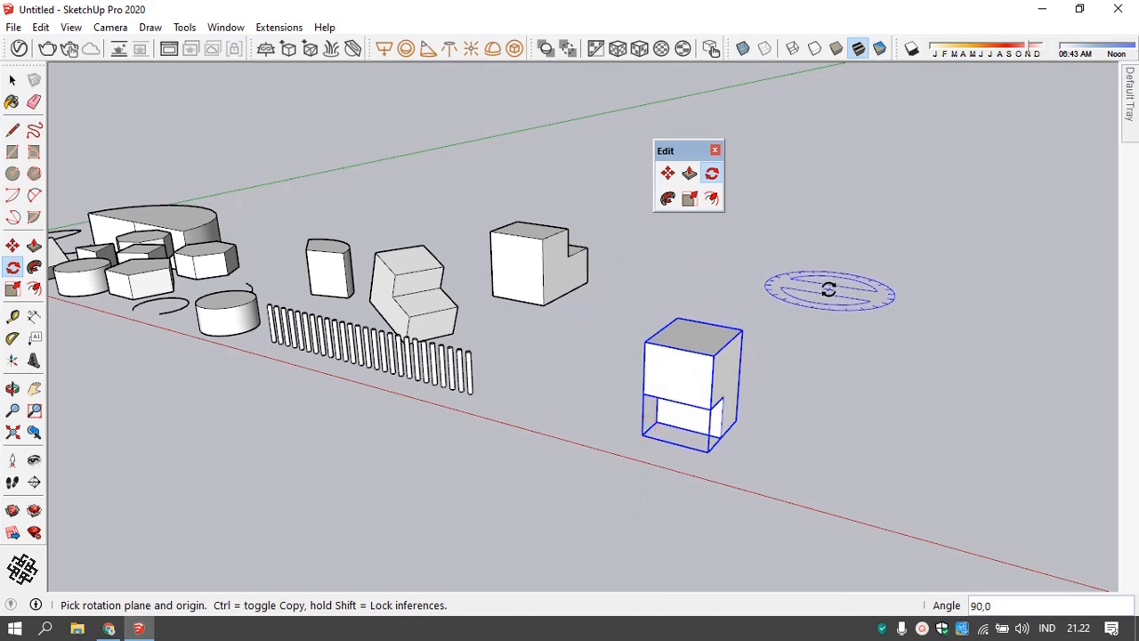
pyautogui.press('space')
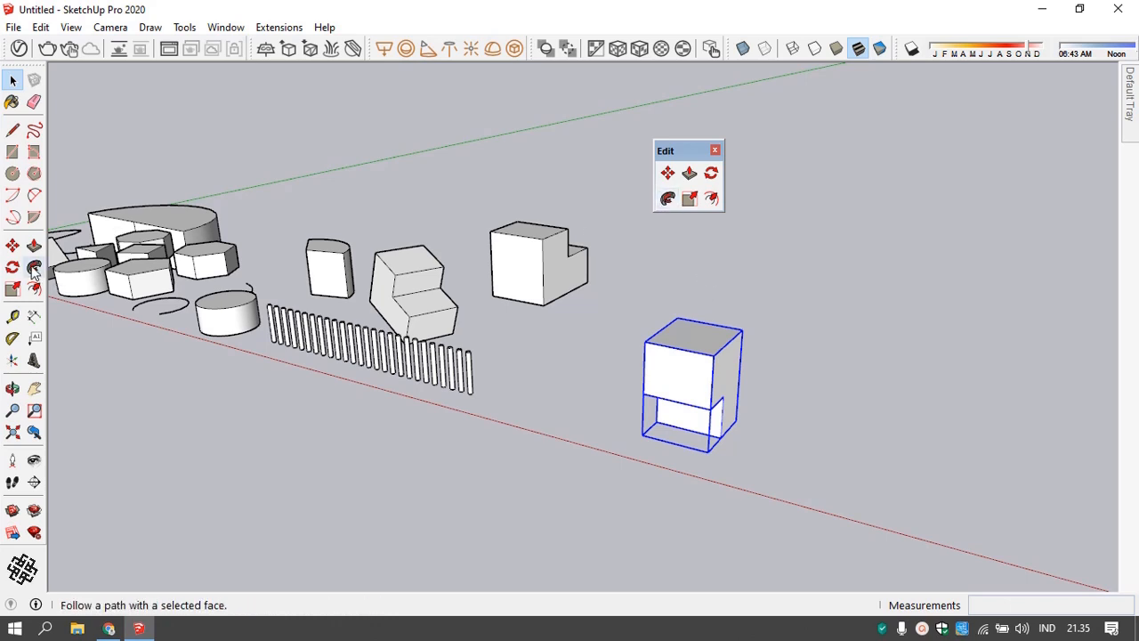
# - Draw a 210 cm line along the green axis on the empty ground beside the last L-shaped group
pyautogui.scroll(-2, 697, 379)
pyautogui.moveTo(697, 379); pyautogui.dragTo(524, 434, button='middle')
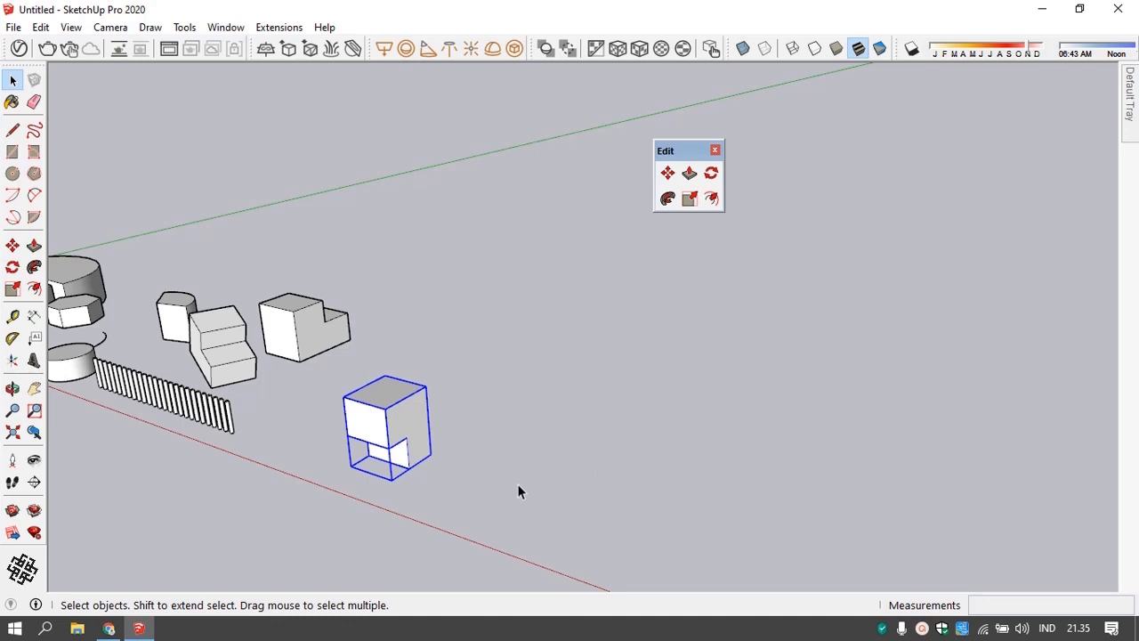
pyautogui.press('l')
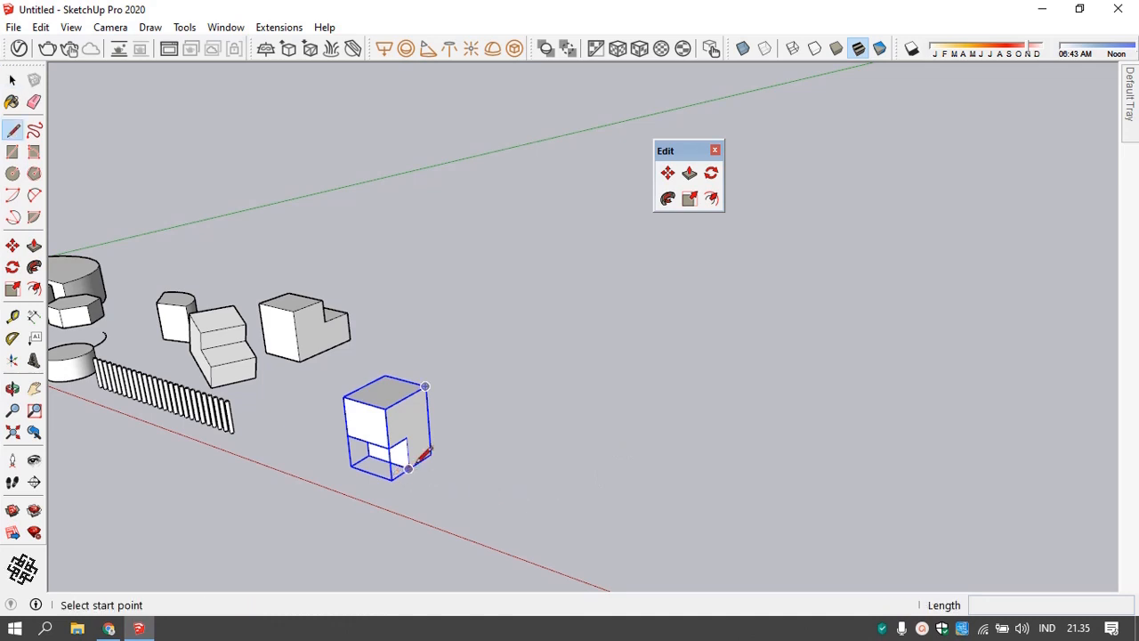
pyautogui.click(483, 489)
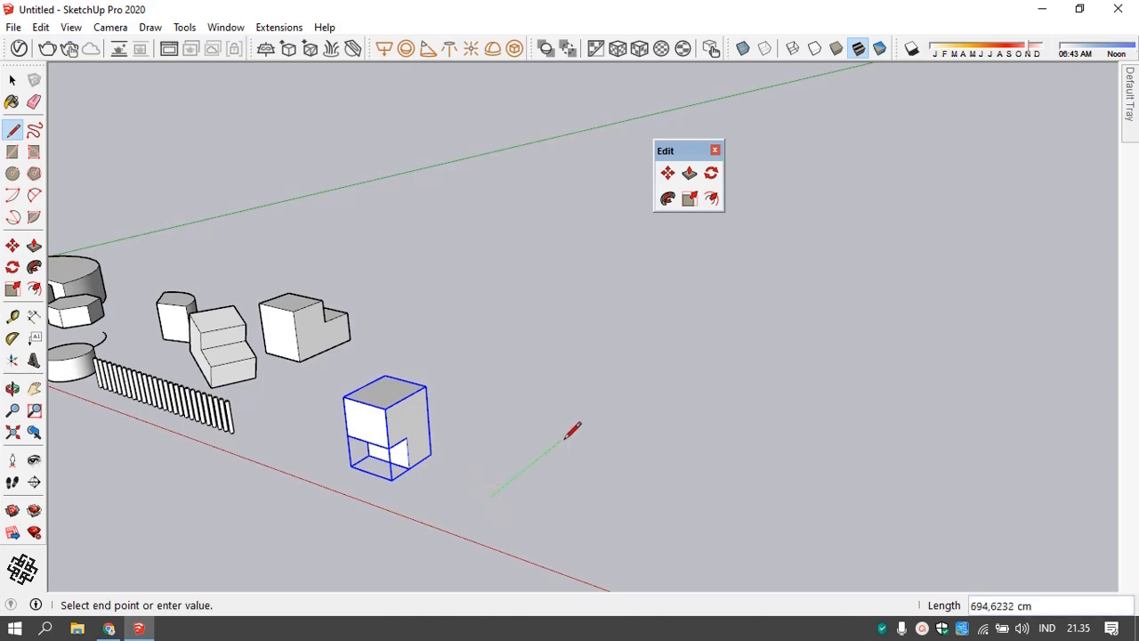
pyautogui.write('210')
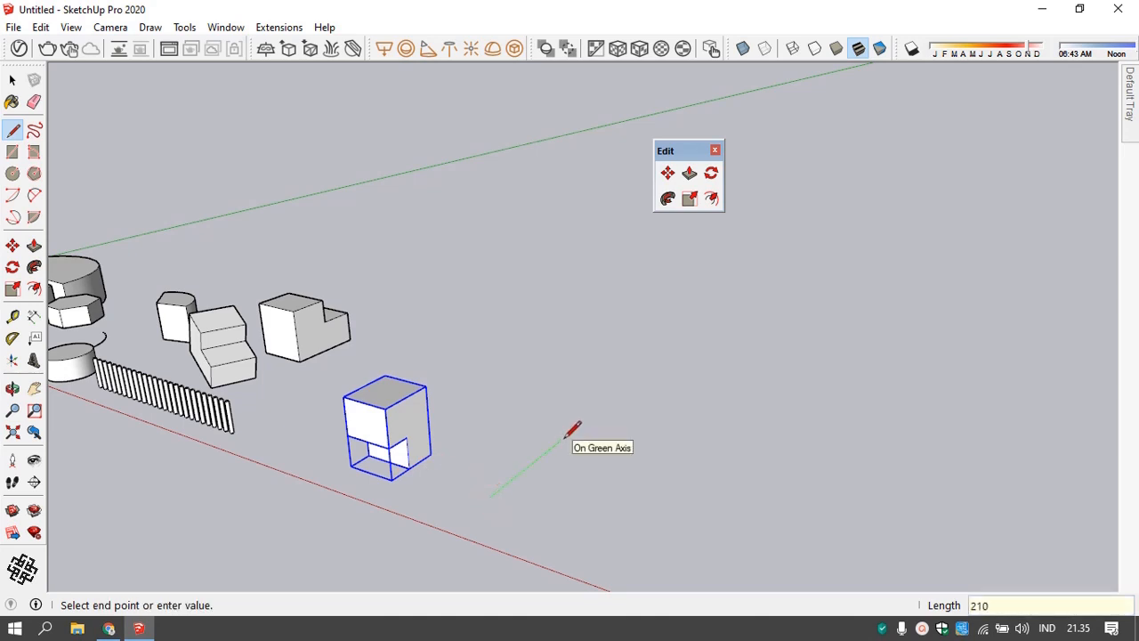
pyautogui.press('Return')
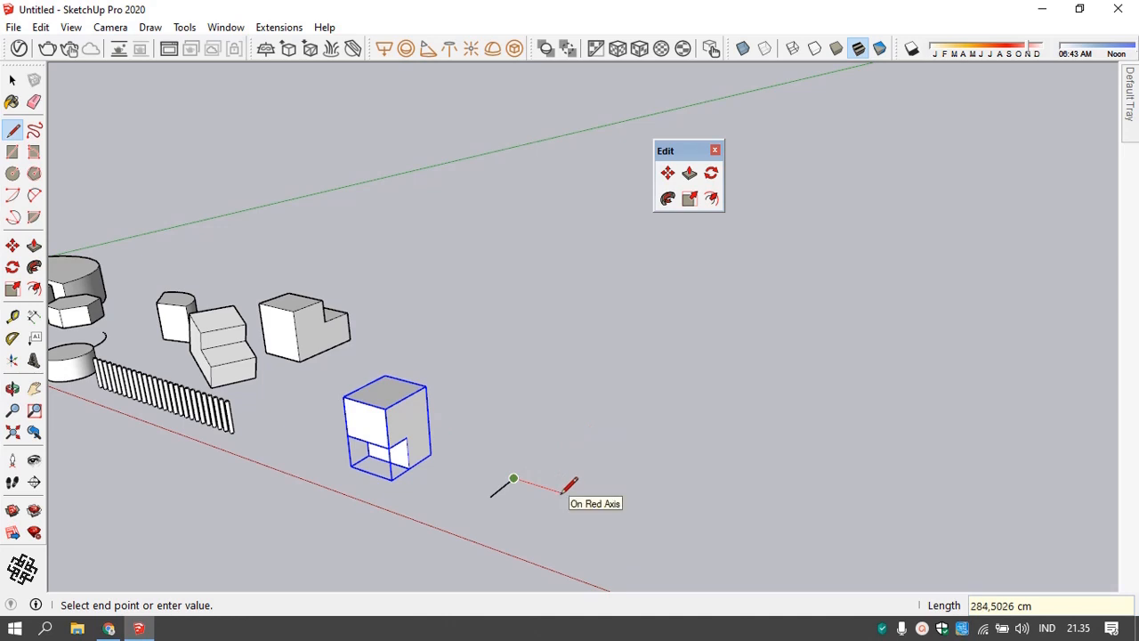
pyautogui.scroll(5, 561, 480)
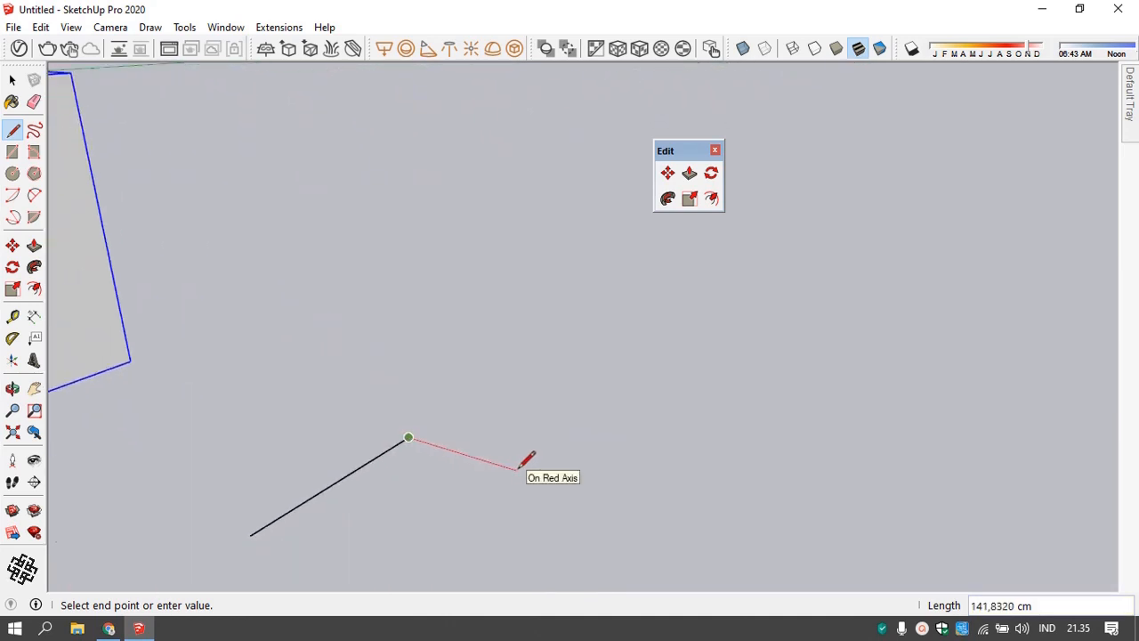
# - Extend the line along the red axis, and add a third line back along the green axis to form an open U shape
pyautogui.press('Return')
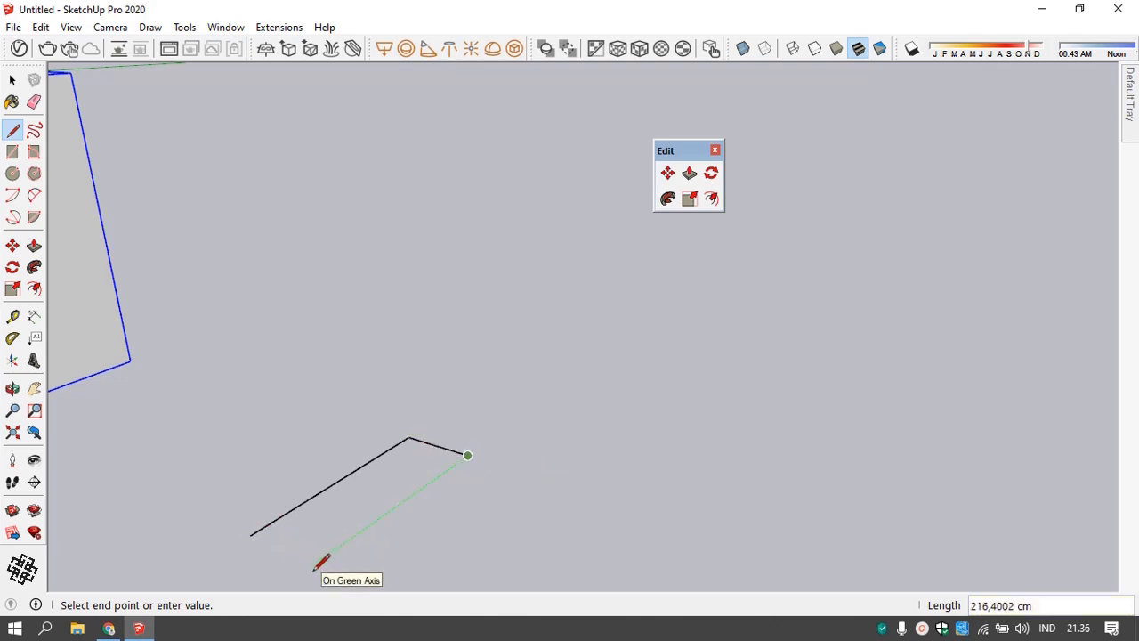
pyautogui.write('211')
pyautogui.press('Return')
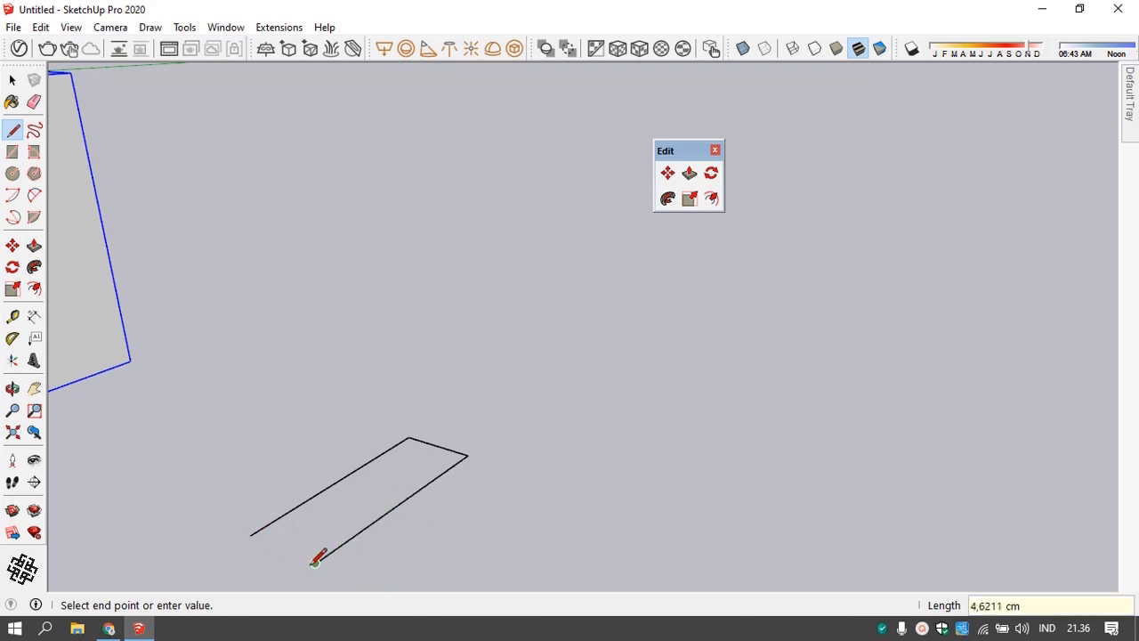
pyautogui.press('space')
# - Draw an upright 15 by 5 cm rectangle along the red axis at the free end of the first line with Rotated Rectangle
pyautogui.scroll(5, 226, 540)
pyautogui.moveTo(240, 537); pyautogui.dragTo(142, 539, button='middle')
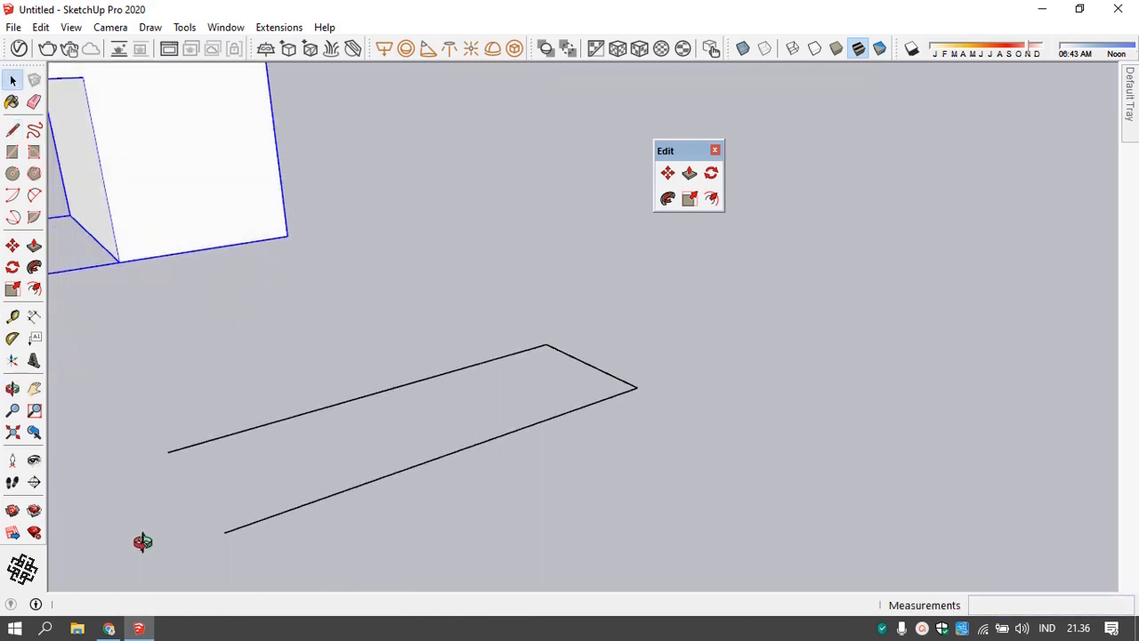
pyautogui.moveTo(422, 435)
pyautogui.mouseDown(button='middle')
pyautogui.moveTo(409, 435)
pyautogui.moveTo(498, 421)
pyautogui.moveTo(475, 435)
pyautogui.mouseUp(button='middle')
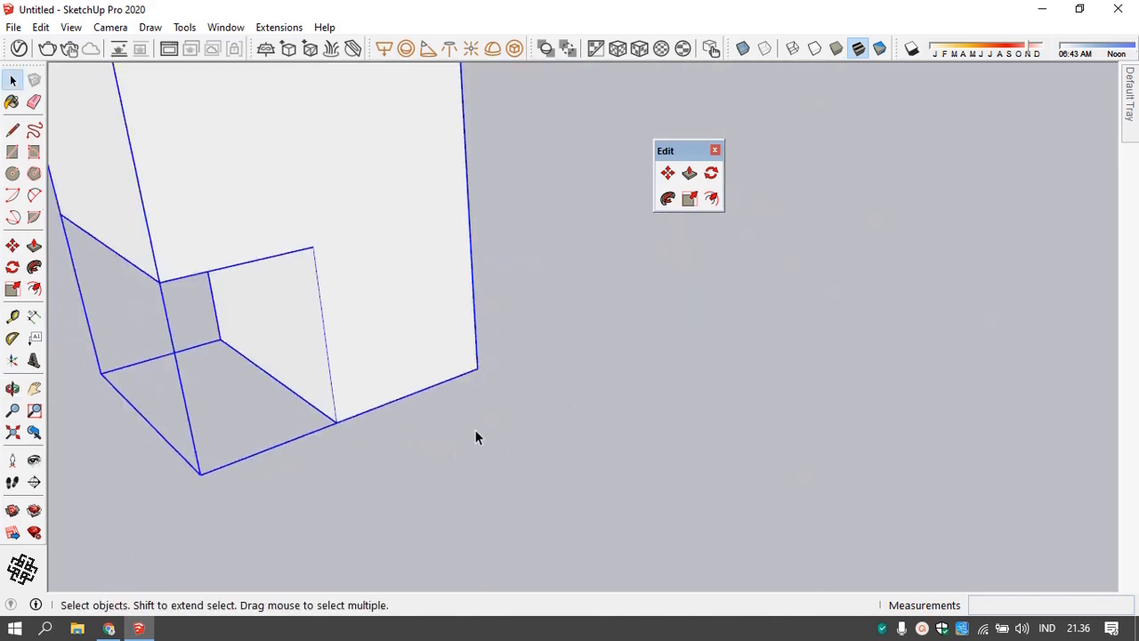
pyautogui.scroll(-3, 475, 435)
pyautogui.scroll(5, 613, 539)
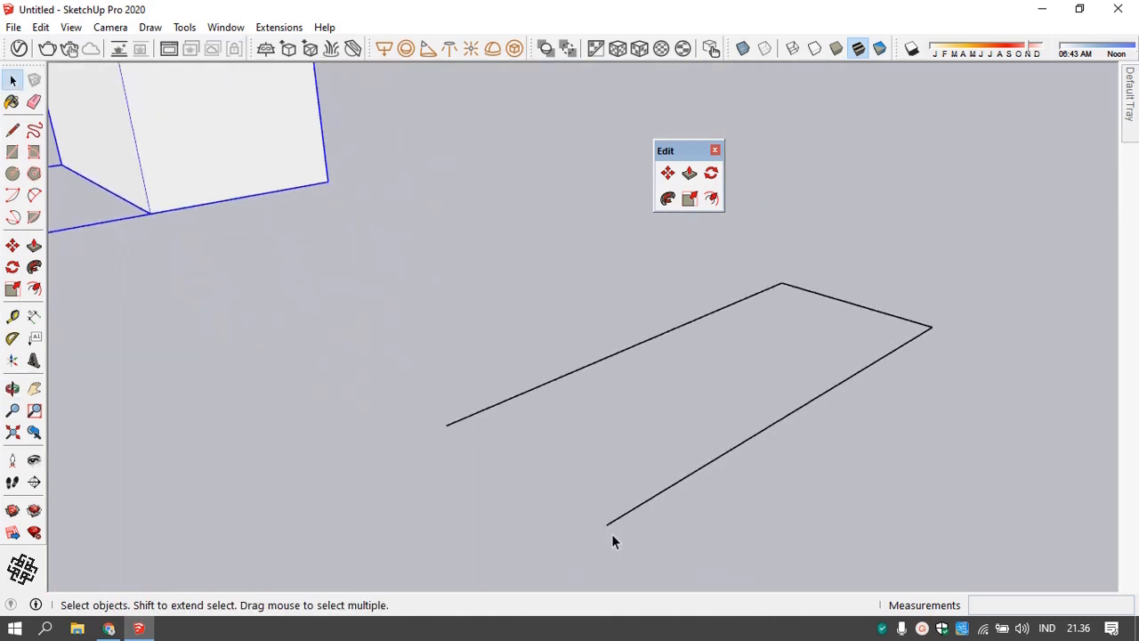
pyautogui.moveTo(611, 534)
pyautogui.mouseDown(button='middle')
pyautogui.moveTo(689, 508)
pyautogui.moveTo(789, 439)
pyautogui.moveTo(545, 496)
pyautogui.moveTo(327, 465)
pyautogui.mouseUp(button='middle')
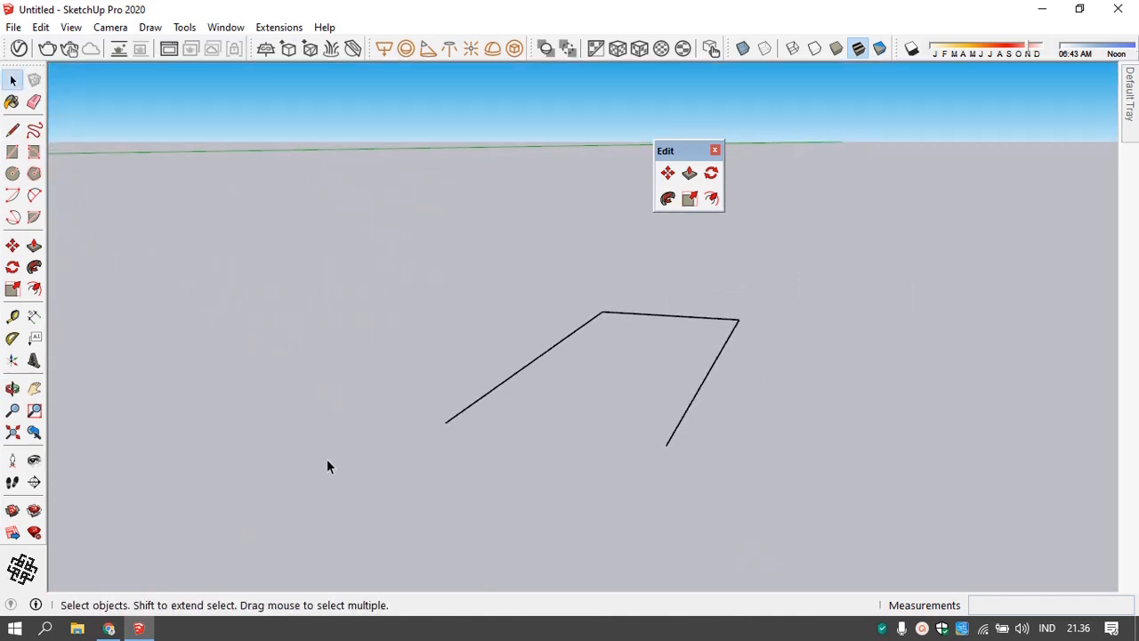
pyautogui.click(35, 152)
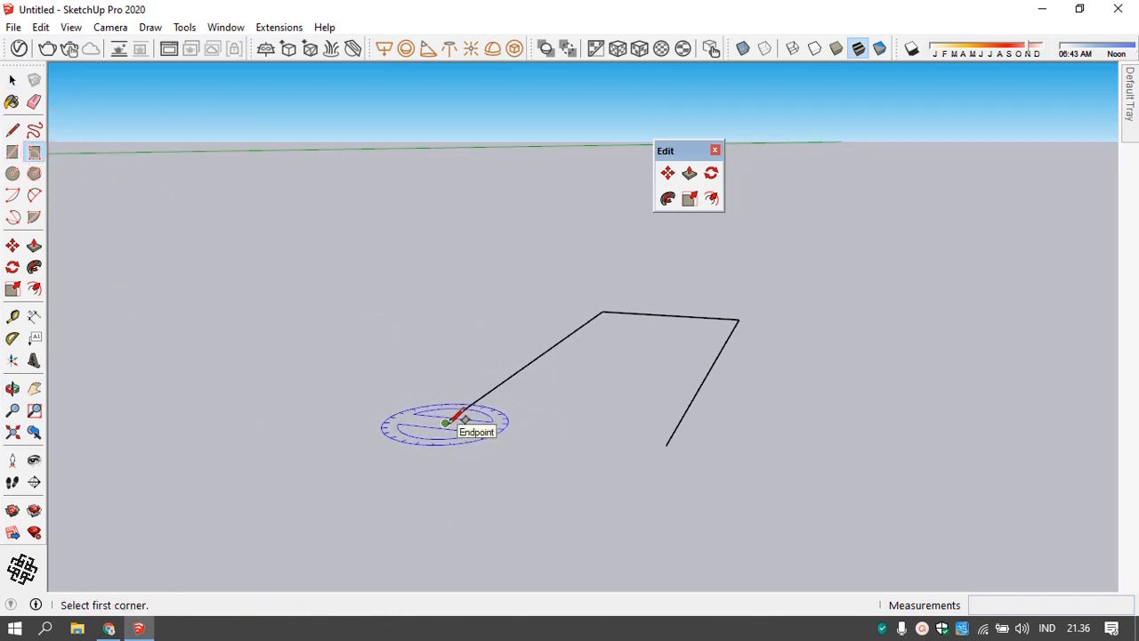
pyautogui.click(461, 417)
pyautogui.scroll(2, 476, 416)
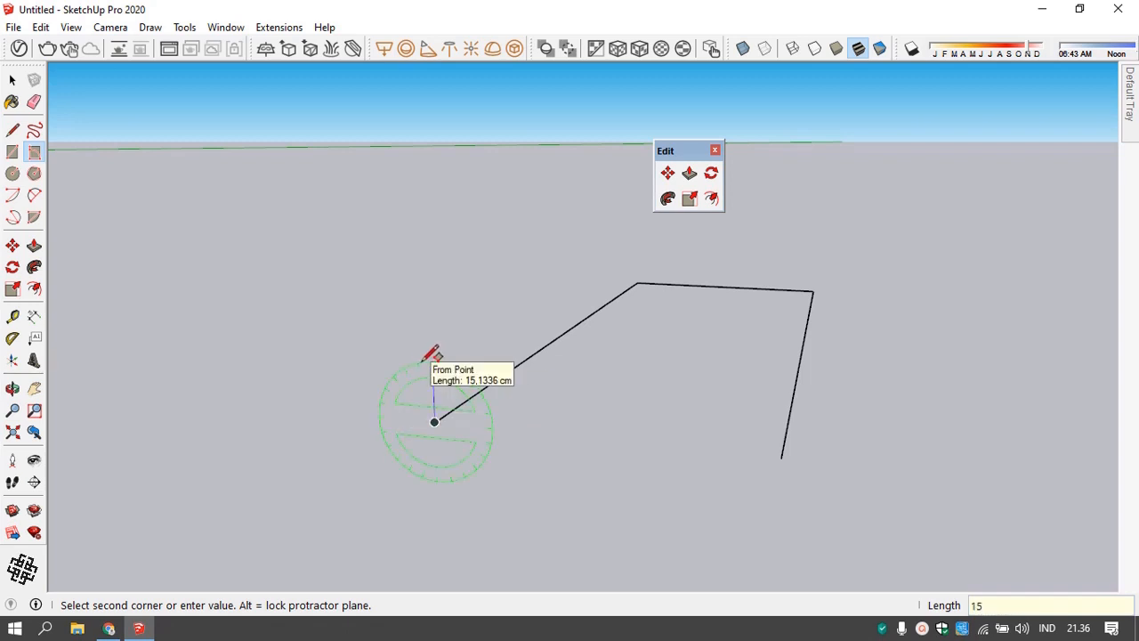
pyautogui.press('Return')
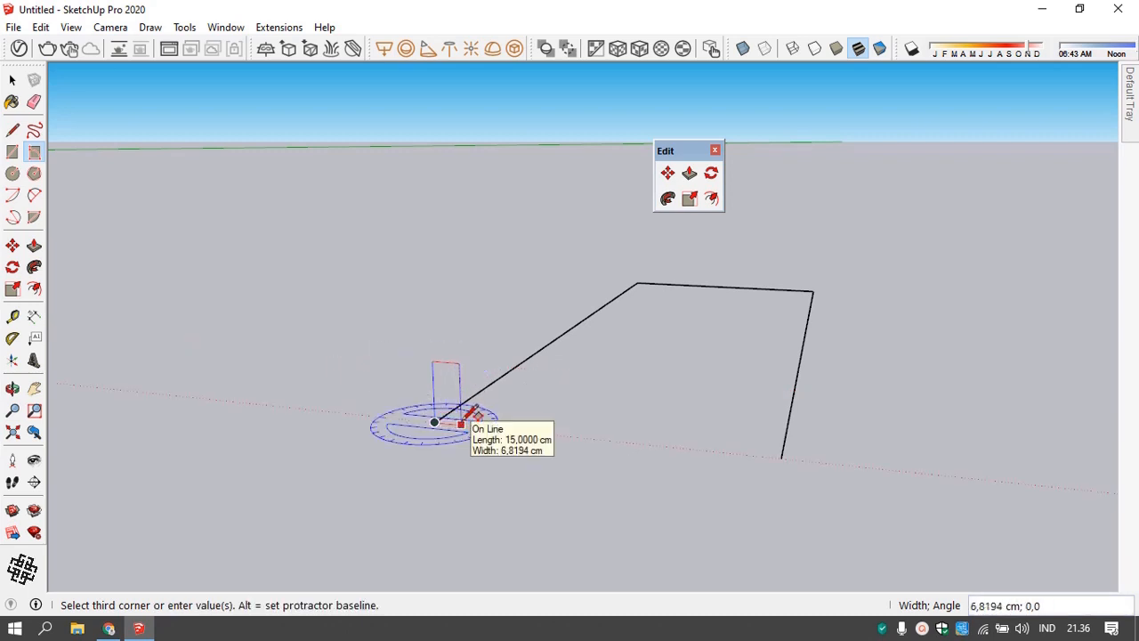
pyautogui.press('Return')
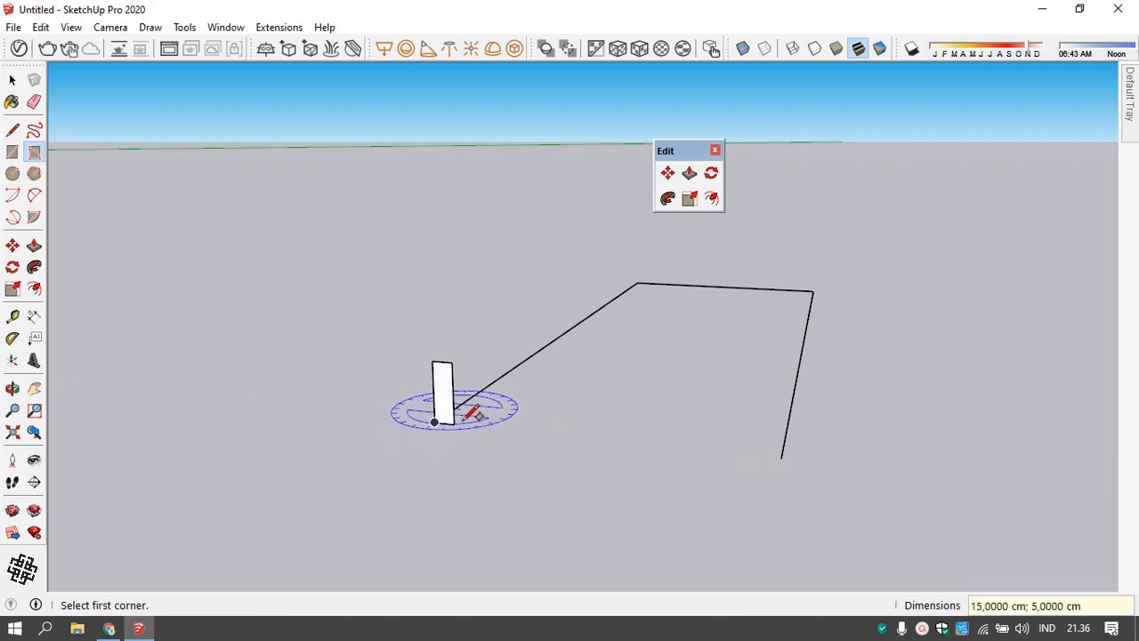
# - Try to draw a 1 by 4 cm rectangle from the upper inner corner of the upright profile
pyautogui.scroll(3, 447, 367)
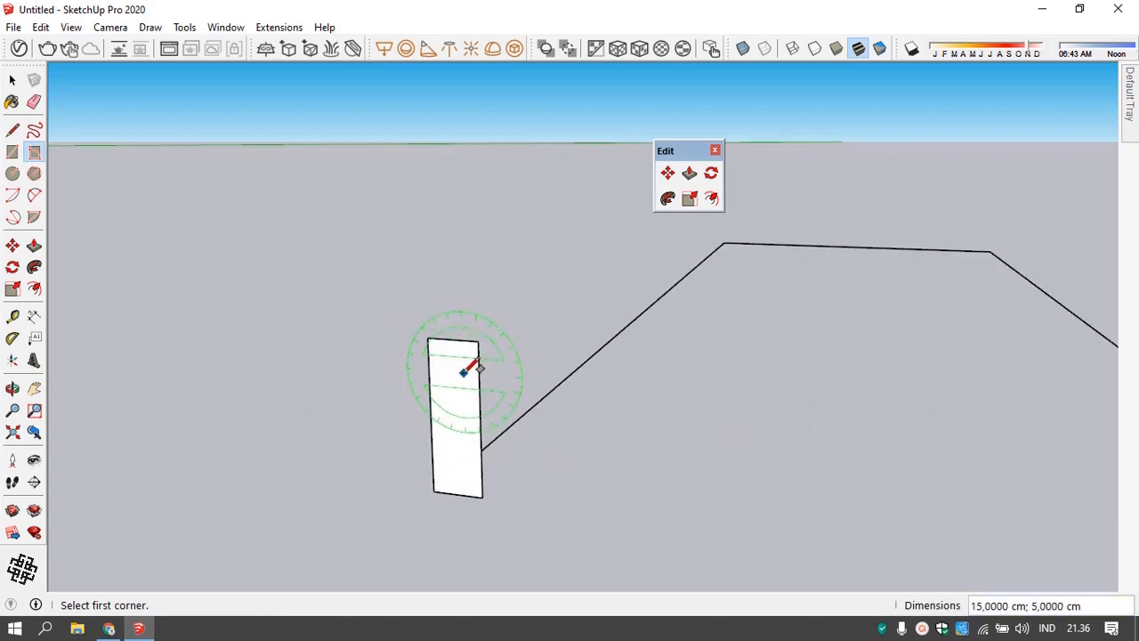
pyautogui.press('r')
pyautogui.click(478, 341)
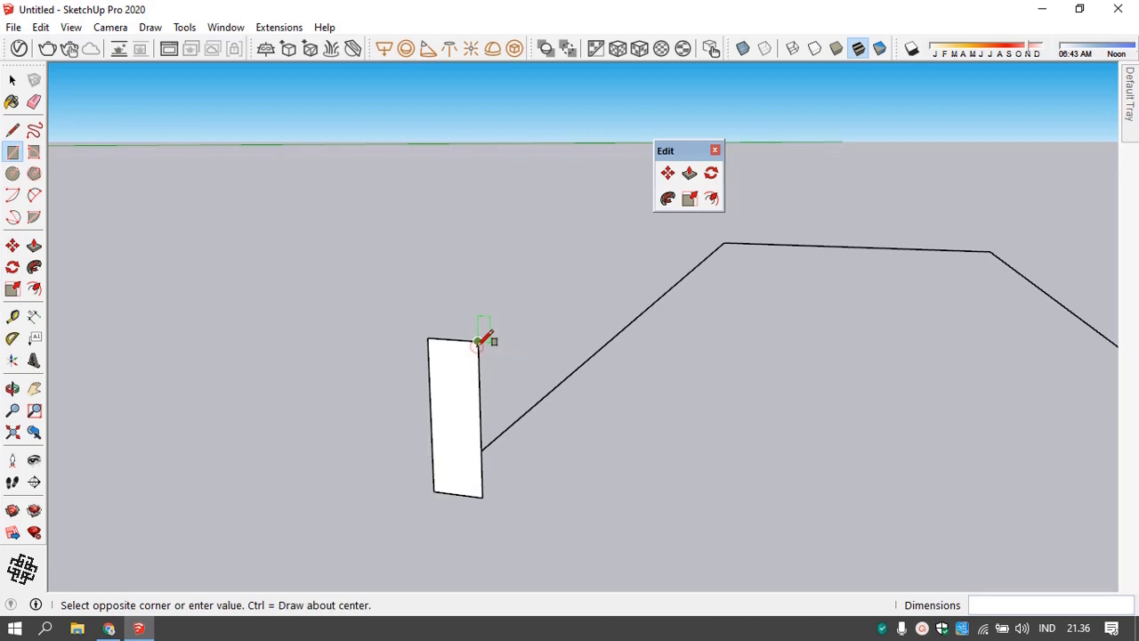
pyautogui.click(454, 389)
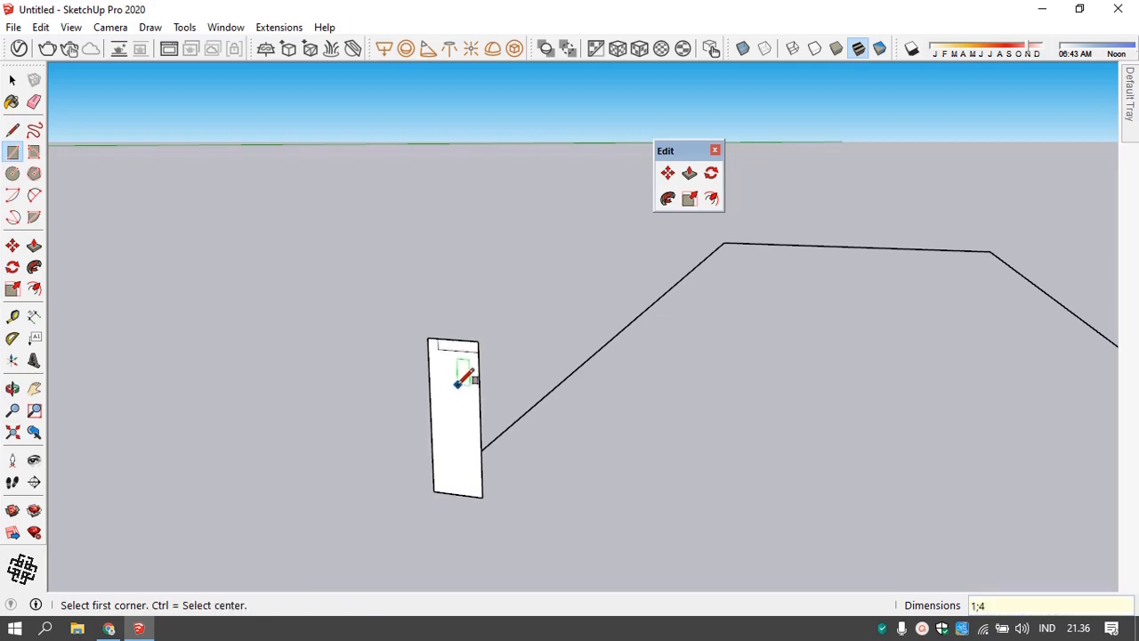
# - Draw a 4 by 1 cm rectangle in the profile's upper inner corner and erase its outer edges to cut a notch
pyautogui.click(477, 342)
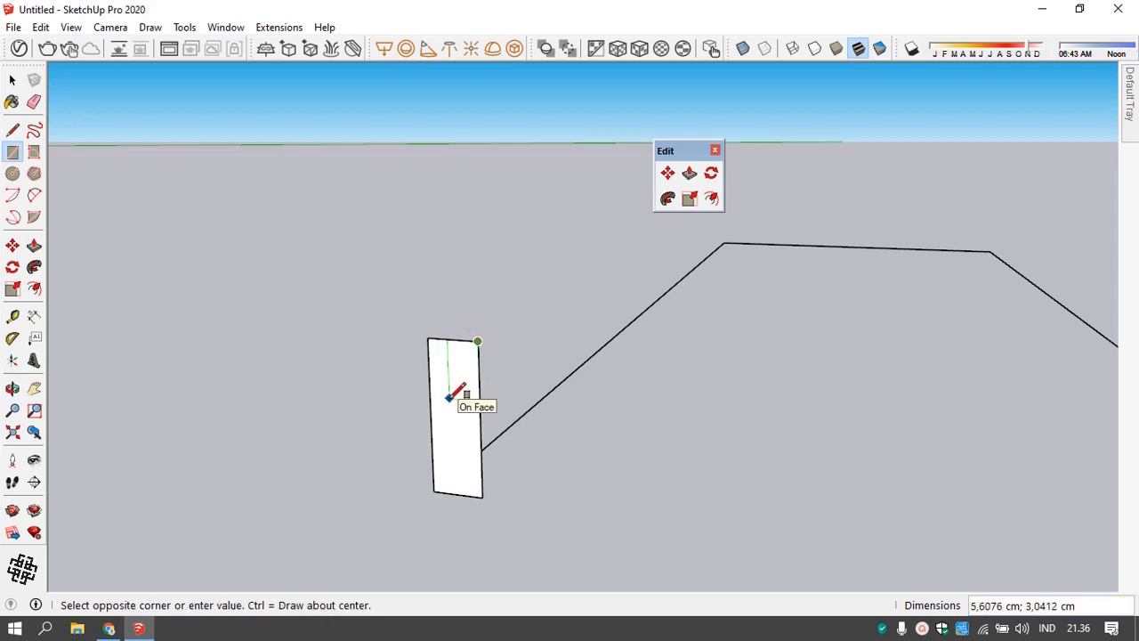
pyautogui.click(449, 396)
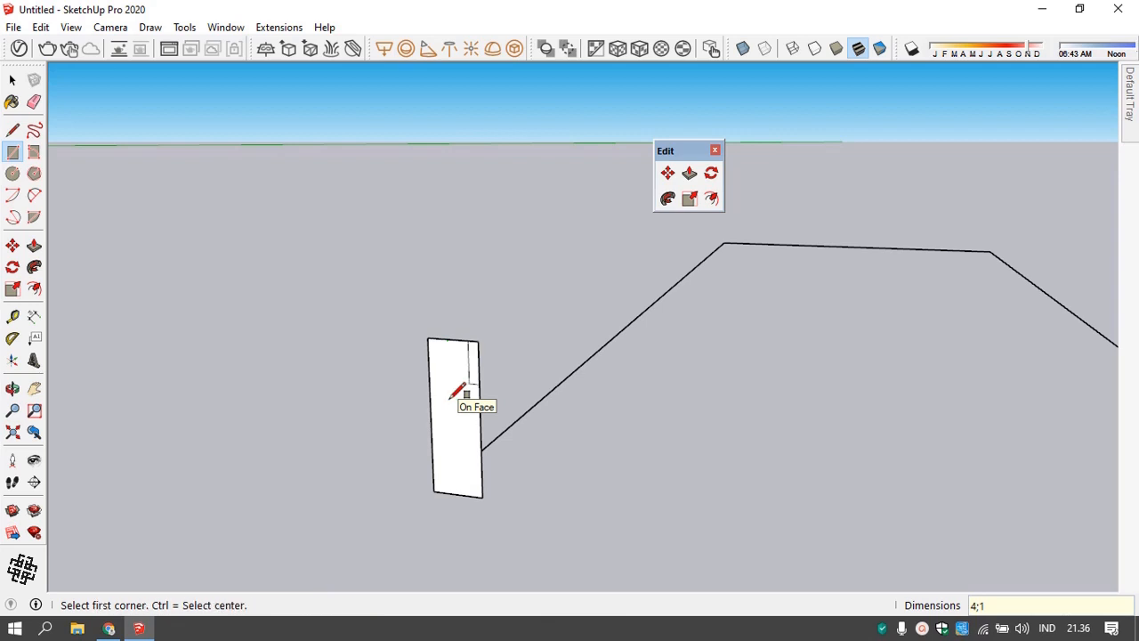
pyautogui.press('space')
pyautogui.scroll(3, 477, 360)
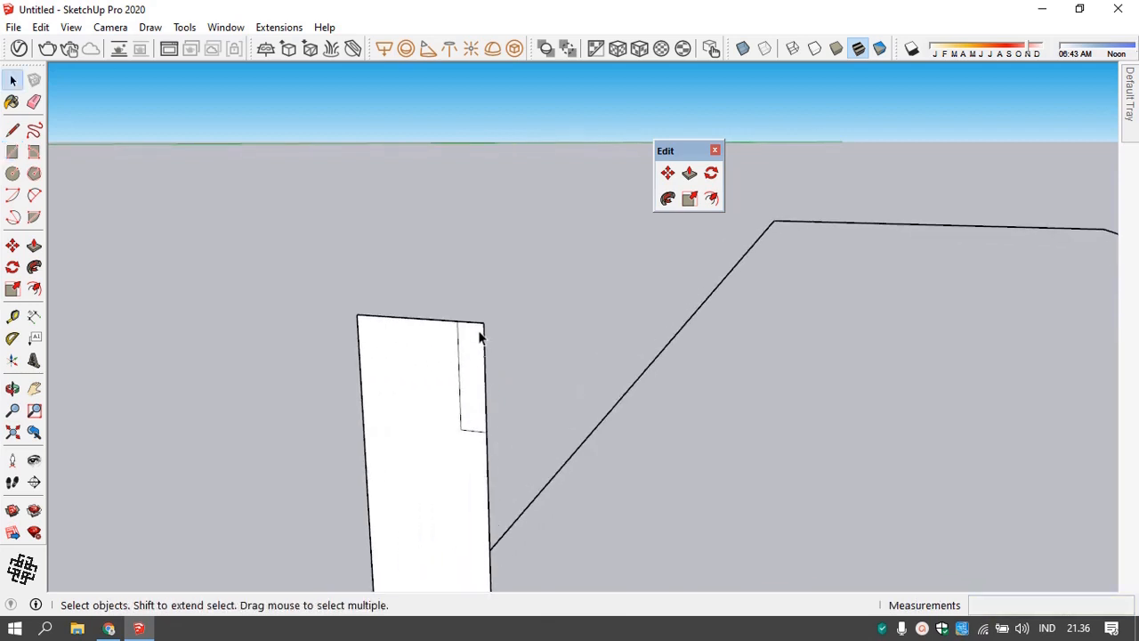
pyautogui.press('e')
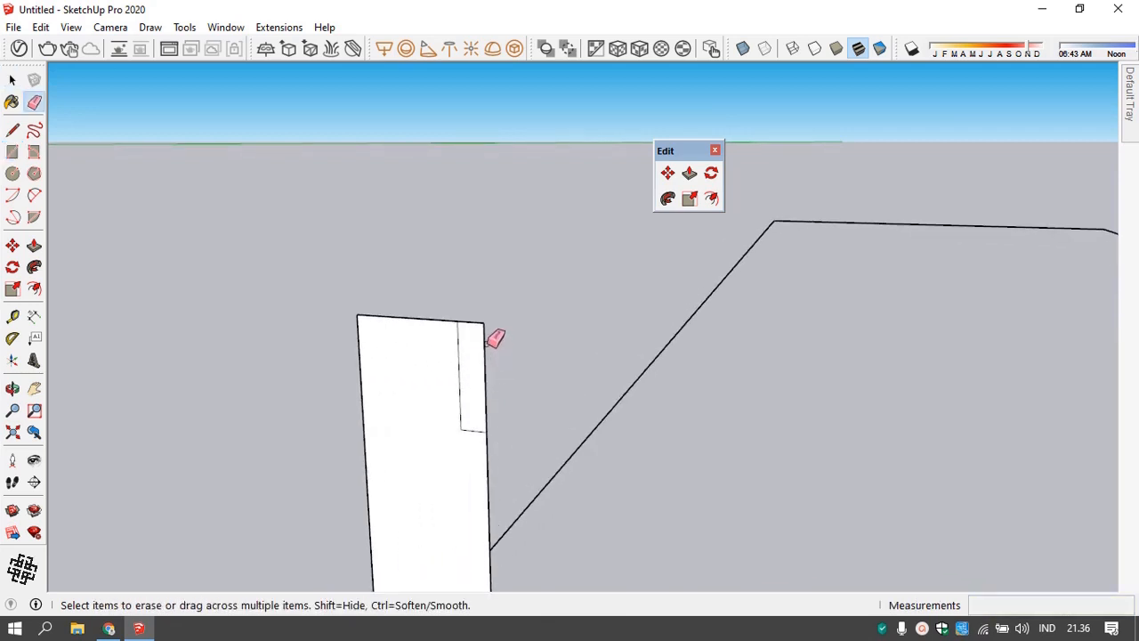
pyautogui.click(485, 340)
pyautogui.press('space')
pyautogui.scroll(-4, 475, 326)
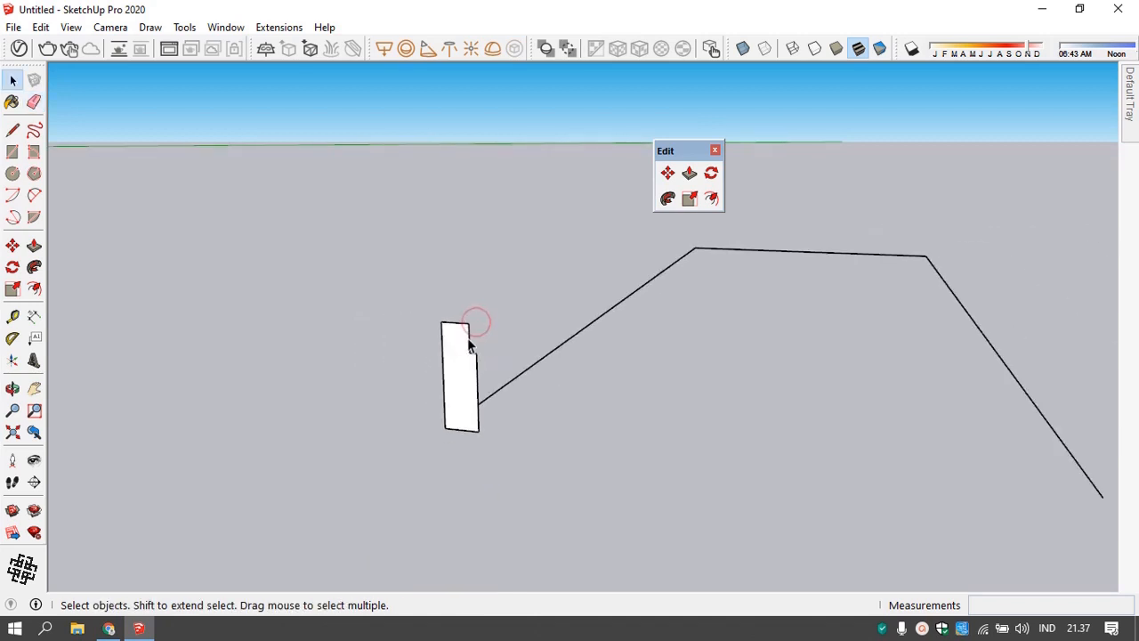
# - Select the three connected ground lines as the path and extrude the notched profile along them with Follow Me
pyautogui.moveTo(589, 357); pyautogui.dragTo(473, 410, button='middle')
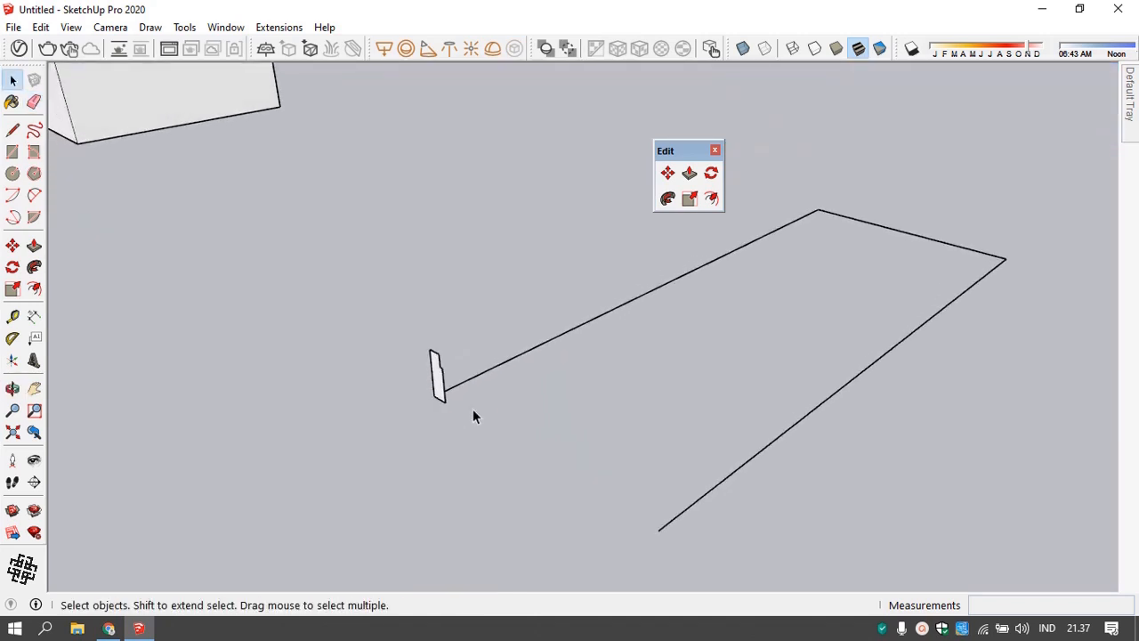
pyautogui.click(503, 367)
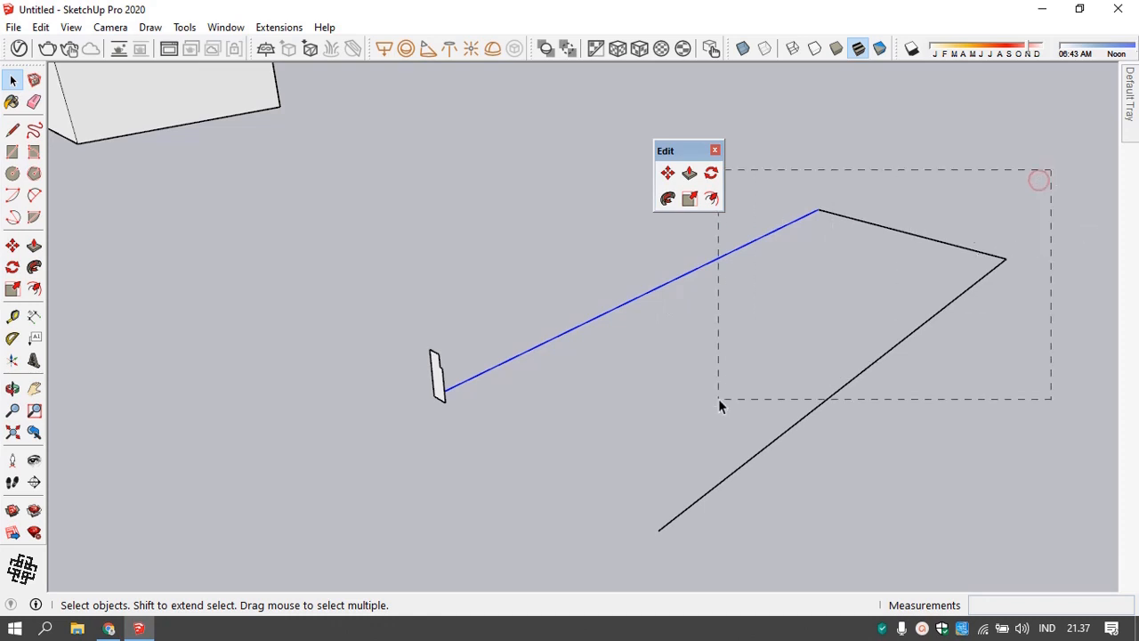
pyautogui.moveTo(719, 400); pyautogui.dragTo(719, 400)
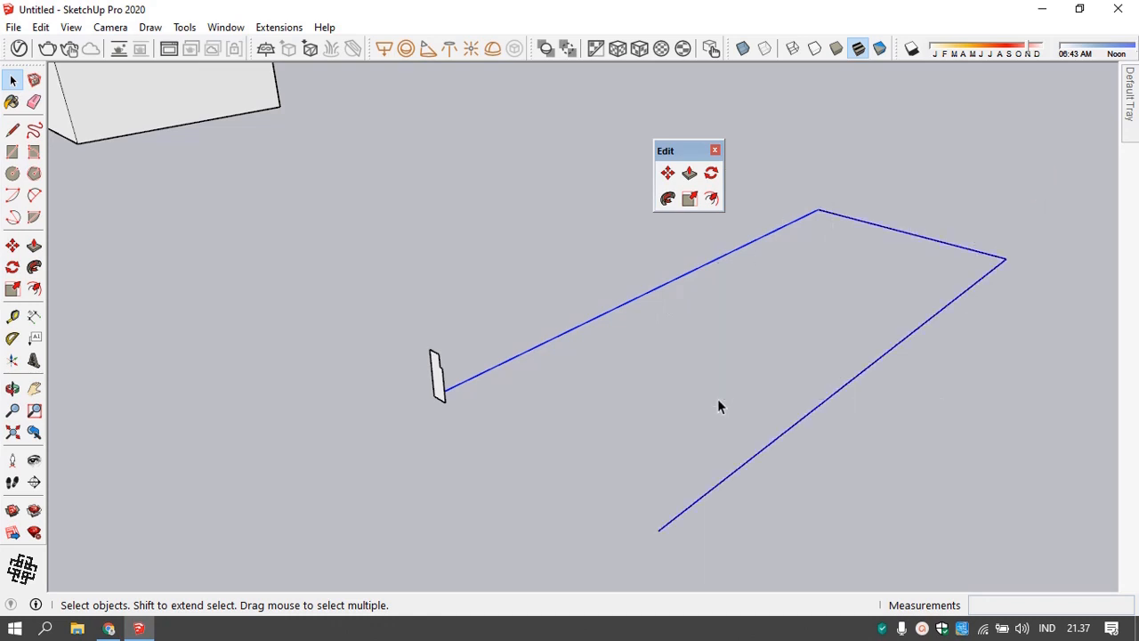
pyautogui.click(668, 201)
pyautogui.moveTo(666, 257); pyautogui.dragTo(197, 317, button='middle')
pyautogui.click(480, 298)
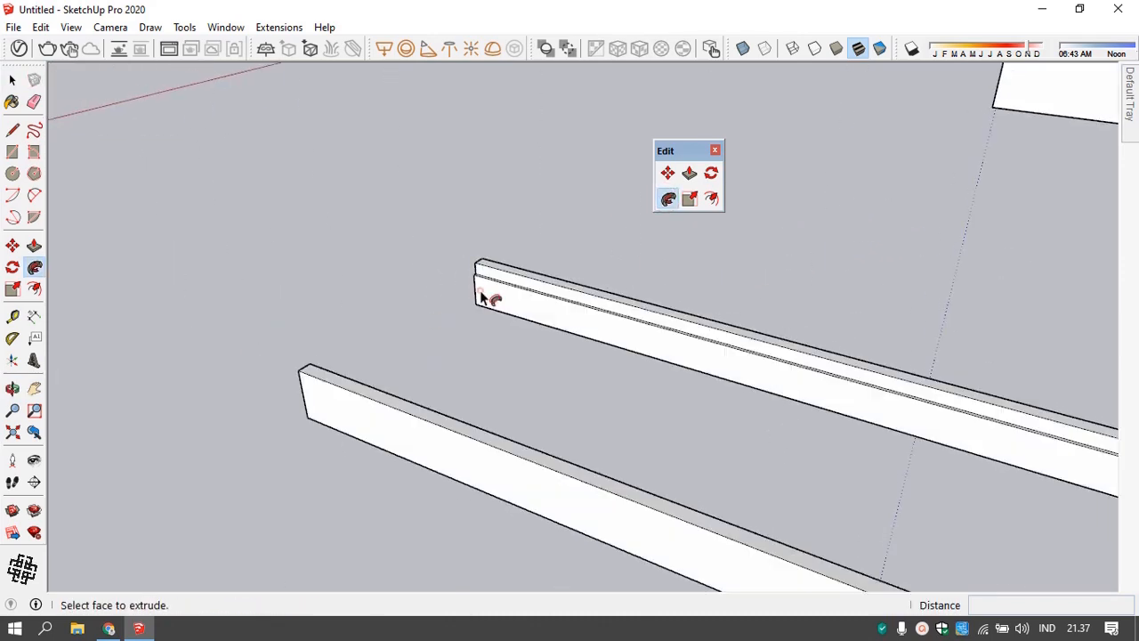
# - Examine the extruded U-shaped frame, its corners, open ends and inner notch from several sides
pyautogui.moveTo(461, 290)
pyautogui.mouseDown(button='middle')
pyautogui.moveTo(412, 386)
pyautogui.moveTo(641, 448)
pyautogui.moveTo(860, 471)
pyautogui.moveTo(613, 460)
pyautogui.moveTo(831, 419)
pyautogui.moveTo(892, 370)
pyautogui.mouseUp(button='middle')
pyautogui.moveTo(610, 457)
pyautogui.mouseDown(button='middle')
pyautogui.moveTo(753, 419)
pyautogui.moveTo(656, 473)
pyautogui.mouseUp(button='middle')
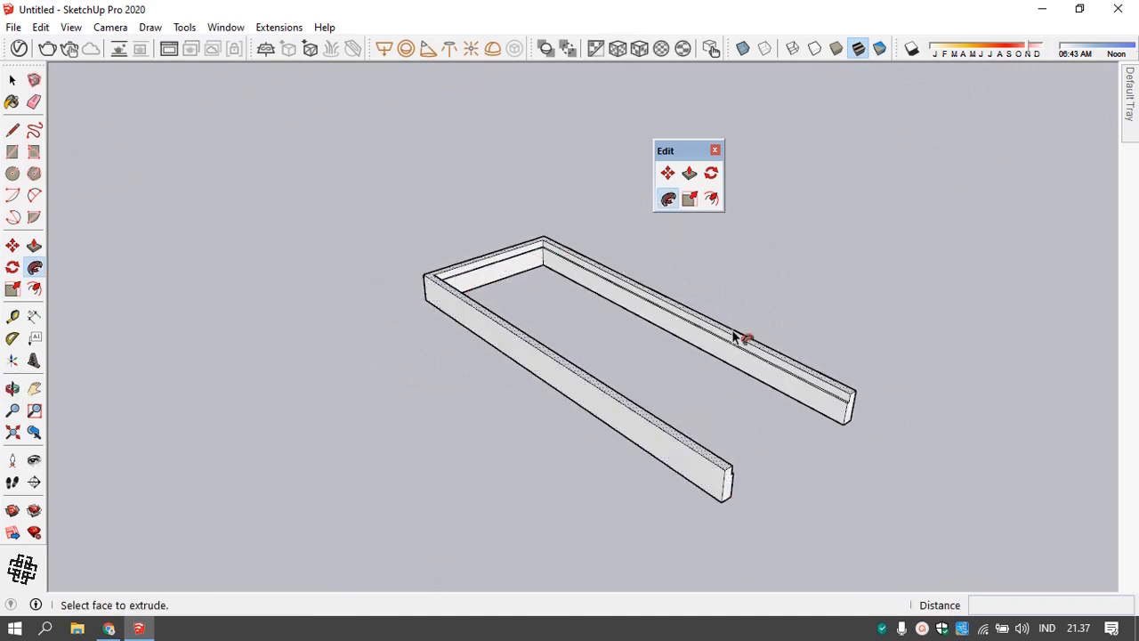
pyautogui.moveTo(800, 455); pyautogui.dragTo(448, 415, button='middle')
pyautogui.moveTo(753, 328); pyautogui.dragTo(641, 362, button='middle')
pyautogui.scroll(-5, 508, 369)
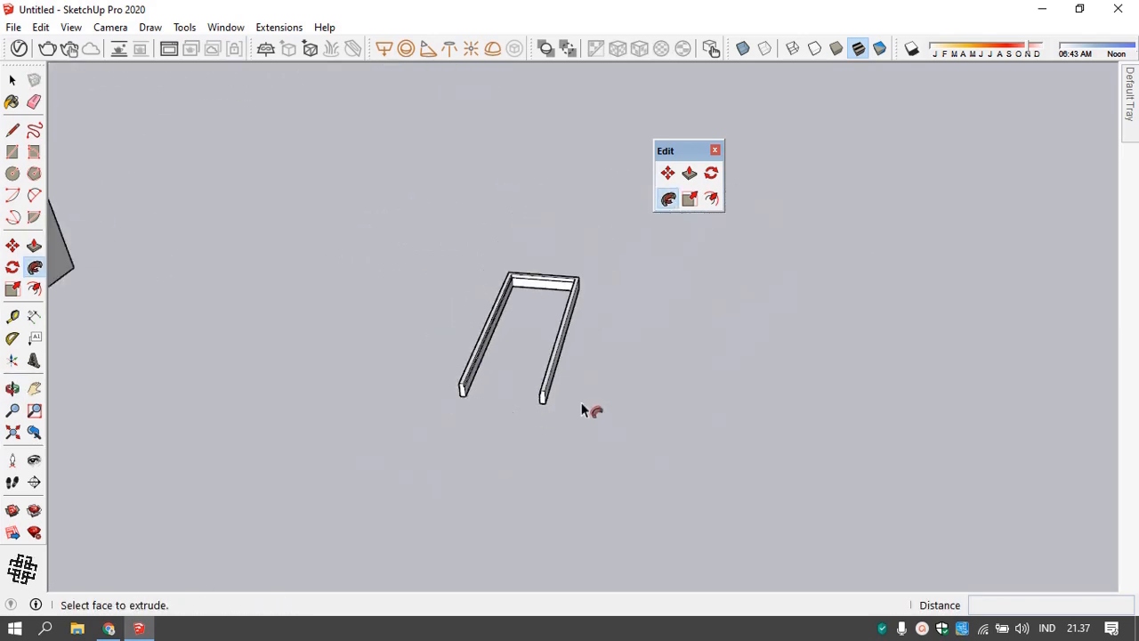
pyautogui.scroll(3, 526, 356)
pyautogui.scroll(4, 525, 382)
pyautogui.scroll(-5, 445, 468)
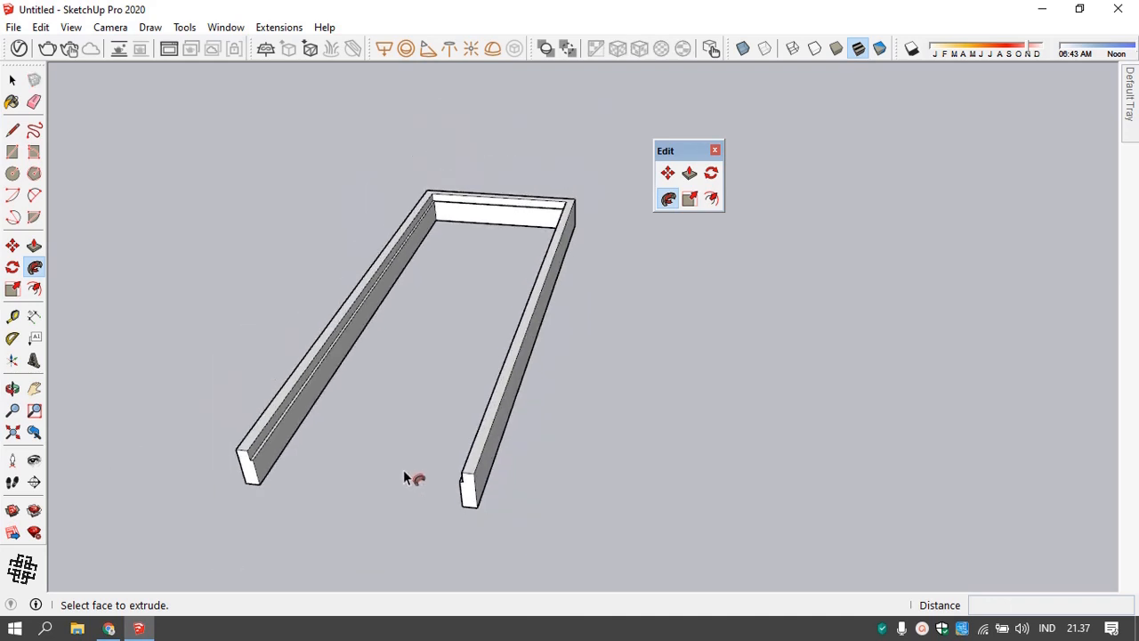
pyautogui.scroll(-2, 463, 480)
pyautogui.press('space')
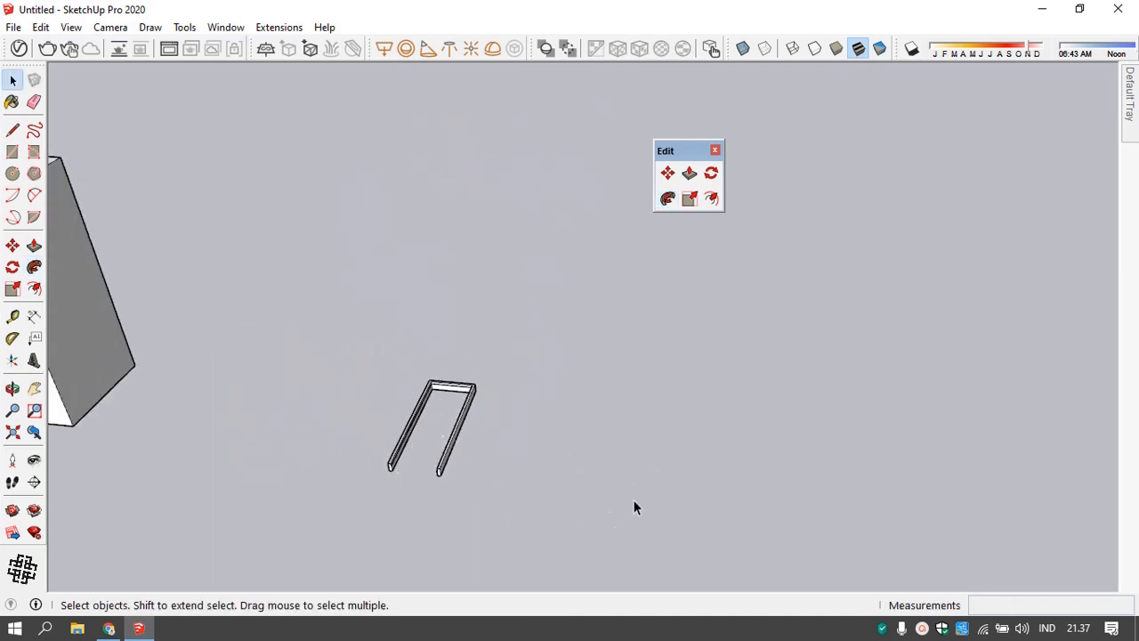
# - Draw a 300 by 400 cm rectangle flat on the empty ground beside the U-shaped frame
pyautogui.press('r')
pyautogui.click(590, 508)
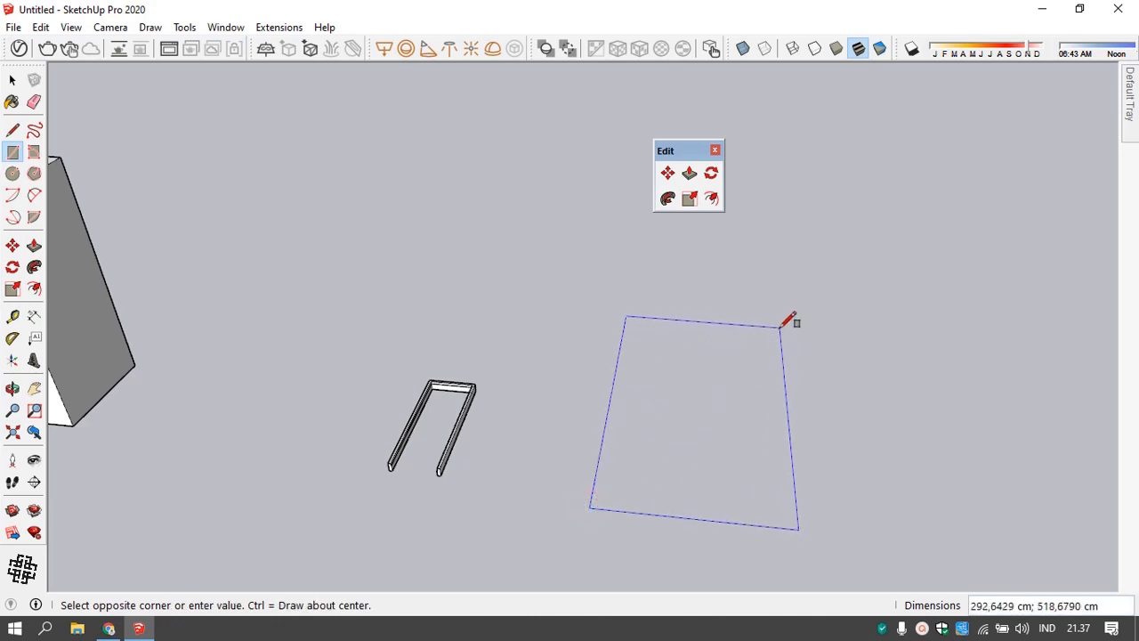
pyautogui.write('300;400')
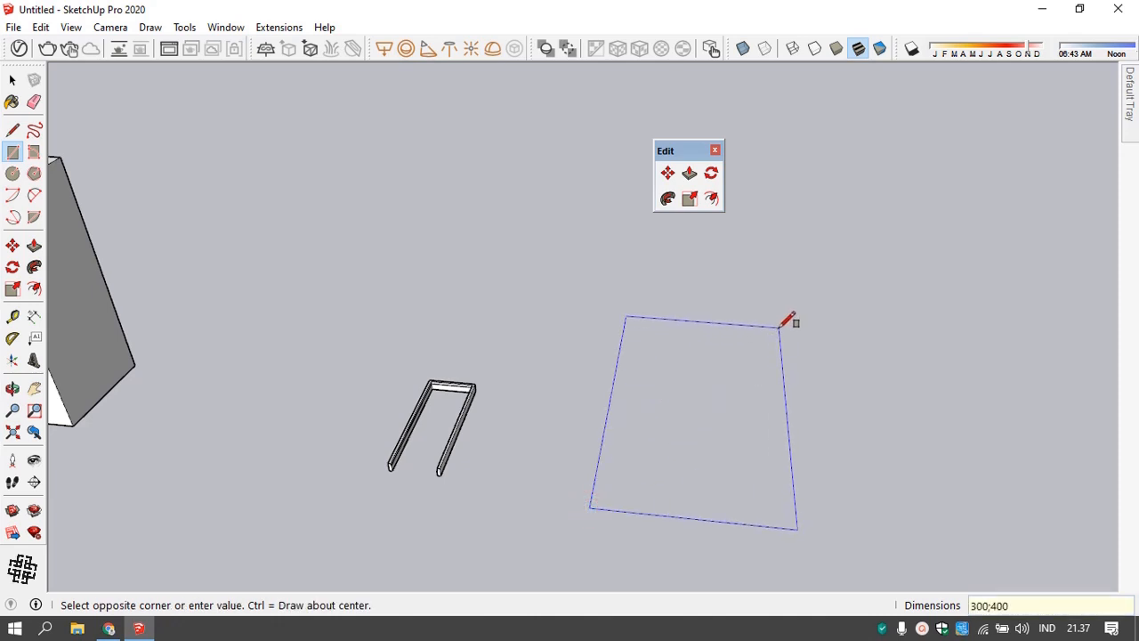
pyautogui.press('Return')
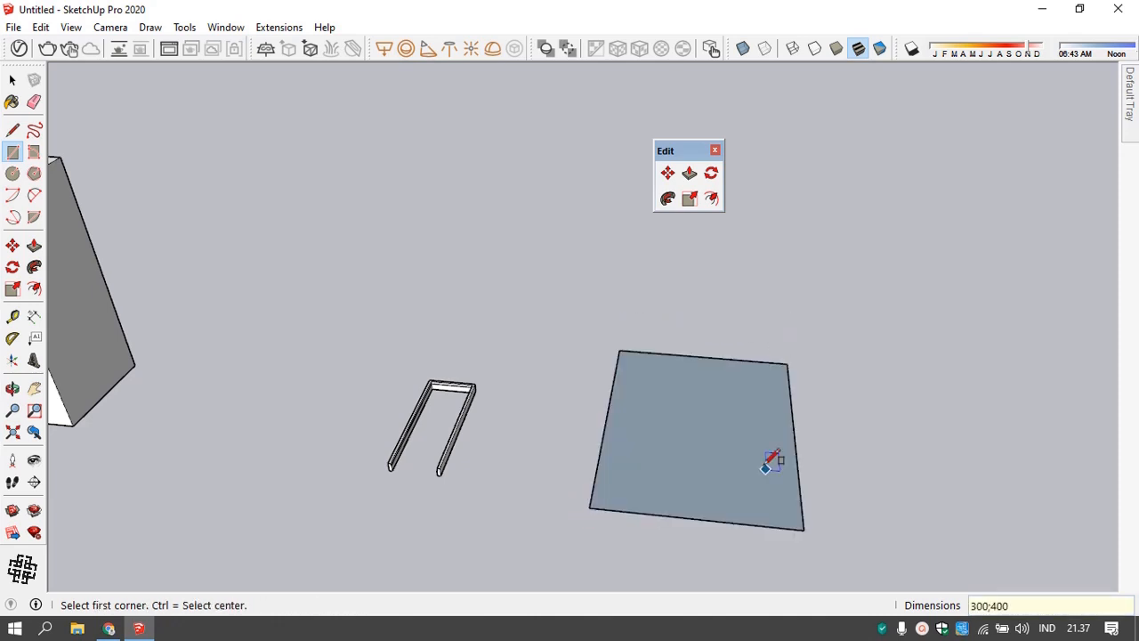
# - Reverse the face of the large ground rectangle so its white front side points up
pyautogui.scroll(4, 768, 460)
pyautogui.moveTo(781, 466); pyautogui.dragTo(766, 419, button='middle')
pyautogui.scroll(-2, 616, 422)
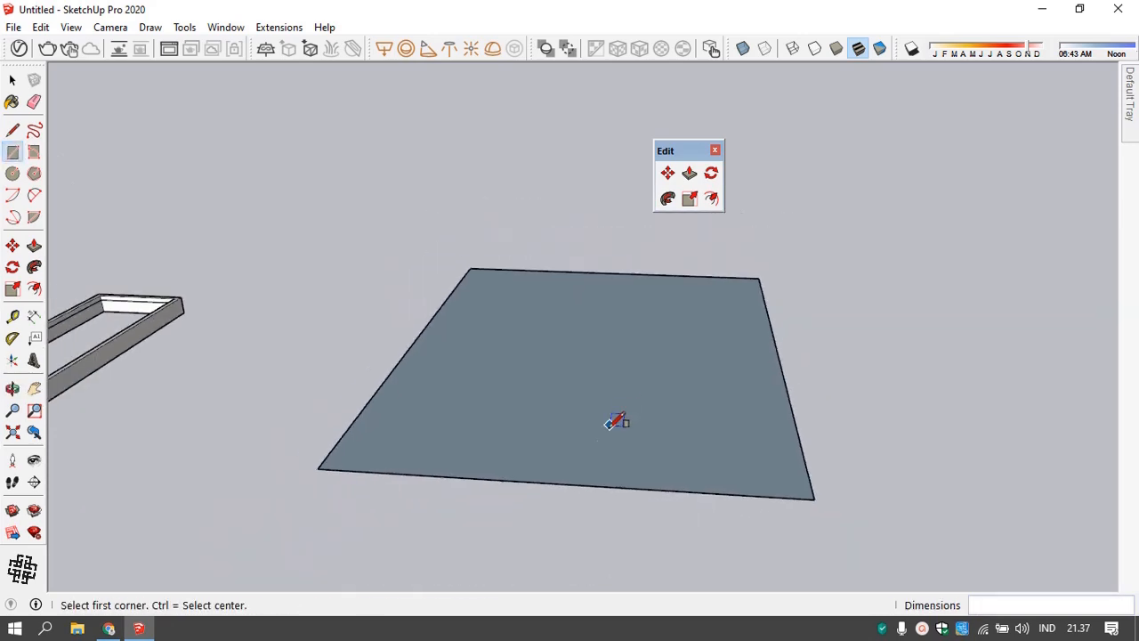
pyautogui.press('space')
pyautogui.rightClick(609, 367)
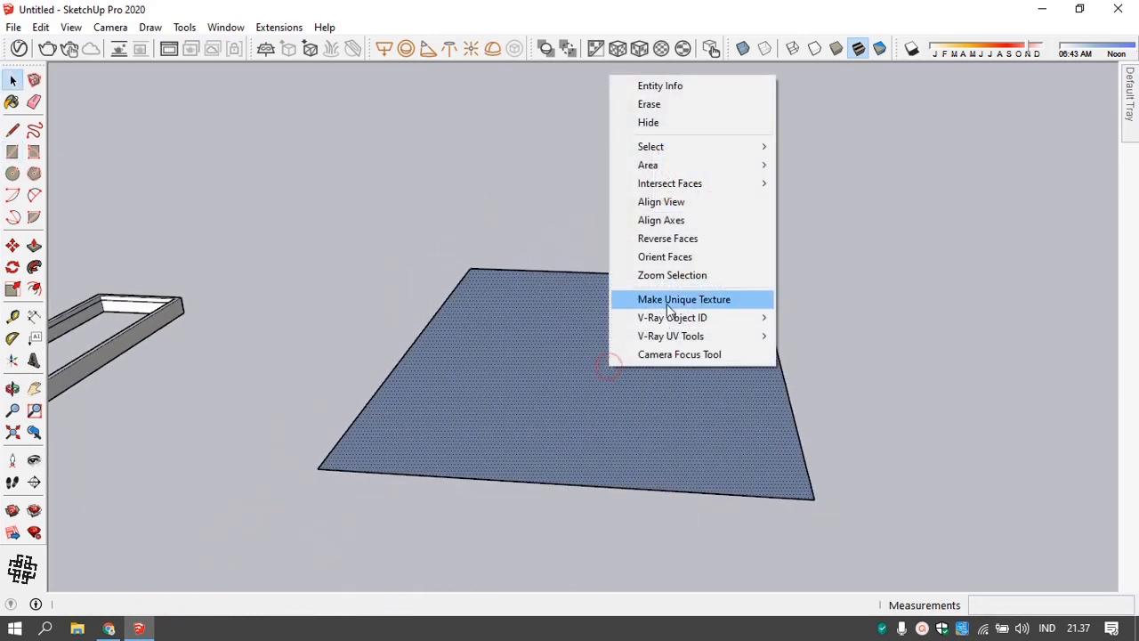
pyautogui.click(679, 238)
pyautogui.scroll(5, 718, 308)
pyautogui.moveTo(718, 308); pyautogui.dragTo(691, 435, button='middle')
pyautogui.click(905, 331)
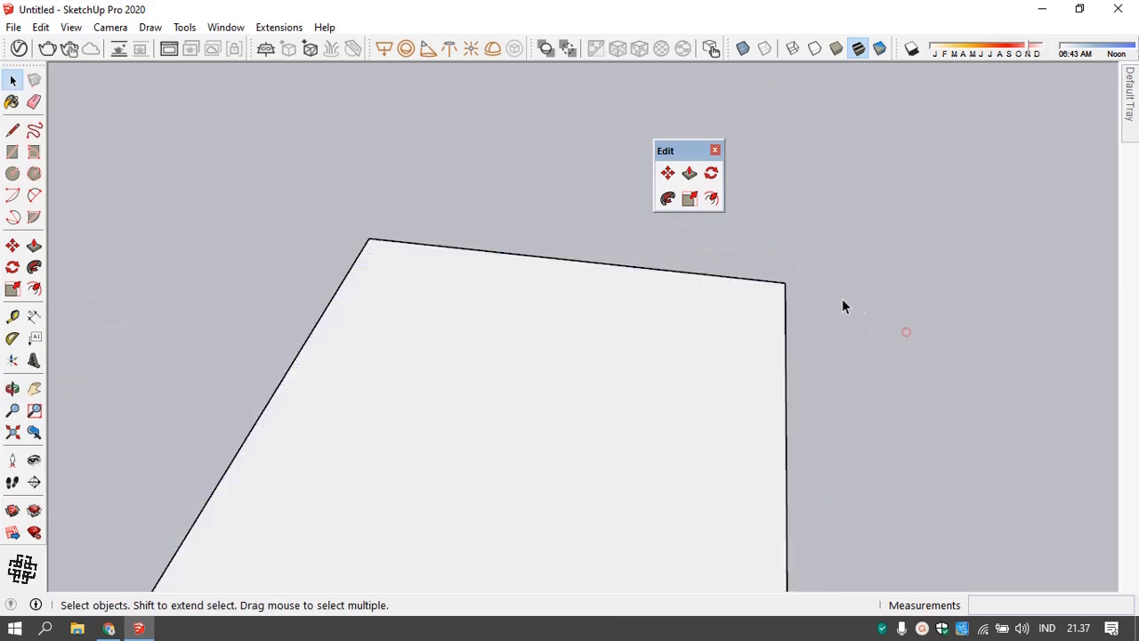
# - Draw an upright rectangle about 8.6 by 9.9 cm at the corner of the large ground rectangle
pyautogui.moveTo(798, 265); pyautogui.dragTo(804, 316, button='middle')
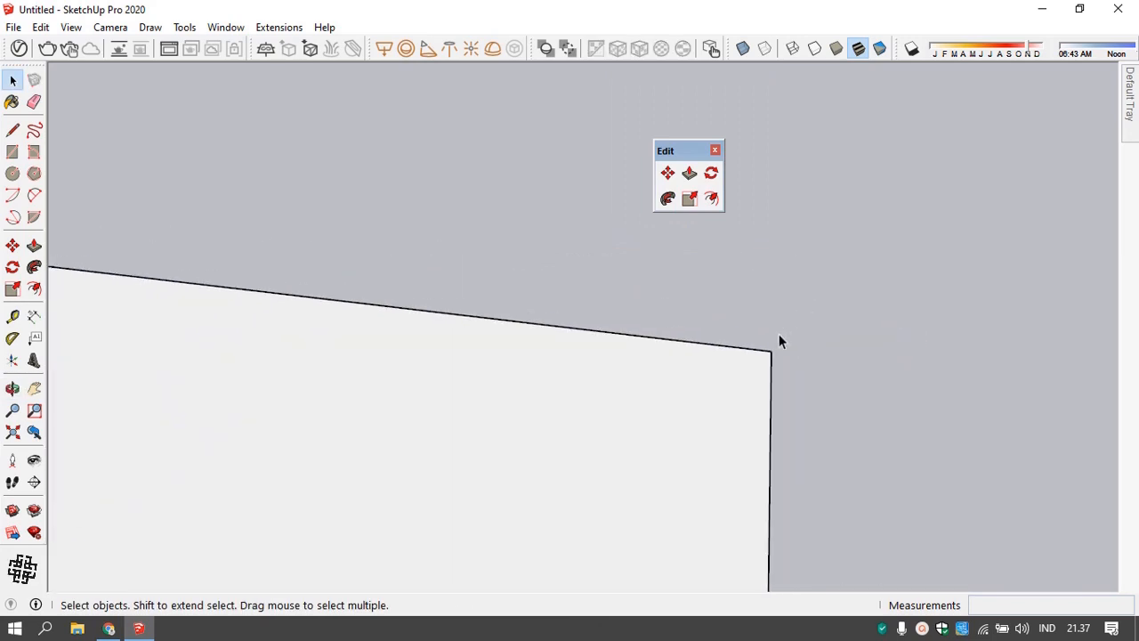
pyautogui.press('r')
pyautogui.moveTo(779, 347)
pyautogui.mouseDown(button='middle')
pyautogui.moveTo(745, 330)
pyautogui.moveTo(776, 334)
pyautogui.mouseUp(button='middle')
pyautogui.click(775, 359)
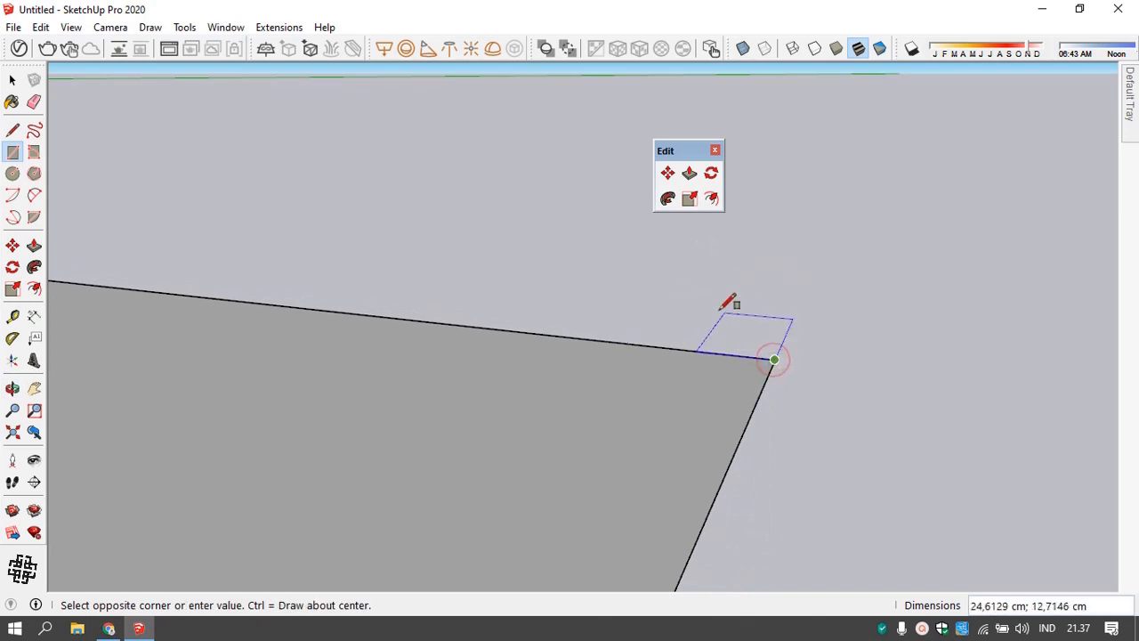
pyautogui.moveTo(729, 300)
pyautogui.mouseDown(button='middle')
pyautogui.moveTo(667, 201)
pyautogui.moveTo(735, 287)
pyautogui.mouseUp(button='middle')
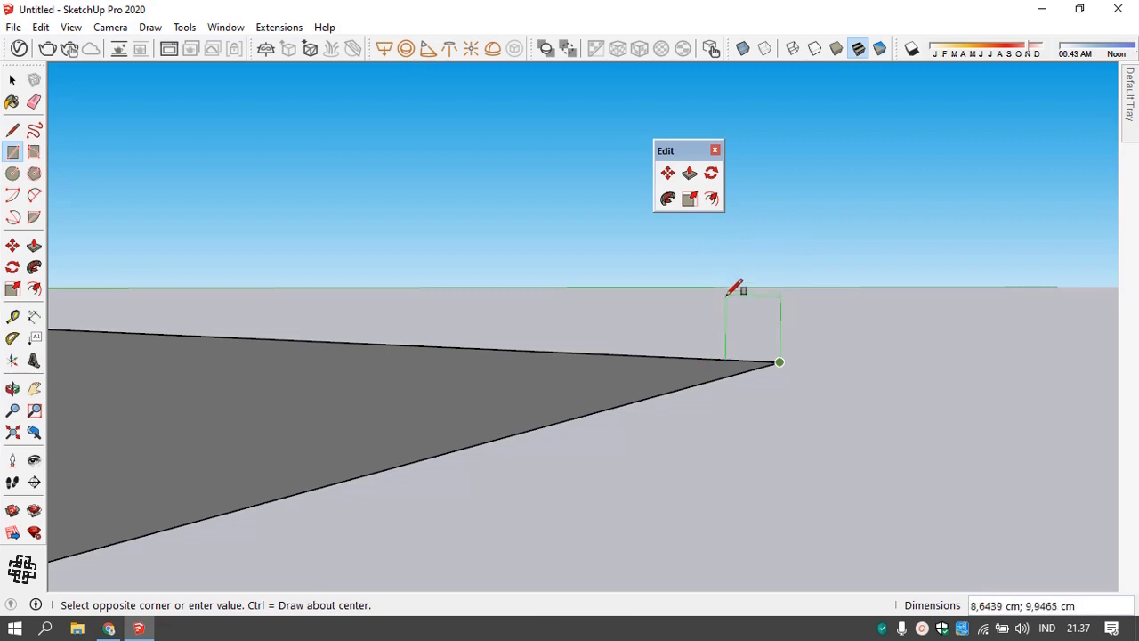
pyautogui.click(727, 292)
pyautogui.scroll(4, 743, 307)
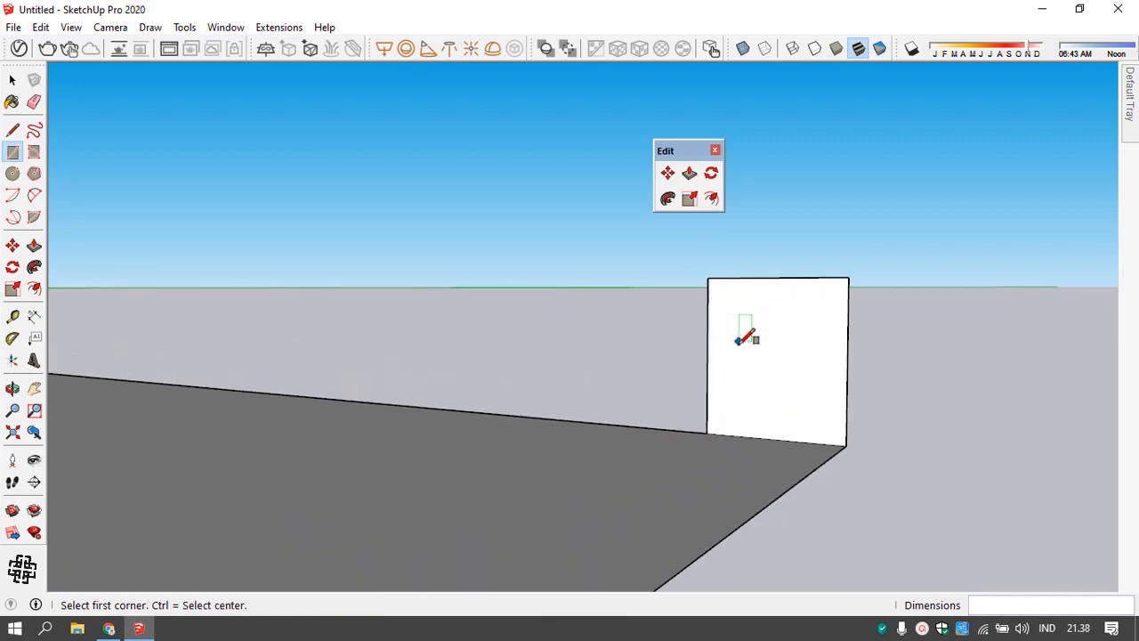
# - Draw a line about 2.6 cm down the upright rectangle's left edge from its top corner
pyautogui.moveTo(745, 332); pyautogui.dragTo(747, 375, button='middle')
pyautogui.scroll(-2, 659, 307)
pyautogui.press('c')
pyautogui.press('l')
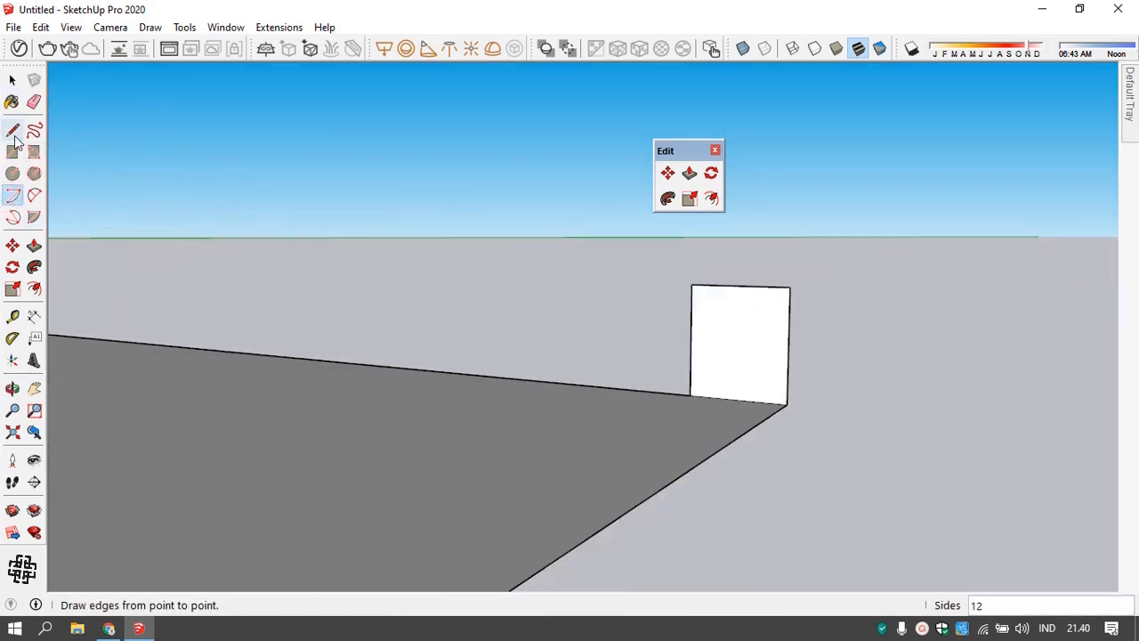
pyautogui.click(692, 285)
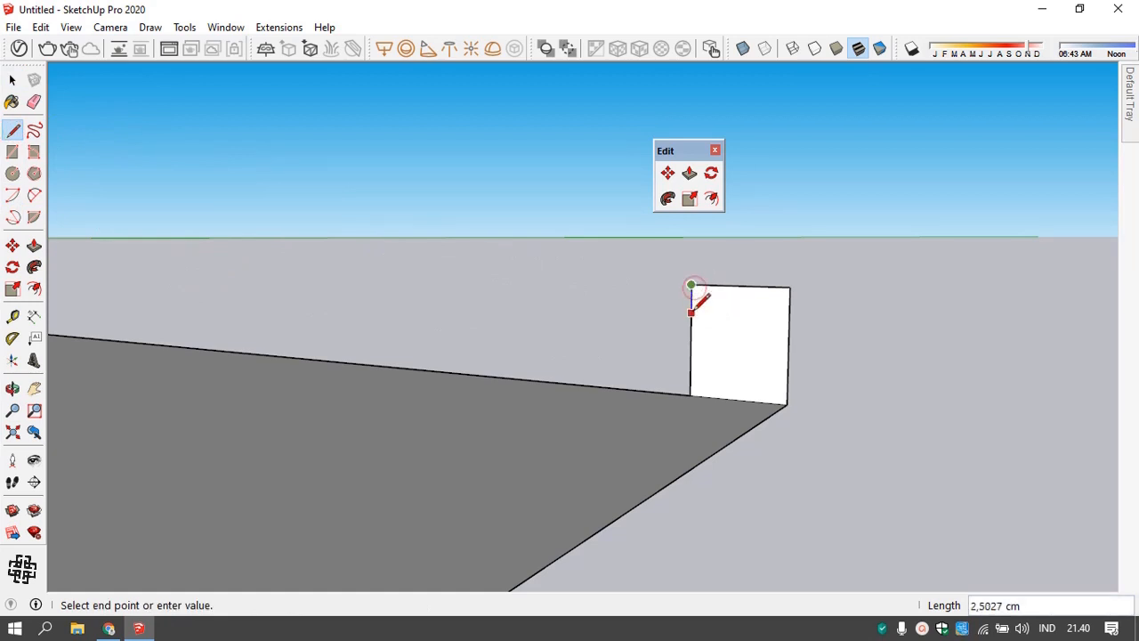
pyautogui.click(691, 314)
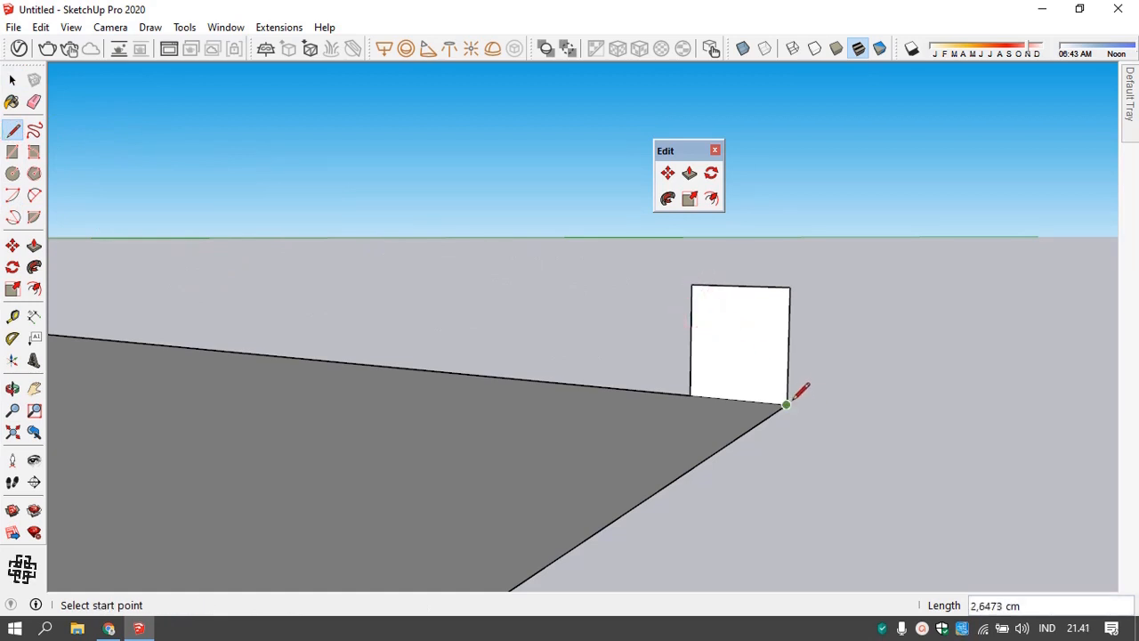
# - Draw a short vertical line up from the upright rectangle's base and a horizontal one about 0.8 cm inward from the marked left-edge point
pyautogui.moveTo(786, 405); pyautogui.dragTo(788, 378)
pyautogui.click(759, 389)
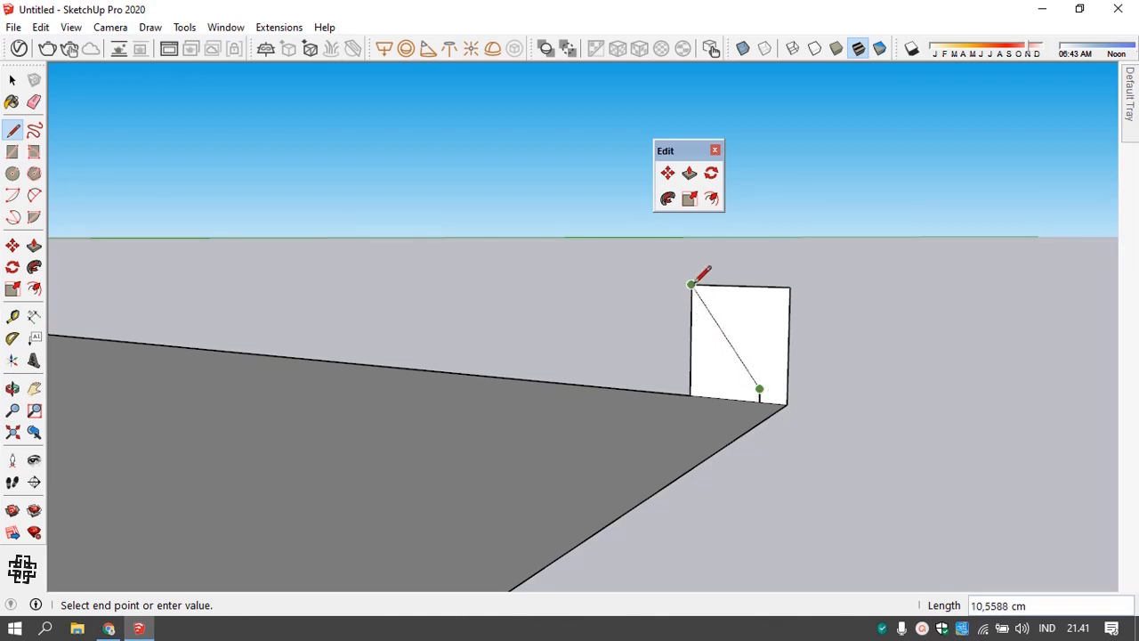
pyautogui.press('space')
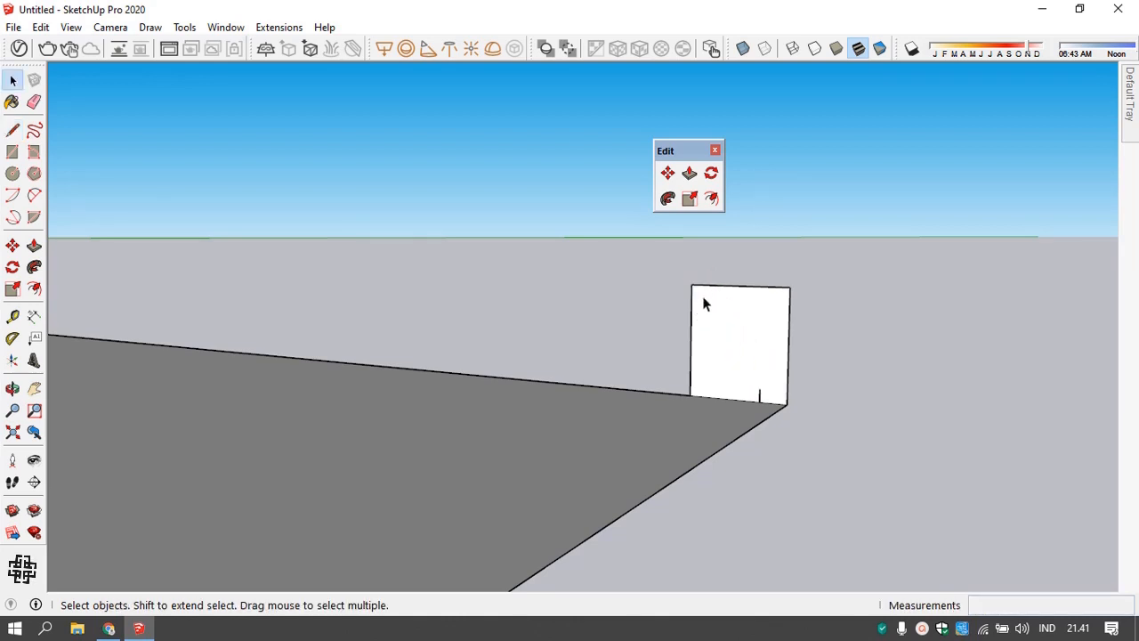
pyautogui.press('l')
pyautogui.click(692, 314)
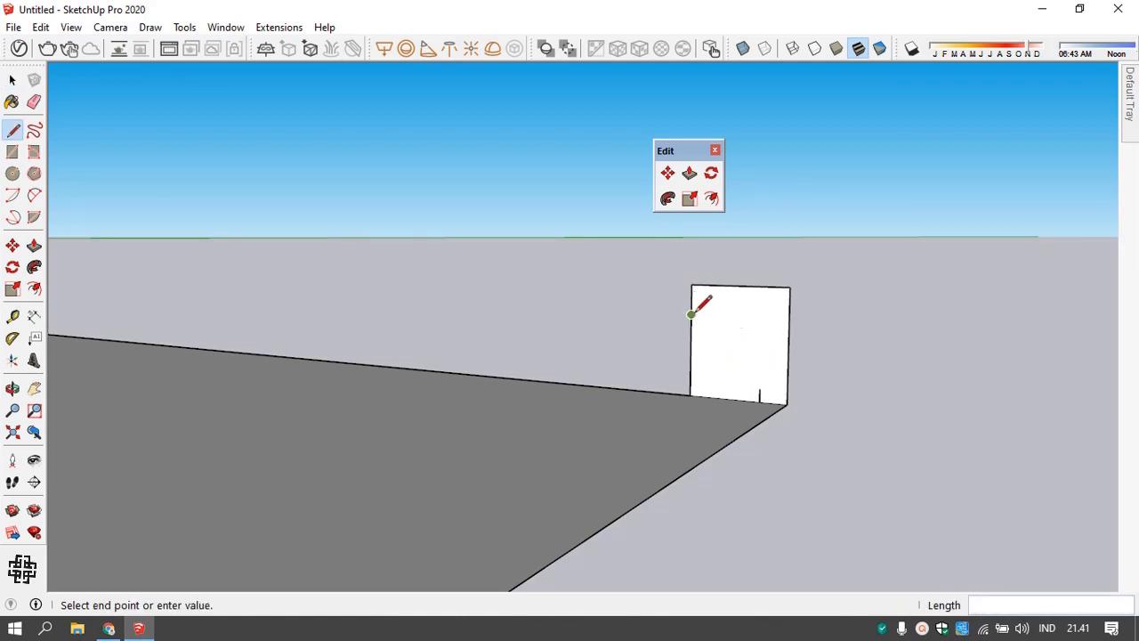
pyautogui.scroll(2, 707, 313)
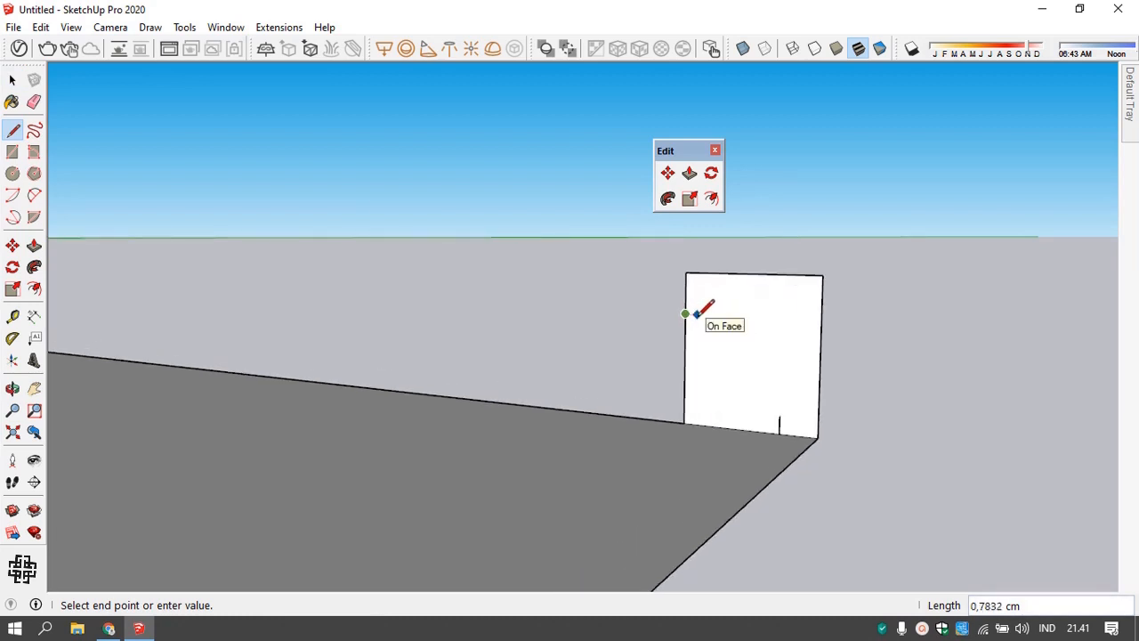
pyautogui.click(12, 195)
pyautogui.click(697, 314)
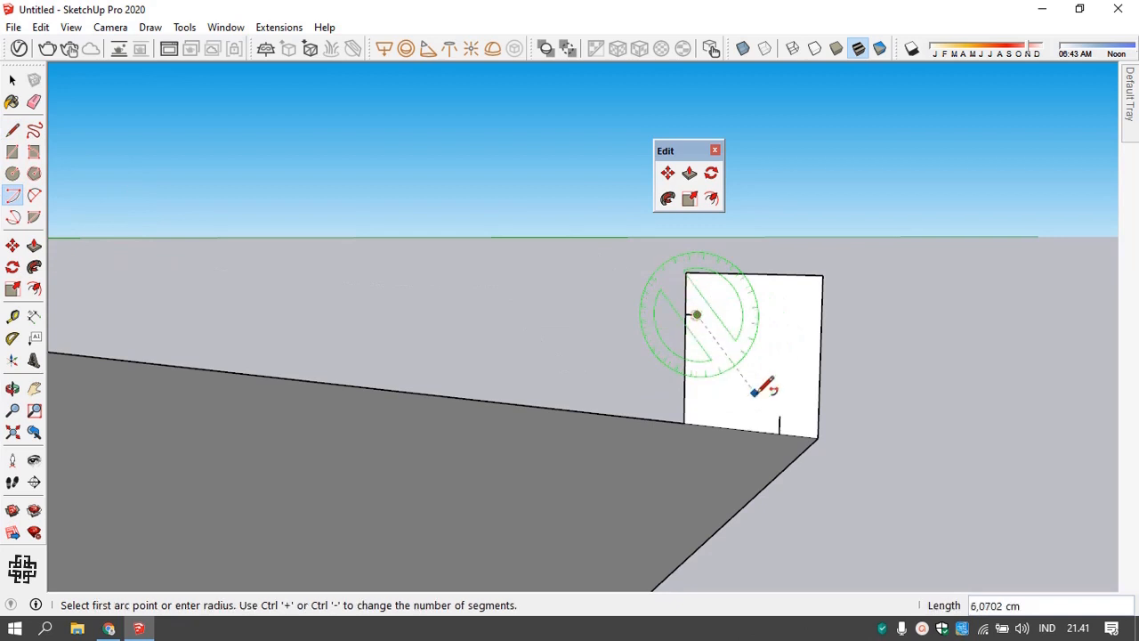
pyautogui.click(780, 415)
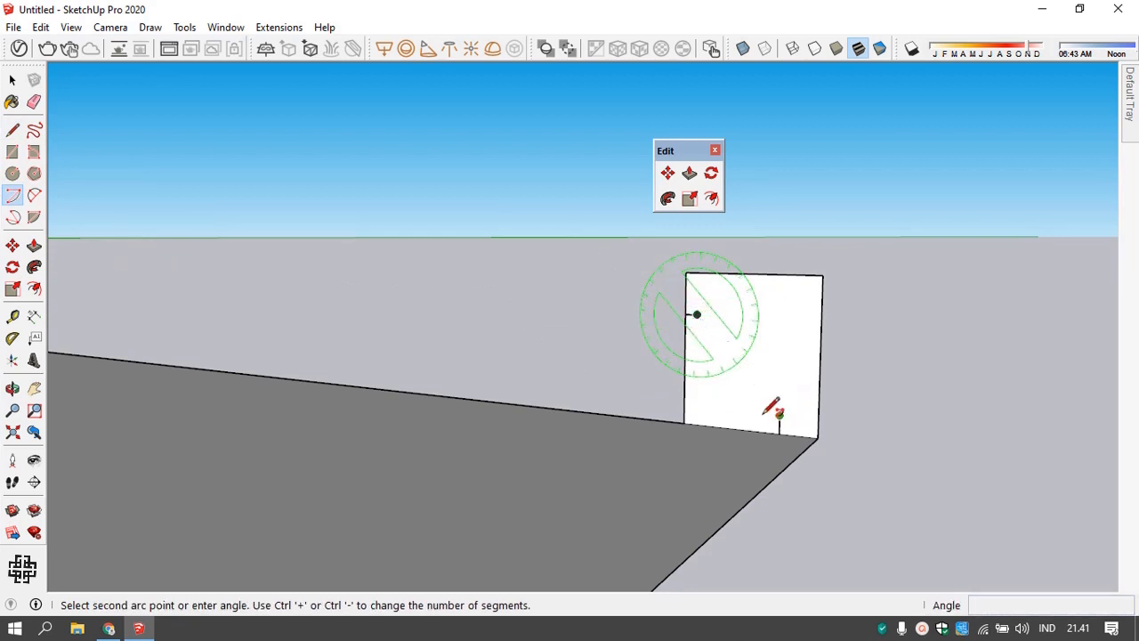
pyautogui.press('Escape')
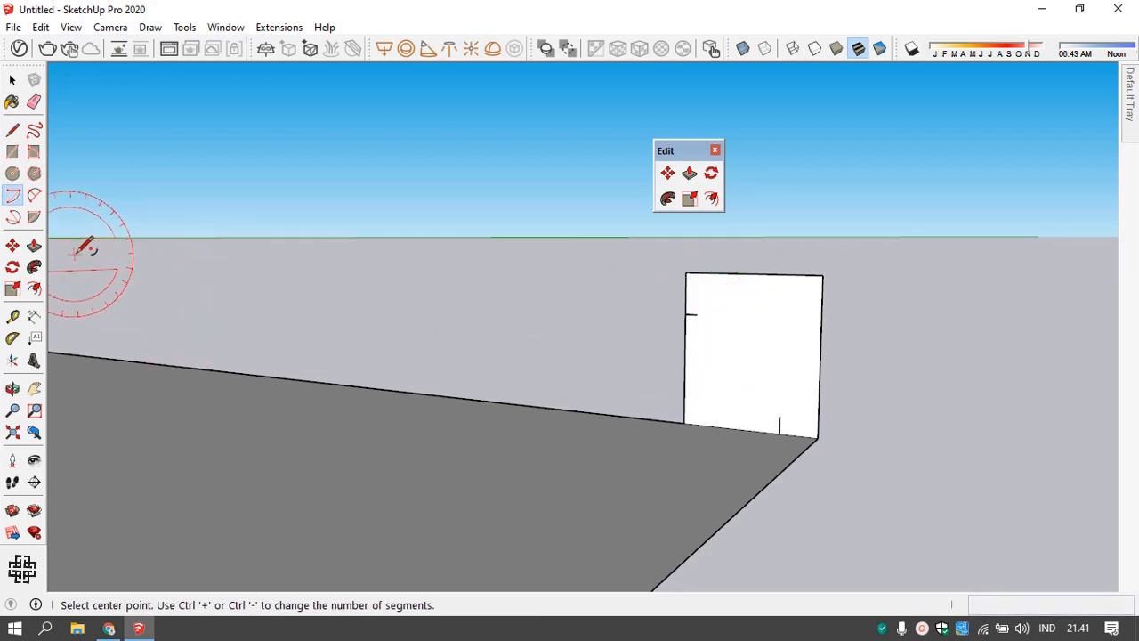
# - Draw a 3 Point Arc from the lower short line's end, through the upper short line's end, to the rectangle's top edge
pyautogui.click(14, 221)
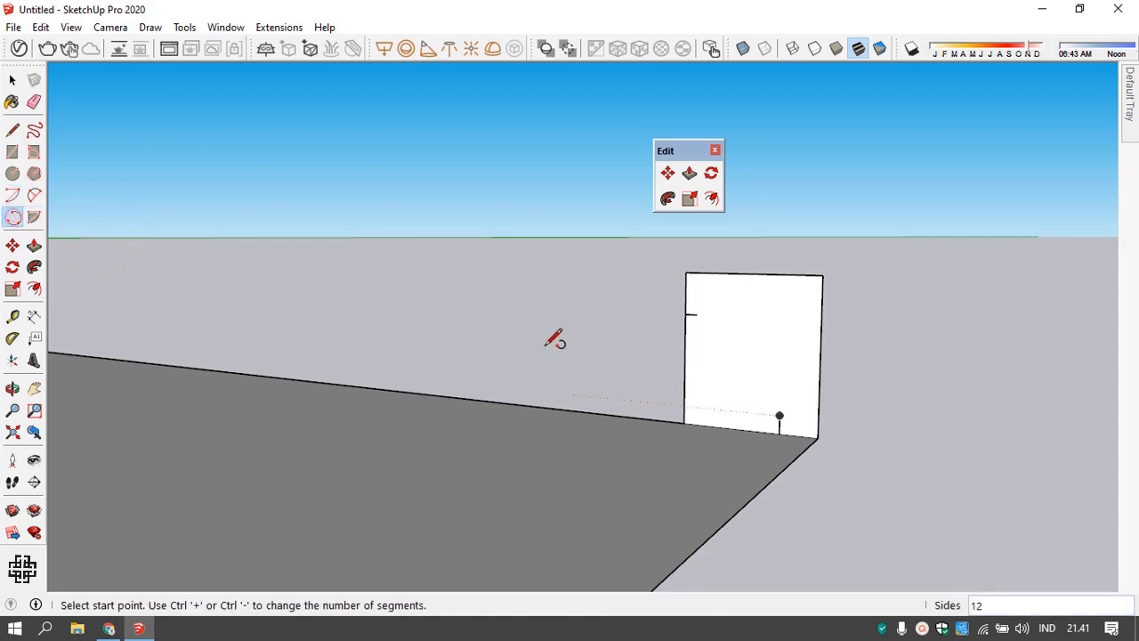
pyautogui.click(780, 416)
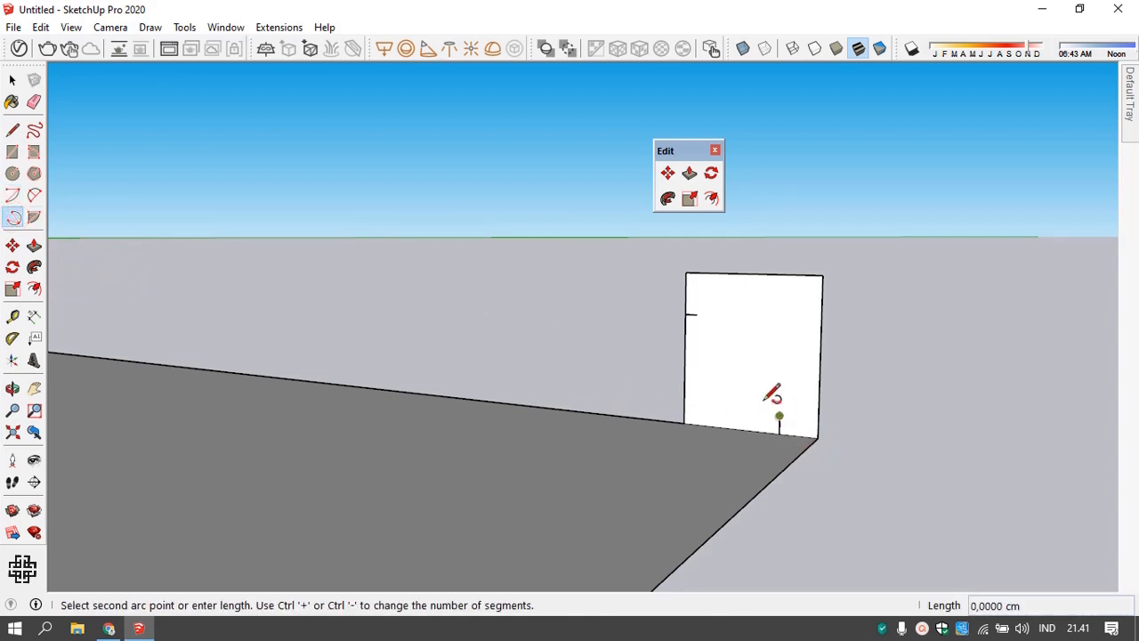
pyautogui.click(697, 315)
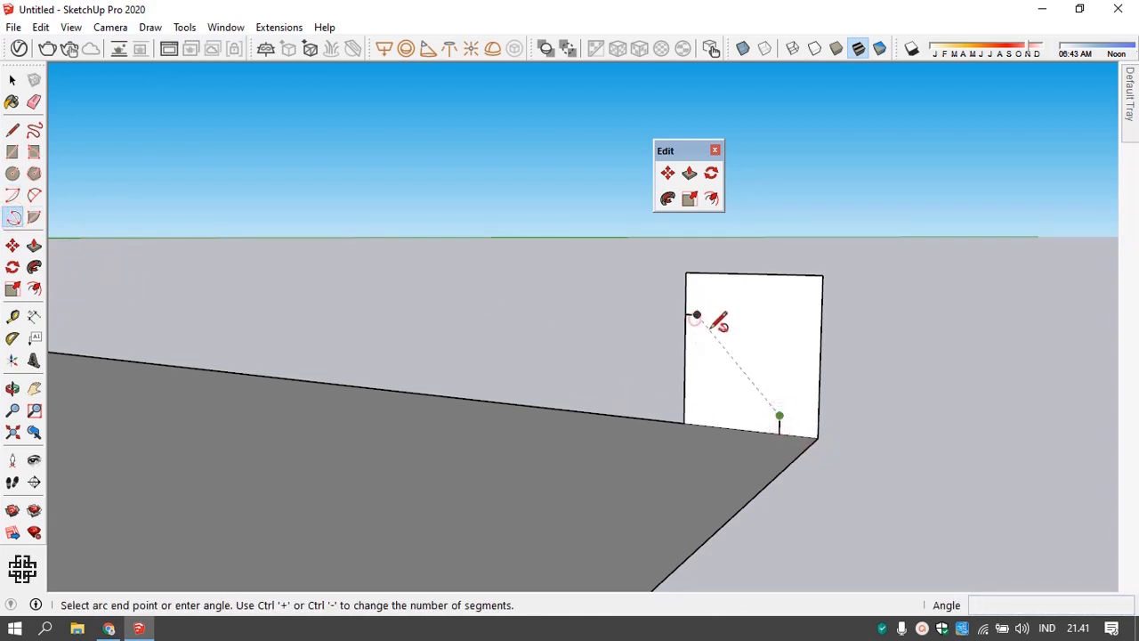
pyautogui.click(700, 273)
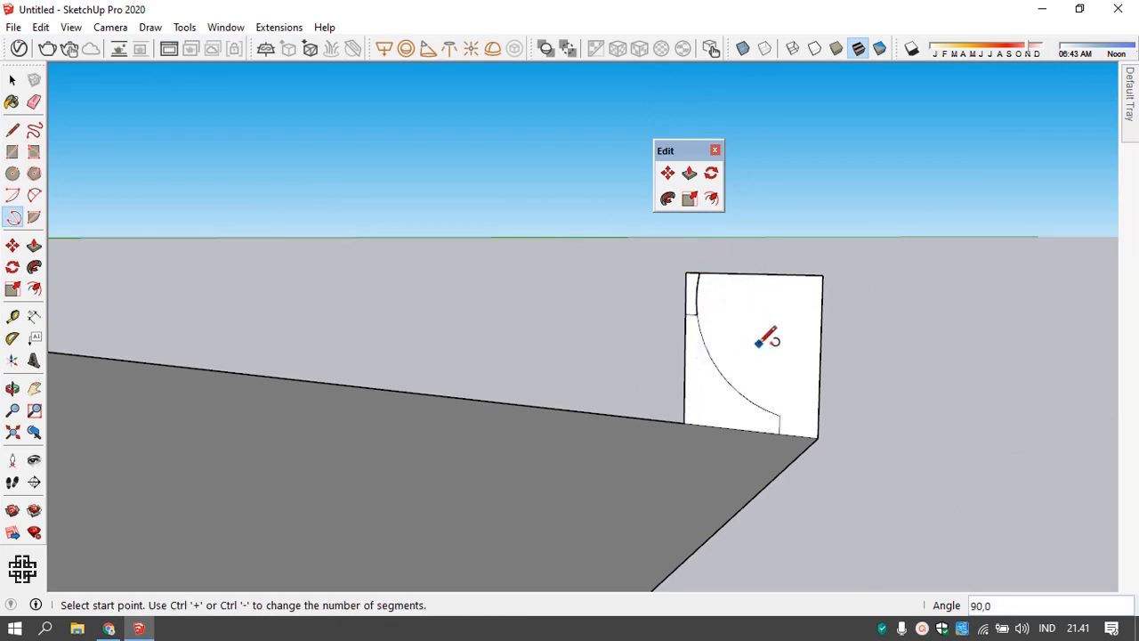
# - Erase the arc piece above the upper short line and the left edge beside the arc, leaving a concave moulding profile
pyautogui.press('e')
pyautogui.click(699, 292)
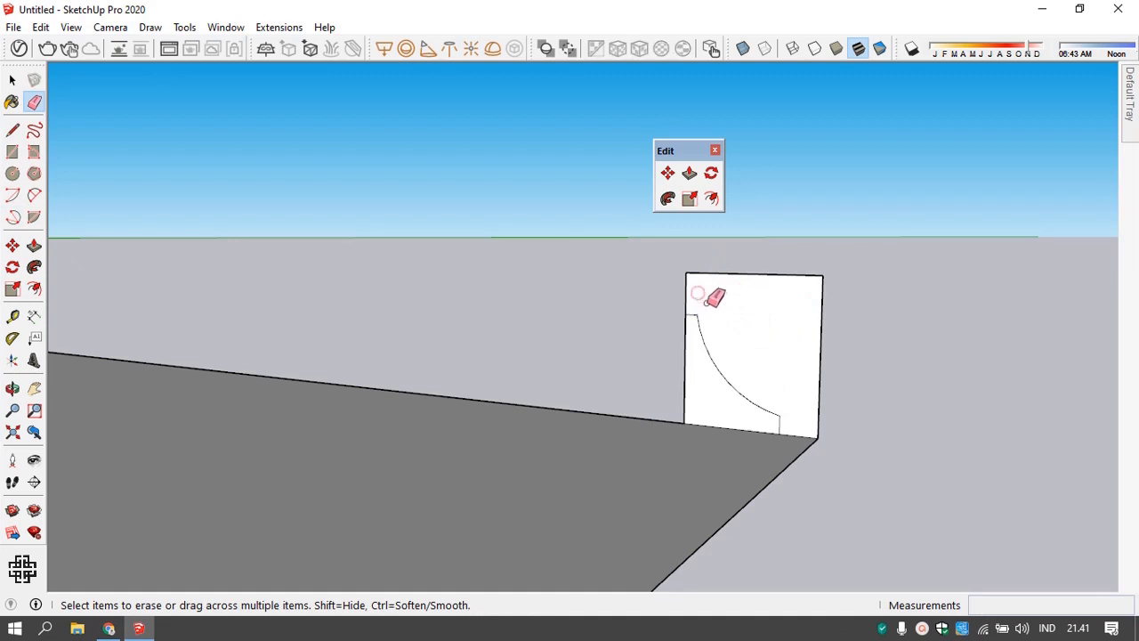
pyautogui.press('space')
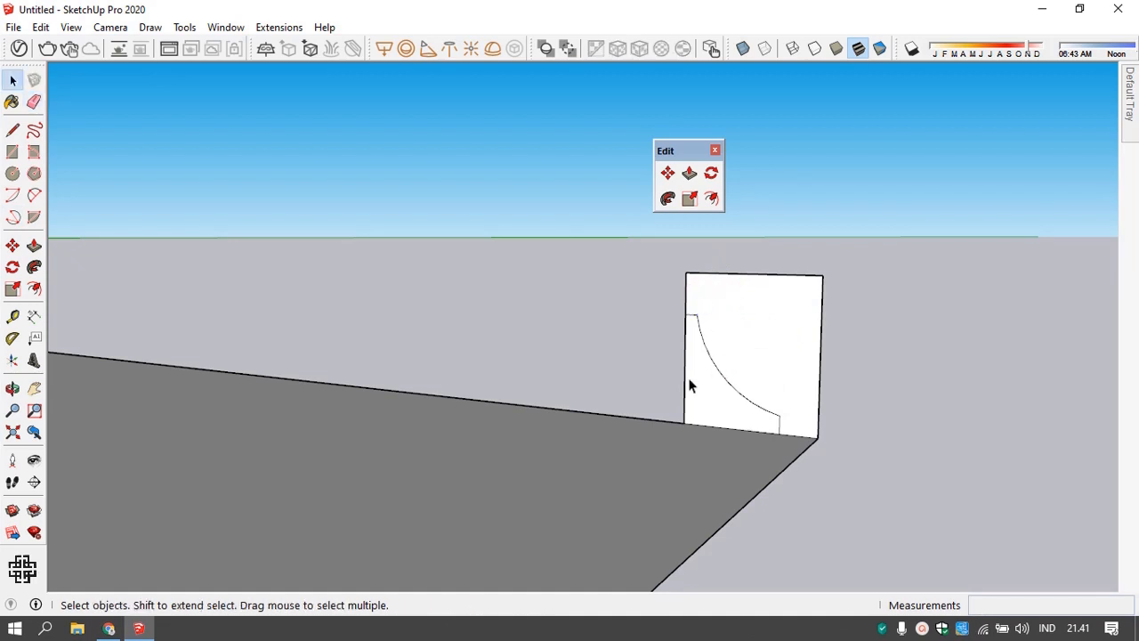
pyautogui.press('e')
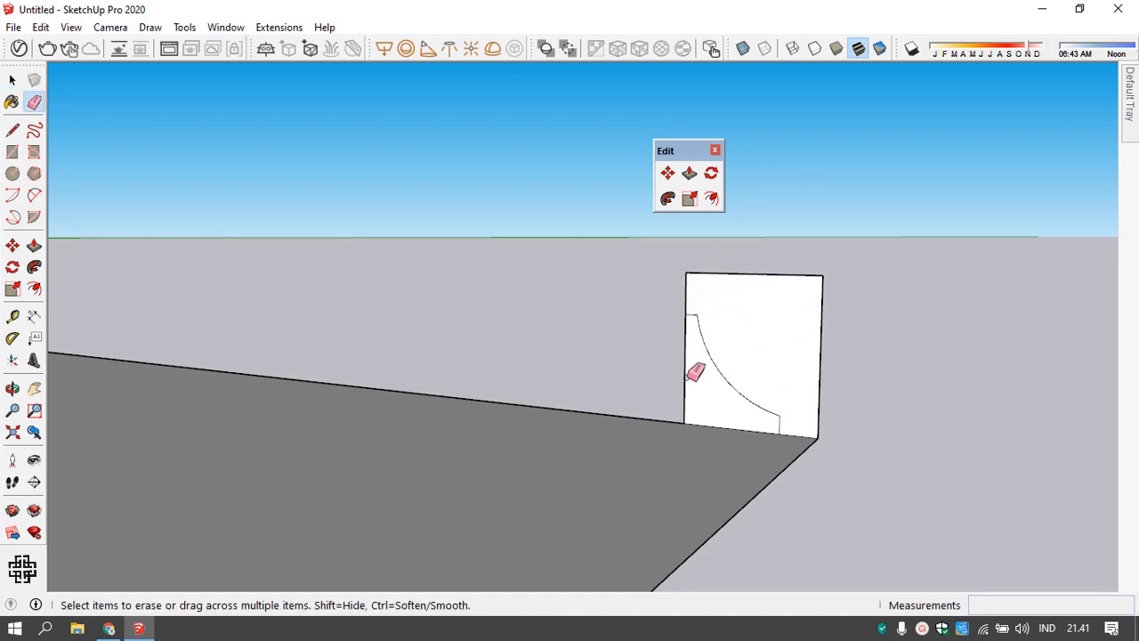
pyautogui.click(685, 362)
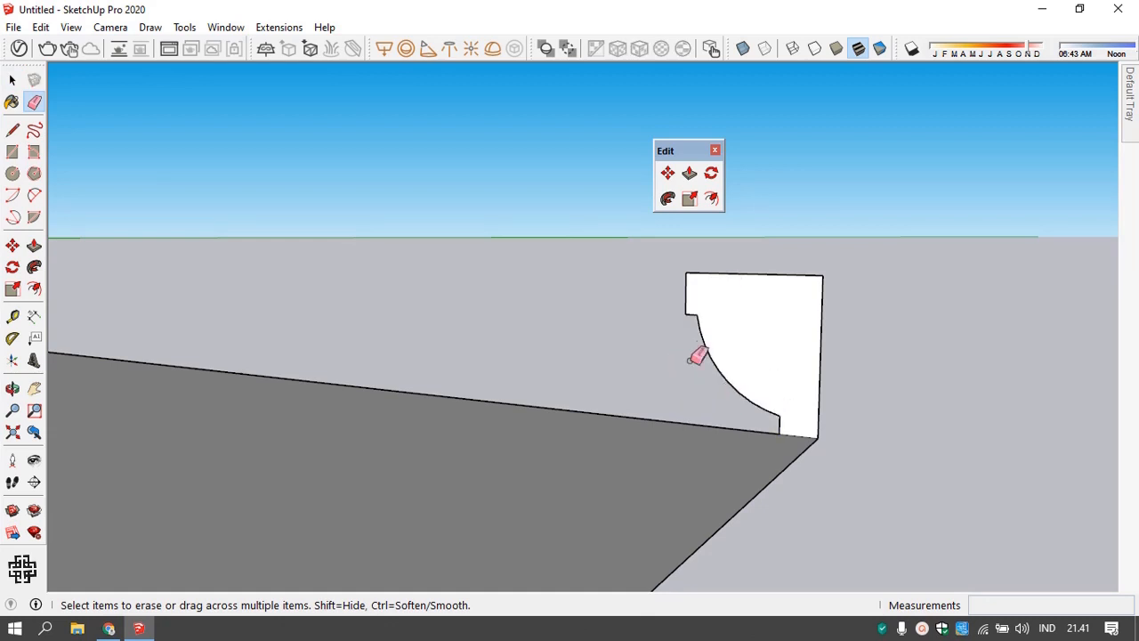
# - Extrude the moulding profile around the ground rectangle's face with Follow Me and delete the flat face inside the frame
pyautogui.scroll(-4, 757, 378)
pyautogui.moveTo(750, 383); pyautogui.dragTo(656, 432, button='middle')
pyautogui.moveTo(750, 365); pyautogui.dragTo(692, 324, button='middle')
pyautogui.press('space')
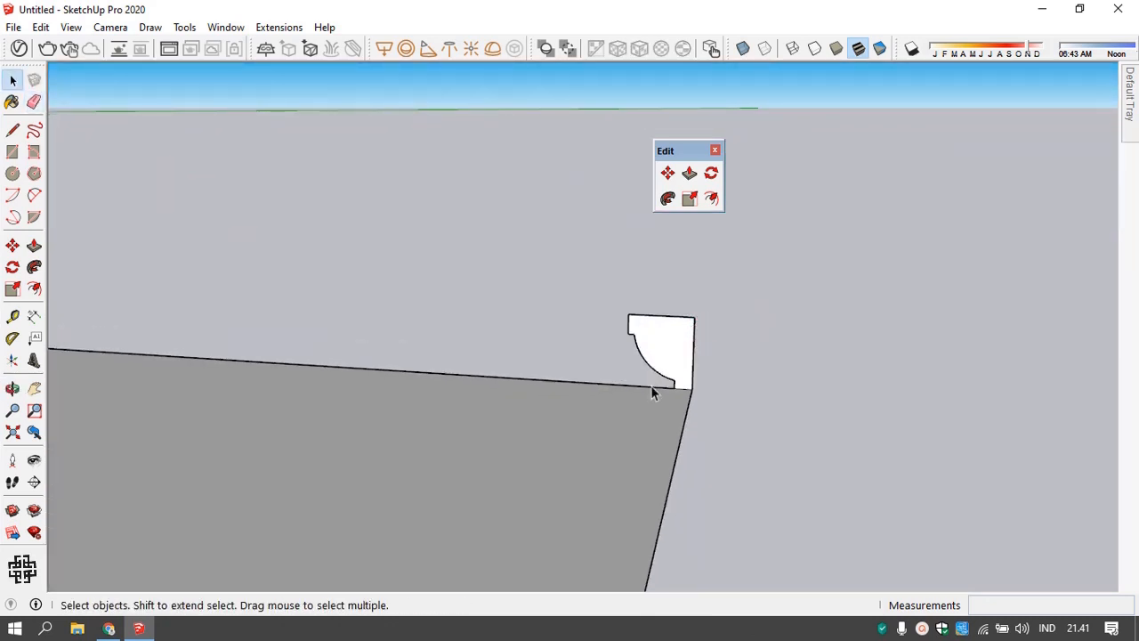
pyautogui.click(593, 450)
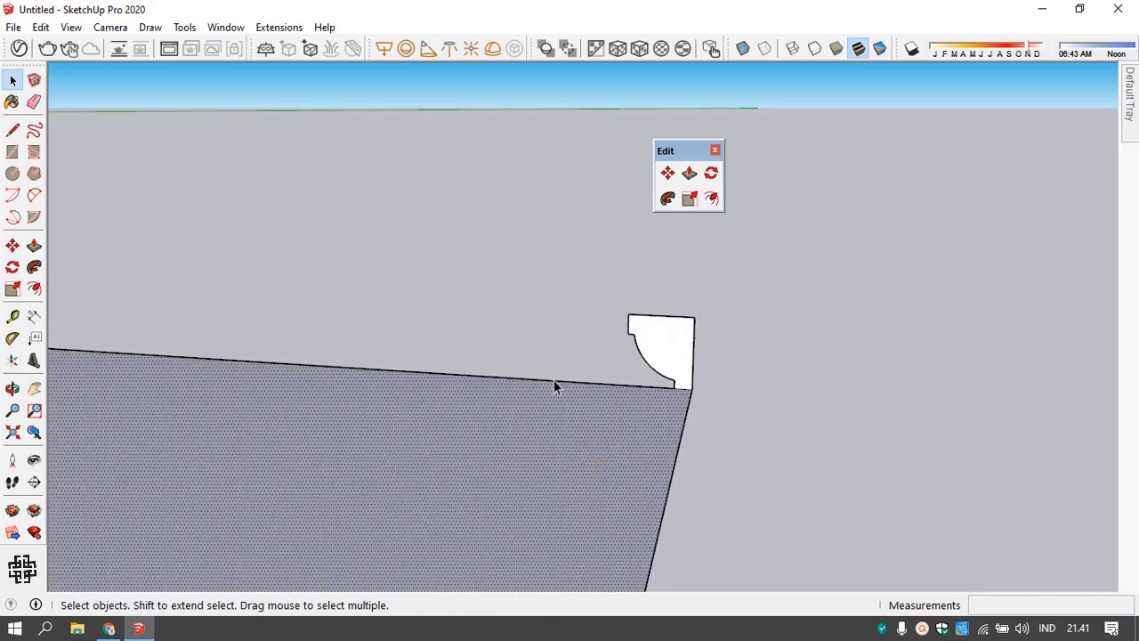
pyautogui.click(667, 199)
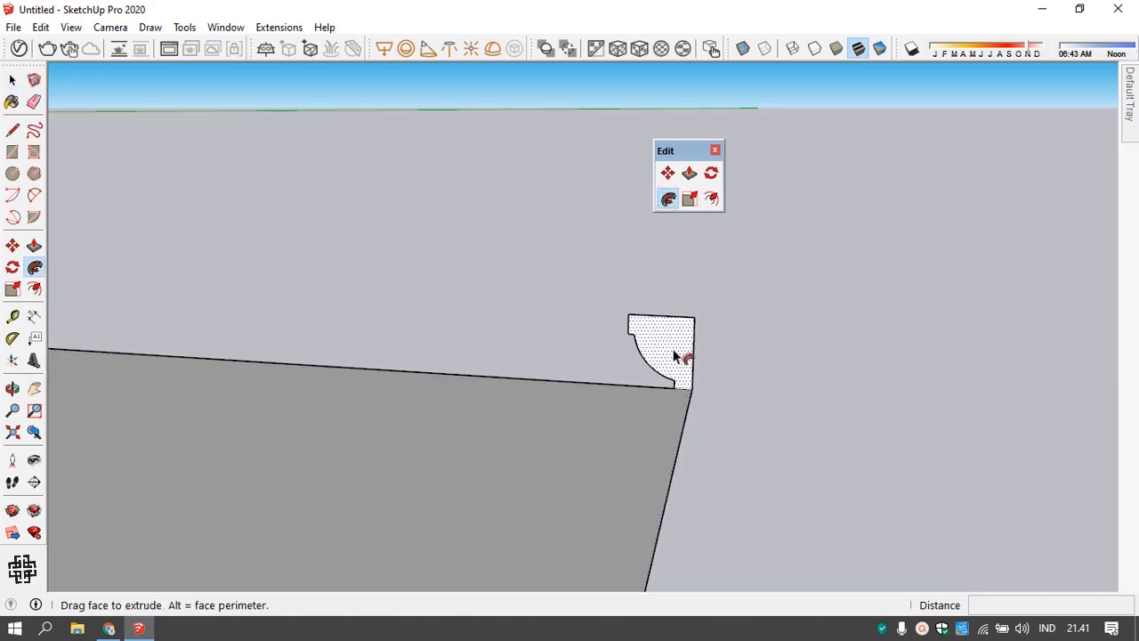
pyautogui.click(681, 356)
pyautogui.scroll(-5, 690, 284)
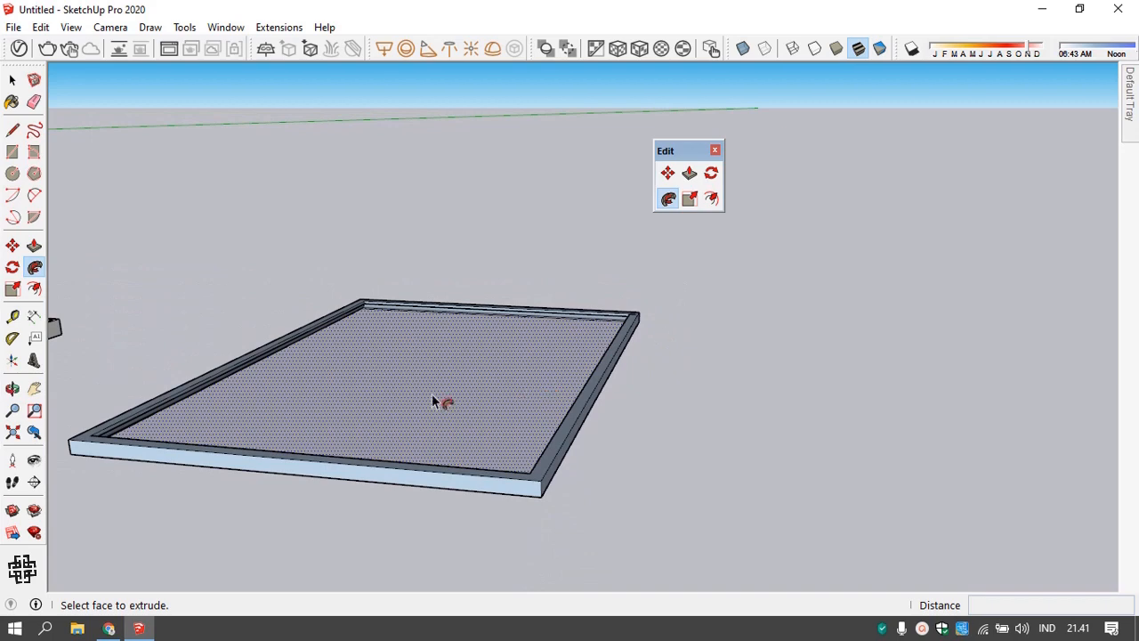
pyautogui.moveTo(433, 400); pyautogui.dragTo(552, 457, button='middle')
pyautogui.press('space')
pyautogui.press('l')
pyautogui.click(562, 454)
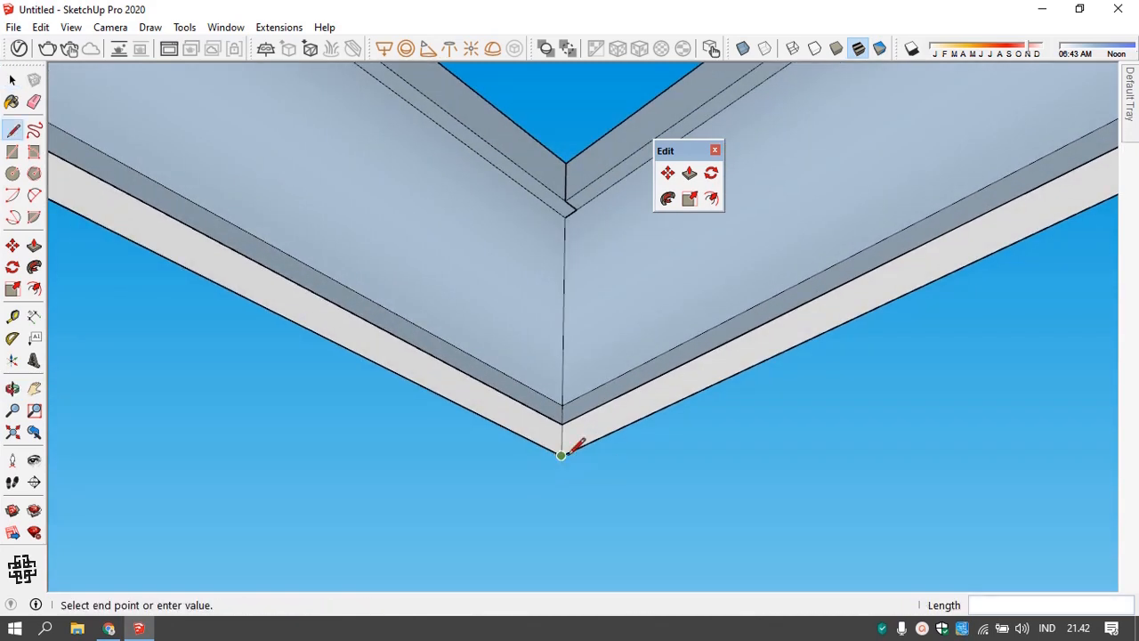
pyautogui.moveTo(564, 418); pyautogui.dragTo(638, 416, button='middle')
pyautogui.scroll(-10, 638, 415)
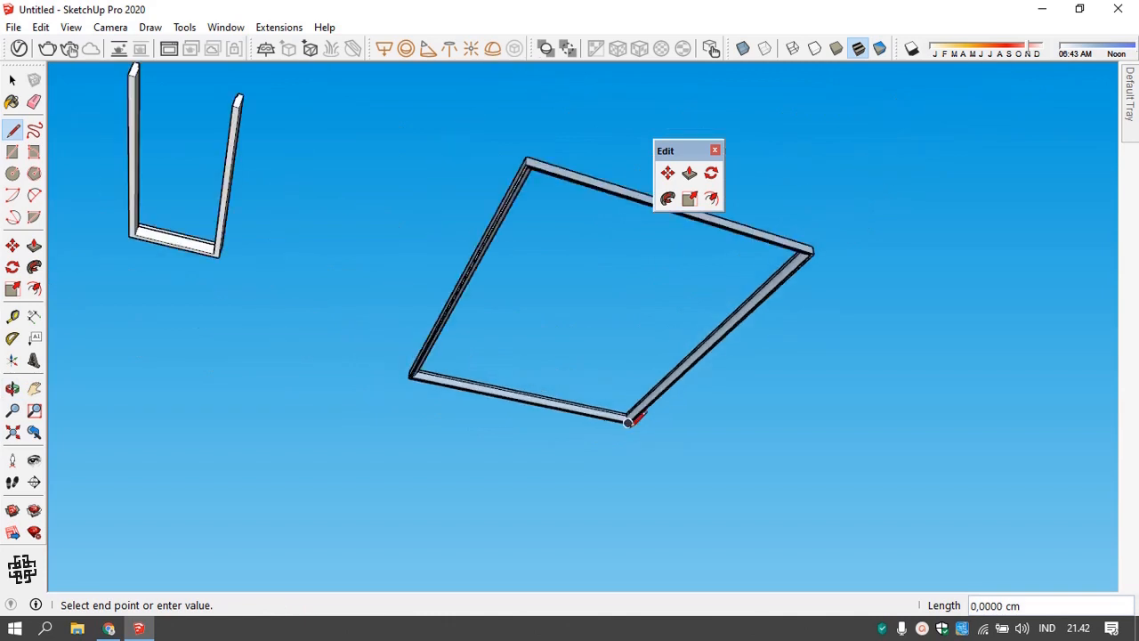
pyautogui.press('Escape')
# - Draw a short line across the frame's underside corner, from the inner to the outer corner point, to close its bottom faces
pyautogui.scroll(4, 809, 235)
pyautogui.scroll(5, 810, 234)
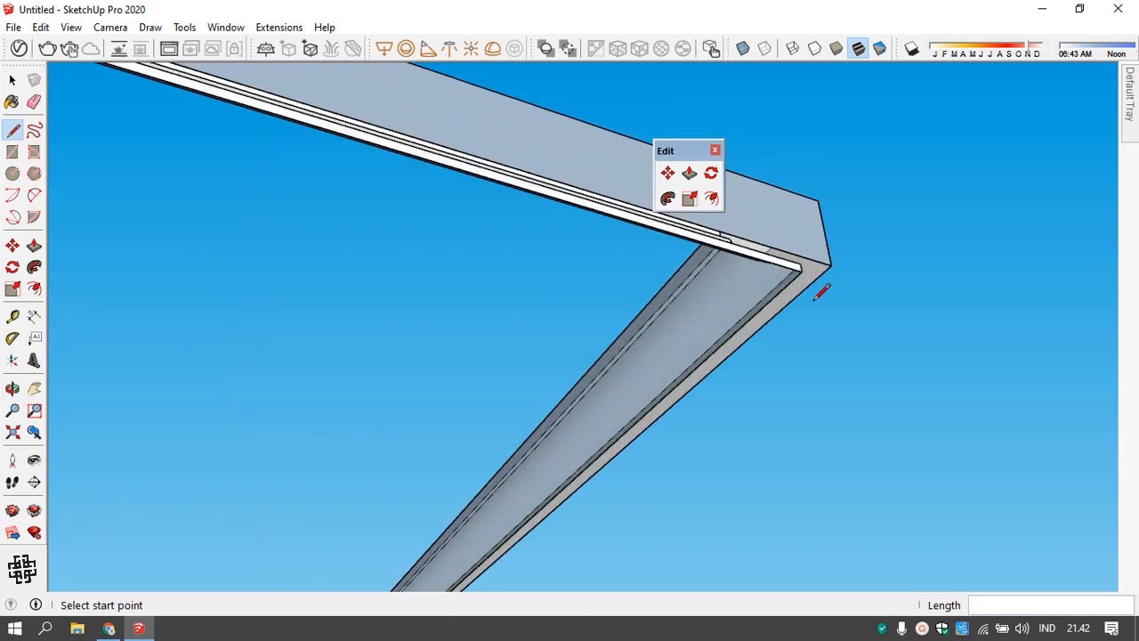
pyautogui.click(801, 264)
pyautogui.click(814, 259)
# - Examine the rectangular moulding frame, its mitred corners and inner curved profile from below and above
pyautogui.scroll(-5, 832, 249)
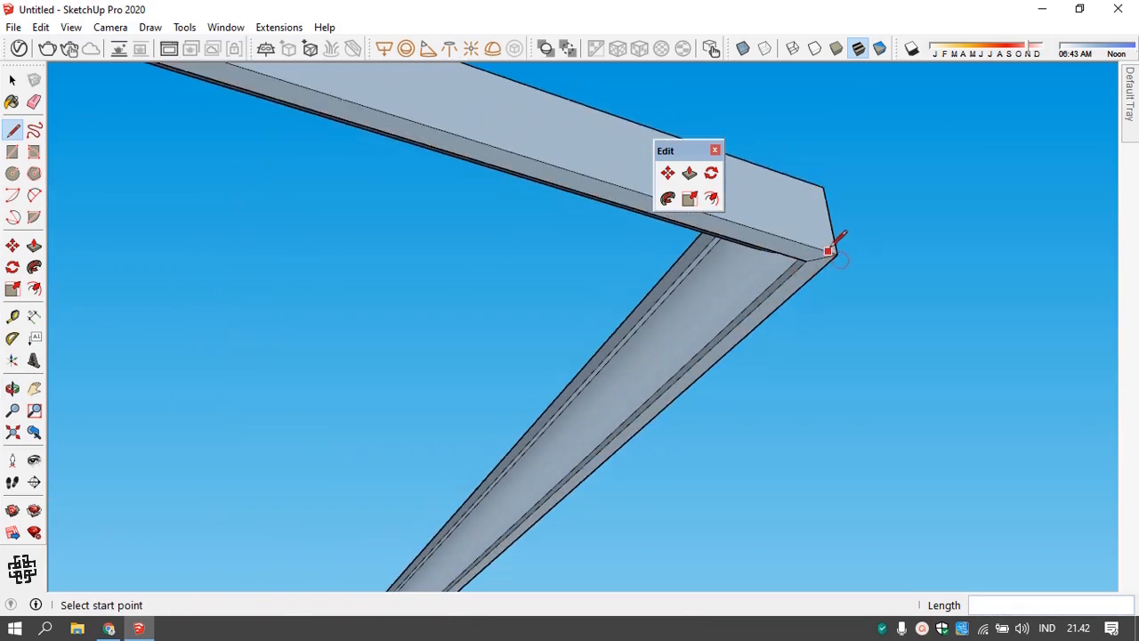
pyautogui.scroll(-5, 758, 302)
pyautogui.scroll(8, 249, 440)
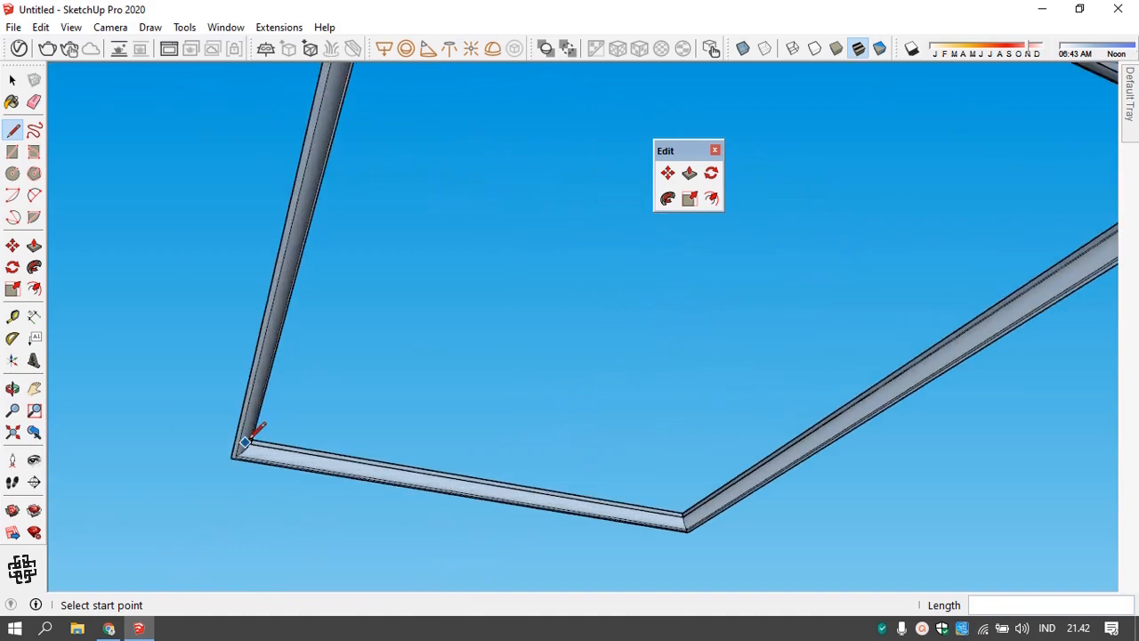
pyautogui.moveTo(283, 443); pyautogui.dragTo(160, 539, button='middle')
pyautogui.scroll(-6, 371, 400)
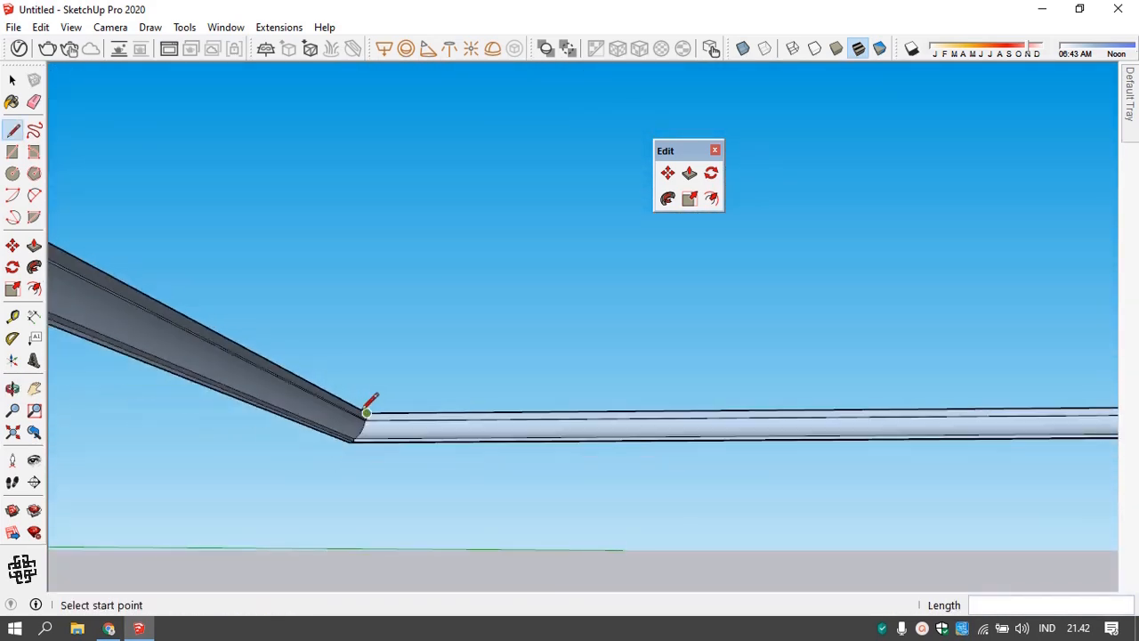
pyautogui.moveTo(422, 394); pyautogui.dragTo(453, 565, button='middle')
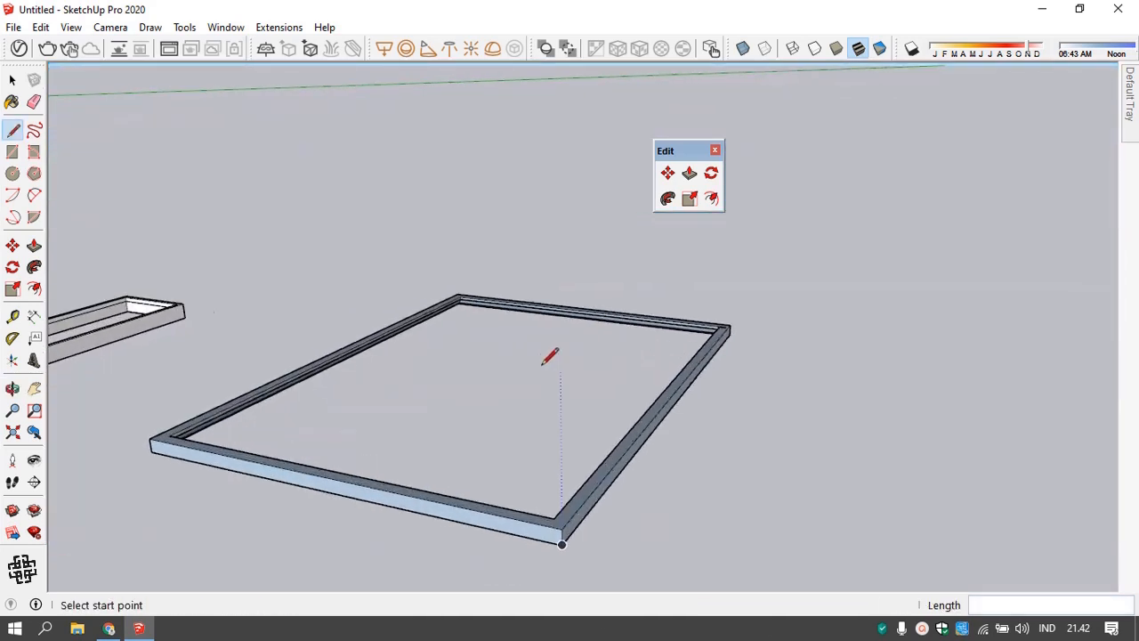
pyautogui.scroll(3, 543, 347)
pyautogui.scroll(-1, 558, 349)
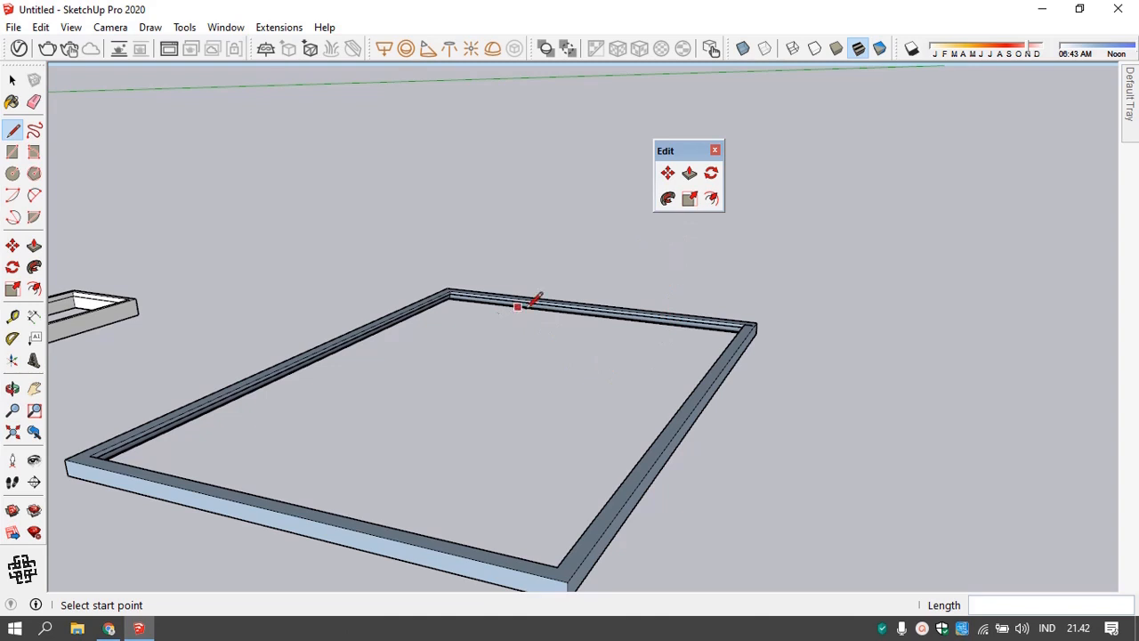
pyautogui.scroll(-3, 534, 302)
pyautogui.press('space')
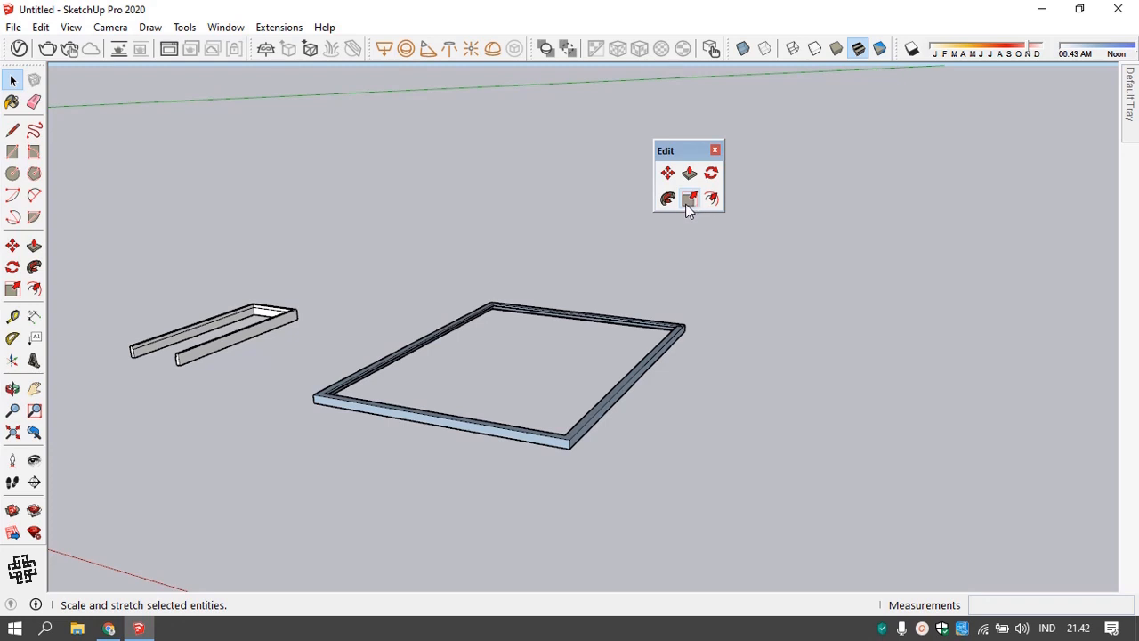
pyautogui.scroll(-3, 574, 382)
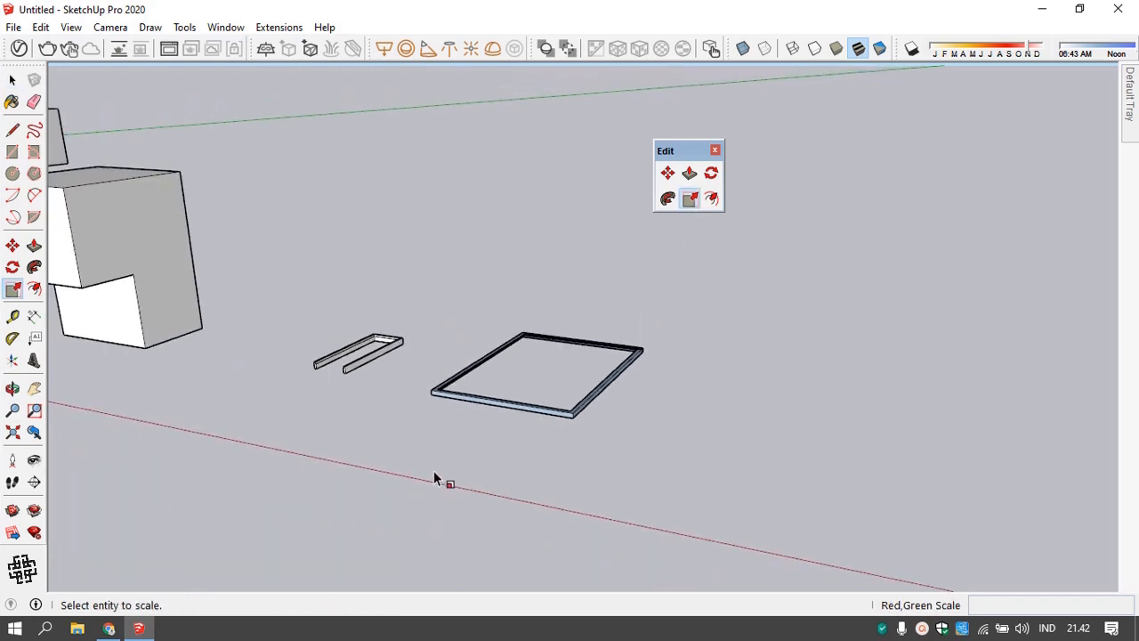
pyautogui.scroll(2, 445, 454)
pyautogui.press('space')
pyautogui.scroll(-2, 410, 427)
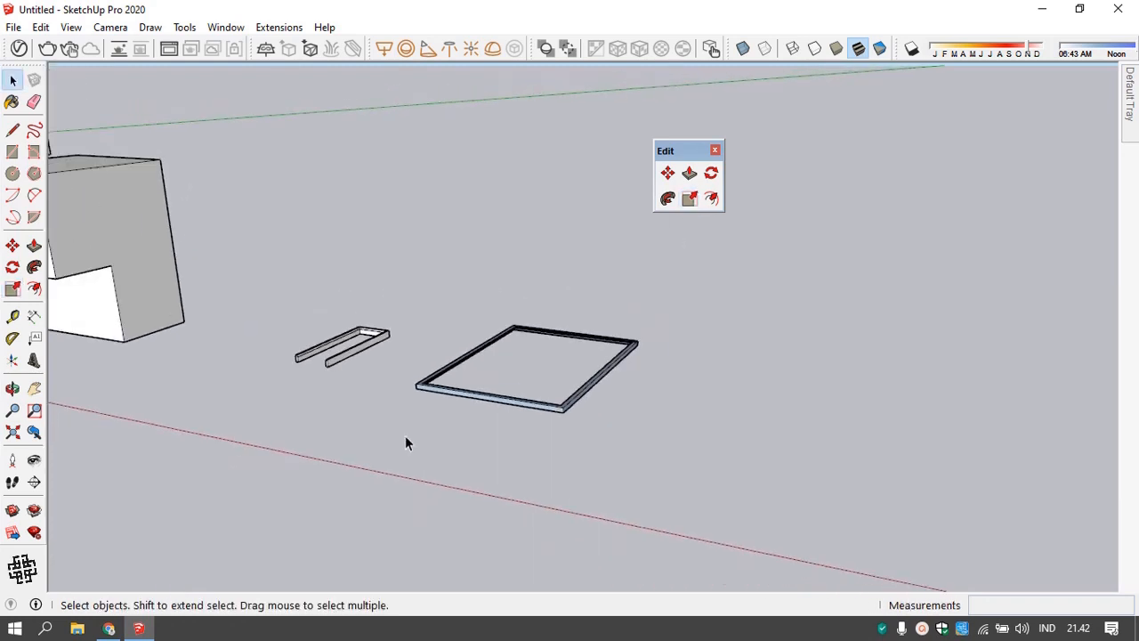
pyautogui.scroll(3, 379, 403)
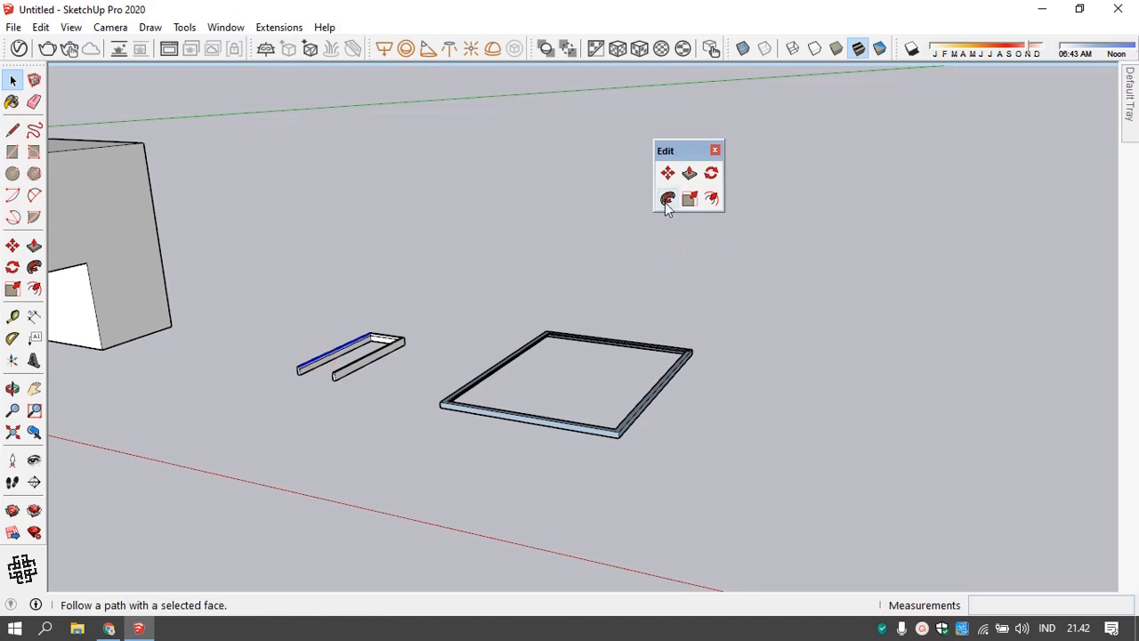
pyautogui.scroll(-4, 449, 418)
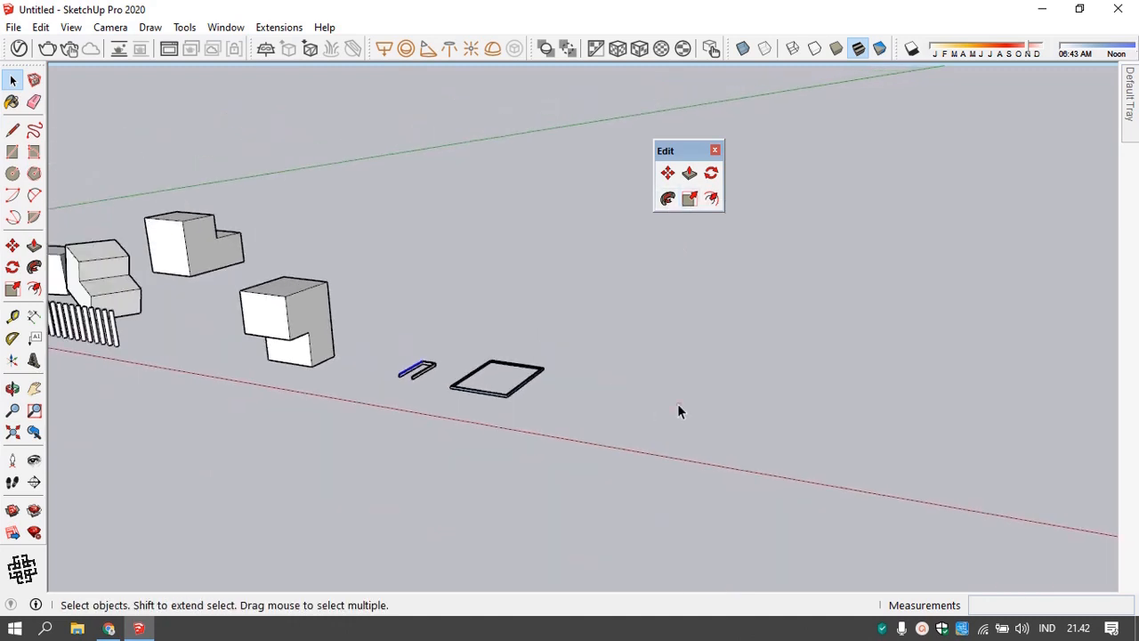
pyautogui.scroll(3, 677, 405)
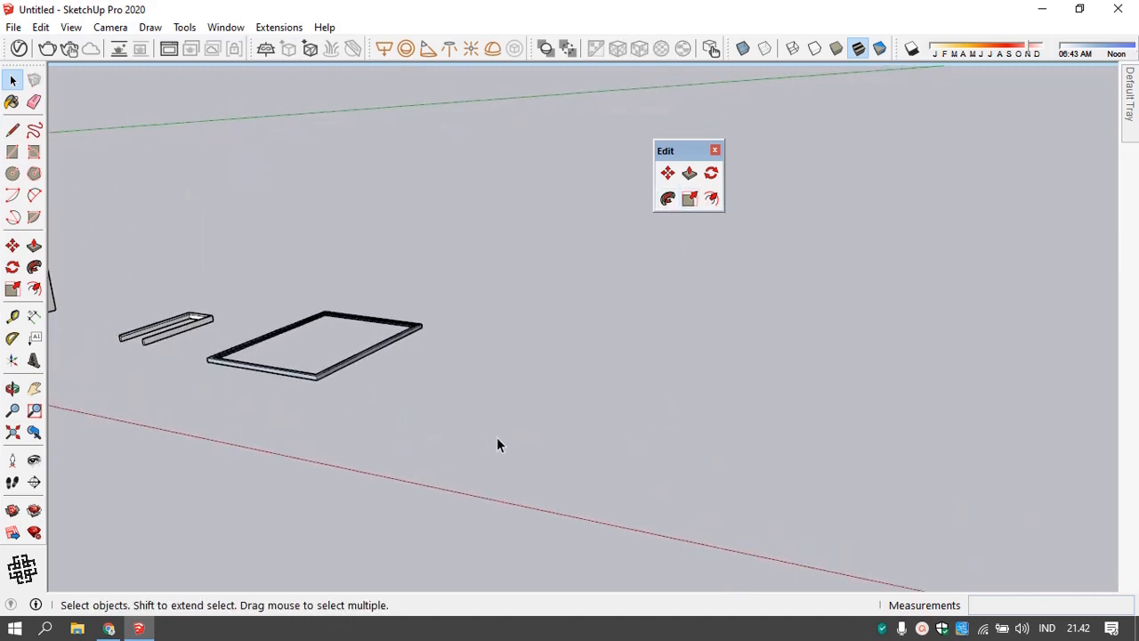
pyautogui.scroll(5, 214, 400)
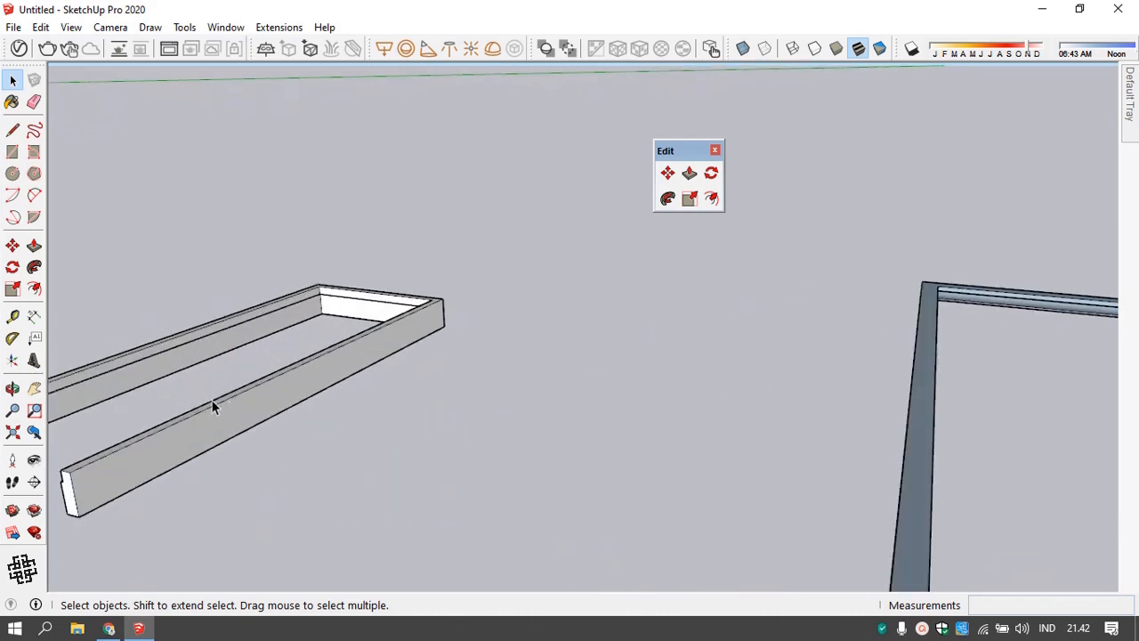
pyautogui.press('m')
pyautogui.click(203, 410)
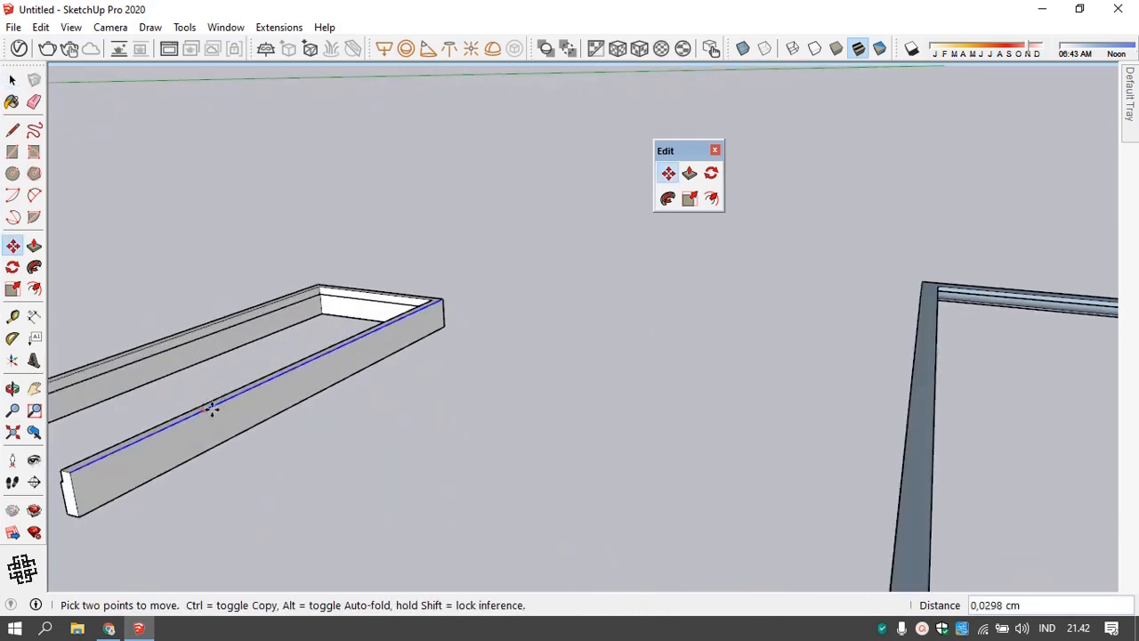
pyautogui.click(280, 386)
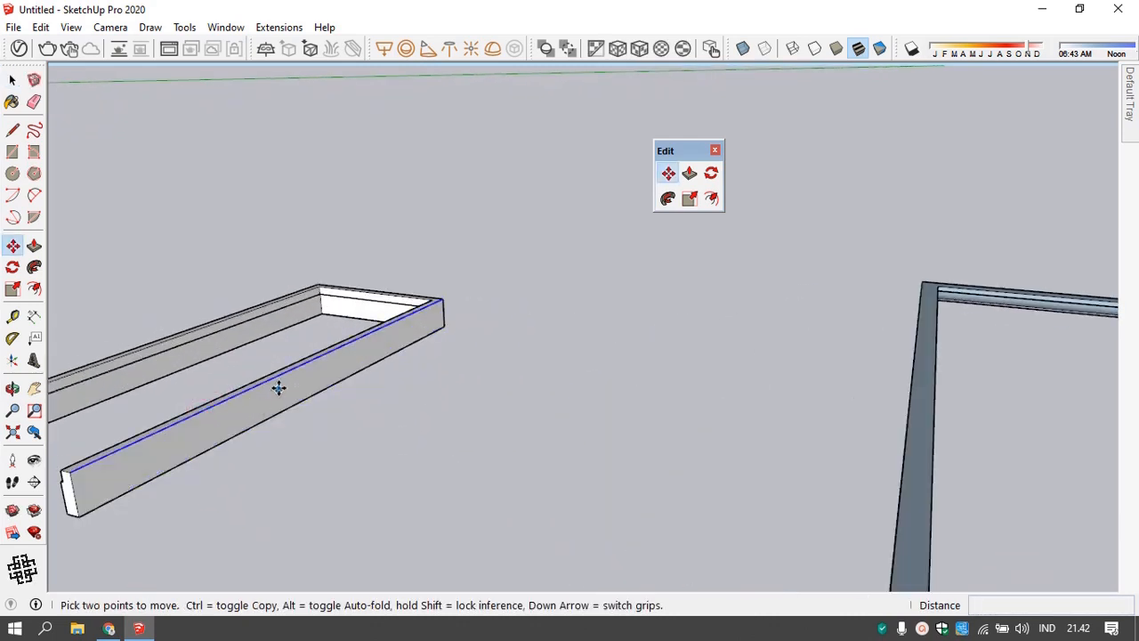
pyautogui.scroll(-2, 289, 378)
pyautogui.scroll(-5, 391, 364)
pyautogui.press('space')
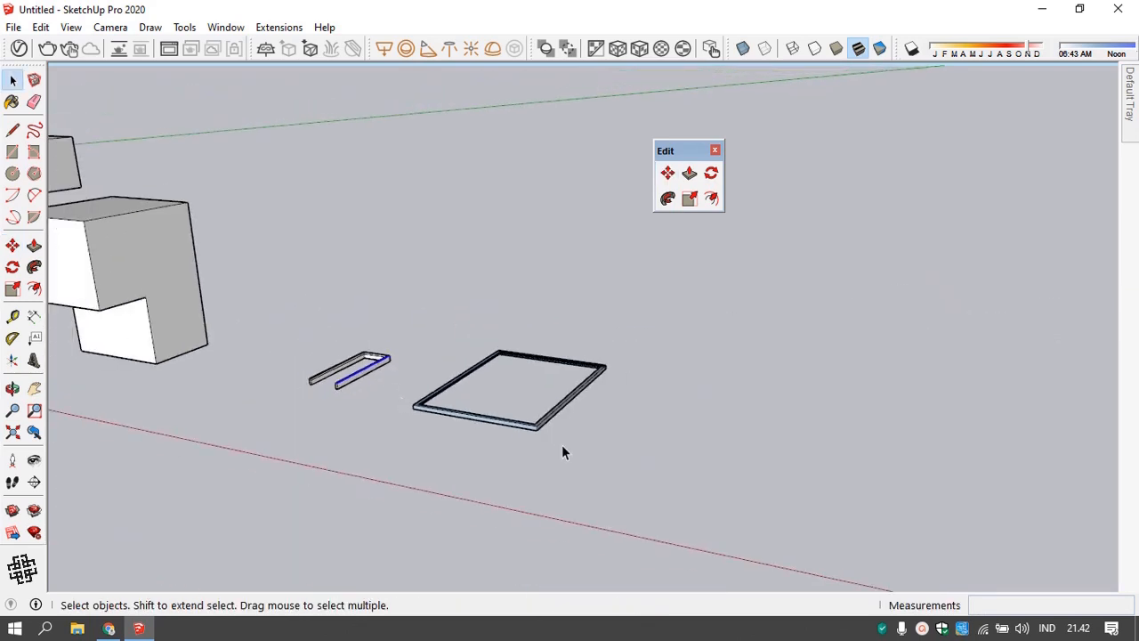
pyautogui.click(611, 448)
# - Draw a 100 by 100 cm rectangle on the ground beyond the moulding frame
pyautogui.scroll(5, 801, 506)
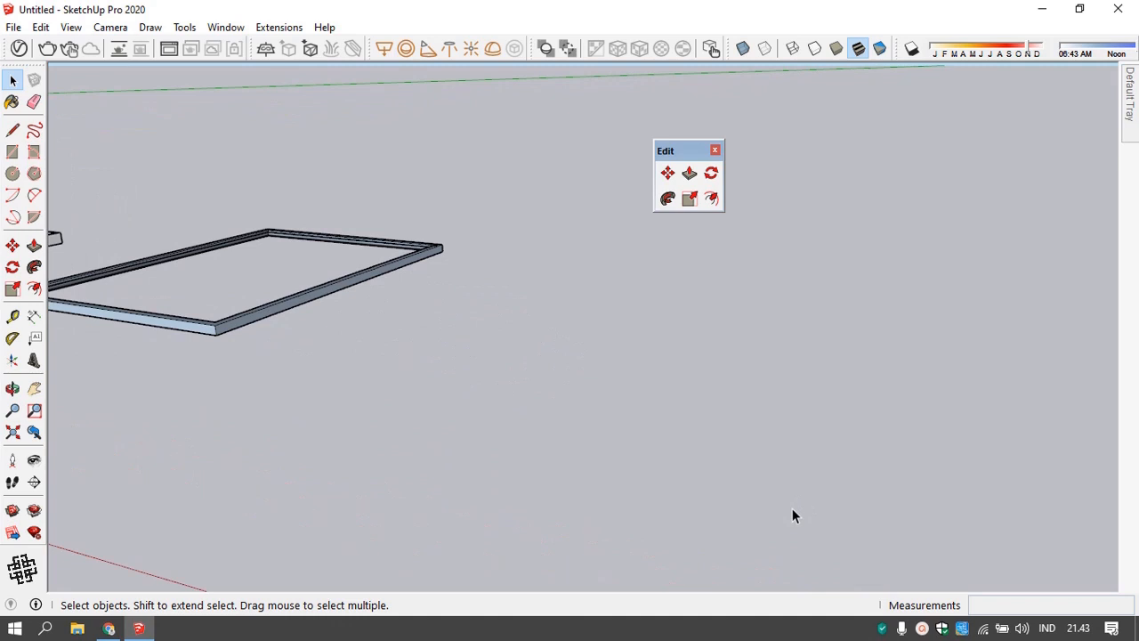
pyautogui.press('r')
pyautogui.click(488, 508)
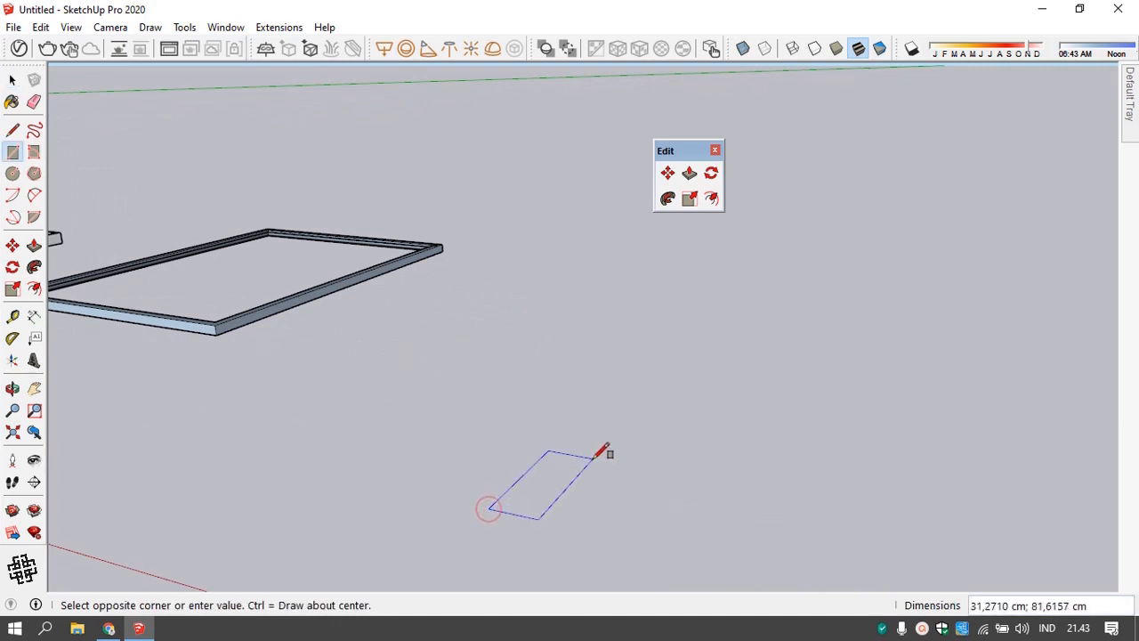
pyautogui.write('100;100')
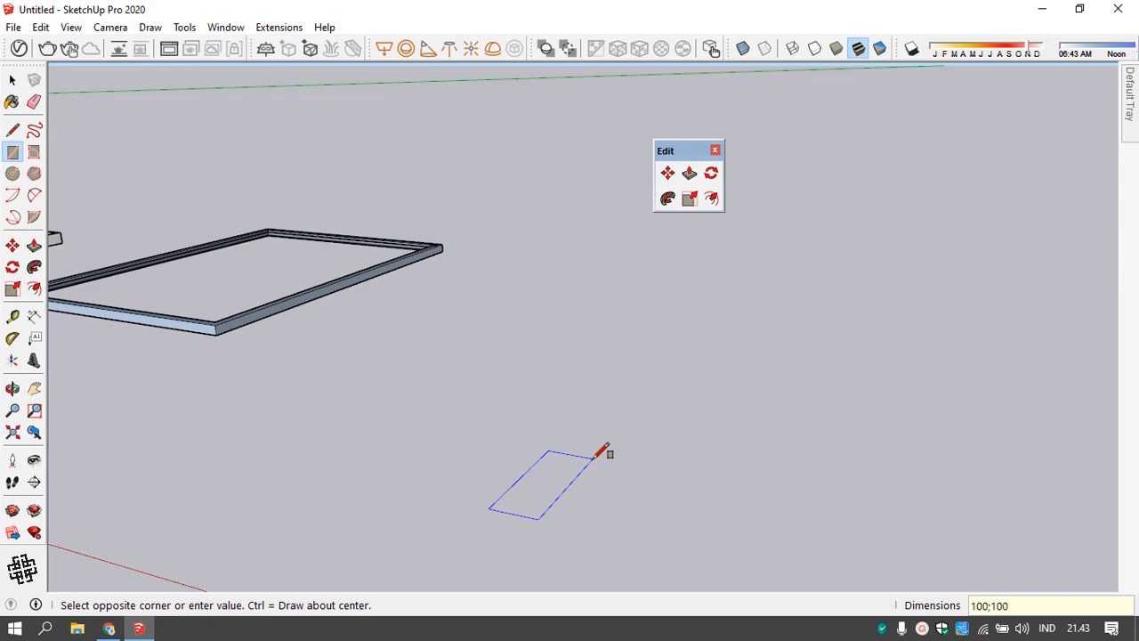
pyautogui.press('Return')
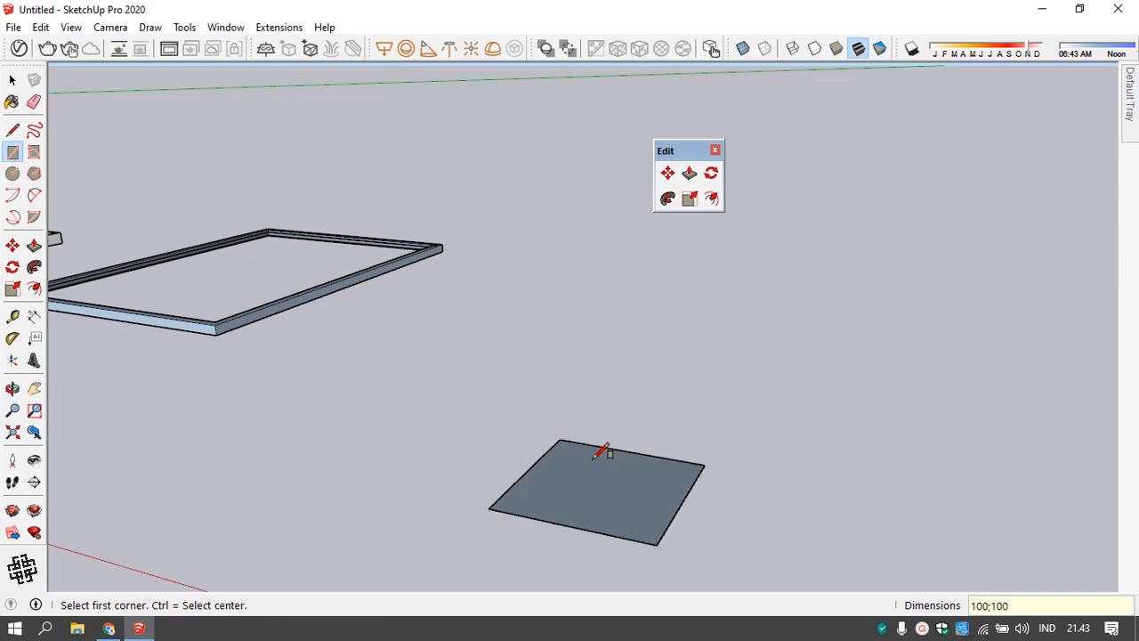
# - Extrude the new square face upward 100 cm with Push/Pull to make a cube
pyautogui.press('p')
pyautogui.click(616, 495)
pyautogui.write('1')
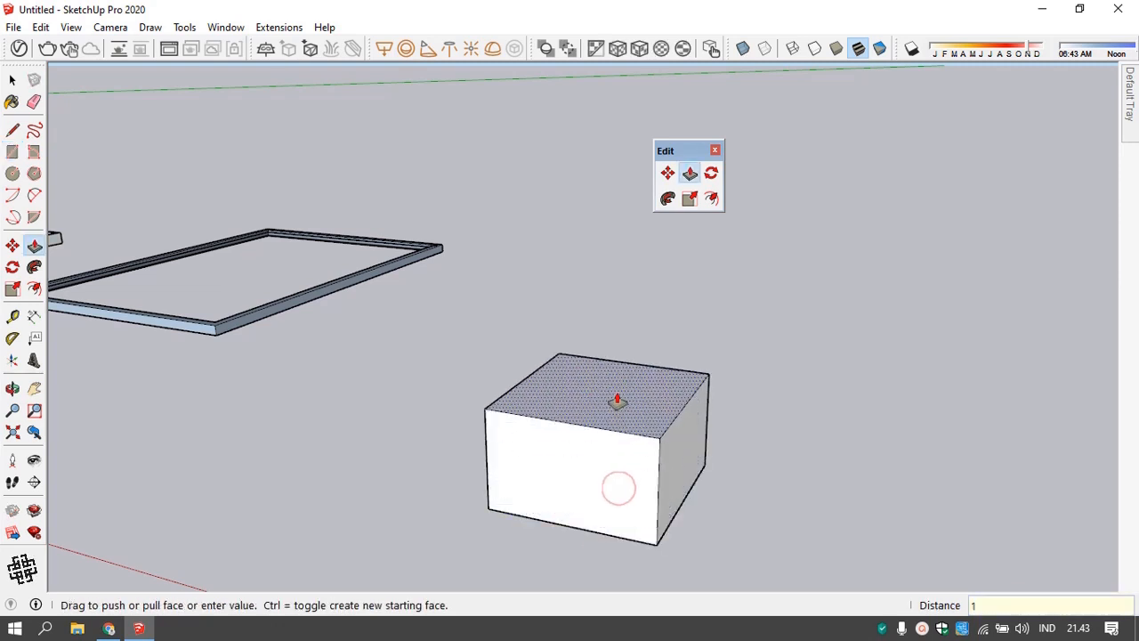
pyautogui.write('00')
pyautogui.press('Return')
pyautogui.scroll(-3, 579, 401)
pyautogui.press('space')
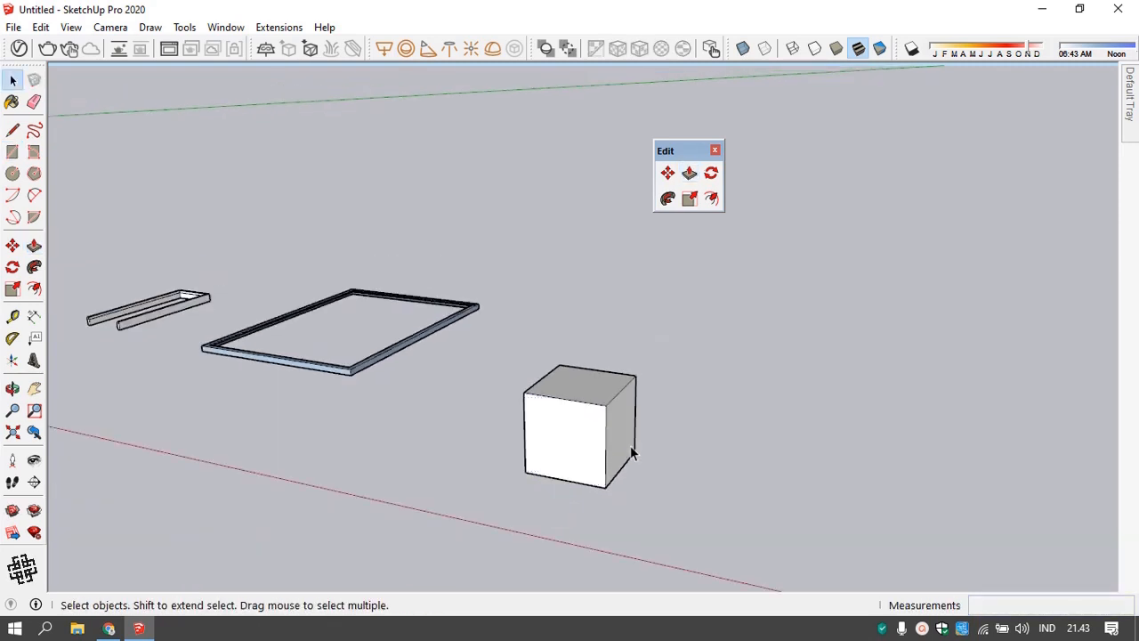
# - Copy the whole cube along the red axis at 200 cm spacing, making two copies
pyautogui.moveTo(513, 351); pyautogui.dragTo(666, 525)
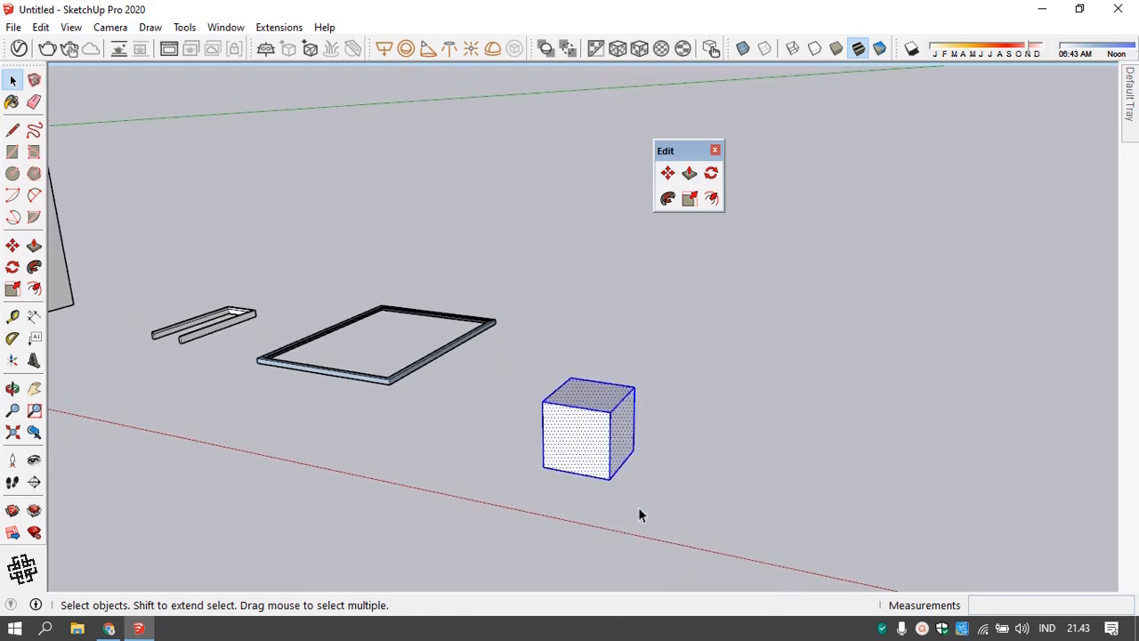
pyautogui.press('m')
pyautogui.press('ctrl')
pyautogui.click(544, 466)
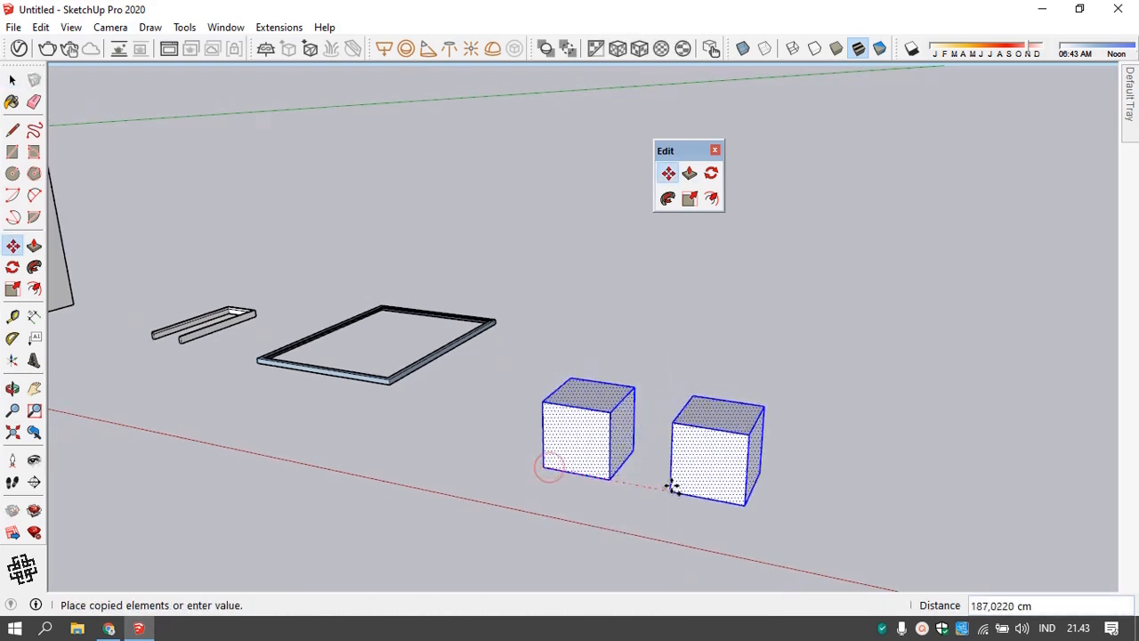
pyautogui.write('20')
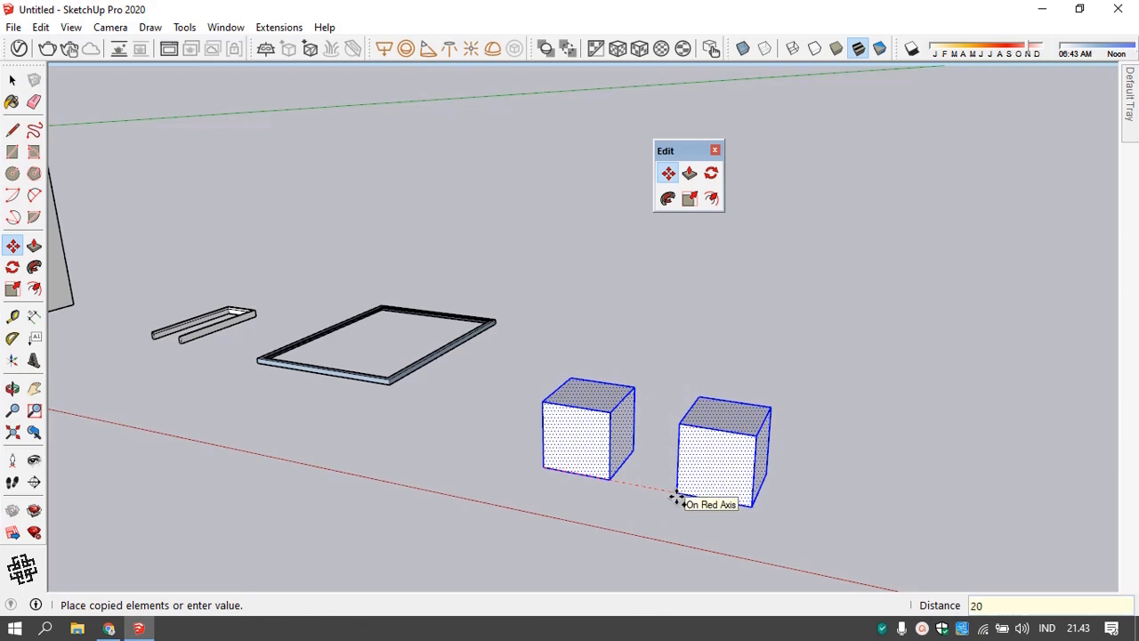
pyautogui.write('0')
pyautogui.press('Return')
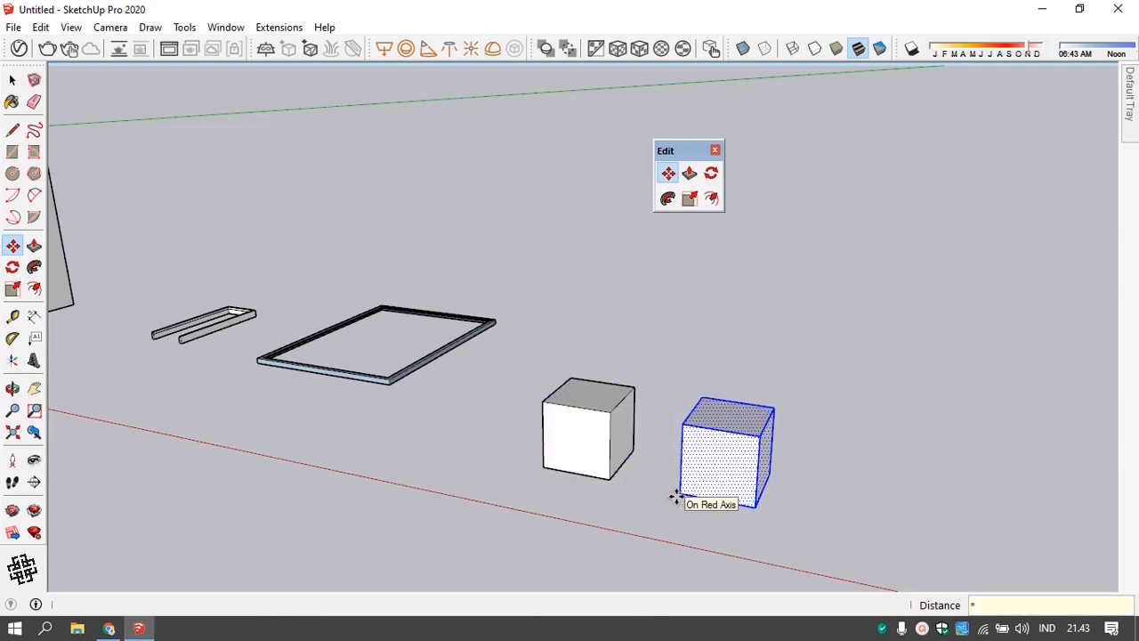
pyautogui.press('Return')
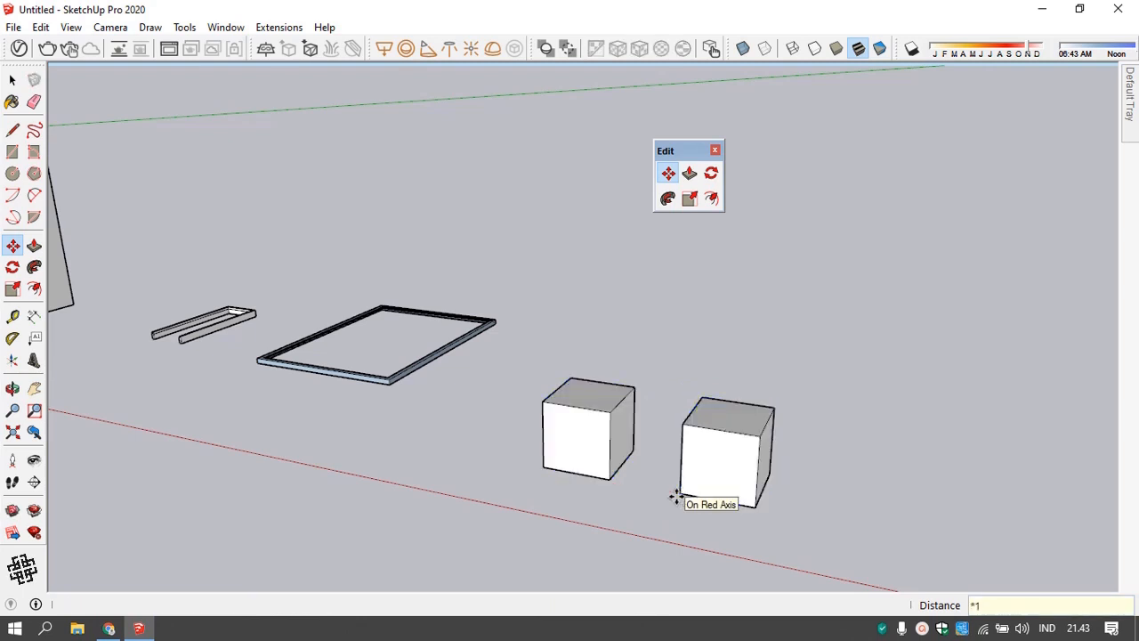
pyautogui.write('2')
pyautogui.press('Return')
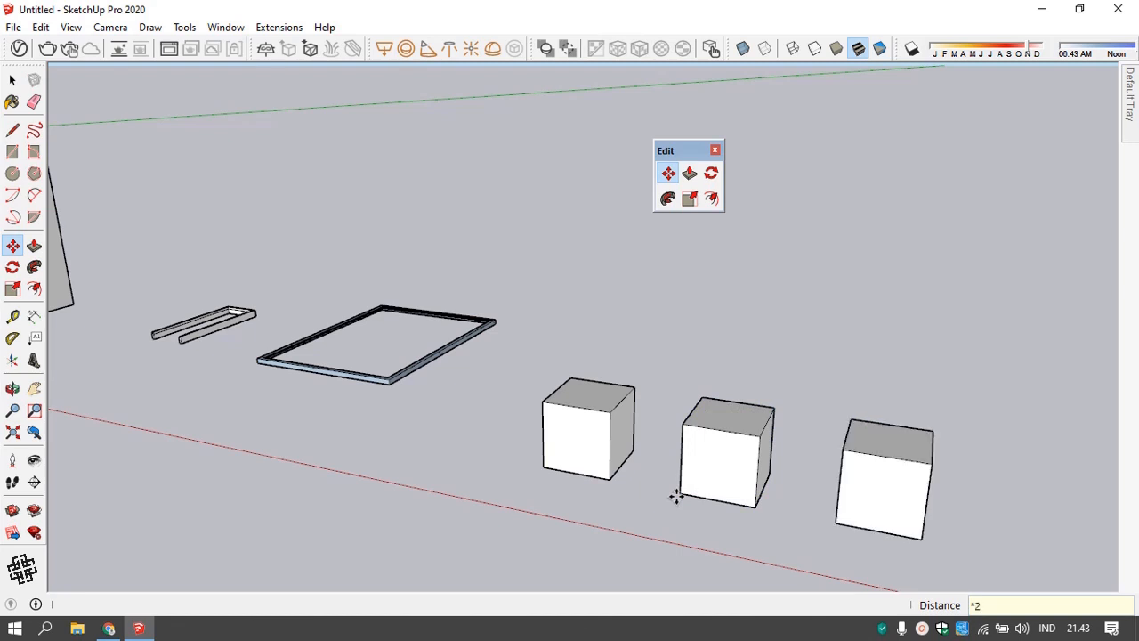
pyautogui.press('space')
# - Select all geometry of the middle cube and make it a group
pyautogui.scroll(-3, 796, 394)
pyautogui.moveTo(795, 394); pyautogui.dragTo(646, 434, button='middle')
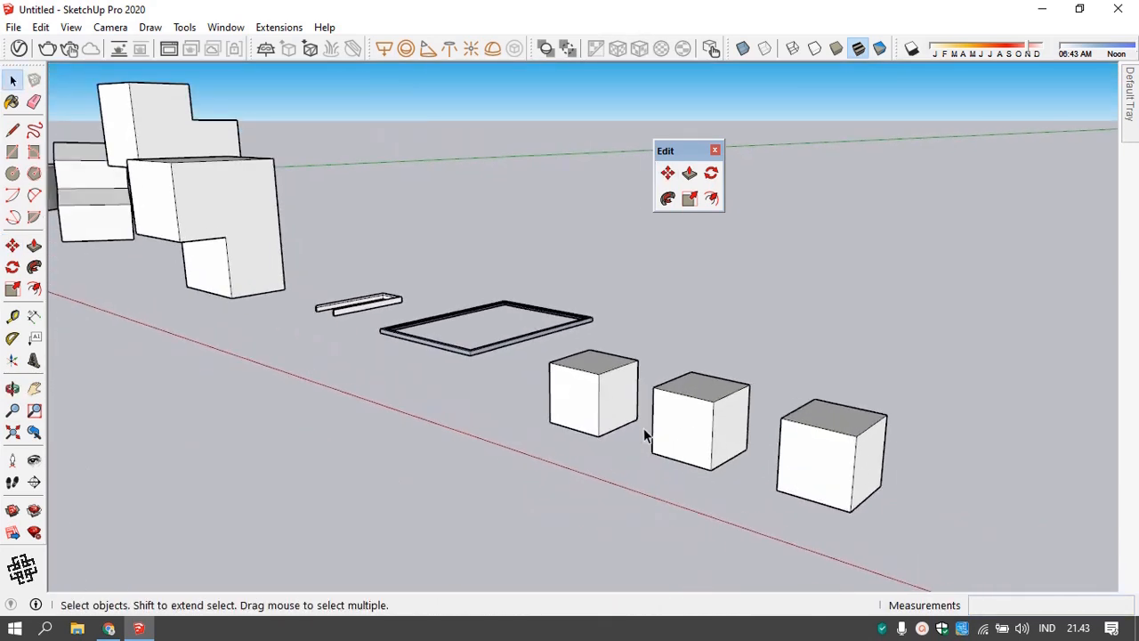
pyautogui.click(613, 393)
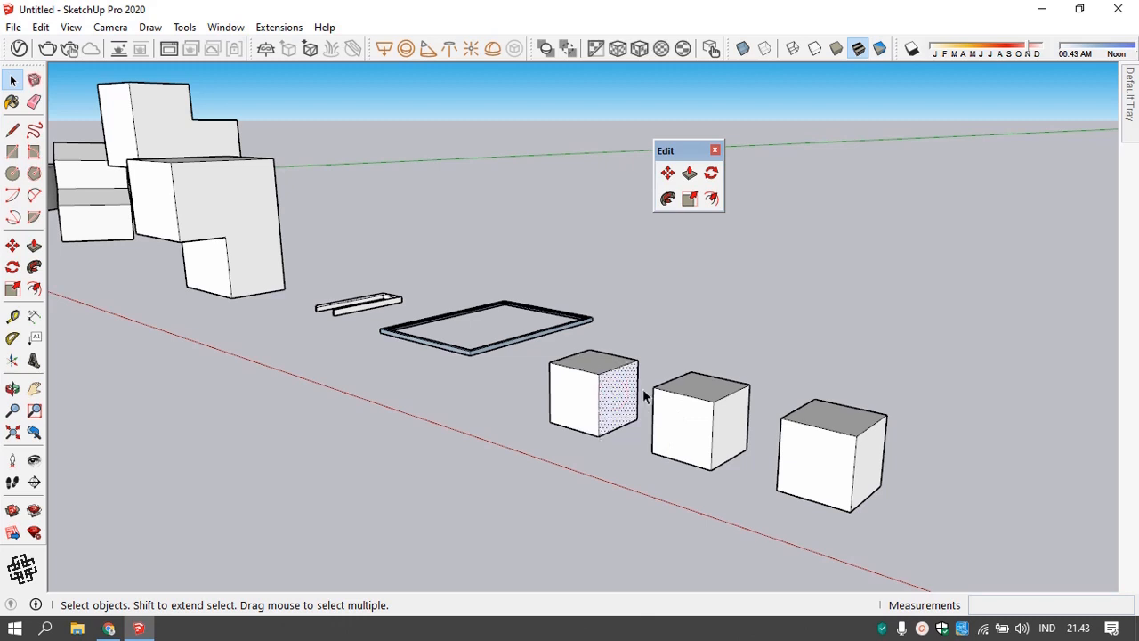
pyautogui.click(694, 418)
pyautogui.doubleClick(694, 424)
pyautogui.click(696, 423)
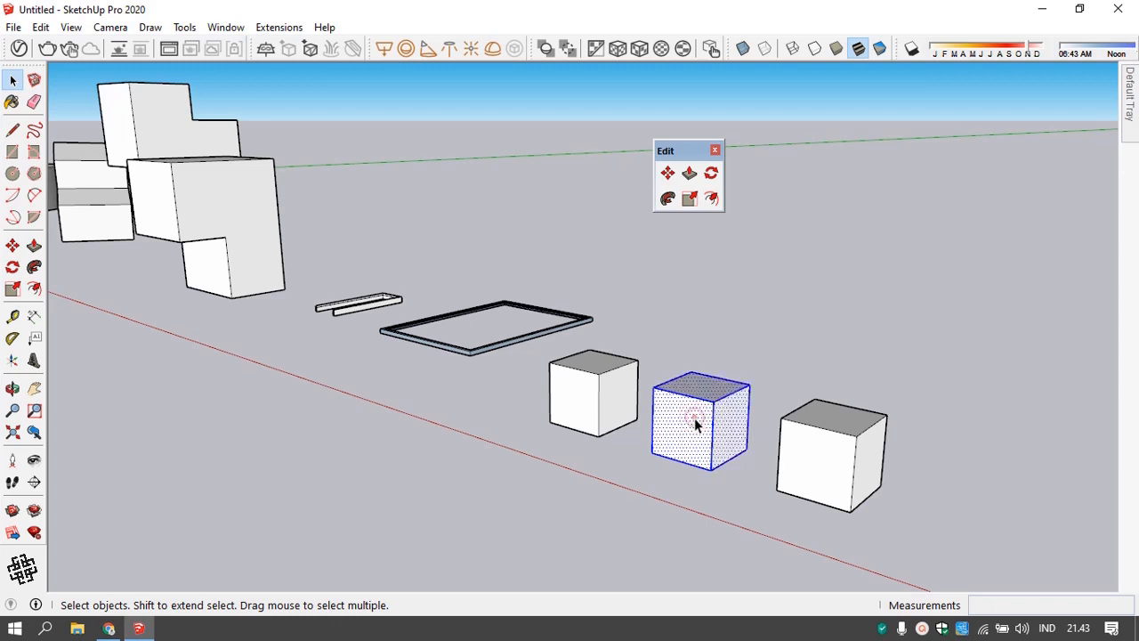
pyautogui.rightClick(696, 424)
pyautogui.click(752, 260)
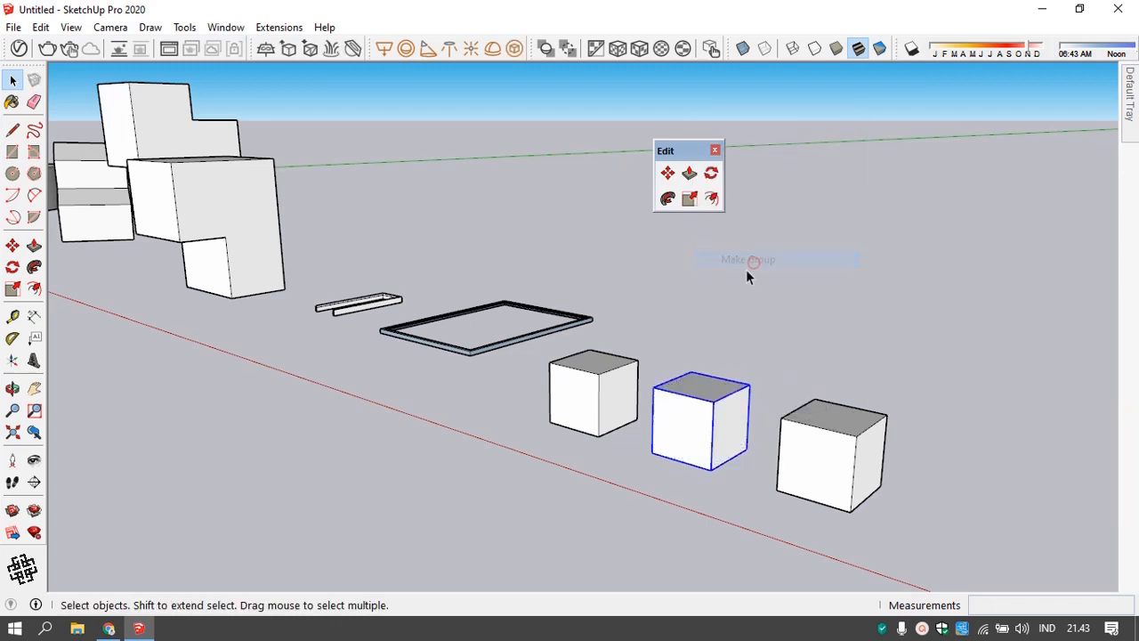
# - Select all geometry of the last cube, farthest from the moulding frame, and make it a component
pyautogui.click(827, 469)
pyautogui.doubleClick(826, 461)
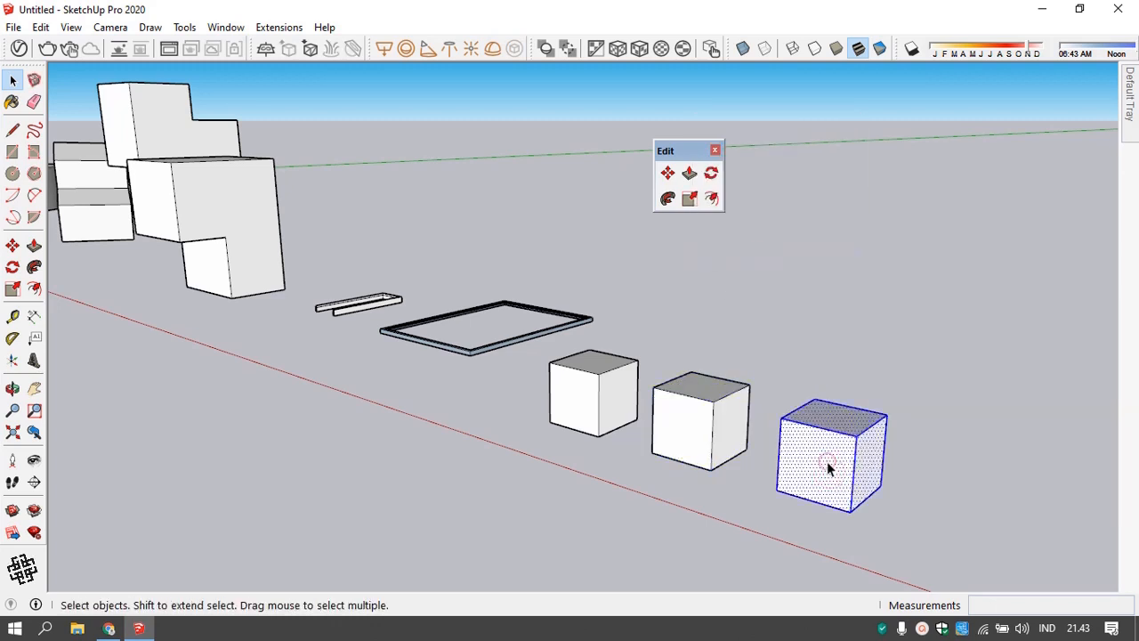
pyautogui.rightClick(821, 445)
pyautogui.click(886, 269)
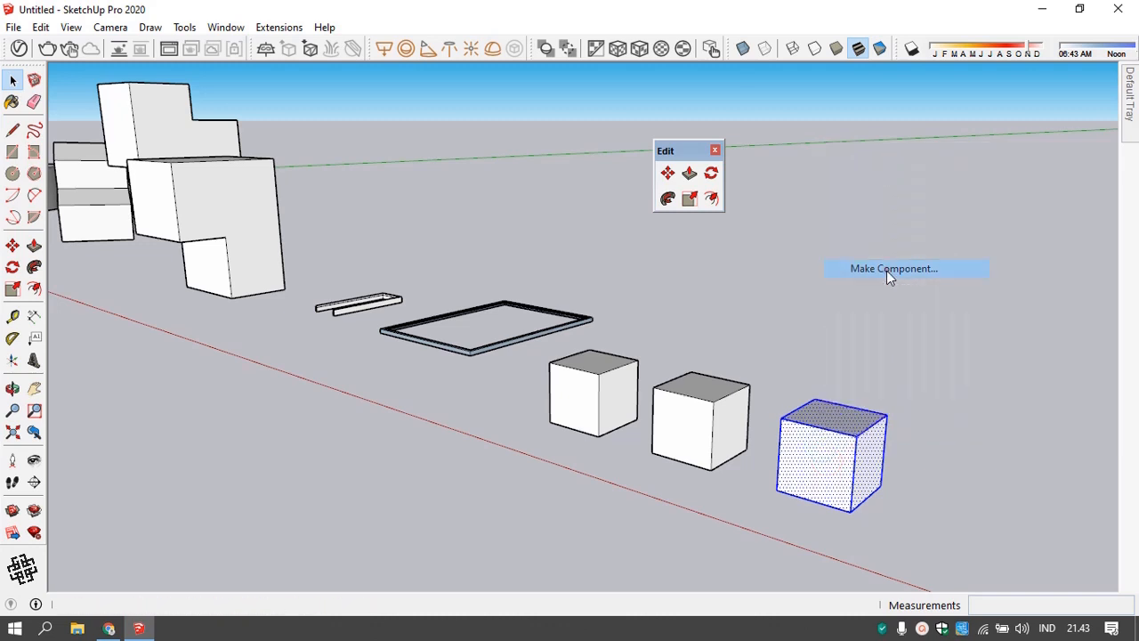
pyautogui.click(602, 504)
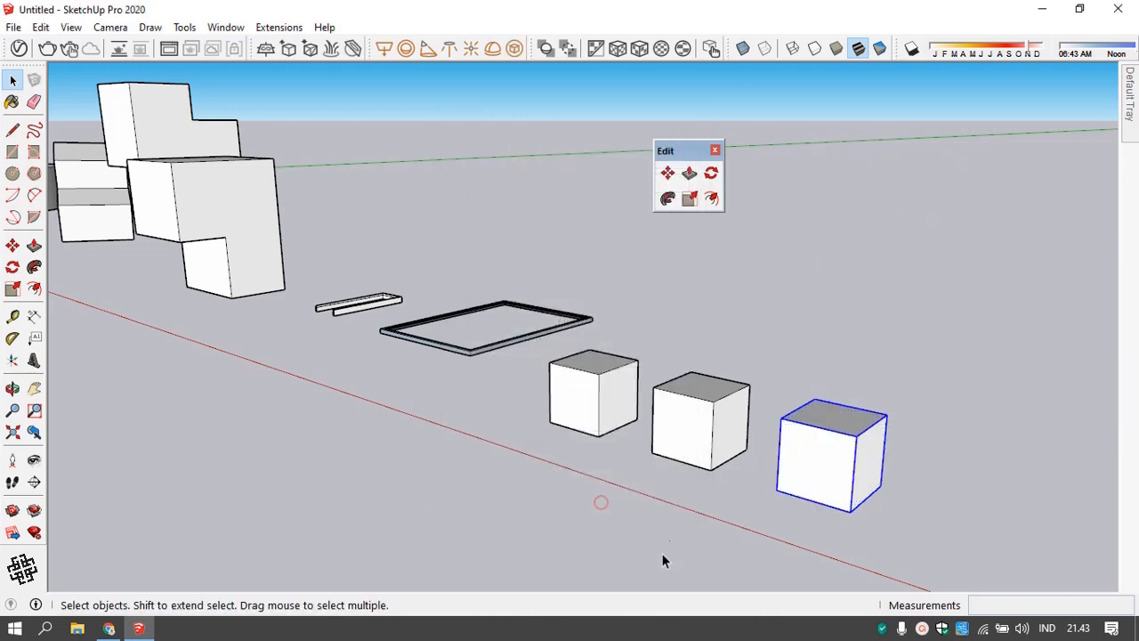
# - Compare how the loose, grouped and component cubes select by picking each of them in turn
pyautogui.click(825, 356)
pyautogui.click(692, 429)
pyautogui.click(583, 401)
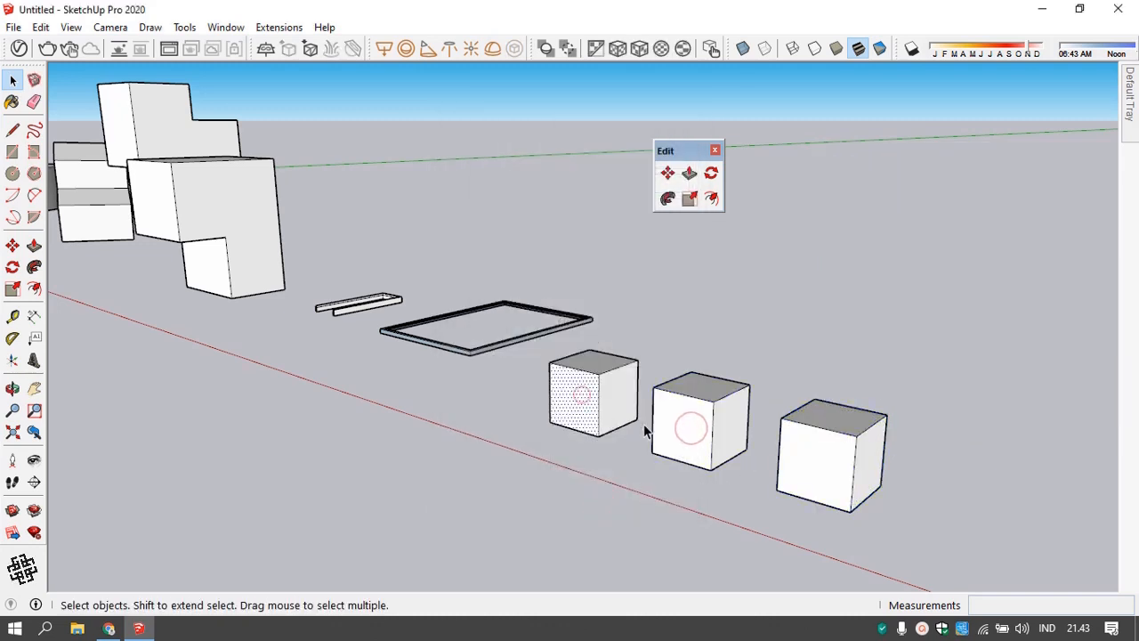
pyautogui.click(712, 430)
pyautogui.click(863, 482)
pyautogui.click(677, 432)
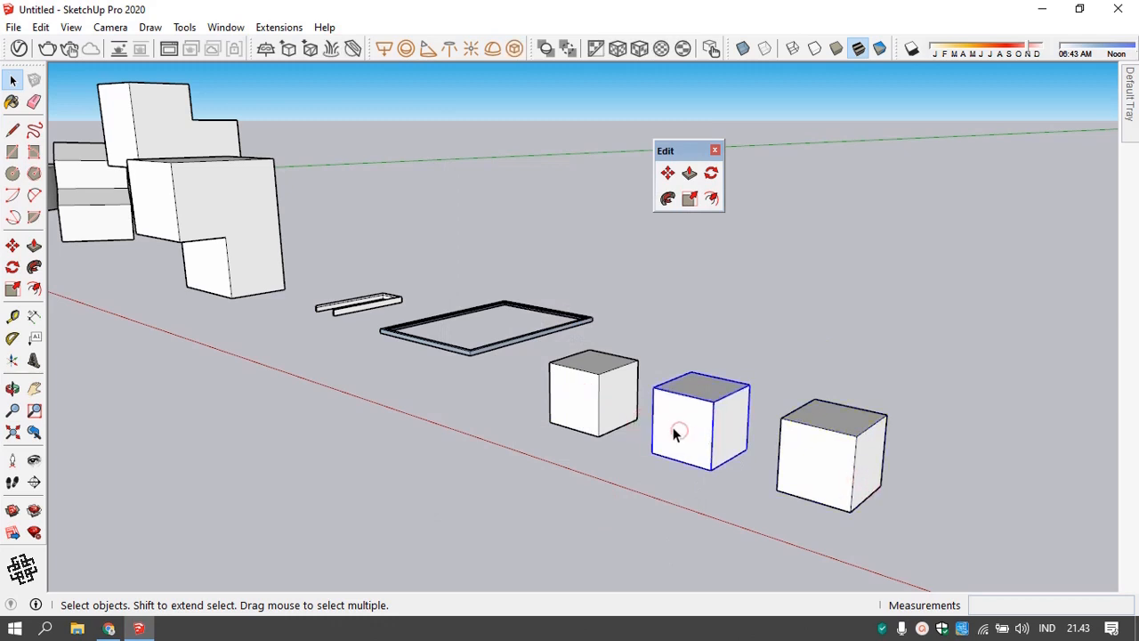
pyautogui.click(590, 360)
pyautogui.click(591, 384)
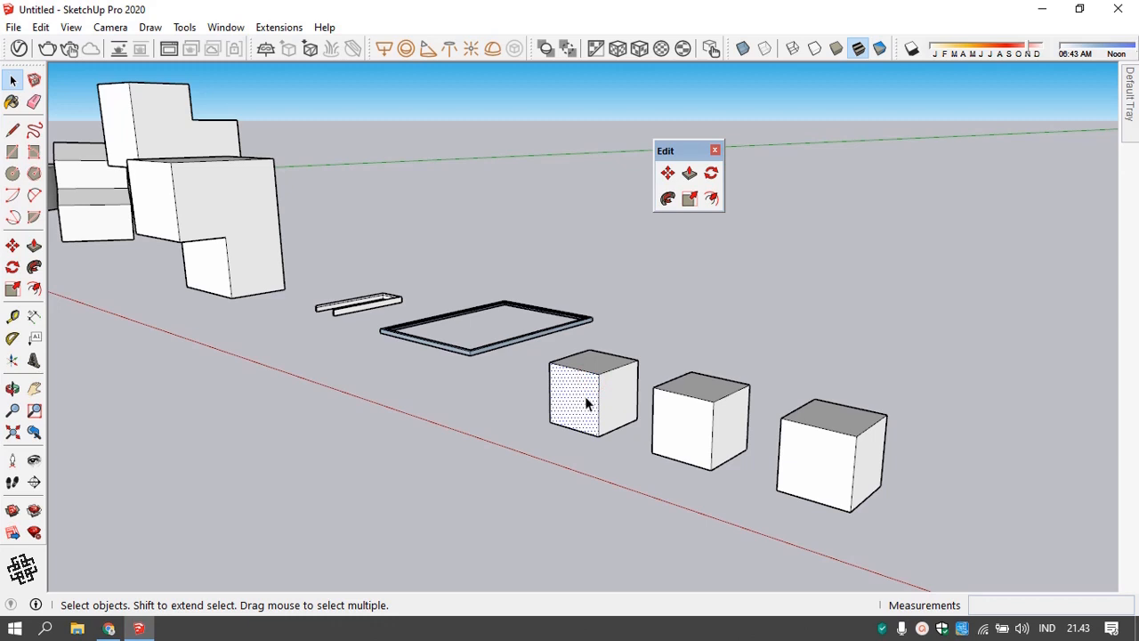
pyautogui.press('p')
pyautogui.moveTo(585, 395); pyautogui.dragTo(436, 456)
pyautogui.press('Escape')
pyautogui.press('space')
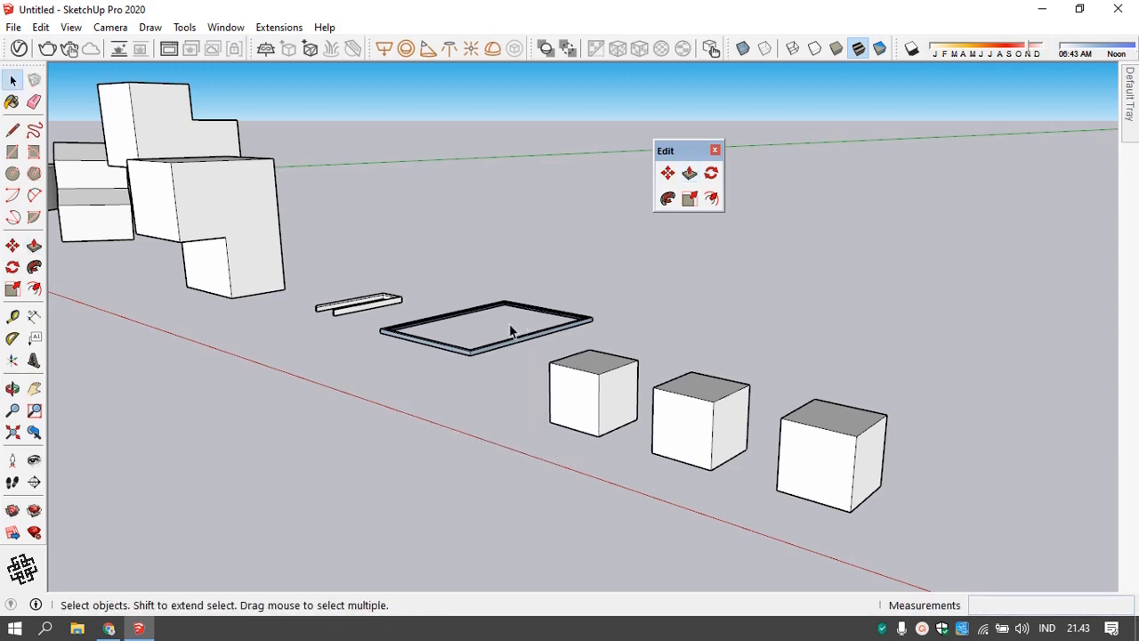
# - Copy the row of three cubes to form a second, parallel row behind it
pyautogui.moveTo(505, 324); pyautogui.dragTo(908, 547)
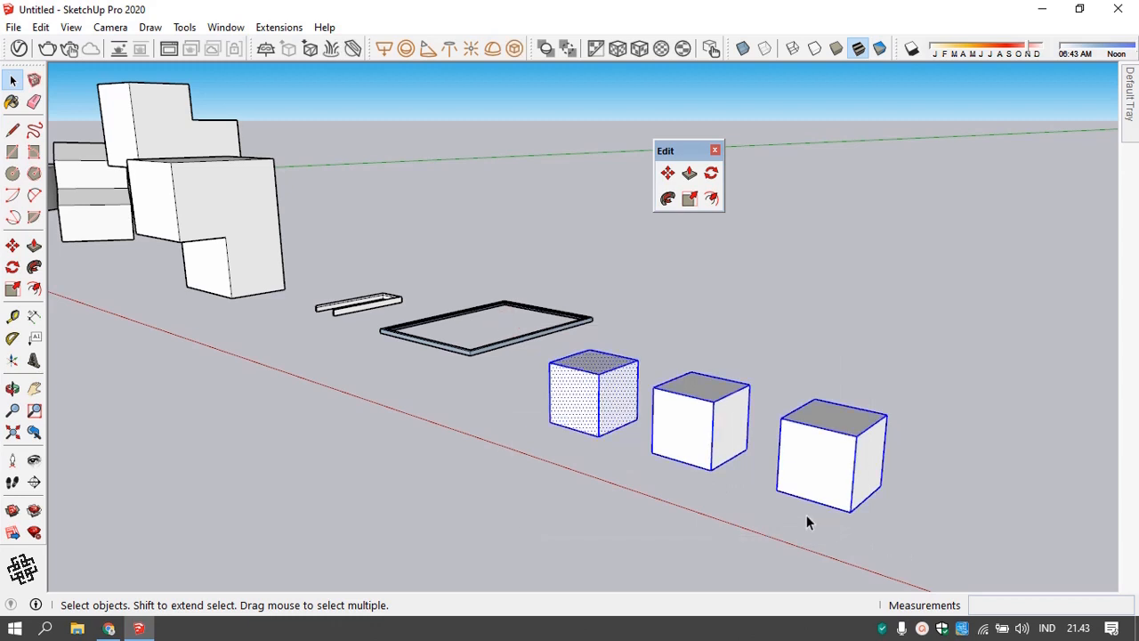
pyautogui.press('m')
pyautogui.click(850, 505)
pyautogui.press('ctrl')
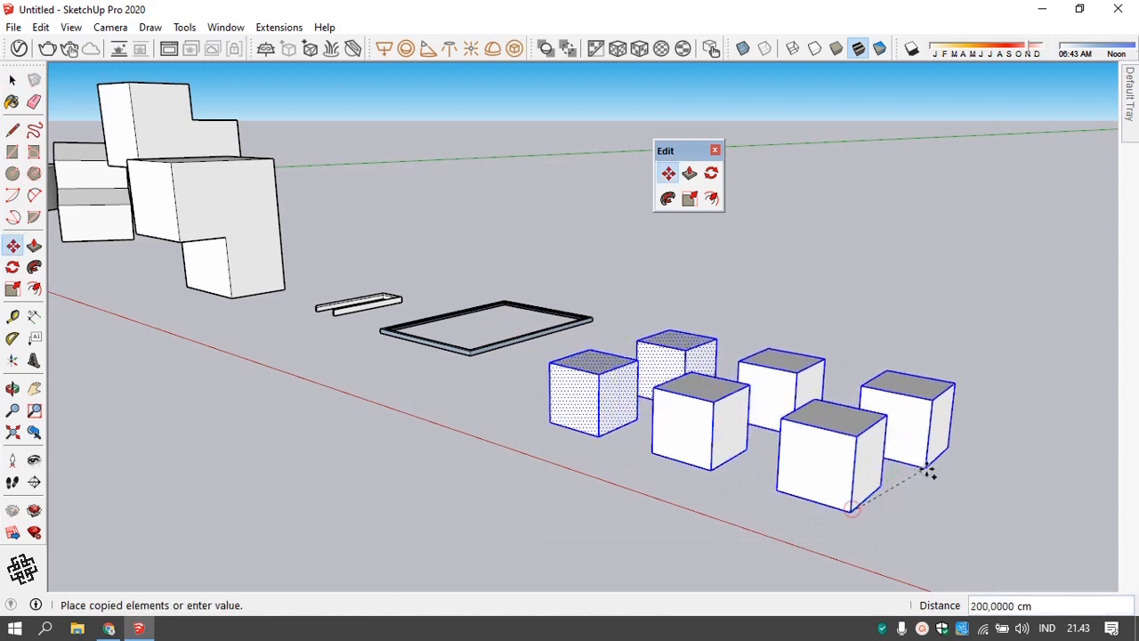
pyautogui.click(995, 420)
pyautogui.press('space')
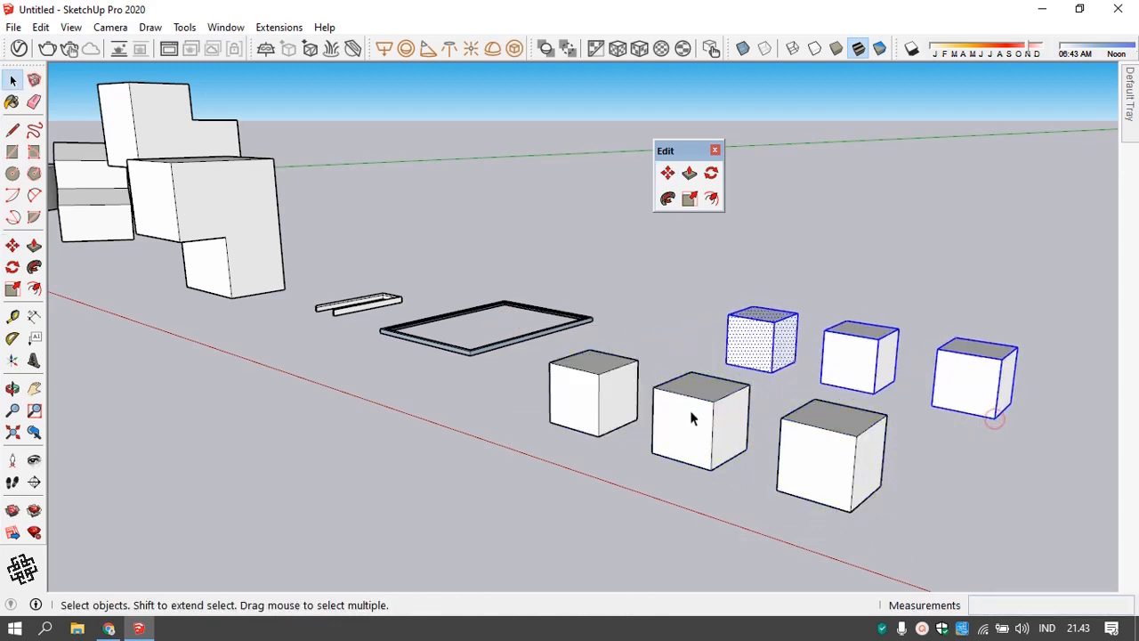
# - Erase the near vertical edge shared by the two visible side faces of the loose cube in the back row
pyautogui.click(610, 392)
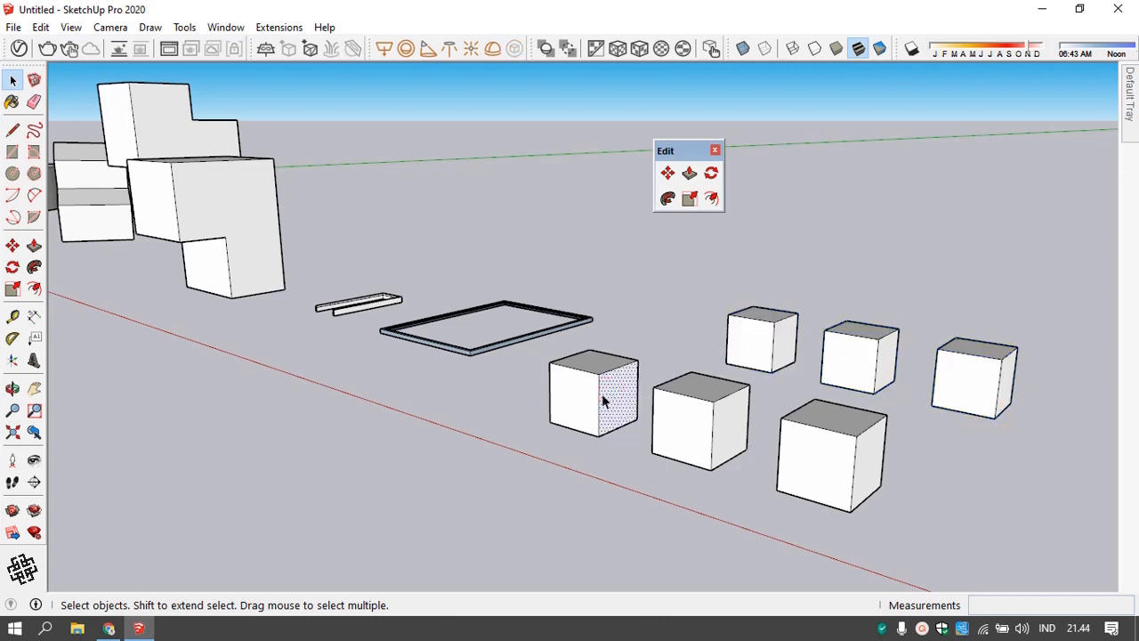
pyautogui.click(762, 334)
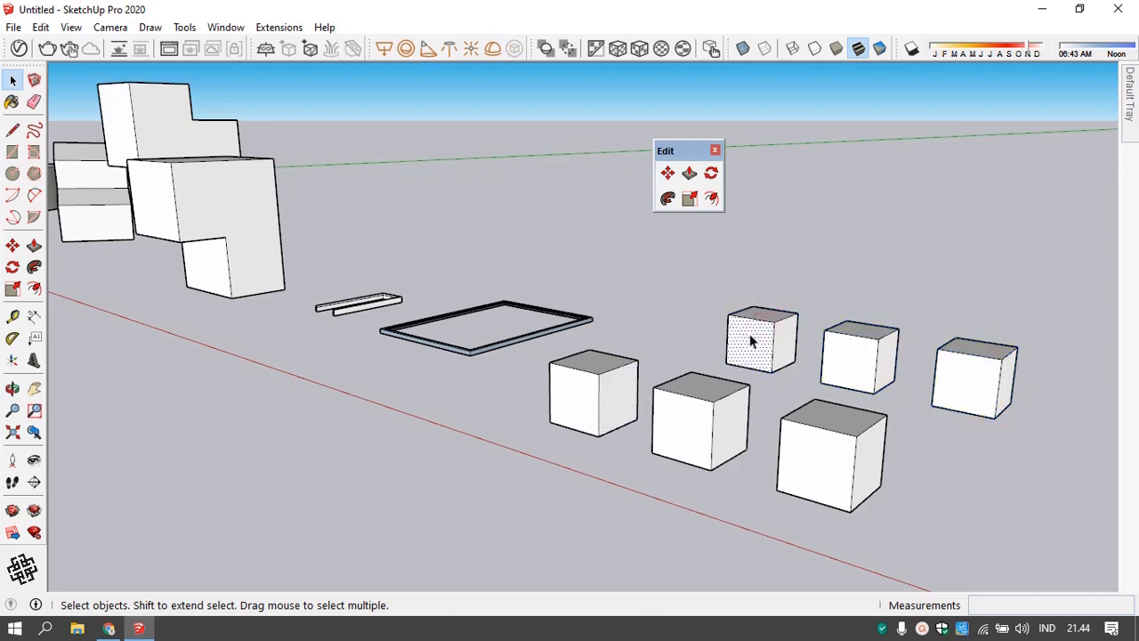
pyautogui.press('e')
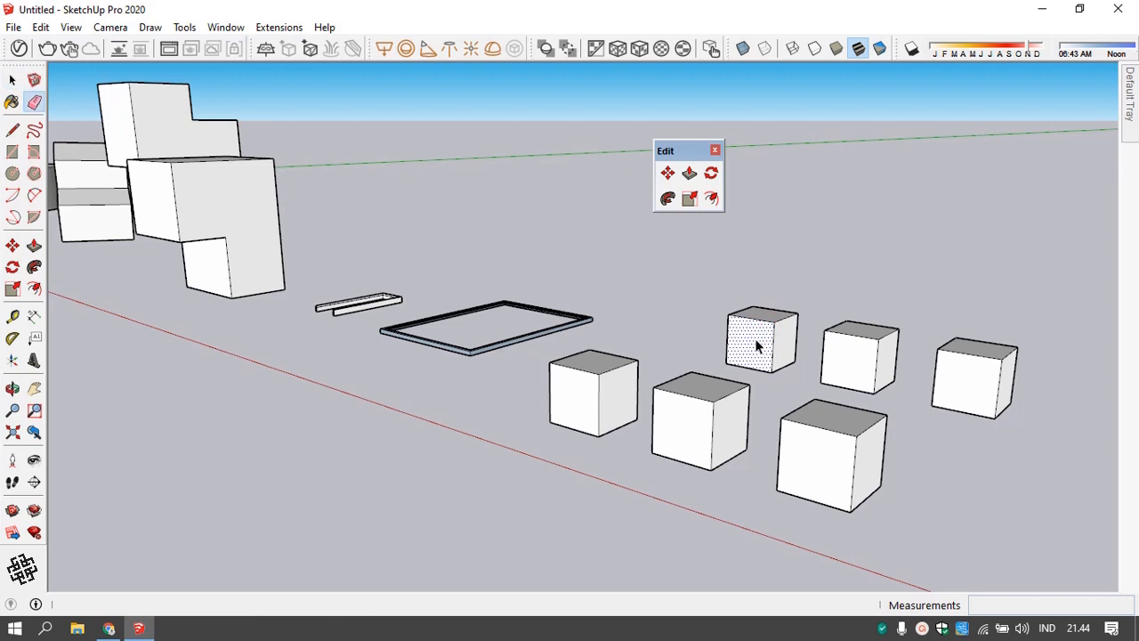
pyautogui.click(779, 334)
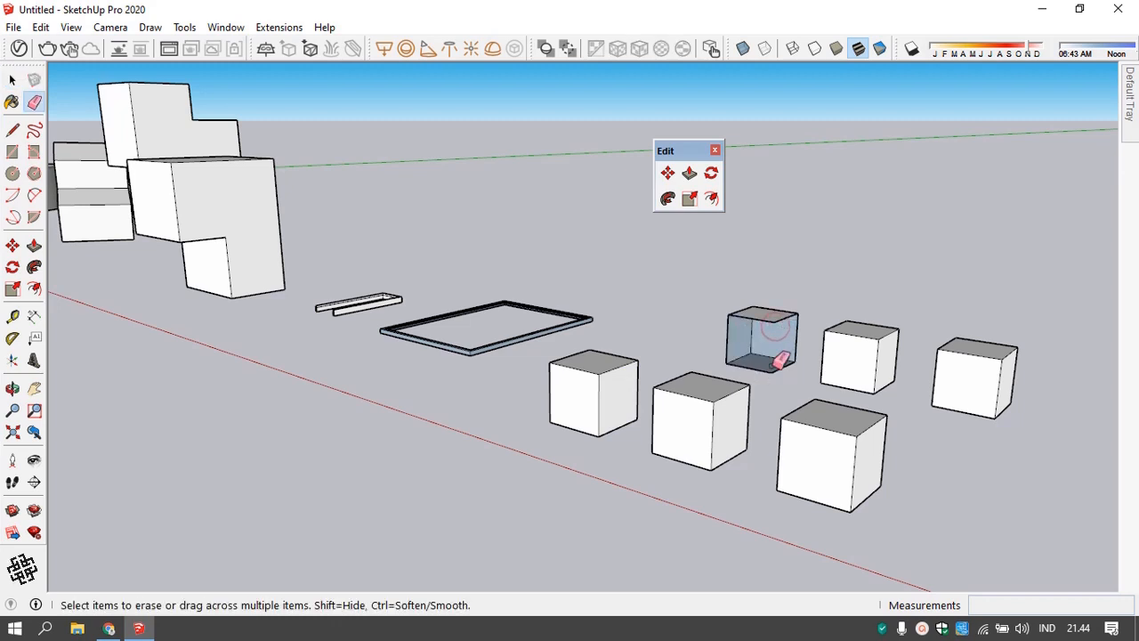
pyautogui.press('space')
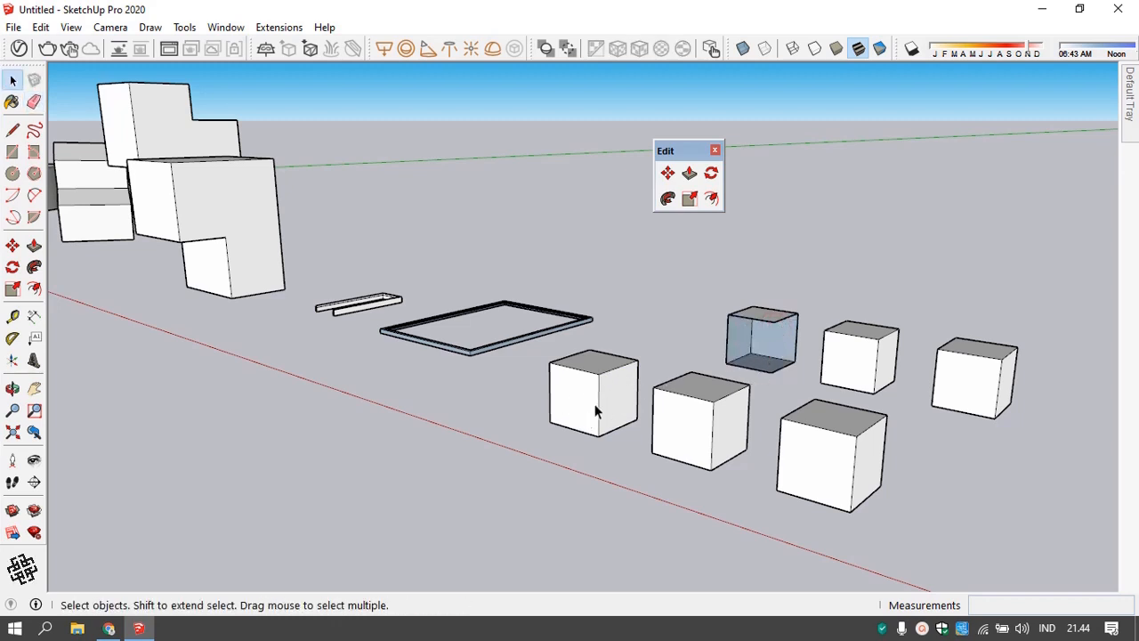
# - Open the back row's grouped cube for editing and draw a horizontal line across the middle of its front face
pyautogui.click(868, 356)
pyautogui.doubleClick(854, 356)
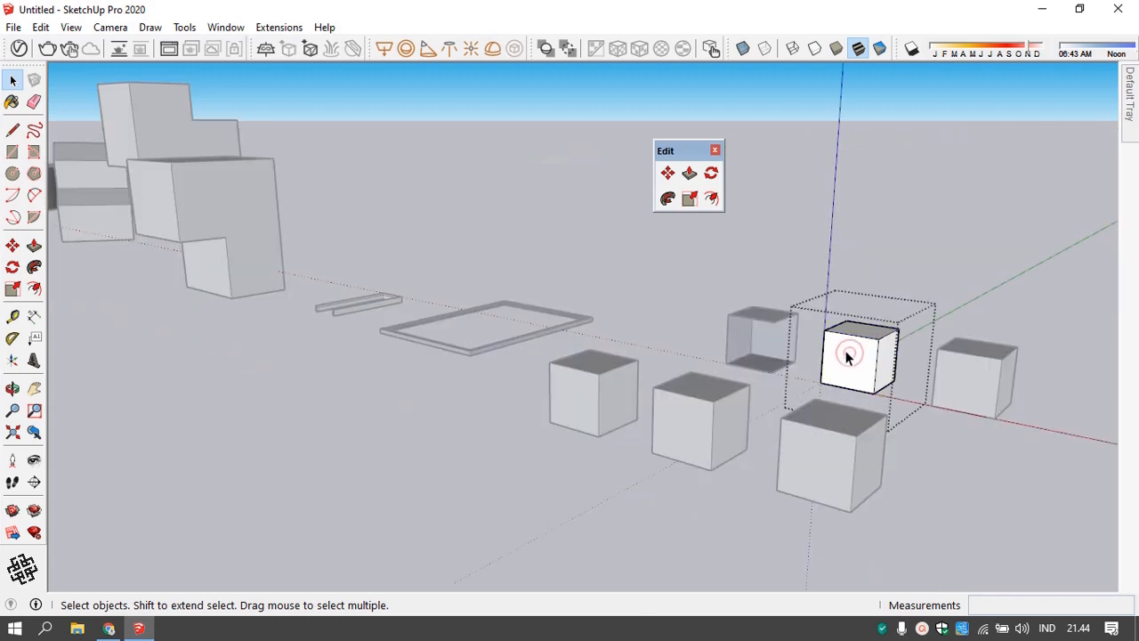
pyautogui.click(851, 359)
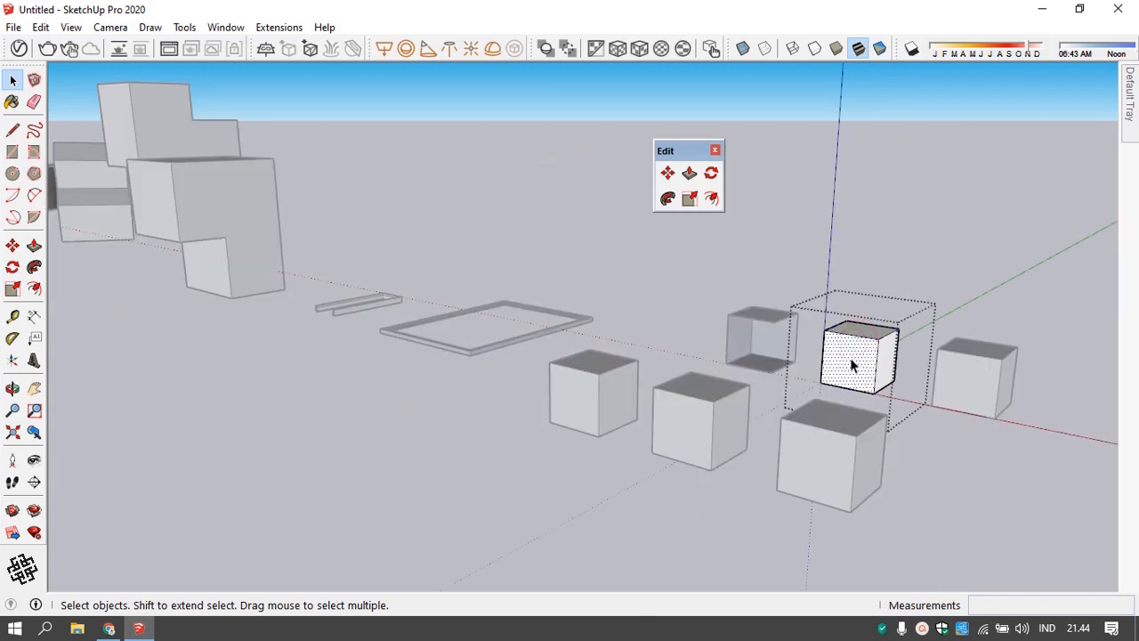
pyautogui.press('l')
pyautogui.click(876, 365)
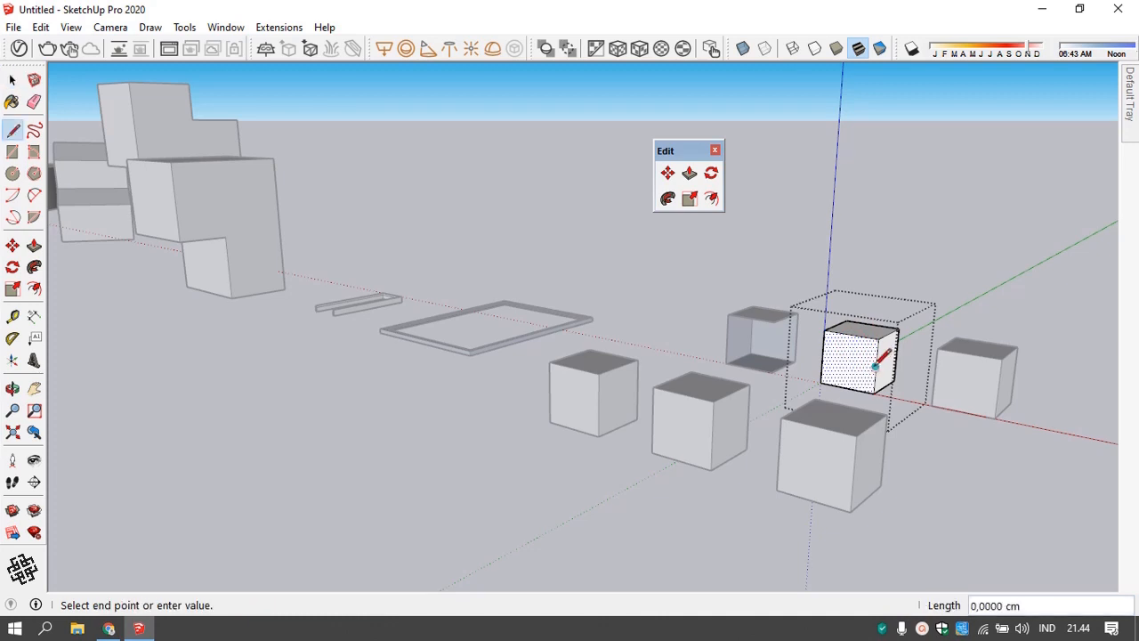
pyautogui.click(824, 359)
# - Pull the lower half of the grouped cube's front face out about 69 cm to form a step, and close the group
pyautogui.press('space')
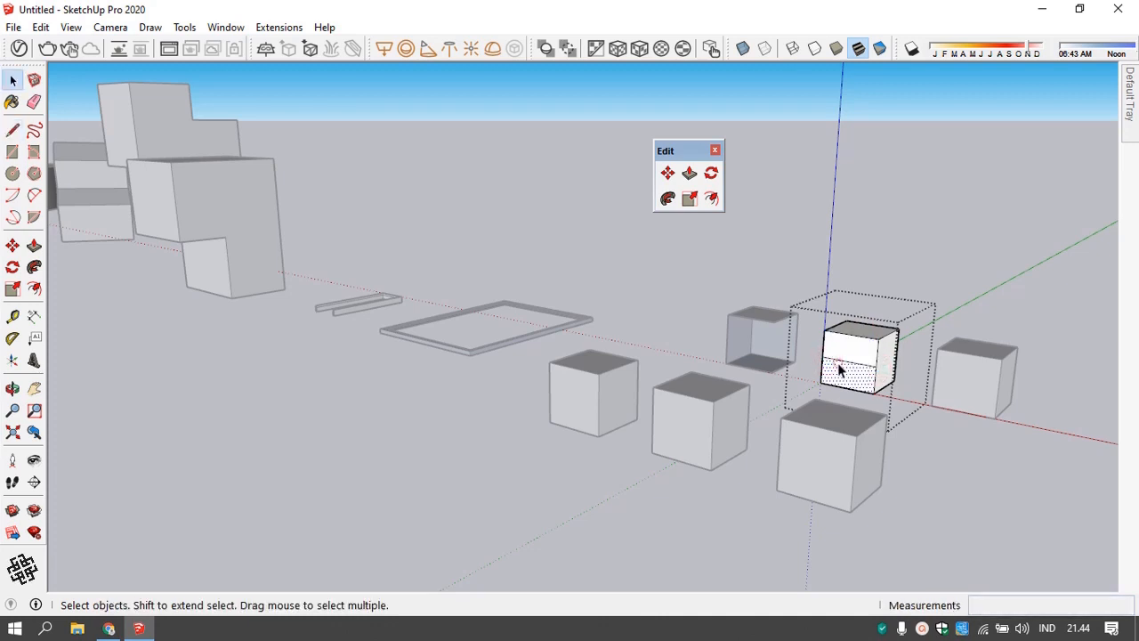
pyautogui.press('p')
pyautogui.moveTo(838, 370); pyautogui.dragTo(821, 376)
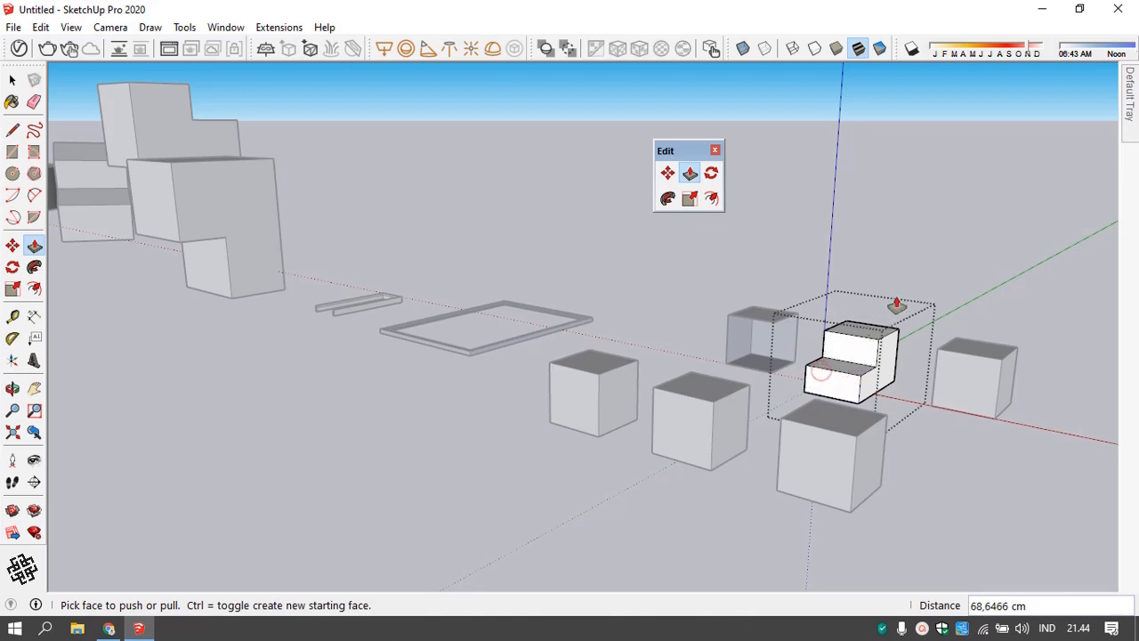
pyautogui.press('space')
pyautogui.click(909, 271)
# - Compare the edited back-row cubes with their front-row originals by selecting the loose, grouped and component cubes in turn
pyautogui.click(699, 409)
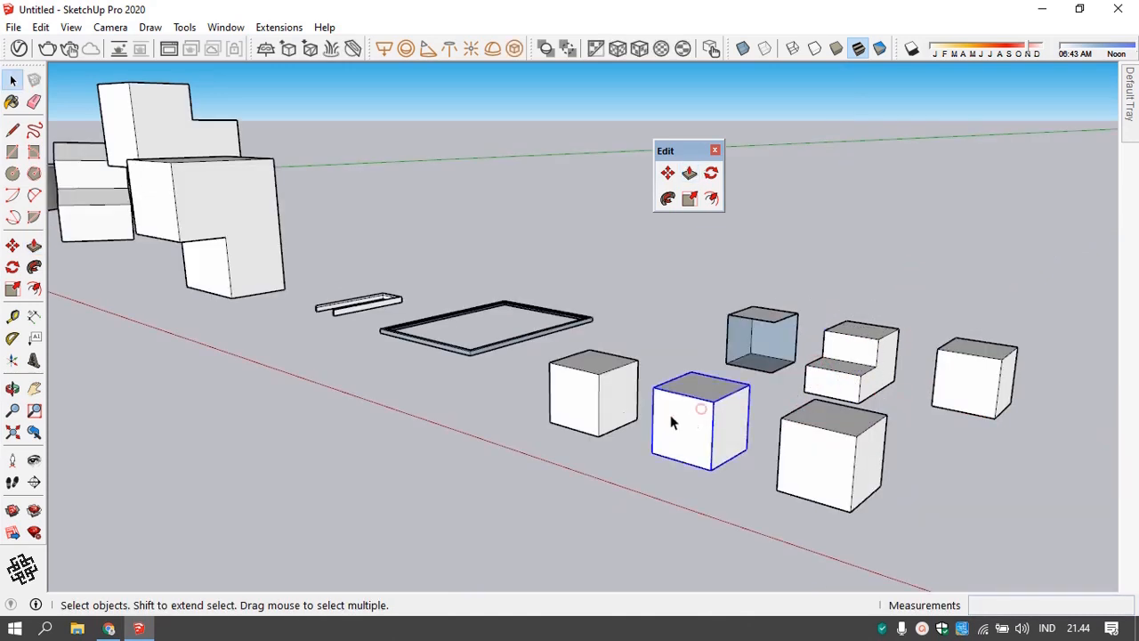
pyautogui.click(599, 395)
pyautogui.click(610, 378)
pyautogui.click(616, 366)
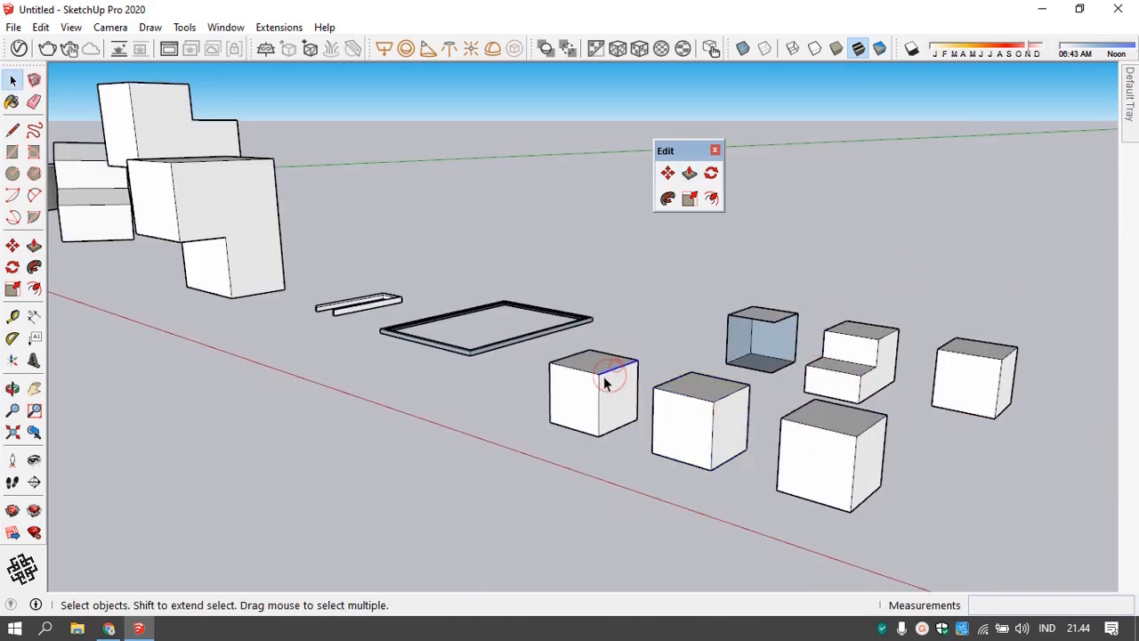
pyautogui.click(604, 384)
pyautogui.click(577, 393)
pyautogui.click(676, 411)
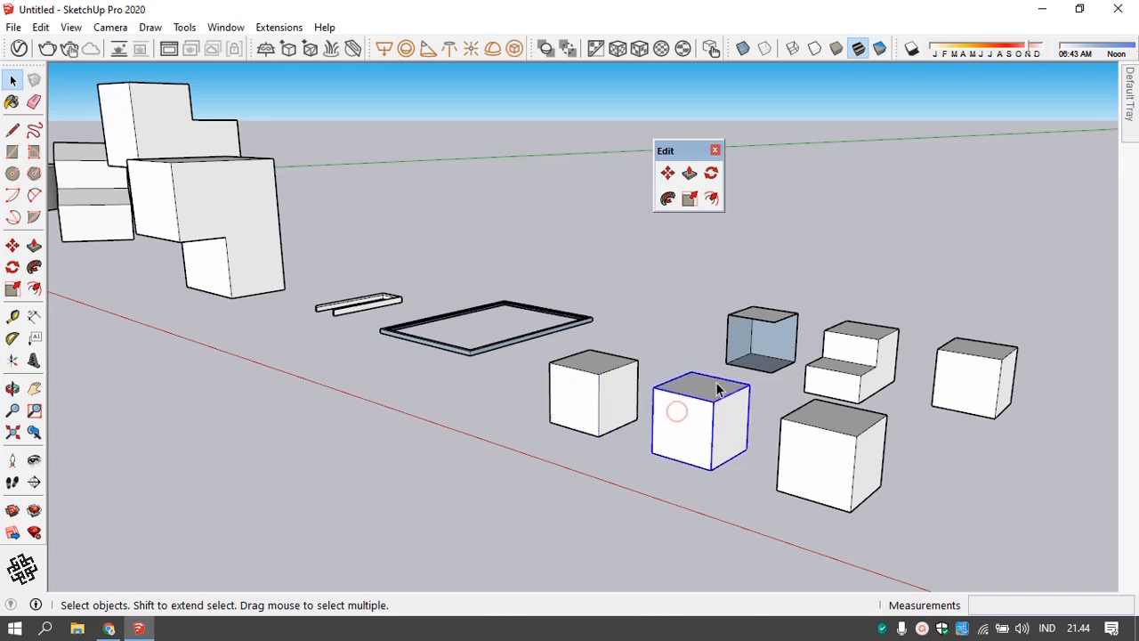
pyautogui.click(830, 338)
pyautogui.click(956, 311)
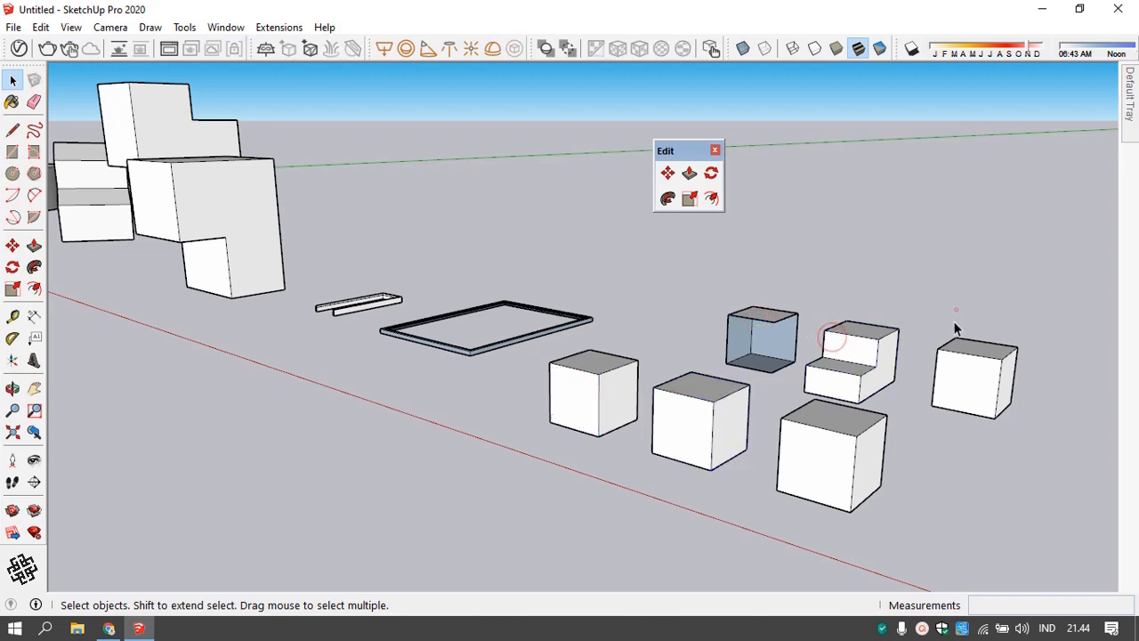
pyautogui.click(983, 374)
pyautogui.click(884, 441)
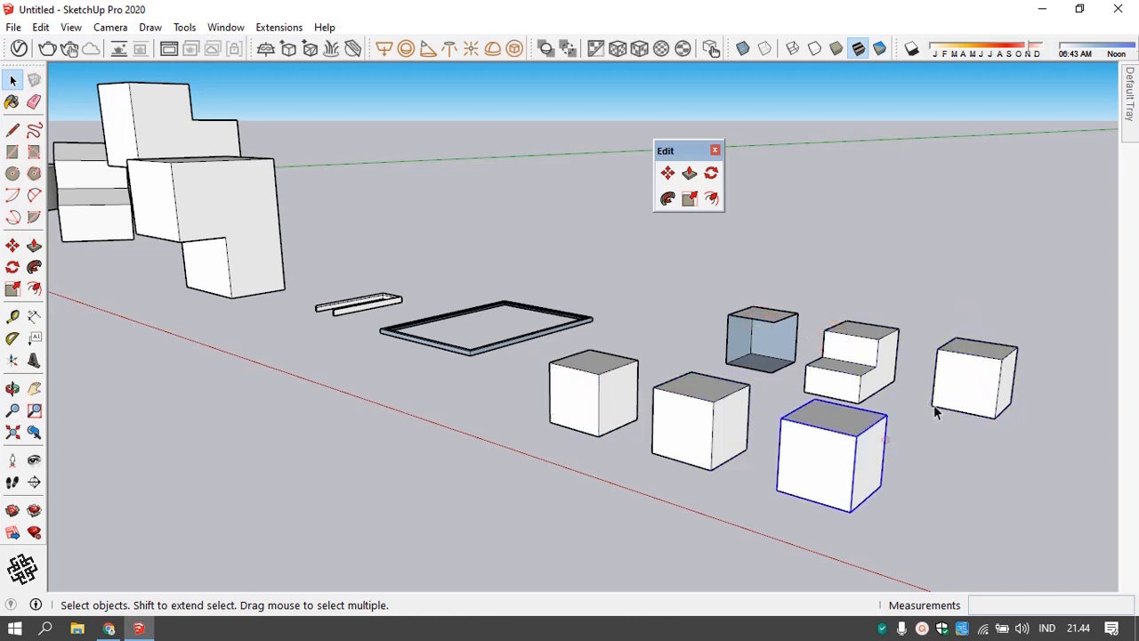
# - Open the back row's component cube for editing and draw a vertical line down the middle of its front face
pyautogui.doubleClick(984, 373)
pyautogui.press('l')
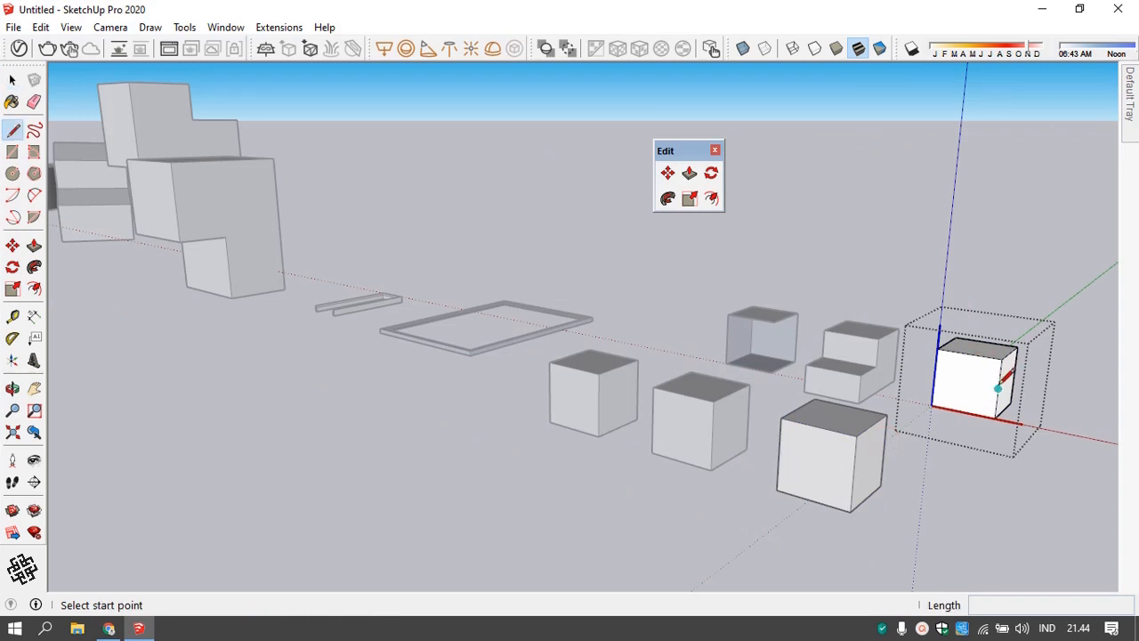
pyautogui.click(969, 352)
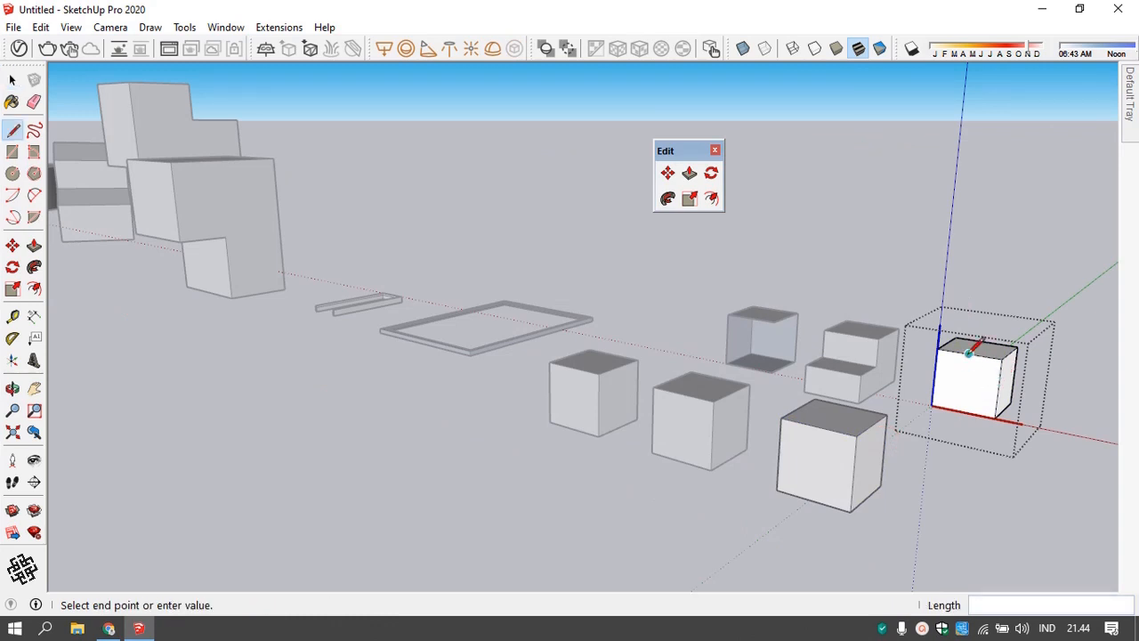
pyautogui.click(962, 412)
# - Pull the left half of the component cube's front face out about 67 cm, and close the component
pyautogui.press('space')
pyautogui.click(951, 388)
pyautogui.press('p')
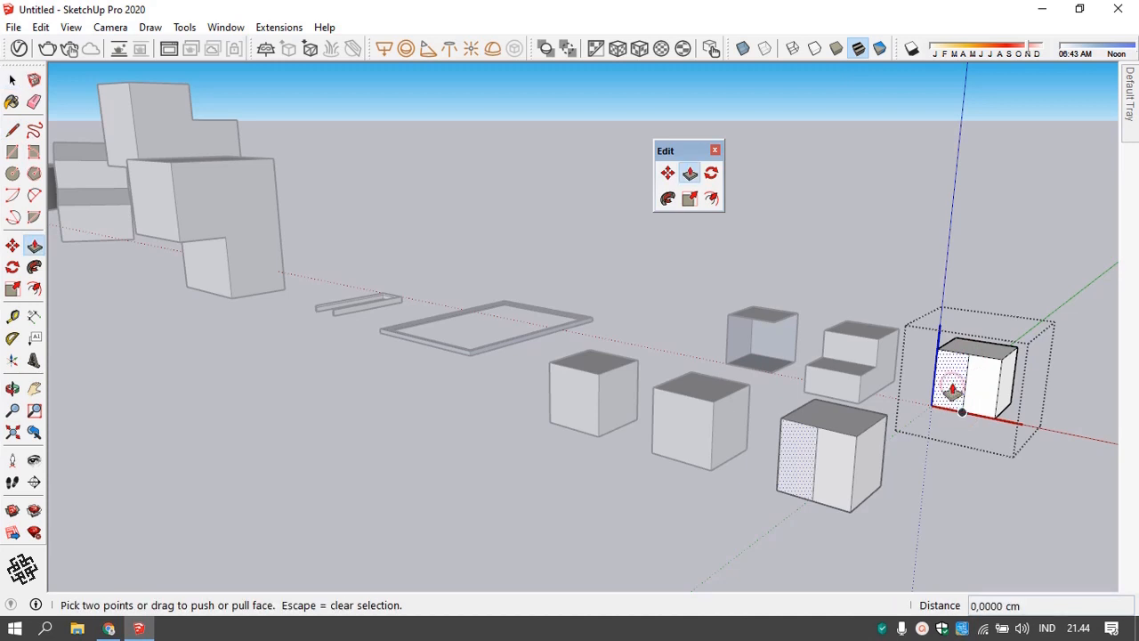
pyautogui.click(947, 388)
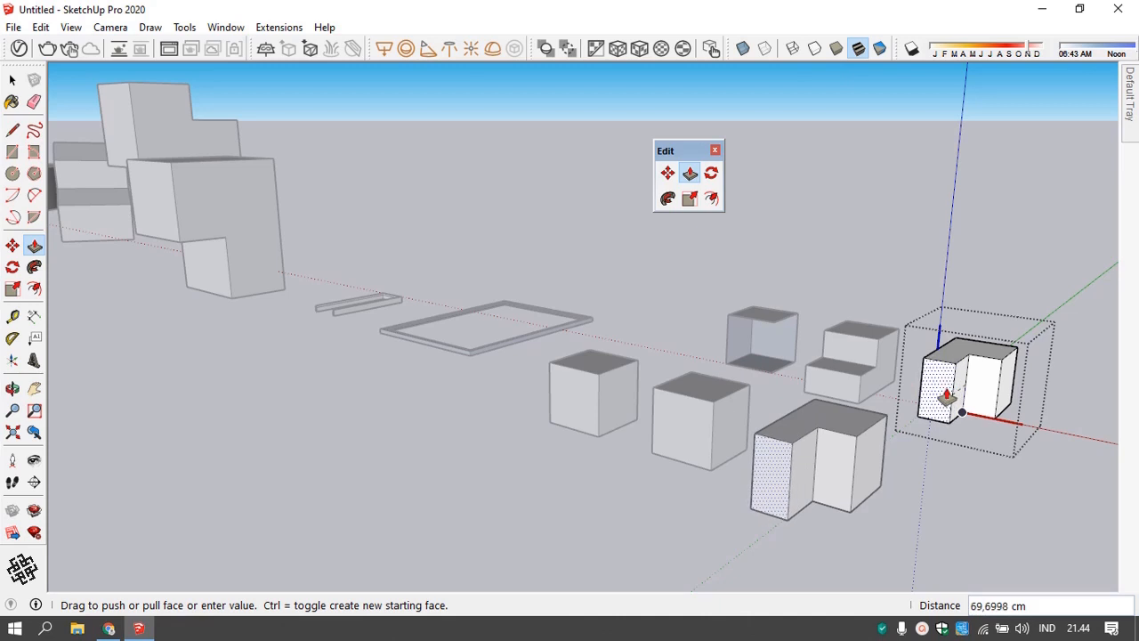
pyautogui.click(946, 396)
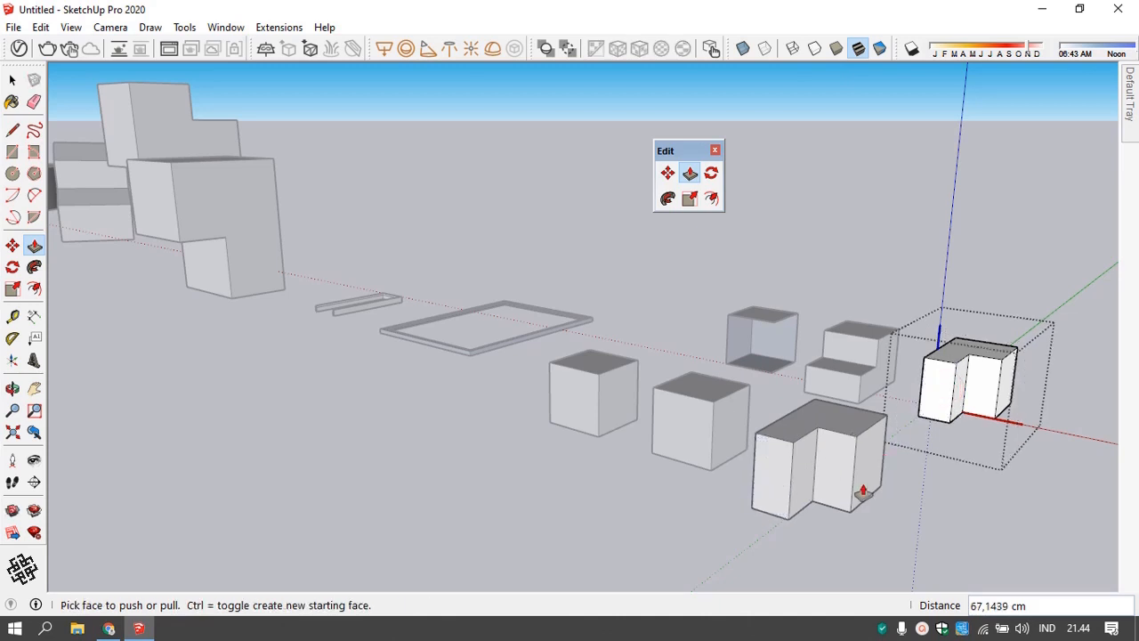
pyautogui.press('space')
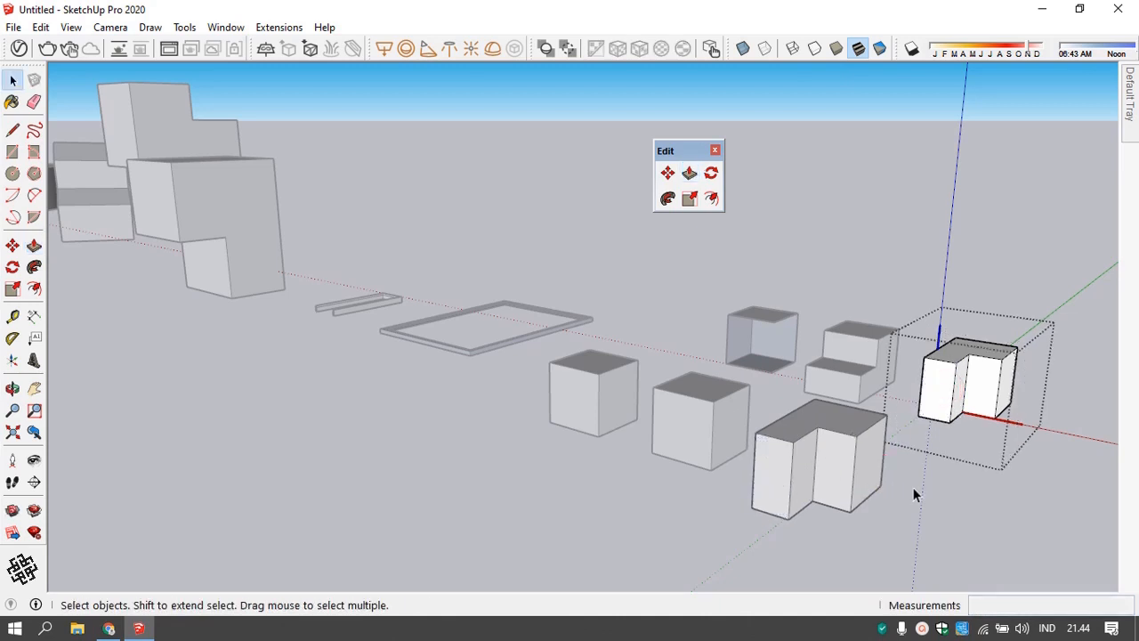
pyautogui.click(972, 552)
# - Compare the editing contexts of the back row's component and grouped solids by opening and closing each in turn
pyautogui.doubleClick(950, 389)
pyautogui.click(951, 245)
pyautogui.doubleClick(862, 352)
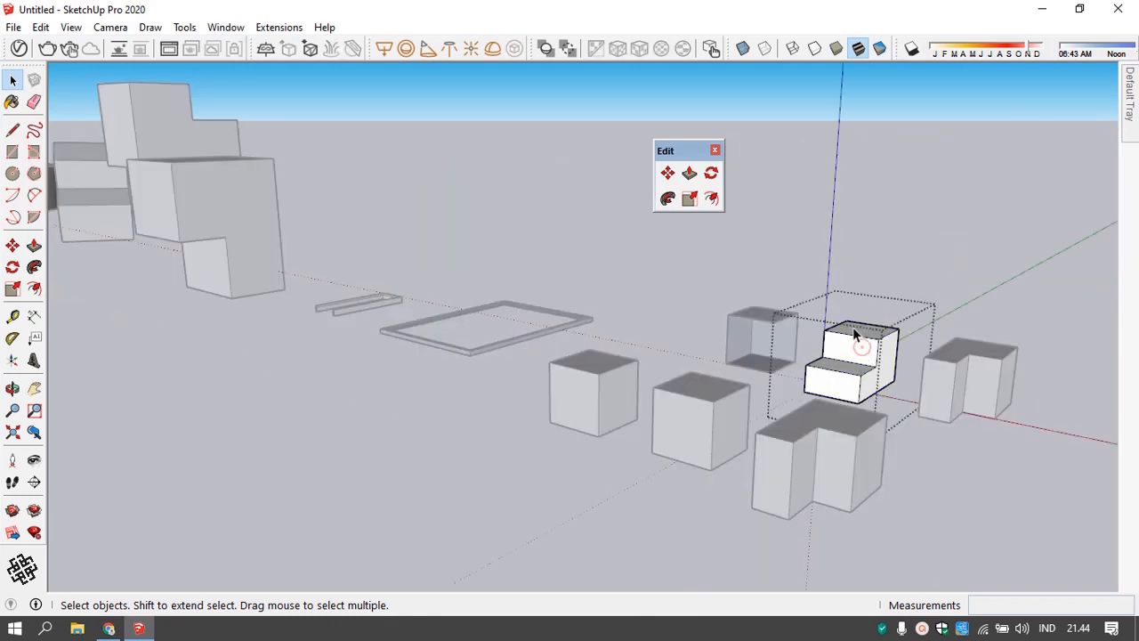
pyautogui.click(920, 211)
pyautogui.doubleClick(857, 355)
pyautogui.click(1003, 256)
# - Reopen the back-row component and draw a diagonal about 112 cm long from lower left to upper right across its recessed front face
pyautogui.doubleClick(949, 375)
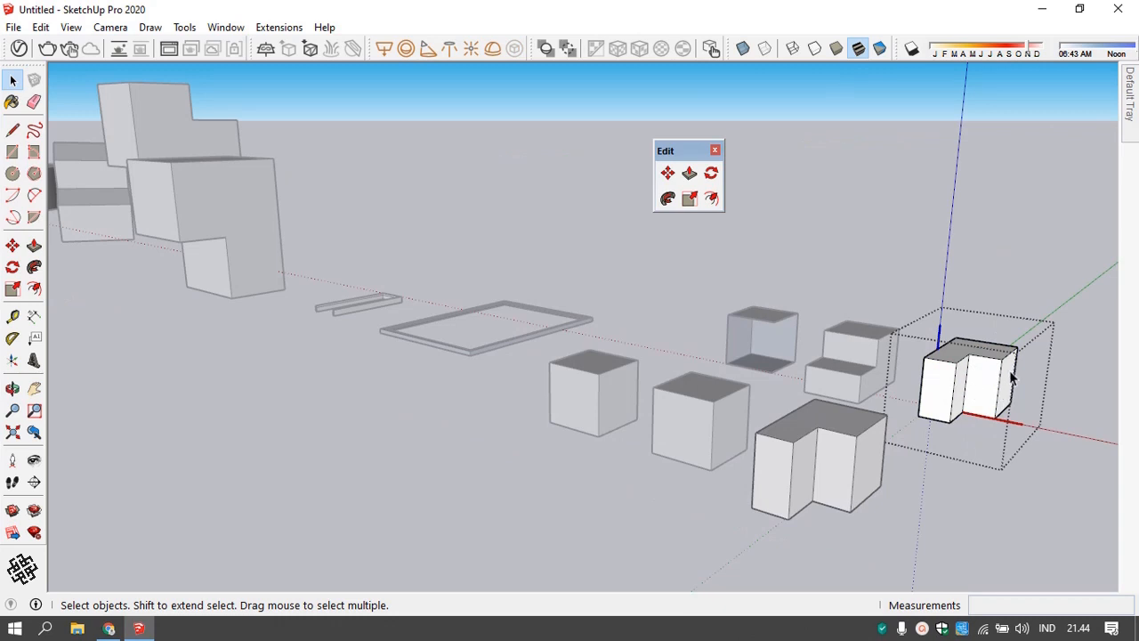
pyautogui.press('l')
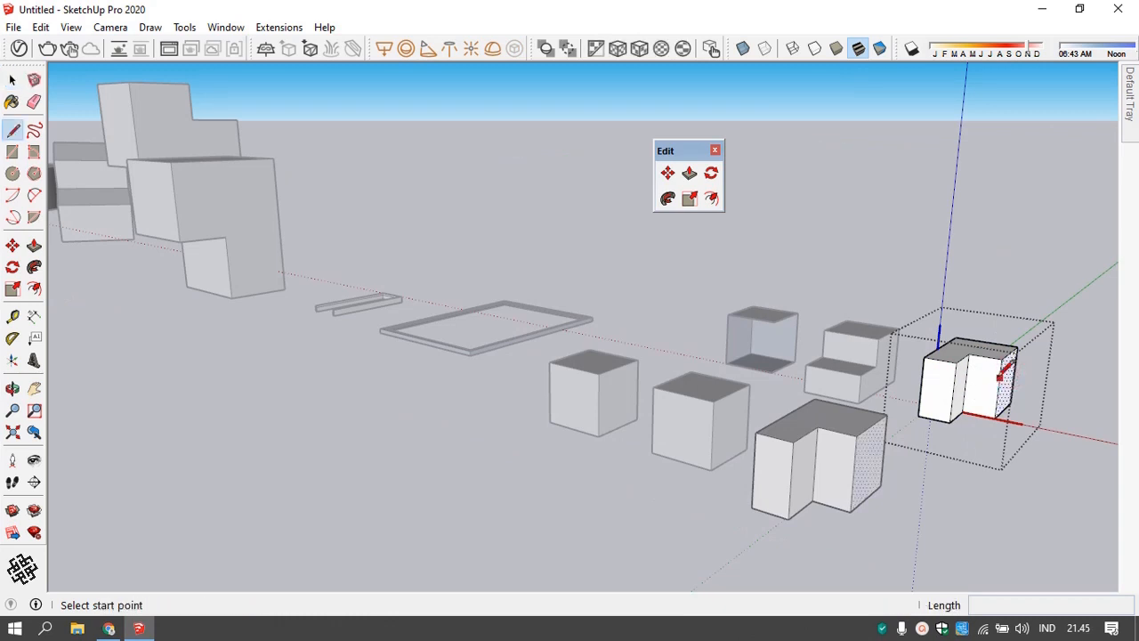
pyautogui.click(978, 414)
pyautogui.click(1004, 359)
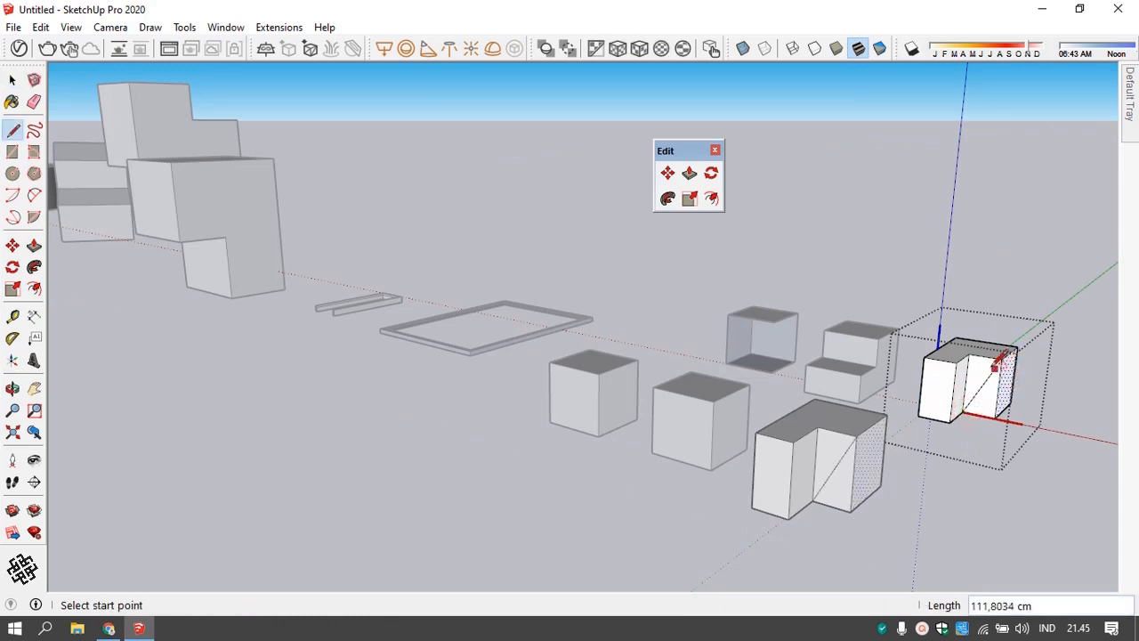
pyautogui.press('space')
pyautogui.click(986, 405)
pyautogui.press('p')
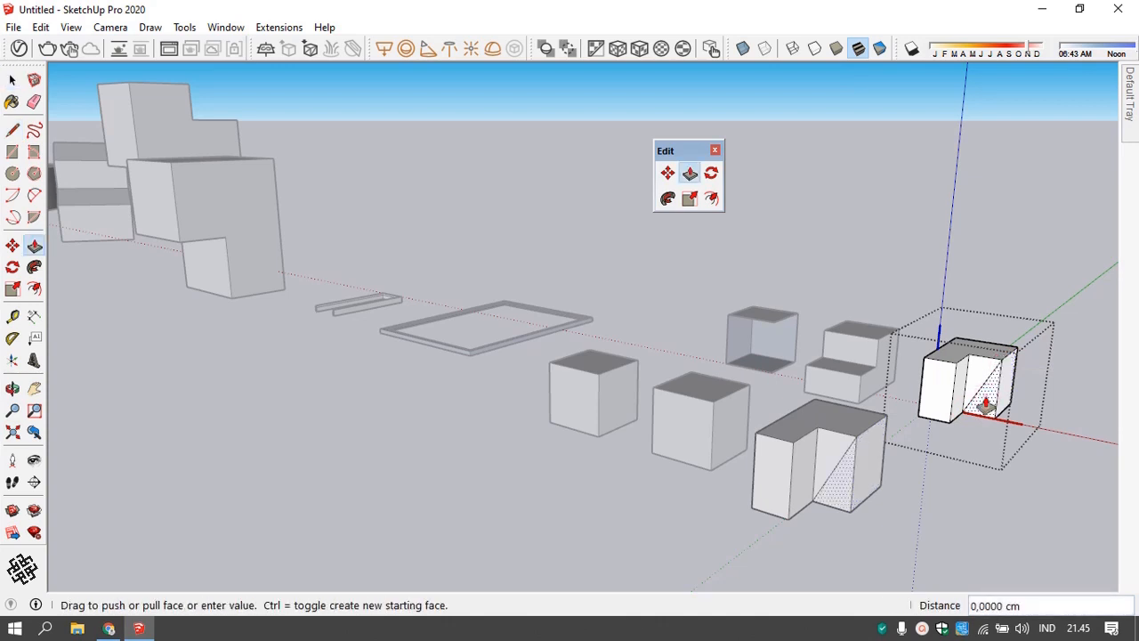
pyautogui.press('space')
# - Pull the upper triangle of the recessed face out about 67 cm, flush with the projecting half, and close the component
pyautogui.click(979, 377)
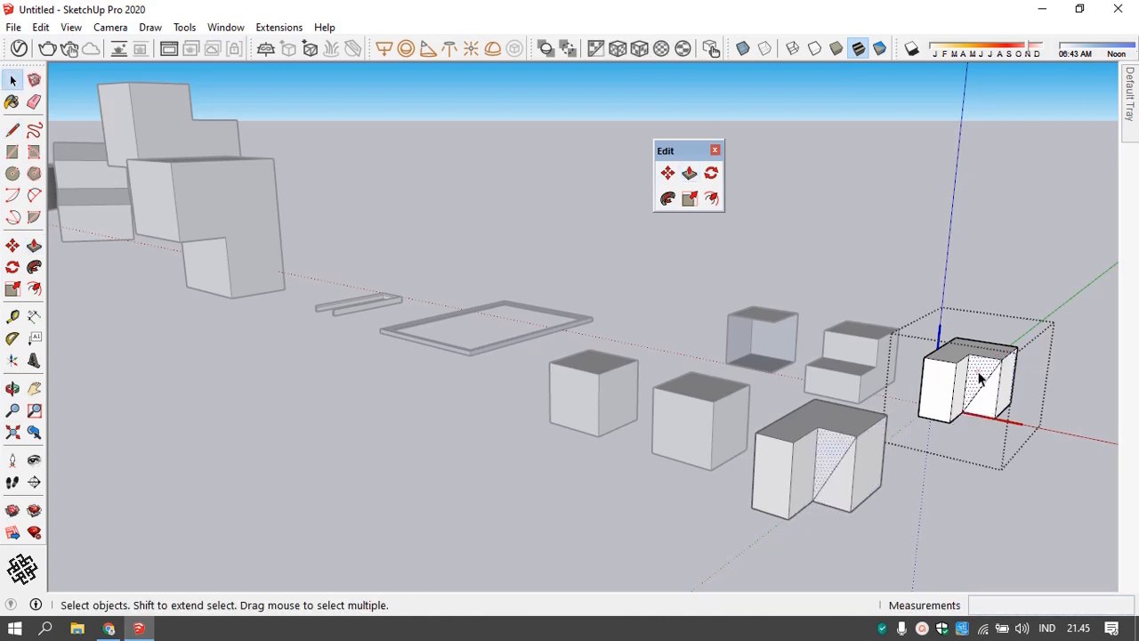
pyautogui.press('p')
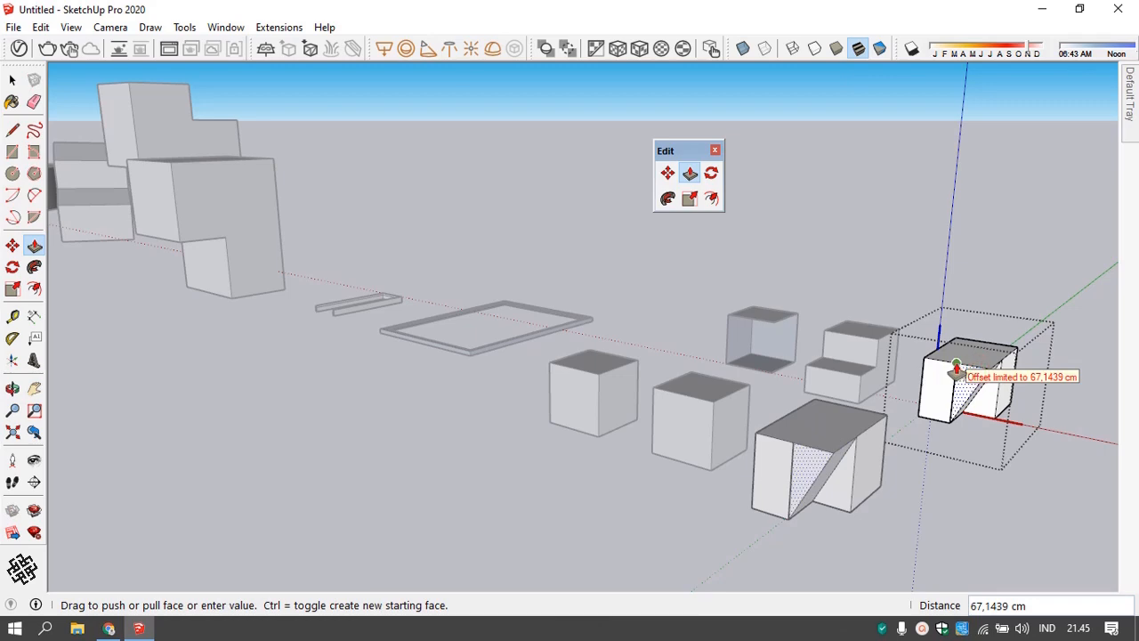
pyautogui.click(955, 372)
pyautogui.press('space')
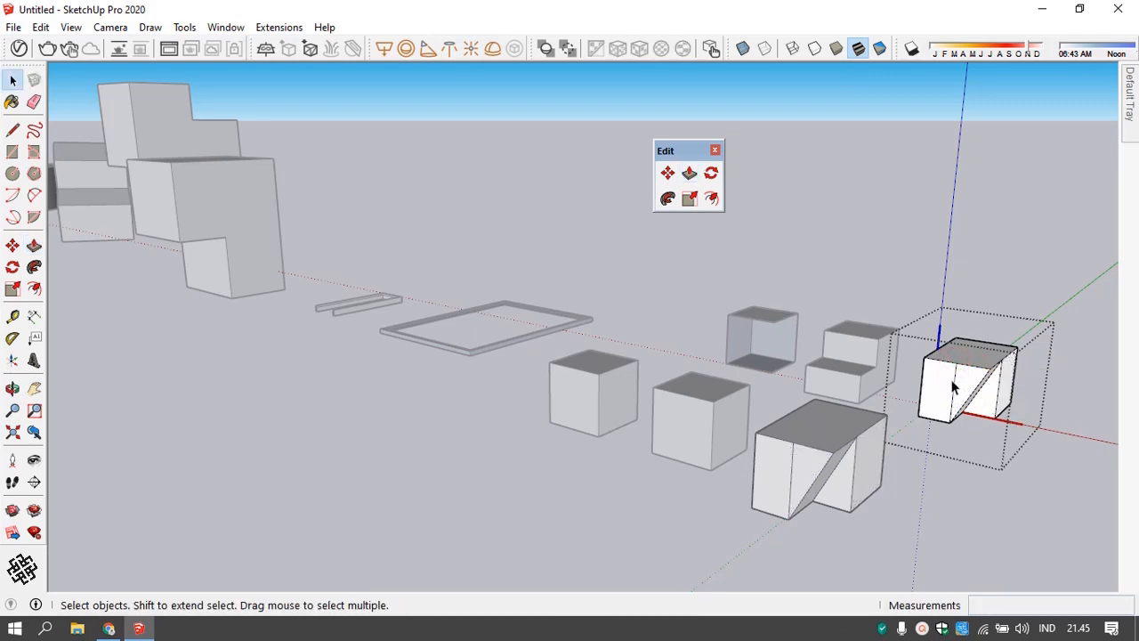
pyautogui.scroll(-2, 919, 402)
pyautogui.click(903, 268)
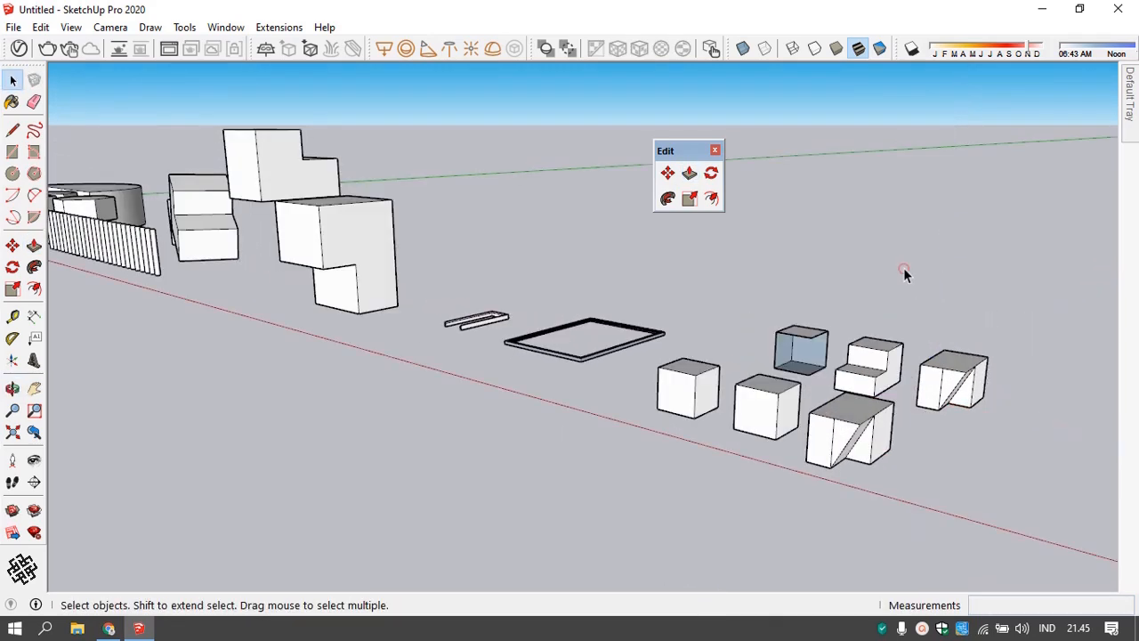
# - Scale the back-row component with the diagonal cut uniformly from an upper corner grip by a factor of 5
pyautogui.scroll(-3, 817, 320)
pyautogui.moveTo(792, 358); pyautogui.dragTo(796, 423, button='middle')
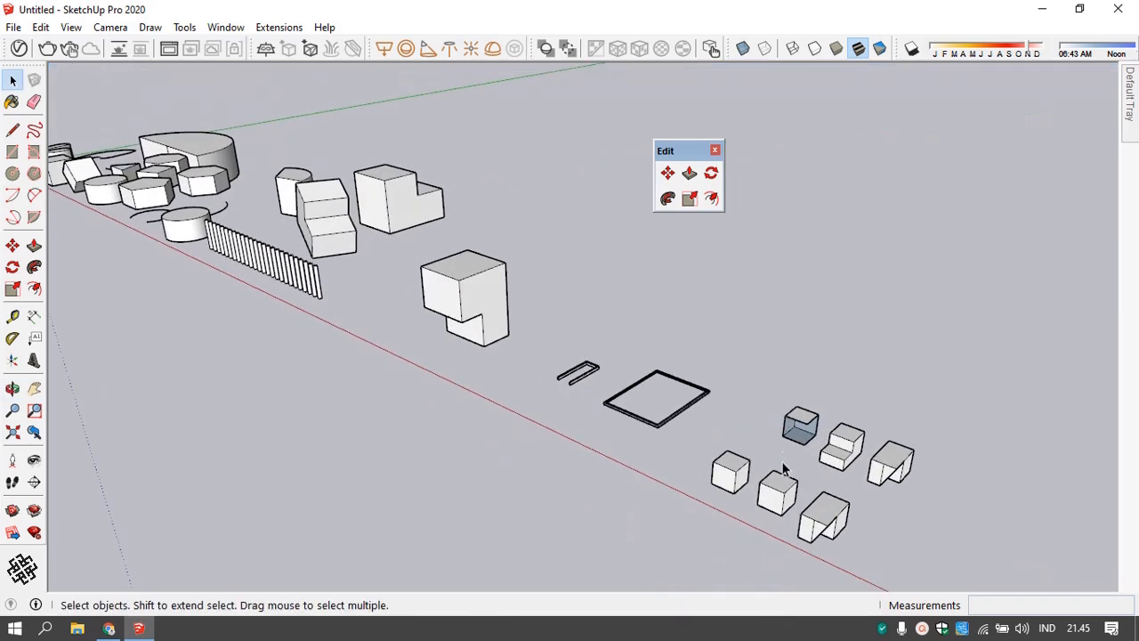
pyautogui.scroll(1, 760, 505)
pyautogui.scroll(3, 725, 323)
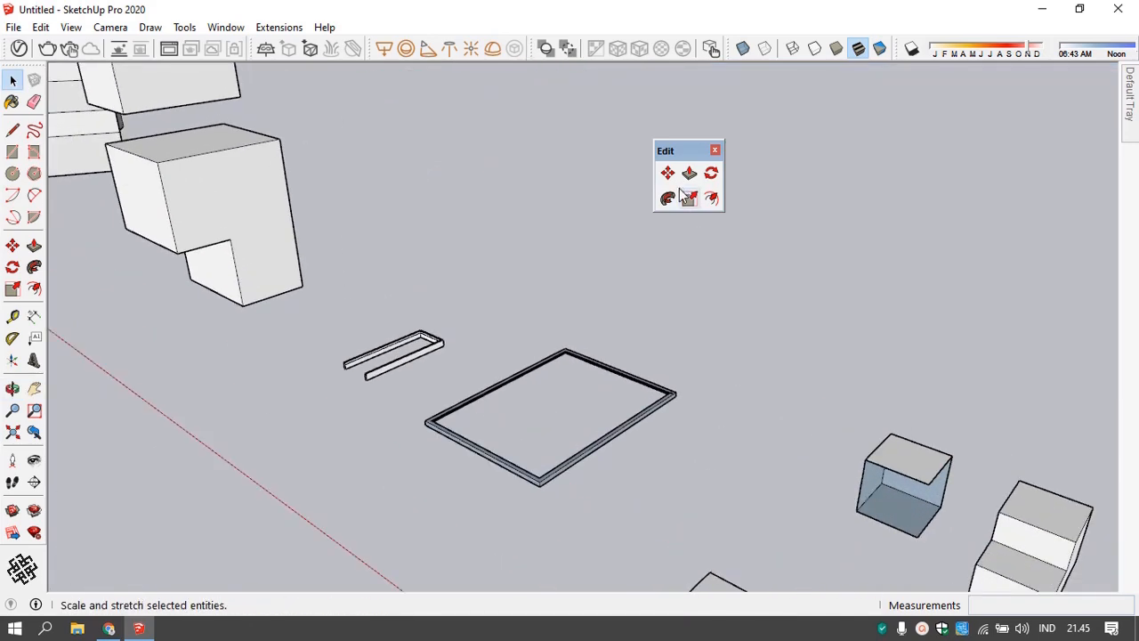
pyautogui.scroll(-1, 703, 303)
pyautogui.scroll(-2, 702, 303)
pyautogui.scroll(3, 946, 504)
pyautogui.moveTo(946, 504); pyautogui.dragTo(828, 445, button='middle')
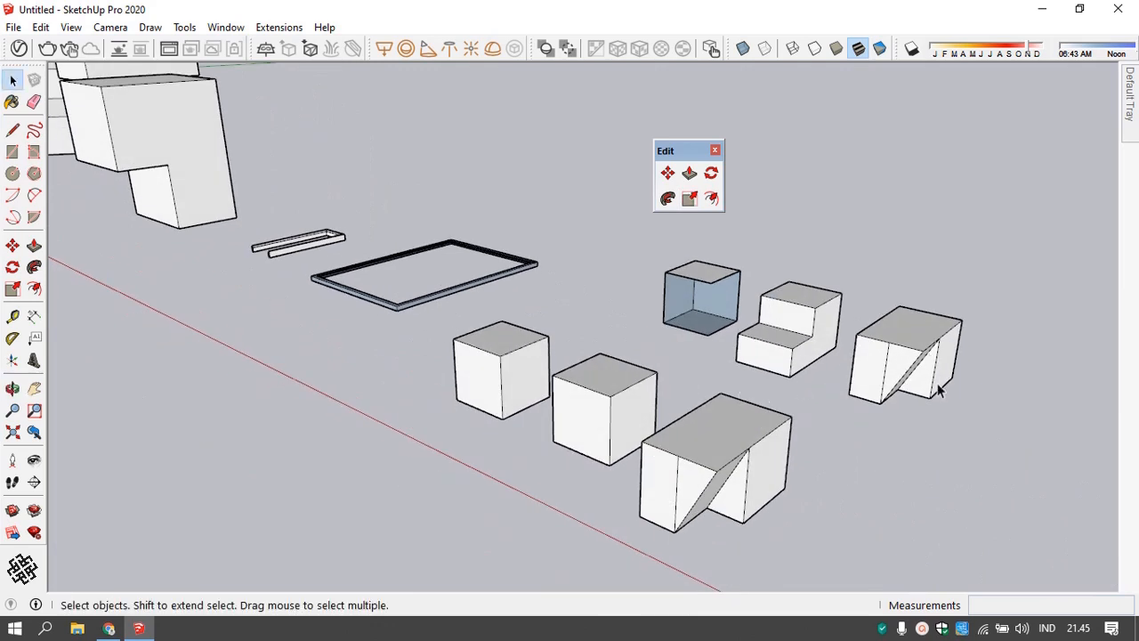
pyautogui.click(691, 201)
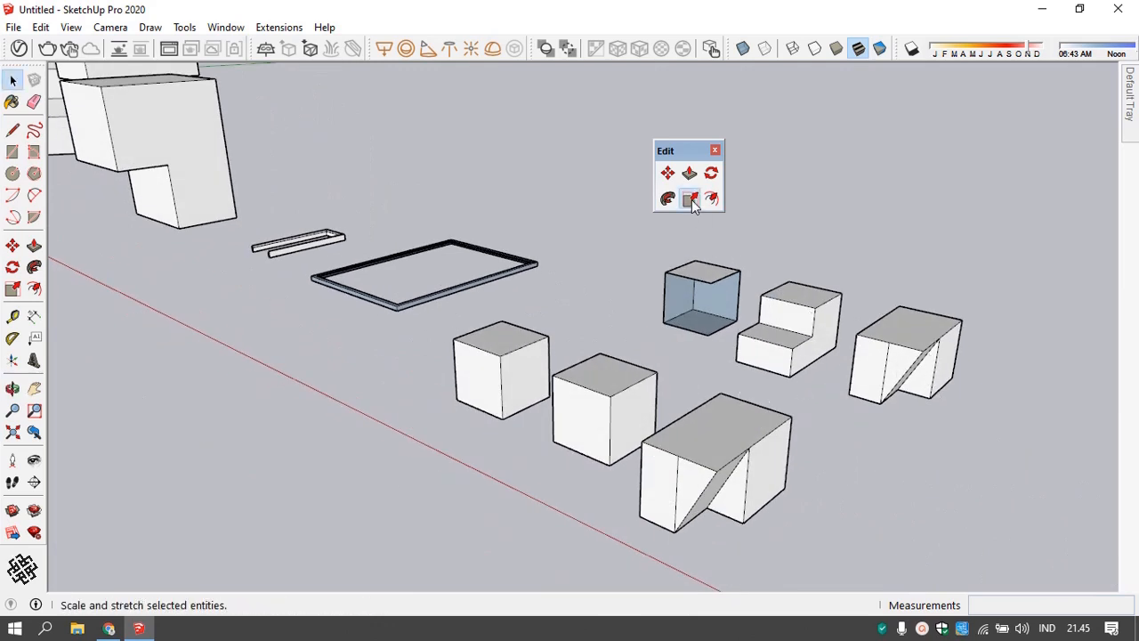
pyautogui.click(919, 356)
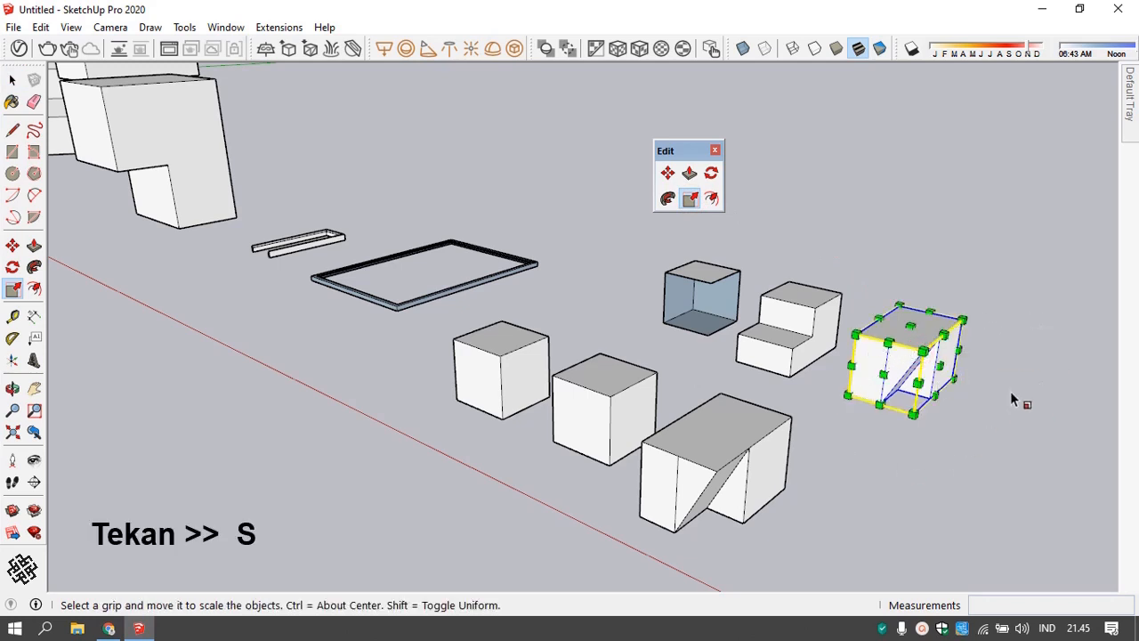
pyautogui.click(970, 317)
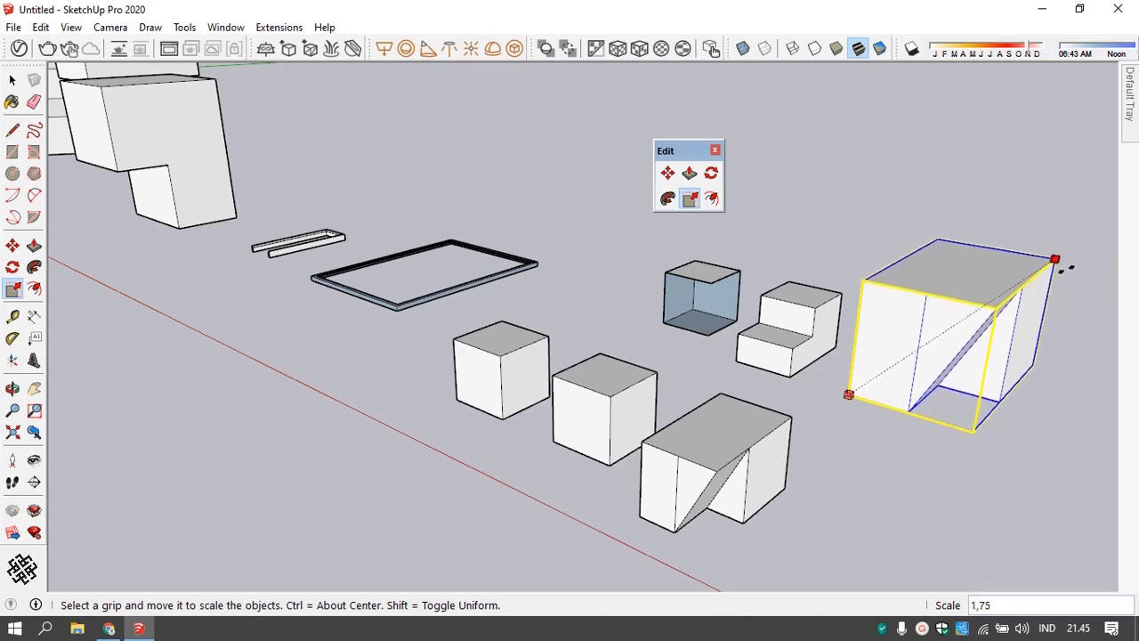
pyautogui.write('5')
pyautogui.press('Return')
# - Stretch the enlarged component along the red axis by about 1.12, and reduce its height slightly with its other edge and face grips
pyautogui.scroll(-4, 815, 325)
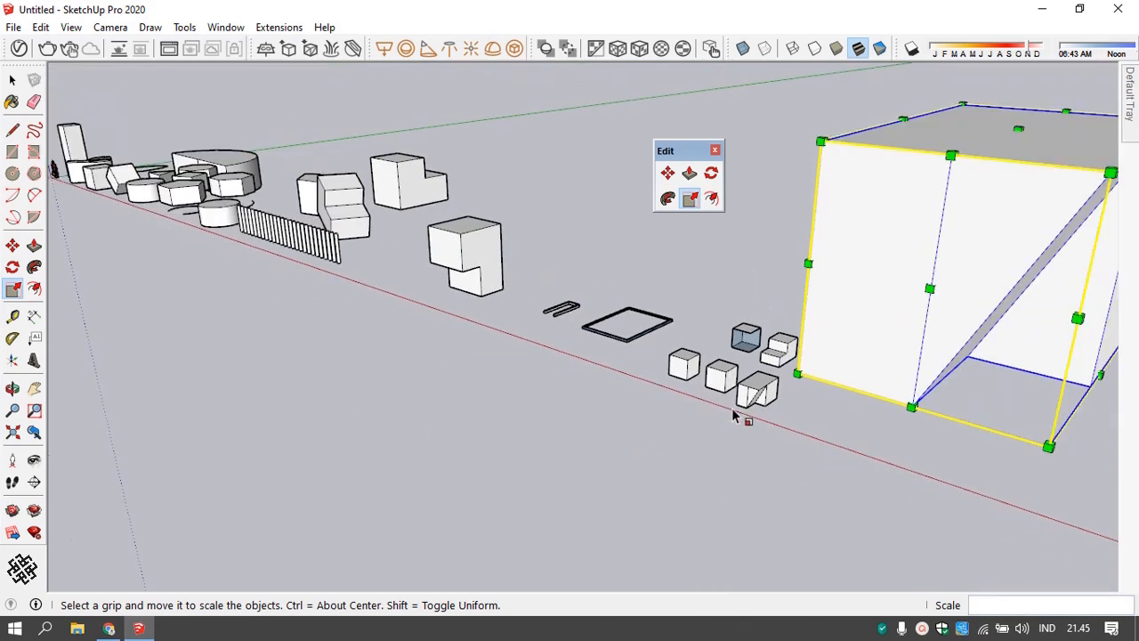
pyautogui.scroll(-1, 735, 415)
pyautogui.scroll(-1, 890, 365)
pyautogui.scroll(2, 1015, 267)
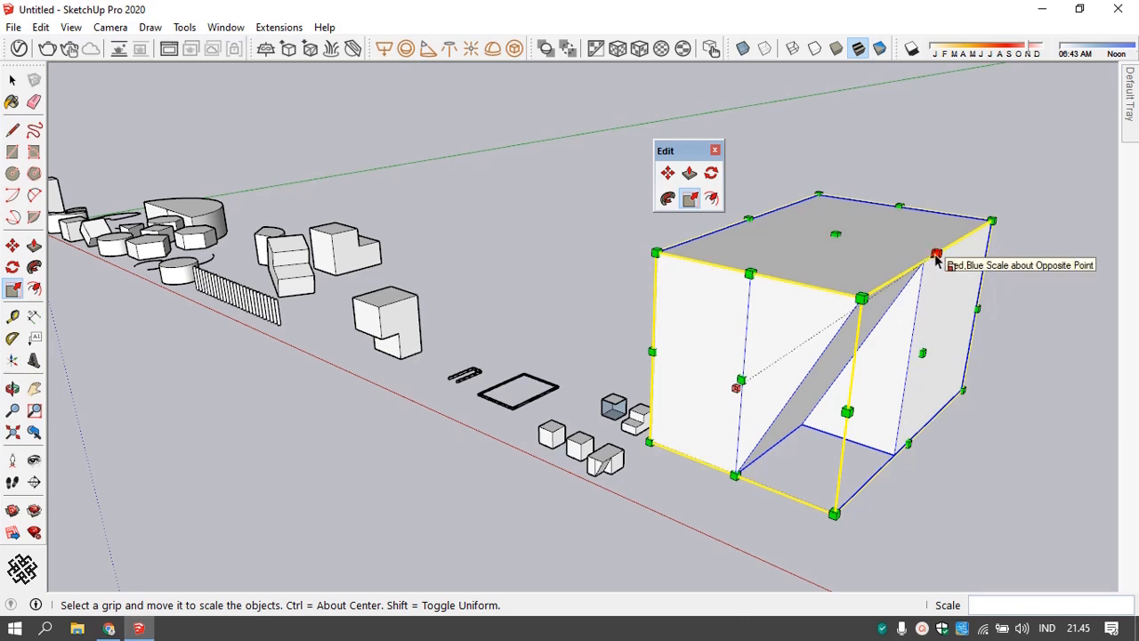
pyautogui.moveTo(936, 258); pyautogui.dragTo(963, 258)
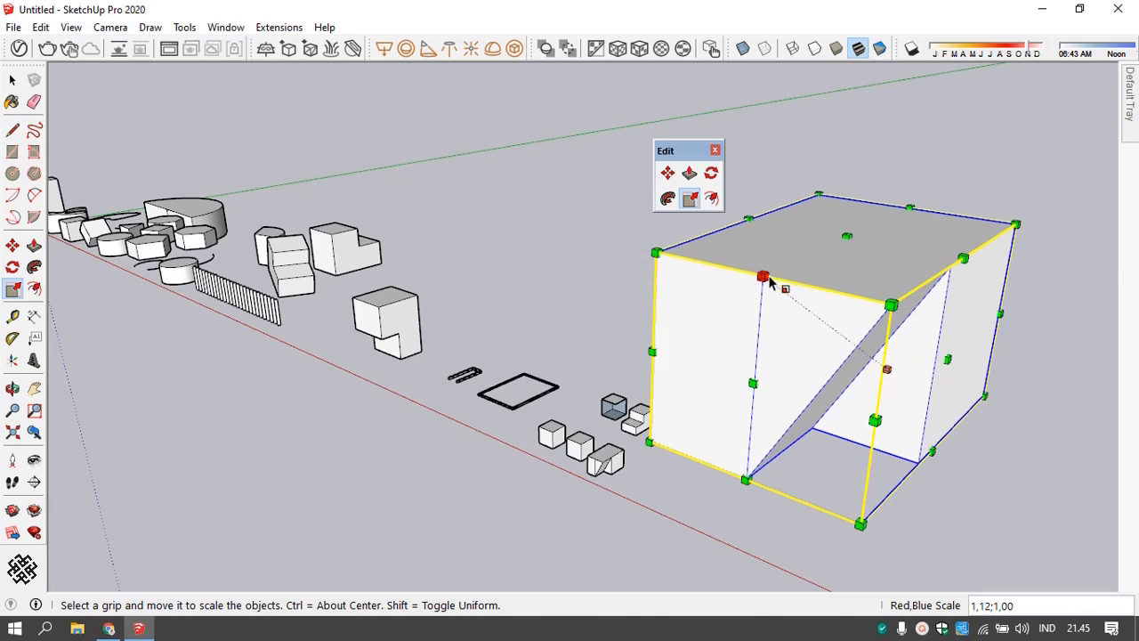
pyautogui.moveTo(753, 383); pyautogui.dragTo(876, 340)
pyautogui.moveTo(859, 364); pyautogui.dragTo(781, 418)
pyautogui.moveTo(947, 363)
pyautogui.mouseDown()
pyautogui.moveTo(841, 342)
pyautogui.moveTo(947, 372)
pyautogui.mouseUp()
pyautogui.moveTo(826, 417)
pyautogui.mouseDown()
pyautogui.moveTo(837, 363)
pyautogui.moveTo(850, 414)
pyautogui.moveTo(824, 426)
pyautogui.mouseUp()
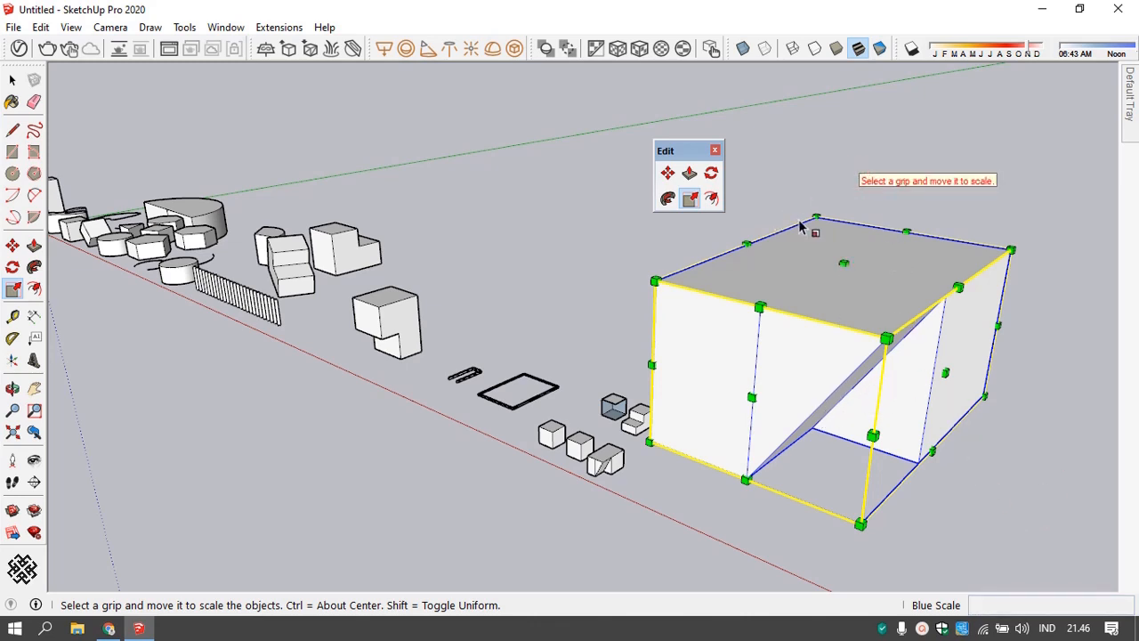
# - Shrink the enlarged component from its far upper corner to about the size of the neighbouring solids, and deselect it
pyautogui.moveTo(1010, 251); pyautogui.dragTo(707, 437)
pyautogui.press('space')
pyautogui.click(721, 450)
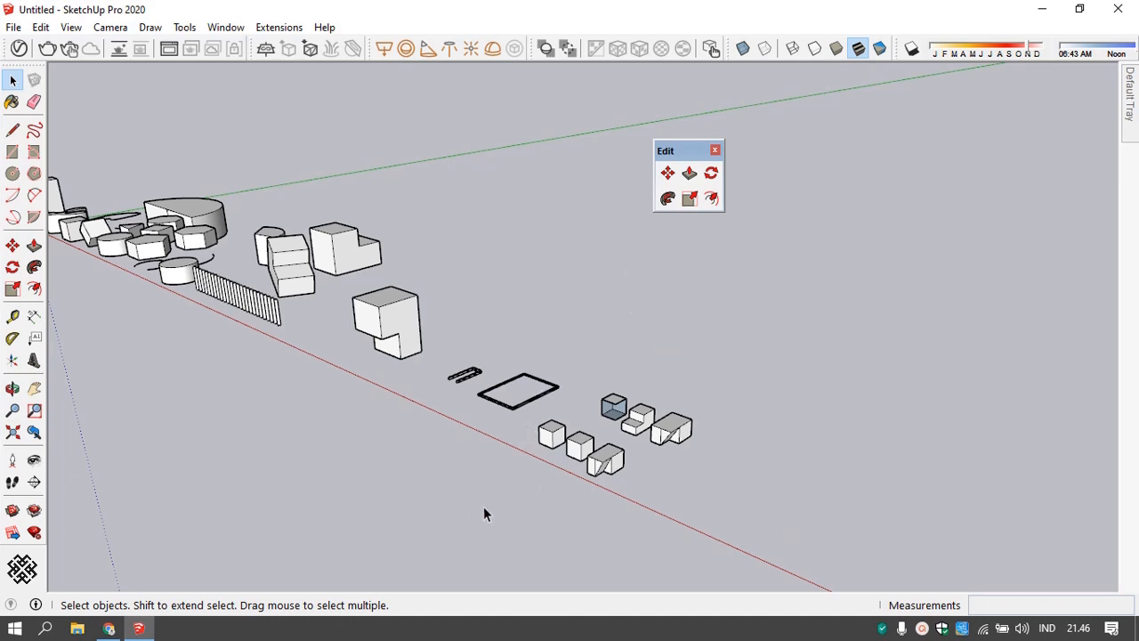
# - Open the notched block near the rectangular frame for editing and offset its top face's outline slightly outward
pyautogui.scroll(5, 351, 285)
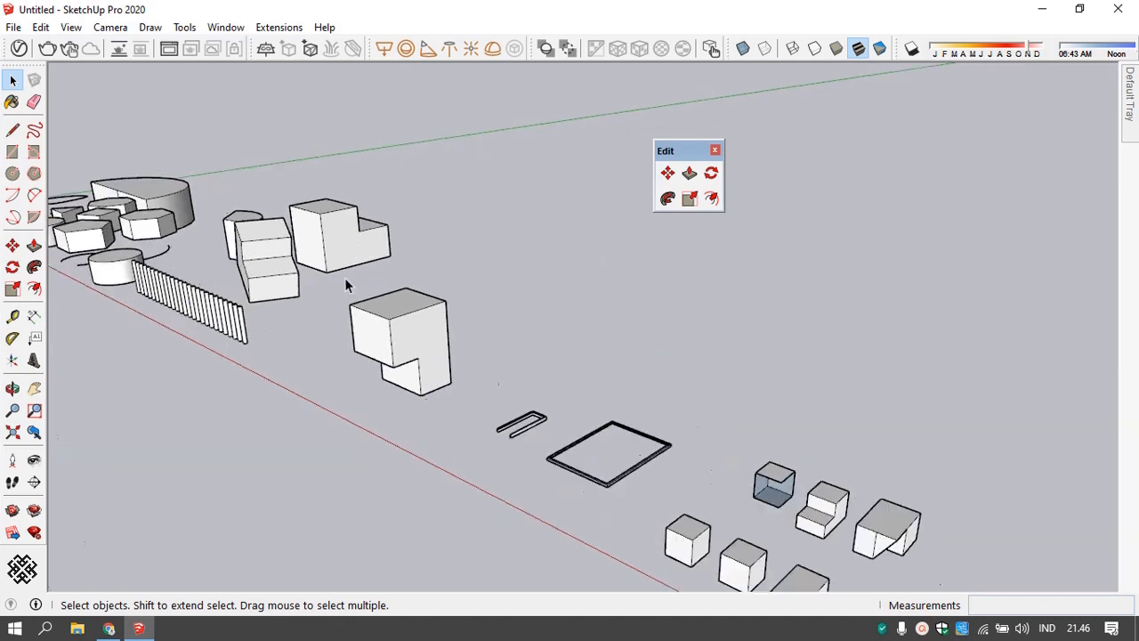
pyautogui.moveTo(359, 312); pyautogui.dragTo(463, 374, button='middle')
pyautogui.scroll(-5, 415, 343)
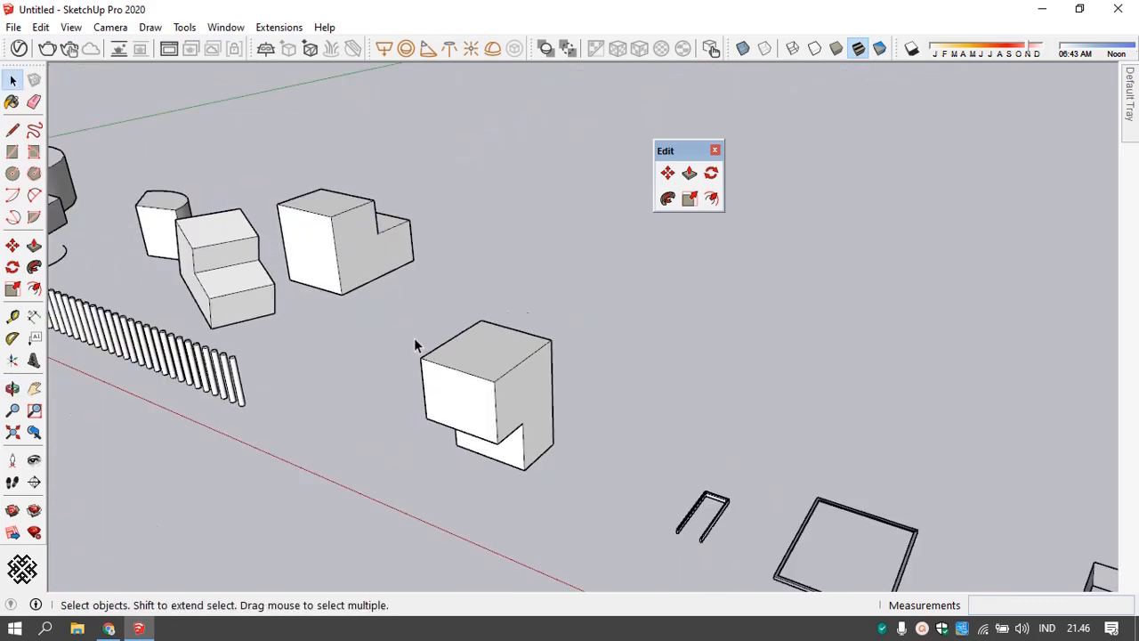
pyautogui.scroll(4, 471, 349)
pyautogui.press('f')
pyautogui.press('space')
pyautogui.click(469, 360)
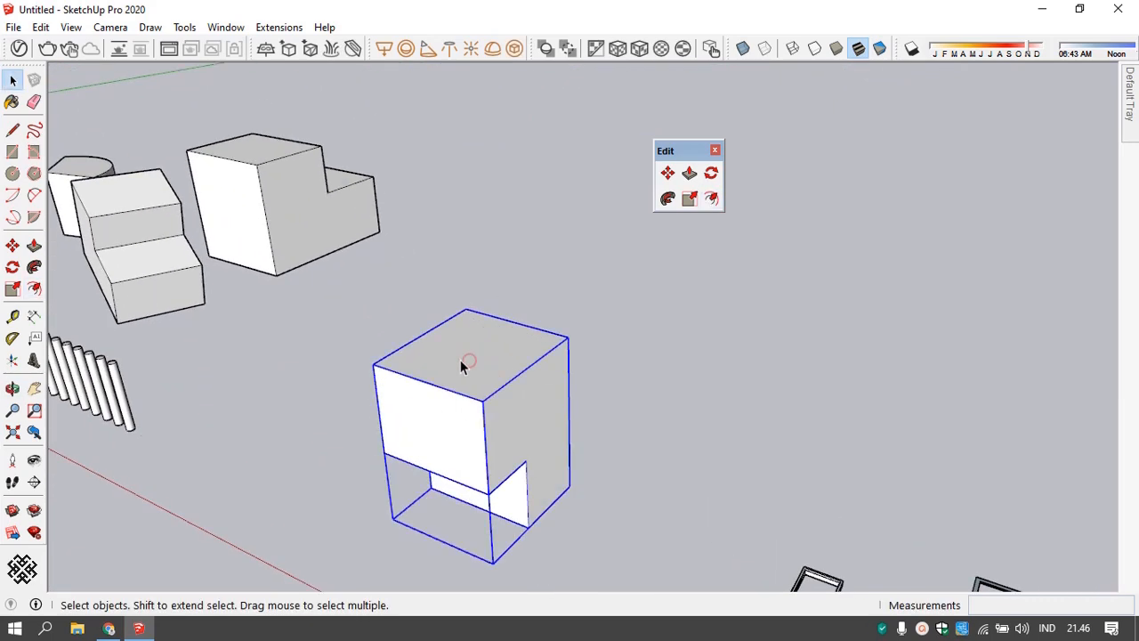
pyautogui.doubleClick(462, 365)
pyautogui.press('f')
pyautogui.click(470, 361)
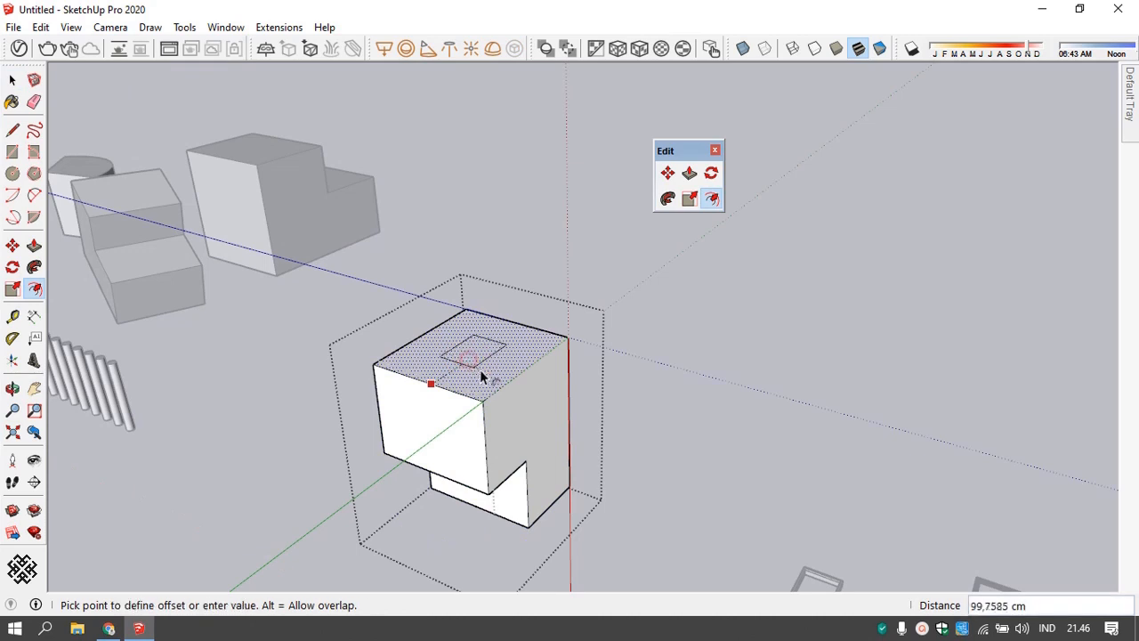
pyautogui.click(521, 445)
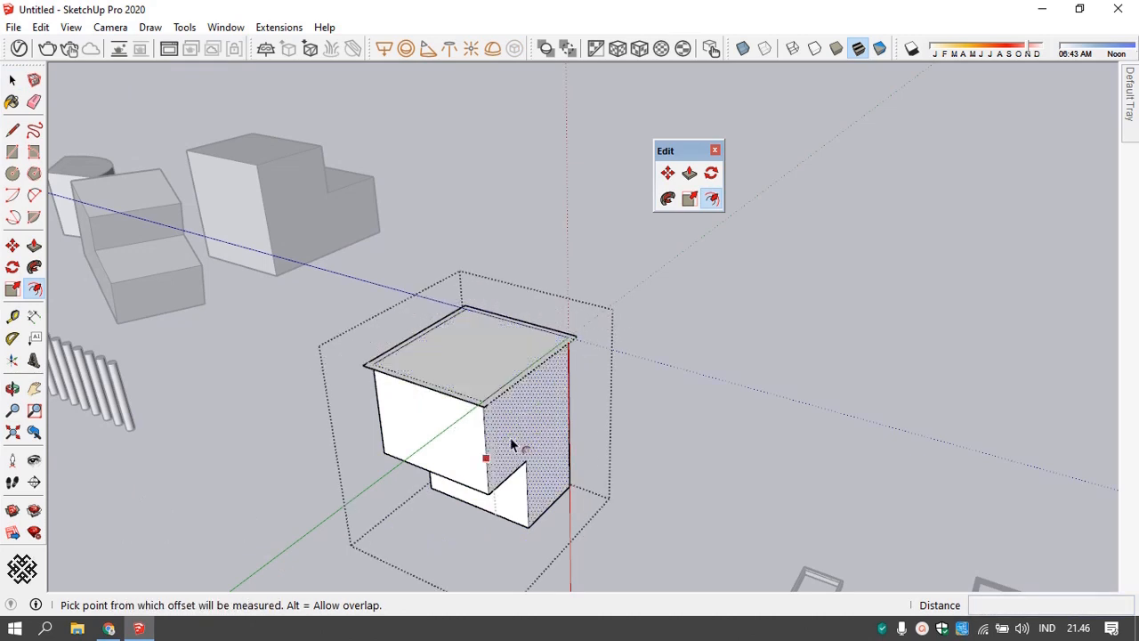
# - Offset the block's top face inward about 63 cm, offset the inner rectangle inward once more, and close the block
pyautogui.scroll(3, 459, 349)
pyautogui.click(472, 375)
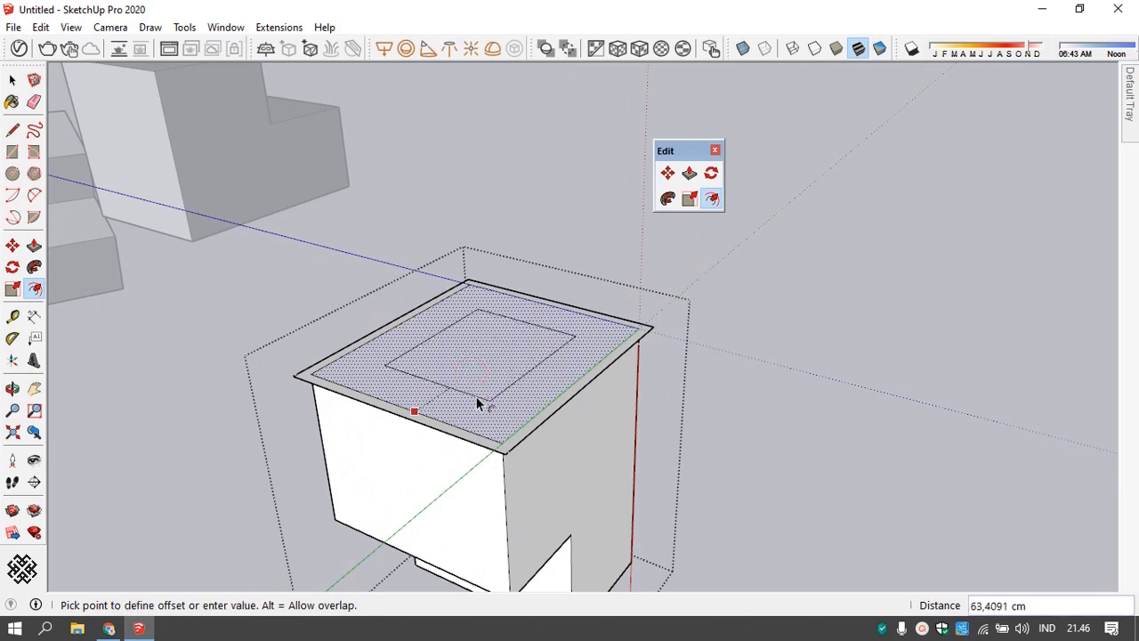
pyautogui.click(482, 392)
pyautogui.click(491, 346)
pyautogui.click(490, 345)
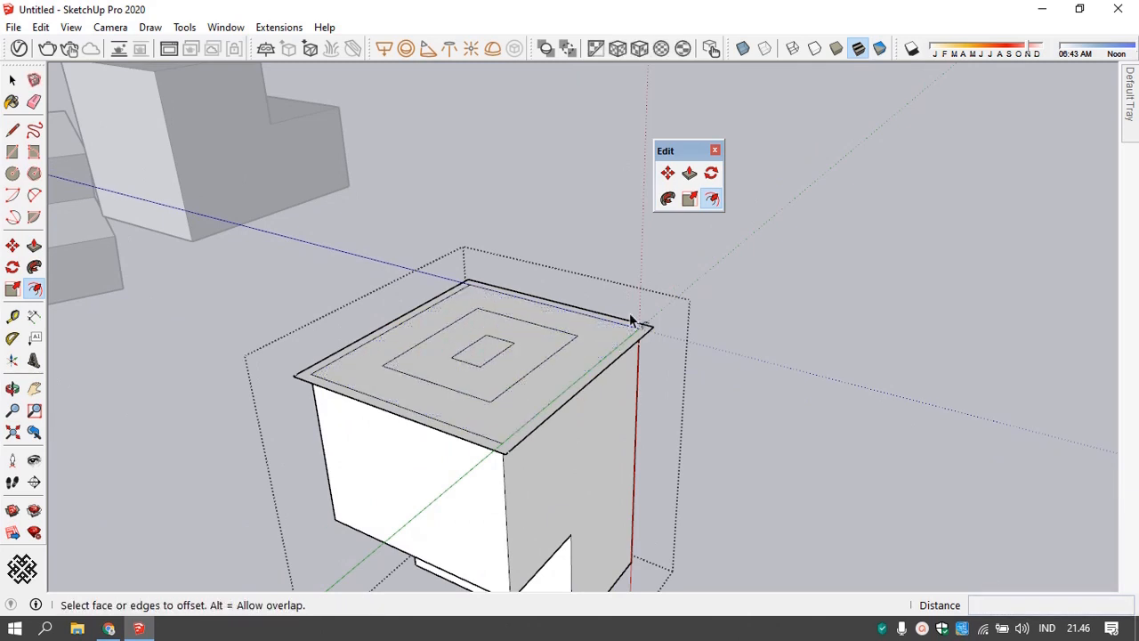
pyautogui.press('space')
pyautogui.click(796, 315)
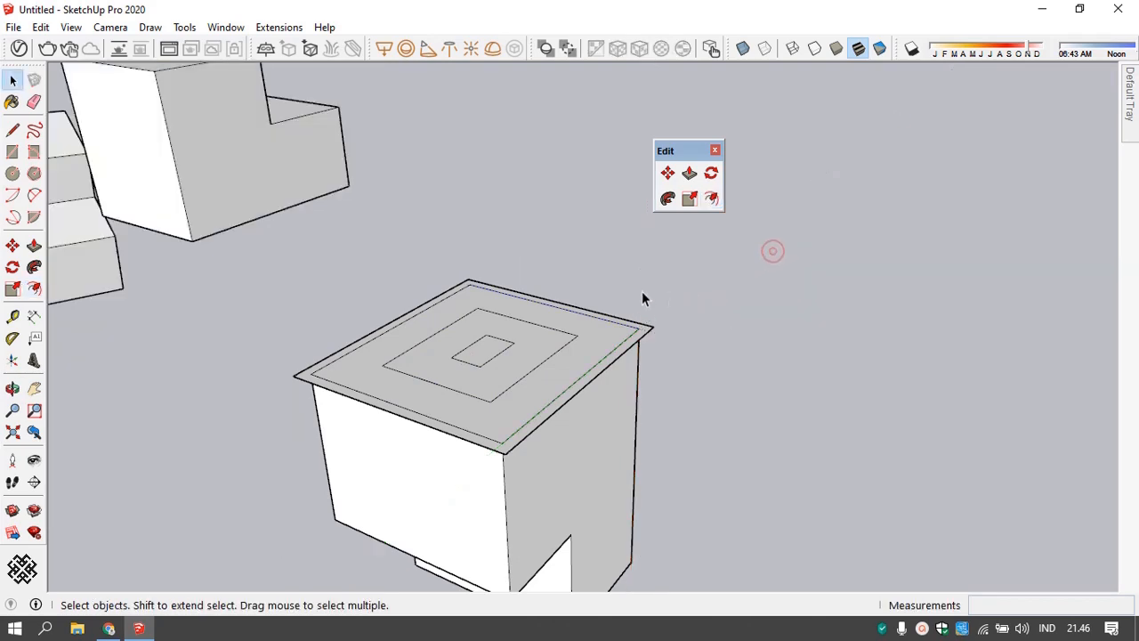
# - Draw a circle with a 5 cm radius on the empty ground away from the other solids
pyautogui.scroll(-5, 641, 294)
pyautogui.scroll(2, 781, 355)
pyautogui.scroll(3, 676, 343)
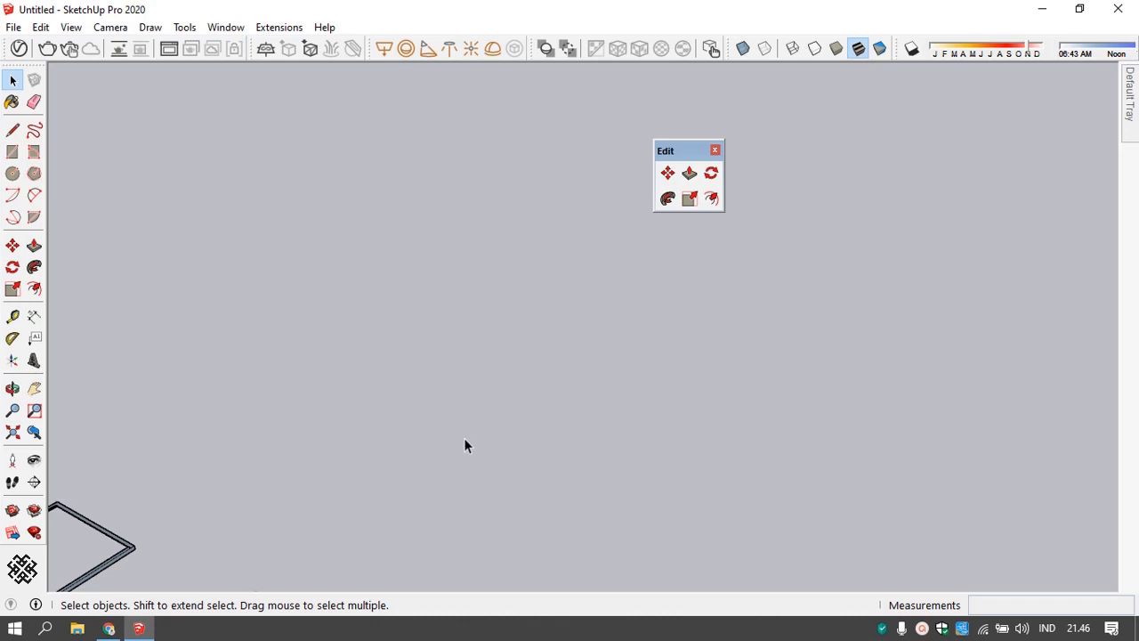
pyautogui.press('c')
pyautogui.click(429, 329)
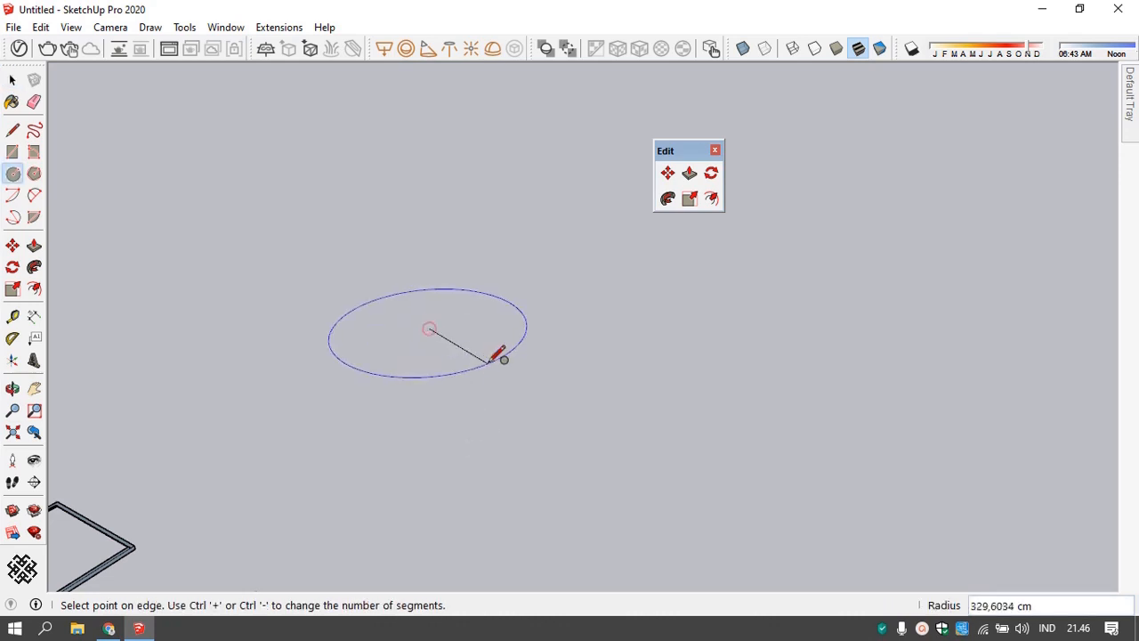
pyautogui.press('Escape')
pyautogui.click(402, 417)
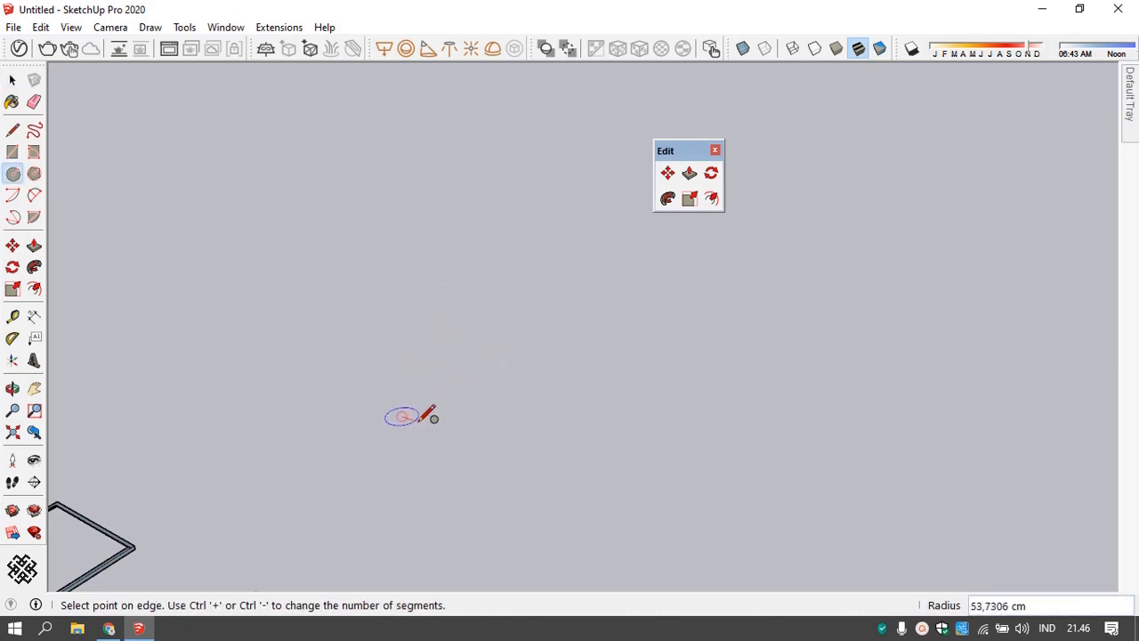
pyautogui.press('Escape')
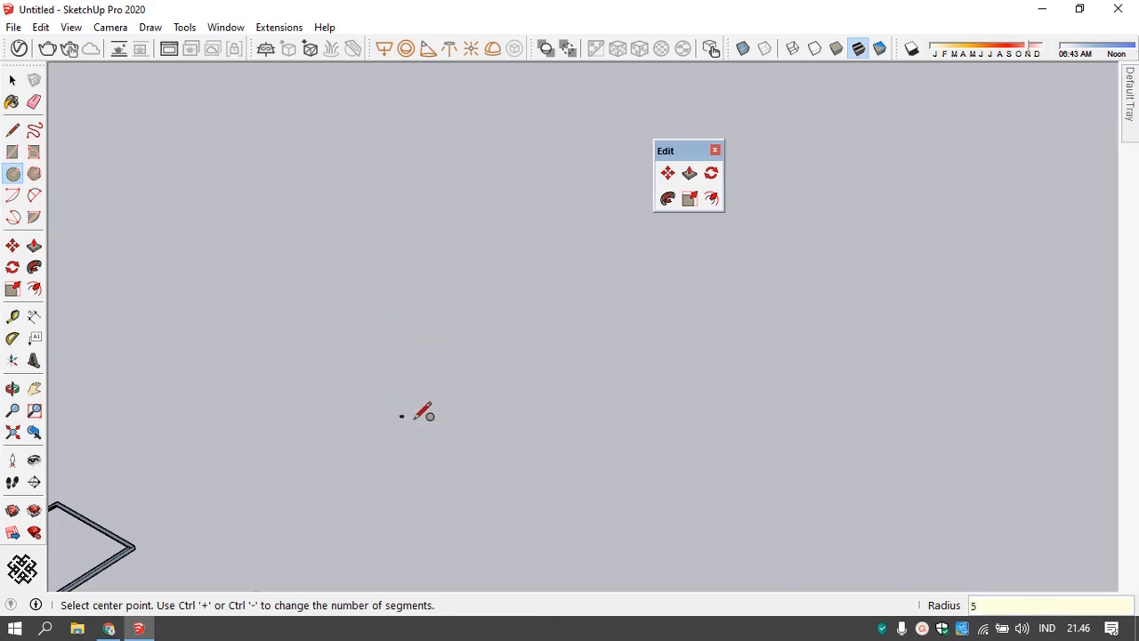
pyautogui.scroll(3, 400, 401)
pyautogui.press('space')
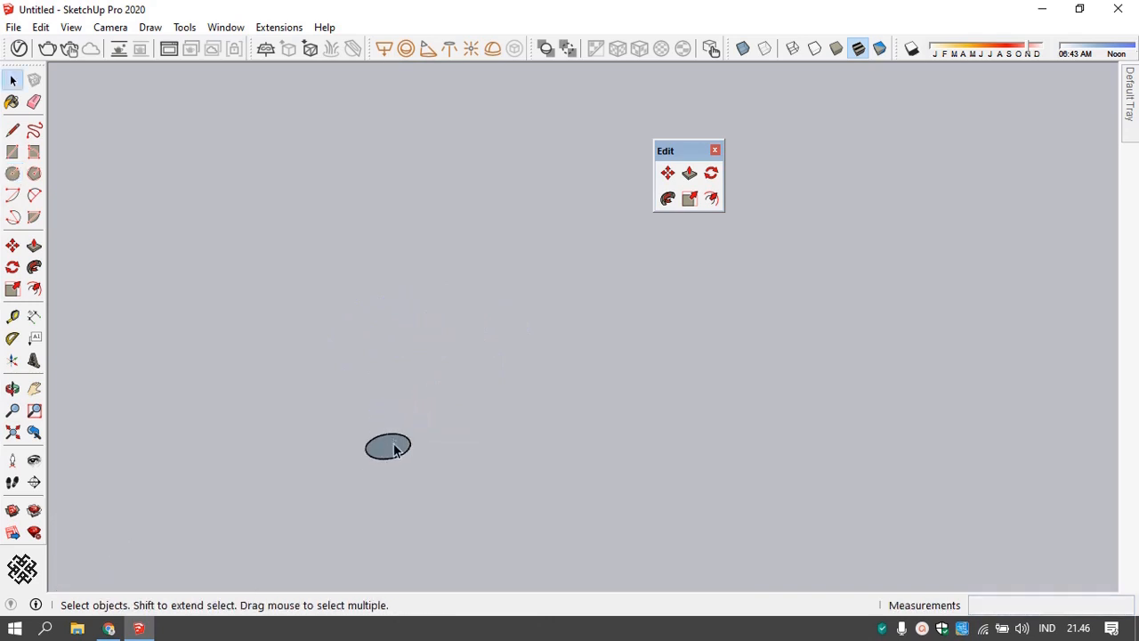
# - Pull the small circle up 100 cm into a slender cylinder
pyautogui.click(393, 448)
pyautogui.press('p')
pyautogui.click(394, 443)
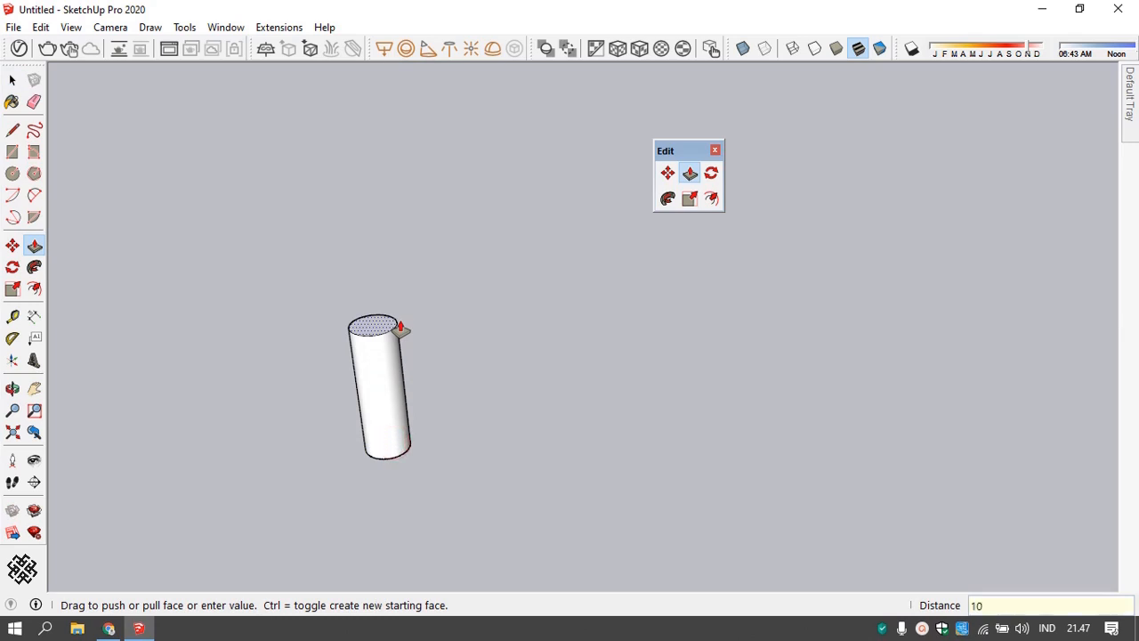
pyautogui.press('Return')
pyautogui.scroll(-5, 387, 377)
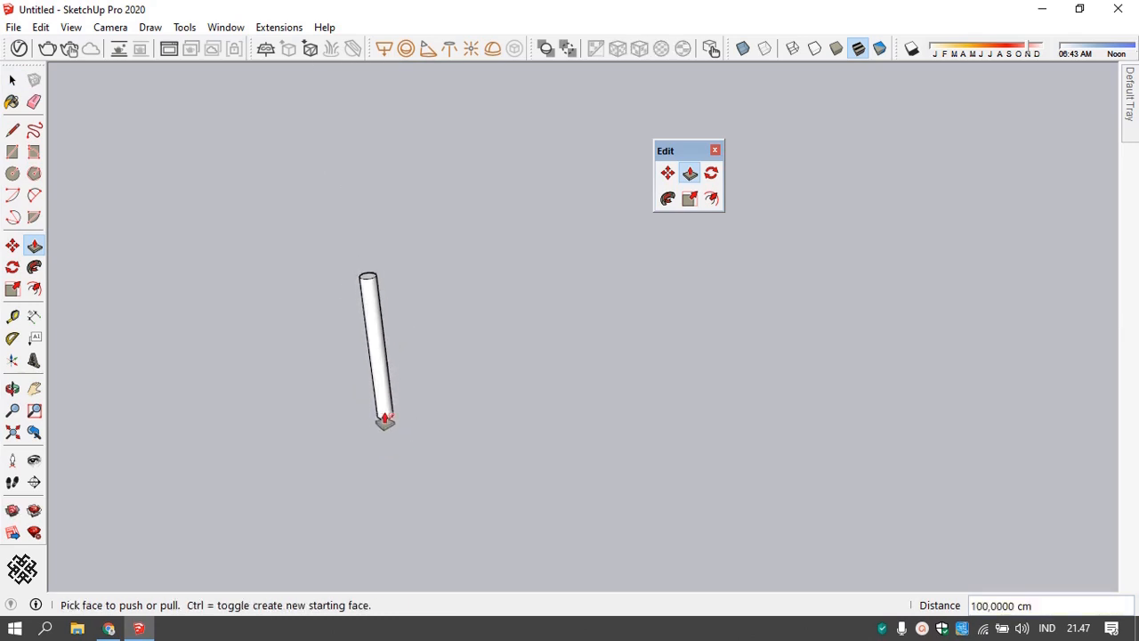
# - Extend the cylinder upward by pulling its top face another 20 cm
pyautogui.scroll(1, 364, 267)
pyautogui.click(372, 290)
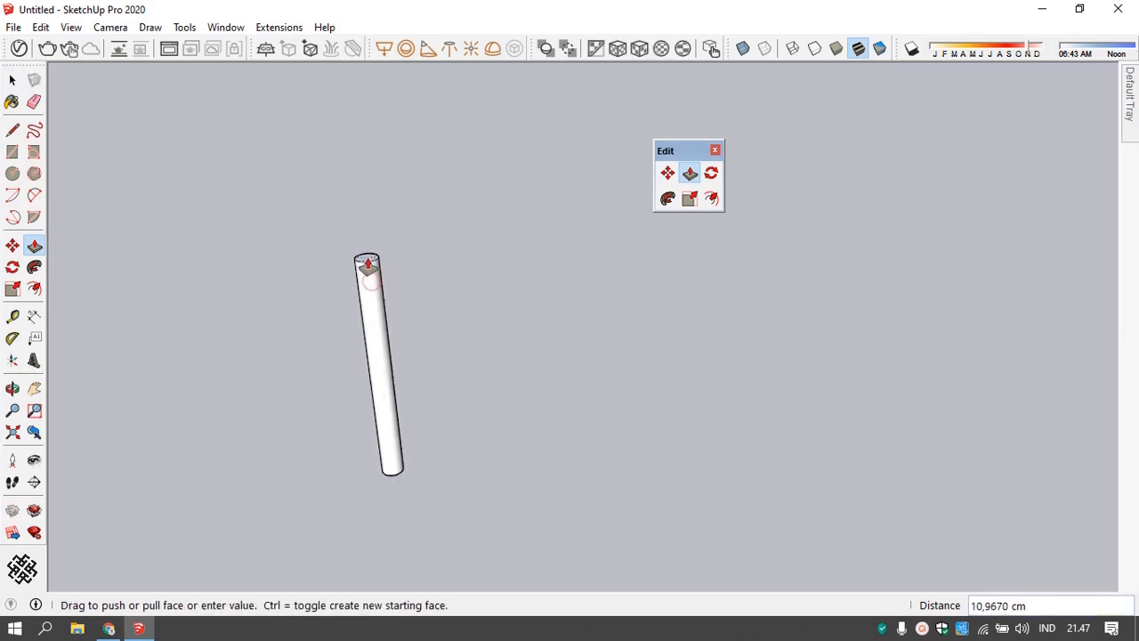
pyautogui.write('20')
pyautogui.press('Return')
pyautogui.press('space')
pyautogui.scroll(-2, 381, 350)
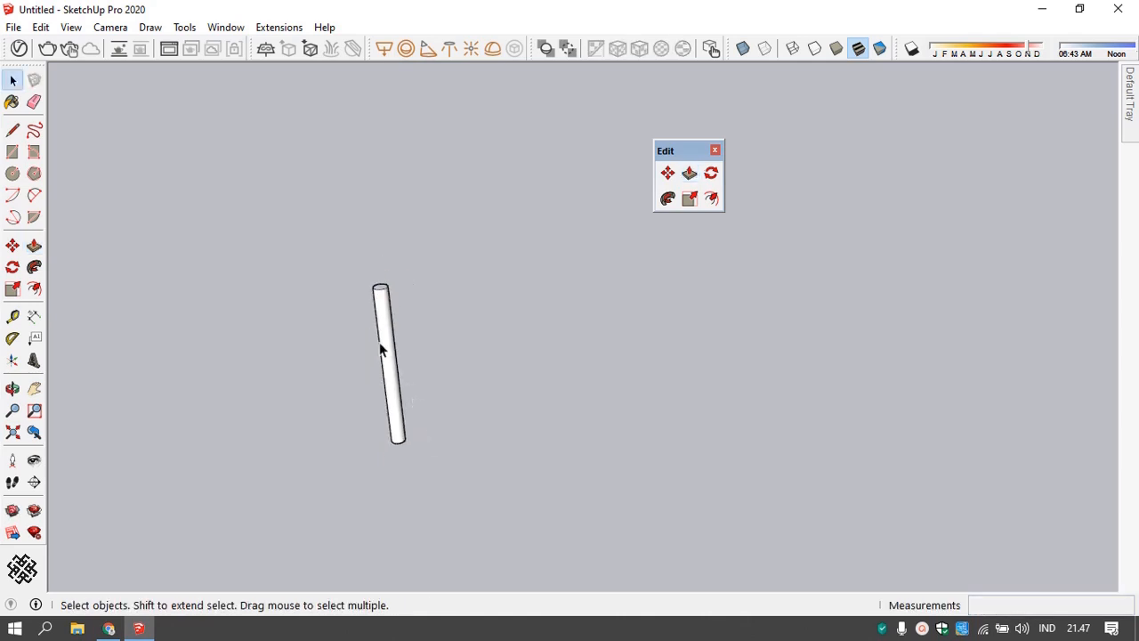
# - Select the whole cylinder and convert it into a component with the default settings
pyautogui.moveTo(339, 237); pyautogui.dragTo(434, 499)
pyautogui.rightClick(393, 377)
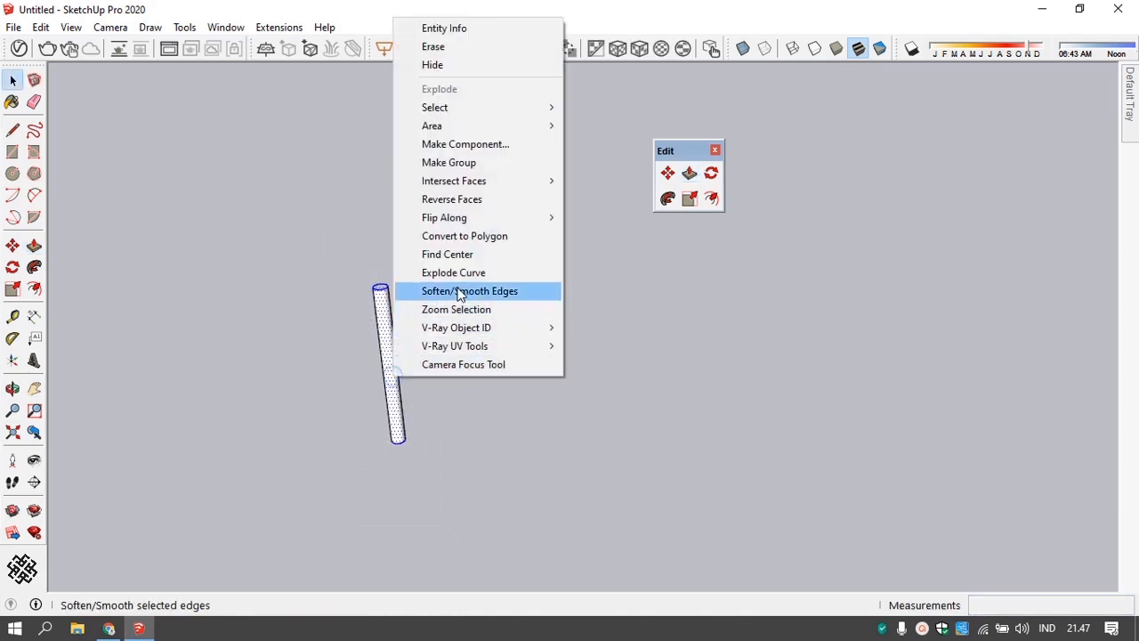
pyautogui.click(465, 144)
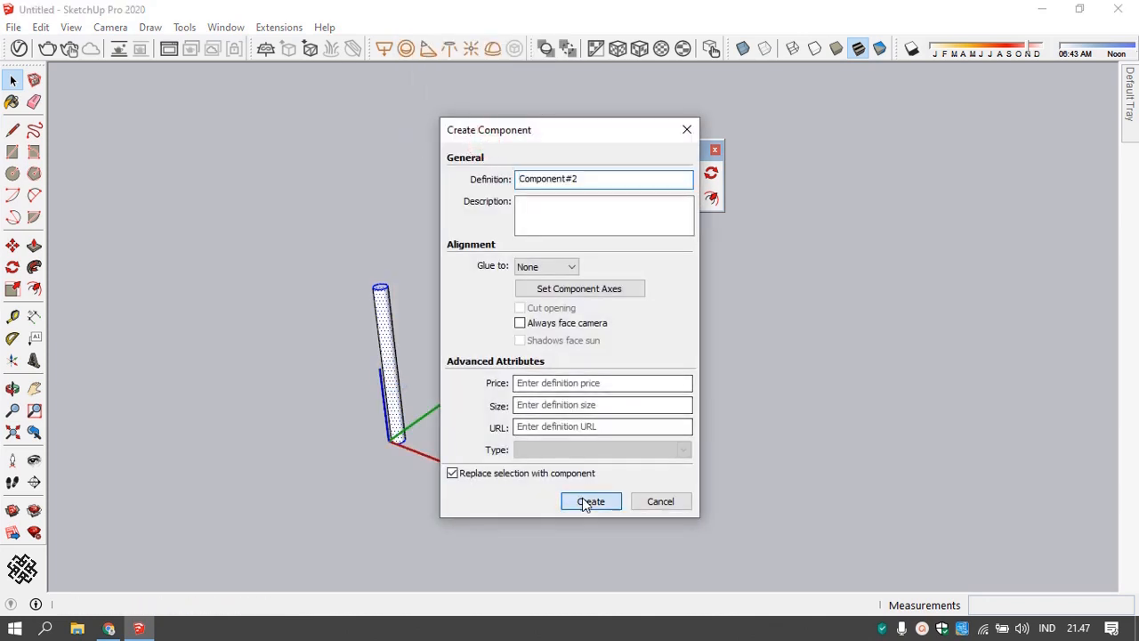
pyautogui.click(590, 502)
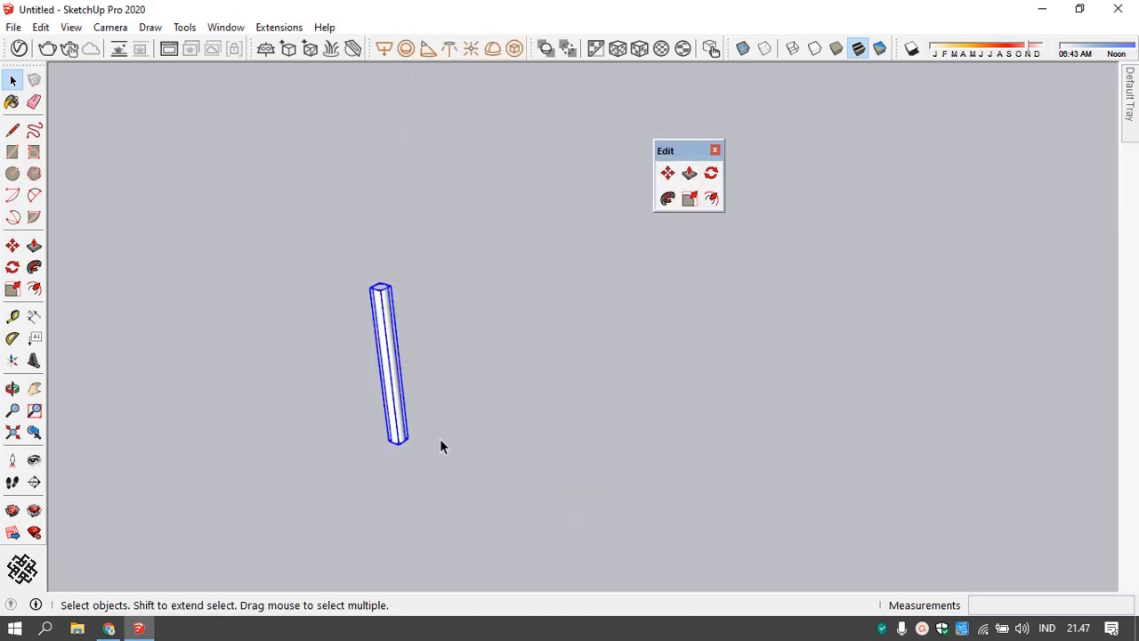
# - Draw a triangle with the Polygon tool on the ground beside the cylinder, with an inscribed radius of about 75 cm
pyautogui.moveTo(425, 448); pyautogui.dragTo(440, 481, button='middle')
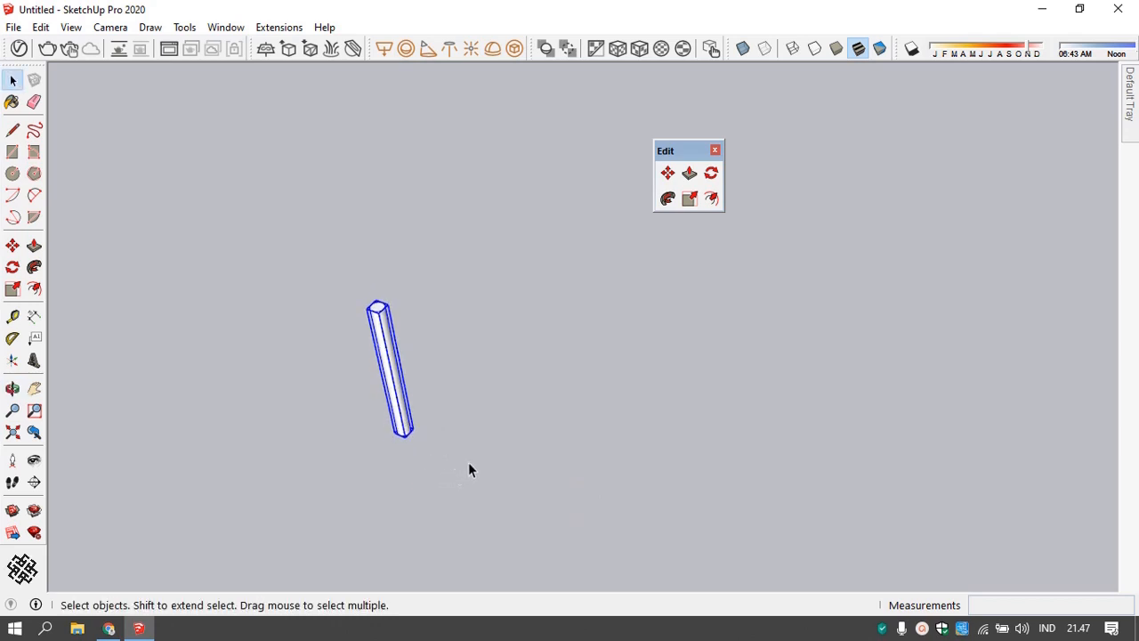
pyautogui.click(36, 173)
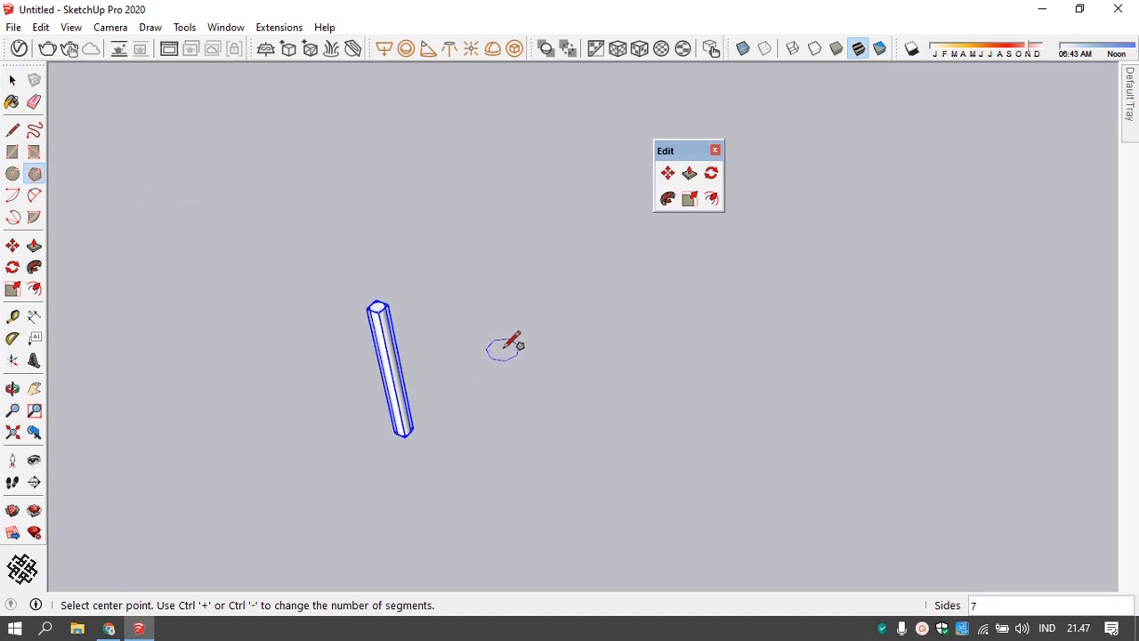
pyautogui.click(488, 367)
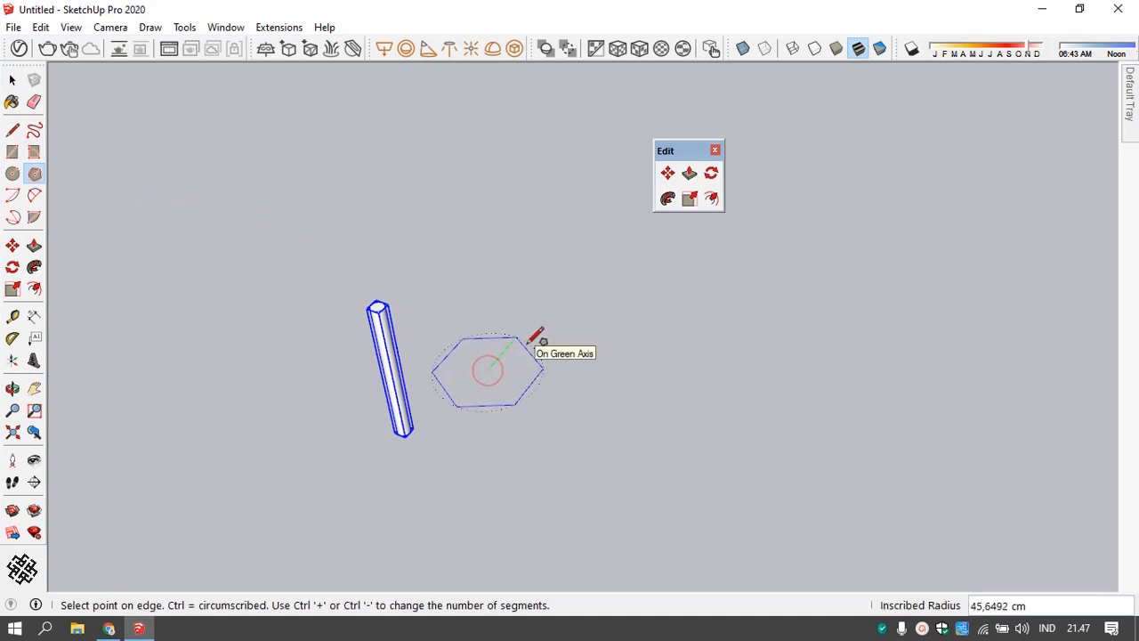
pyautogui.hotkey('ctrl', '-')
pyautogui.hotkey('ctrl', '-')
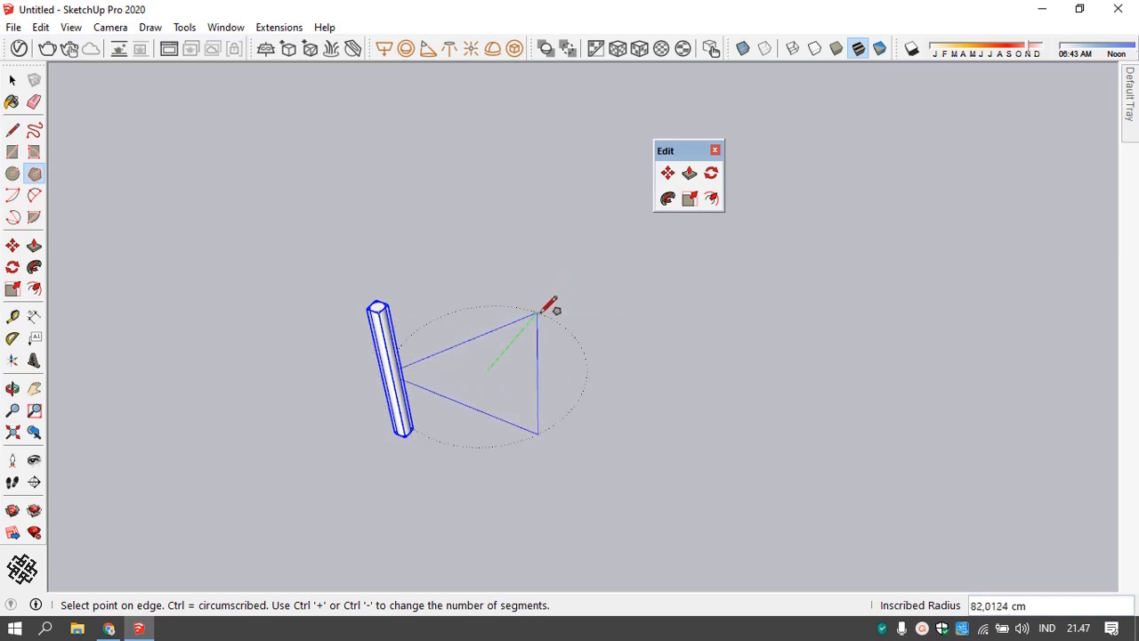
pyautogui.click(536, 316)
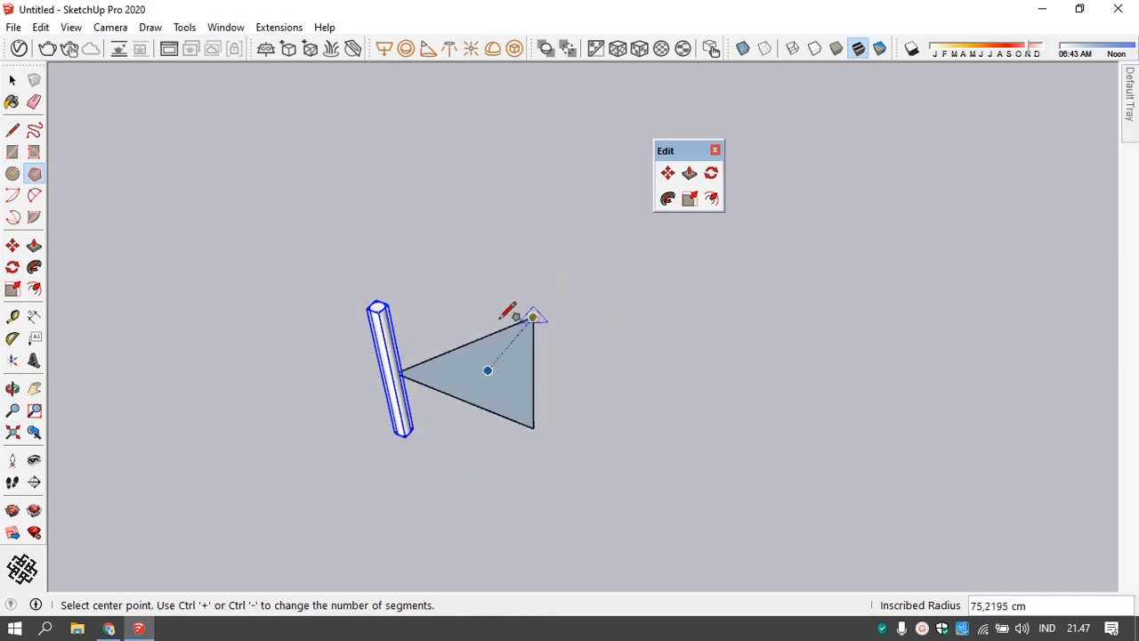
pyautogui.press('space')
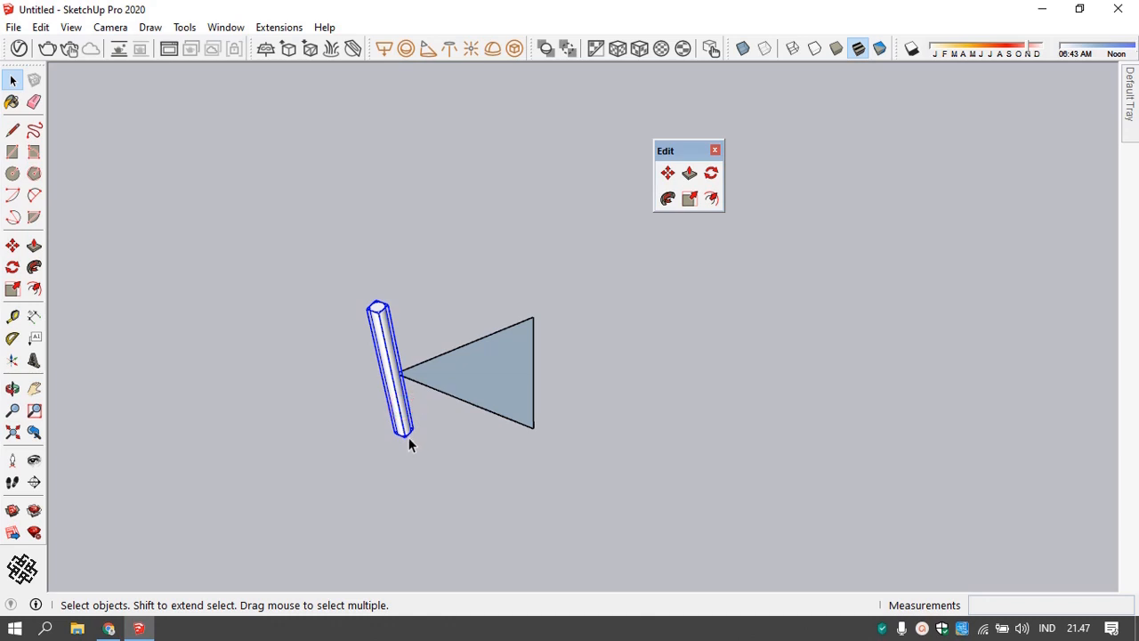
# - Move the cylinder component by the centre of its bottom face onto the nearest corner of the triangle
pyautogui.press('m')
pyautogui.scroll(2, 407, 436)
pyautogui.scroll(5, 407, 436)
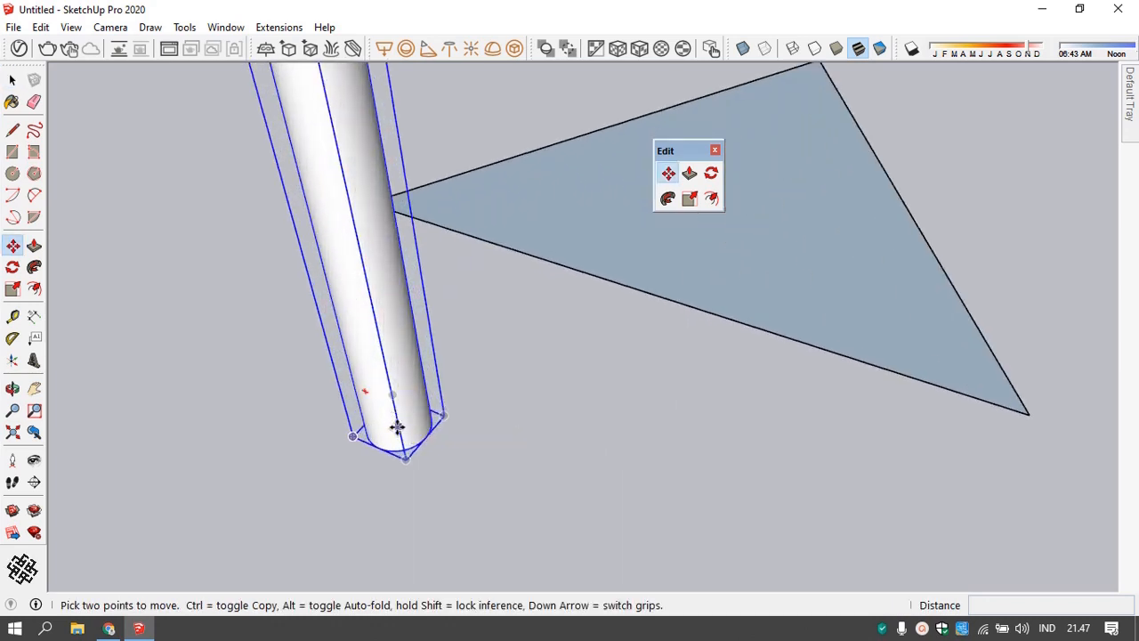
pyautogui.moveTo(400, 447)
pyautogui.mouseDown(button='middle')
pyautogui.moveTo(394, 145)
pyautogui.moveTo(459, 96)
pyautogui.mouseUp(button='middle')
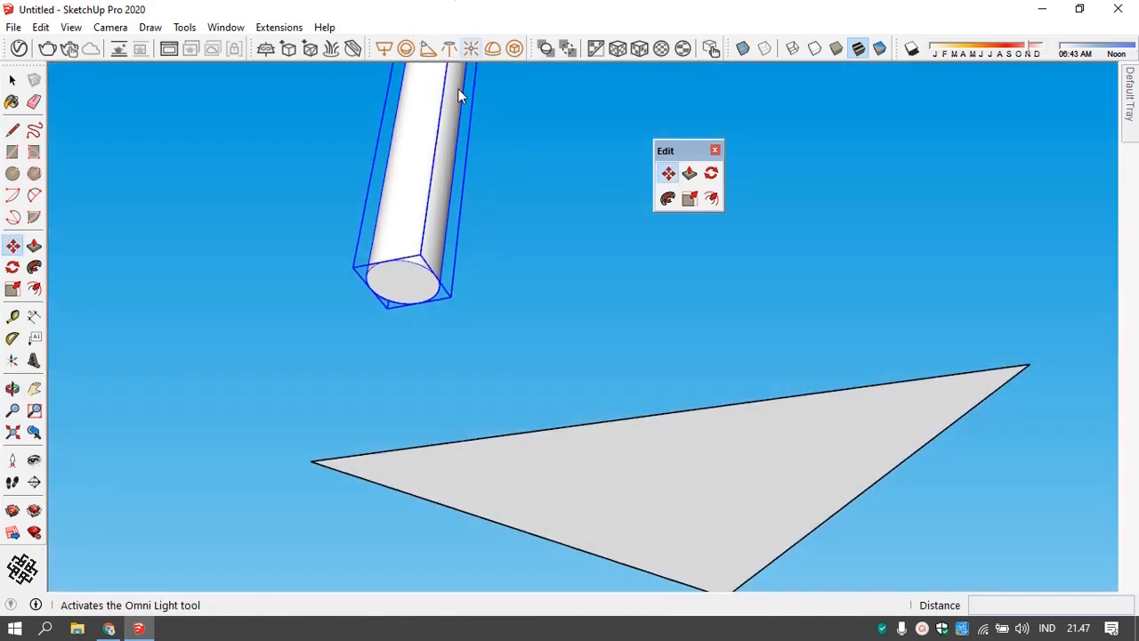
pyautogui.click(404, 285)
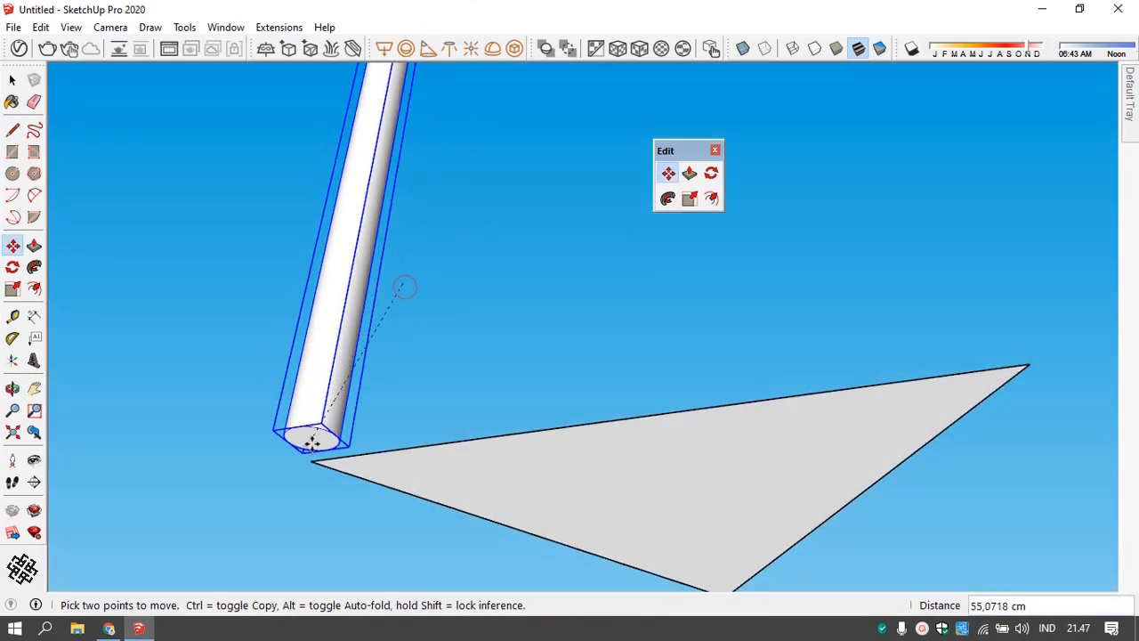
pyautogui.click(313, 460)
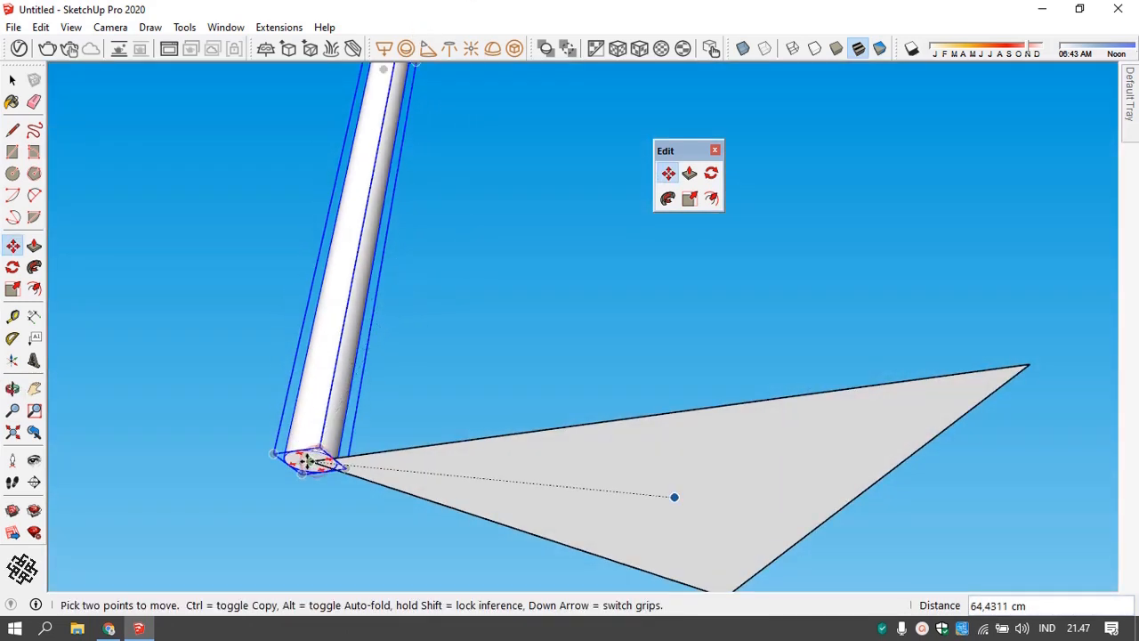
# - Copy the cylinder by its base centre onto each of the triangle's other two corners
pyautogui.click(314, 460)
pyautogui.press('ctrl')
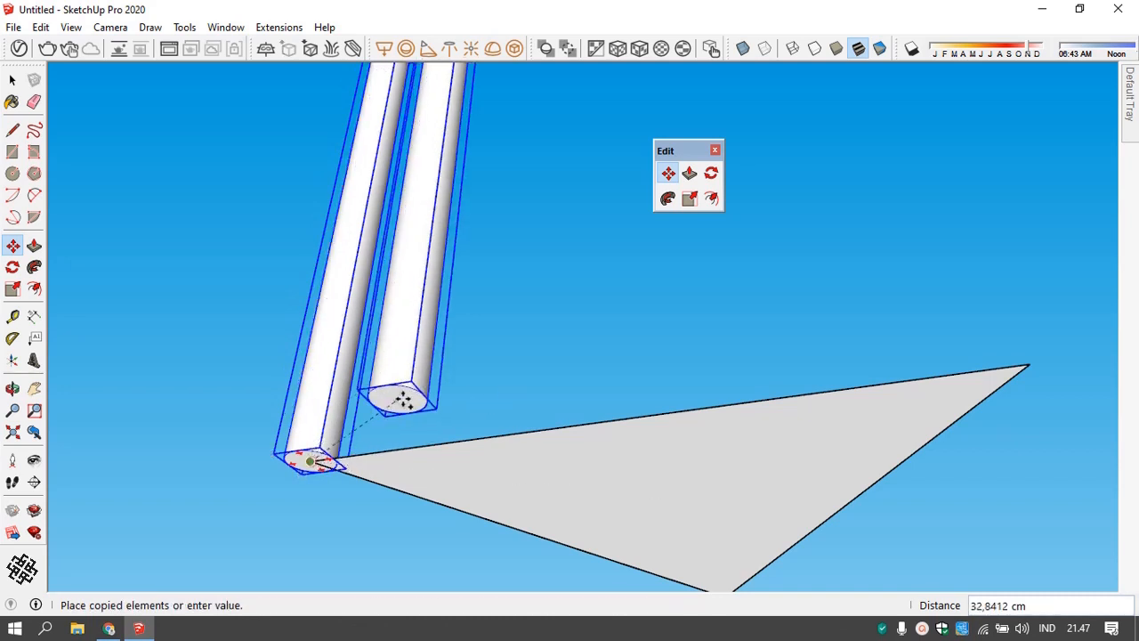
pyautogui.click(1029, 365)
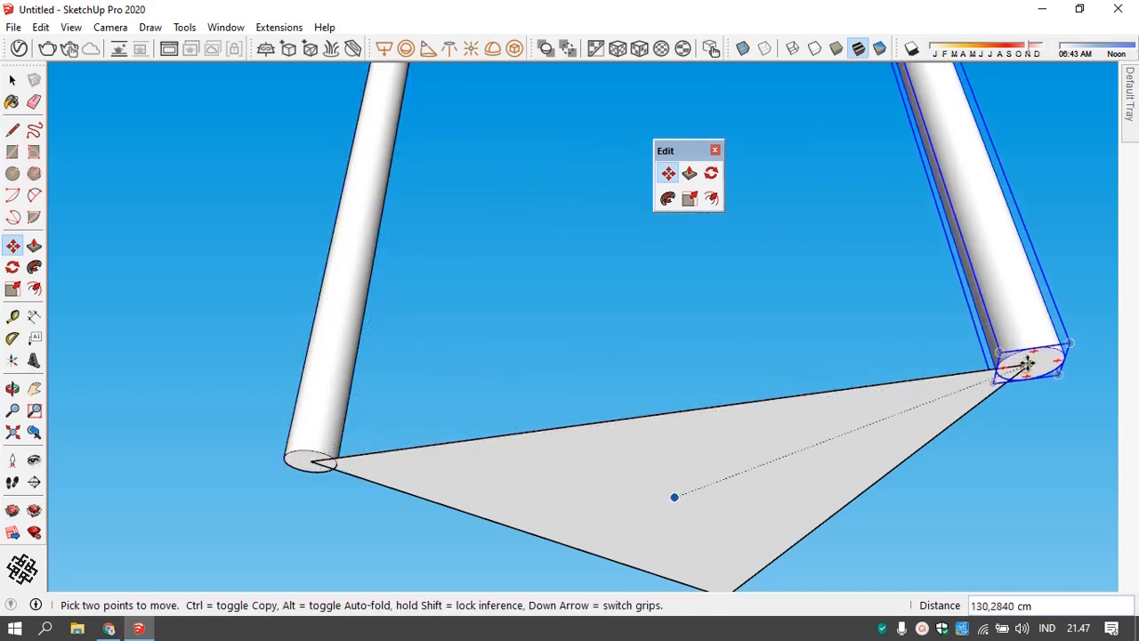
pyautogui.click(1029, 365)
pyautogui.press('ctrl')
pyautogui.scroll(-2, 857, 343)
pyautogui.click(771, 527)
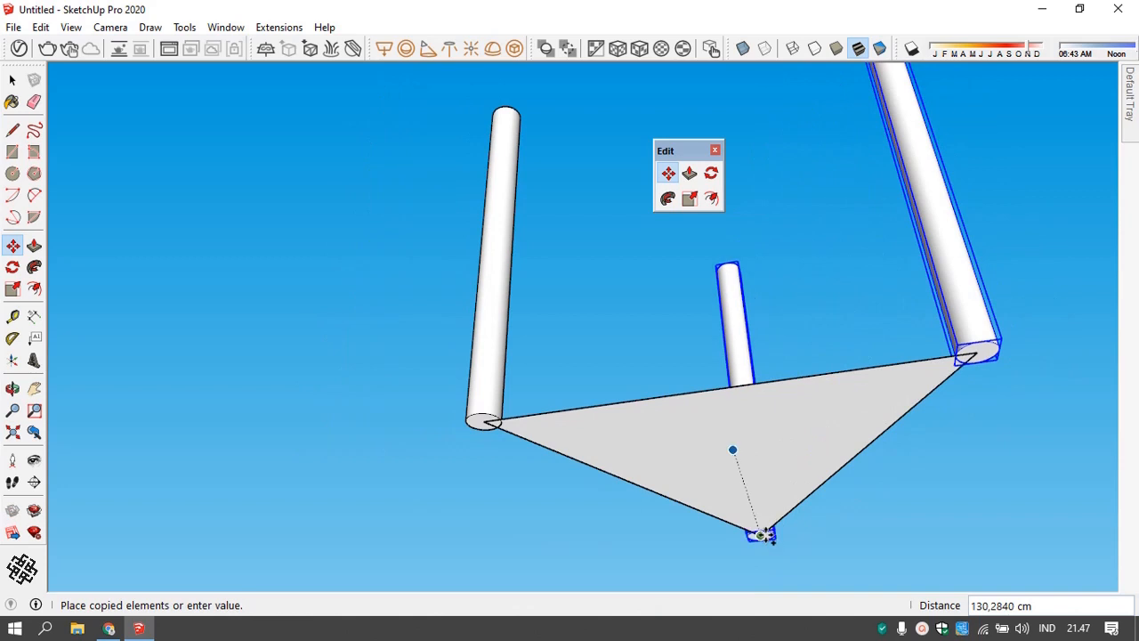
pyautogui.scroll(-2, 804, 313)
pyautogui.moveTo(803, 313); pyautogui.dragTo(703, 374, button='middle')
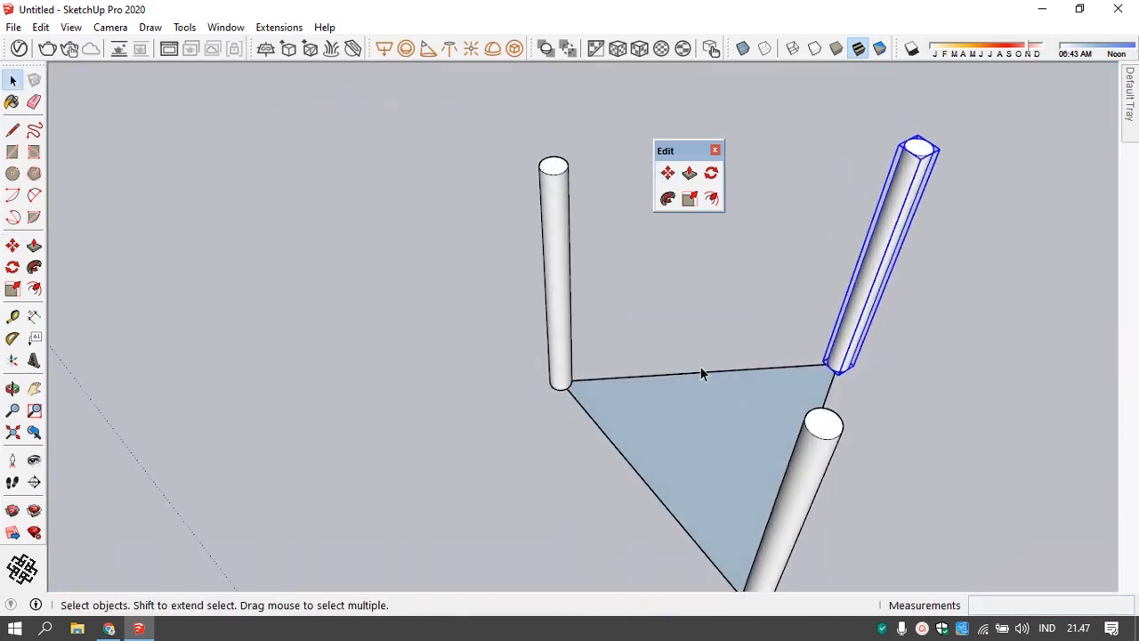
pyautogui.scroll(-3, 826, 404)
pyautogui.moveTo(826, 405); pyautogui.dragTo(656, 437, button='middle')
pyautogui.click(735, 290)
pyautogui.moveTo(749, 329); pyautogui.dragTo(714, 379)
pyautogui.moveTo(548, 294); pyautogui.dragTo(779, 514)
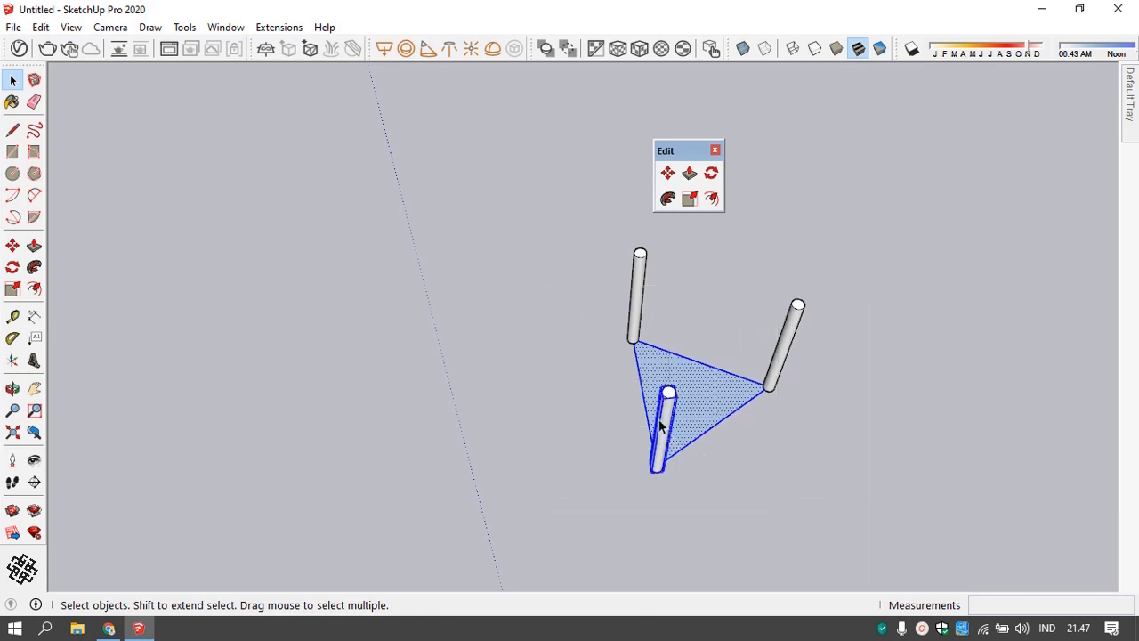
pyautogui.scroll(1, 666, 435)
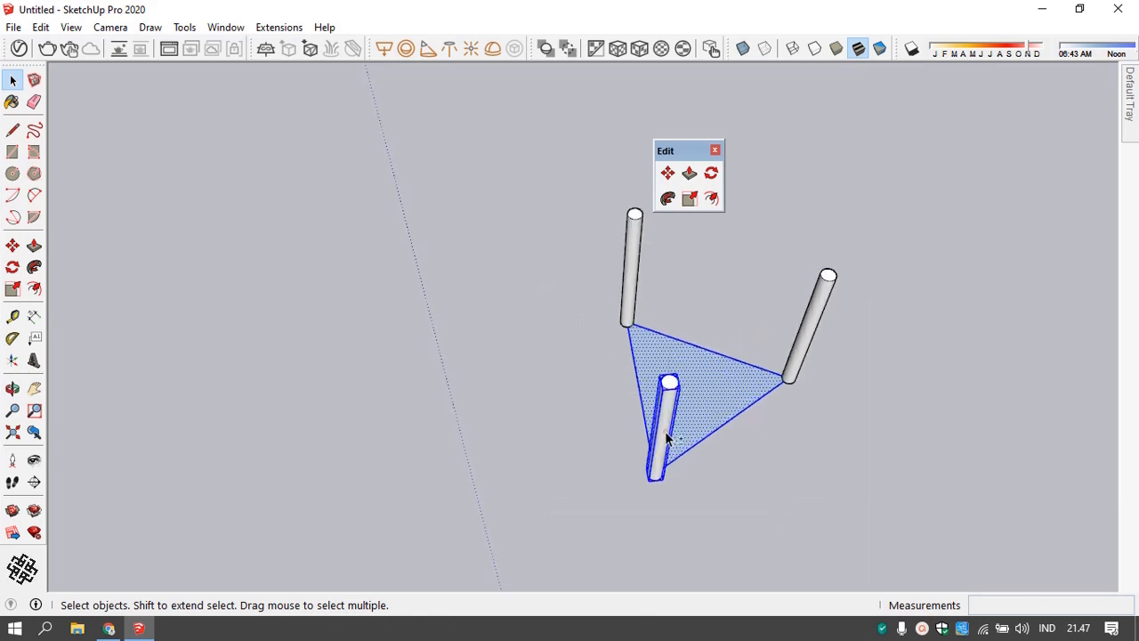
pyautogui.keyDown('shift'); pyautogui.click(665, 430); pyautogui.keyUp('shift')
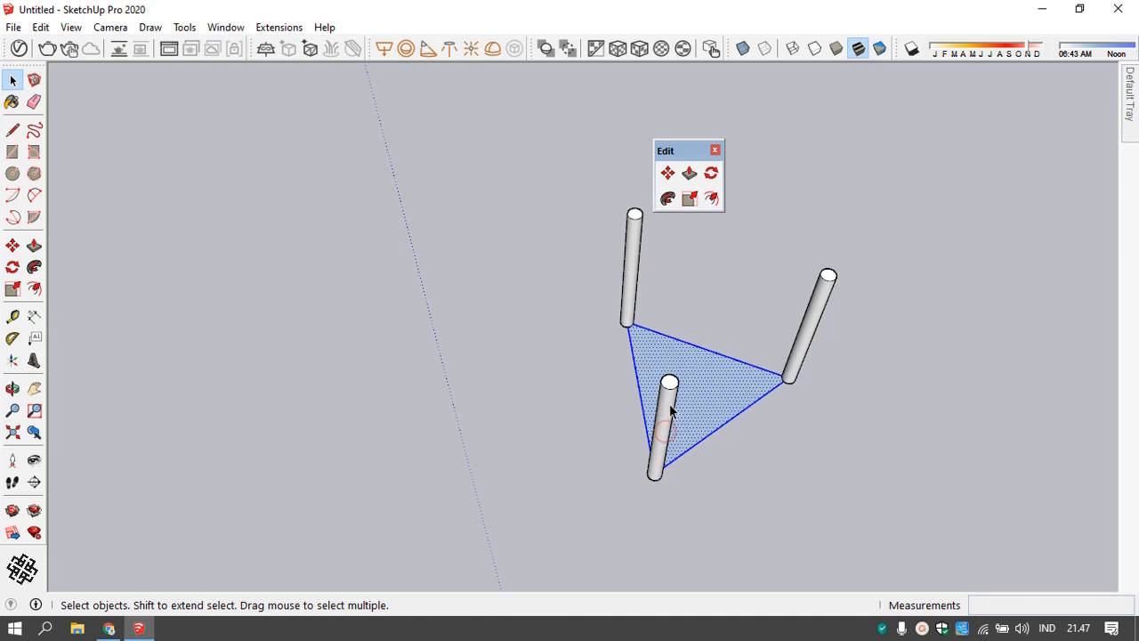
pyautogui.moveTo(726, 411); pyautogui.dragTo(784, 378, button='middle')
pyautogui.click(747, 372)
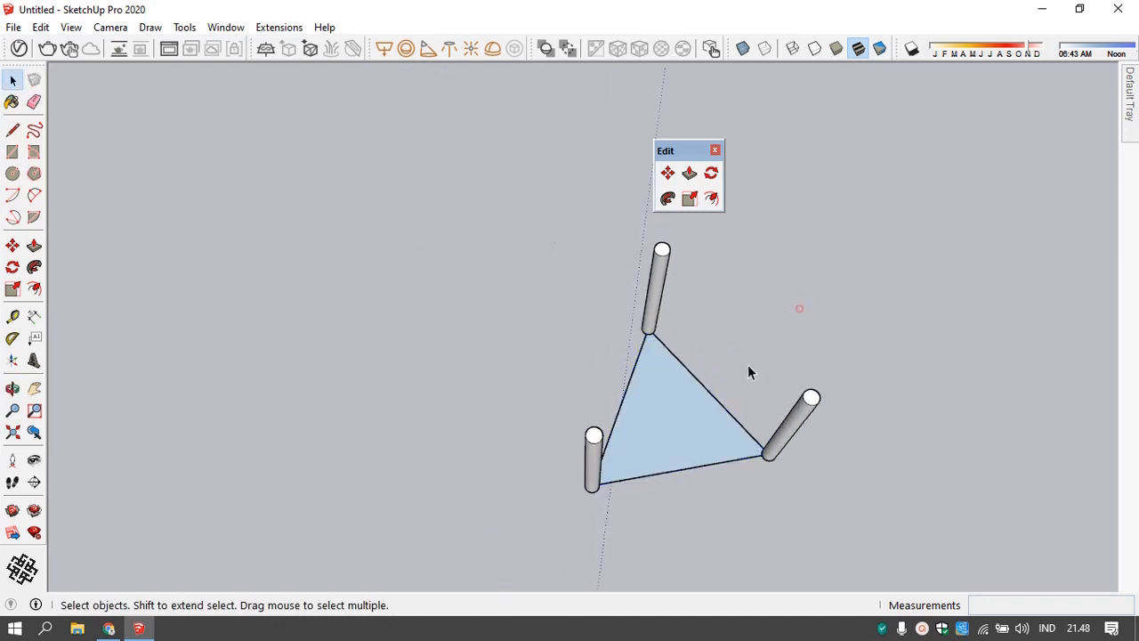
# - Draw a circle centred on the triangle, large enough to enclose all three cylinders
pyautogui.press('c')
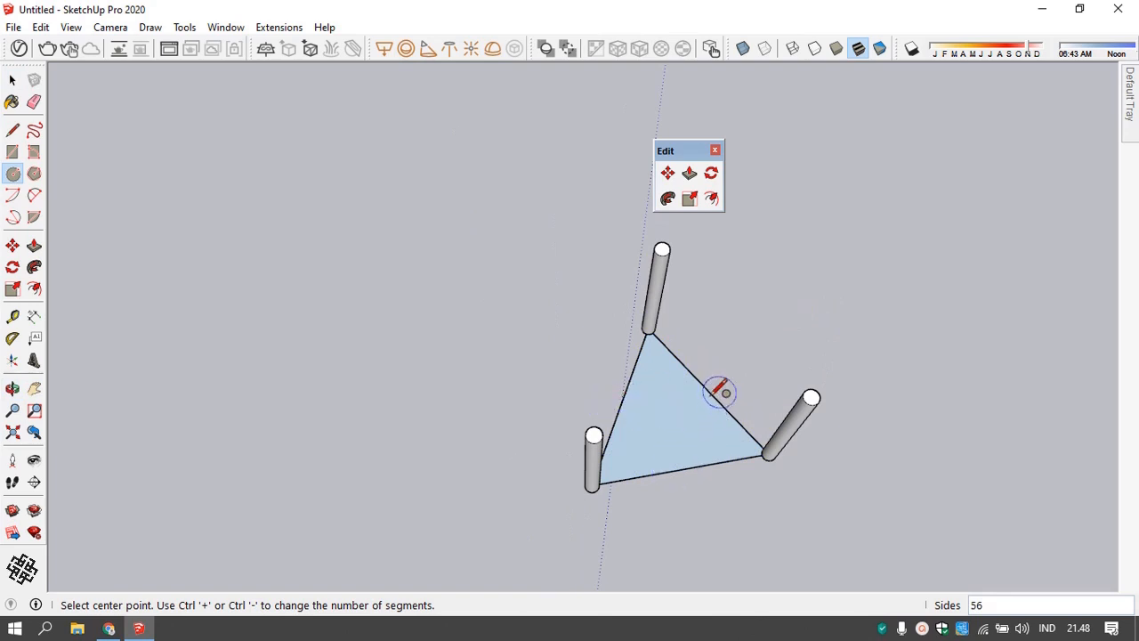
pyautogui.click(669, 419)
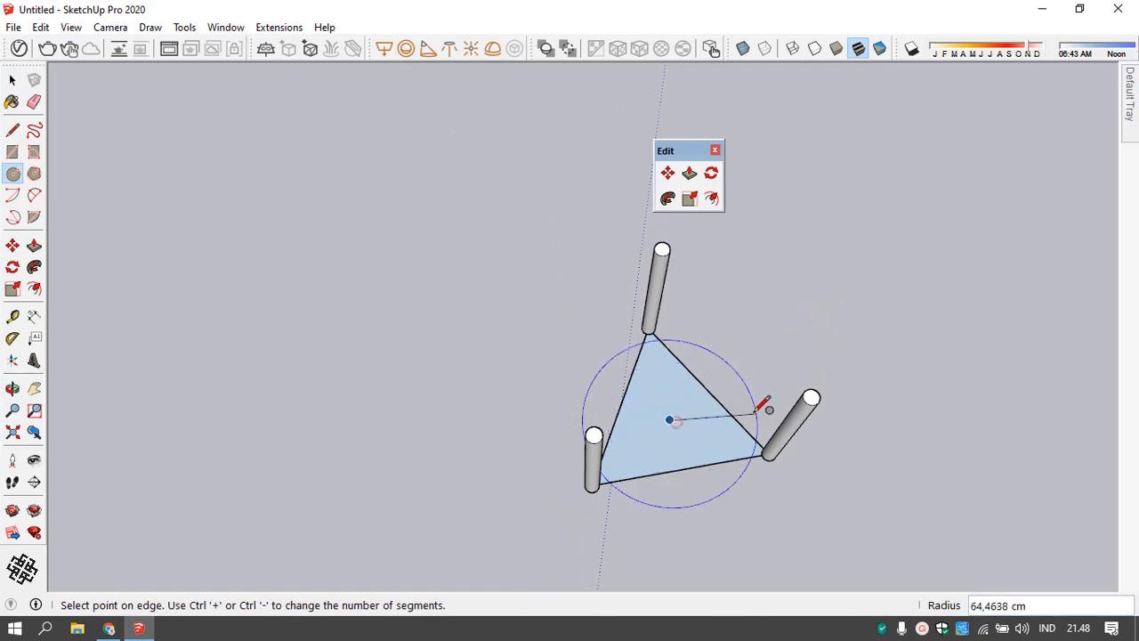
pyautogui.click(836, 414)
pyautogui.scroll(-2, 824, 422)
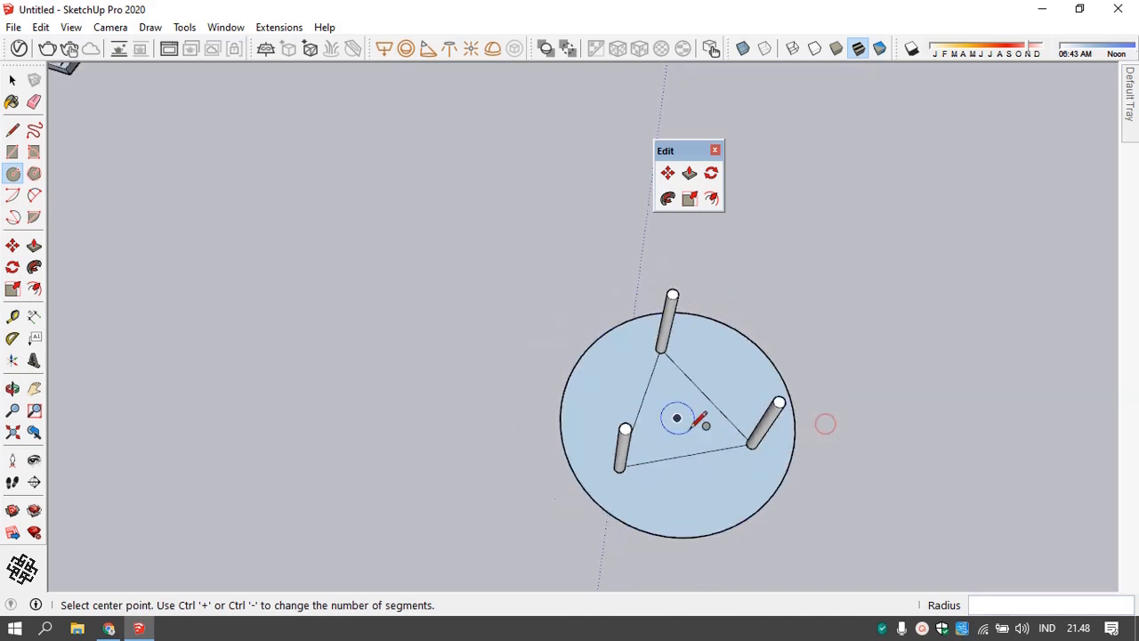
# - Delete the triangle's outline inside the circle so only one circular face remains
pyautogui.moveTo(824, 422); pyautogui.dragTo(748, 426, button='middle')
pyautogui.press('space')
pyautogui.click(743, 423)
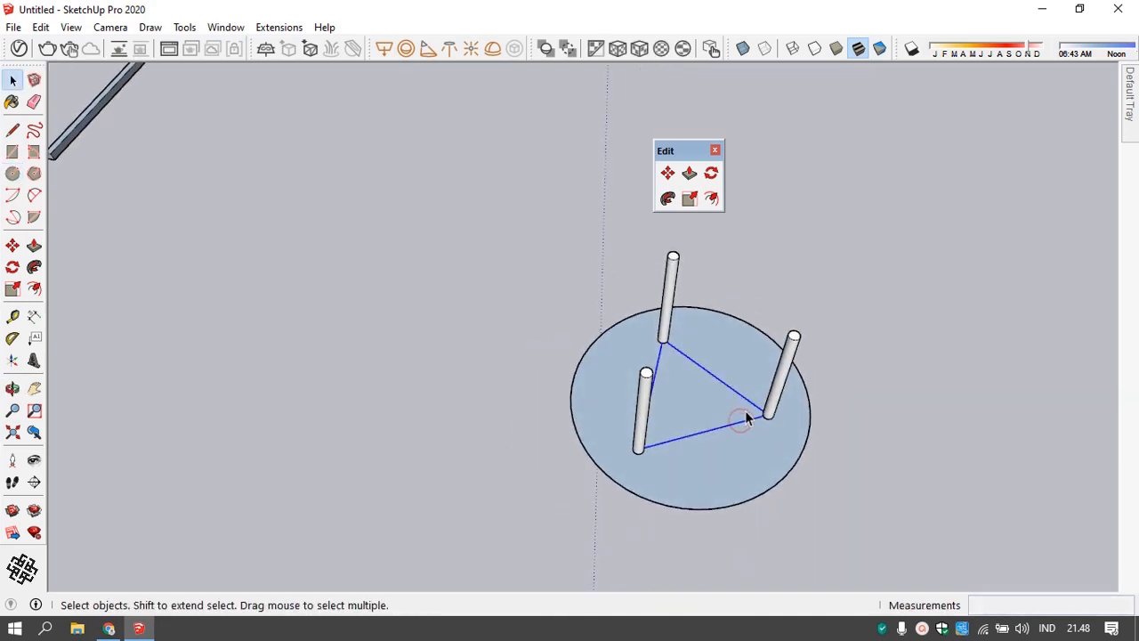
pyautogui.press('Delete')
# - Push/Pull the circular face 4 cm downward, away from the cylinders, to form a disc
pyautogui.click(727, 449)
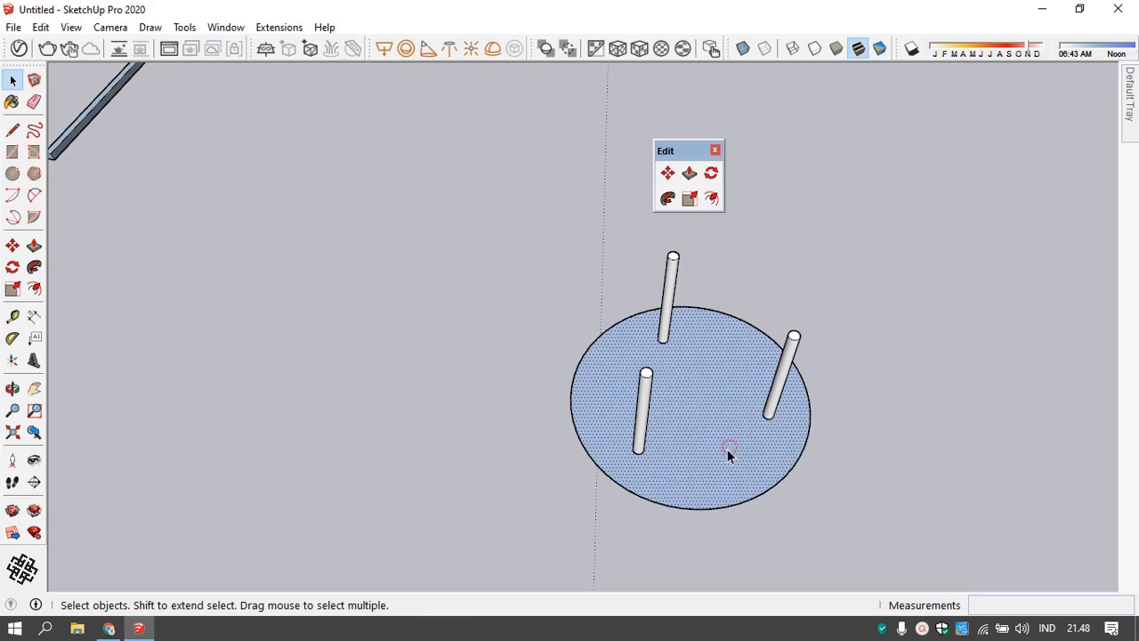
pyautogui.press('p')
pyautogui.click(717, 508)
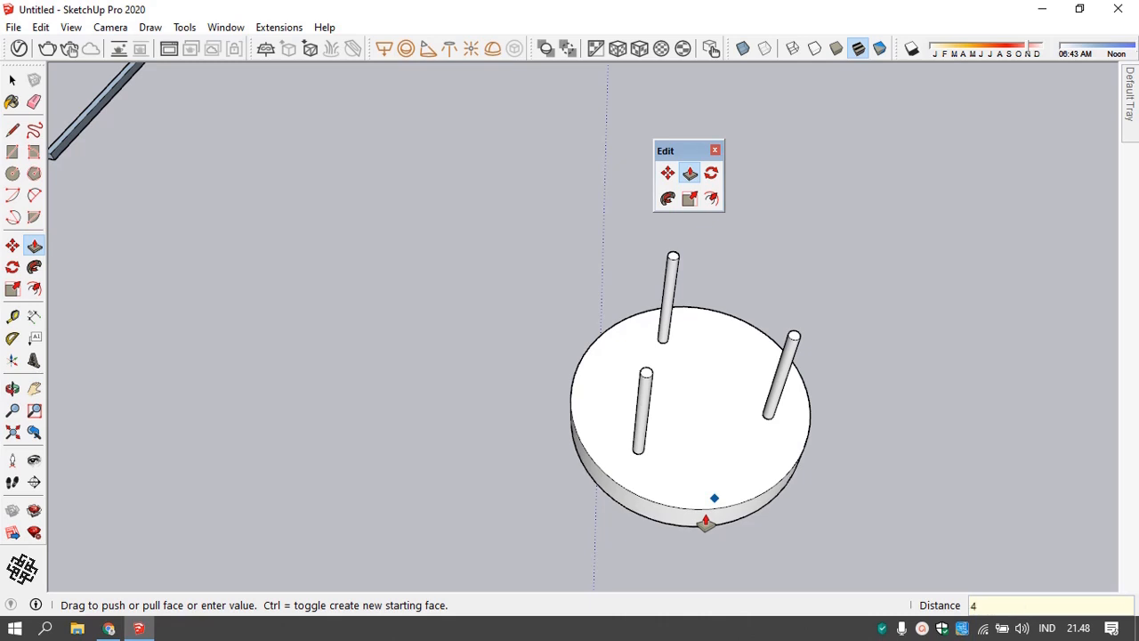
pyautogui.write('4')
pyautogui.press('Return')
pyautogui.press('space')
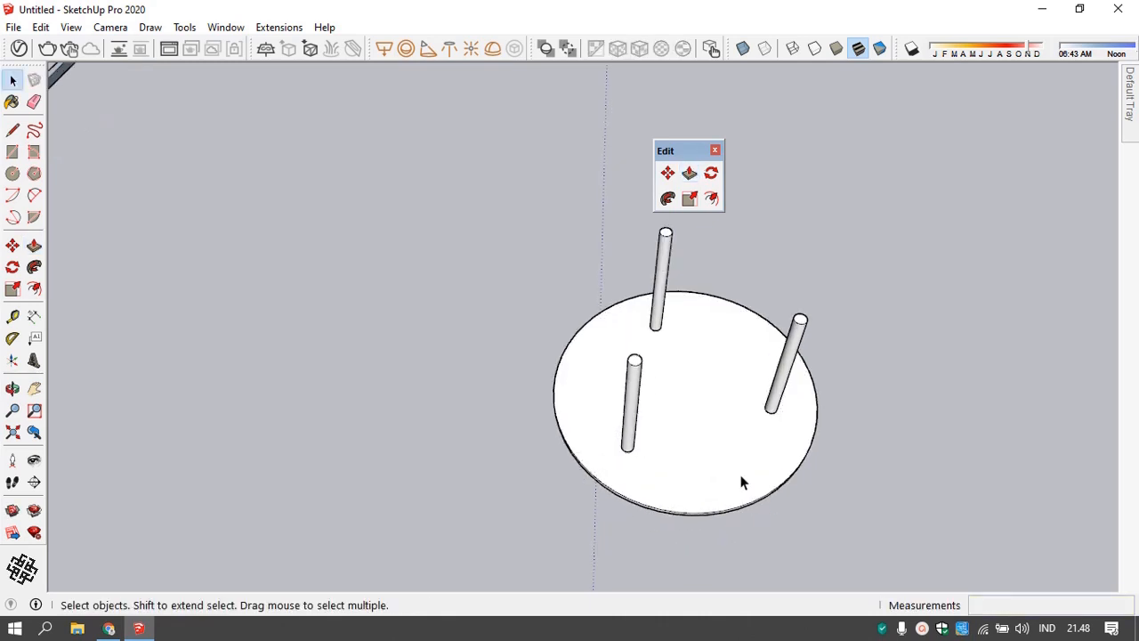
# - Select the disc together with its three cylinders and flip them along the red direction
pyautogui.moveTo(743, 482); pyautogui.dragTo(775, 323, button='middle')
pyautogui.scroll(-5, 623, 383)
pyautogui.scroll(2, 622, 300)
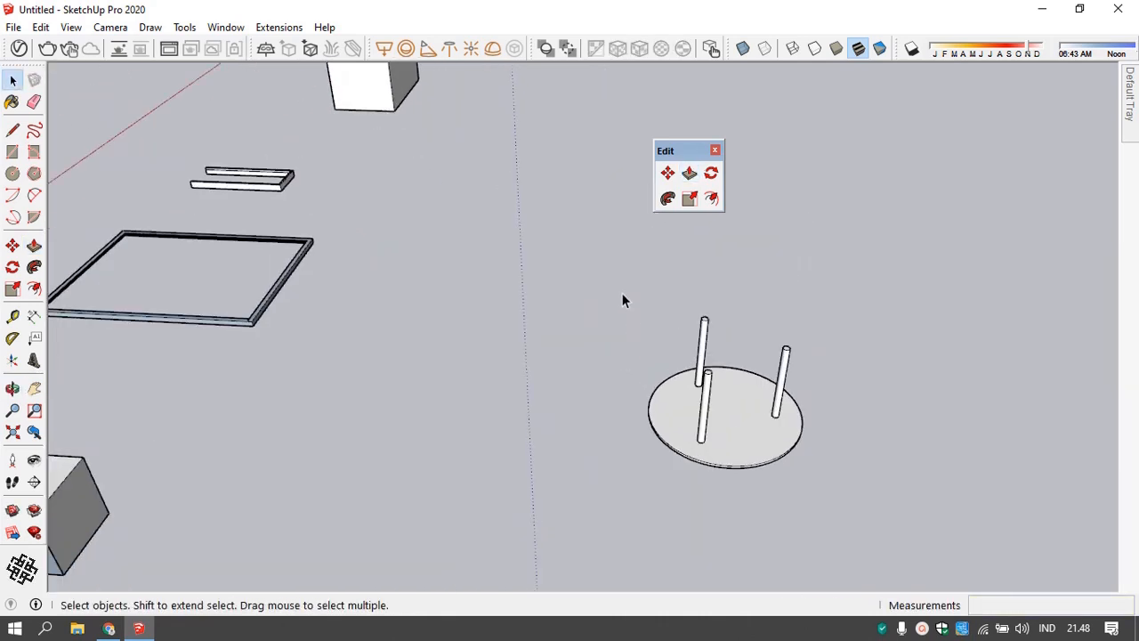
pyautogui.moveTo(623, 296); pyautogui.dragTo(868, 504)
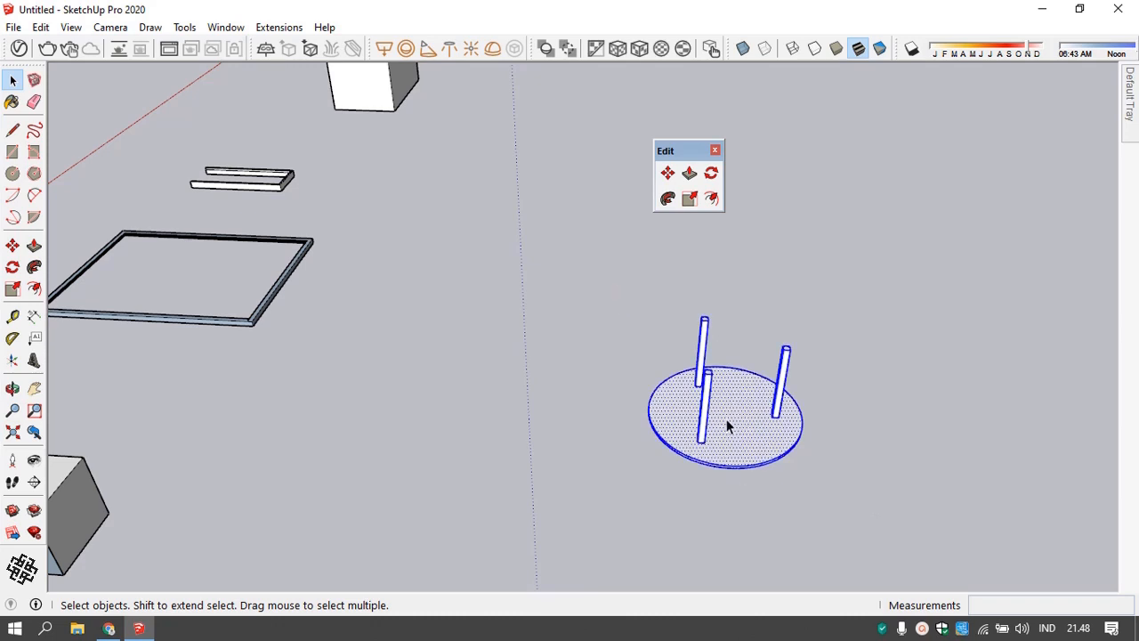
pyautogui.scroll(-3, 726, 425)
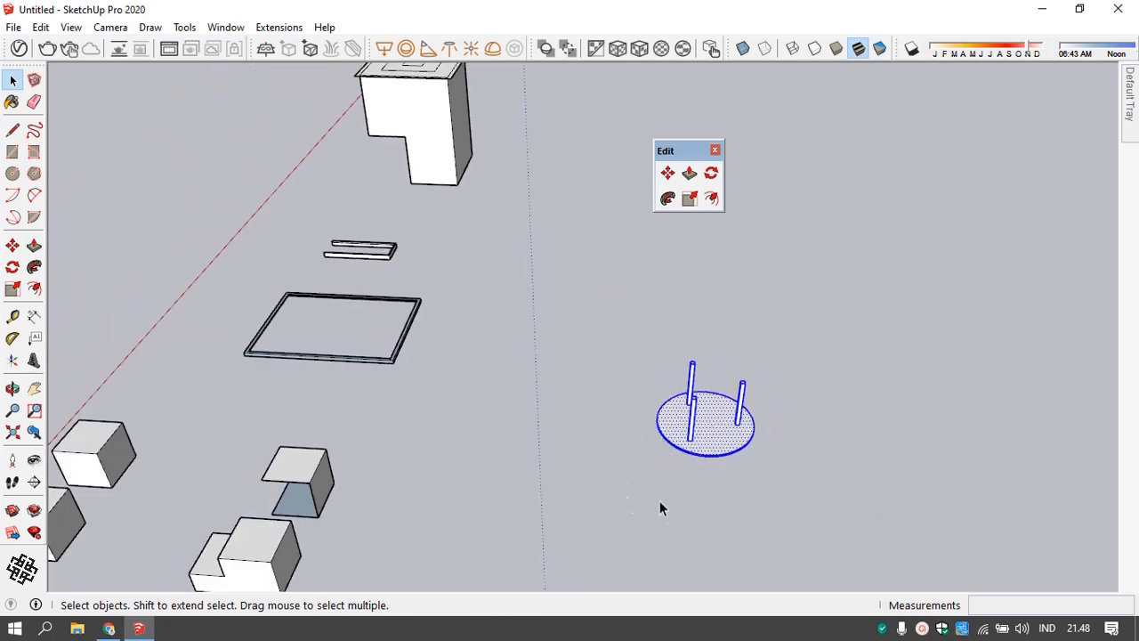
pyautogui.scroll(7, 660, 508)
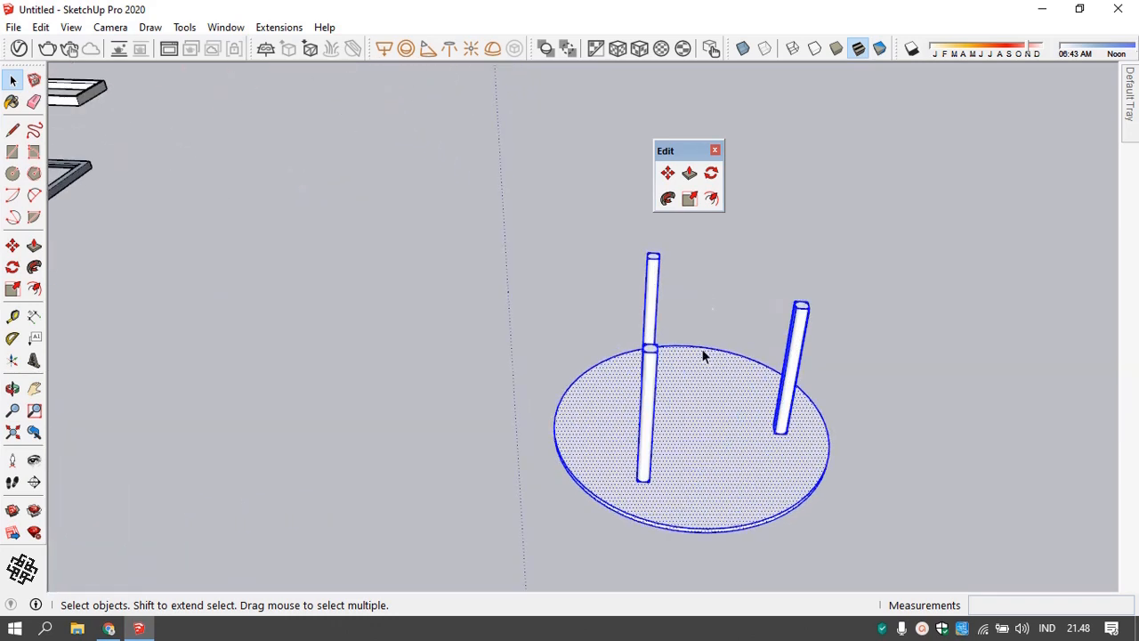
pyautogui.rightClick(695, 387)
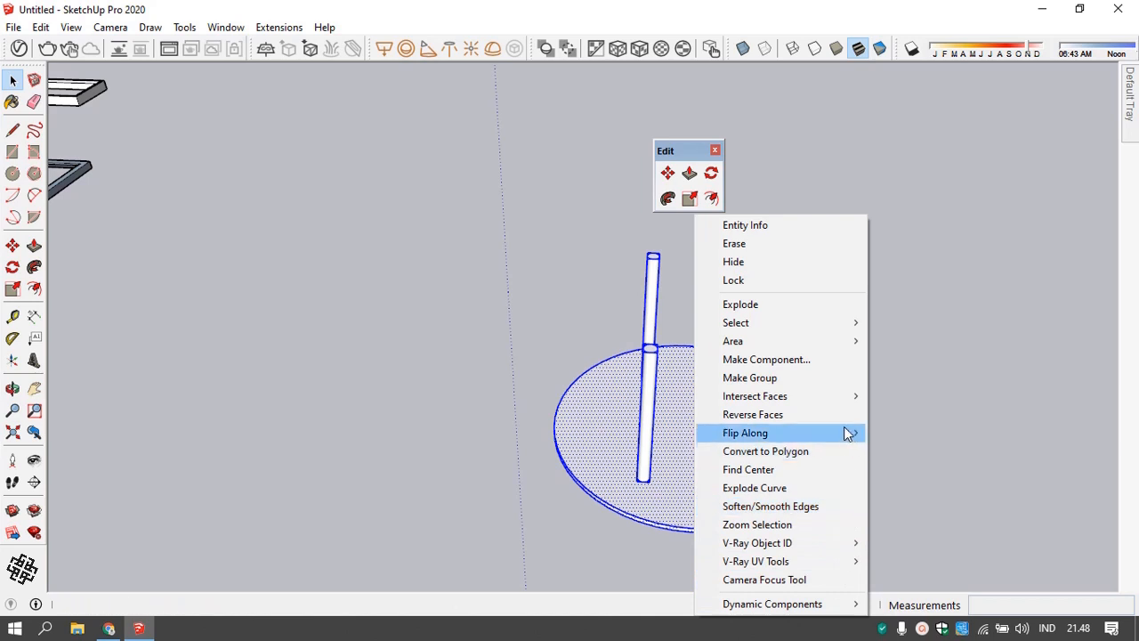
pyautogui.moveTo(848, 432)
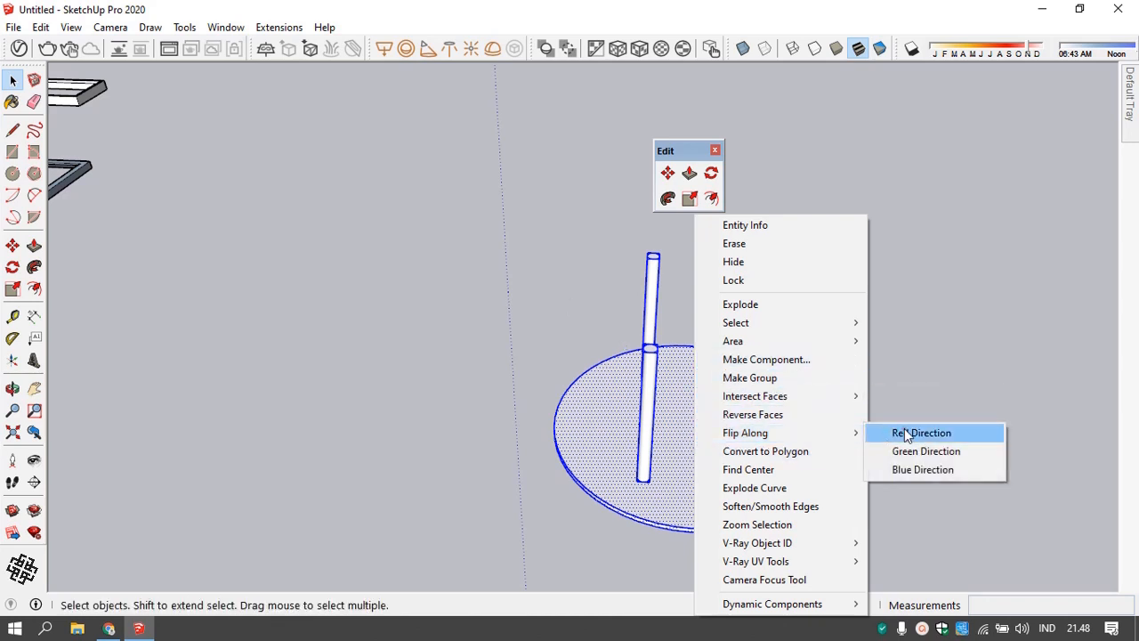
pyautogui.click(903, 432)
# - Flip the selected disc and cylinders along the green direction
pyautogui.rightClick(705, 412)
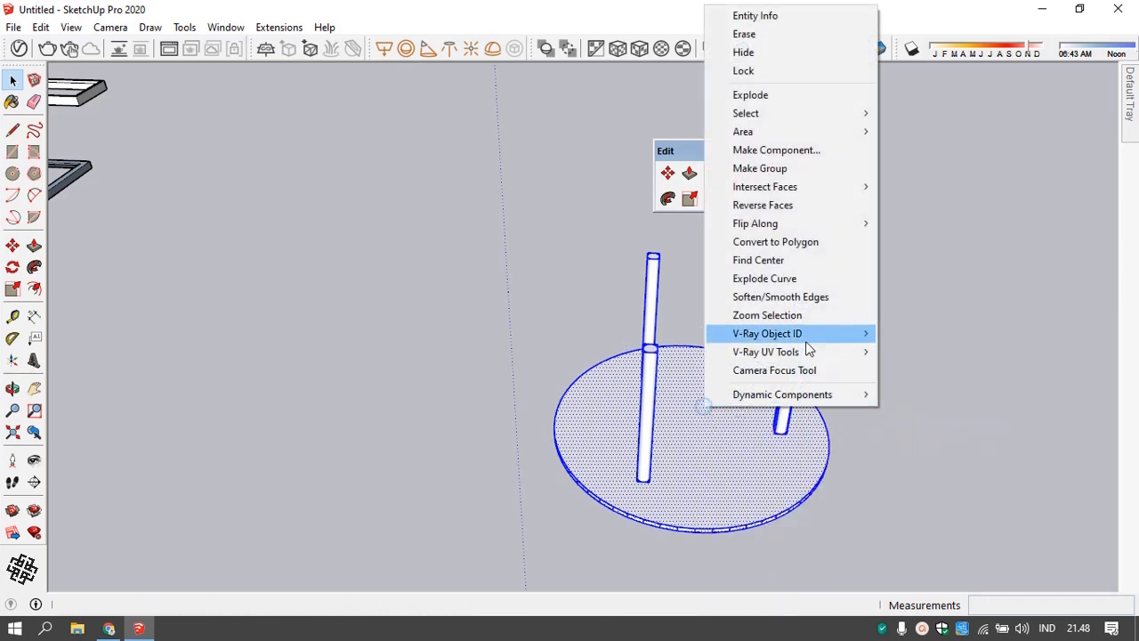
pyautogui.moveTo(860, 224)
pyautogui.click(918, 246)
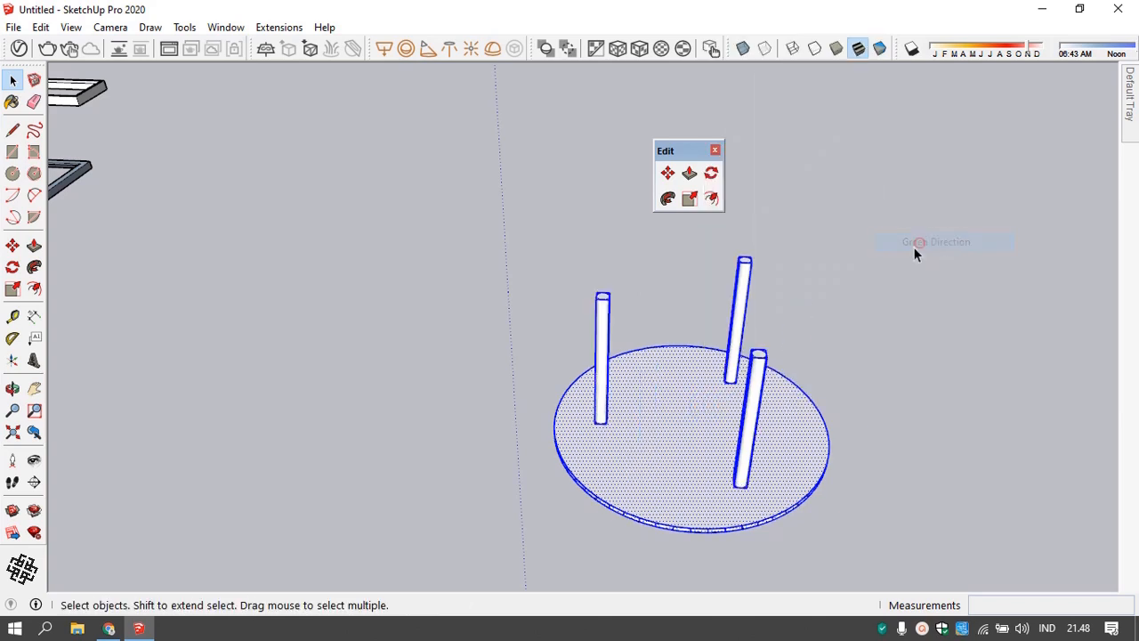
# - Flip the selected disc and cylinders along the blue direction so the table stands on its legs
pyautogui.rightClick(675, 393)
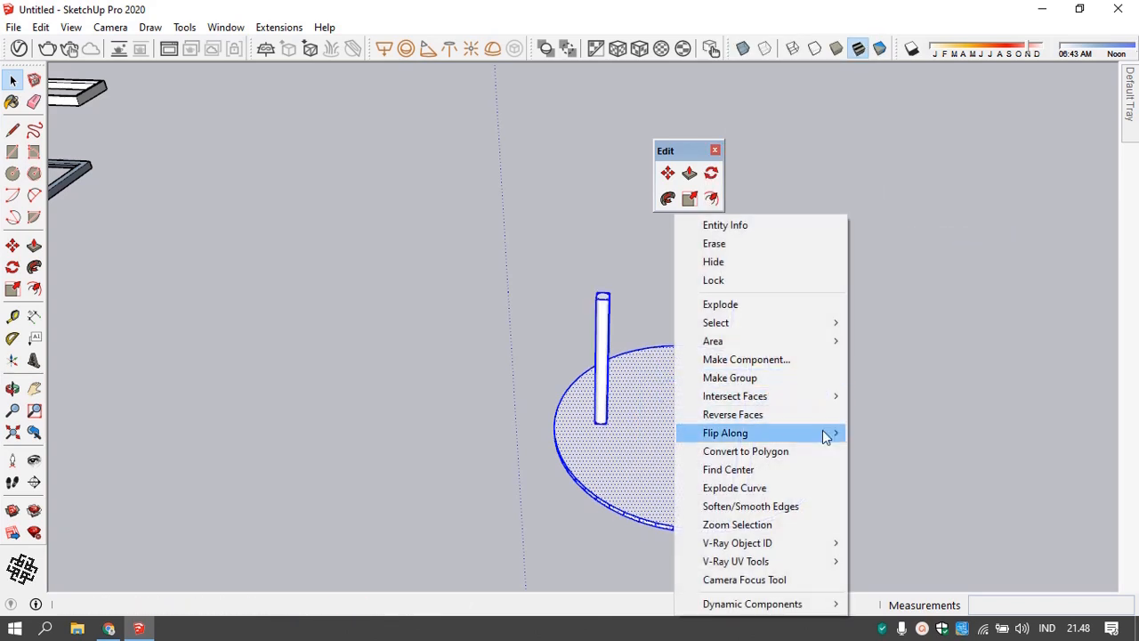
pyautogui.moveTo(826, 433)
pyautogui.click(891, 464)
pyautogui.scroll(-3, 644, 400)
pyautogui.moveTo(644, 399); pyautogui.dragTo(890, 318, button='middle')
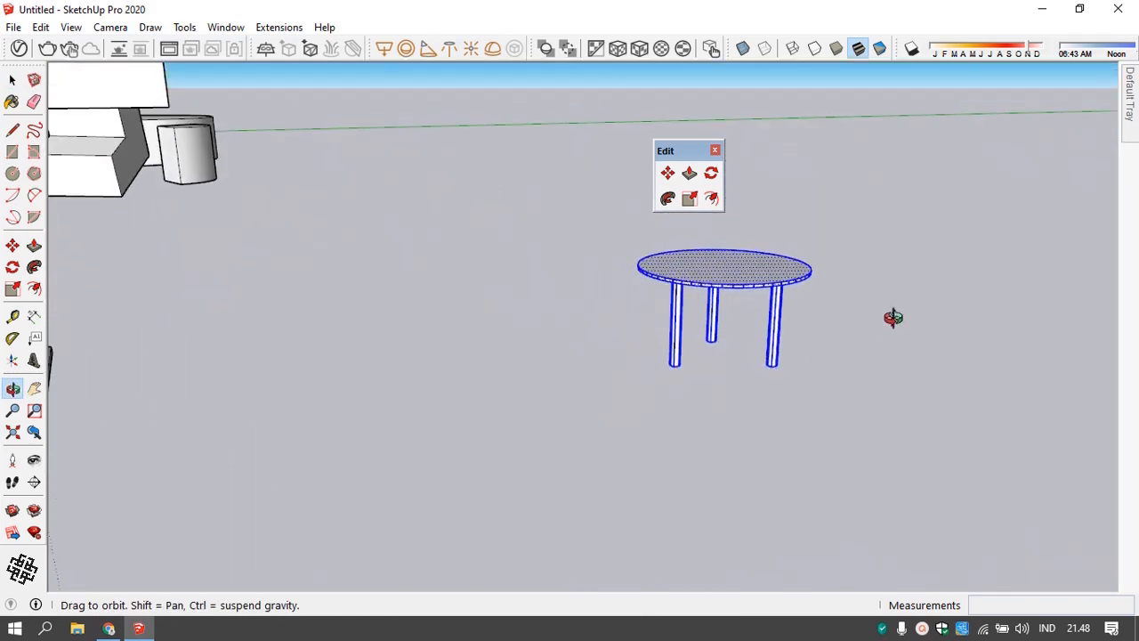
# - Open one table leg's component for editing and select the geometry of its bottom end
pyautogui.scroll(3, 724, 234)
pyautogui.scroll(1, 695, 301)
pyautogui.scroll(-2, 695, 302)
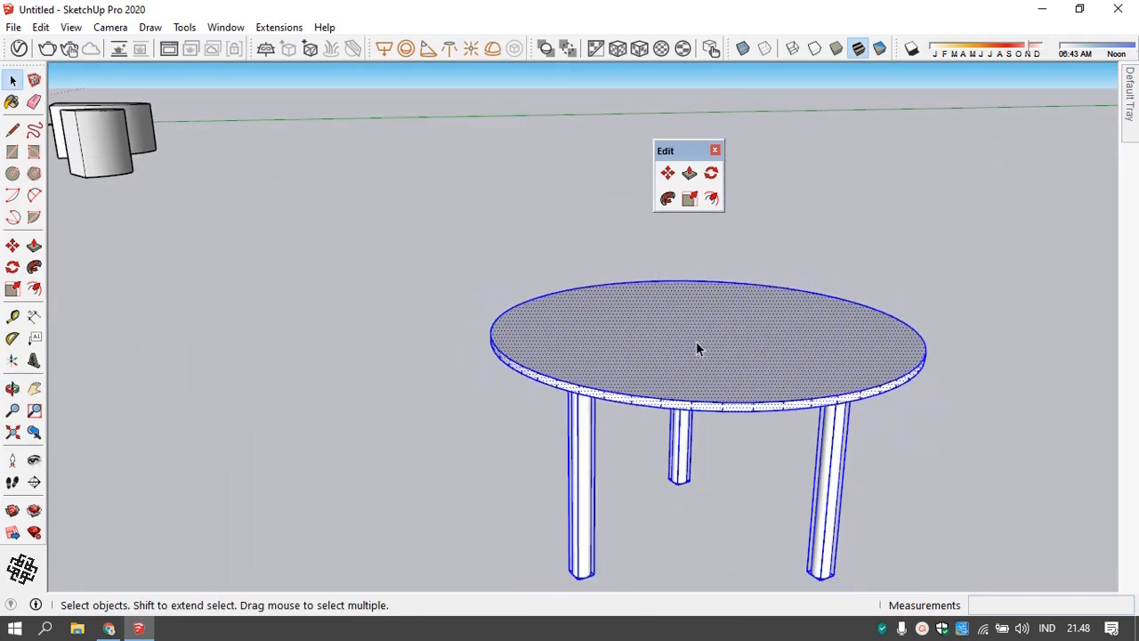
pyautogui.click(884, 467)
pyautogui.click(817, 502)
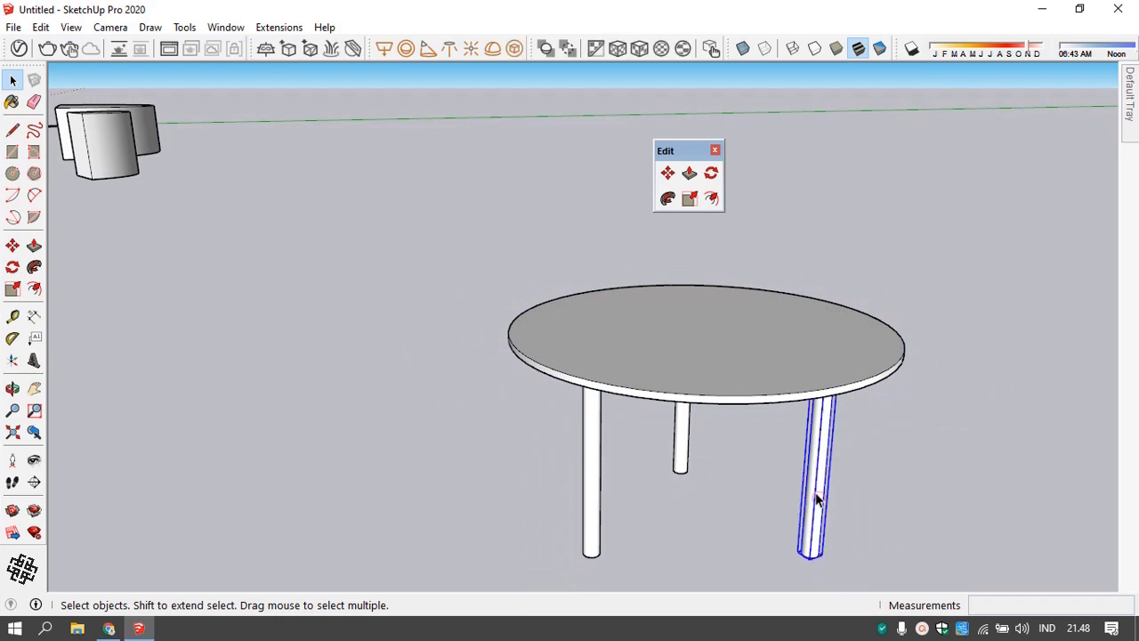
pyautogui.doubleClick(819, 552)
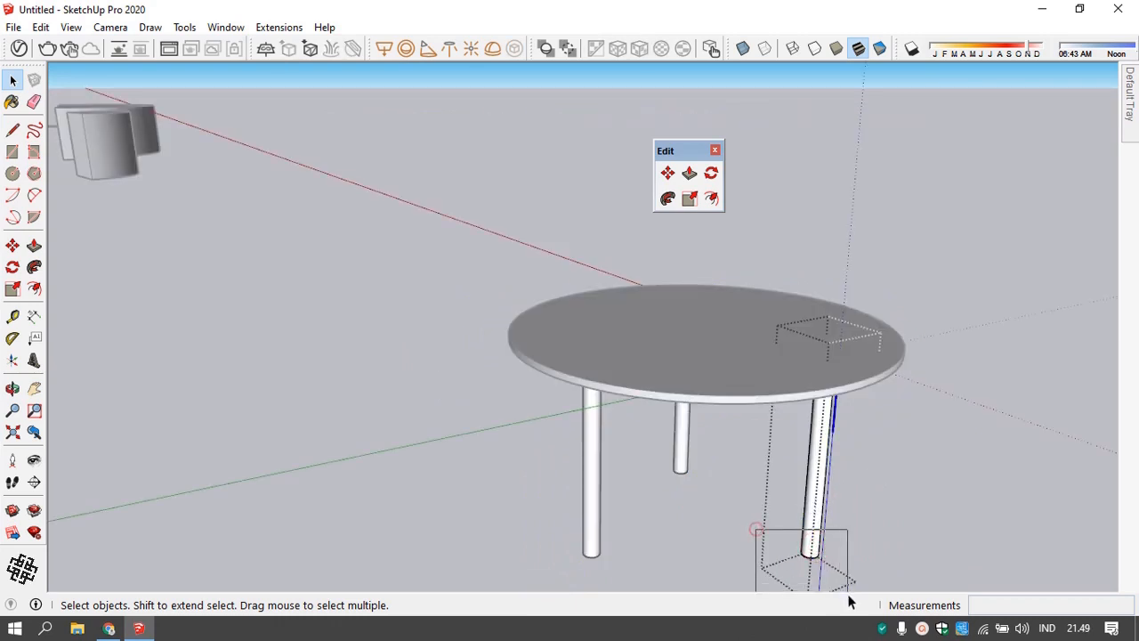
pyautogui.moveTo(848, 597); pyautogui.dragTo(847, 594)
# - Scale the leg's bottom end down uniformly about its centre so that all three legs taper toward the floor
pyautogui.click(689, 199)
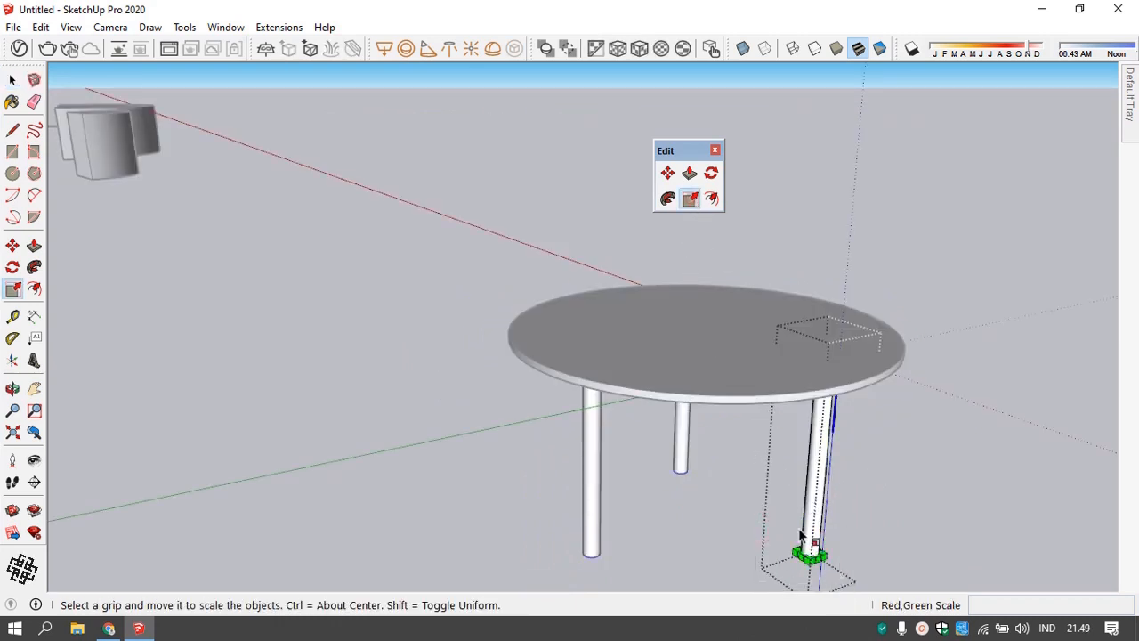
pyautogui.click(823, 558)
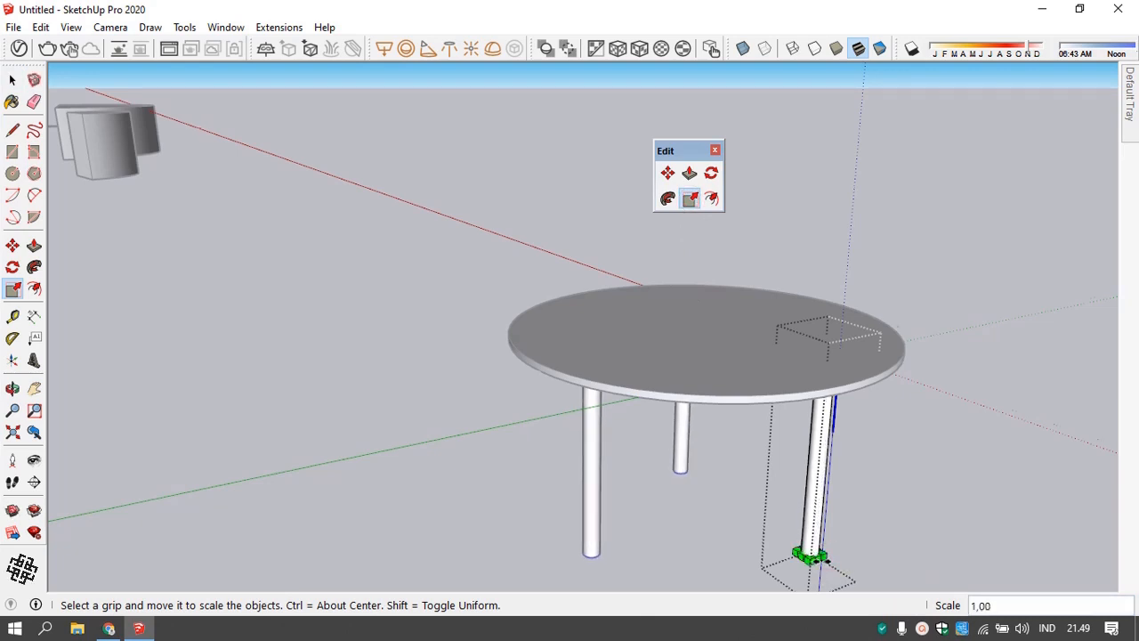
pyautogui.click(822, 558)
pyautogui.scroll(6, 814, 557)
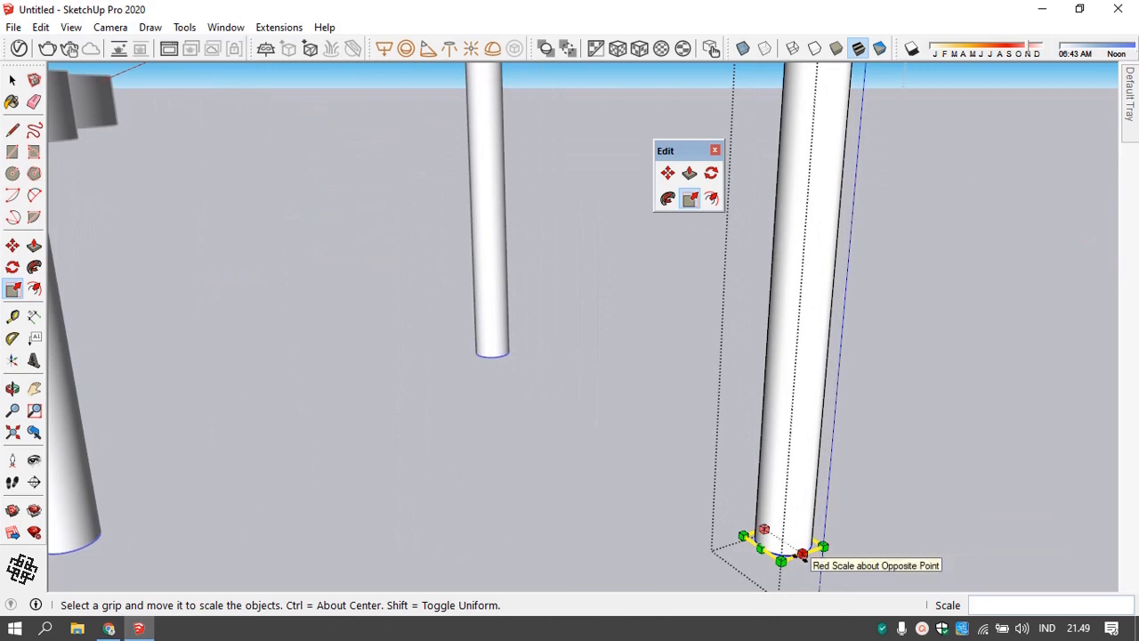
pyautogui.click(803, 555)
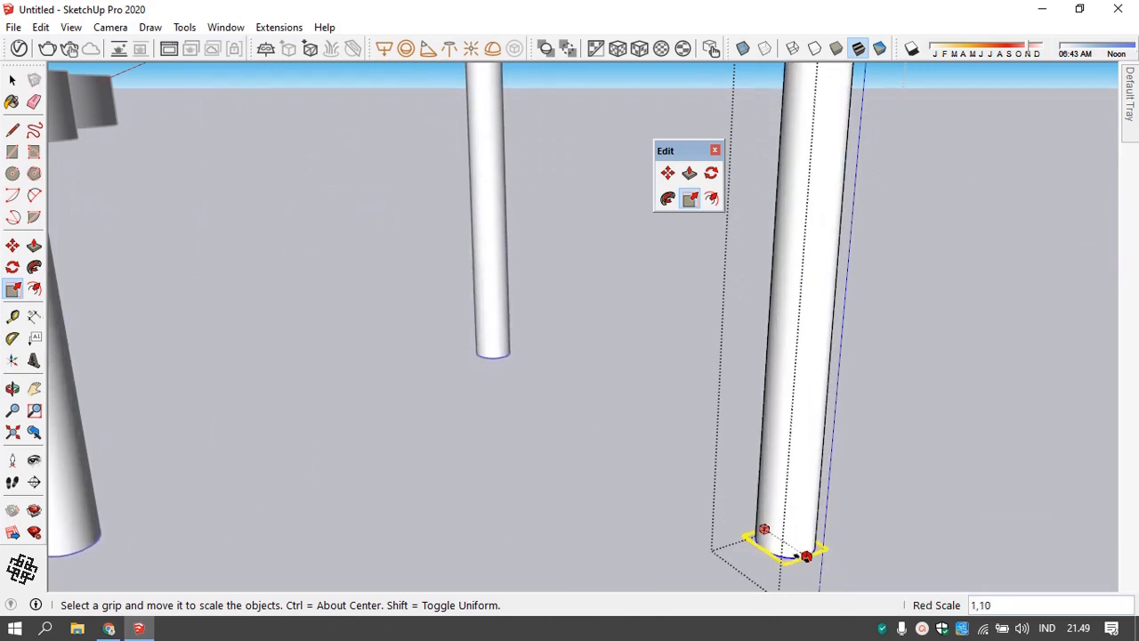
pyautogui.click(797, 555)
pyautogui.click(787, 564)
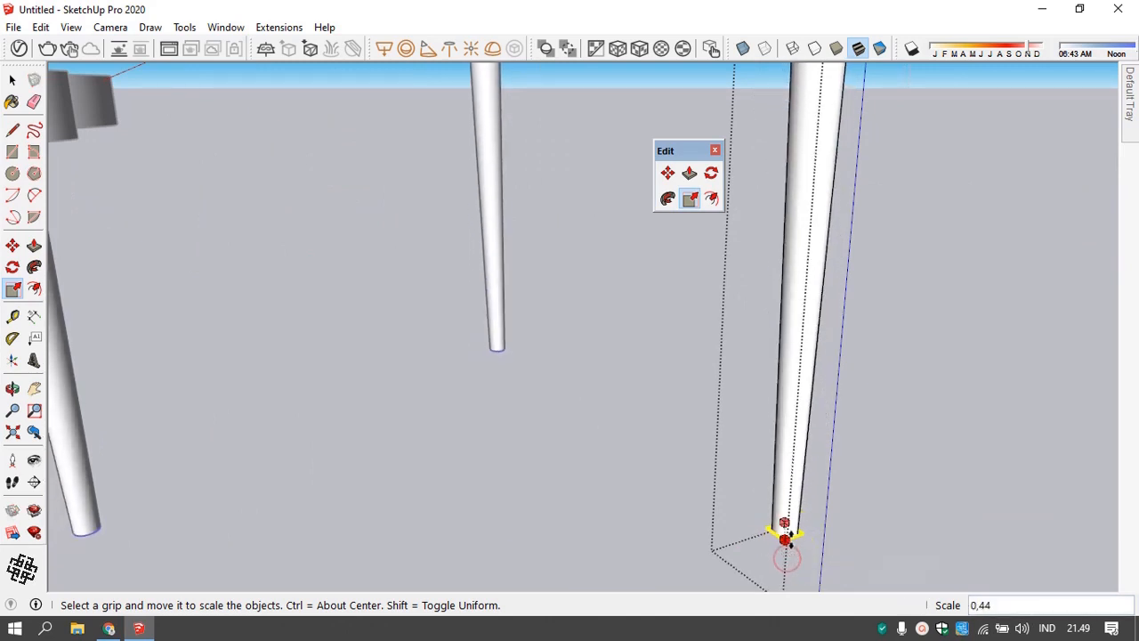
pyautogui.click(783, 527)
pyautogui.scroll(-6, 677, 489)
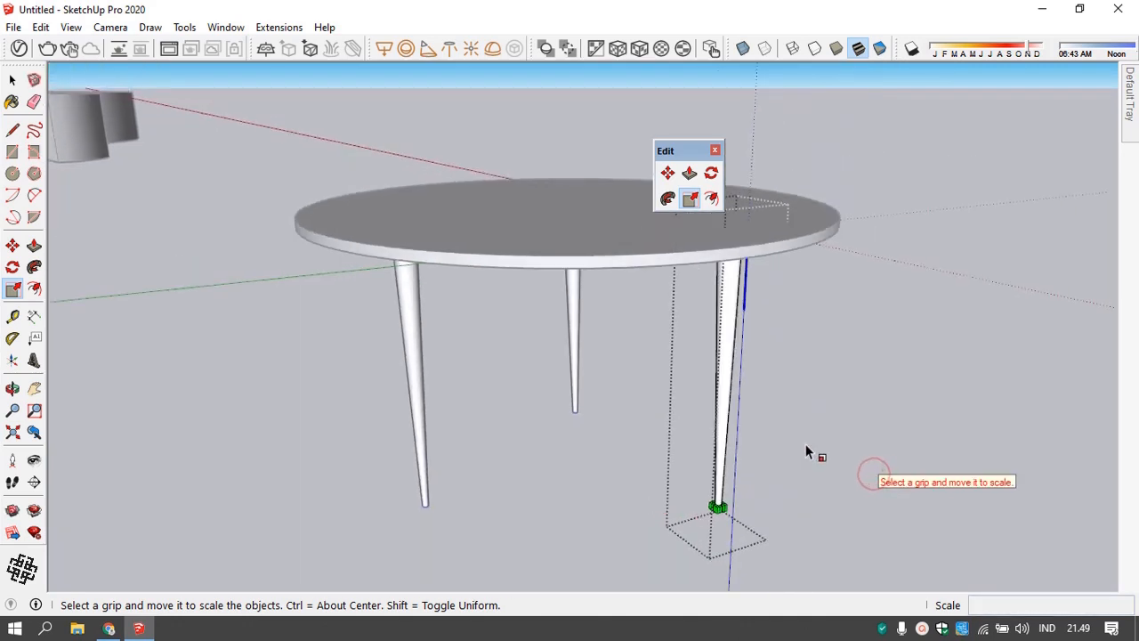
pyautogui.press('space')
pyautogui.moveTo(847, 320); pyautogui.dragTo(735, 379, button='middle')
pyautogui.scroll(-3, 712, 383)
pyautogui.scroll(4, 284, 343)
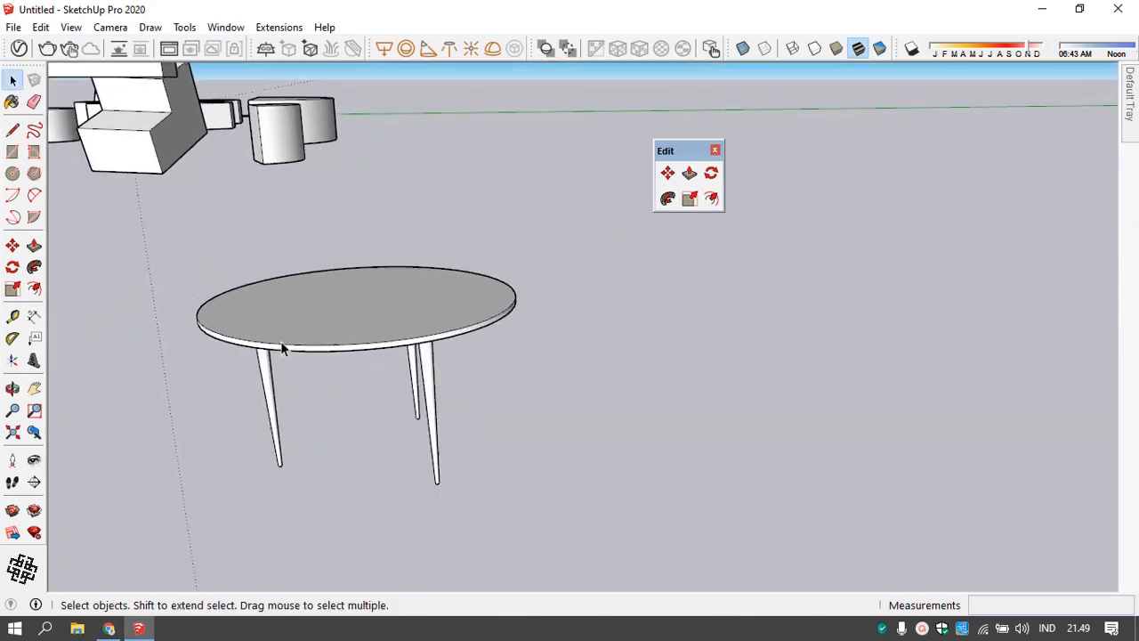
pyautogui.moveTo(287, 347); pyautogui.dragTo(514, 366, button='middle')
pyautogui.scroll(-2, 488, 315)
pyautogui.scroll(-5, 488, 378)
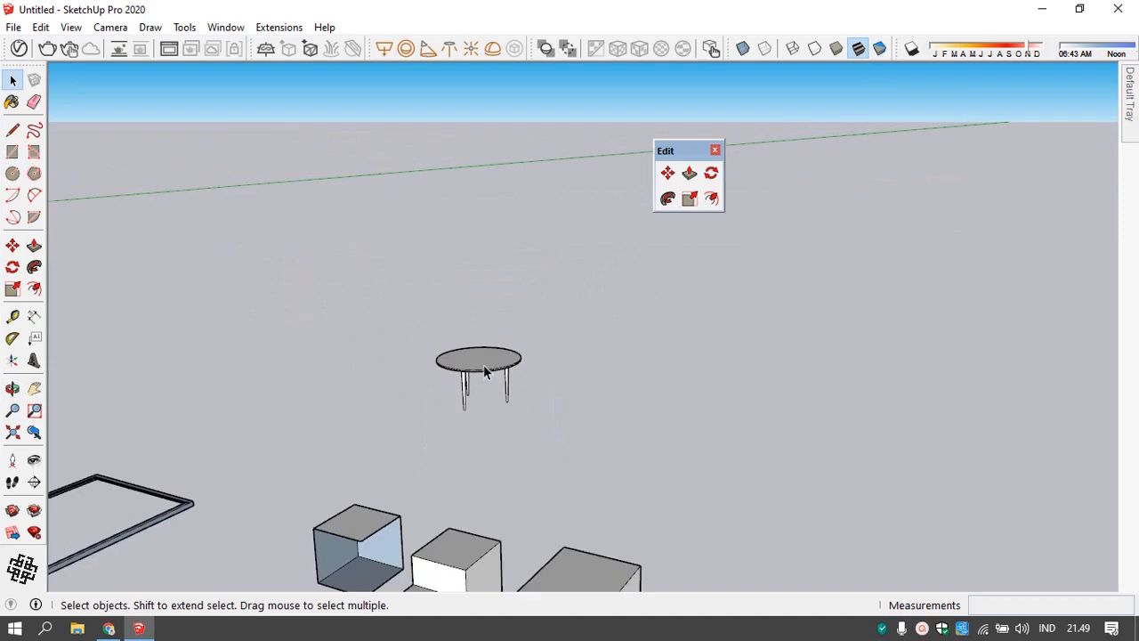
pyautogui.click(484, 364)
pyautogui.scroll(2, 496, 369)
pyautogui.click(465, 381)
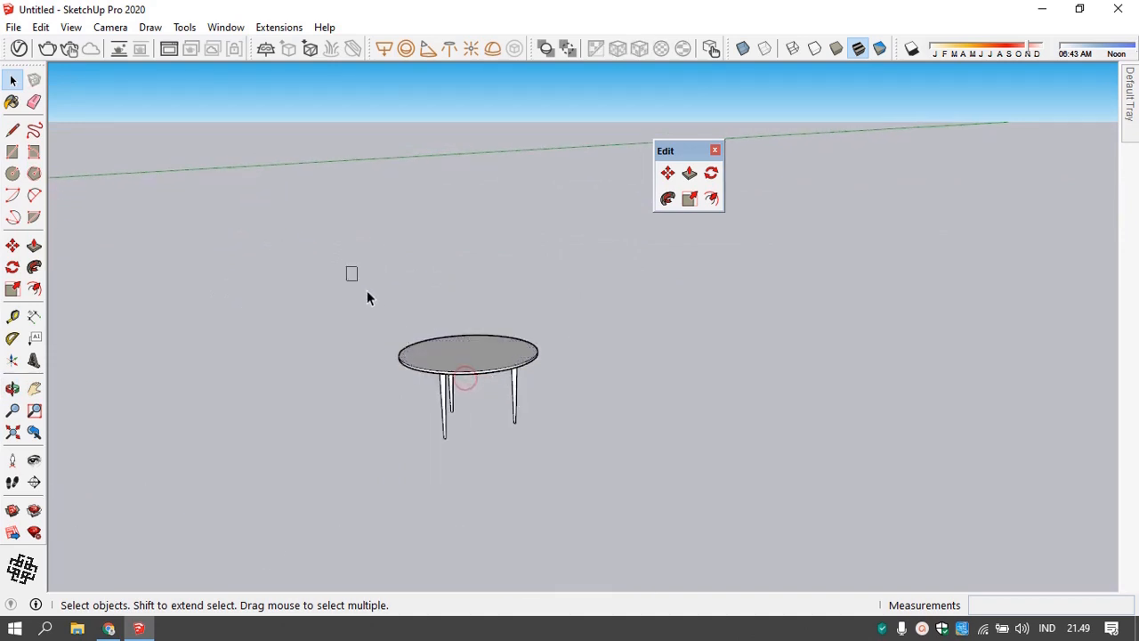
pyautogui.moveTo(347, 262); pyautogui.dragTo(569, 499)
pyautogui.rightClick(476, 361)
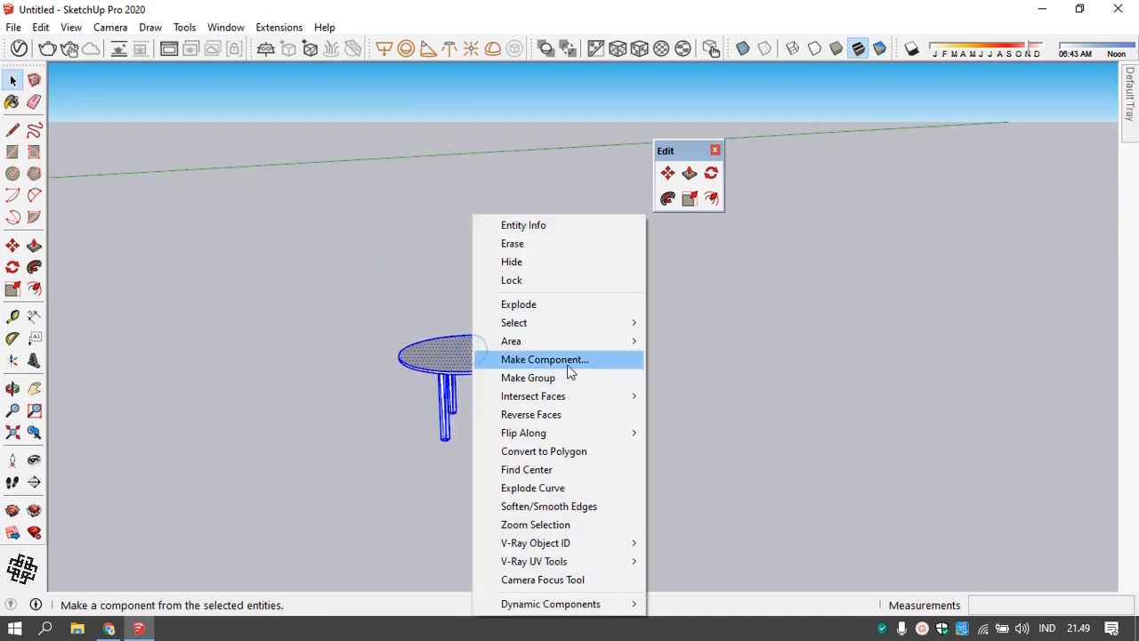
pyautogui.click(570, 359)
pyautogui.click(657, 498)
pyautogui.click(416, 320)
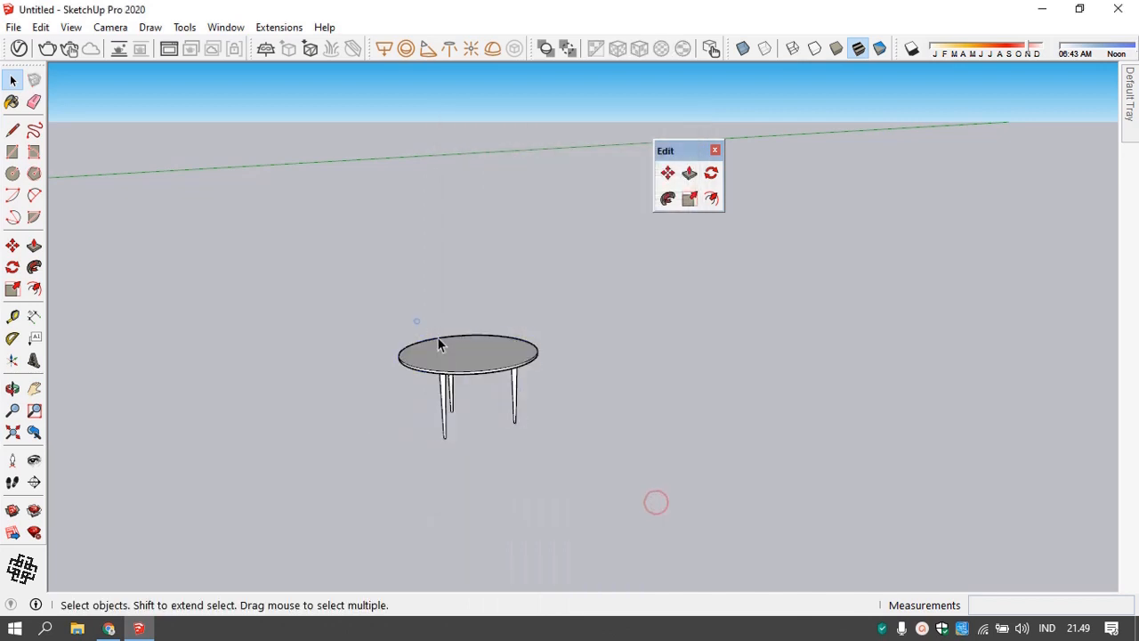
# - Select the whole table, tabletop and three legs, and make it a group
pyautogui.moveTo(332, 287); pyautogui.dragTo(534, 422)
pyautogui.rightClick(476, 365)
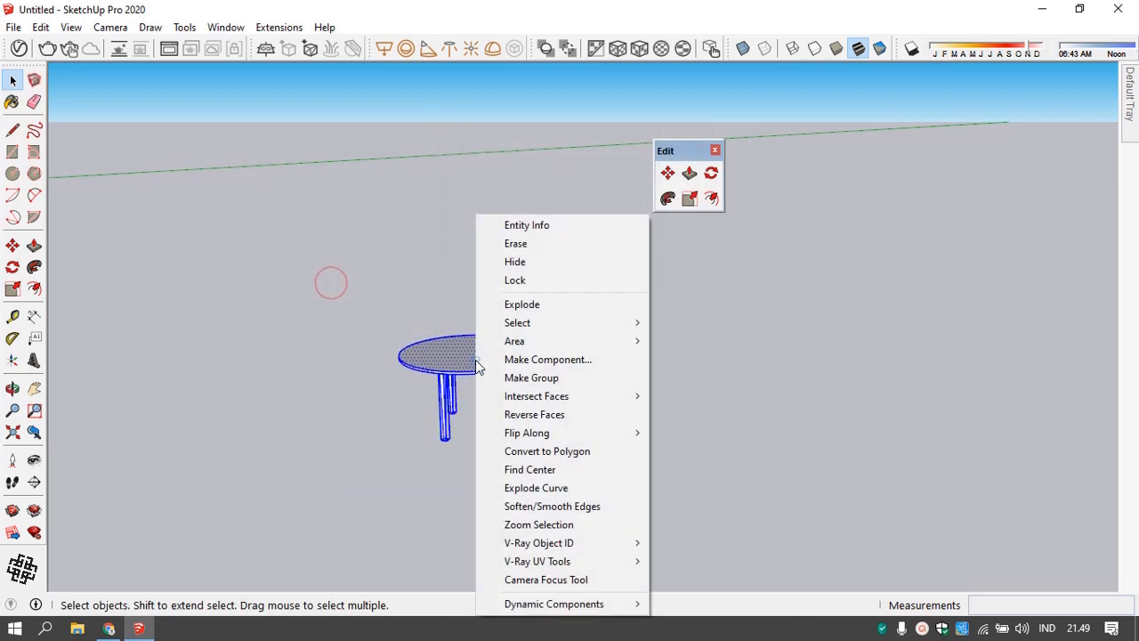
pyautogui.click(539, 378)
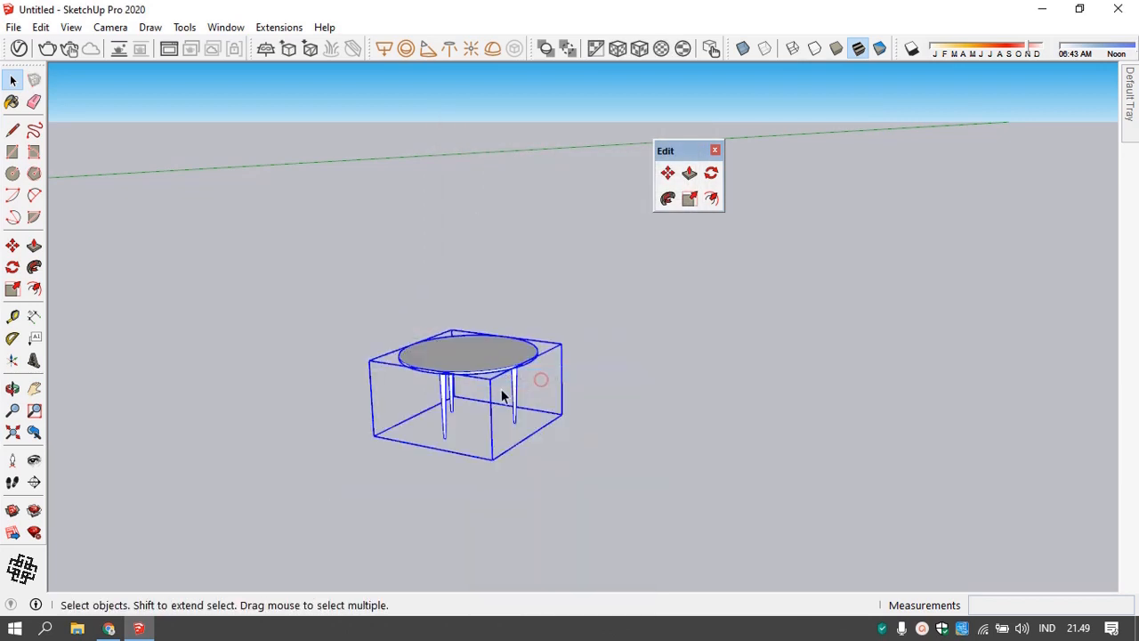
# - Scale the table group up uniformly from a lower corner of its bounding box
pyautogui.click(690, 198)
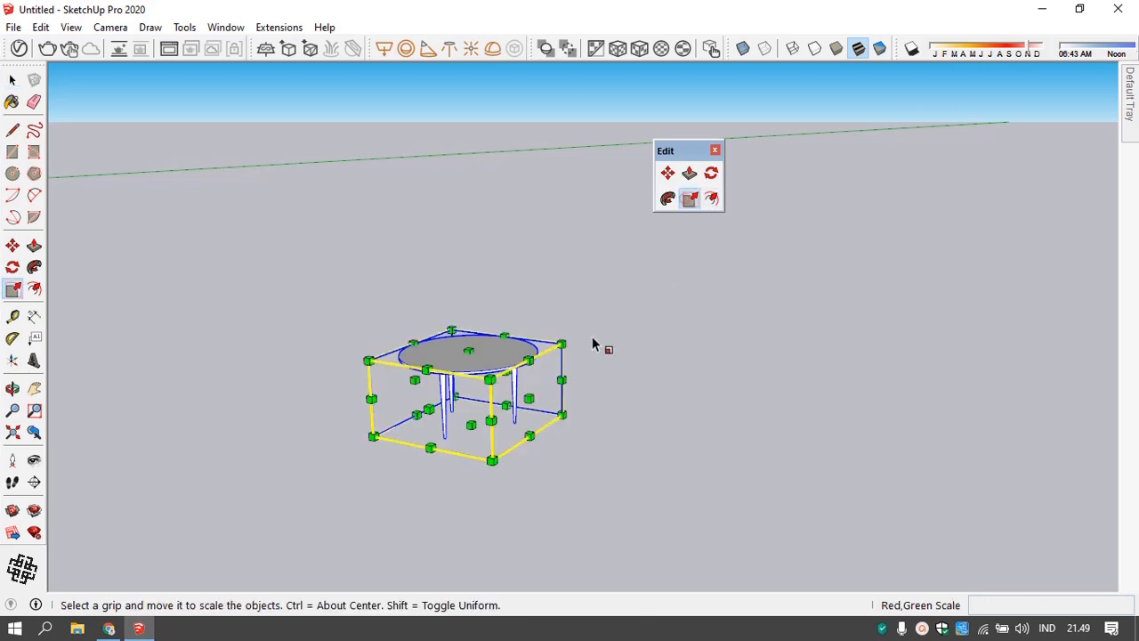
pyautogui.moveTo(492, 460); pyautogui.dragTo(548, 536)
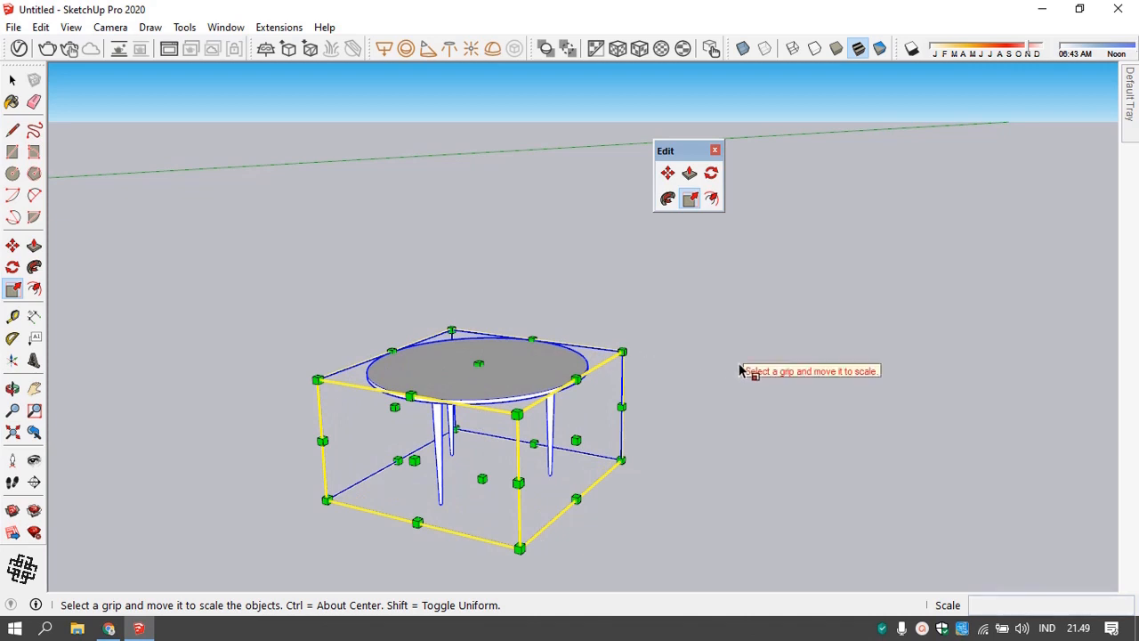
pyautogui.press('space')
# - Open the table group for editing and offset the tabletop's edge inward by about 21 cm
pyautogui.doubleClick(522, 379)
pyautogui.scroll(3, 521, 381)
pyautogui.moveTo(519, 350); pyautogui.dragTo(516, 432, button='middle')
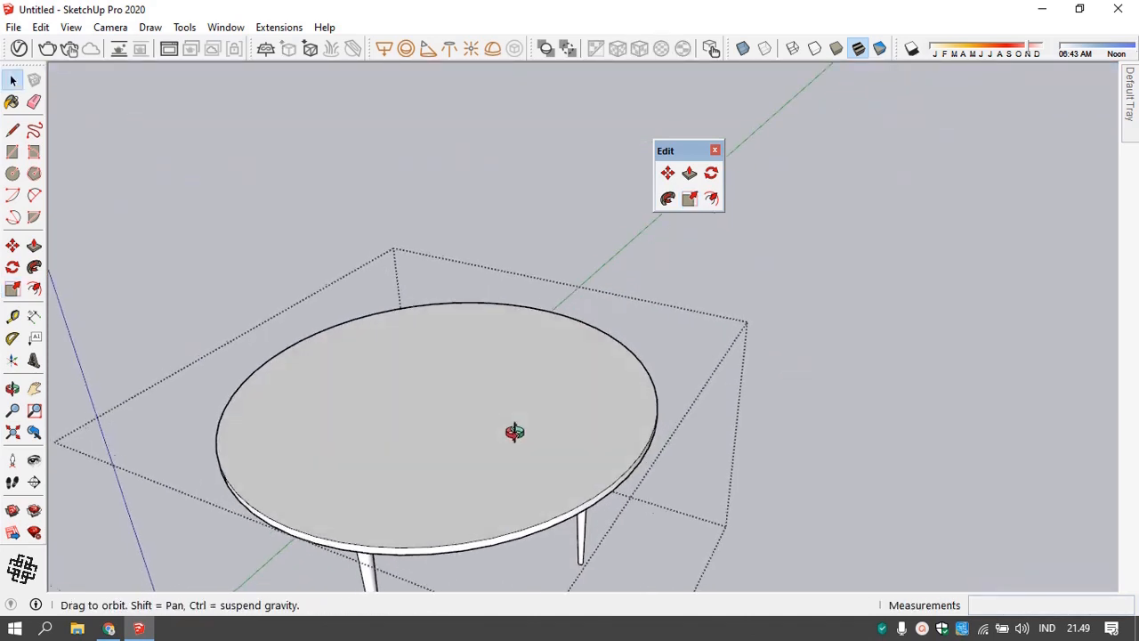
pyautogui.click(535, 470)
pyautogui.click(711, 199)
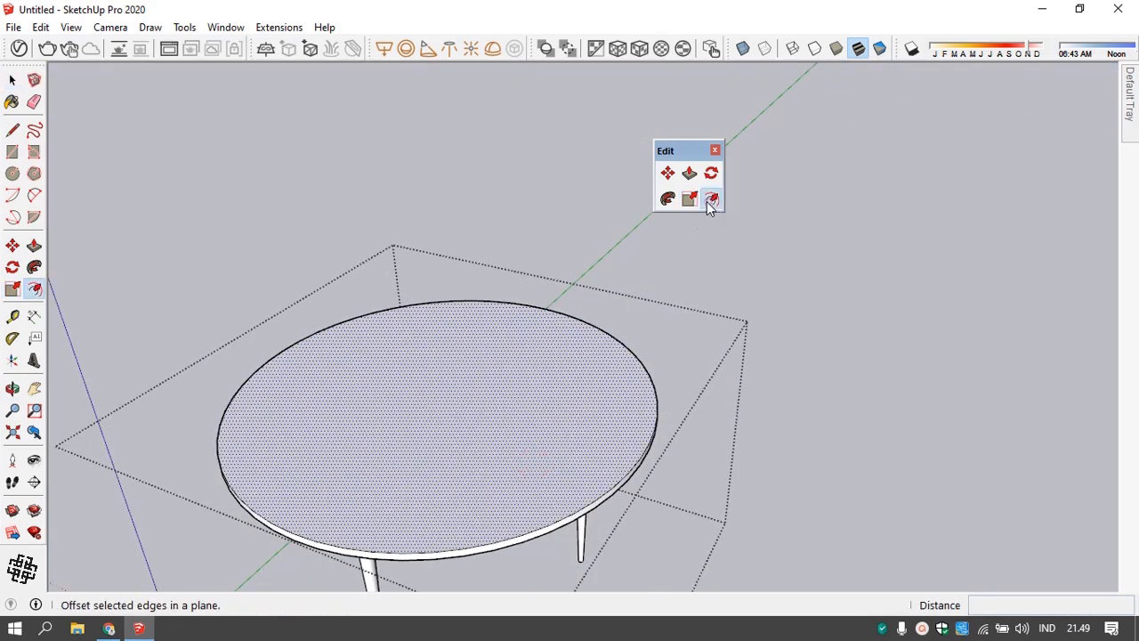
pyautogui.click(604, 441)
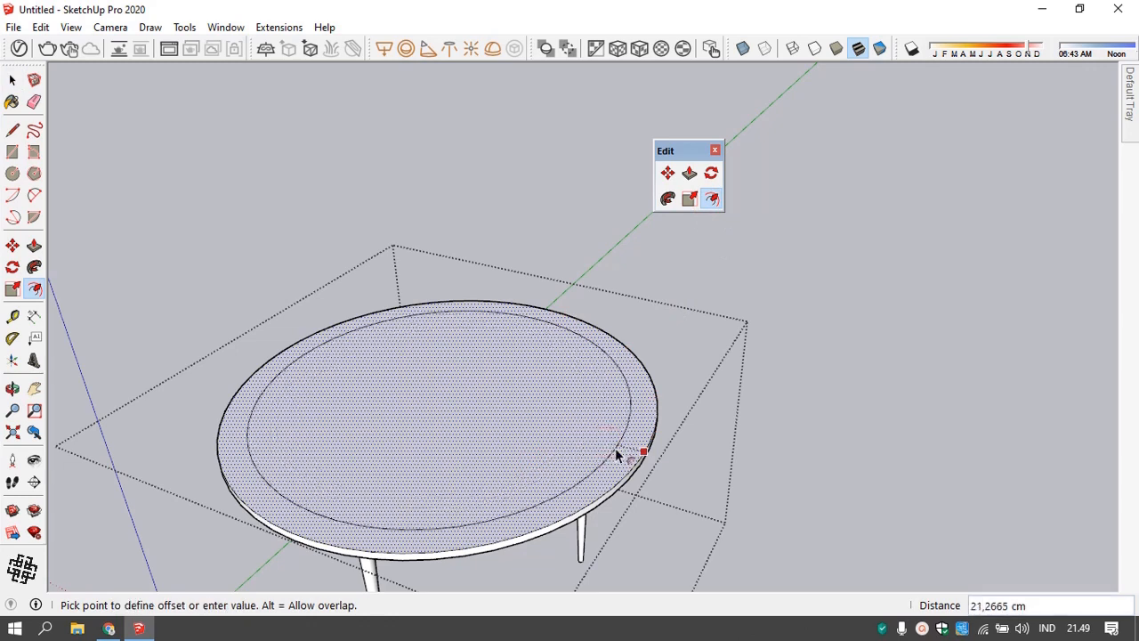
pyautogui.click(615, 448)
pyautogui.scroll(2, 473, 472)
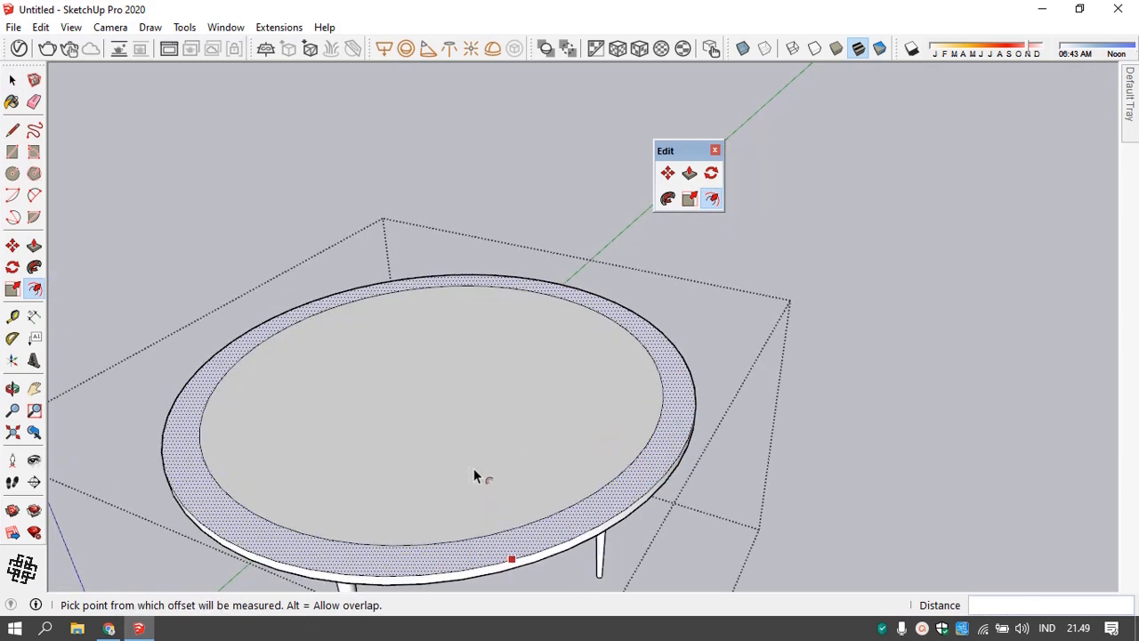
# - Push/Pull the tabletop's outer ring upward to form a raised rim around the inner circle
pyautogui.moveTo(474, 468); pyautogui.dragTo(529, 419, button='middle')
pyautogui.click(480, 384)
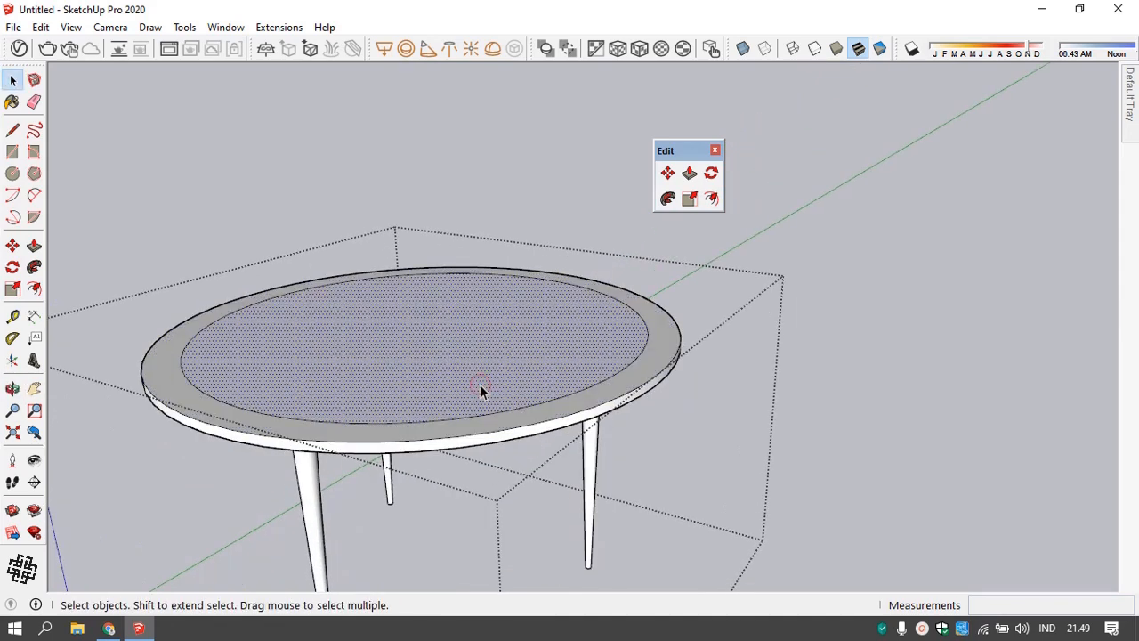
pyautogui.click(534, 425)
pyautogui.scroll(1, 532, 423)
pyautogui.press('p')
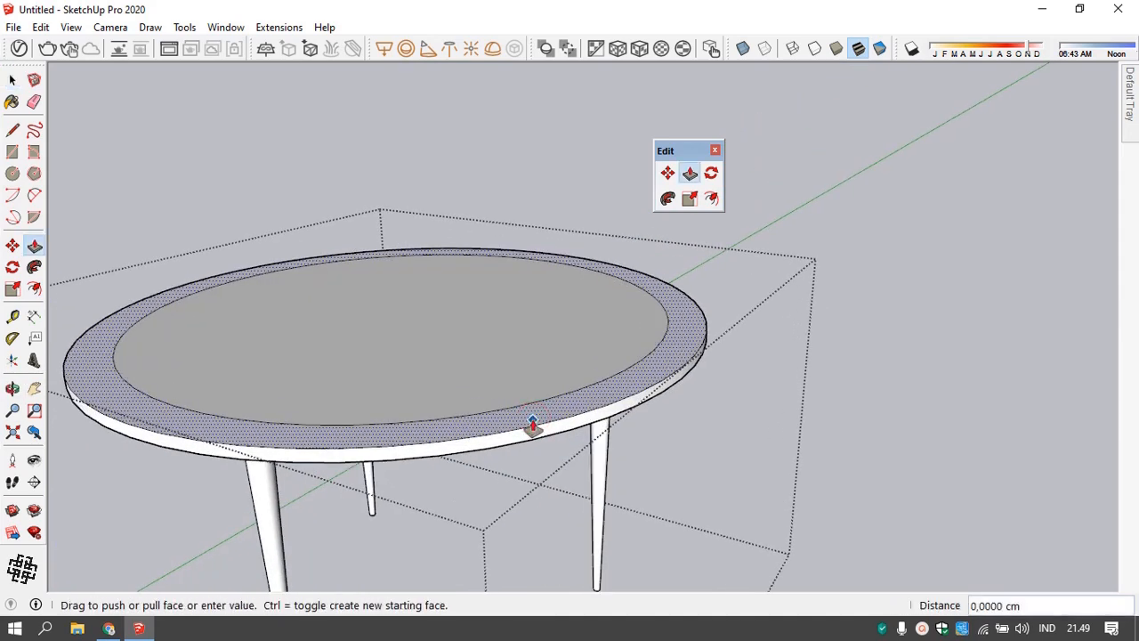
pyautogui.click(532, 423)
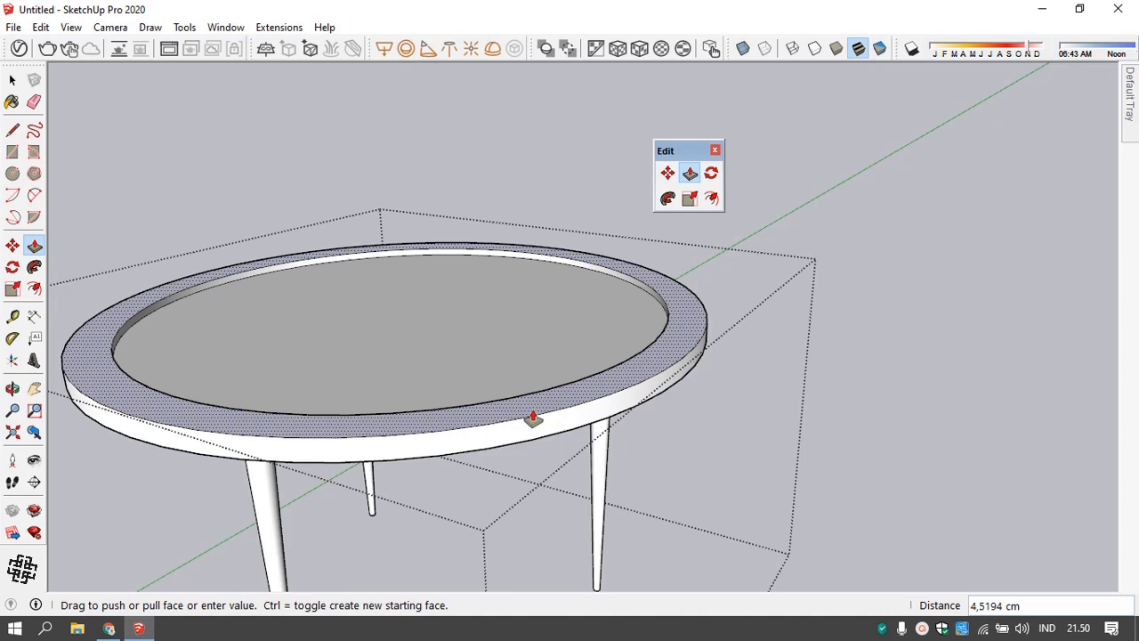
pyautogui.press('Escape')
pyautogui.press('space')
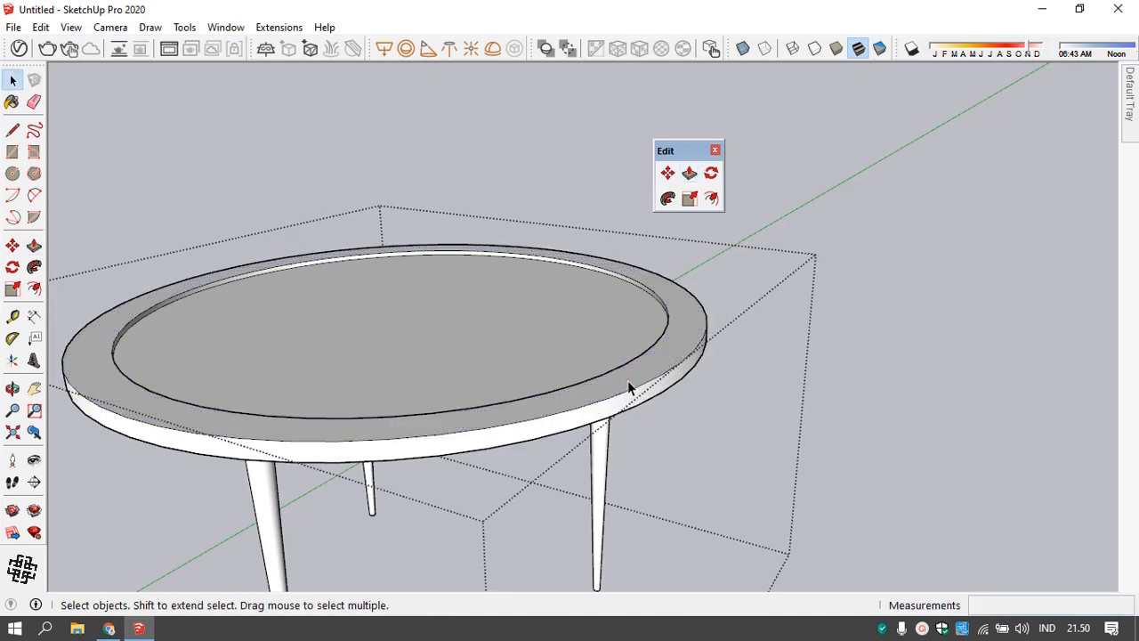
# - Copy the recessed inner circular face straight up to the rim's top level, closing the recess, and leave the group
pyautogui.click(628, 387)
pyautogui.click(545, 363)
pyautogui.press('m')
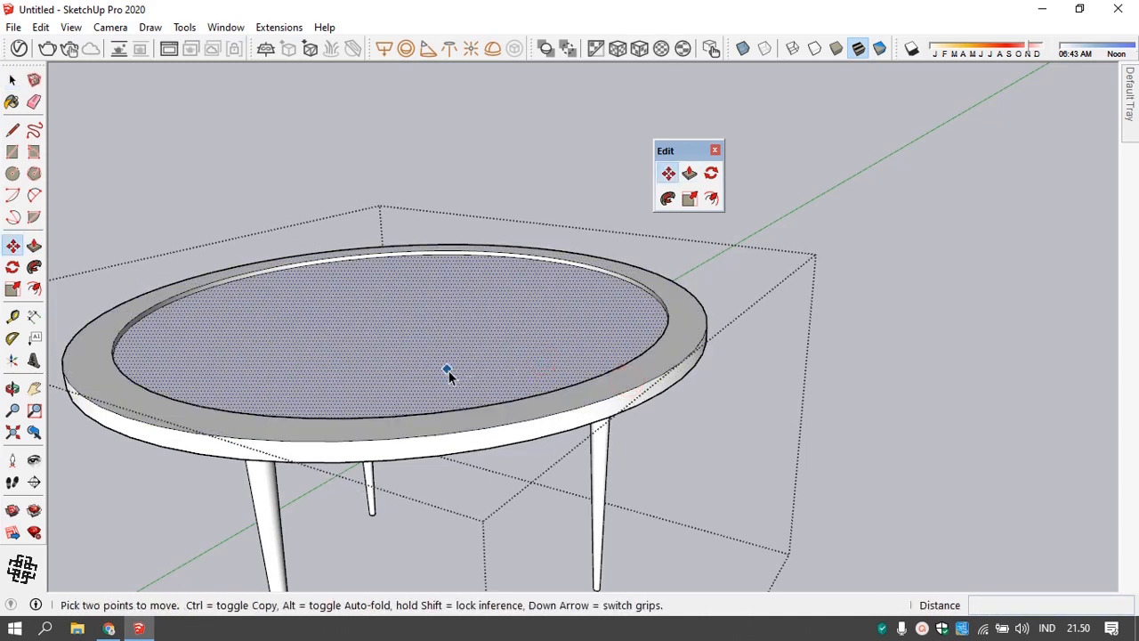
pyautogui.click(132, 332)
pyautogui.press('ctrl')
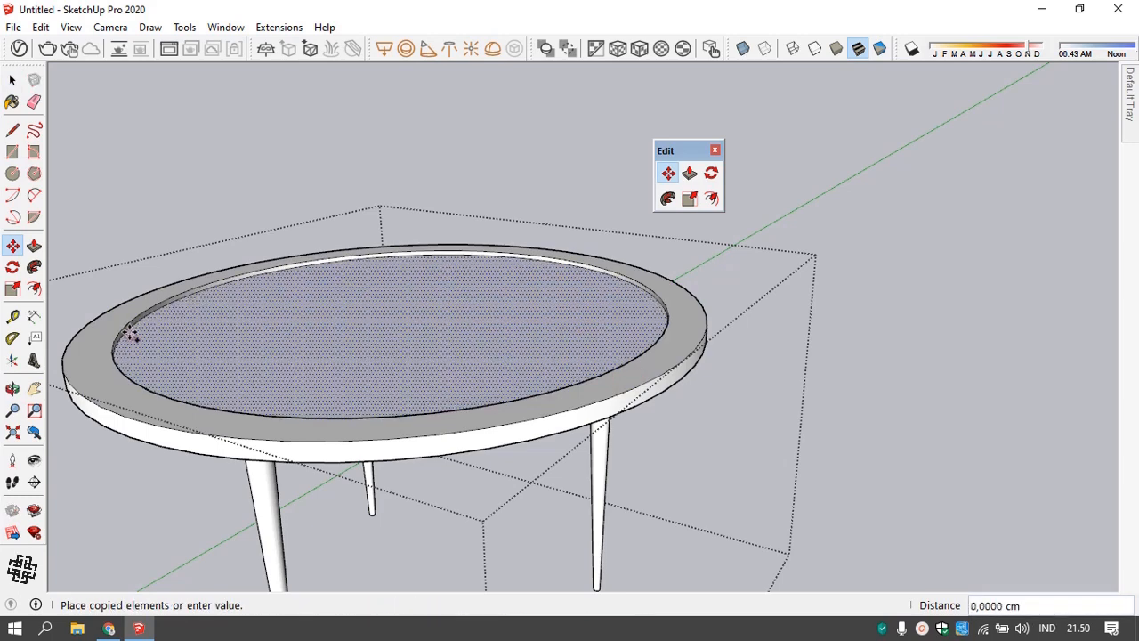
pyautogui.click(129, 320)
pyautogui.press('space')
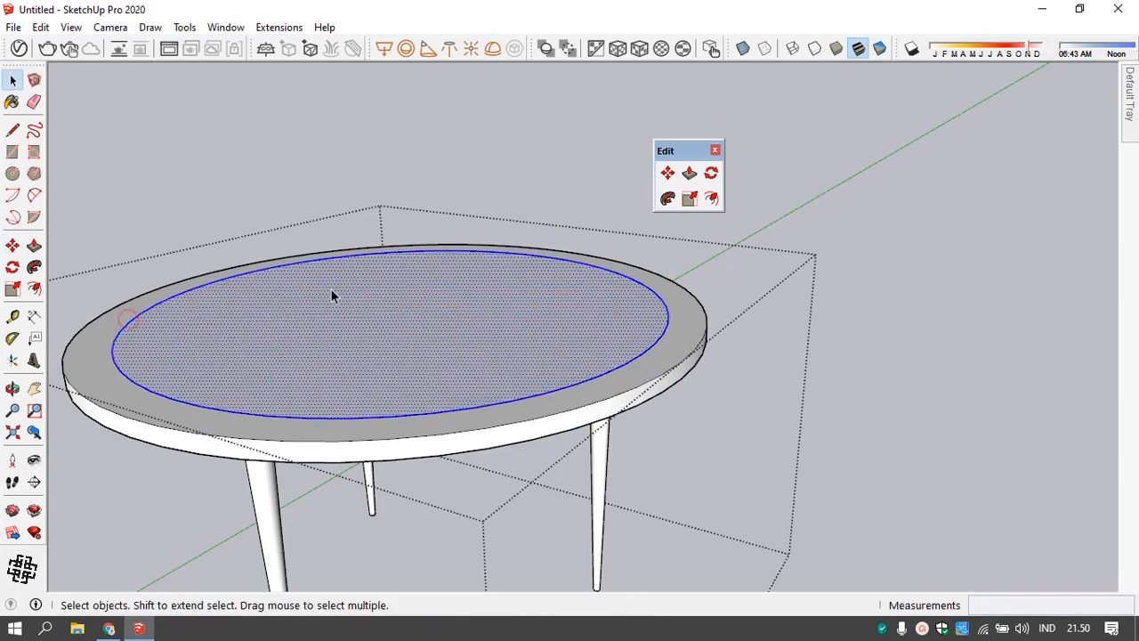
pyautogui.click(897, 236)
pyautogui.moveTo(783, 251)
pyautogui.mouseDown(button='middle')
pyautogui.moveTo(738, 226)
pyautogui.moveTo(783, 265)
pyautogui.mouseUp(button='middle')
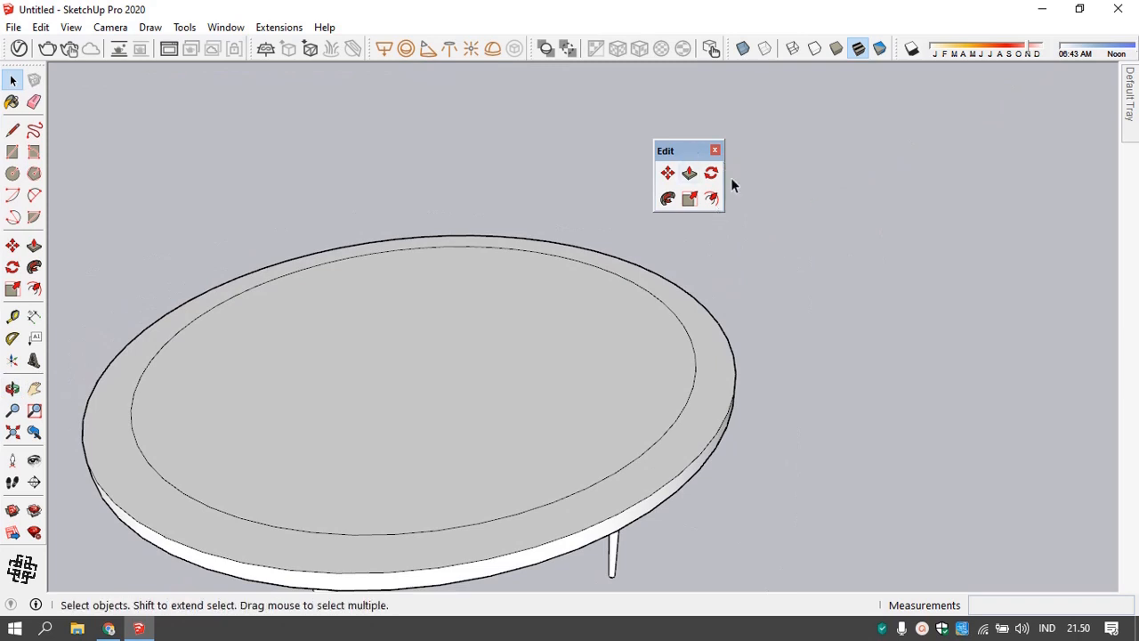
# - Start the Paint Bucket and browse the material library to the Wood collection
pyautogui.click(12, 103)
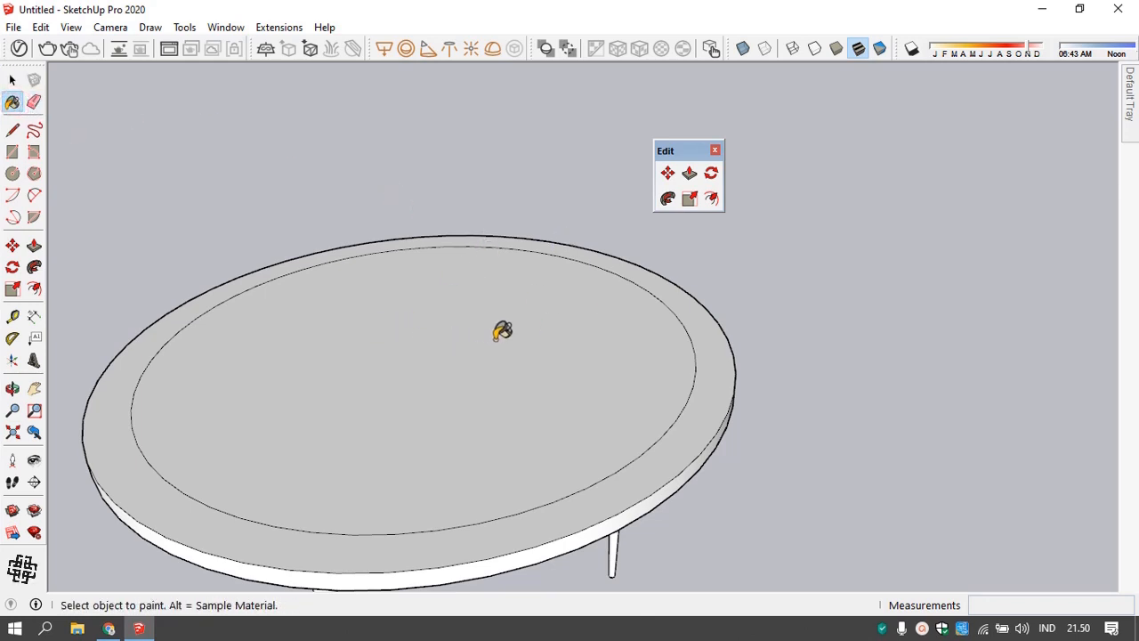
pyautogui.moveTo(1130, 122)
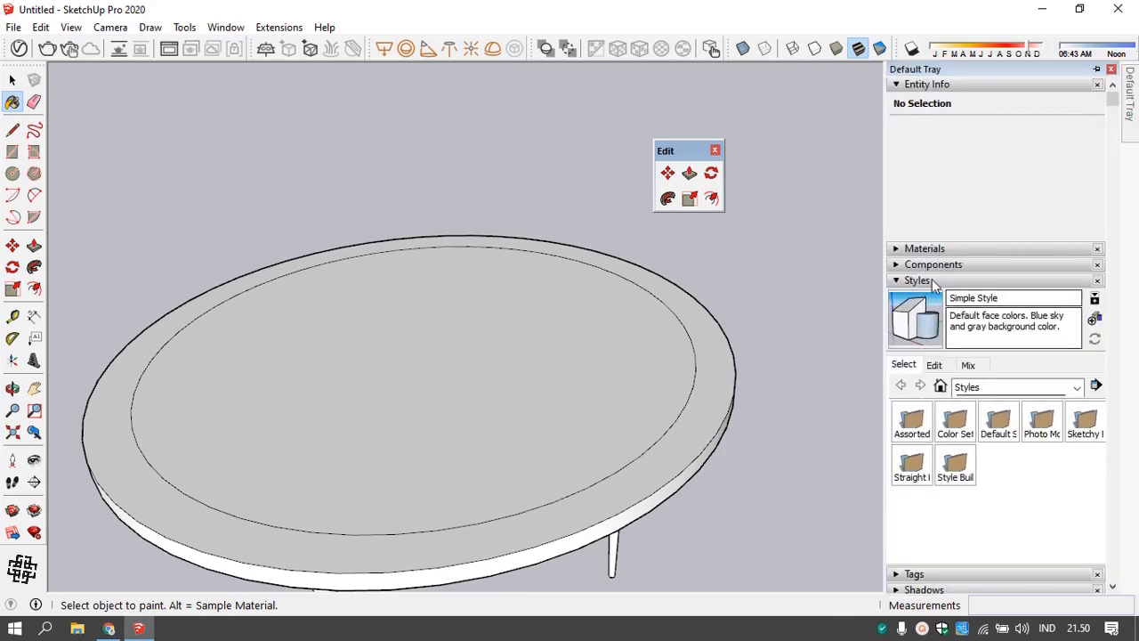
pyautogui.click(903, 253)
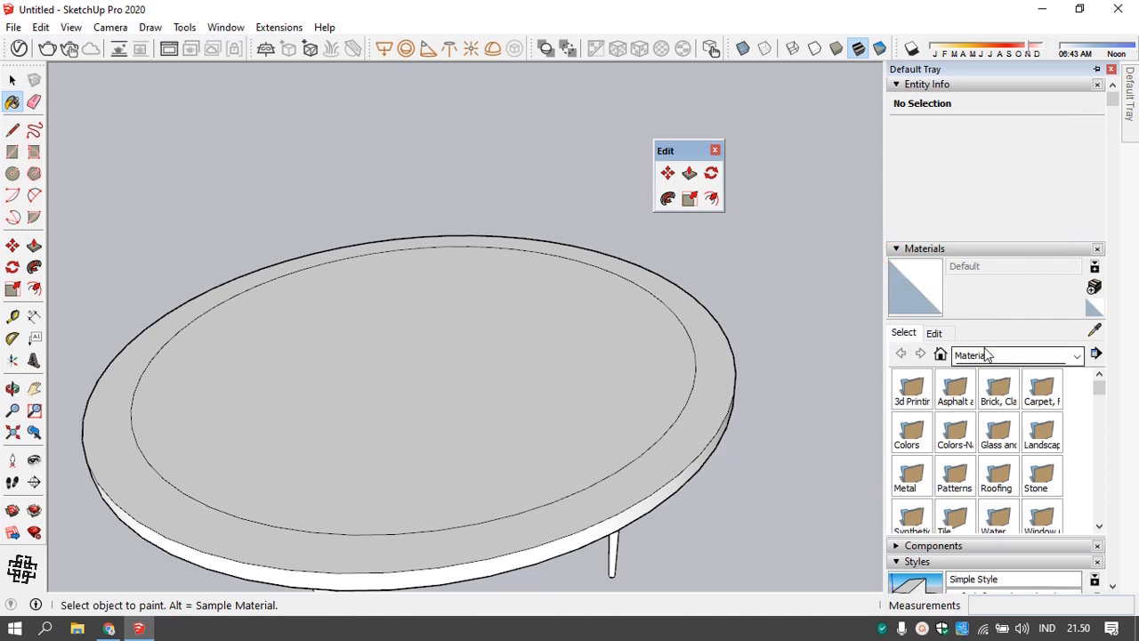
pyautogui.scroll(-3, 992, 417)
pyautogui.scroll(-3, 992, 416)
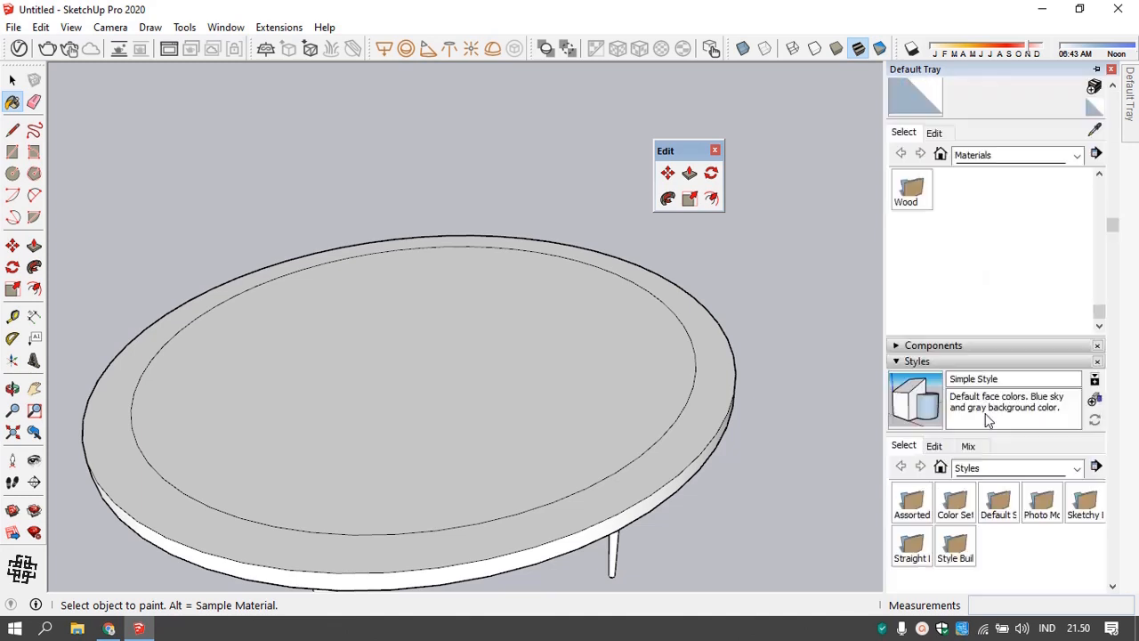
pyautogui.scroll(6, 979, 409)
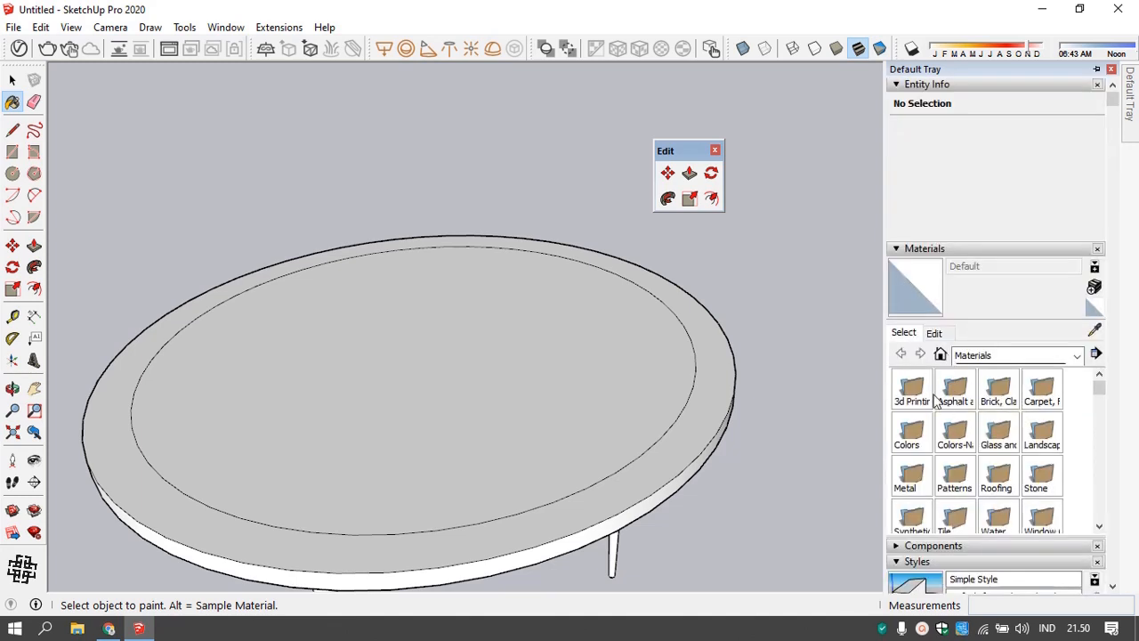
pyautogui.click(1077, 356)
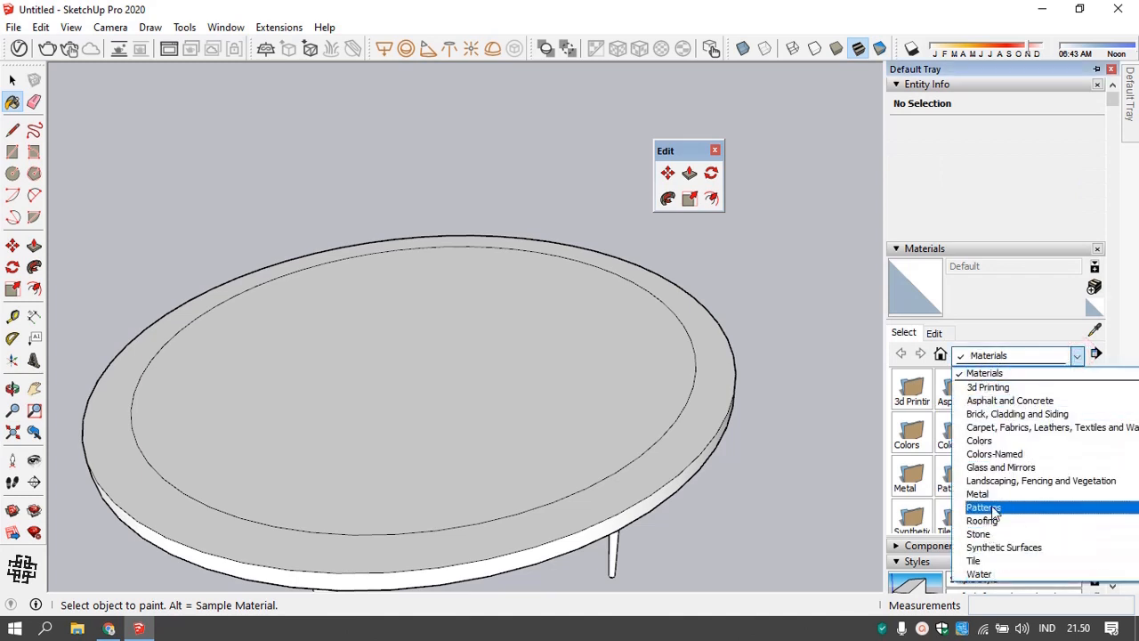
pyautogui.scroll(-2, 988, 490)
pyautogui.scroll(1, 992, 525)
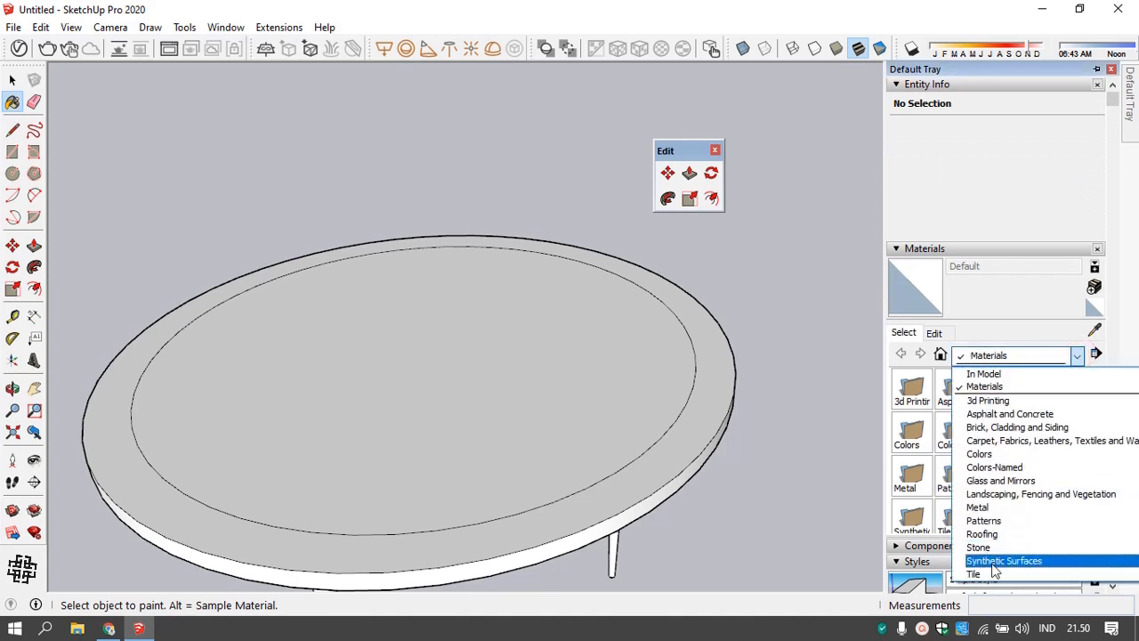
pyautogui.scroll(-1, 992, 543)
pyautogui.click(979, 573)
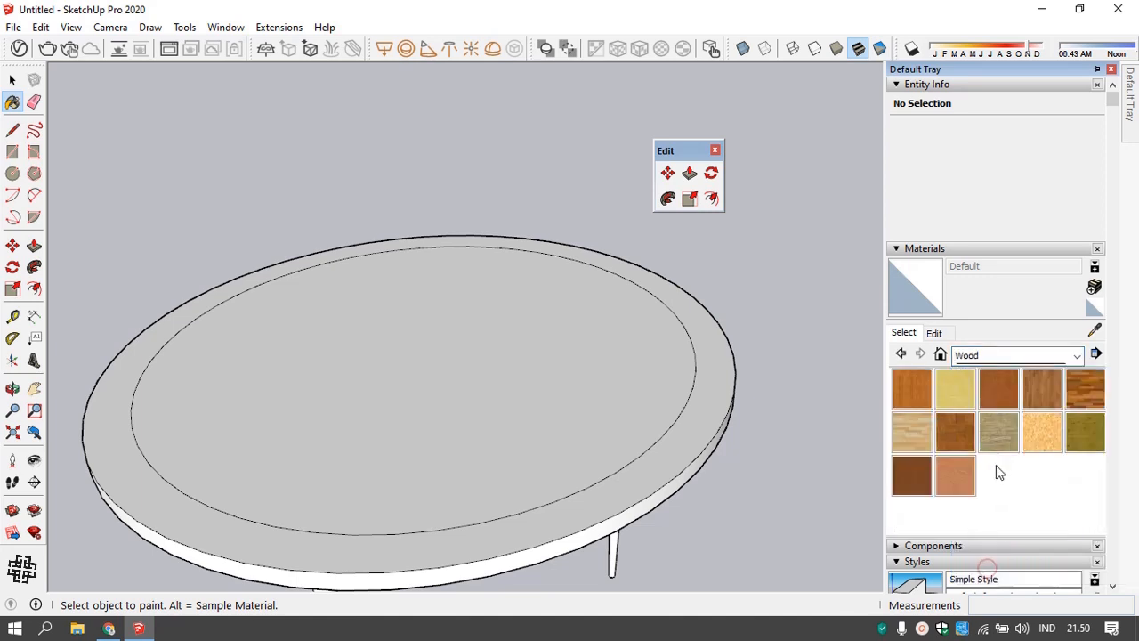
# - Paint the whole table group, legs and top, with the Wood Bamboo material
pyautogui.click(920, 392)
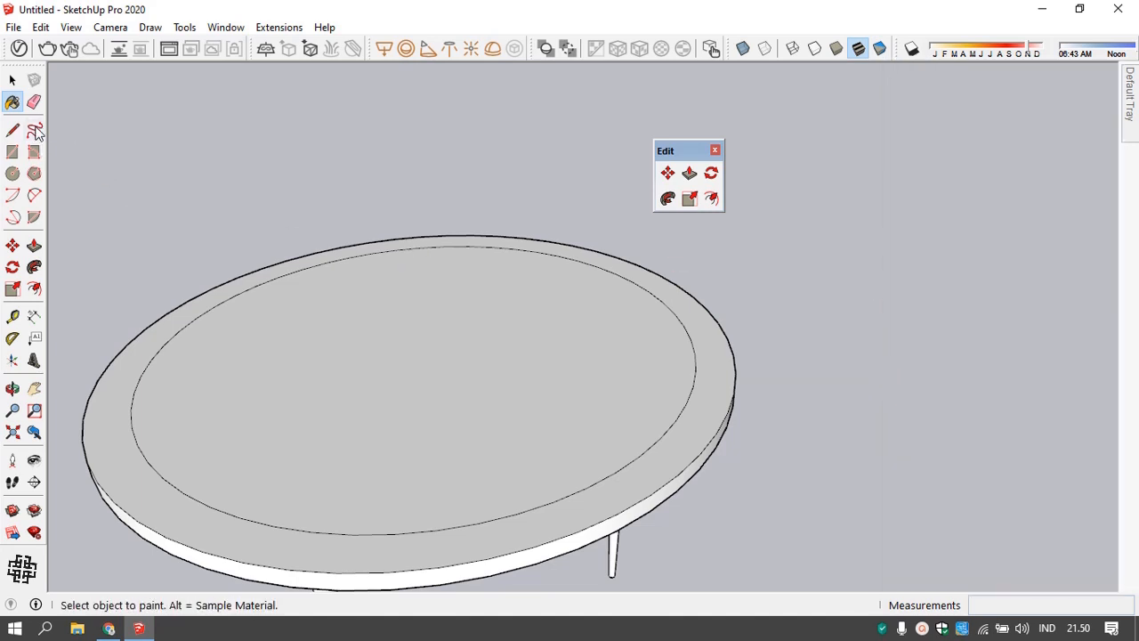
pyautogui.scroll(-3, 481, 425)
pyautogui.moveTo(482, 425)
pyautogui.mouseDown(button='middle')
pyautogui.moveTo(465, 407)
pyautogui.moveTo(478, 374)
pyautogui.moveTo(513, 363)
pyautogui.moveTo(475, 402)
pyautogui.mouseUp(button='middle')
pyautogui.click(475, 374)
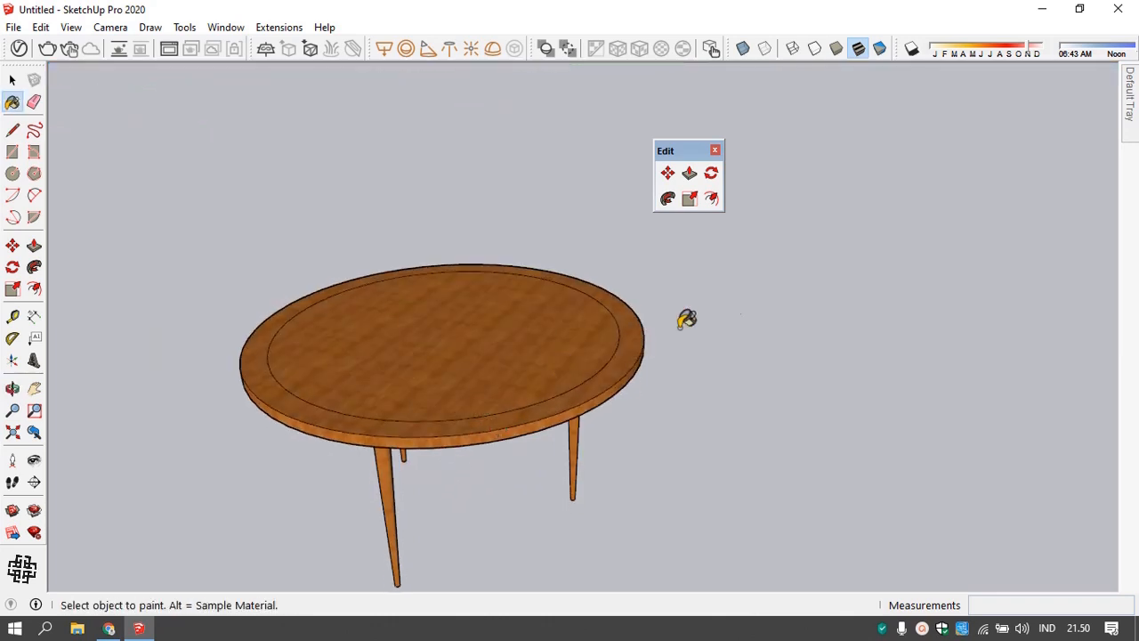
pyautogui.scroll(2, 531, 349)
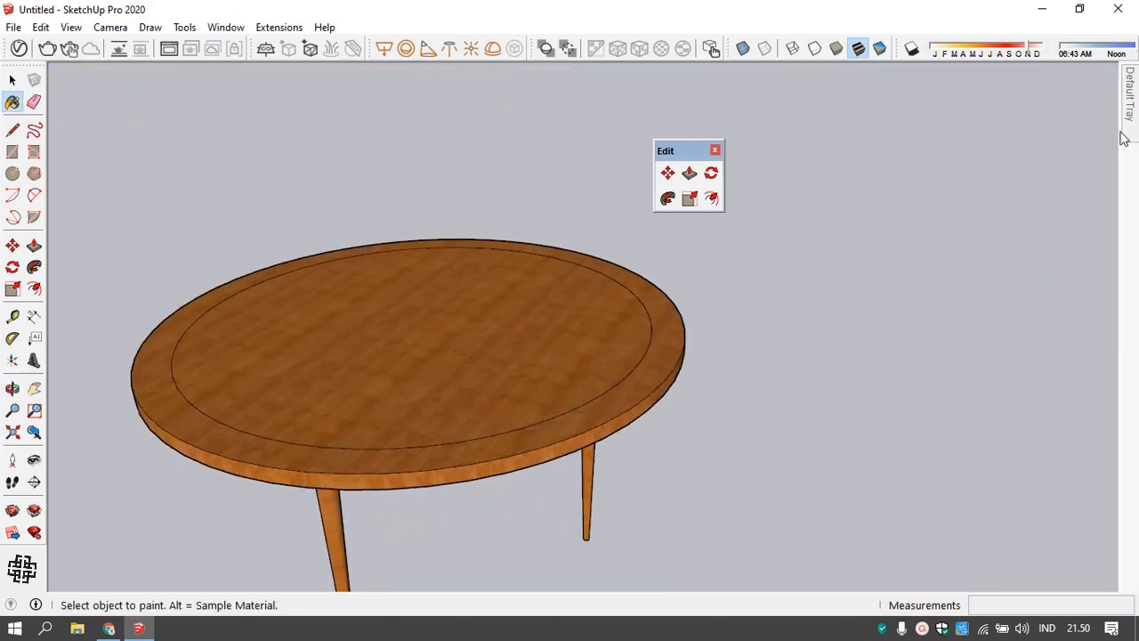
# - Open the table group, paint the tabletop's inner circular face with the blue translucent glass from Glass and Mirrors, and leave the group
pyautogui.press('space')
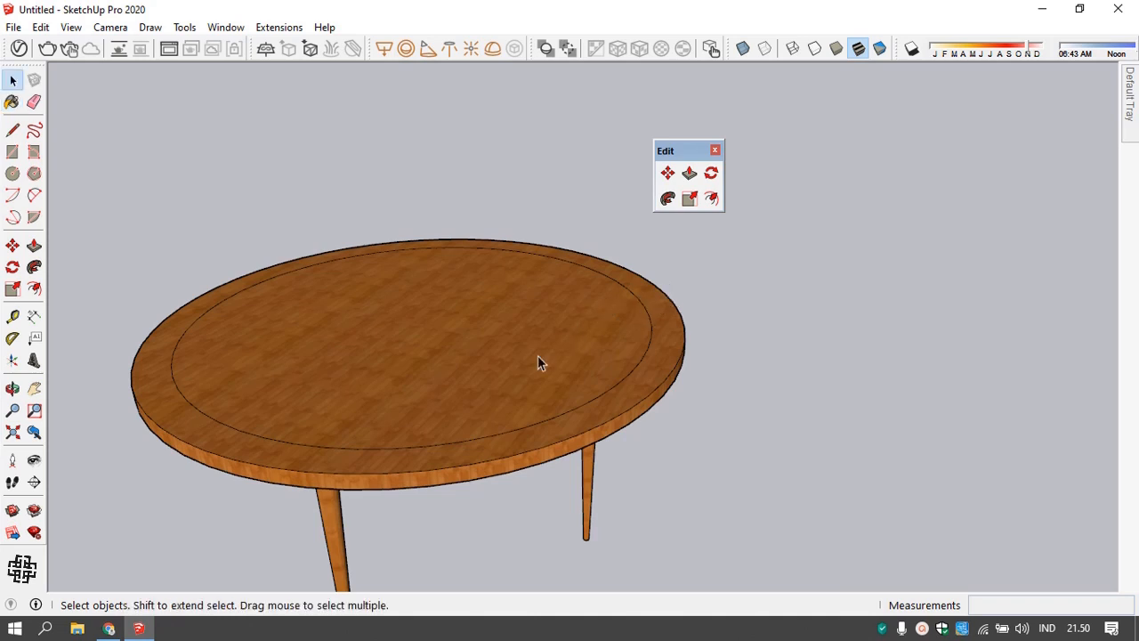
pyautogui.click(536, 356)
pyautogui.doubleClick(530, 355)
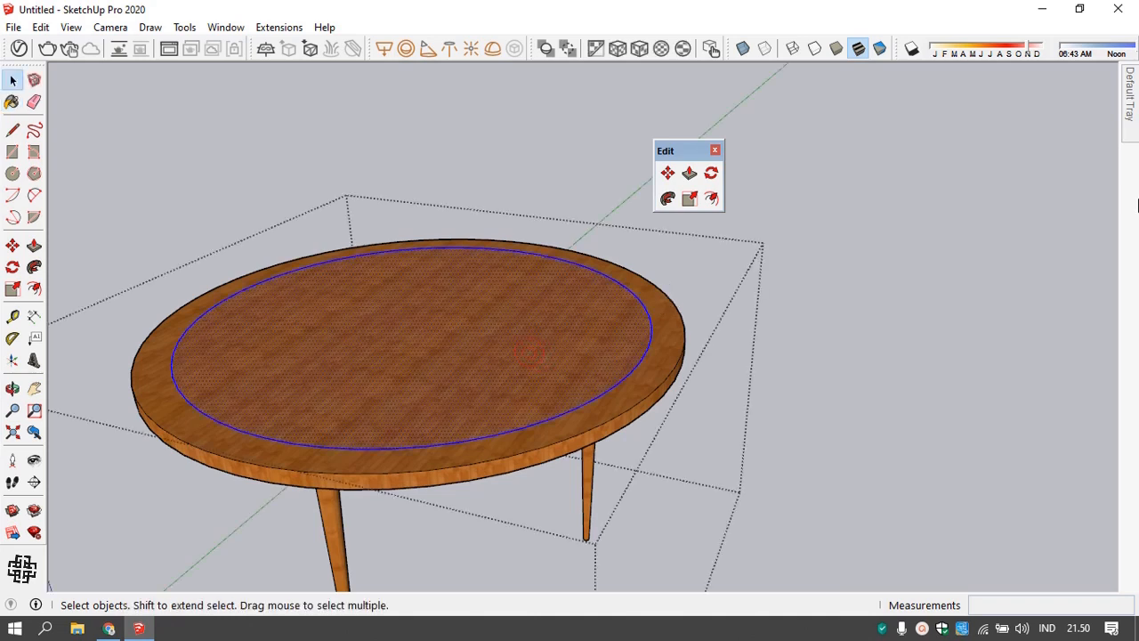
pyautogui.moveTo(1131, 125)
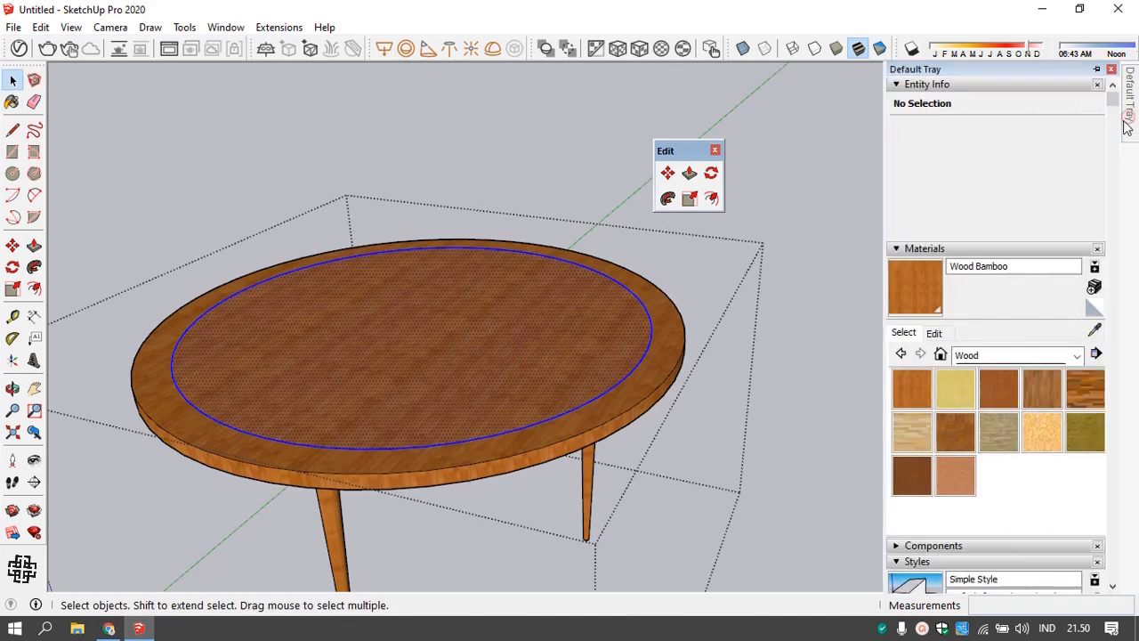
pyautogui.click(1078, 356)
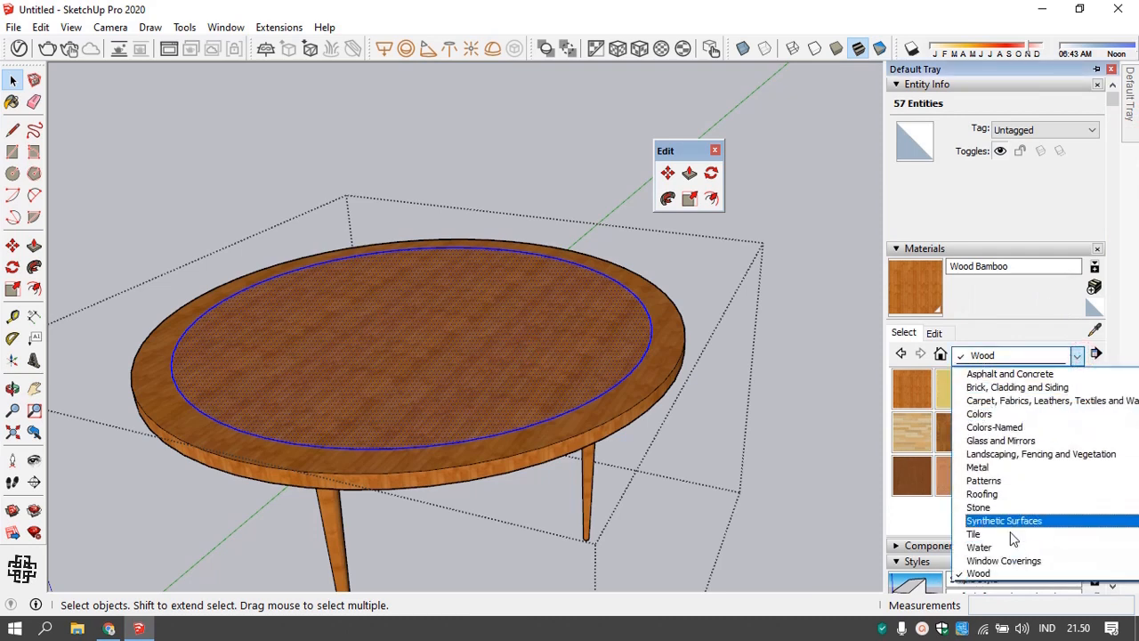
pyautogui.click(999, 442)
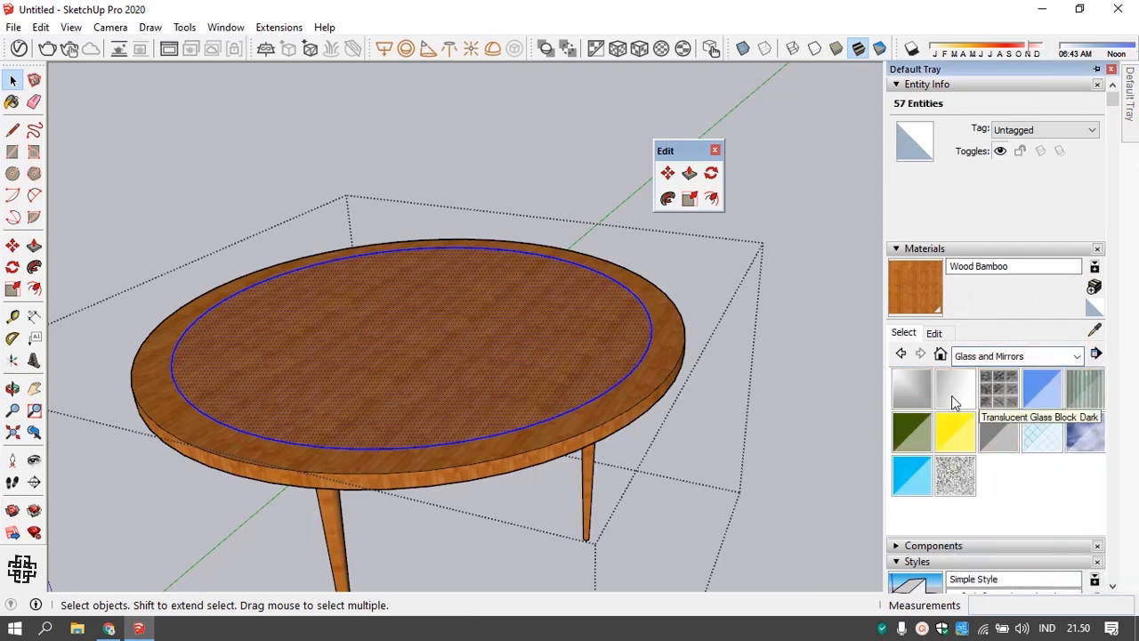
pyautogui.click(1042, 390)
pyautogui.click(558, 346)
pyautogui.press('space')
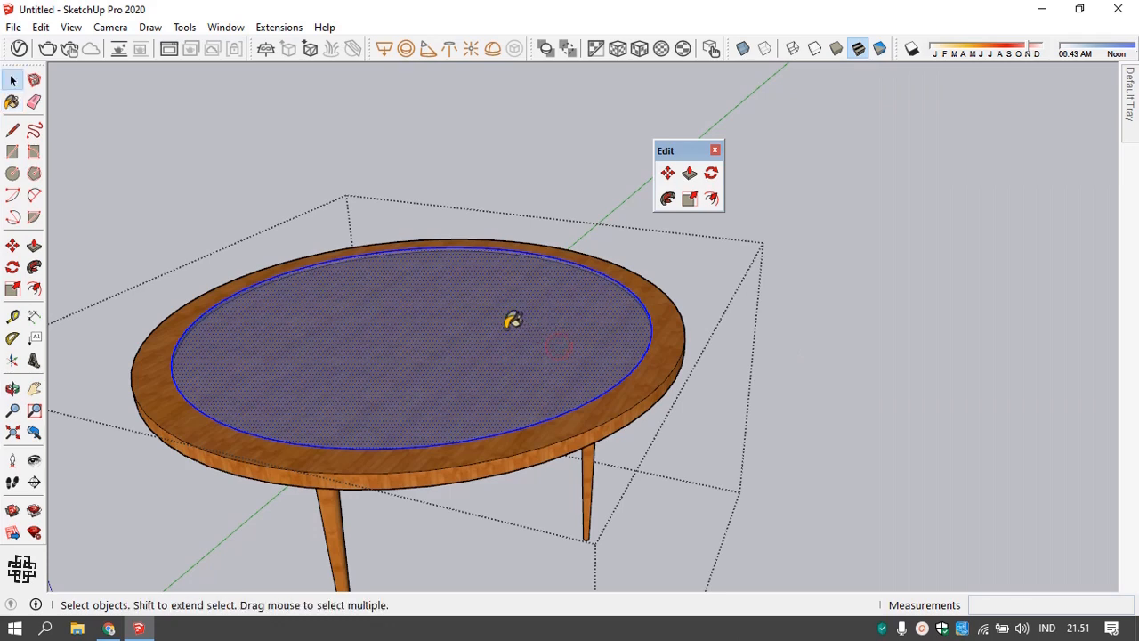
pyautogui.click(786, 209)
pyautogui.moveTo(786, 209); pyautogui.dragTo(343, 423, button='middle')
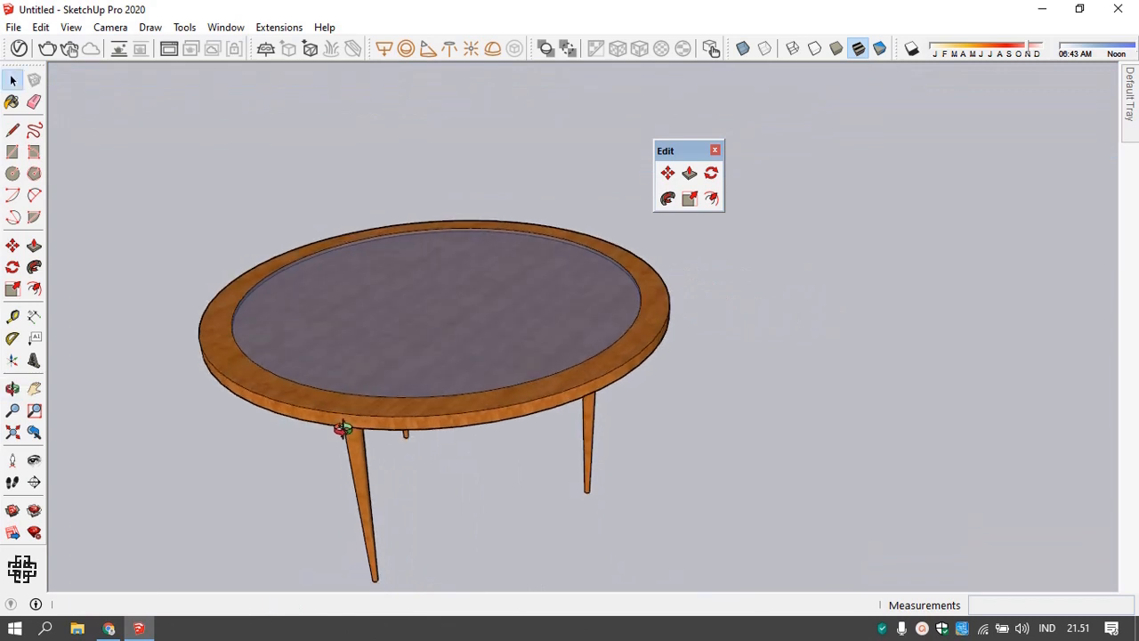